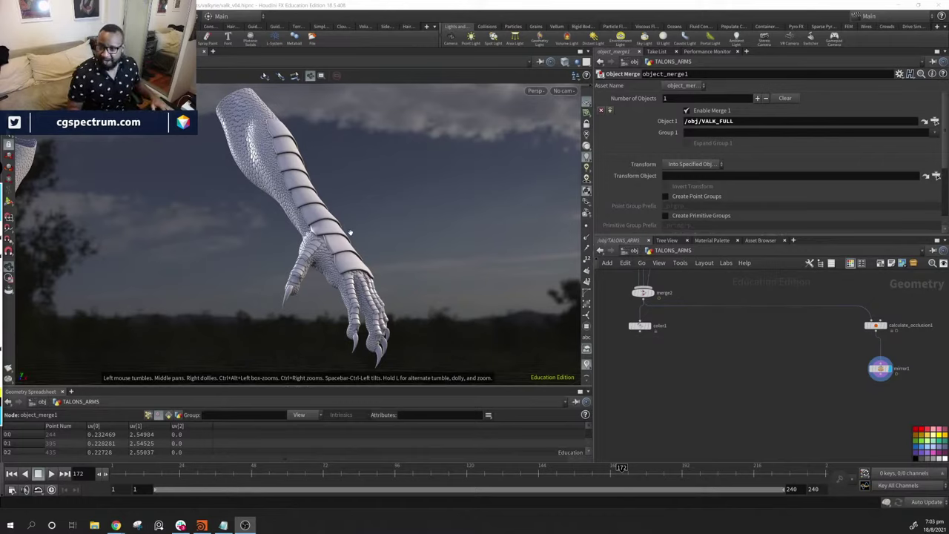
Go up to /obj, hide TALONS_ARMS and display the VALK_FULL figure instead
key("u")
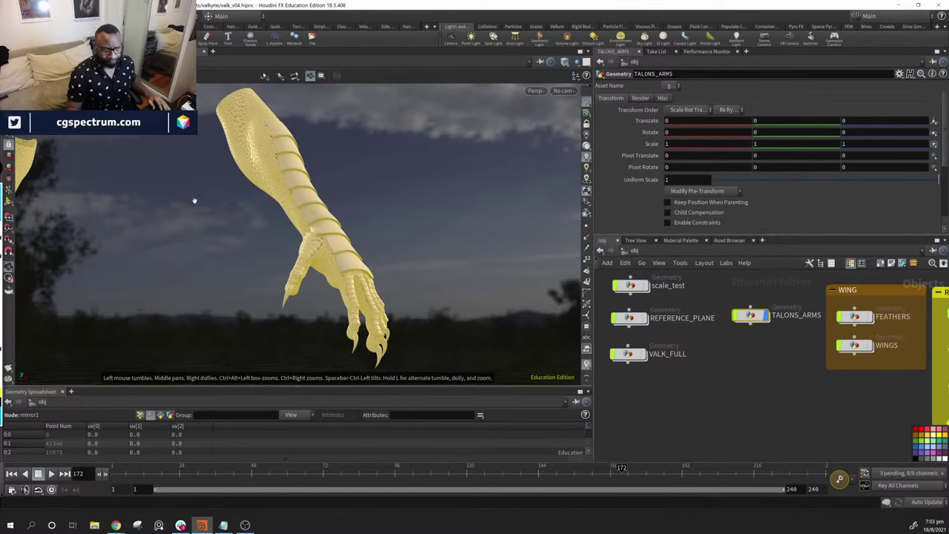
left_click(766, 315)
left_click(641, 353)
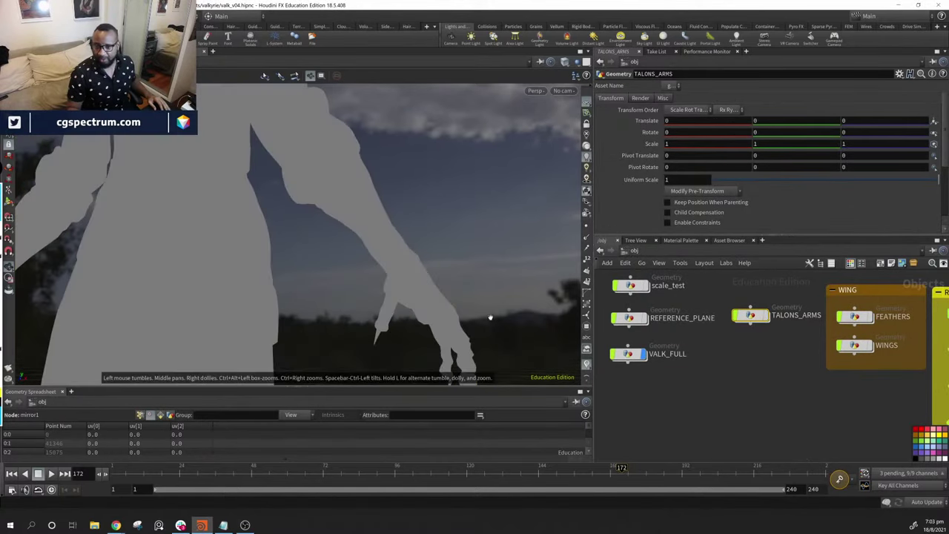
scroll(439, 272, "up", 3)
scroll(439, 272, "down", 5)
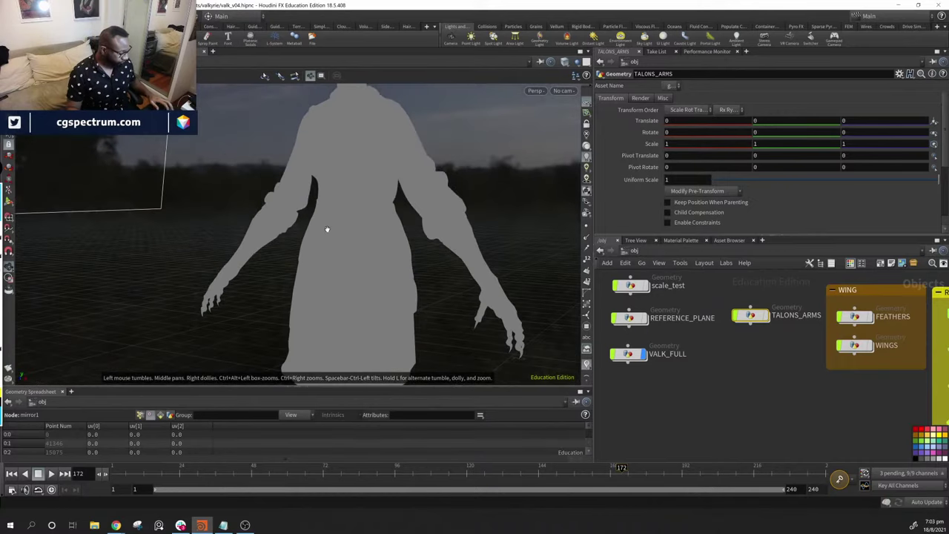
Overlay wireframe on the shaded figure and inspect its head, lower body and hands
key("shift+w")
mouse_move(386, 171)
left_mouse_down()
mouse_move(420, 279)
mouse_move(319, 256)
mouse_move(311, 193)
mouse_move(512, 203)
mouse_move(445, 286)
mouse_move(388, 282)
mouse_move(388, 301)
left_mouse_up()
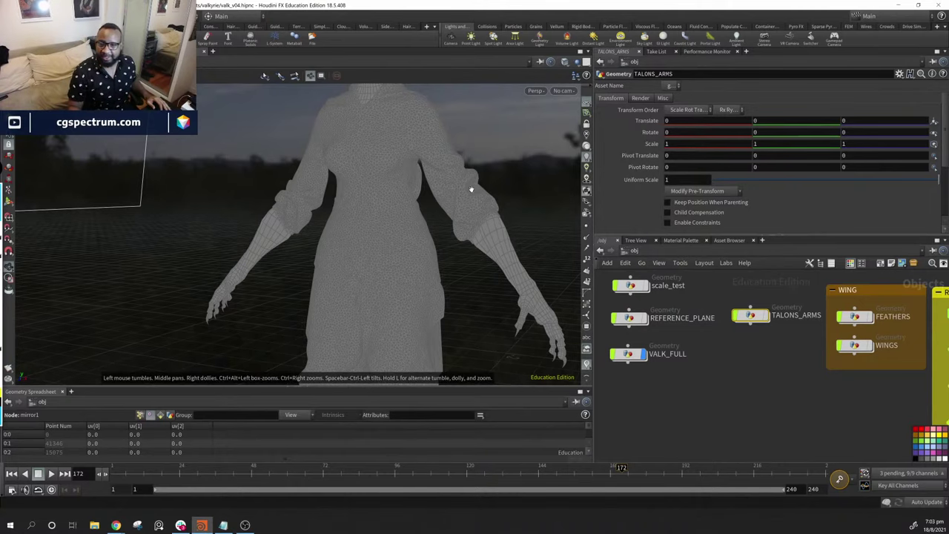
left_click_drag(472, 191, 338, 181)
right_click_drag(337, 181, 538, 275)
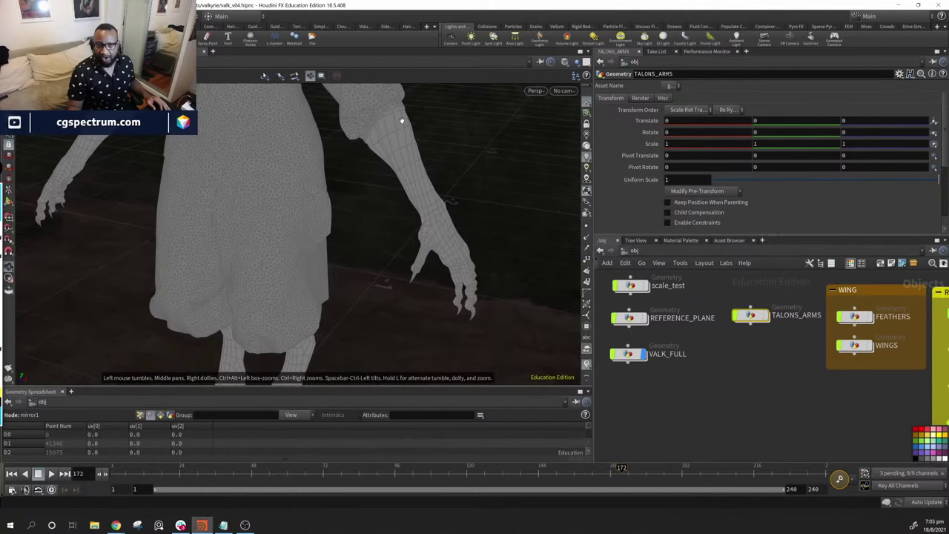
Display the WINGS object alongside the figure and view it three-quarter
middle_click_drag(384, 166, 519, 311)
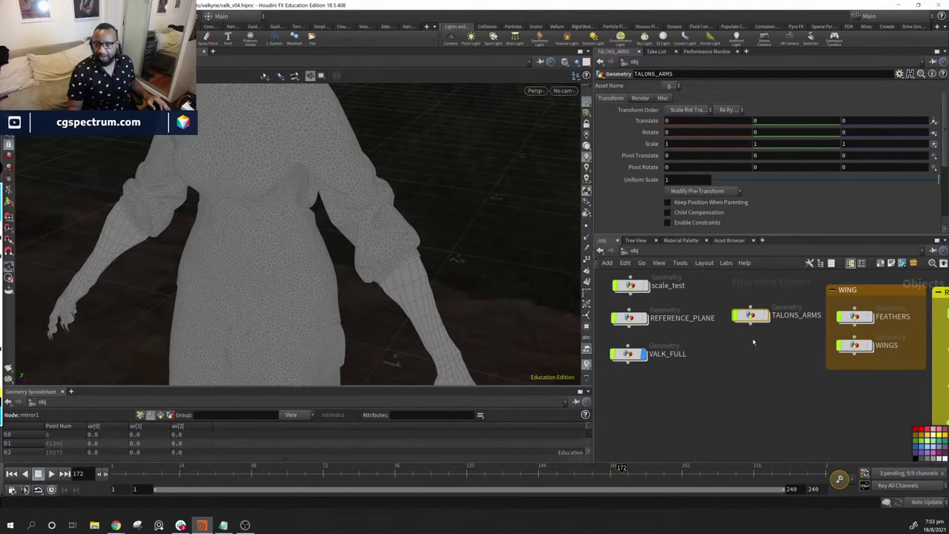
left_click(870, 345)
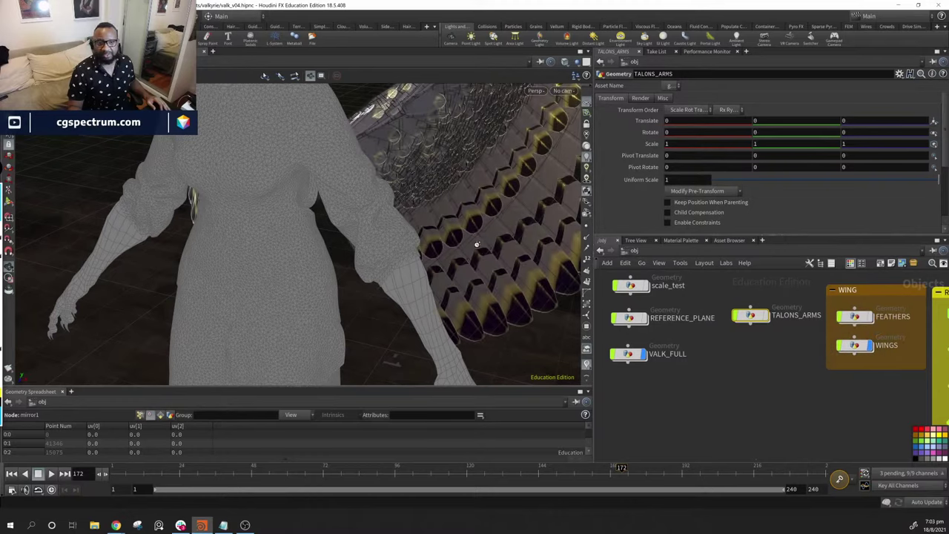
left_click_drag(482, 188, 173, 189)
left_click_drag(544, 184, 496, 241)
Inspect the arealight3, arealight1, fill and key light settings
middle_click_drag(919, 393, 671, 343)
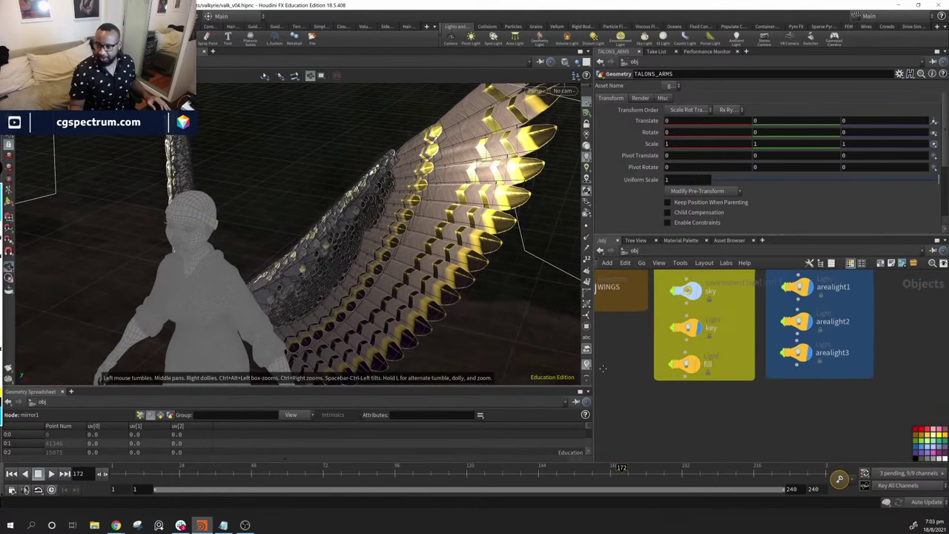
left_click(799, 361)
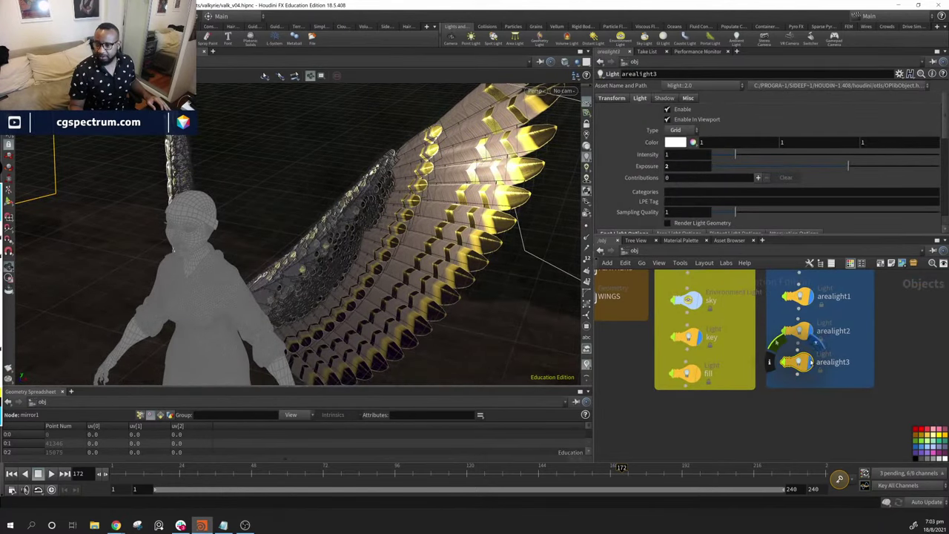
left_click(810, 296)
left_click_drag(459, 226, 414, 134)
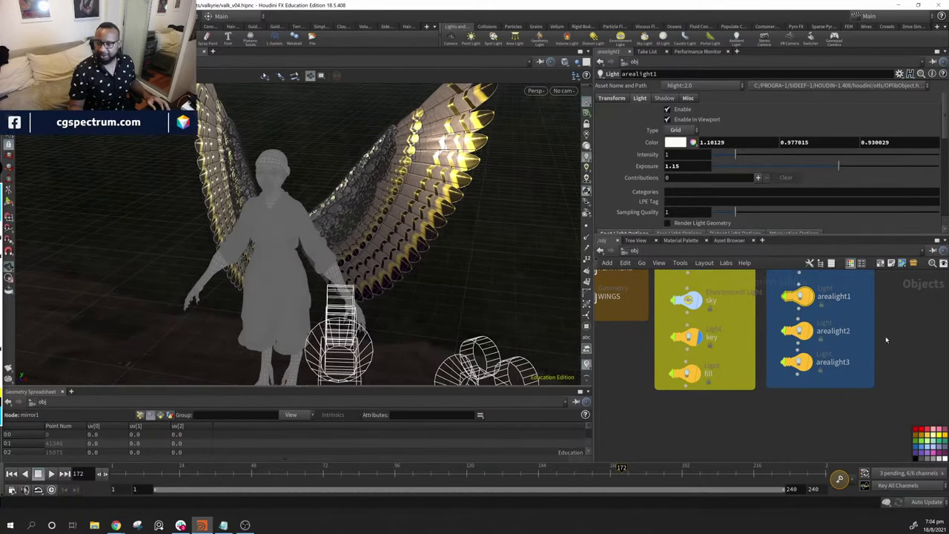
left_click(685, 372)
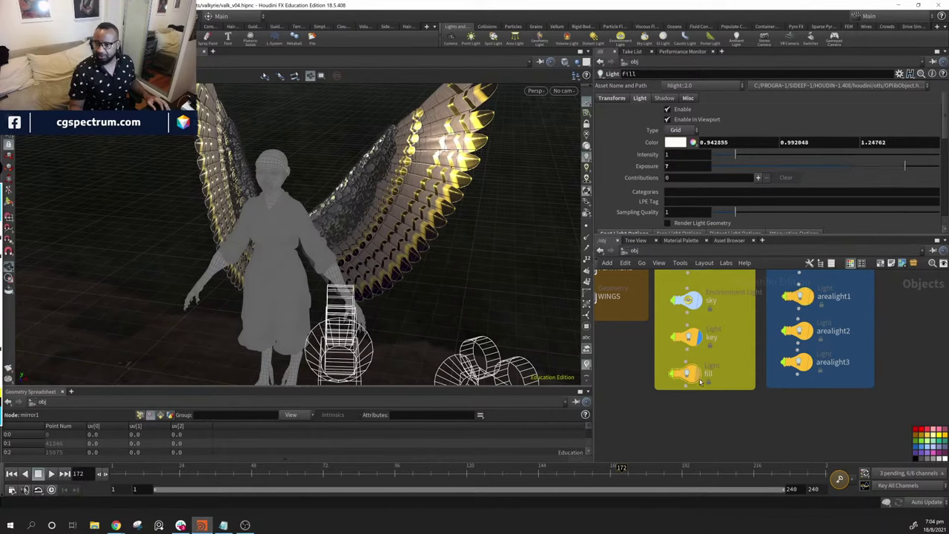
left_click(692, 343, "shift")
scroll(750, 415, "down", 2)
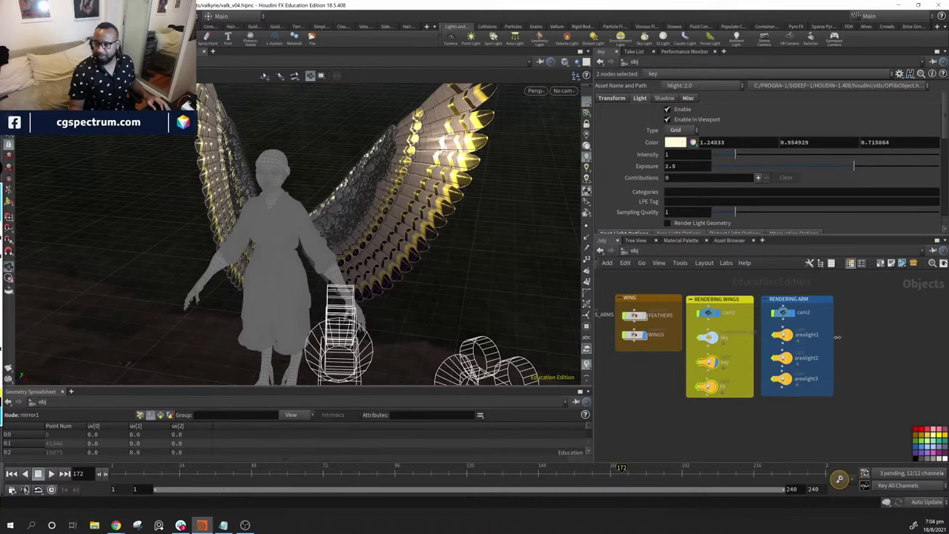
Disable the three area lights, then toggle the key and fill lights off and on
left_click_drag(771, 324, 862, 405)
left_click(667, 109)
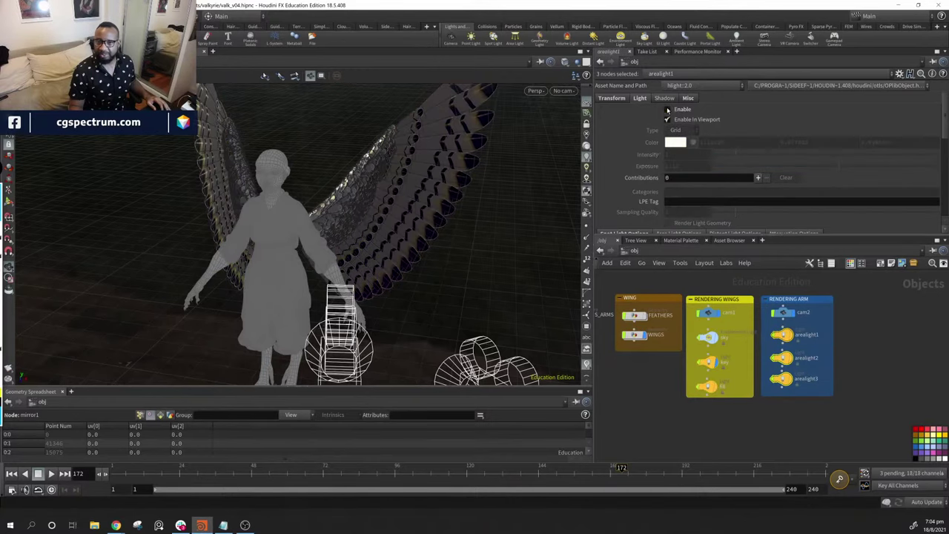
left_click_drag(746, 368, 704, 413)
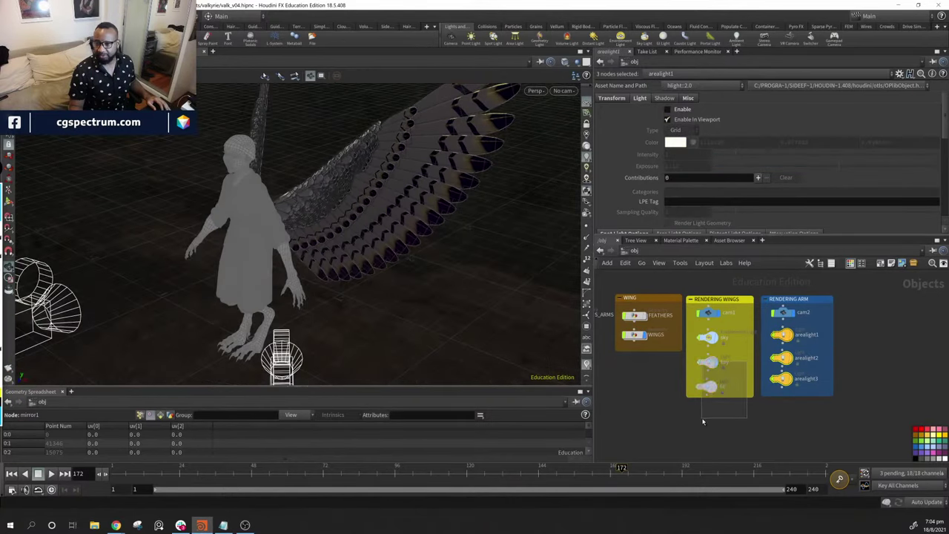
left_click(668, 109)
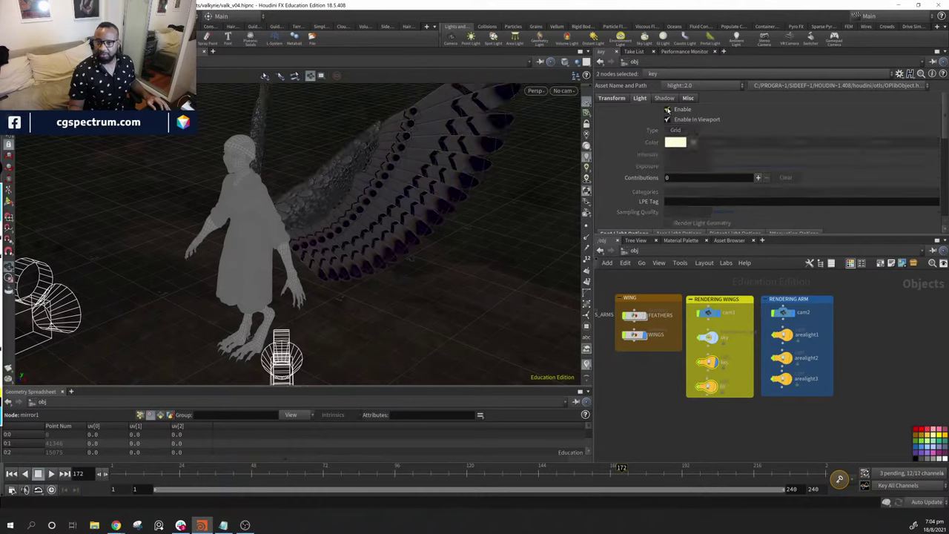
left_click(667, 109)
Set the sky Light Exposure to -2.5, re-enable arealight1, and return to plain shaded display
left_click(709, 337)
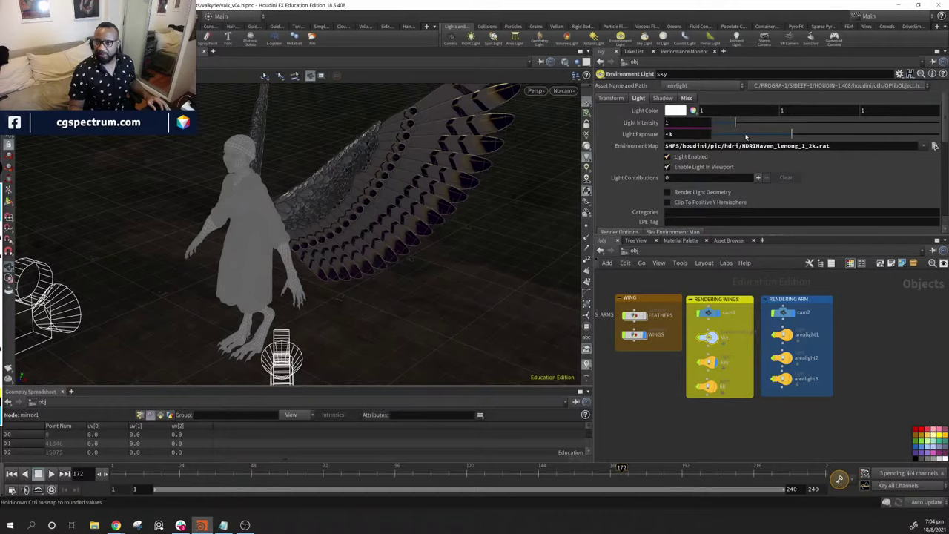
left_click_drag(792, 136, 797, 136)
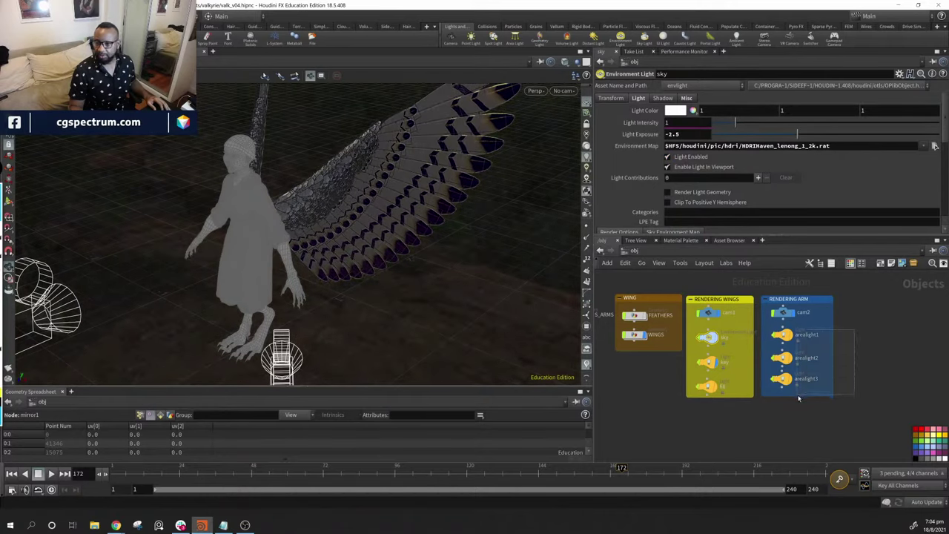
left_click(783, 334)
left_click(667, 110)
left_click_drag(519, 208, 462, 201)
mouse_move(378, 316)
left_mouse_down()
mouse_move(426, 319)
mouse_move(400, 253)
mouse_move(416, 298)
mouse_move(356, 284)
mouse_move(384, 261)
mouse_move(343, 290)
mouse_move(286, 286)
mouse_move(387, 228)
left_mouse_up()
key("shift+w")
Hide WINGS, move TALONS_ARMS near VALK_FULL, and overlay wireframe on the shaded figure
left_click_drag(277, 250, 309, 234)
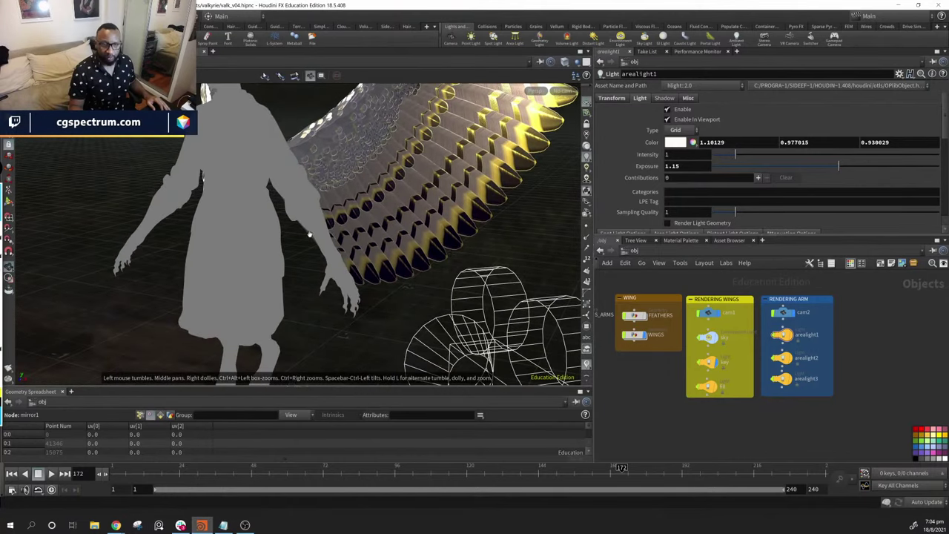
left_click(642, 338)
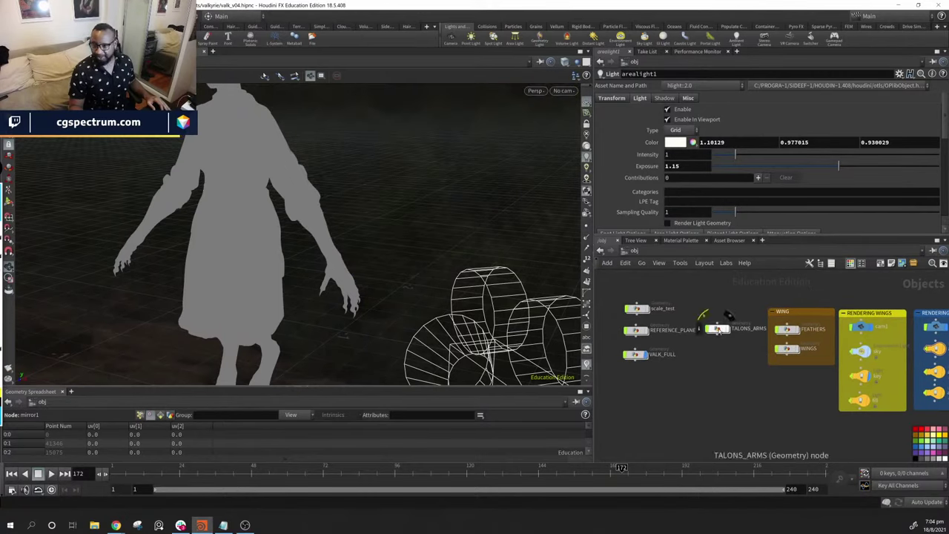
left_click_drag(721, 335, 720, 358)
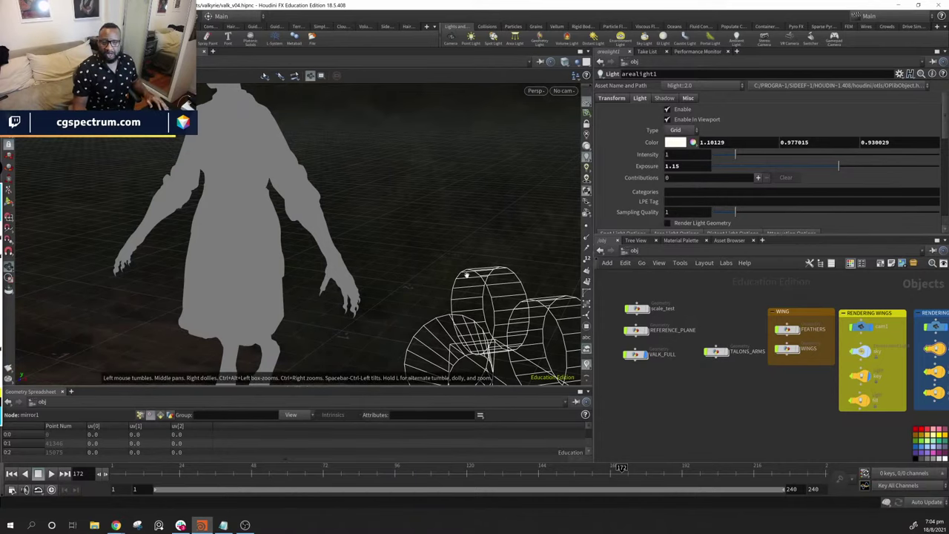
left_click_drag(389, 275, 362, 269)
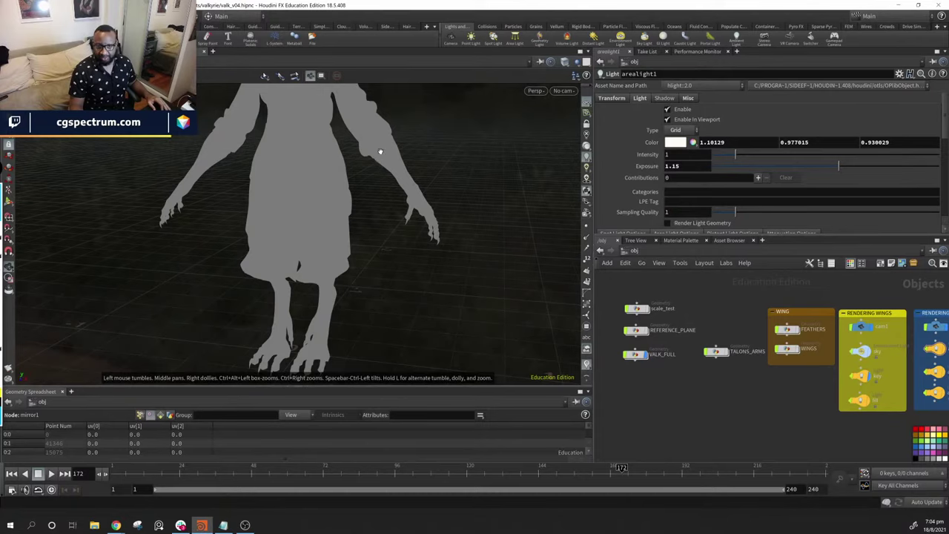
scroll(402, 287, "up", 5)
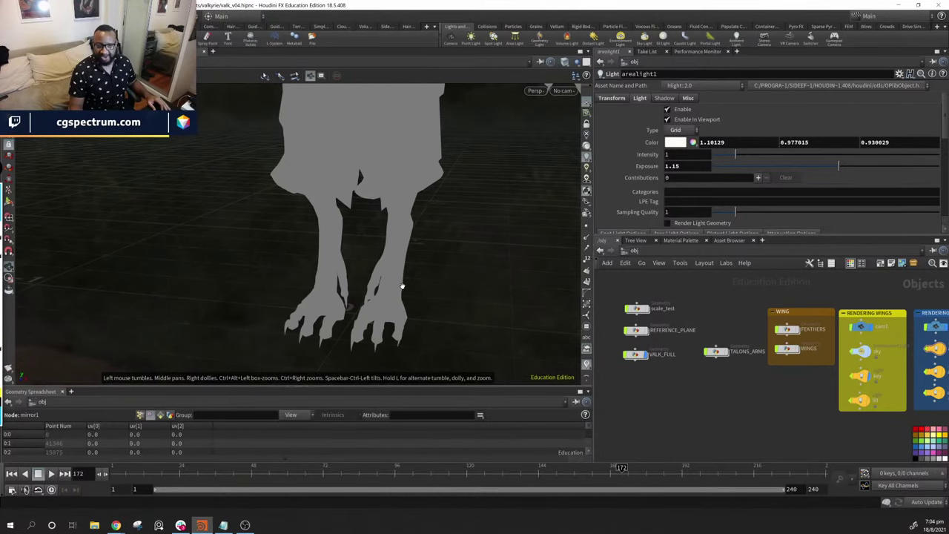
key("shift+w")
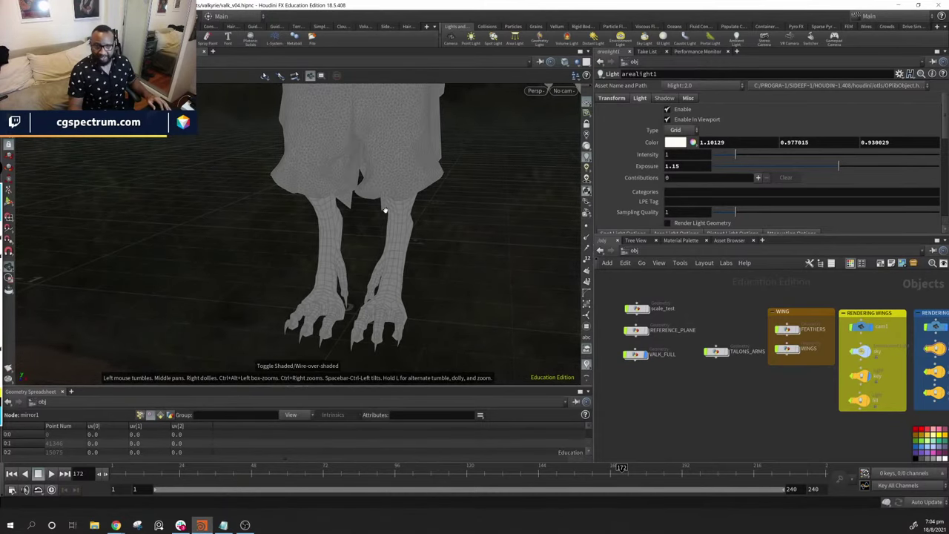
Display the TALONS_ARMS armour on the figure's arms and view the arm from the side
left_click_drag(385, 210, 377, 239)
left_click_drag(345, 360, 375, 369)
left_click_drag(312, 249, 331, 170)
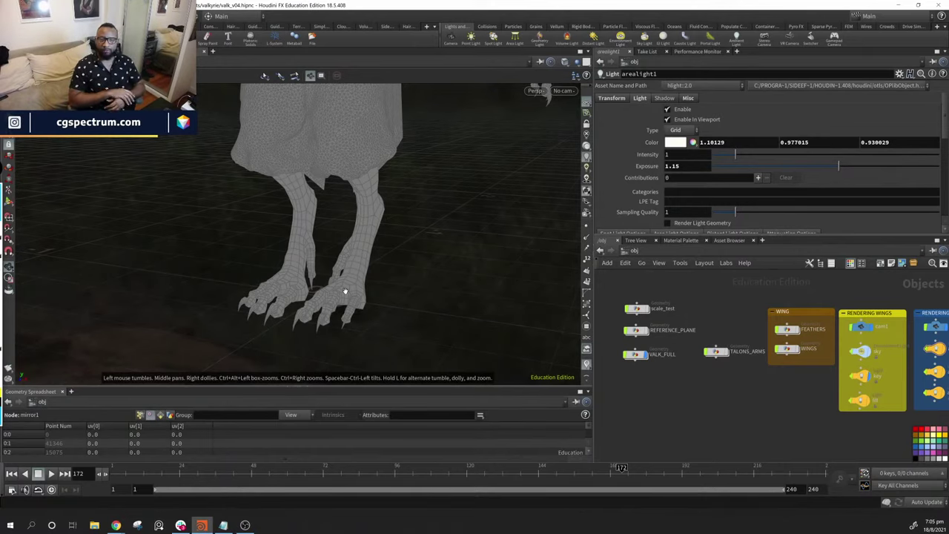
left_click_drag(199, 300, 419, 325)
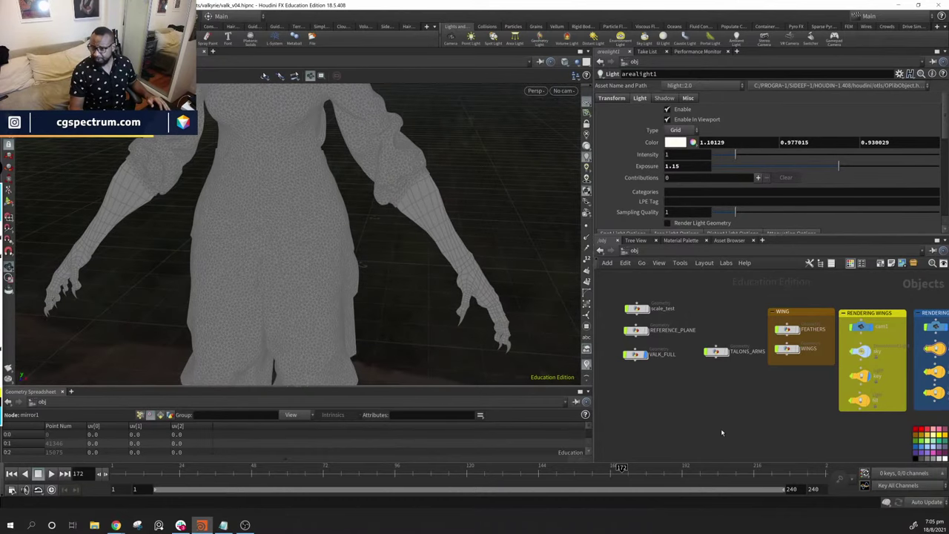
middle_click_drag(755, 354, 726, 369)
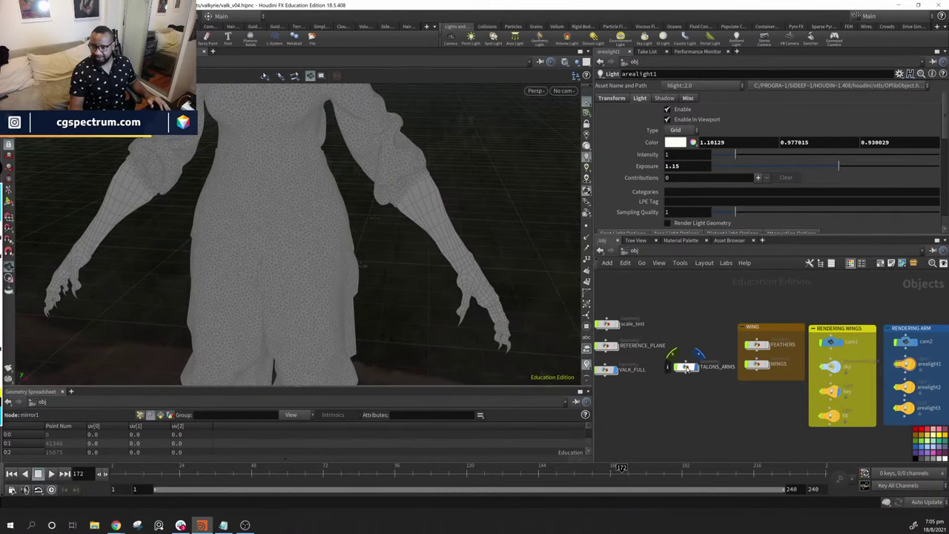
left_click(688, 369)
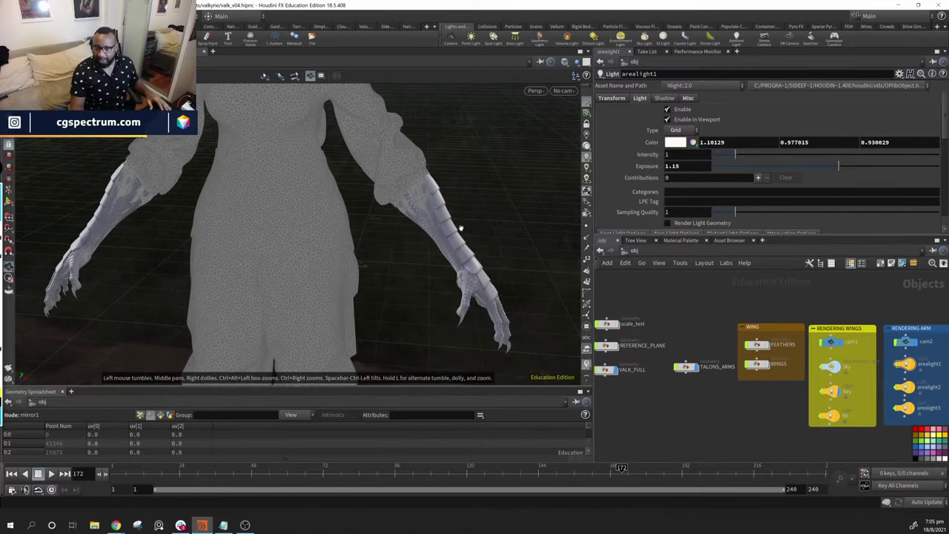
left_click_drag(502, 257, 716, 404)
Hide the body so only the armoured arms remain in view
left_click(617, 370)
left_click_drag(445, 245, 323, 247)
scroll(352, 250, "up", 3)
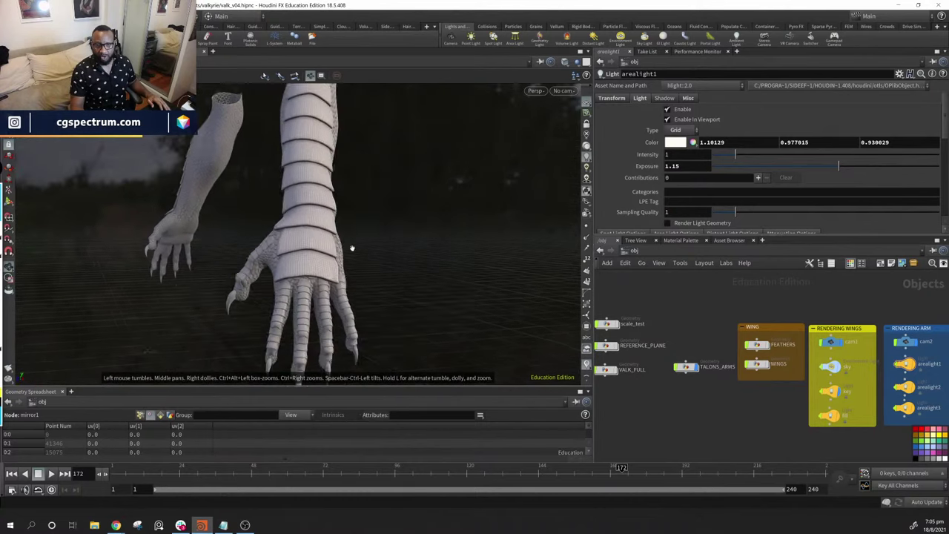
scroll(441, 290, "up", 2)
scroll(286, 257, "up", 2)
Examine the scale-covered arm and claws, then place the claw reference photos beside the hand
left_click_drag(286, 257, 273, 236)
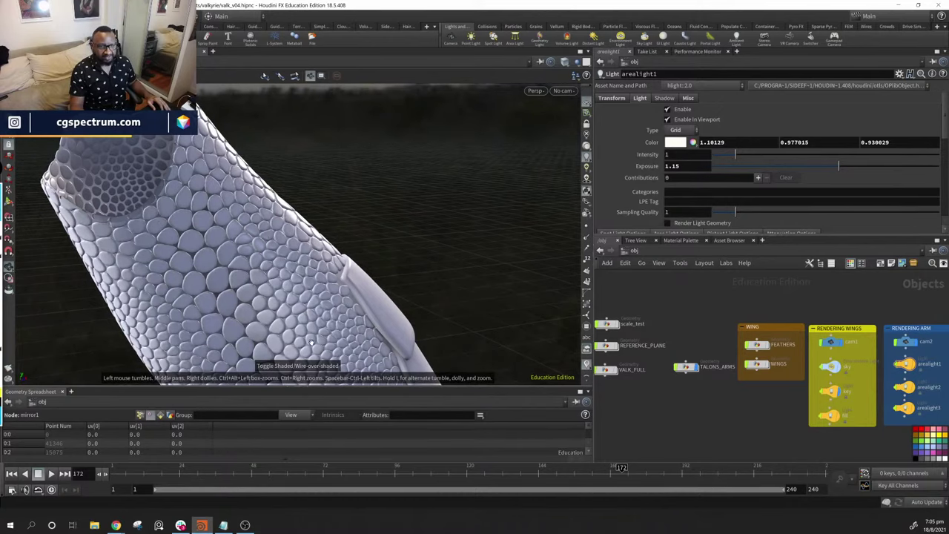
left_click_drag(311, 342, 282, 289)
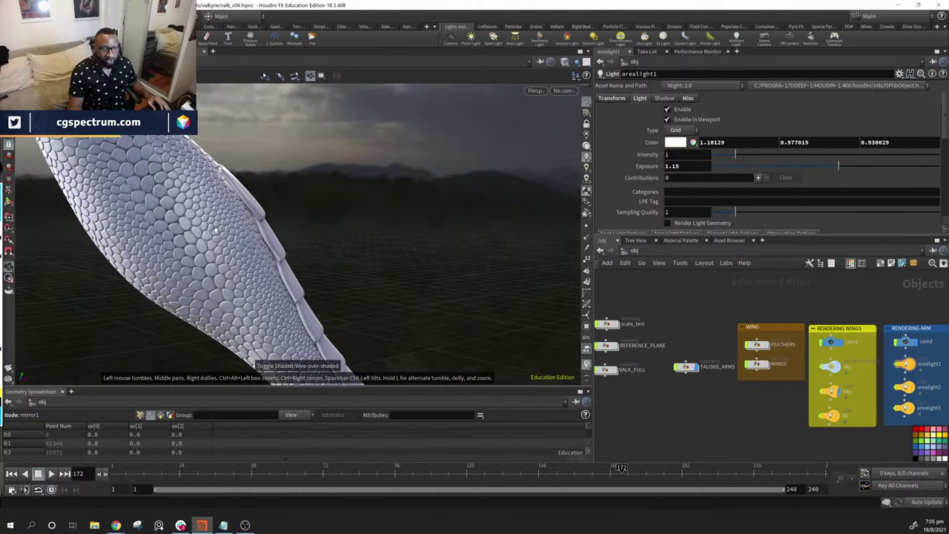
left_click_drag(218, 251, 313, 205)
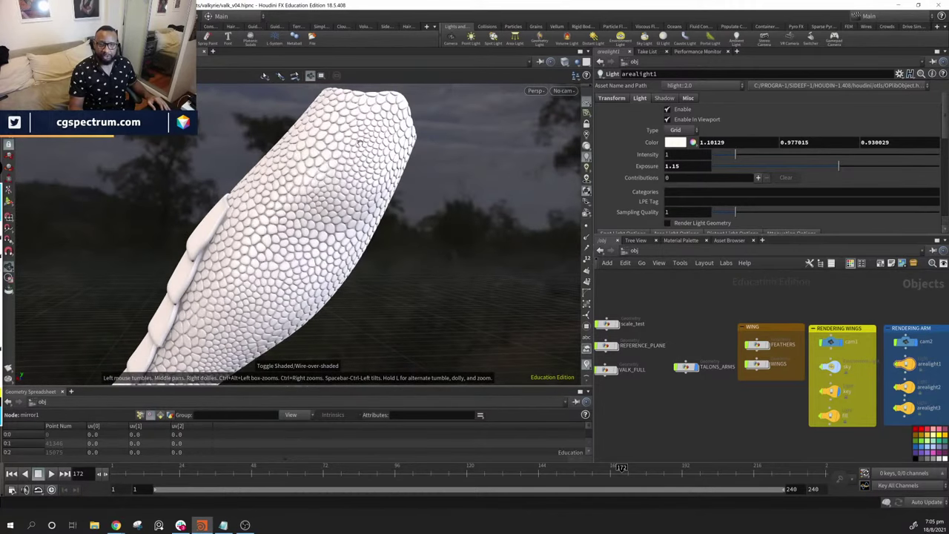
left_click_drag(277, 179, 294, 124)
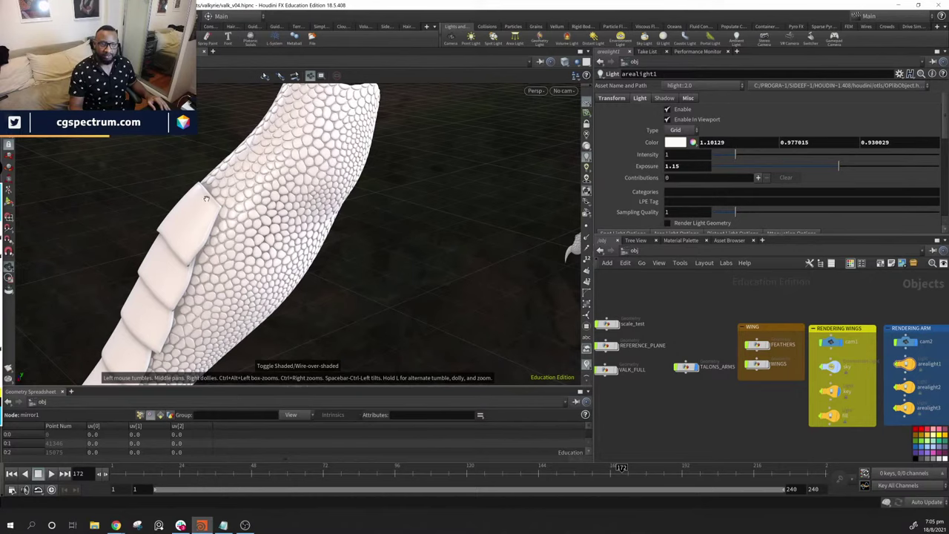
left_click_drag(317, 224, 348, 297)
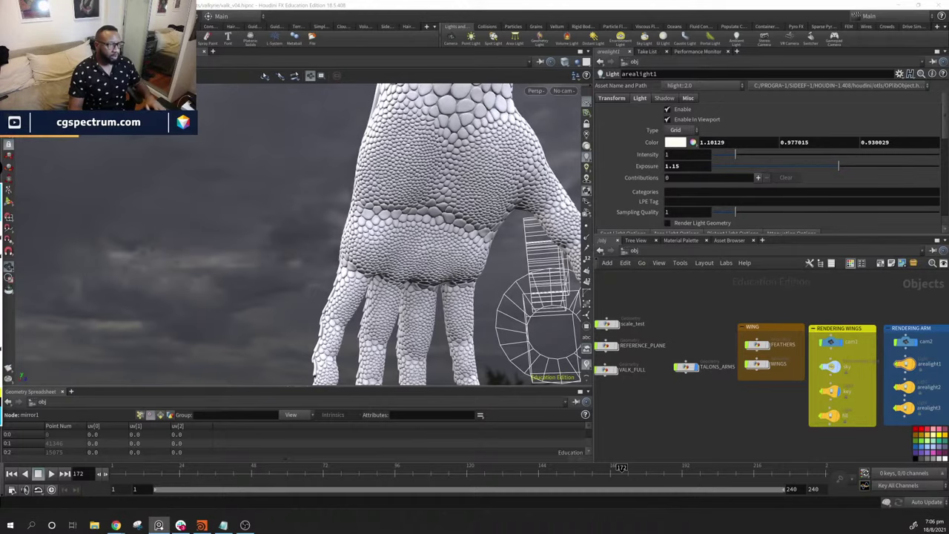
left_click_drag(470, 297, 217, 237)
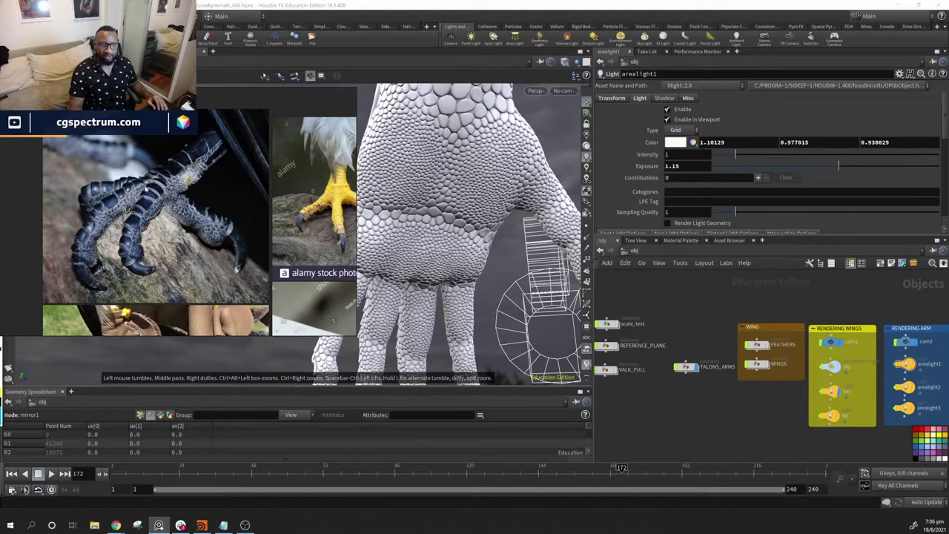
Orbit the scaly hand and pan the reference board to the claw-on-rock photos
left_click_drag(543, 225, 454, 171)
left_click_drag(466, 220, 386, 215)
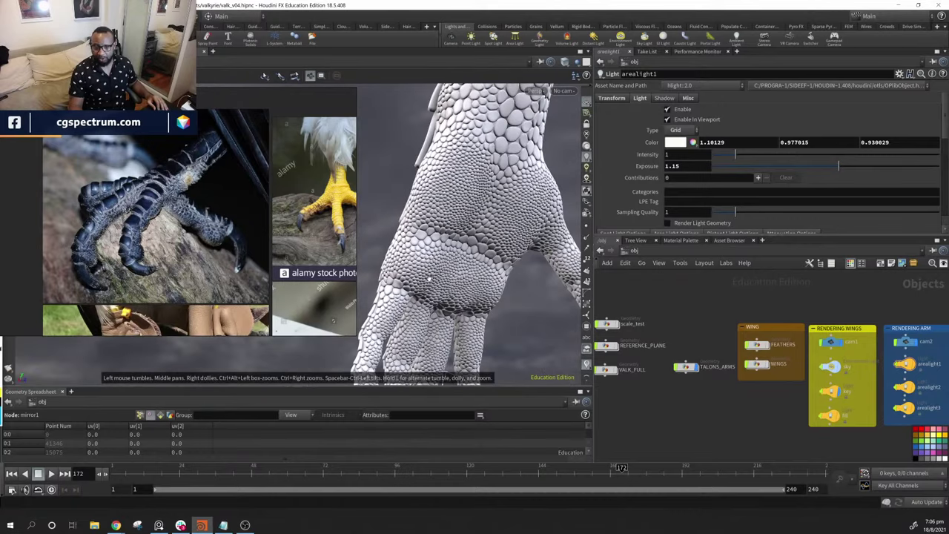
right_click_drag(281, 277, 257, 263)
scroll(258, 262, "up", 5)
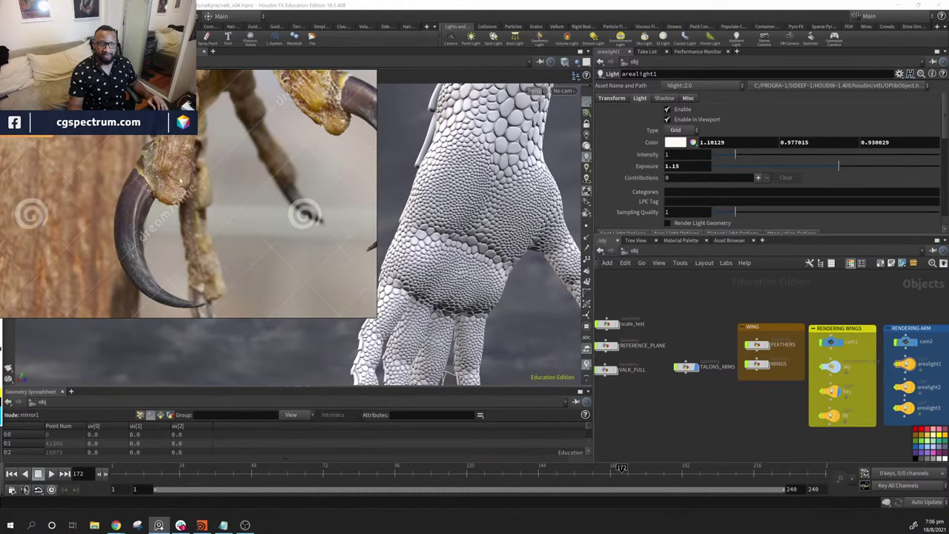
right_click_drag(273, 144, 281, 247)
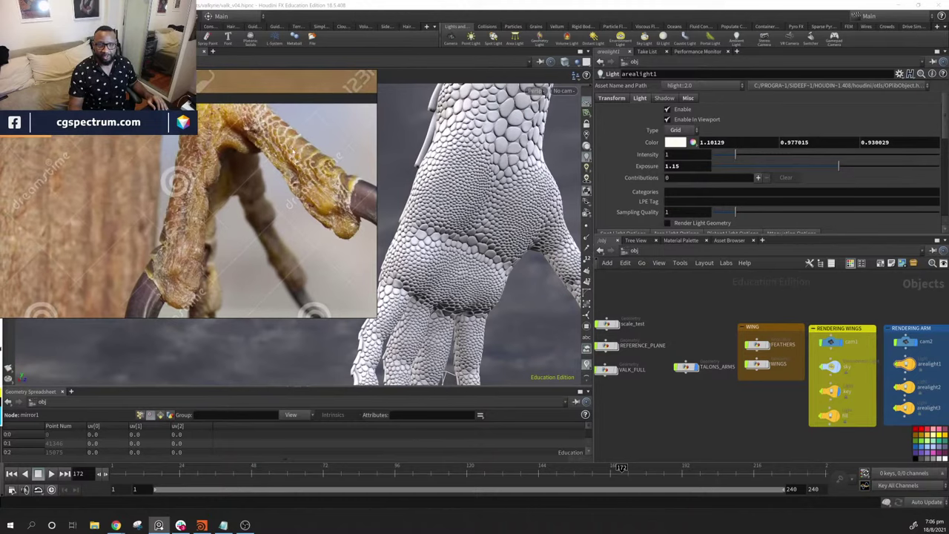
right_click_drag(167, 89, 169, 154)
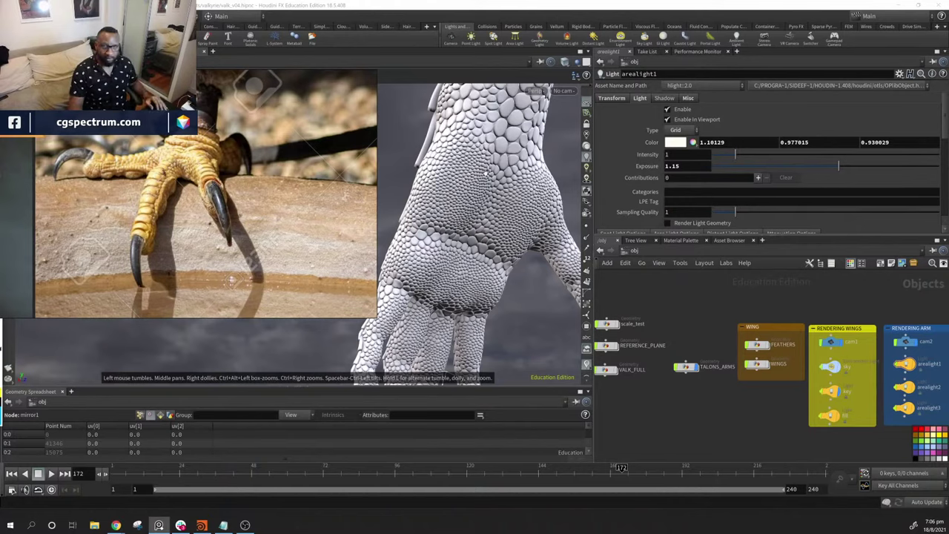
Compare the hand against a zoomed claw close-up on the reference board
left_click_drag(487, 173, 428, 240)
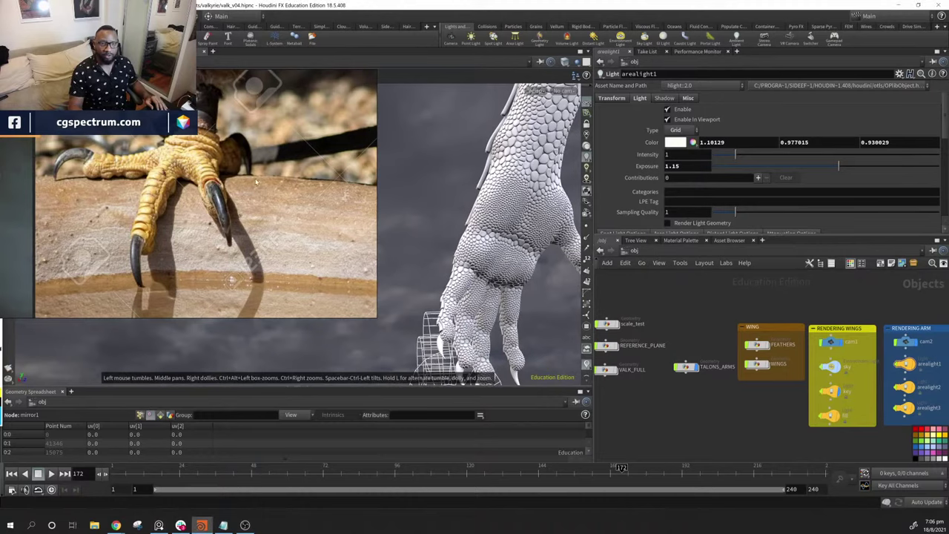
right_click_drag(256, 181, 282, 212)
scroll(333, 220, "up", 5)
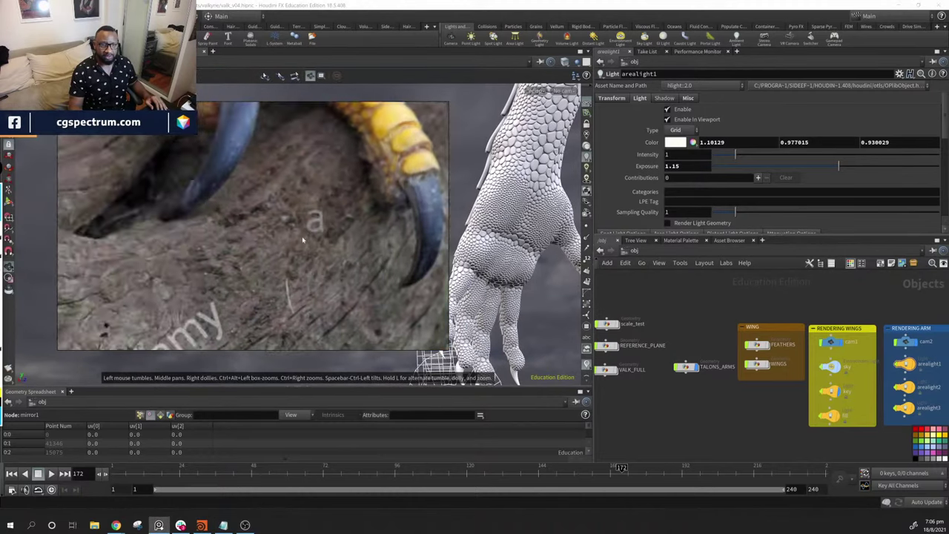
scroll(302, 239, "down", 5)
scroll(267, 276, "up", 5)
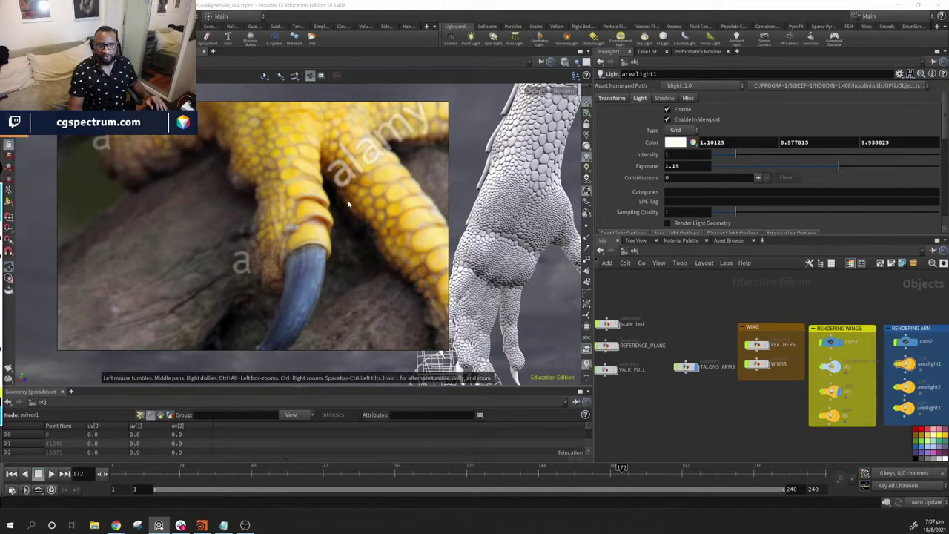
scroll(347, 200, "down", 2)
scroll(347, 201, "up", 2)
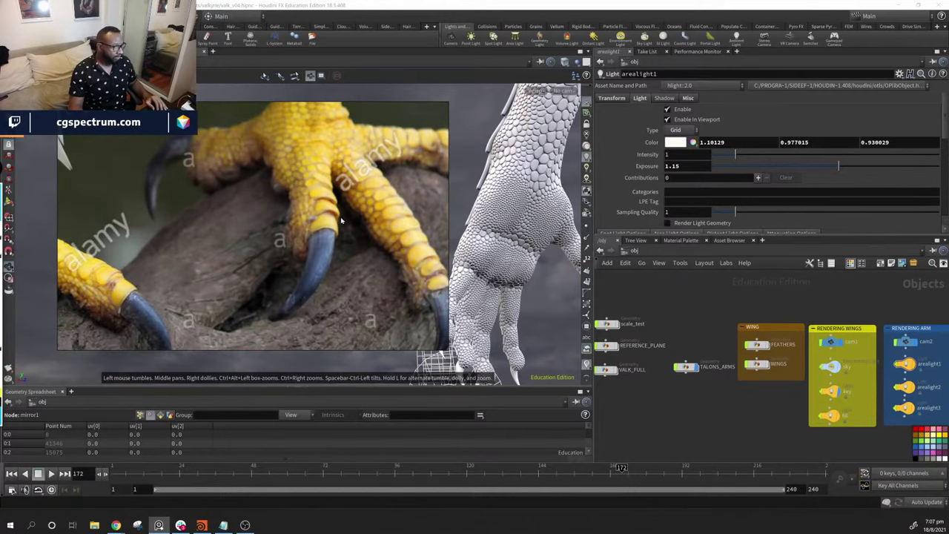
Hide the claw references and shift the object network toward TALONS_ARMS
key("super+Down")
middle_click_drag(671, 402, 762, 406)
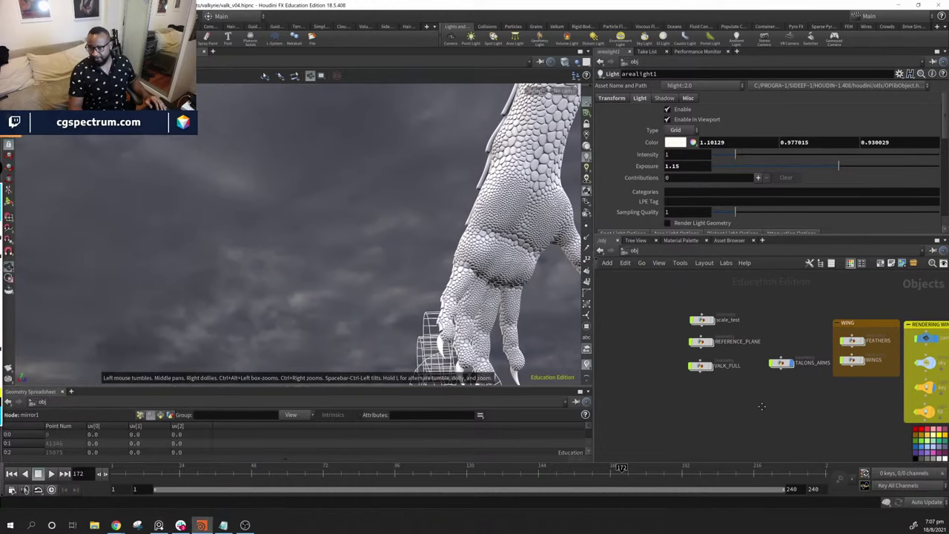
scroll(714, 402, "up", 6)
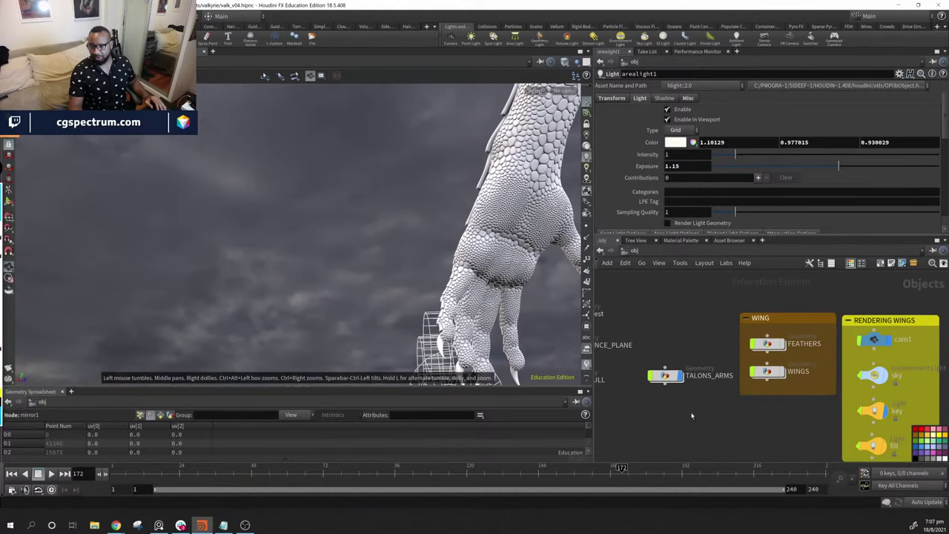
Dive into TALONS_ARMS and view the arm meshes merged in from VALK_FULL
scroll(702, 425, "down", 4)
double_click(729, 361)
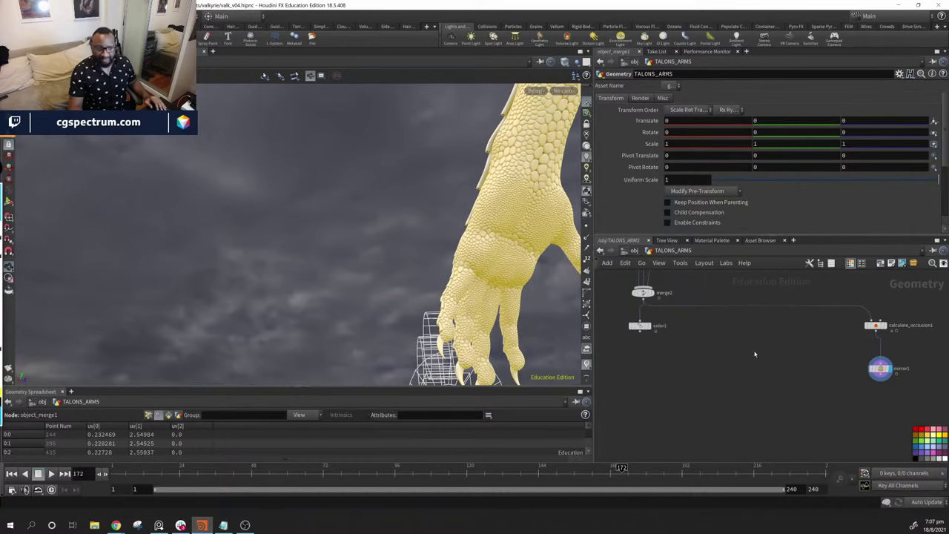
scroll(829, 386, "down", 5)
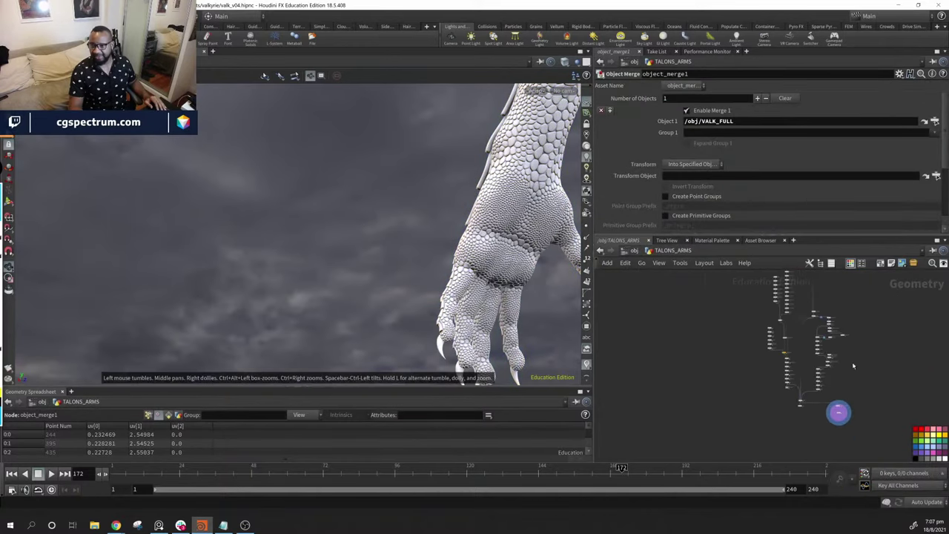
scroll(799, 366, "up", 5)
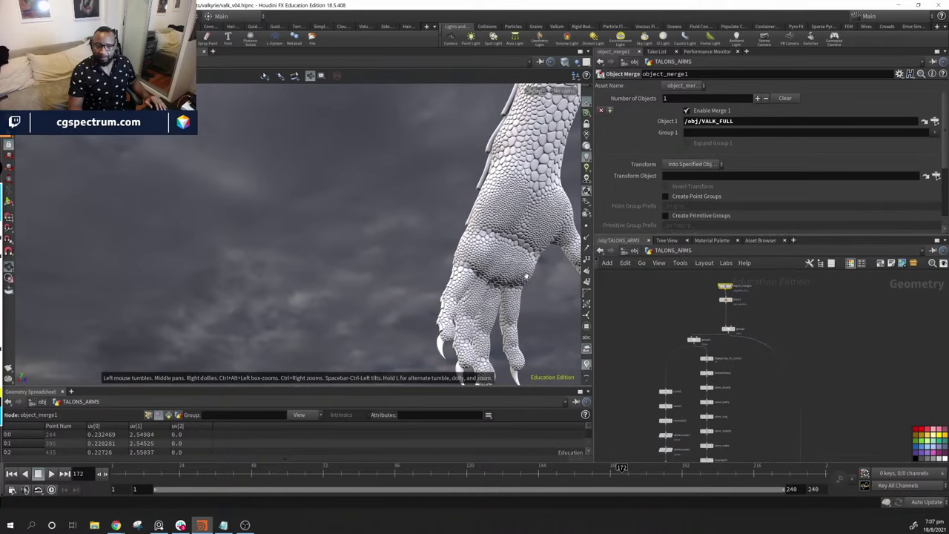
left_click_drag(526, 276, 407, 267)
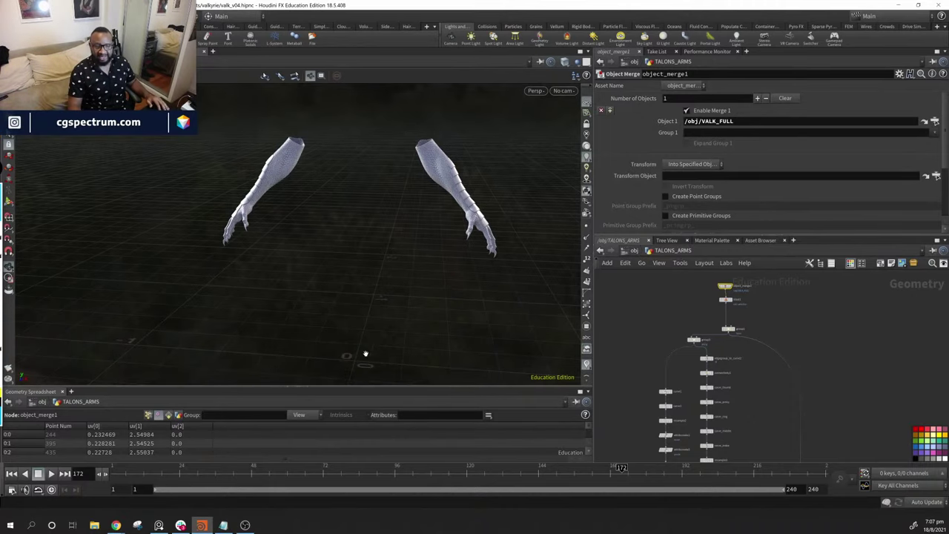
left_click_drag(365, 353, 353, 290)
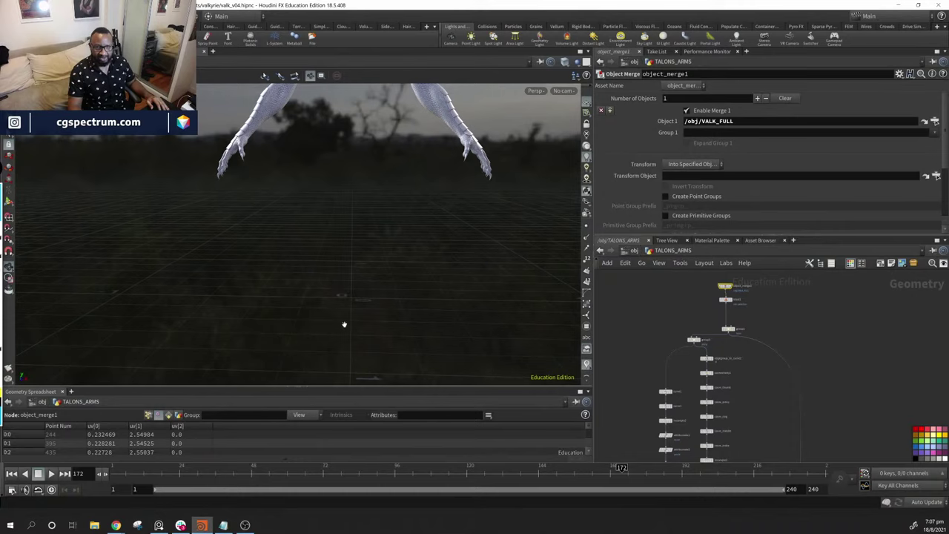
left_click_drag(404, 87, 448, 194)
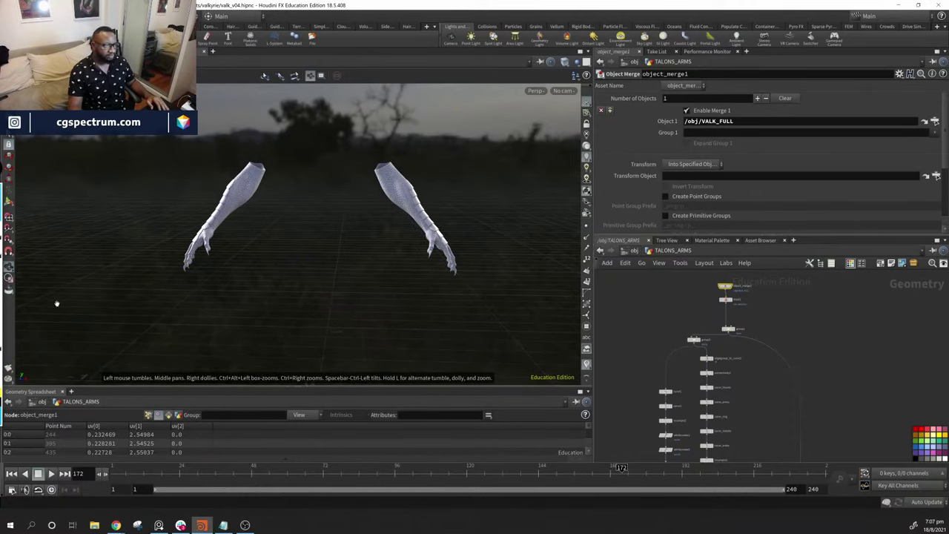
key("alt+Tab")
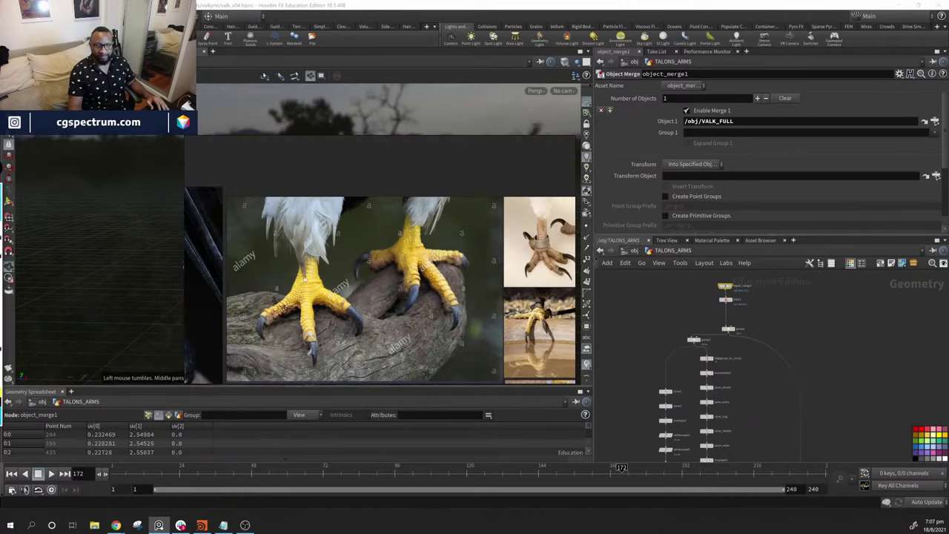
scroll(476, 286, "up", 2)
scroll(467, 285, "down", 3)
scroll(460, 284, "up", 4)
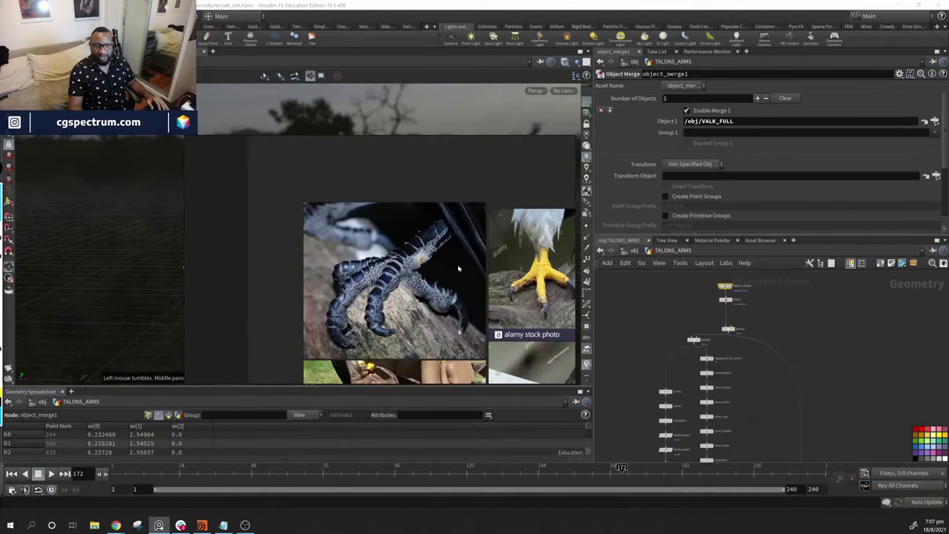
scroll(459, 282, "up", 2)
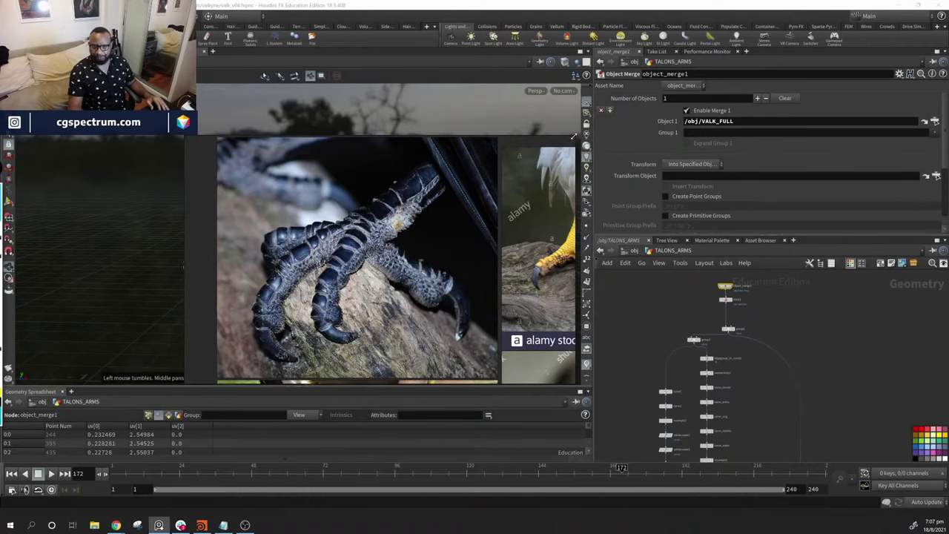
left_click_drag(574, 136, 364, 253)
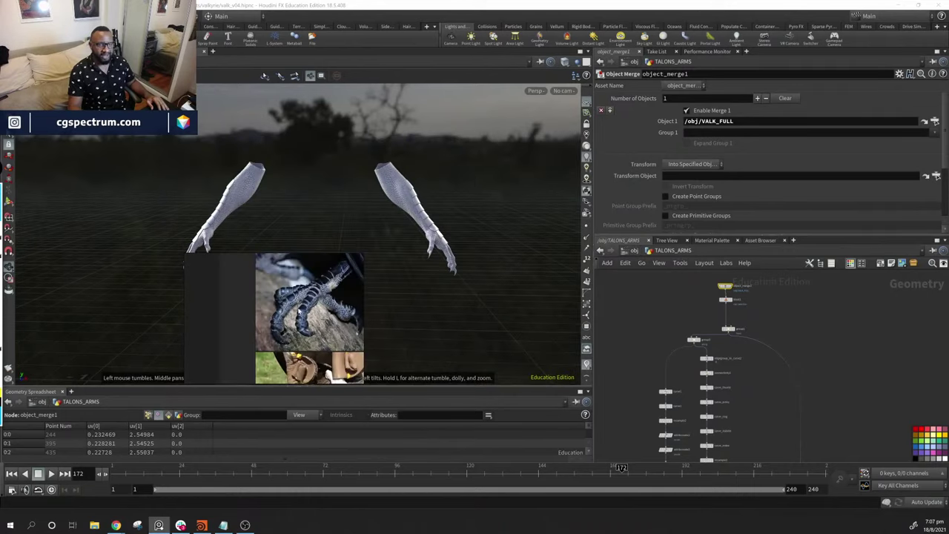
scroll(261, 336, "up", 2)
left_click_drag(260, 336, 948, 112)
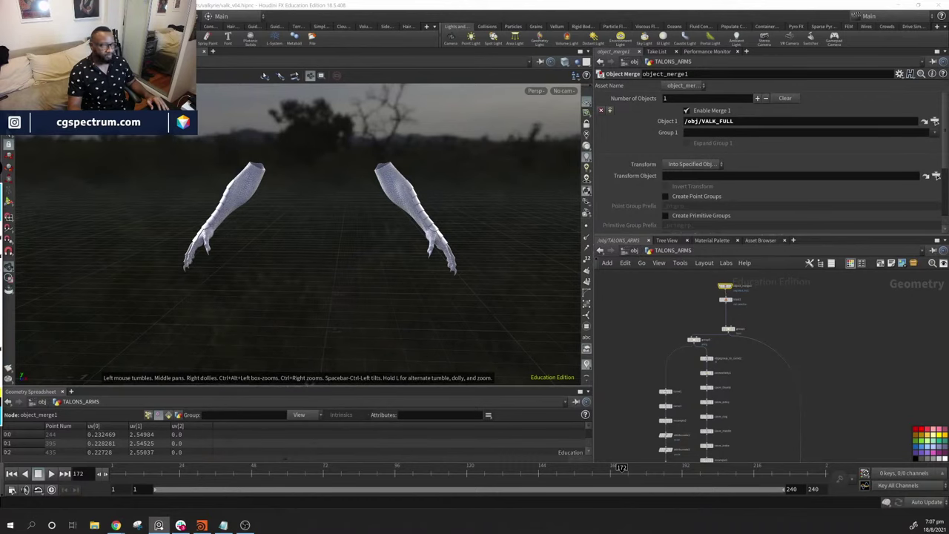
left_click_drag(387, 177, 356, 259)
scroll(344, 264, "up", 5)
scroll(342, 264, "down", 5)
left_click_drag(284, 276, 460, 237)
scroll(394, 282, "up", 5)
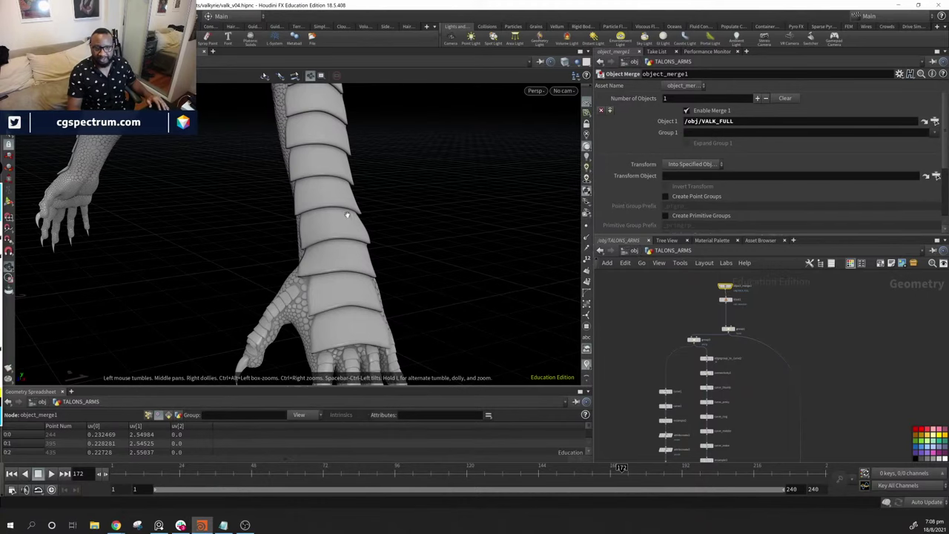
Display object_merge1's output and frame the whole full-body mesh
left_click_drag(415, 223, 475, 267)
scroll(742, 312, "up", 5)
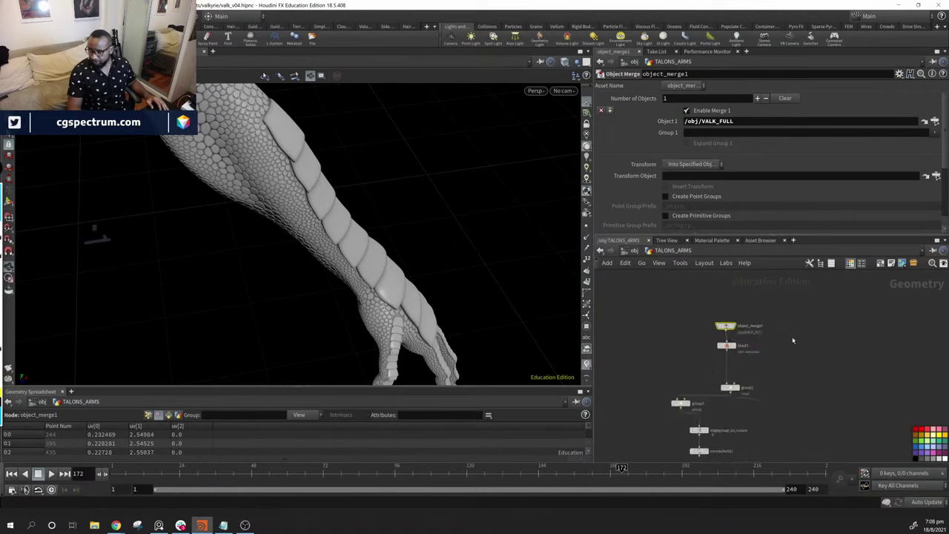
left_click(692, 318)
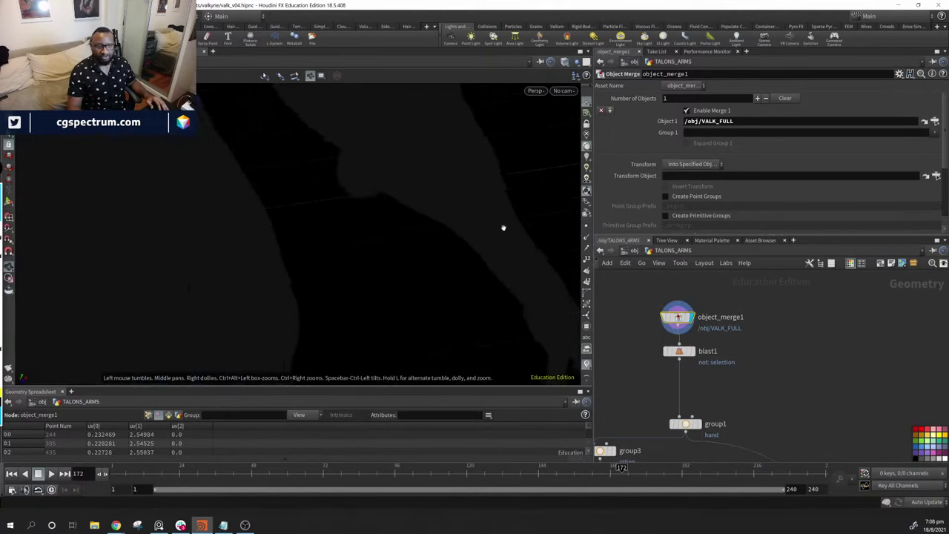
key("h")
scroll(272, 180, "up", 2)
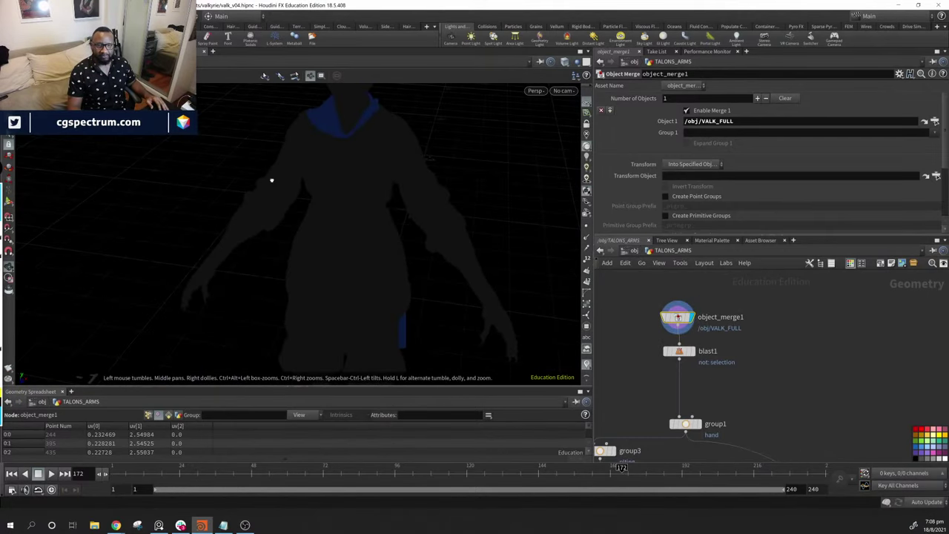
Set the display flag on blast1, select it, and frame the arm
left_click(684, 353)
left_click(679, 352)
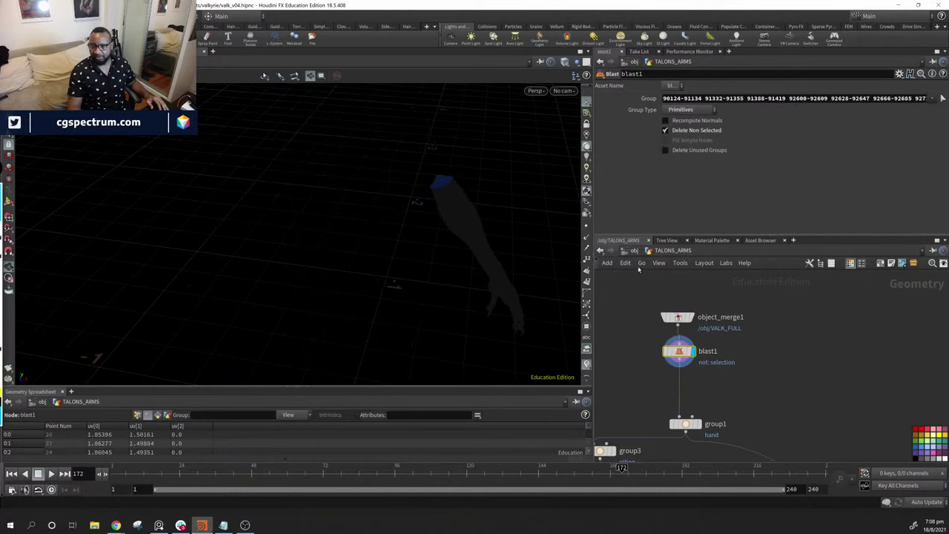
key("h")
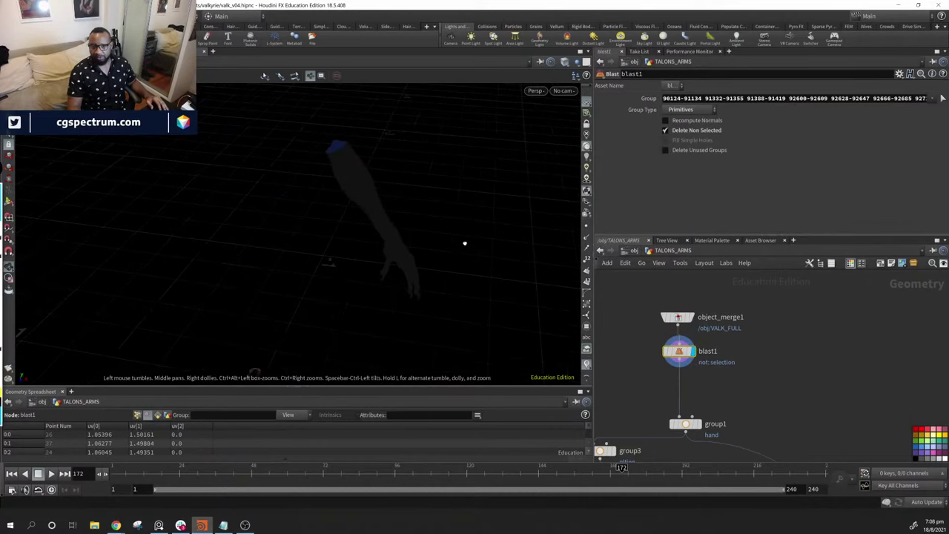
left_click_drag(464, 240, 334, 213)
right_click_drag(334, 214, 448, 259)
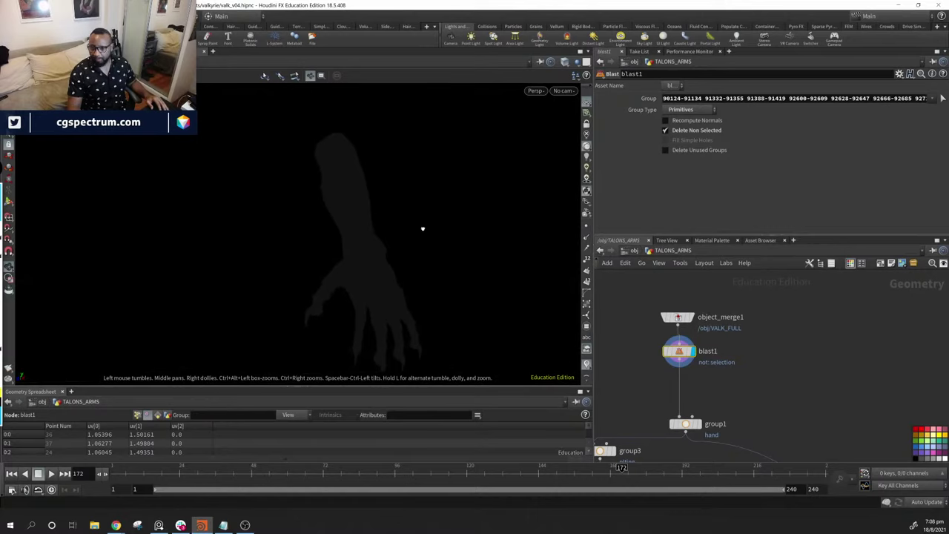
left_click_drag(421, 228, 536, 191)
Turn on viewport lighting, look around the lit hand, and go up to /obj
left_click(587, 149)
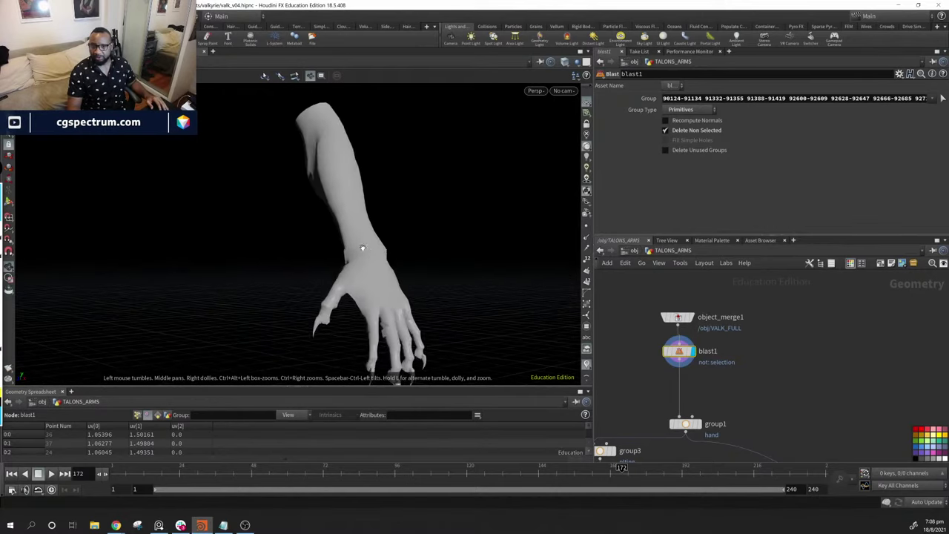
left_click_drag(364, 248, 413, 250)
left_click_drag(422, 214, 332, 241)
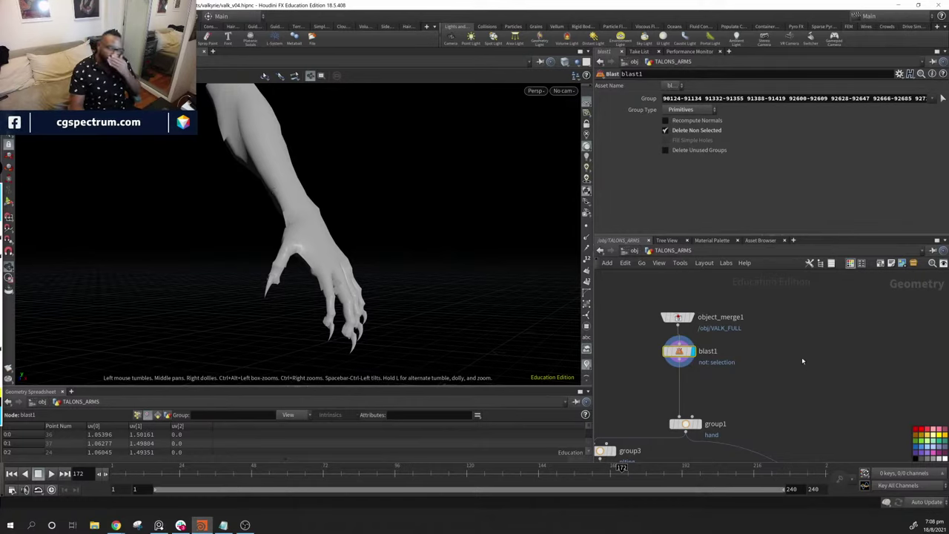
left_click_drag(254, 233, 319, 245)
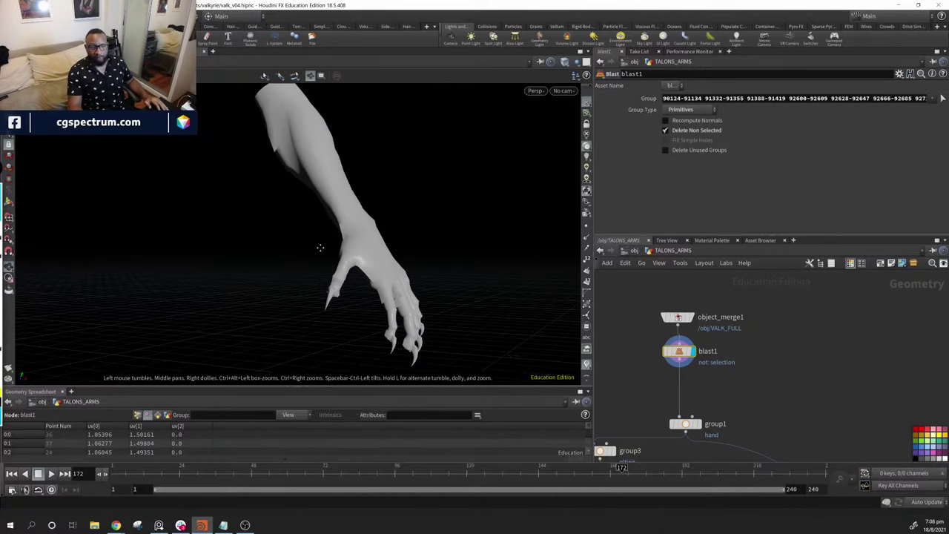
left_click_drag(413, 303, 350, 235)
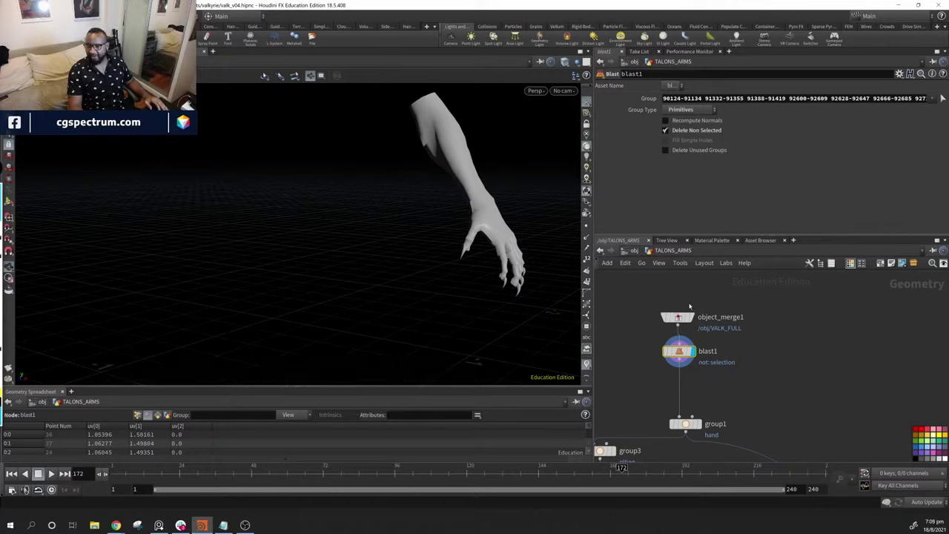
left_click(630, 256)
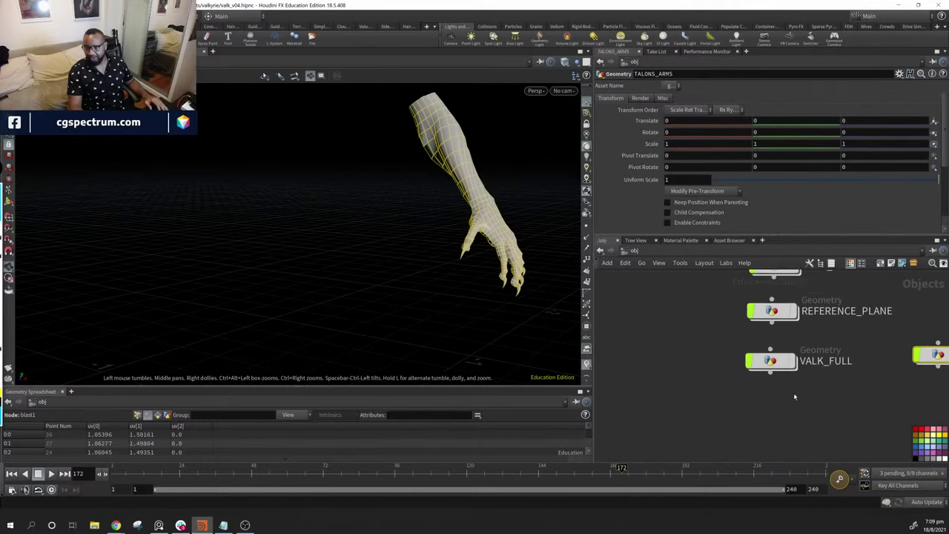
Dive into VALK_FULL and toggle the body between flat silhouette and shaded display
double_click(712, 383)
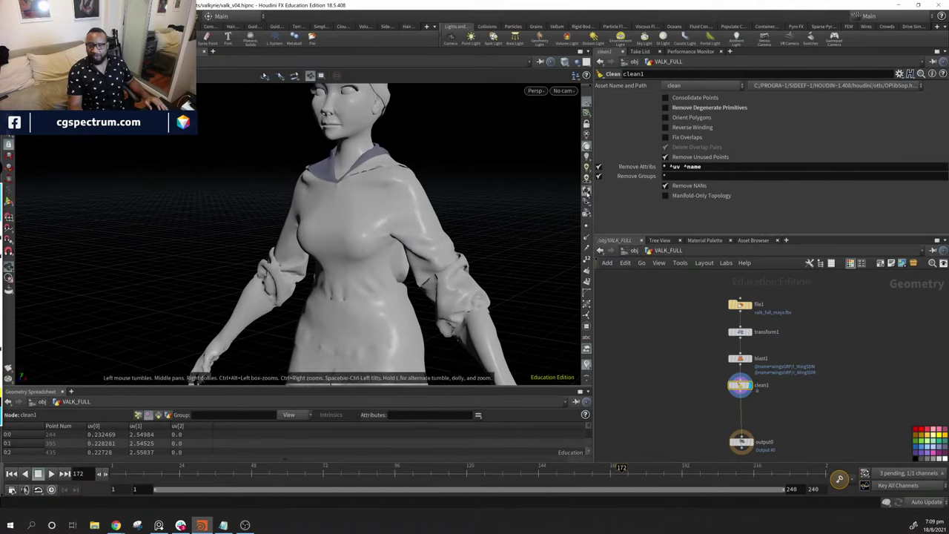
left_click(585, 191)
left_click(586, 192)
left_click(585, 191)
left_click(586, 191)
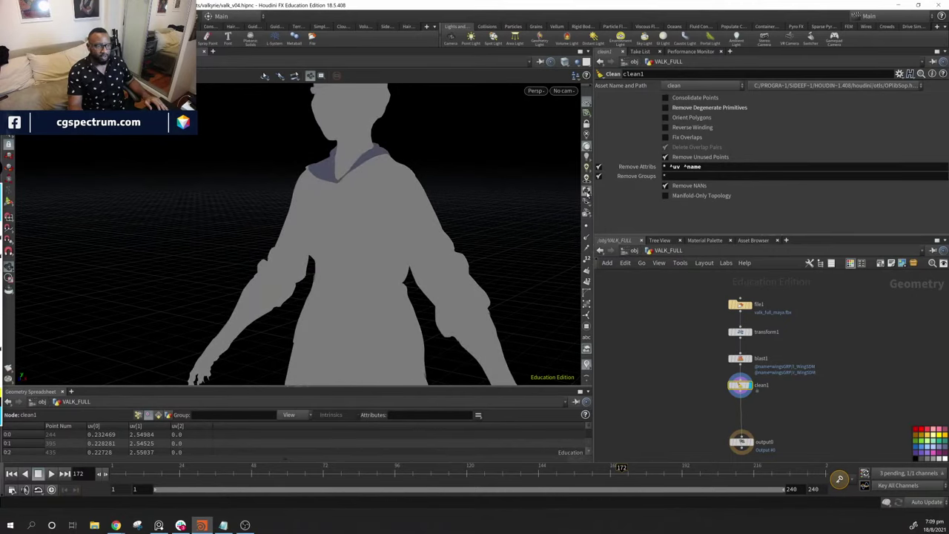
left_click(586, 191)
left_click(586, 192)
left_click(586, 191)
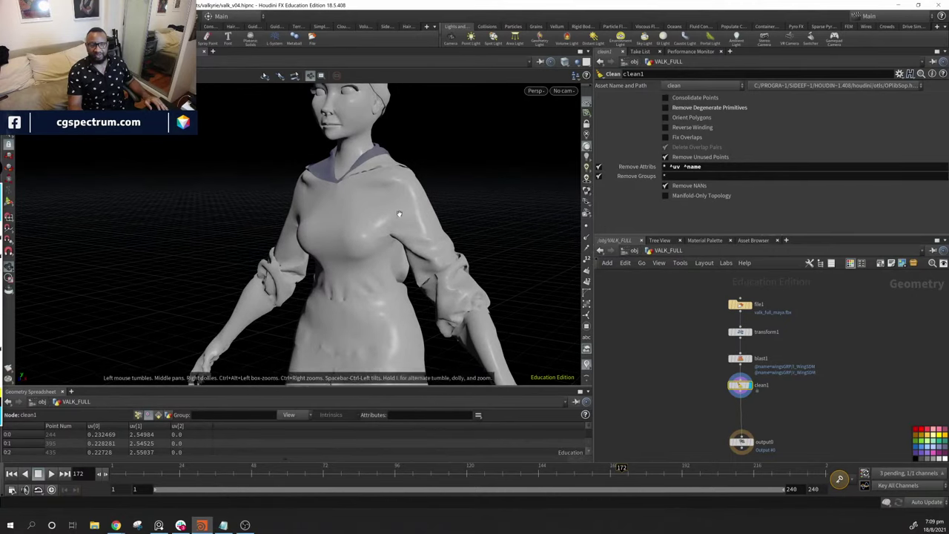
mouse_move(428, 211)
middle_mouse_down()
mouse_move(383, 169)
mouse_move(386, 115)
middle_mouse_up()
scroll(864, 356, "up", 3)
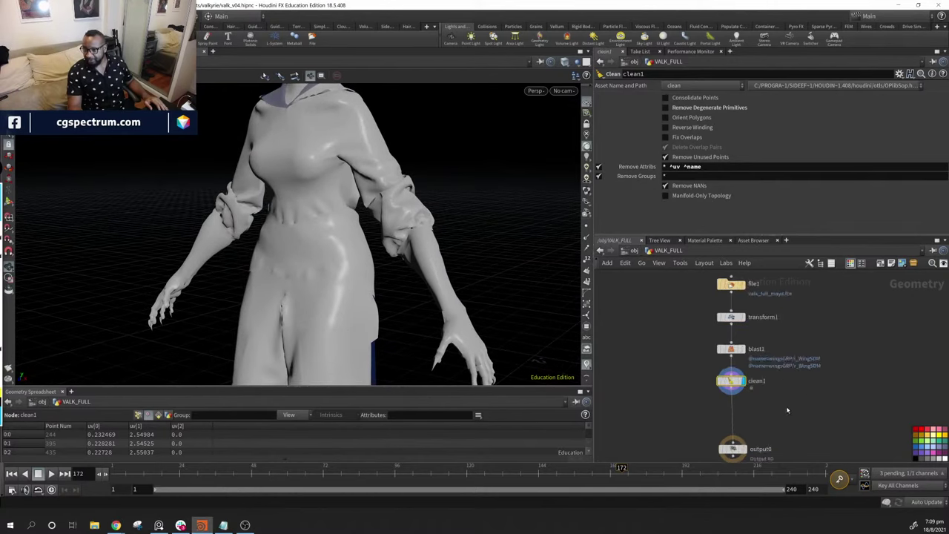
Centre the blast1, clean1 and output0 nodes in the network view
middle_click_drag(864, 356, 853, 373)
scroll(799, 332, "up", 1)
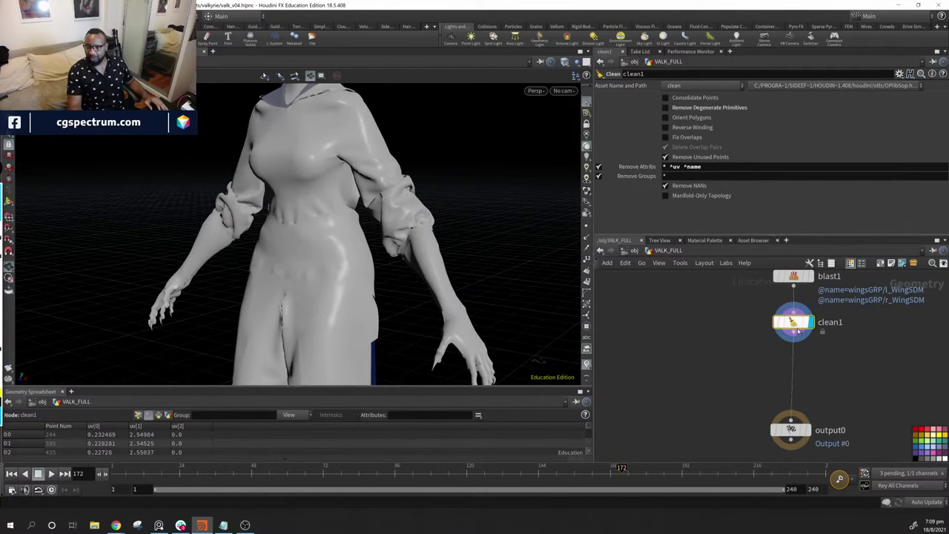
mouse_move(799, 331)
scroll(462, 216, "up", 5)
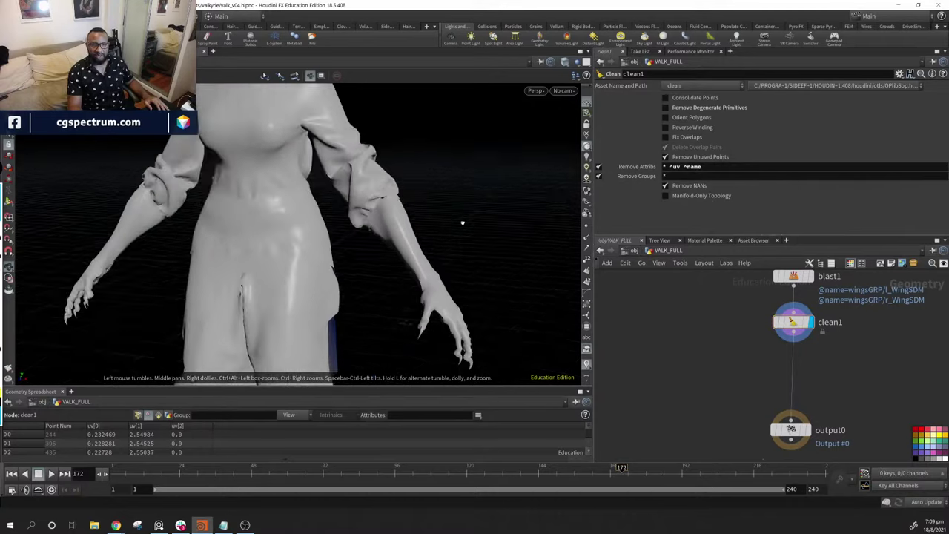
middle_click_drag(858, 396, 827, 403)
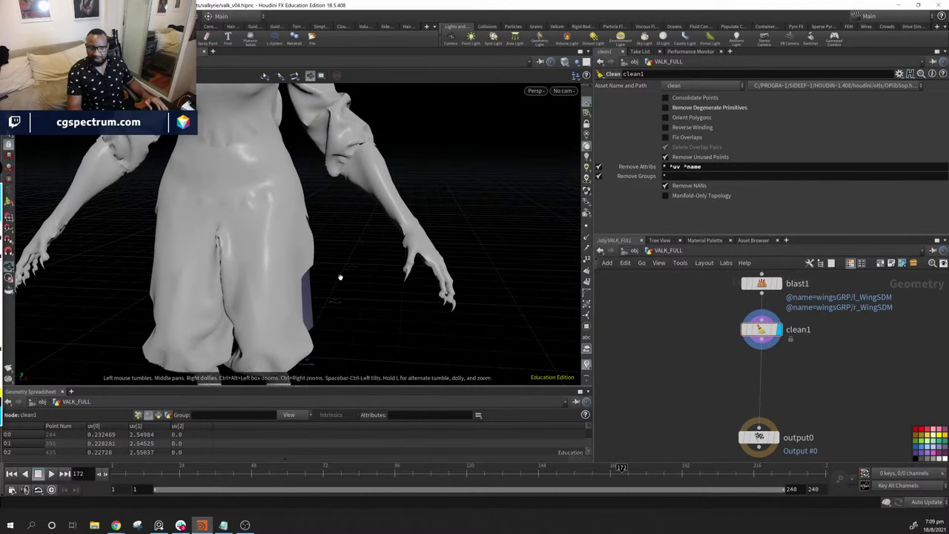
scroll(339, 275, "up", 1)
Add a Group Create node below clean1 and wire it to clean1's output
key("Tab")
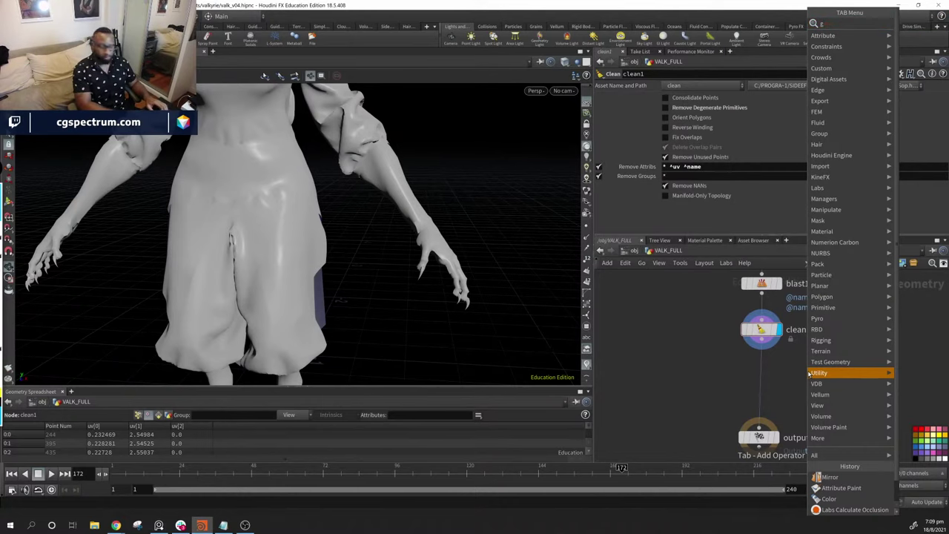
type("grou")
key("BackSpace")
key("BackSpace")
key("BackSpace")
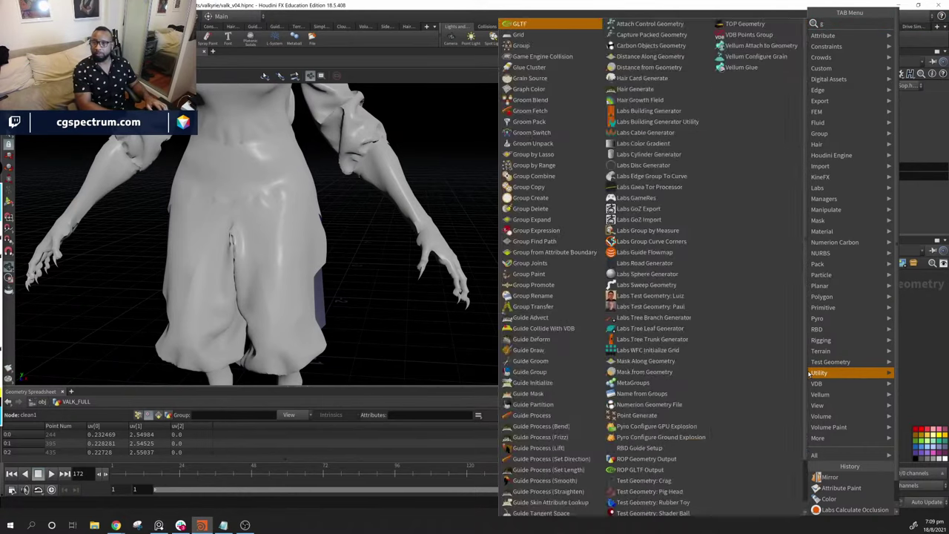
key("BackSpace")
type("grou")
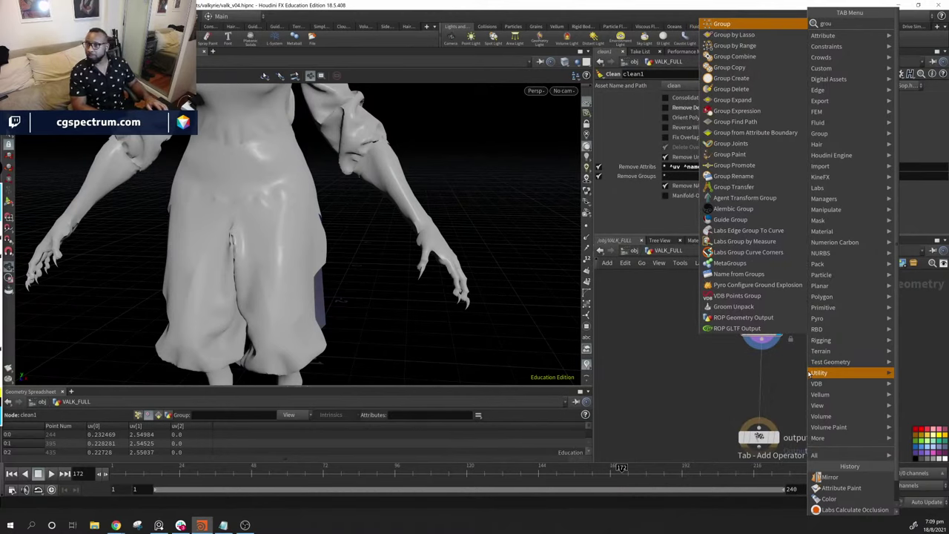
key("Down")
key("Down")
key("Down")
key("Down")
key("Down")
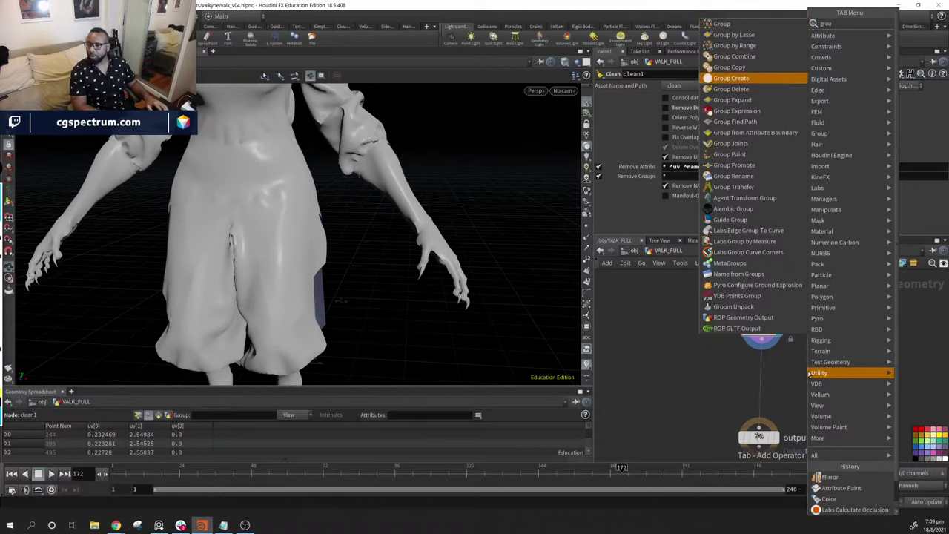
key("Return")
left_click(809, 374)
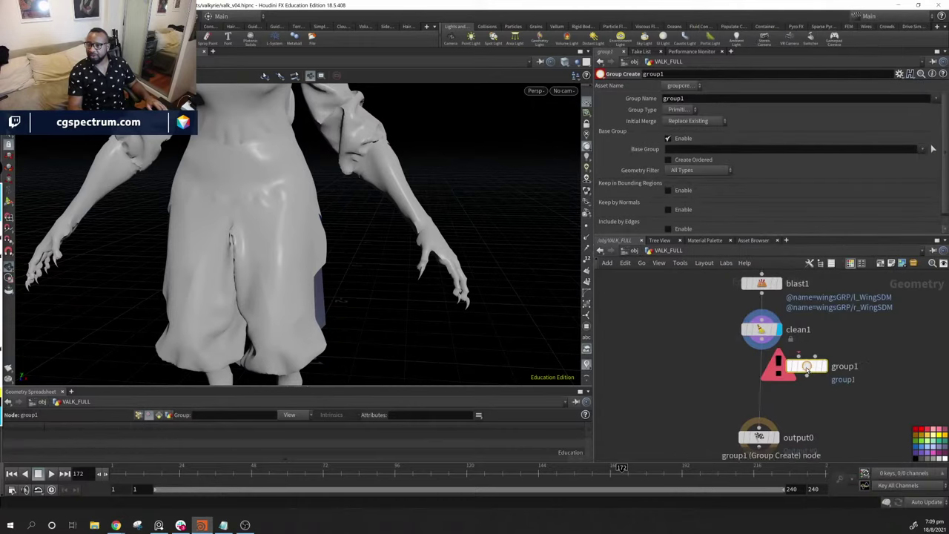
left_click_drag(809, 374, 843, 380)
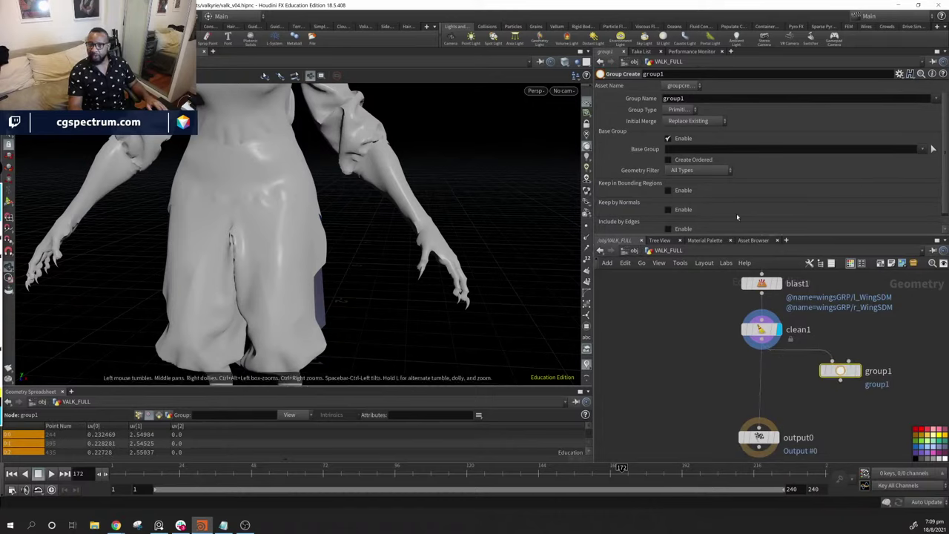
Set the new group1 node's Group Name to larm
double_click(705, 98)
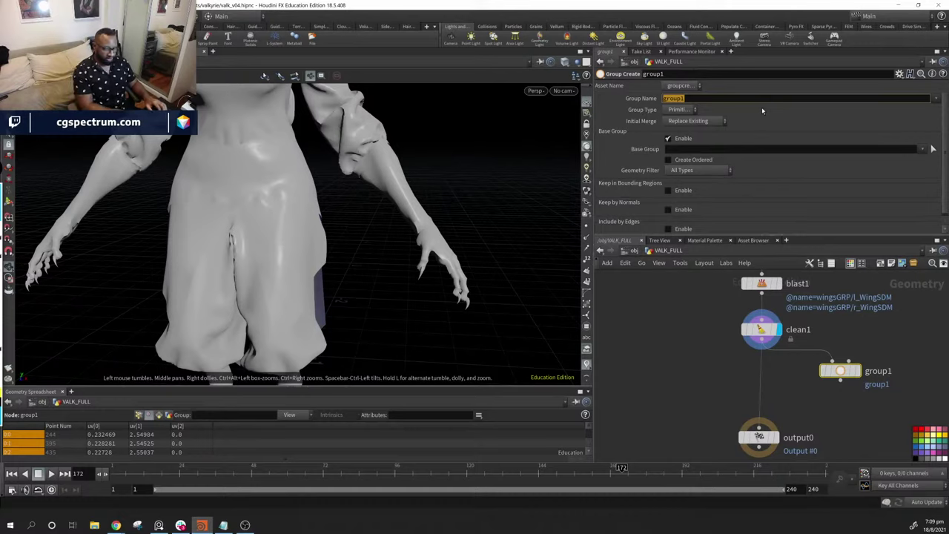
type("l")
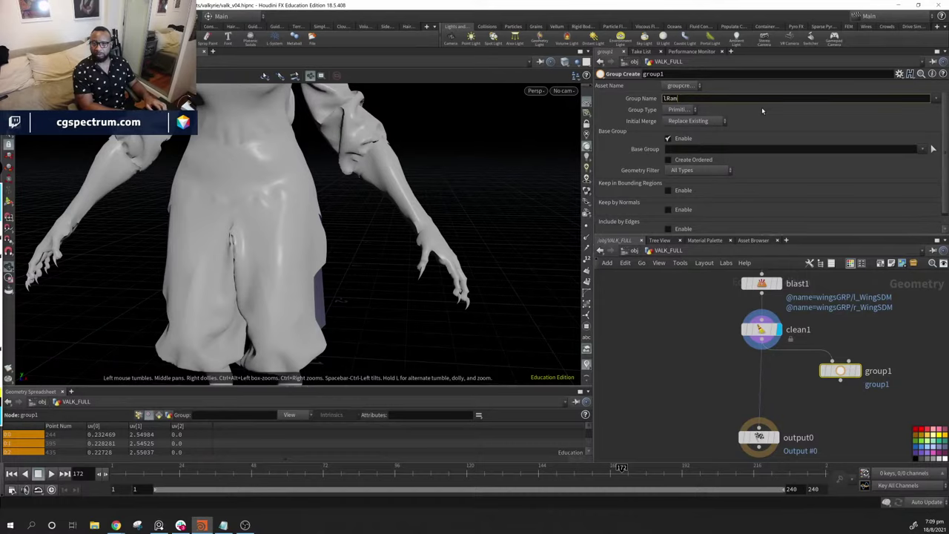
type("arm")
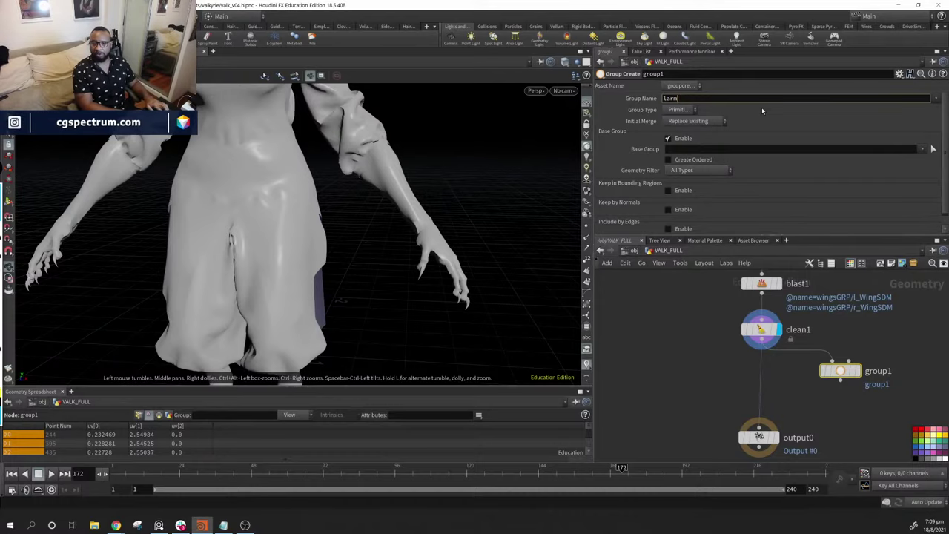
key("Return")
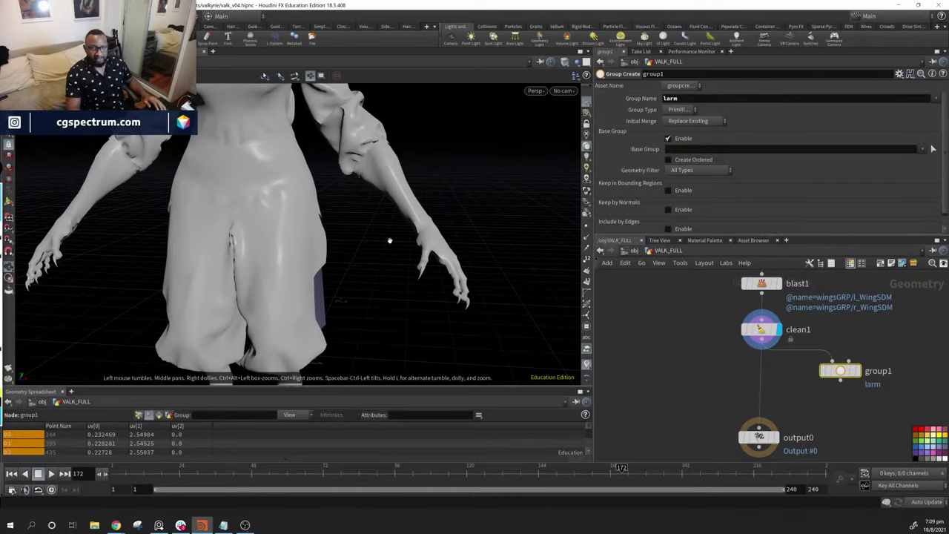
left_click_drag(389, 240, 423, 270)
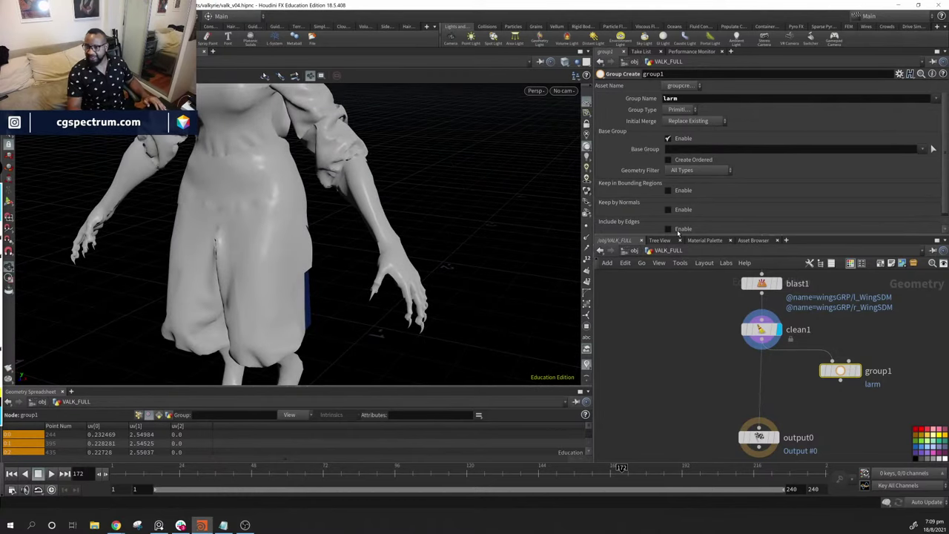
Go back into TALONS_ARMS and select blast1's entire Group field text
left_click(634, 251)
double_click(764, 365)
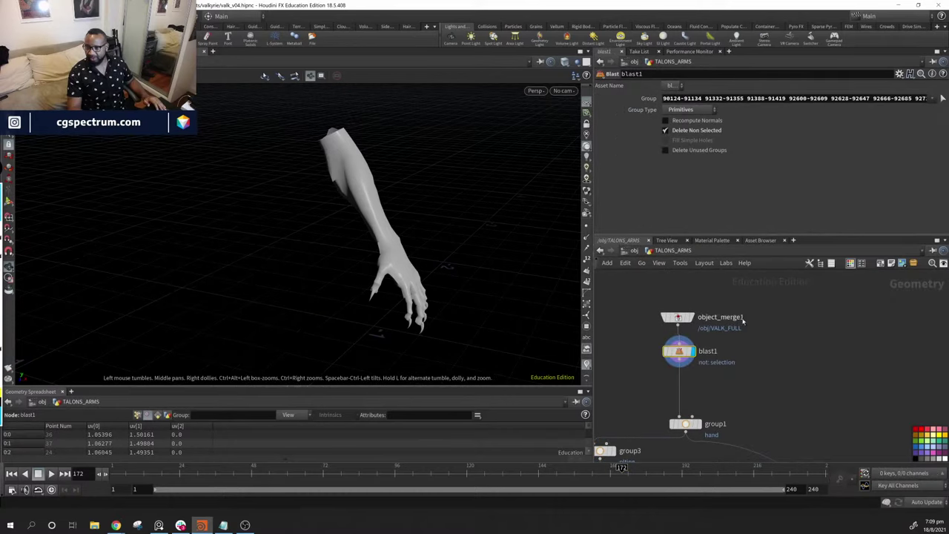
left_click(716, 100)
left_click(717, 100)
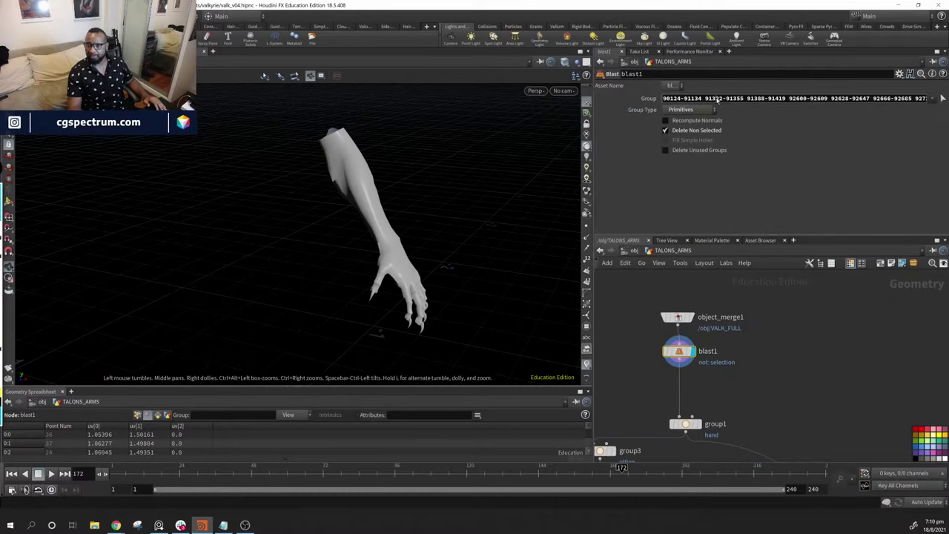
triple_click(718, 101)
key("ctrl+c")
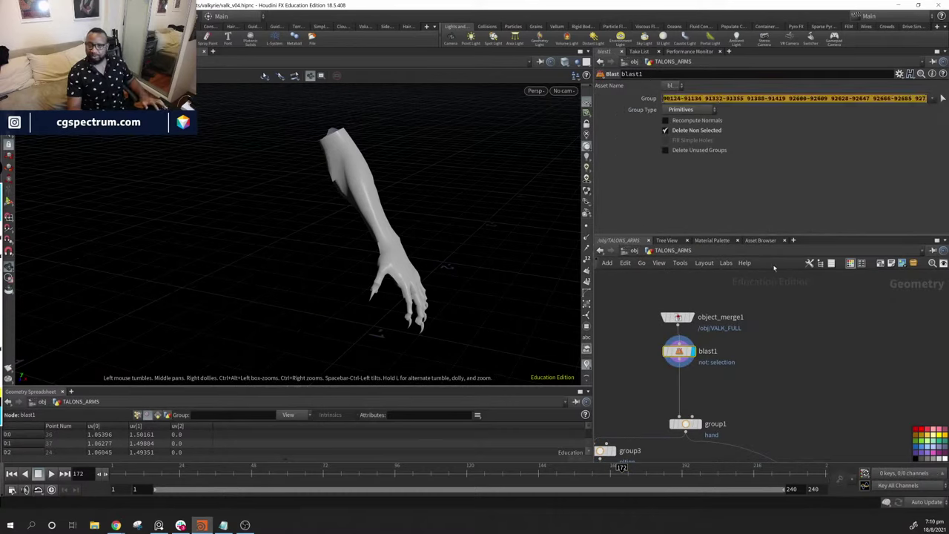
Inside VALK_FULL, paste the left arm's primitive ranges into group1's Base Group
key("u")
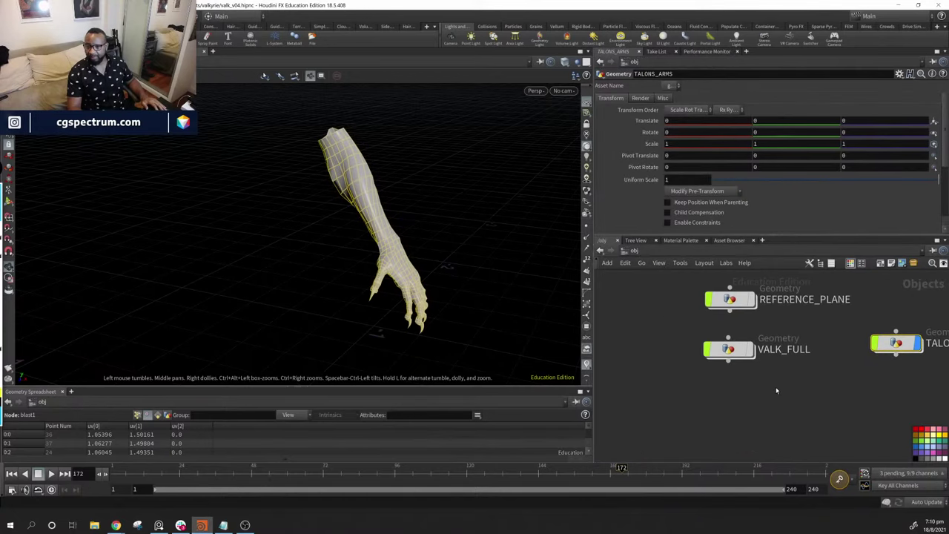
double_click(688, 372)
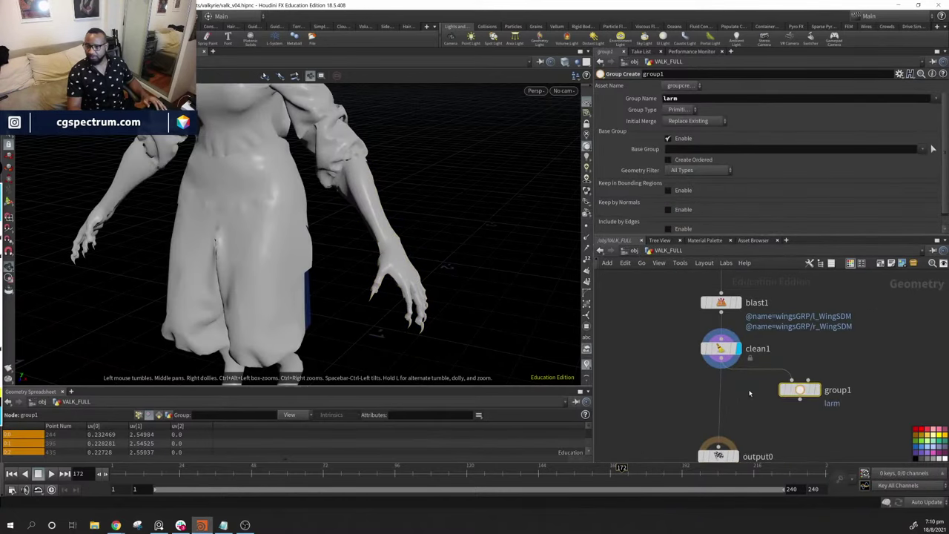
left_click(694, 149)
key("ctrl+v")
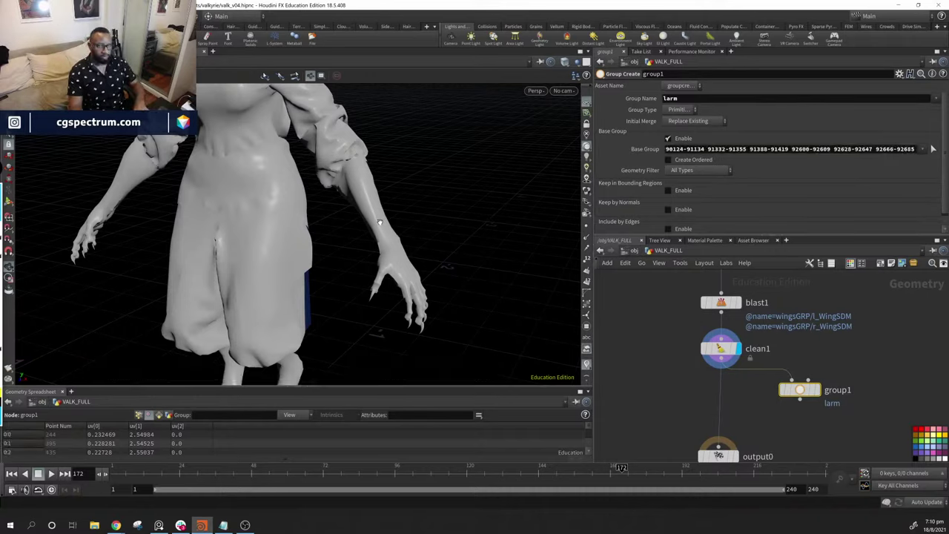
key("Return")
key("Escape")
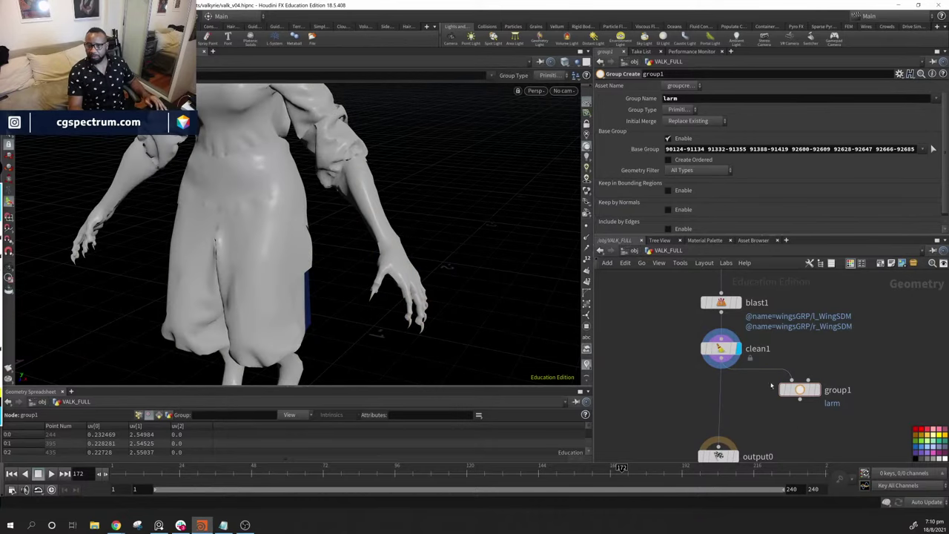
Display group1 so the larm forearm and hand show orange, and tidy the network view
scroll(526, 186, "up", 3)
left_click(814, 391)
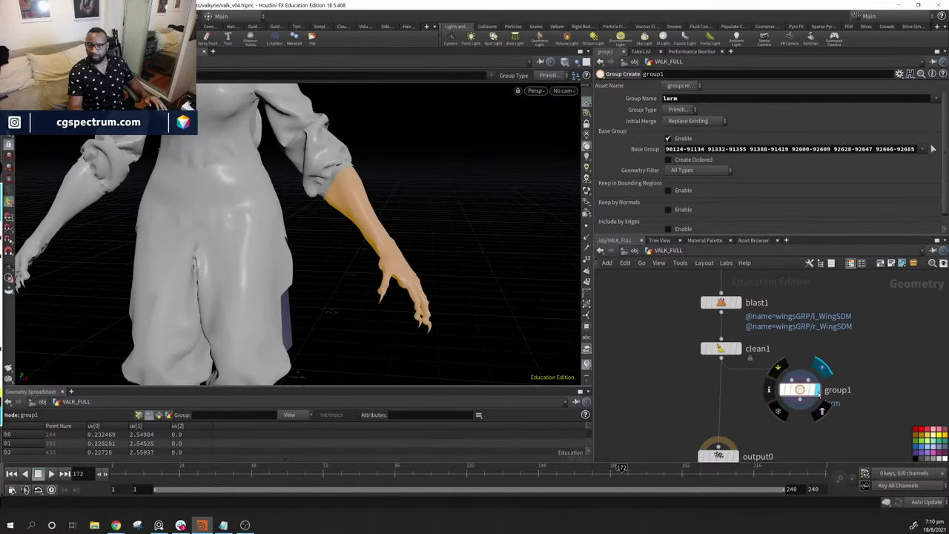
mouse_move(416, 259)
left_mouse_down()
mouse_move(435, 259)
mouse_move(400, 256)
mouse_move(427, 257)
left_mouse_up()
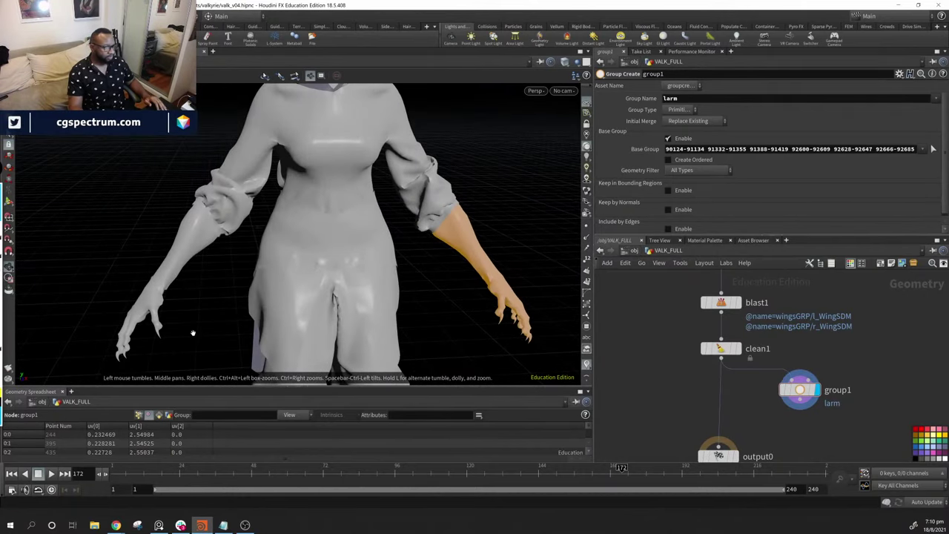
key("s")
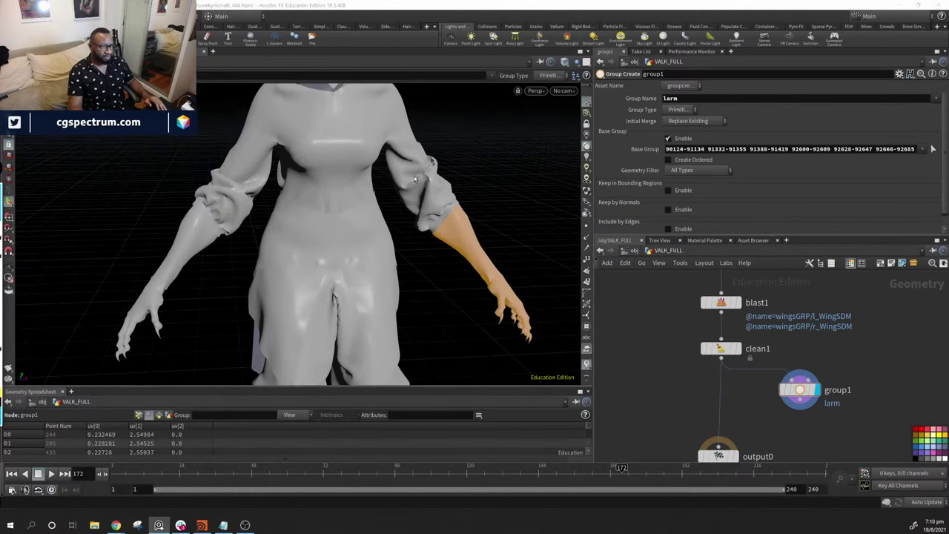
middle_click_drag(866, 418, 842, 392)
left_click_drag(358, 266, 393, 260)
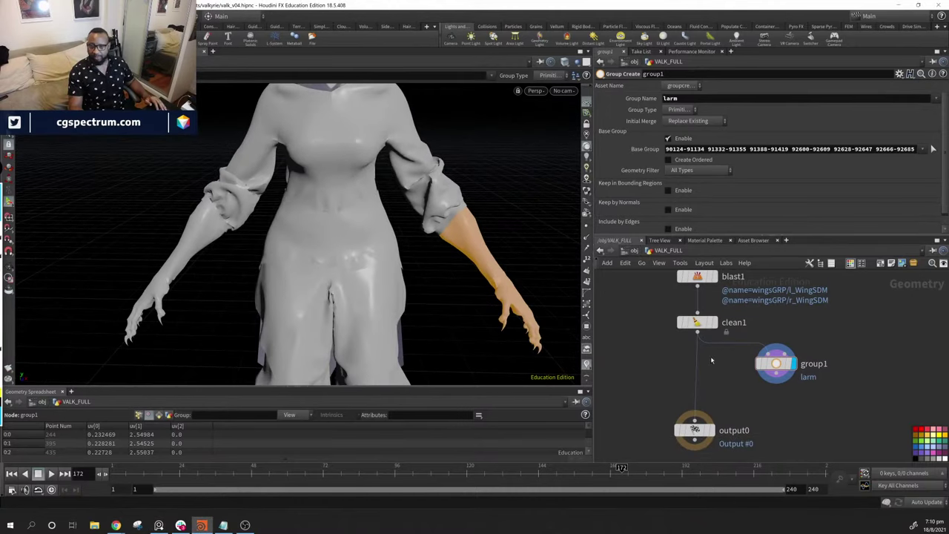
middle_click_drag(832, 398, 808, 386)
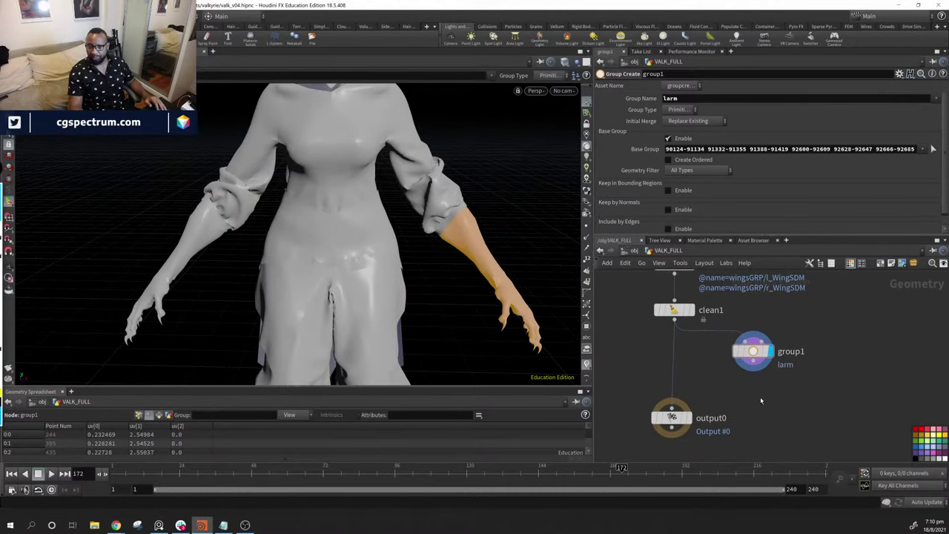
key("Tab")
type("grou")
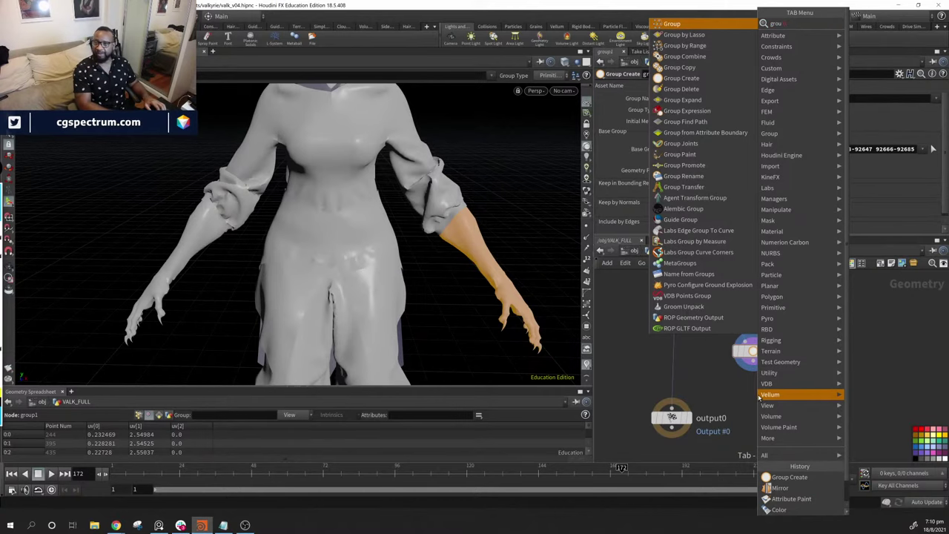
type("p m")
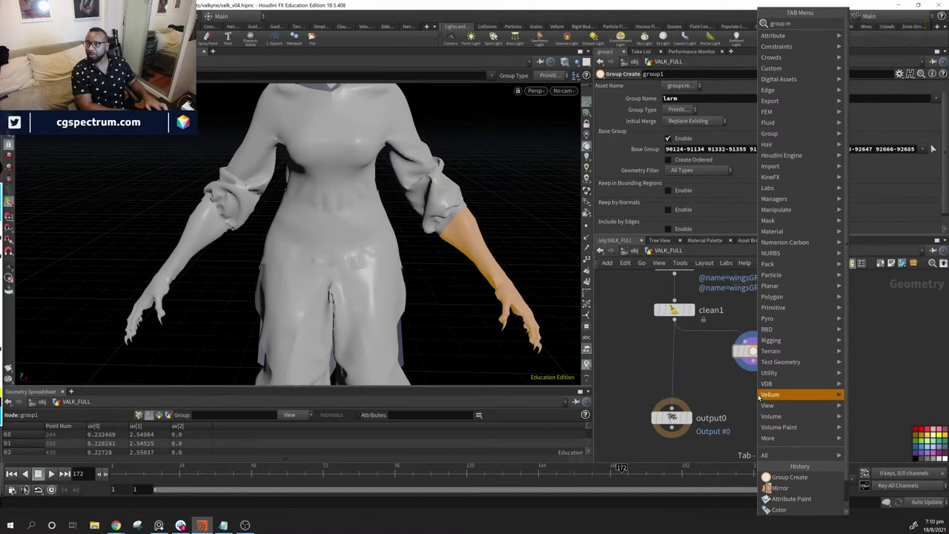
key("BackSpace")
key("BackSpace")
key("BackSpace")
key("BackSpace")
key("BackSpace")
key("BackSpace")
key("BackSpace")
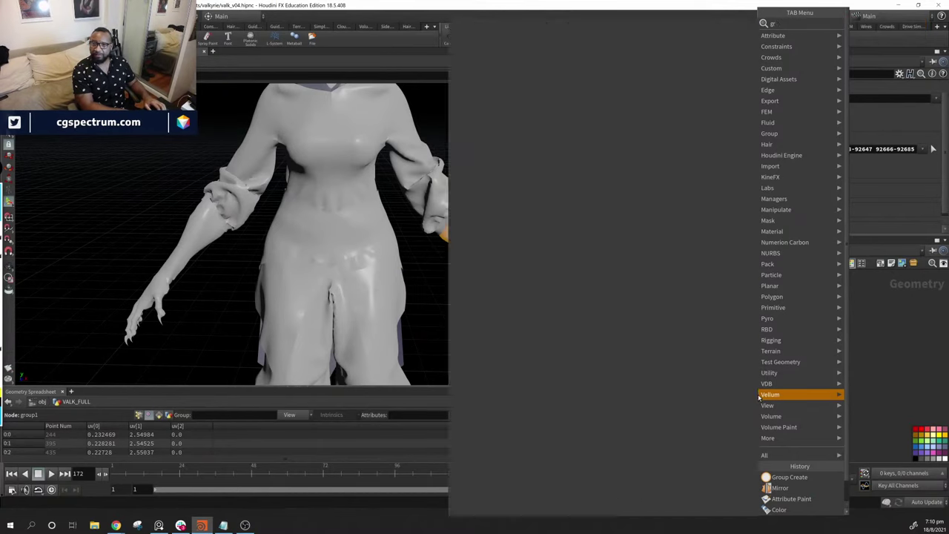
type("mir")
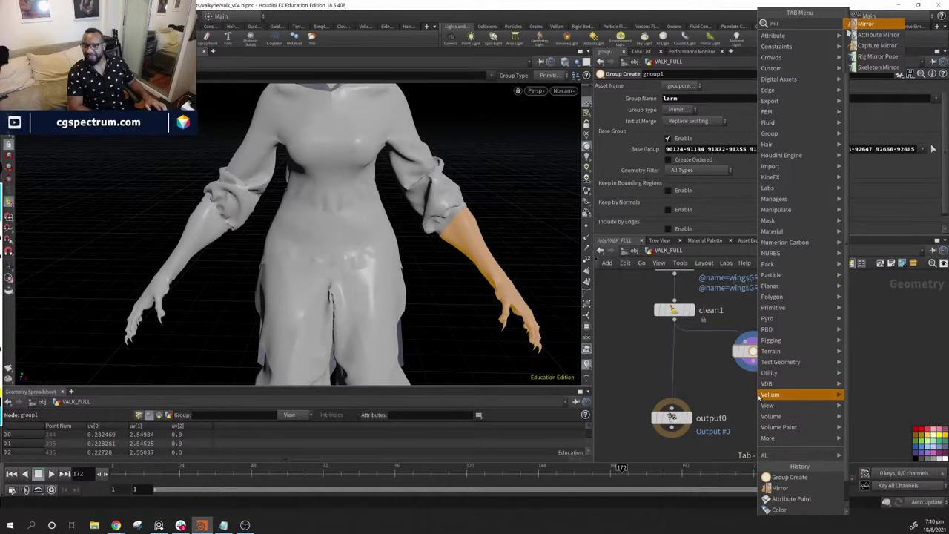
key("Down")
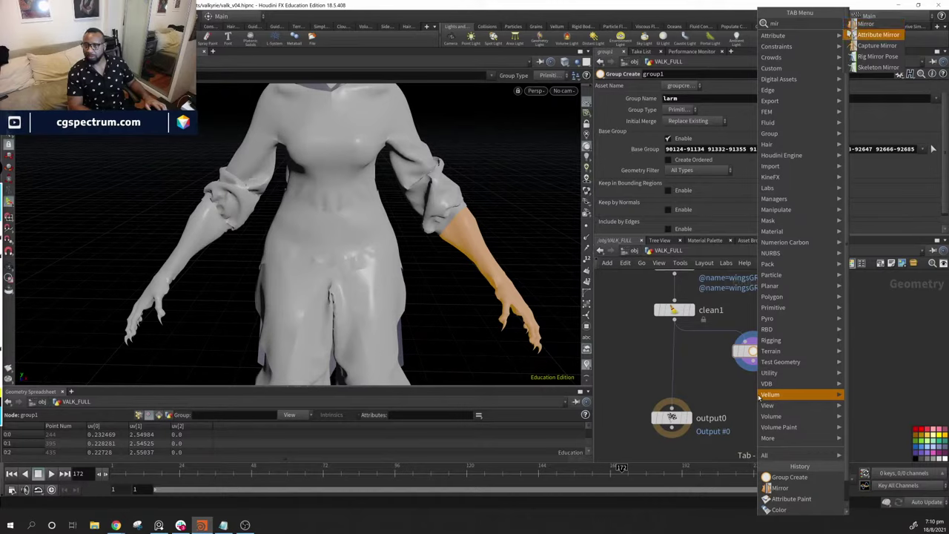
key("Return")
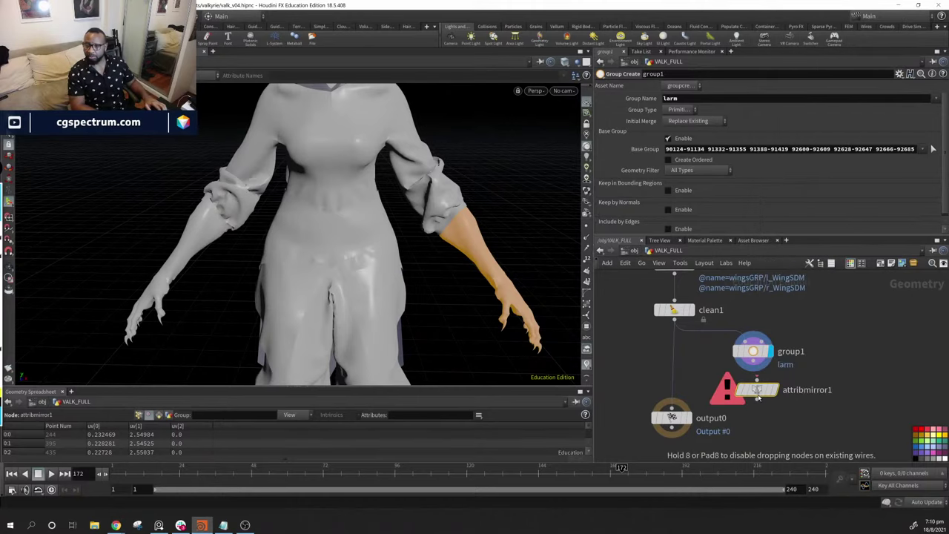
left_click(758, 406)
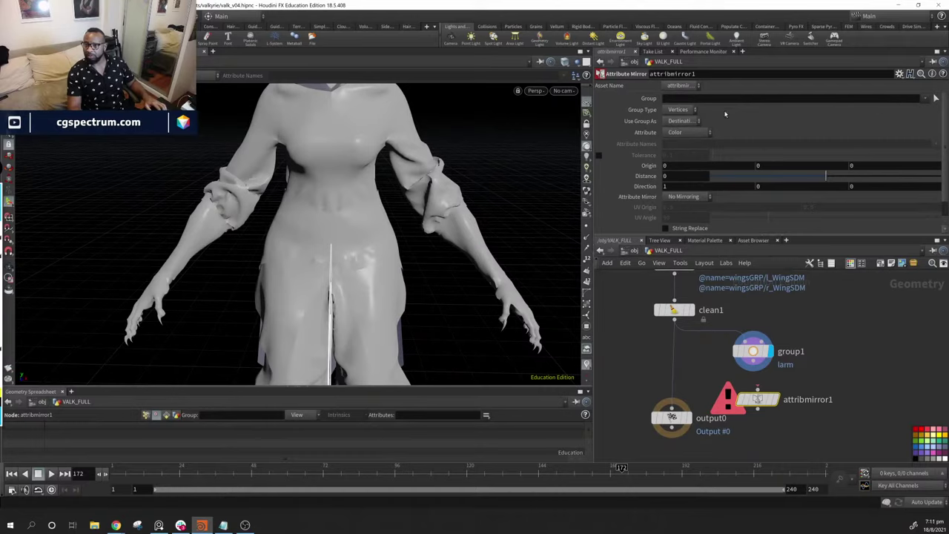
scroll(695, 200, "down", 1)
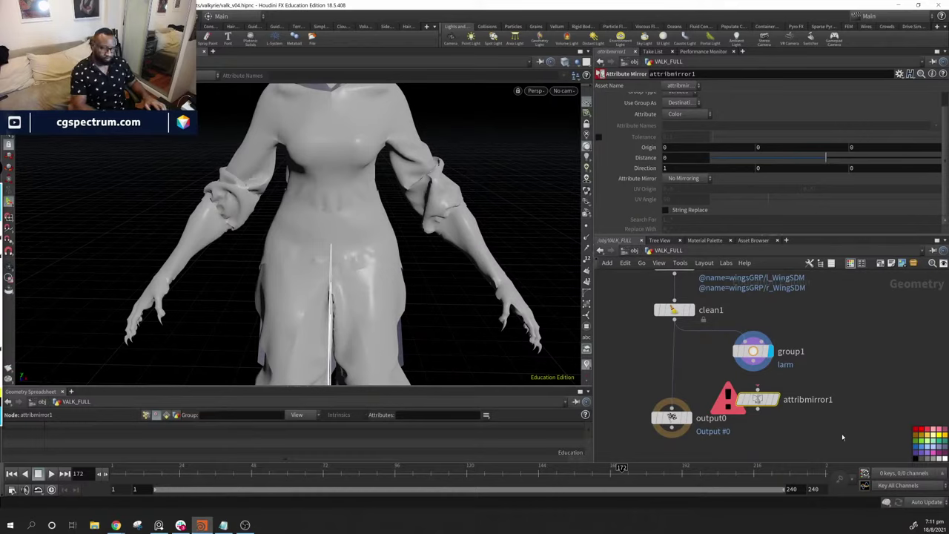
key("Delete")
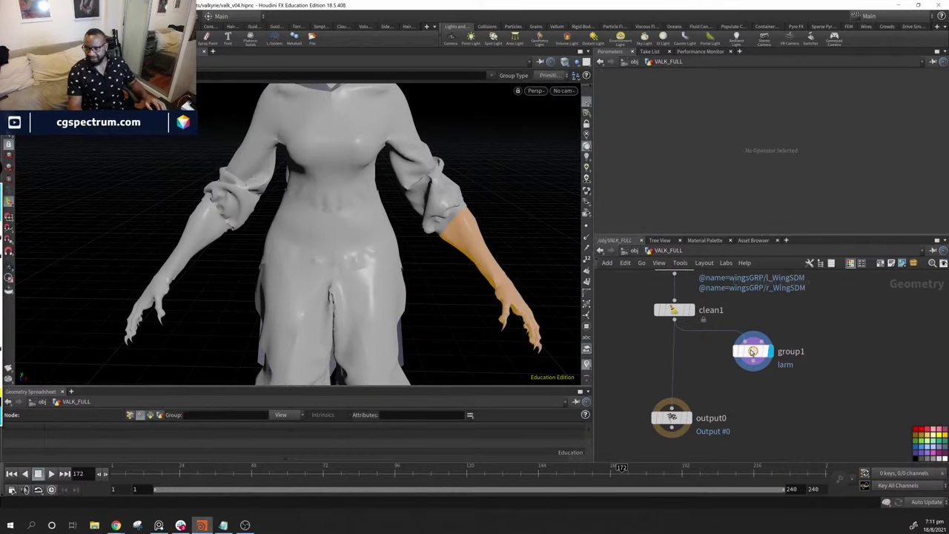
mouse_move(753, 359)
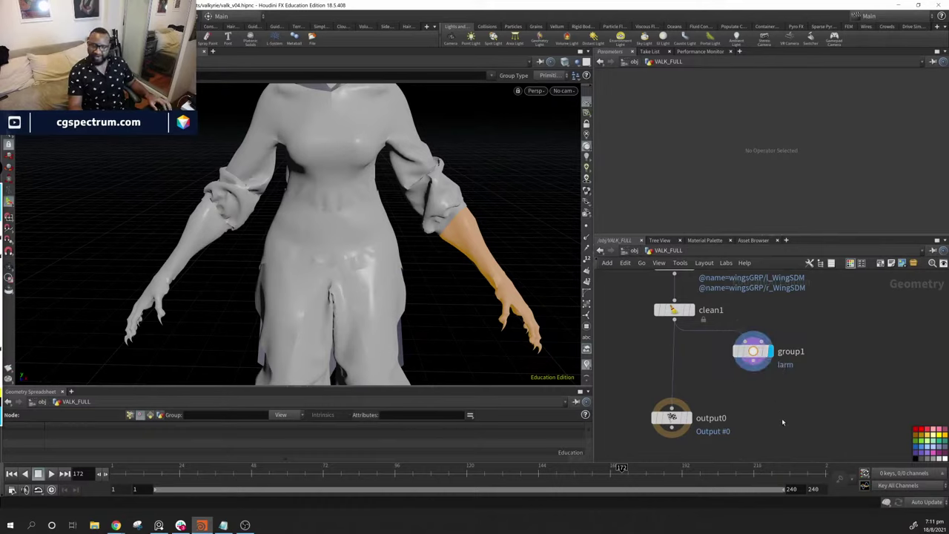
key("Tab")
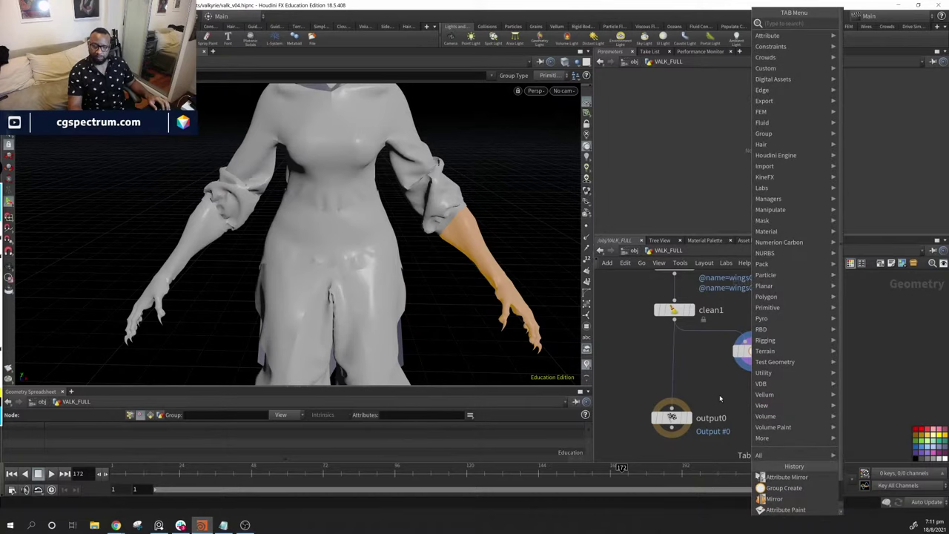
type("m")
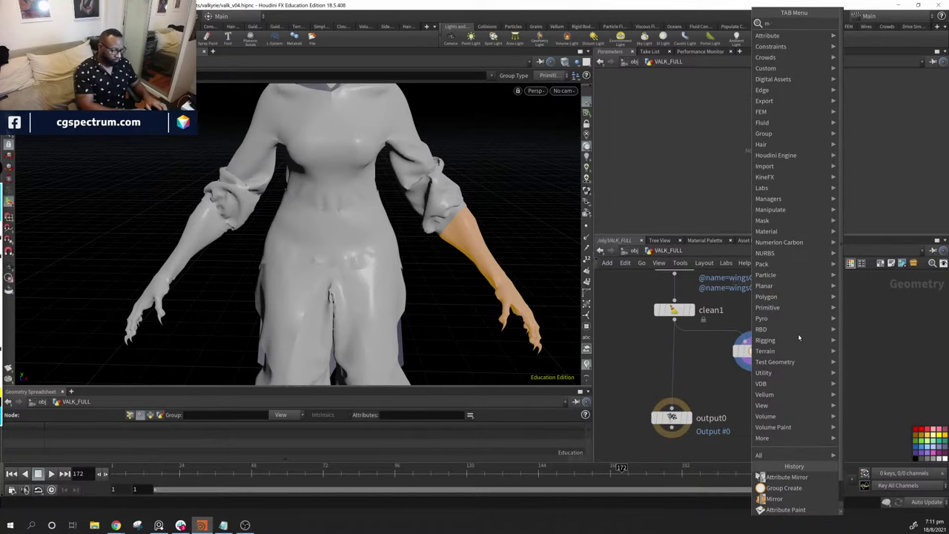
type("irro")
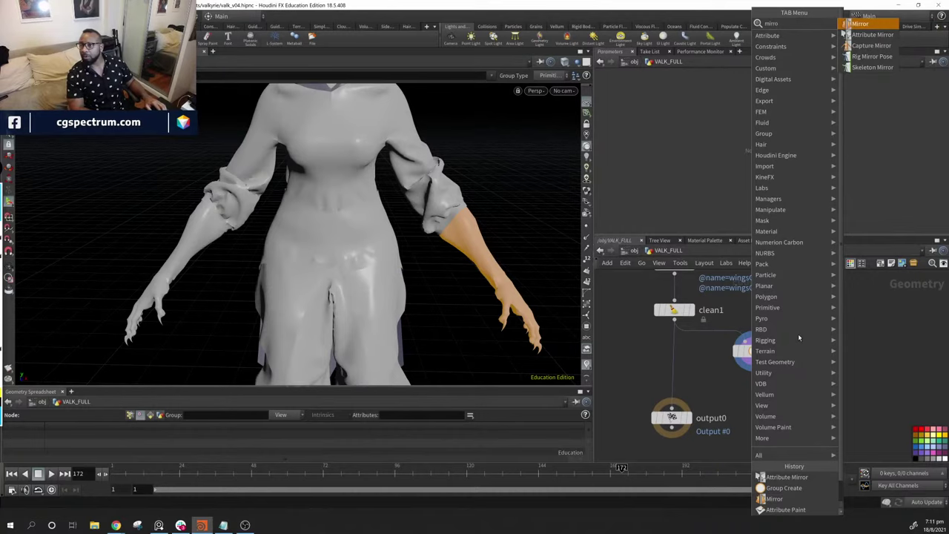
key("Down")
key("Down")
key("Down")
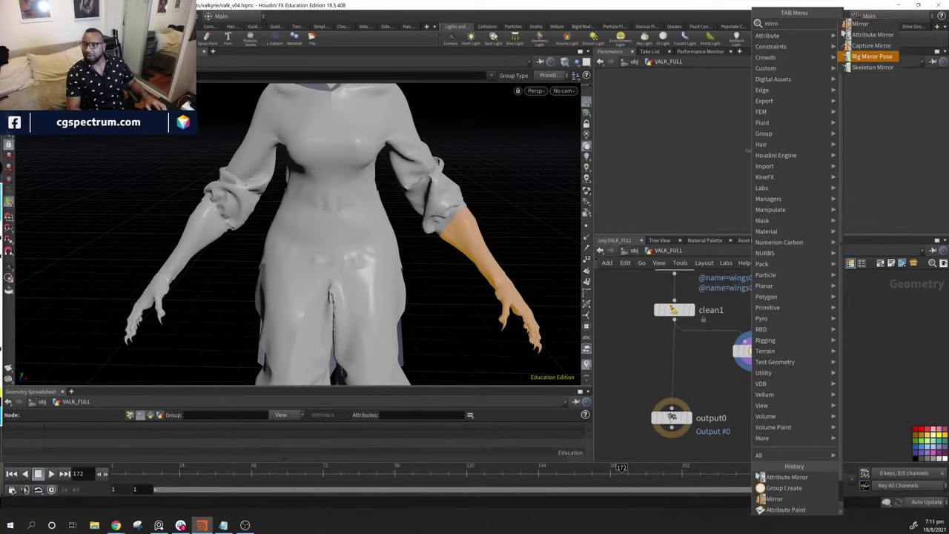
mouse_move(825, 135)
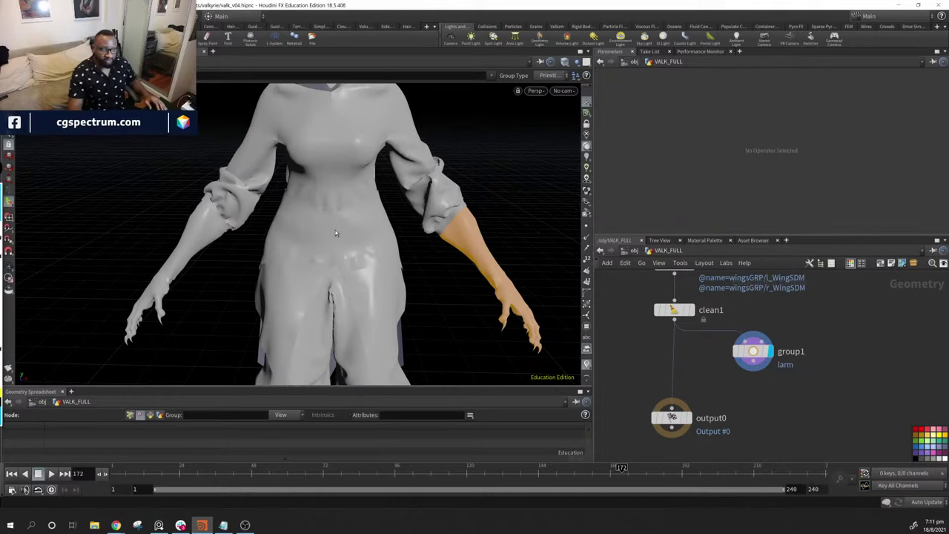
Select group1 to show its larm group built from the forearm's primitive ranges
left_click_drag(335, 233, 99, 316)
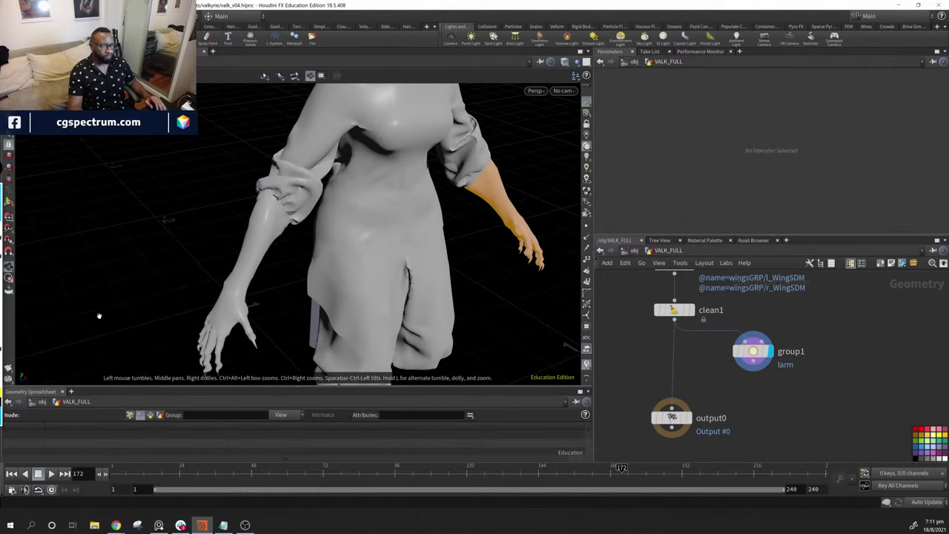
key("s")
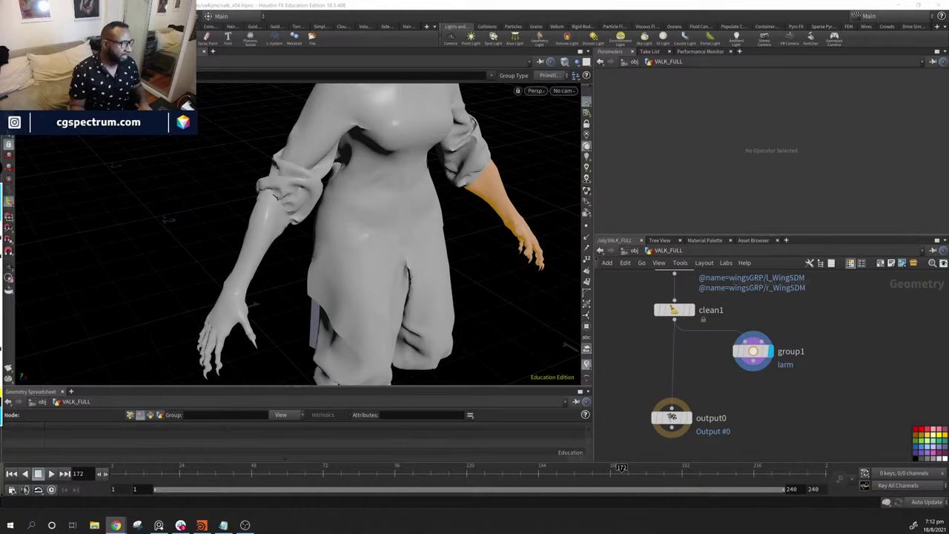
left_click(340, 423)
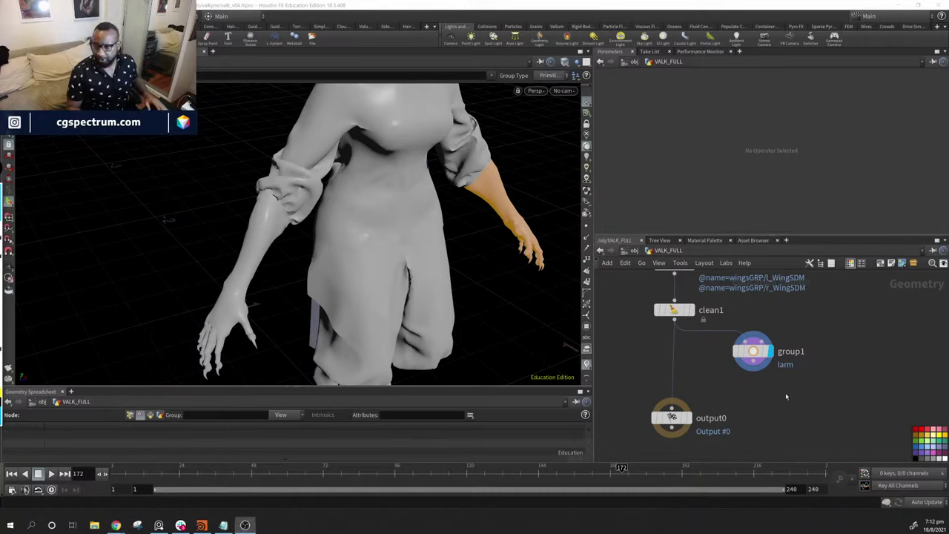
middle_click_drag(786, 397, 814, 371)
left_click(781, 326)
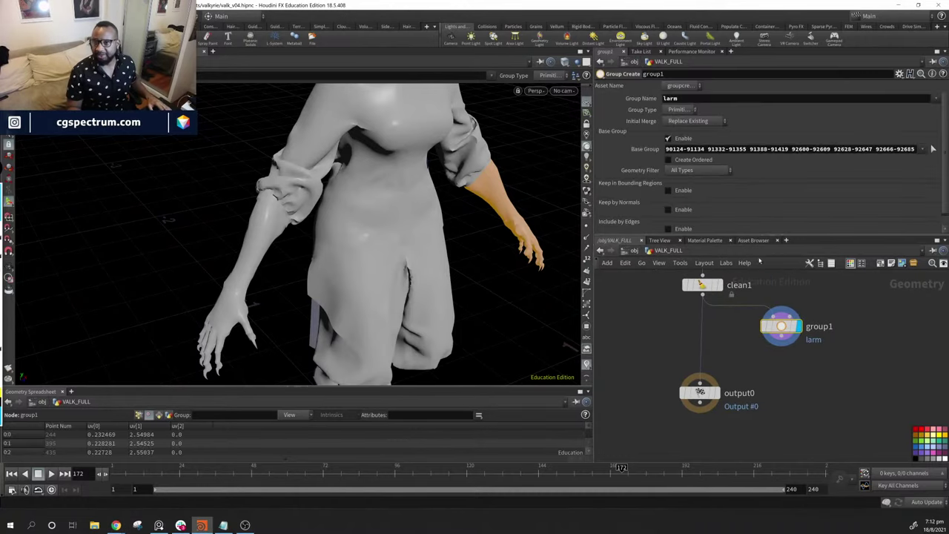
Add a second Group Create node, group2, beneath group1
double_click(700, 99)
key("Return")
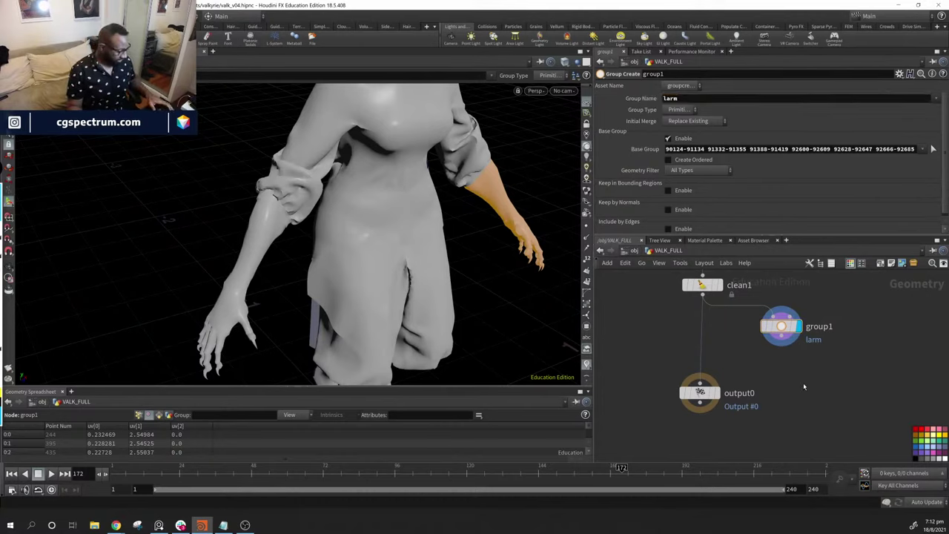
key("Tab")
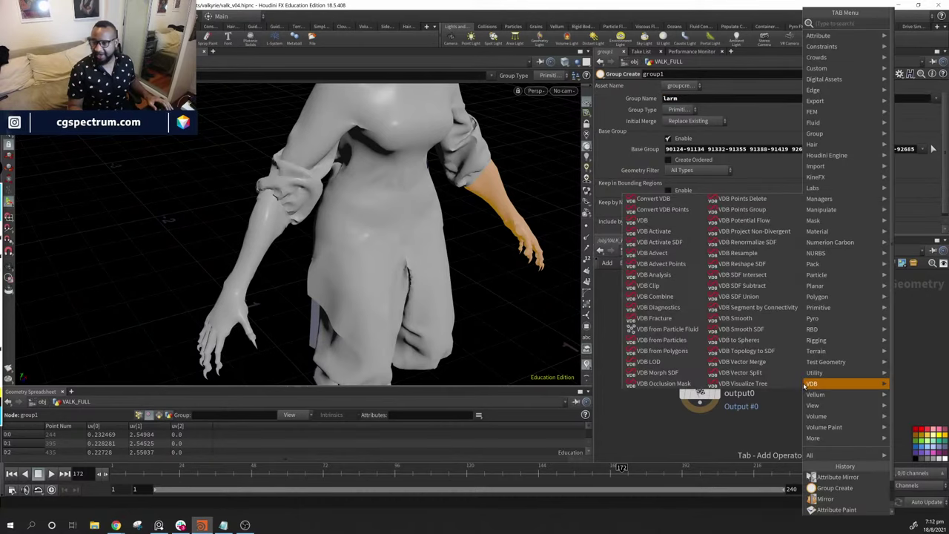
left_click(826, 491)
left_click(779, 363)
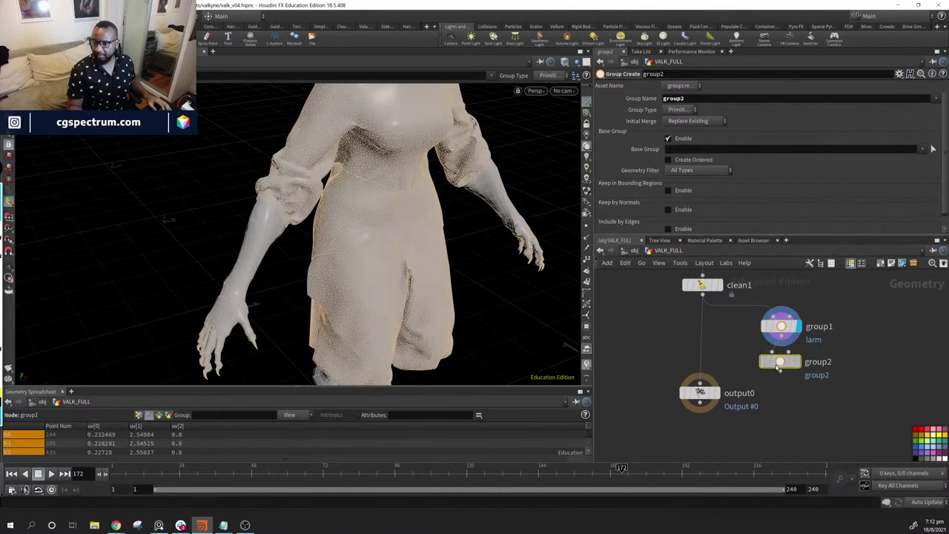
left_click_drag(779, 367, 788, 371)
Name group2's group rarm and display its result
double_click(673, 98)
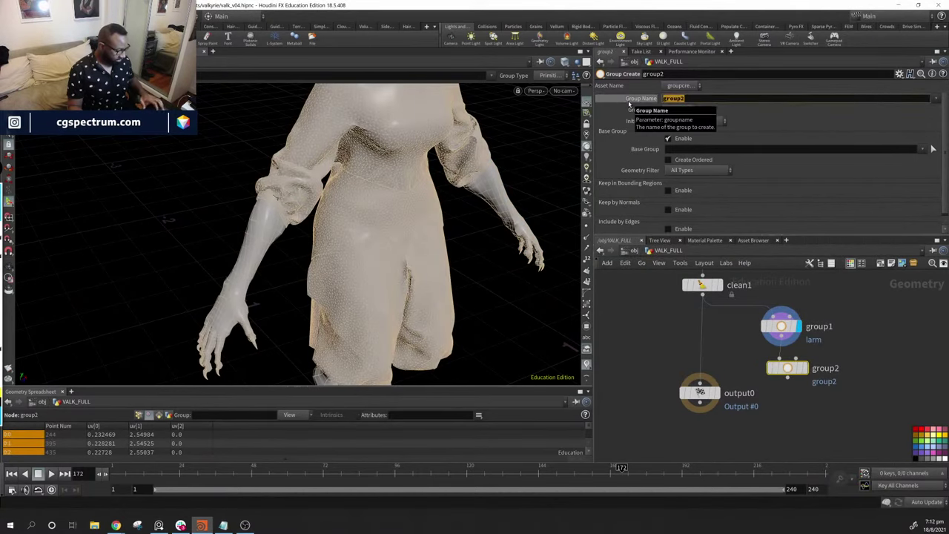
type("larm")
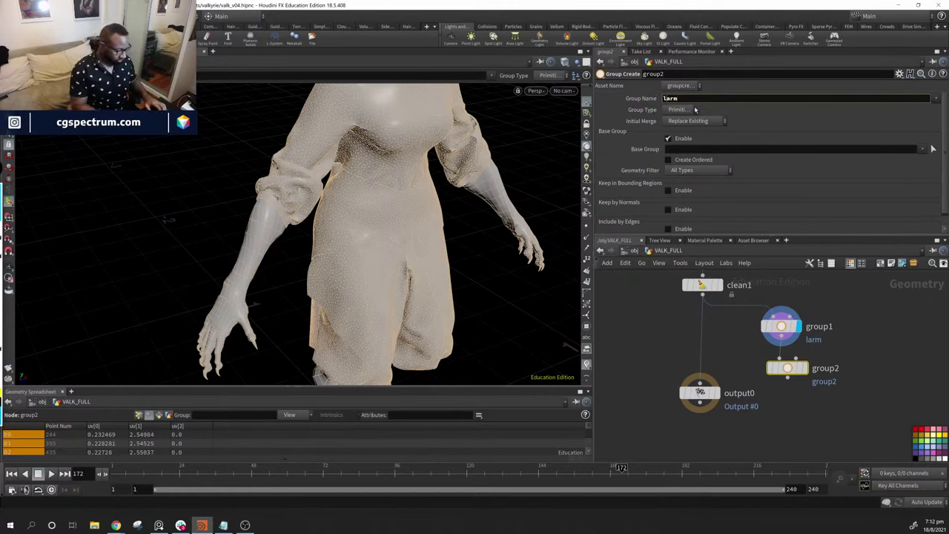
type("r")
key("Return")
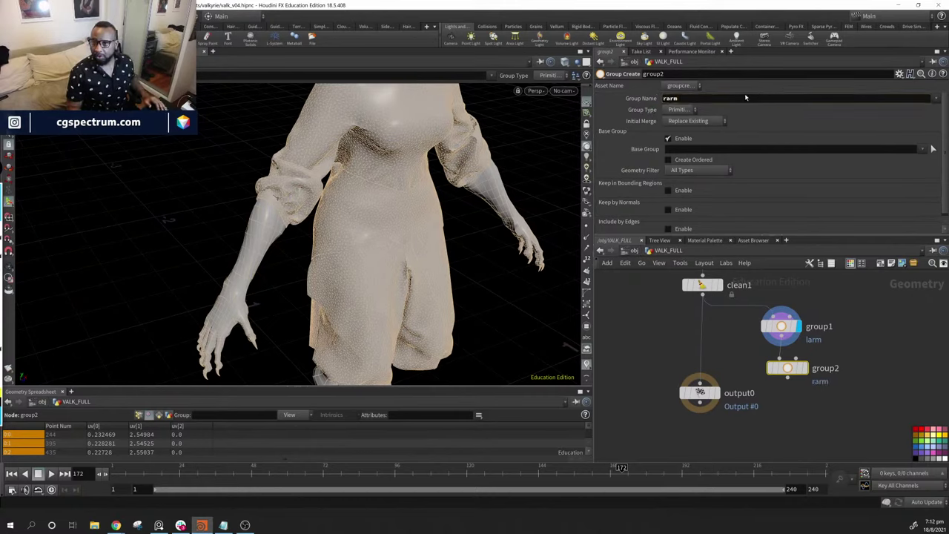
left_click(803, 368)
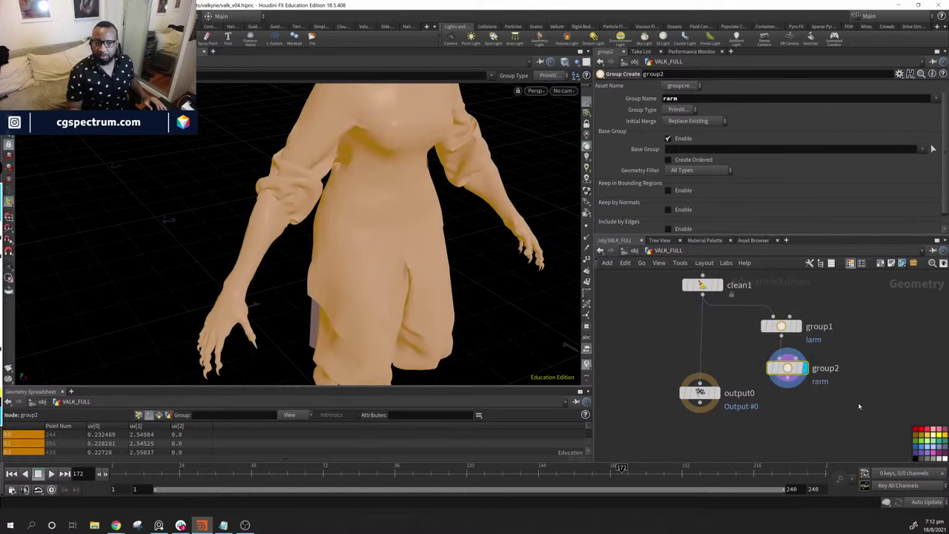
Set rarm's base group to the other arm's 3D-connected pieces
left_click(933, 148)
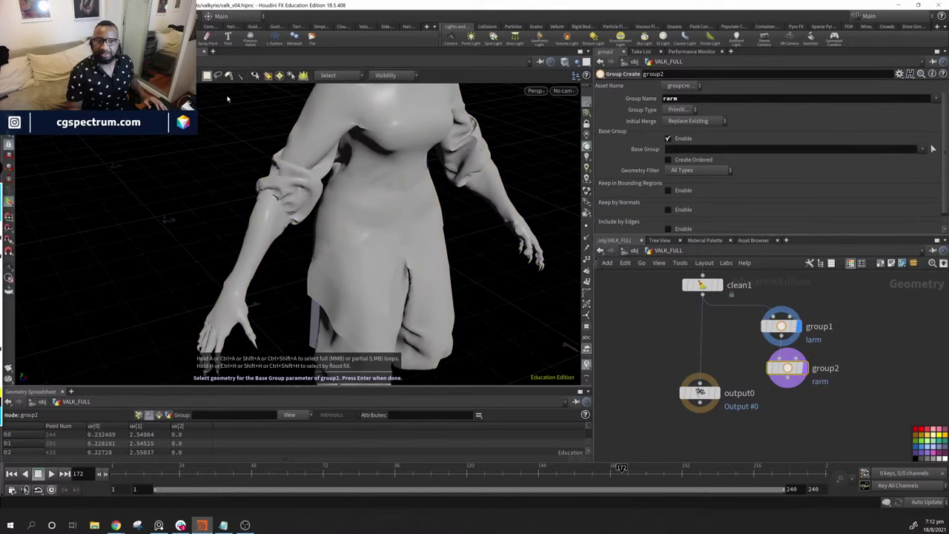
key("4")
key("9")
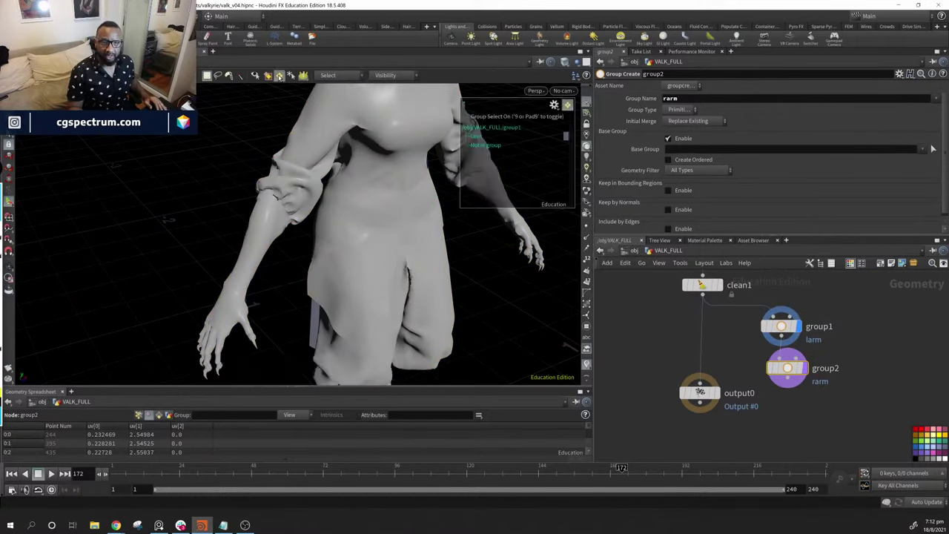
left_click(343, 76)
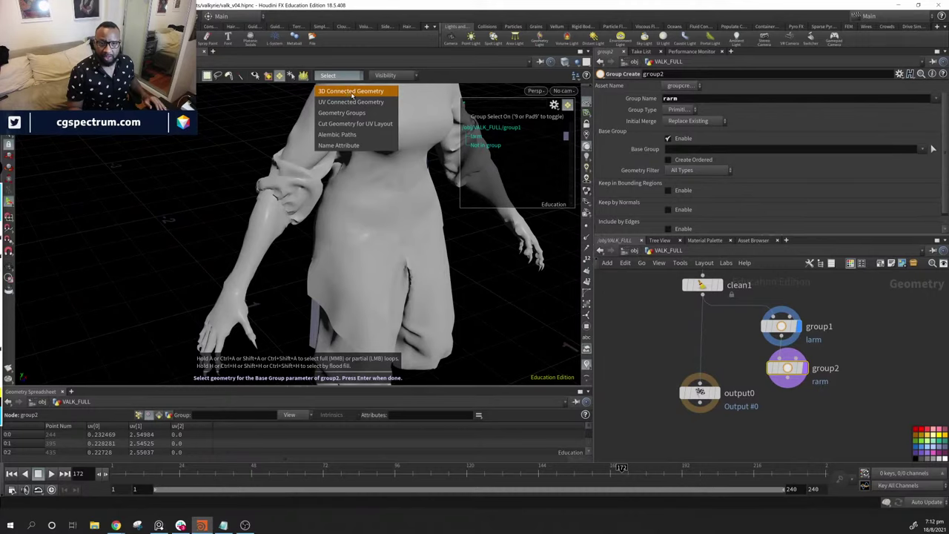
left_click(351, 102)
left_click_drag(351, 102, 325, 16)
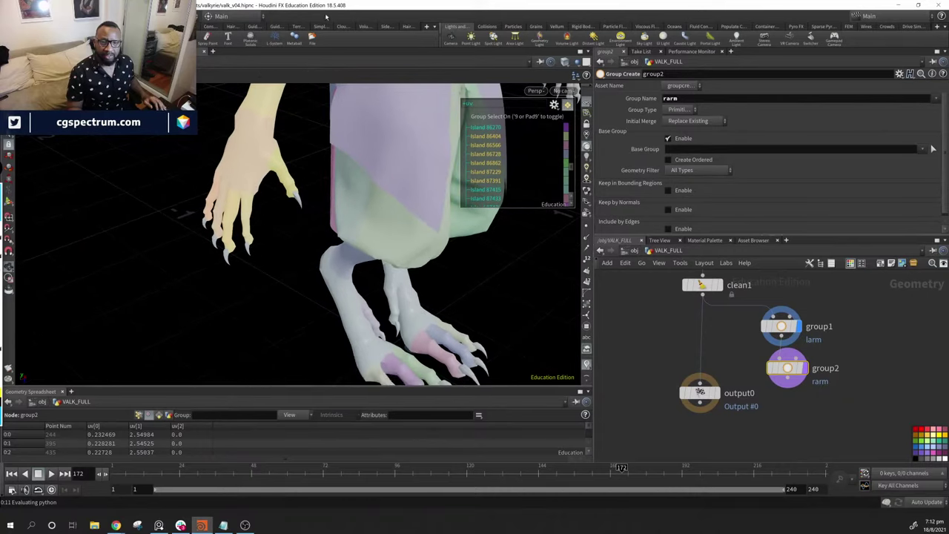
left_click(356, 77)
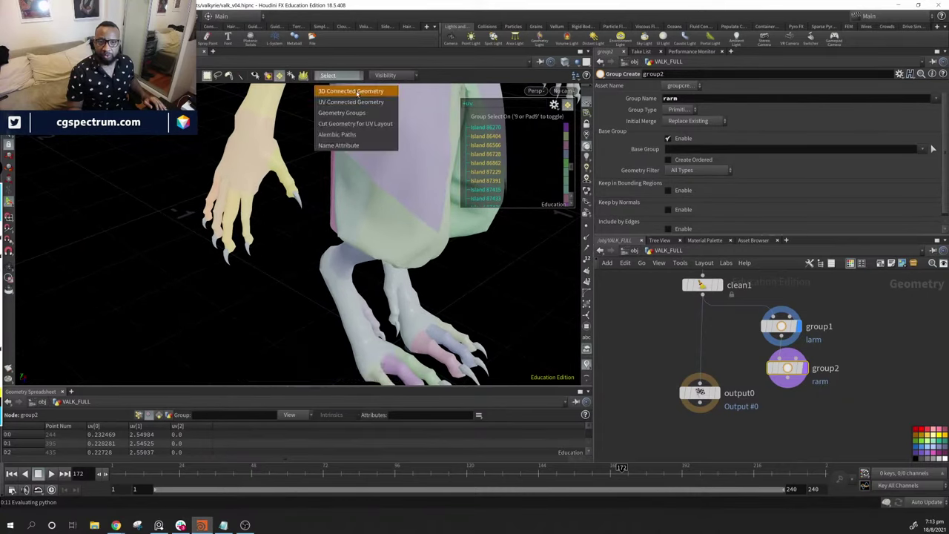
left_click(350, 91)
left_click(205, 226)
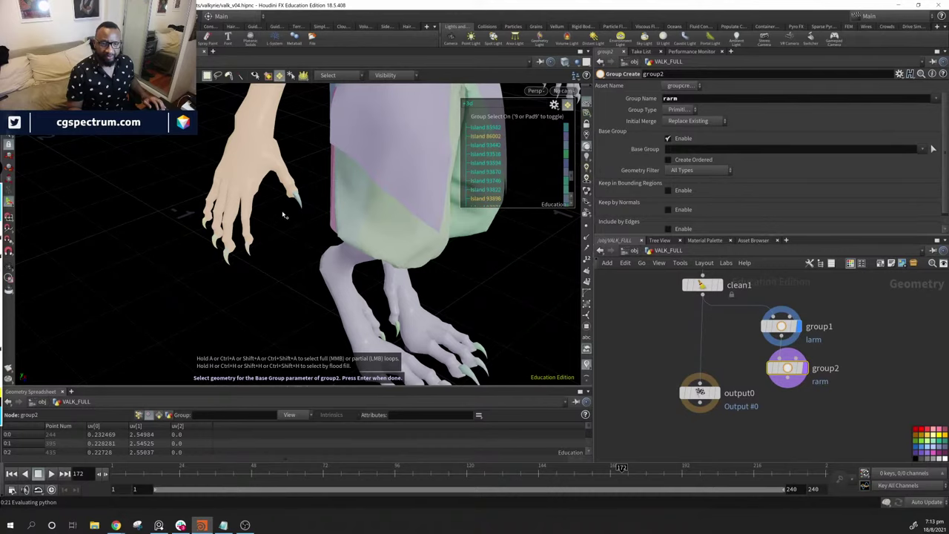
key("Return")
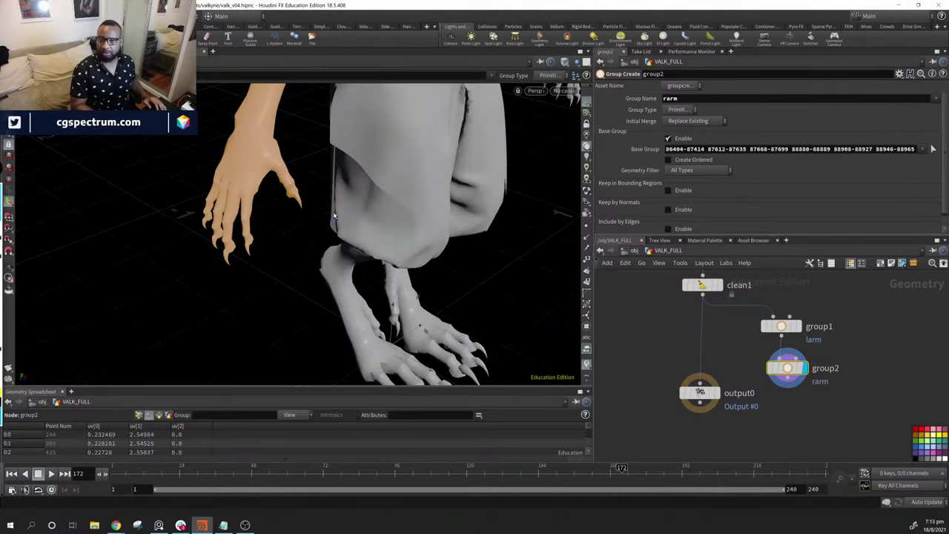
Move group1 and group2 together to a tidier spot in the network
left_click_drag(311, 222, 393, 247)
middle_click_drag(791, 405, 731, 405)
left_click_drag(837, 307, 712, 374)
left_click_drag(721, 326, 791, 319)
left_click(879, 416)
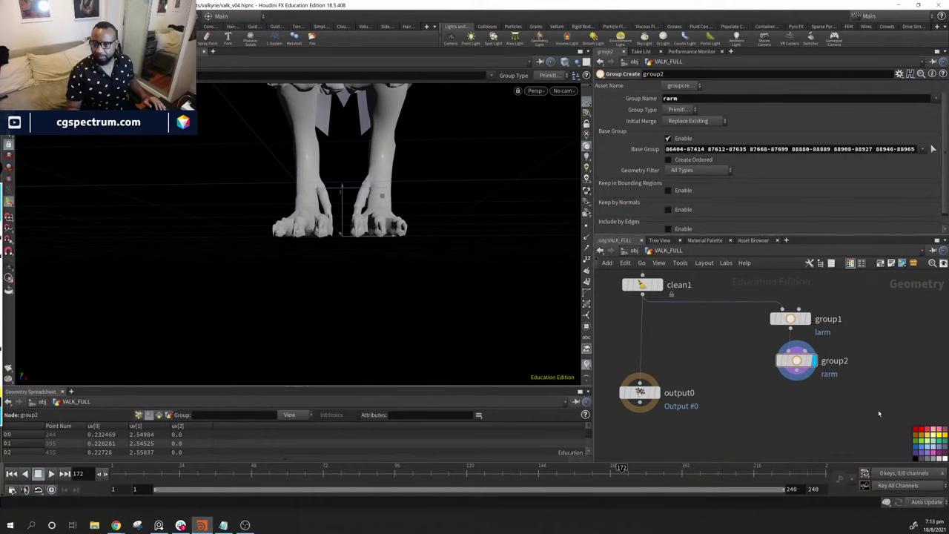
middle_click_drag(813, 417, 809, 408)
key("Tab")
Add a third Group Create node, group3, wired below group2
type("grou")
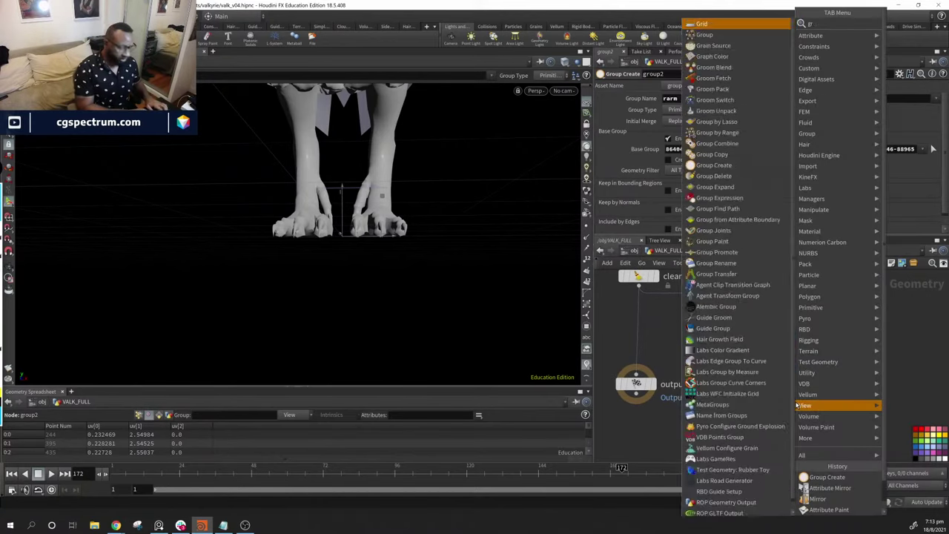
key("Down")
key("Down")
key("Down")
key("Down")
key("Down")
key("Return")
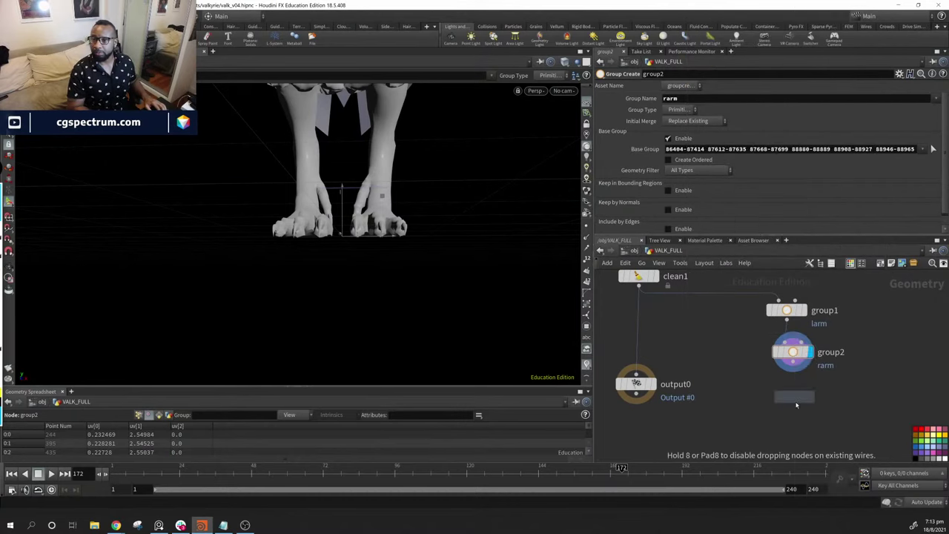
left_click(792, 397)
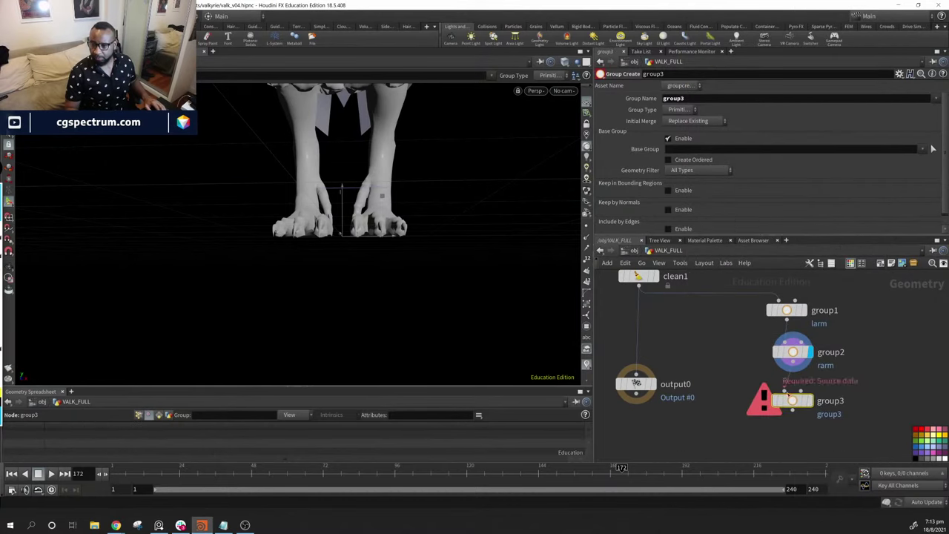
left_click_drag(793, 365, 794, 389)
Name group3's group lfoot
double_click(699, 99)
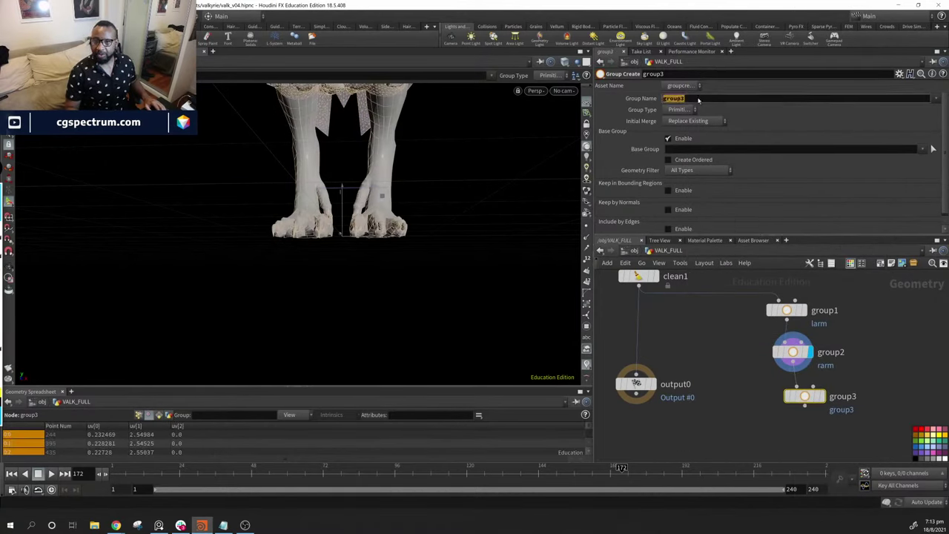
key("BackSpace")
type("lfoot")
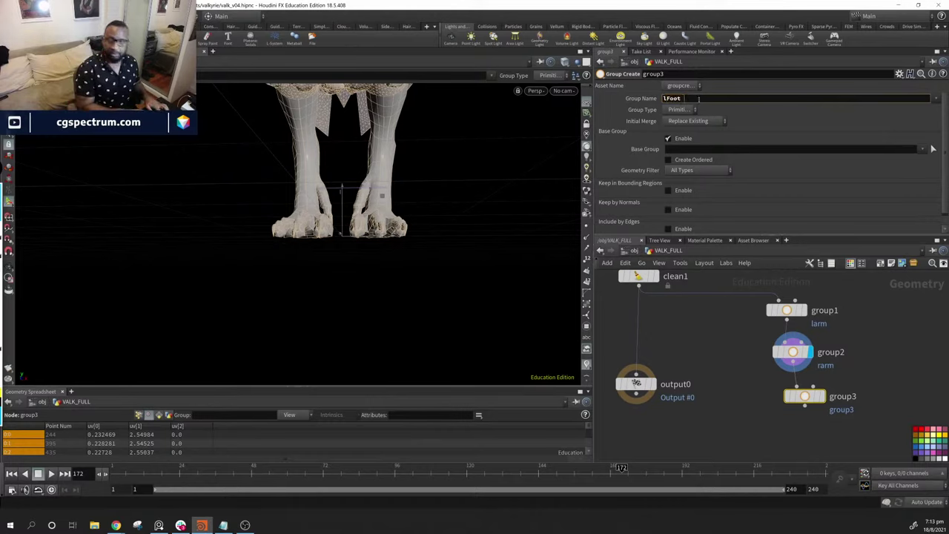
key("Return")
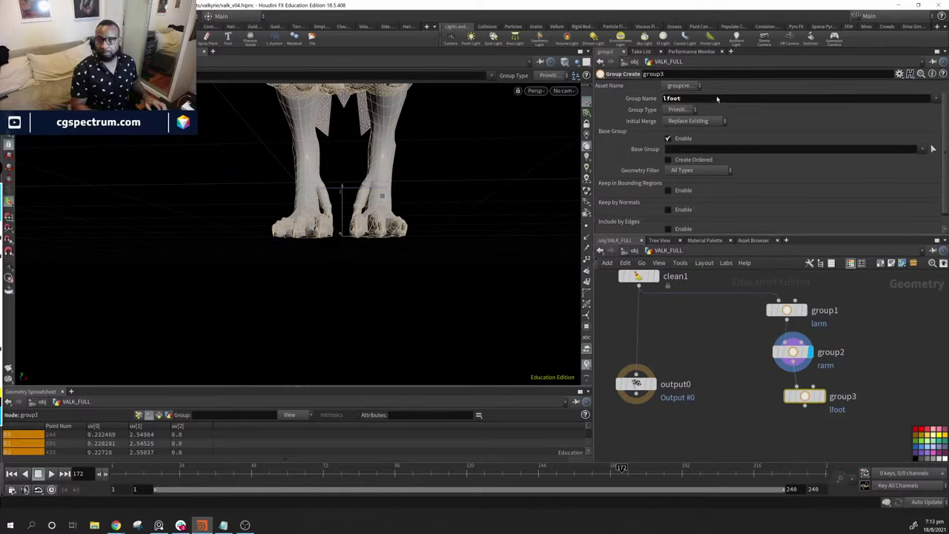
Begin group3's base group by picking one leg's UV island
mouse_move(812, 399)
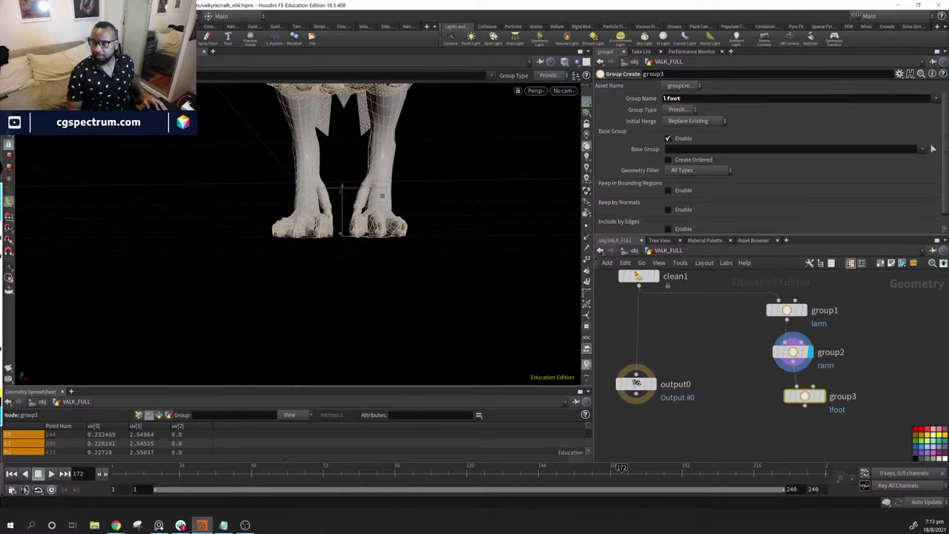
key("9")
key("Return")
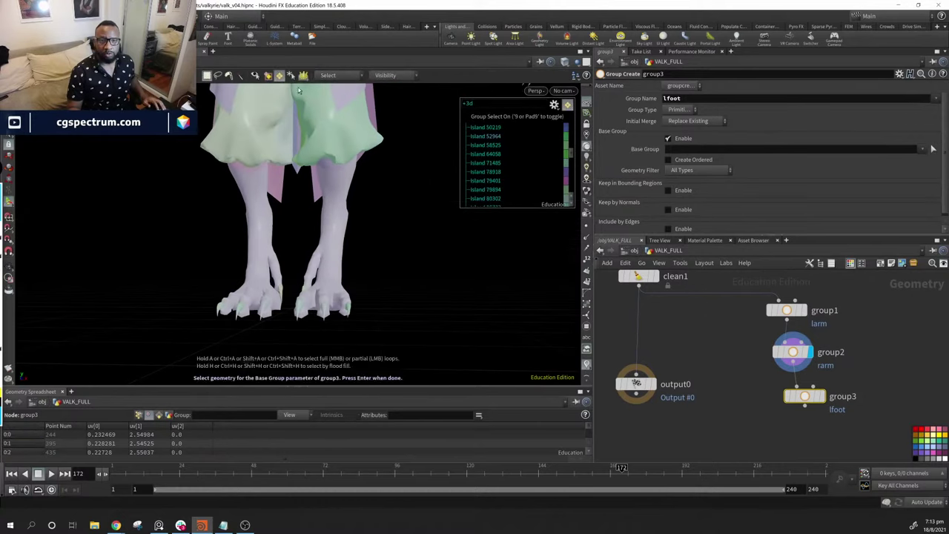
left_click(349, 77)
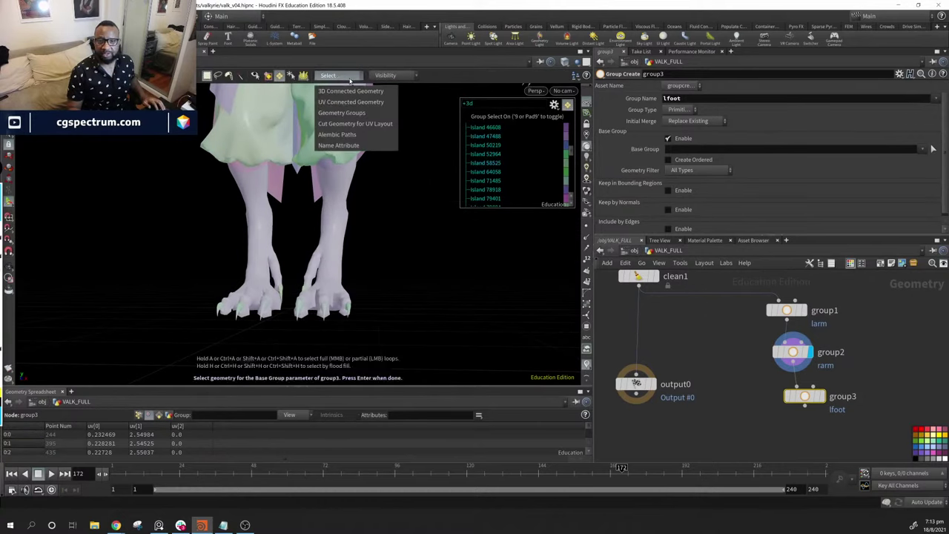
left_click(351, 102)
left_click_drag(334, 275, 363, 223)
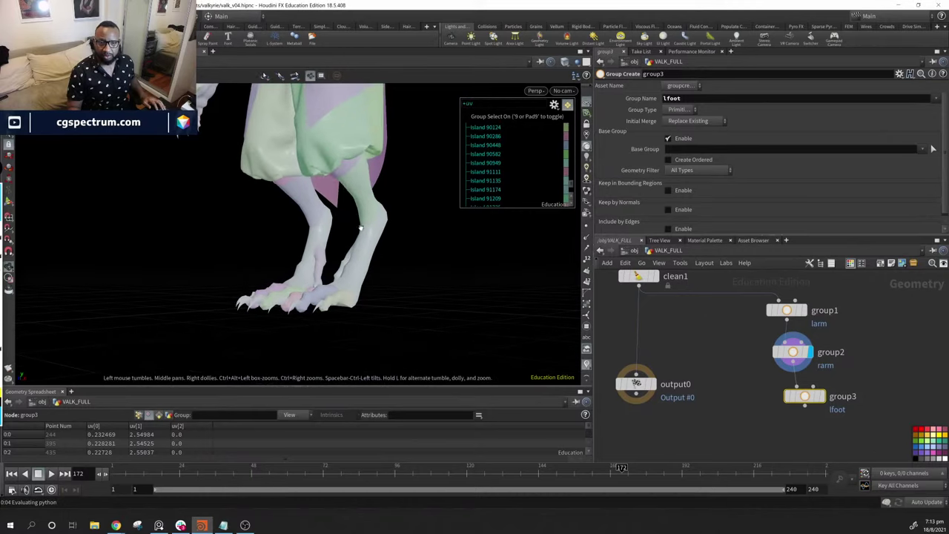
left_click(361, 194)
left_click_drag(416, 351, 313, 267)
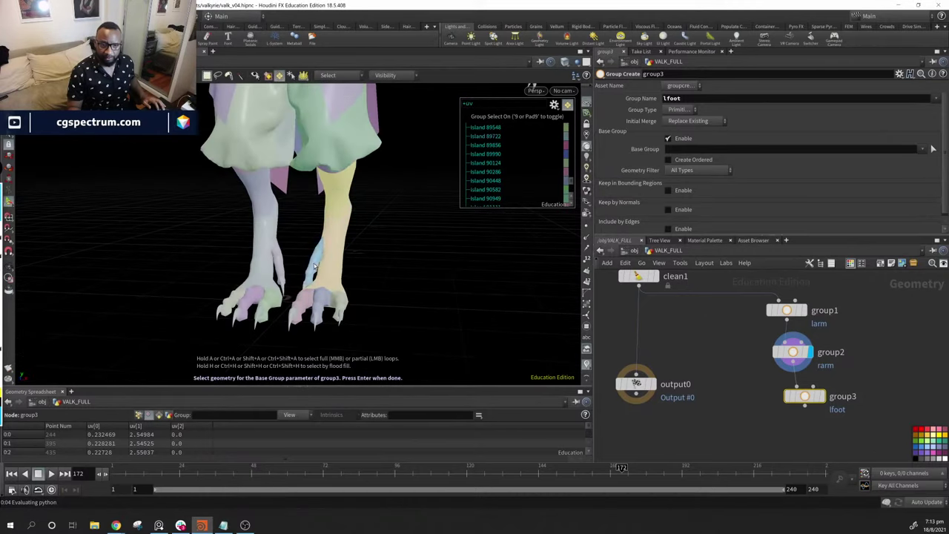
left_click_drag(421, 316, 356, 281)
Add the foot via 3D-connected pieces, confirm the base group, and display lfoot
key("Return")
left_click(345, 76)
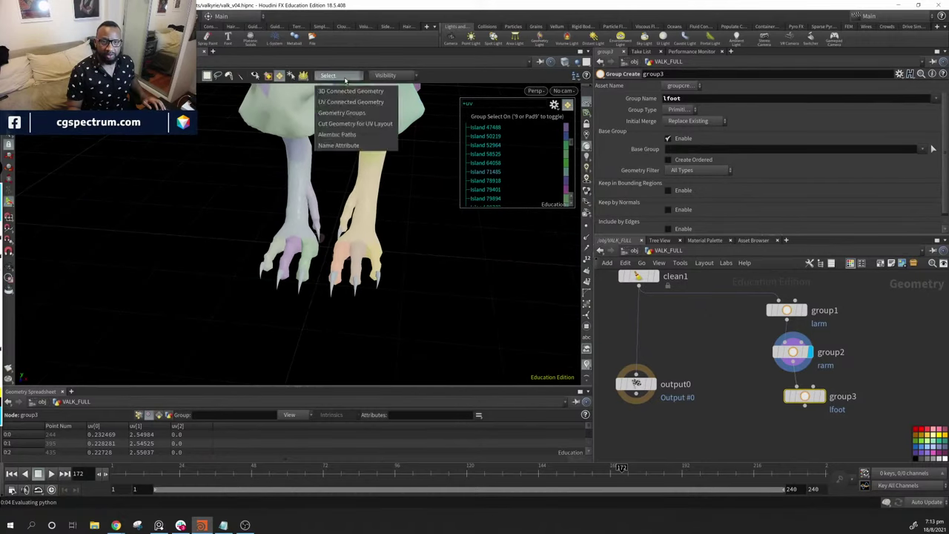
left_click(368, 92)
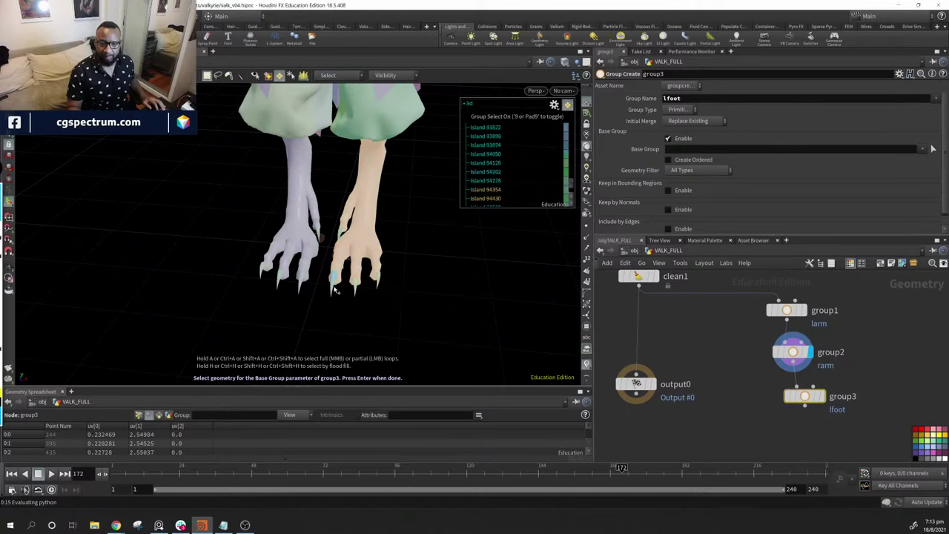
left_click_drag(356, 307, 415, 297, "alt")
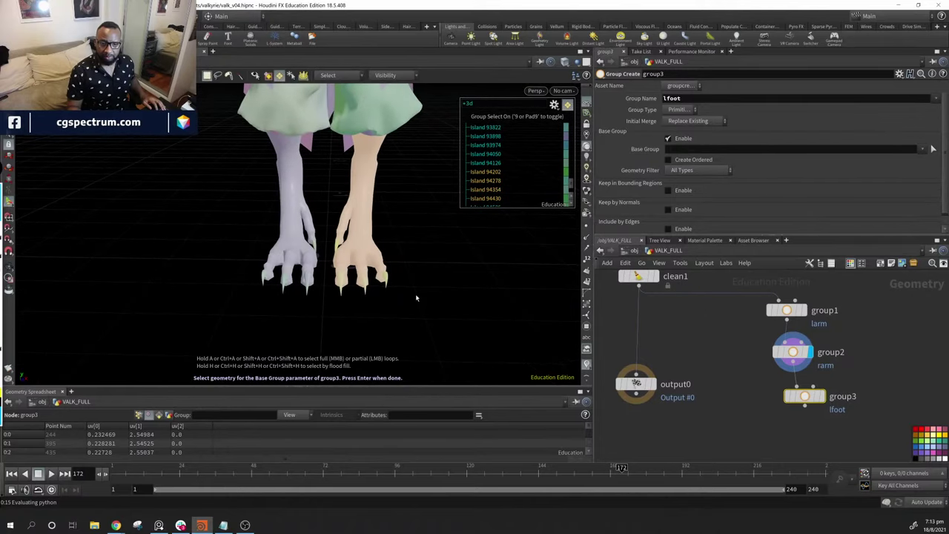
key("Return")
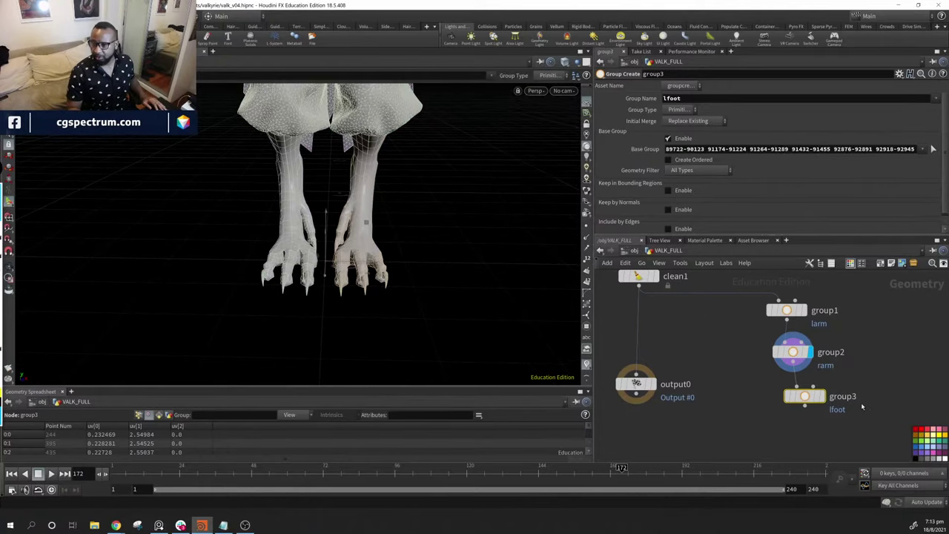
left_click(820, 395)
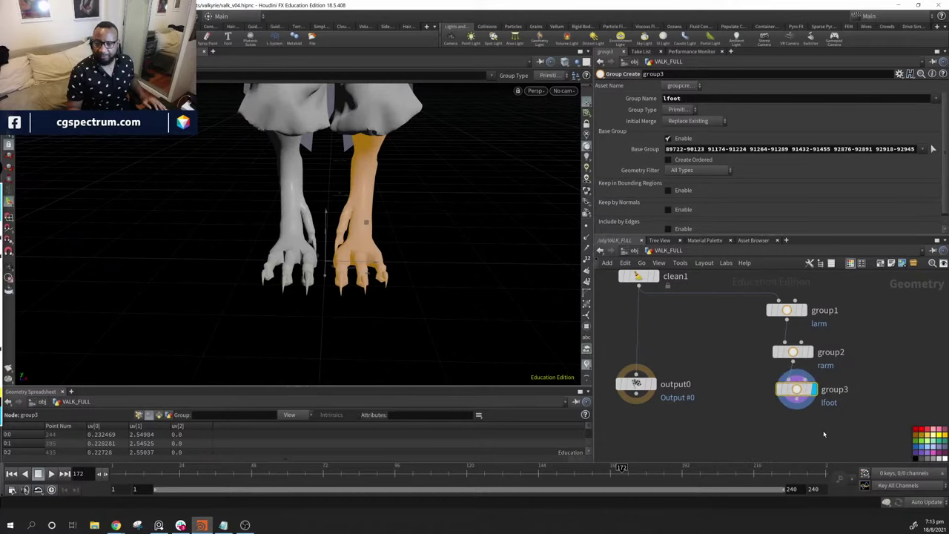
middle_click_drag(823, 434, 802, 388)
Add a fourth Group Create node, group4, wired below group3
key("Tab")
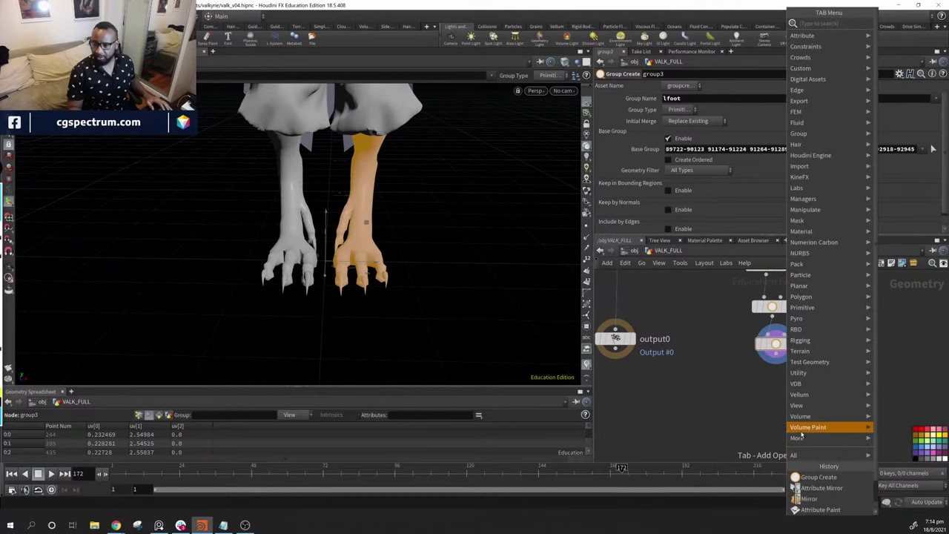
left_click(816, 477)
left_click(771, 390)
left_click_drag(784, 358, 772, 382)
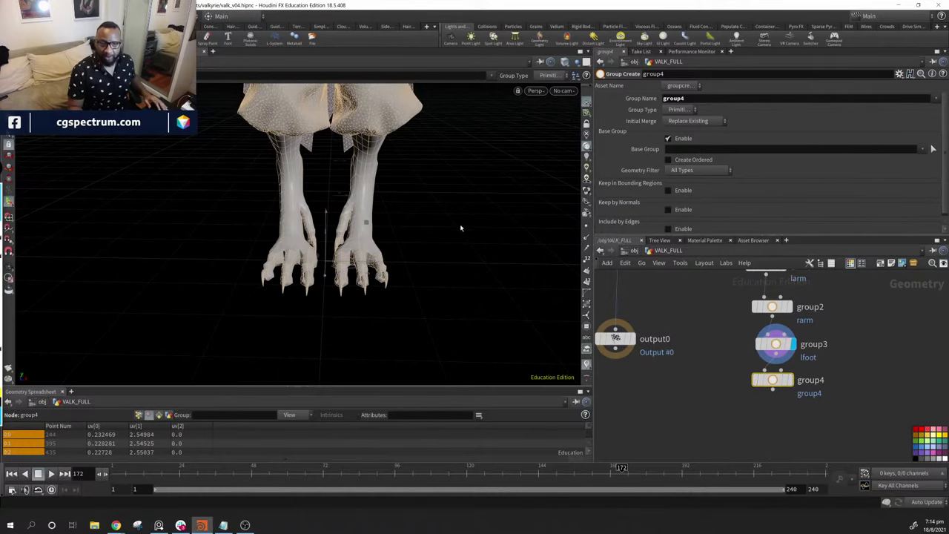
middle_click_drag(461, 228, 396, 258)
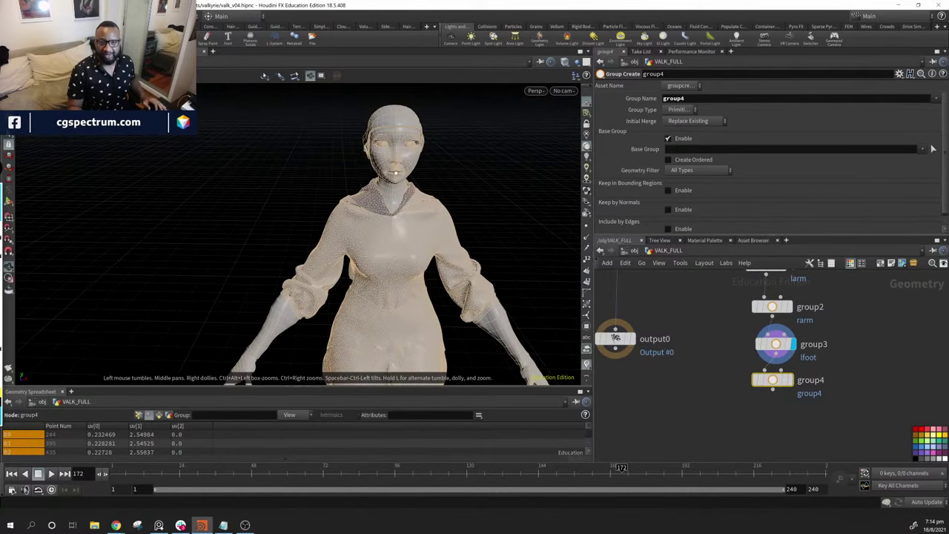
left_click_drag(396, 173, 341, 190)
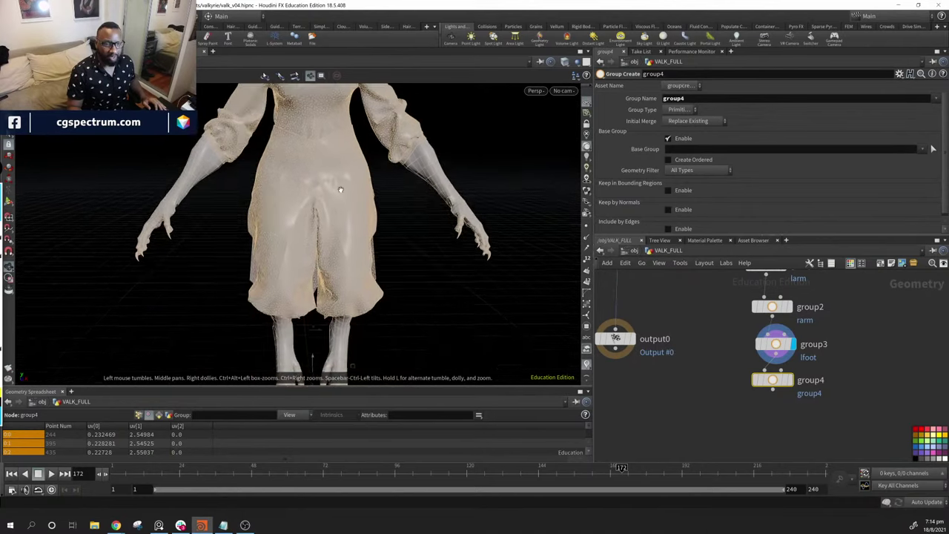
middle_click_drag(340, 190, 324, 161)
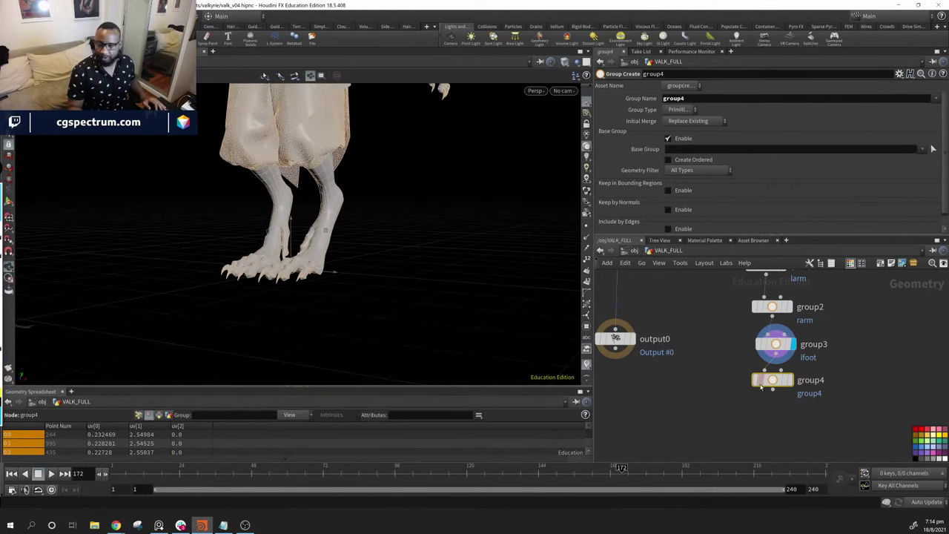
middle_click_drag(761, 386, 700, 370)
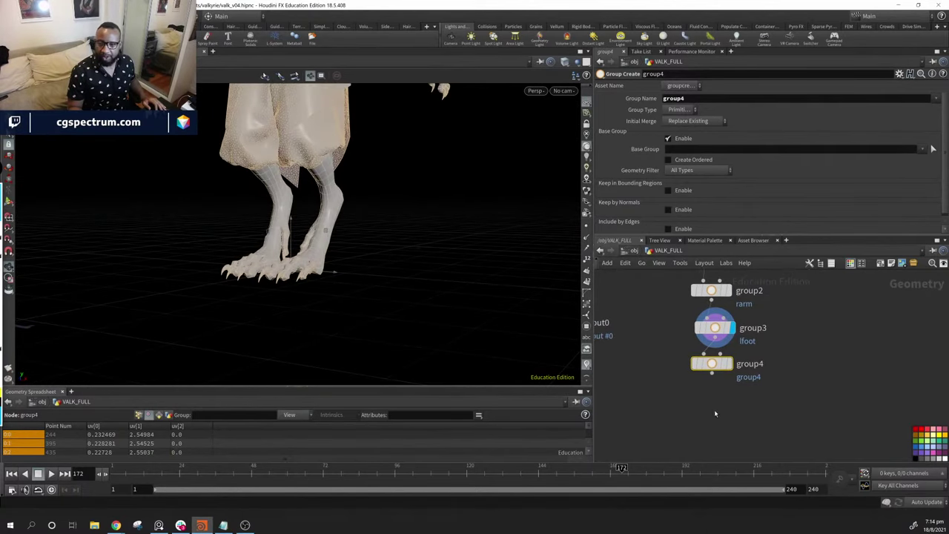
Name group4's group rfoot and display its result
left_click(718, 365)
left_click(701, 98)
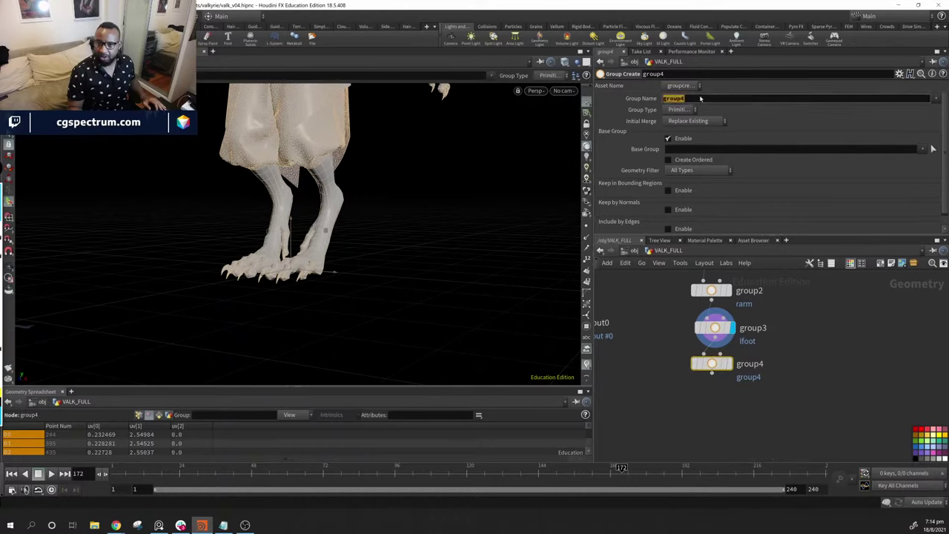
type("r")
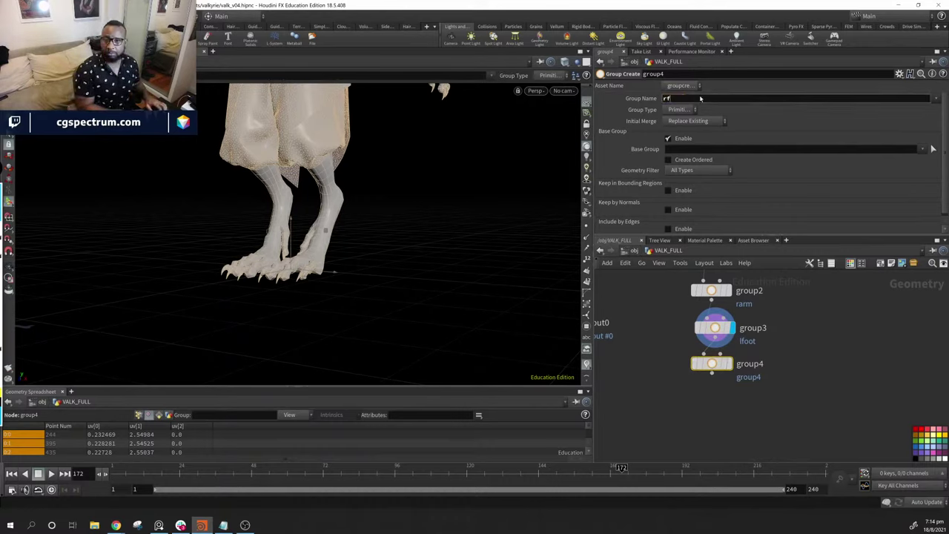
type("foot")
key("Return")
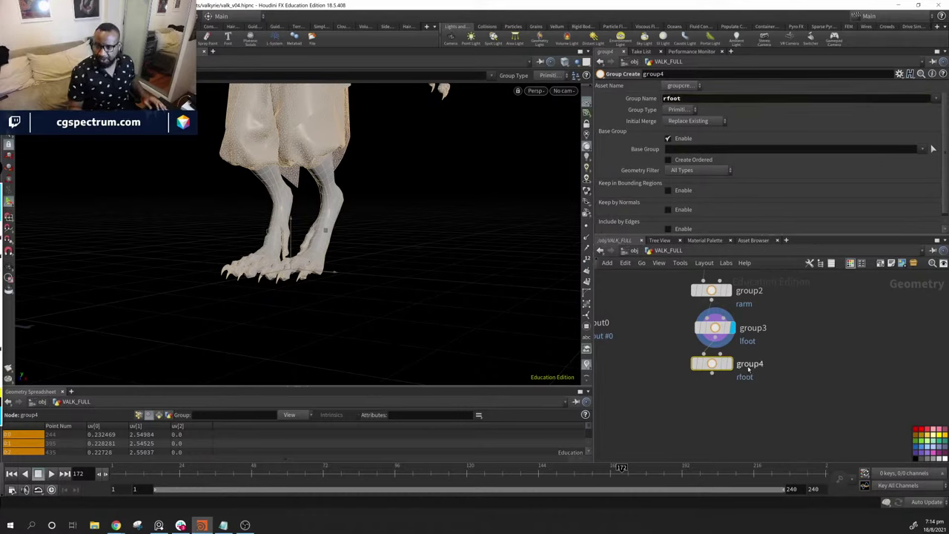
left_click(738, 364)
Set rfoot's base group to the other lower leg and foot's islands
key("s")
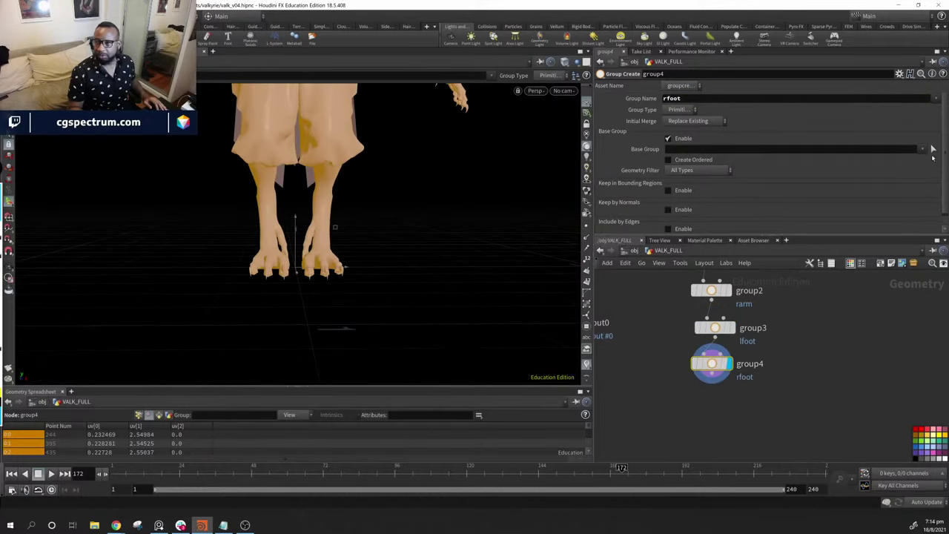
left_click(933, 149)
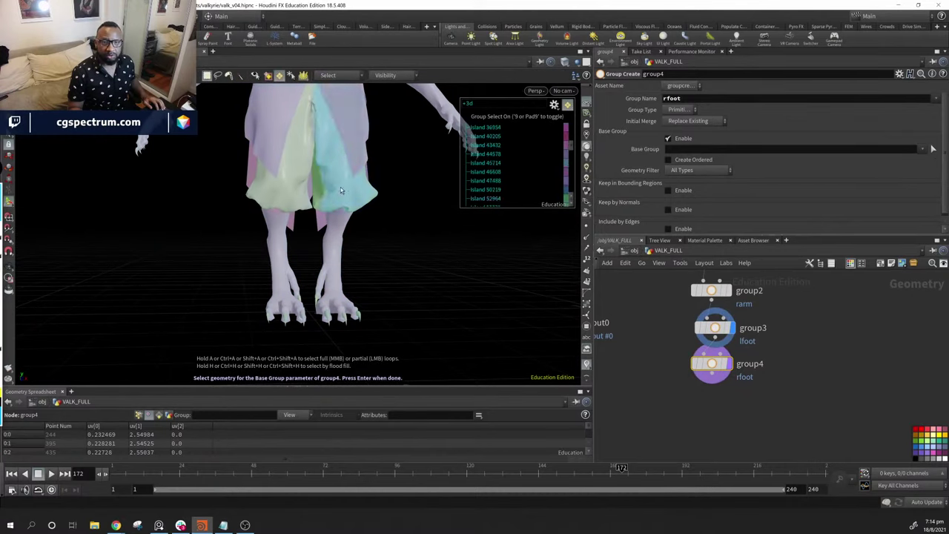
left_click_drag(341, 191, 279, 341)
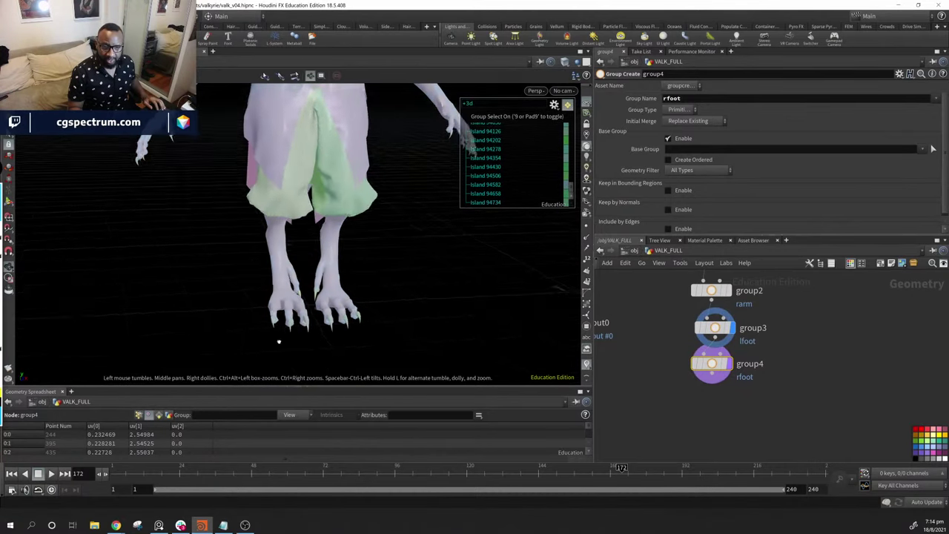
right_click_drag(279, 342, 361, 328)
left_click_drag(360, 329, 271, 328)
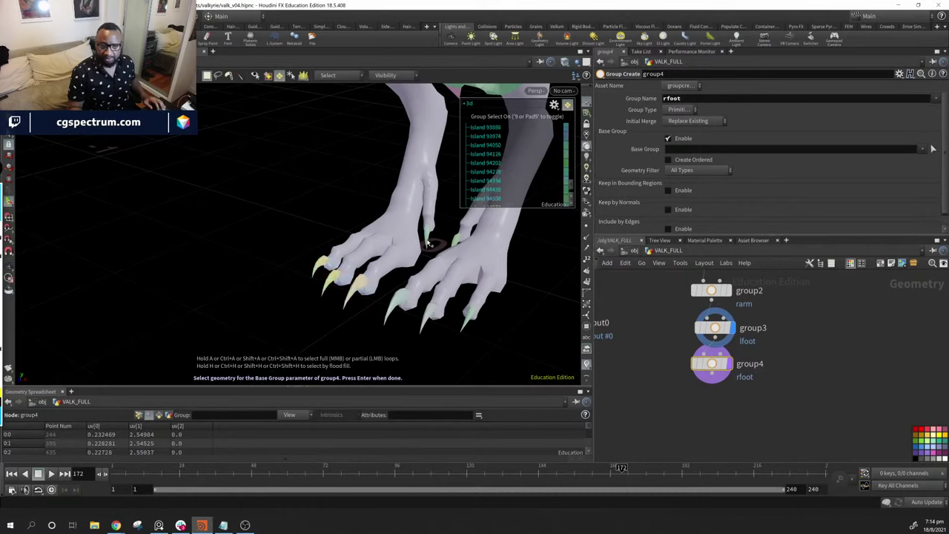
left_click_drag(350, 303, 393, 363)
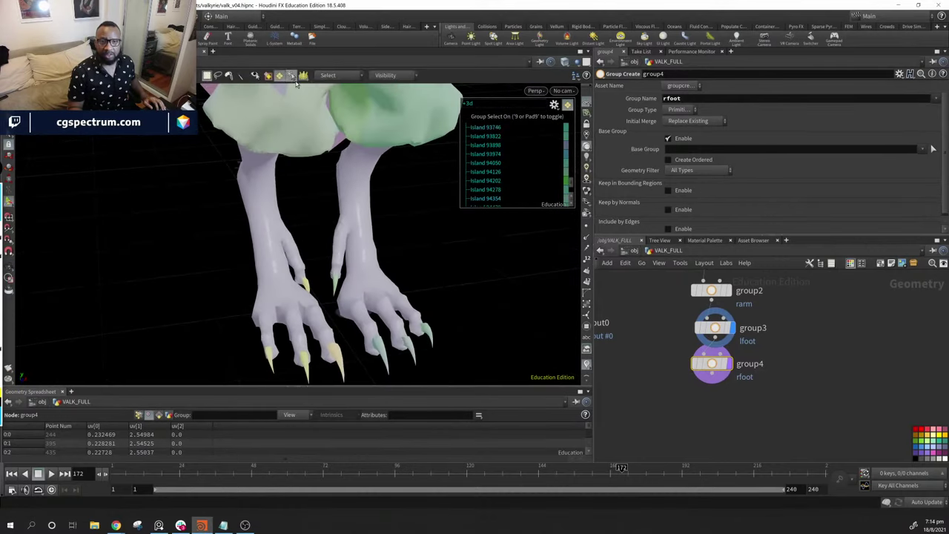
left_click_drag(357, 99, 208, 192)
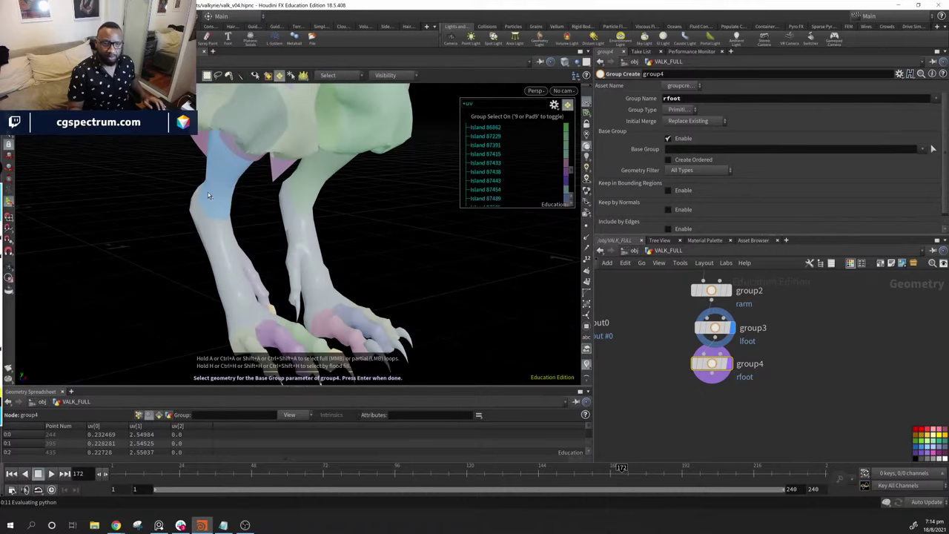
left_click_drag(242, 270, 337, 259)
key("space")
left_click_drag(304, 182, 256, 180)
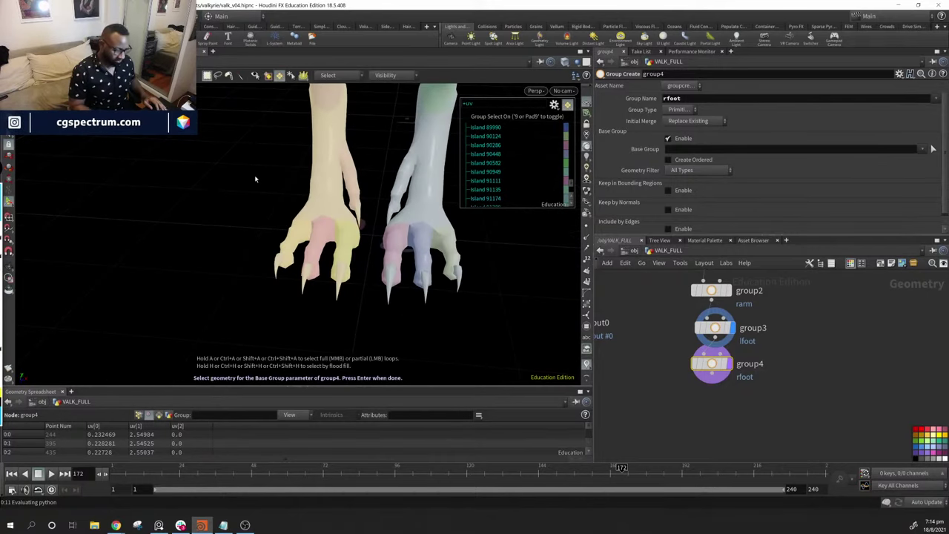
key("Return")
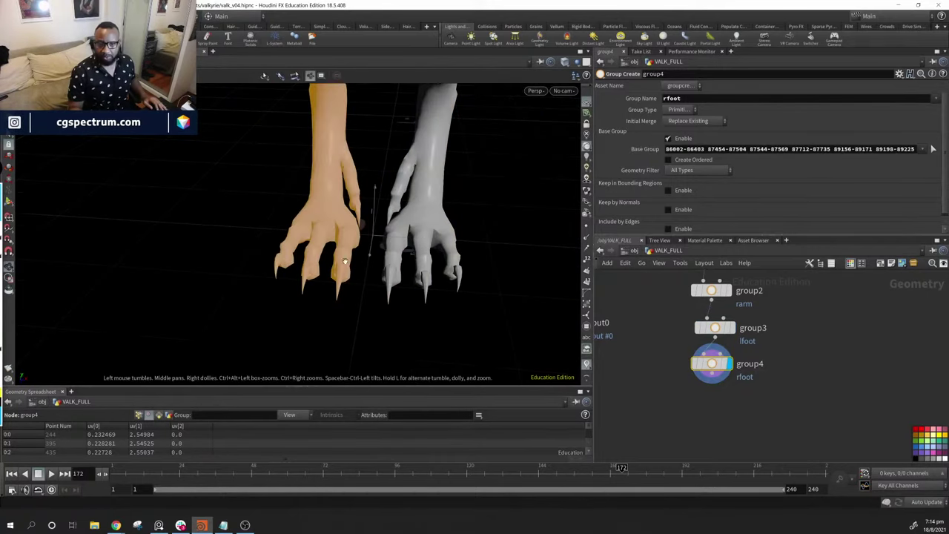
Move the output0 node down and left to tidy the network
left_click_drag(356, 186, 364, 208)
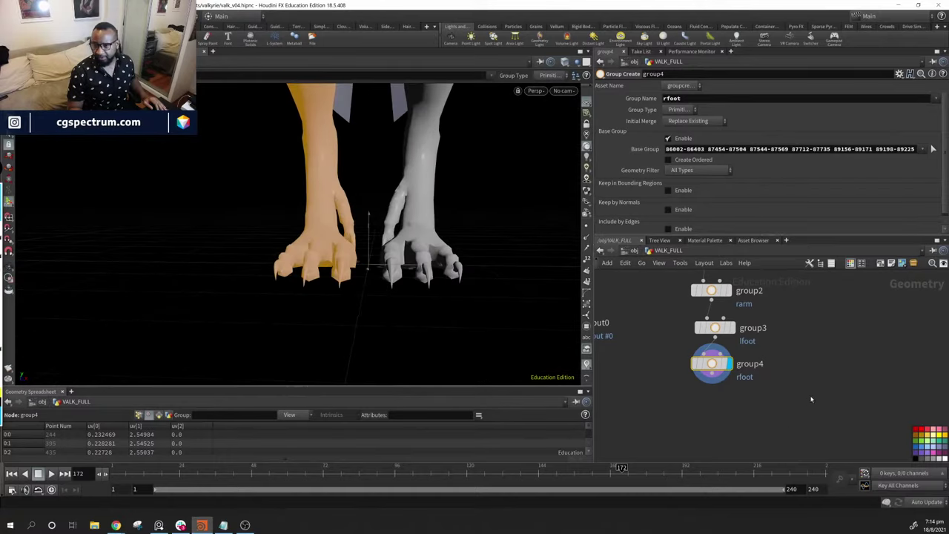
scroll(801, 375, "up", 2)
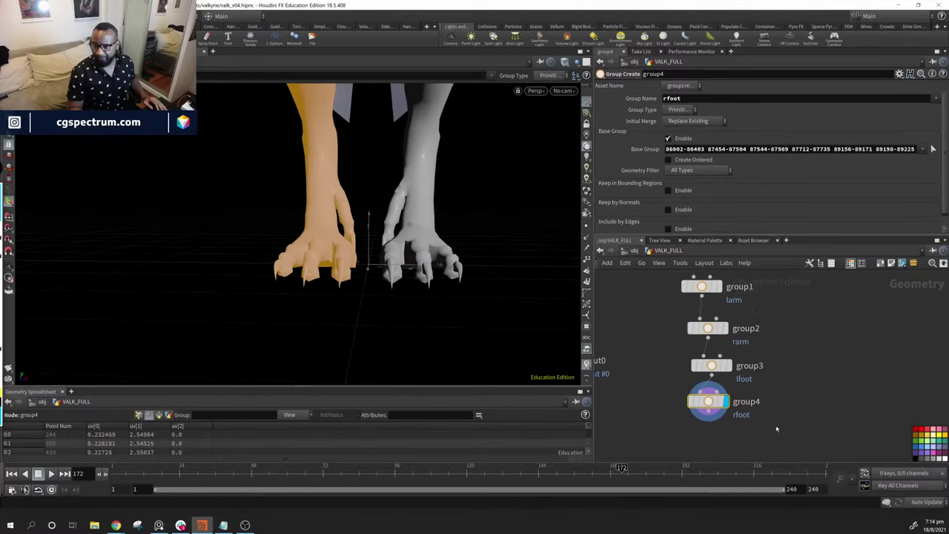
middle_click_drag(776, 429, 905, 413)
left_click_drag(683, 339, 689, 418)
middle_click_drag(821, 430, 800, 422)
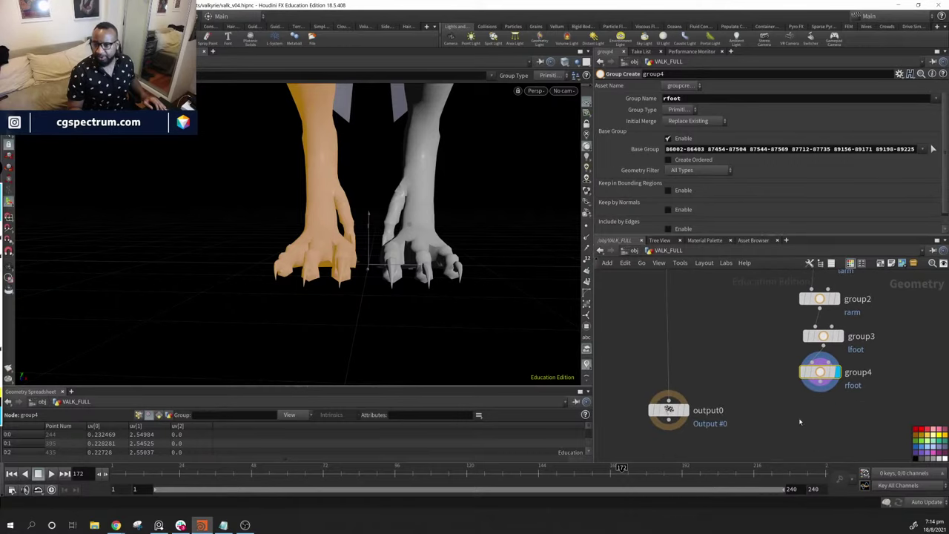
middle_click_drag(895, 343, 853, 403)
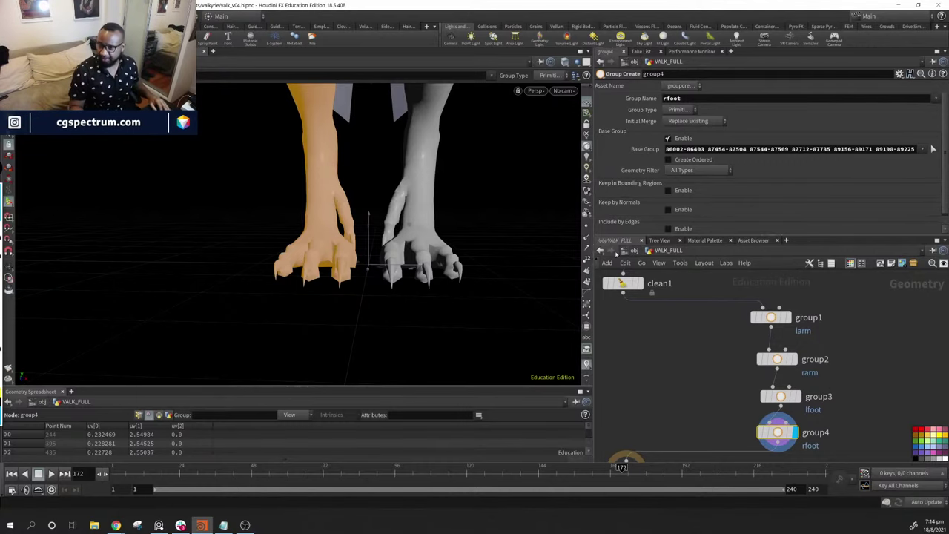
In TALONS_ARMS, set blast1's group to larm only
left_click(627, 250)
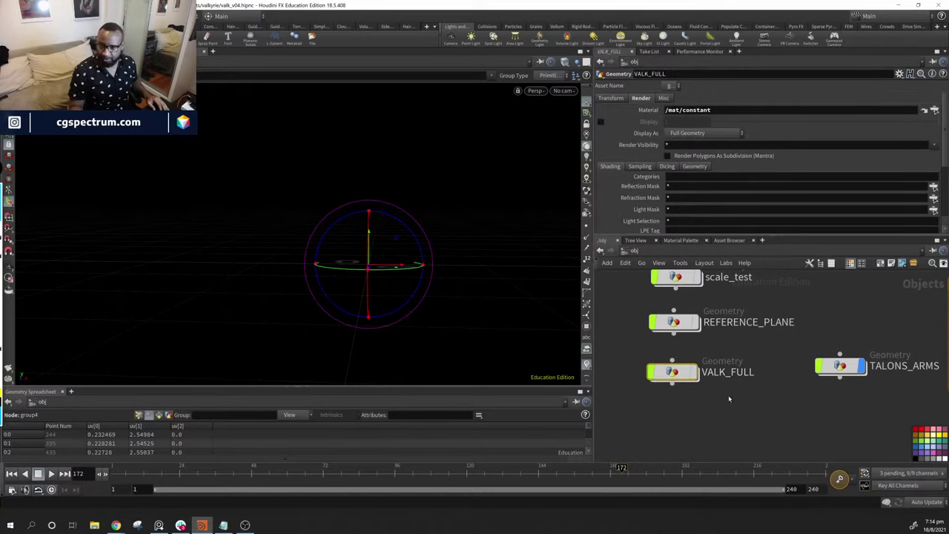
middle_click_drag(760, 420, 649, 441)
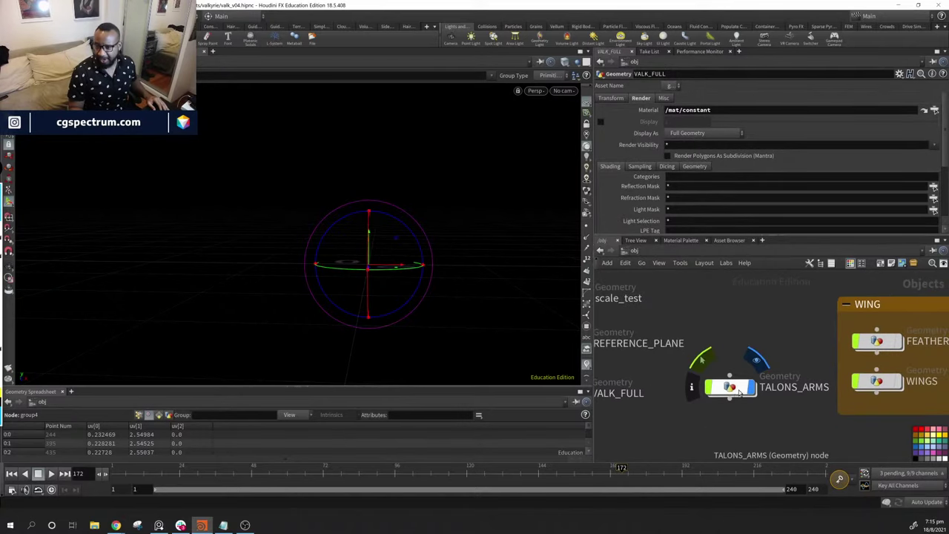
left_click(730, 386)
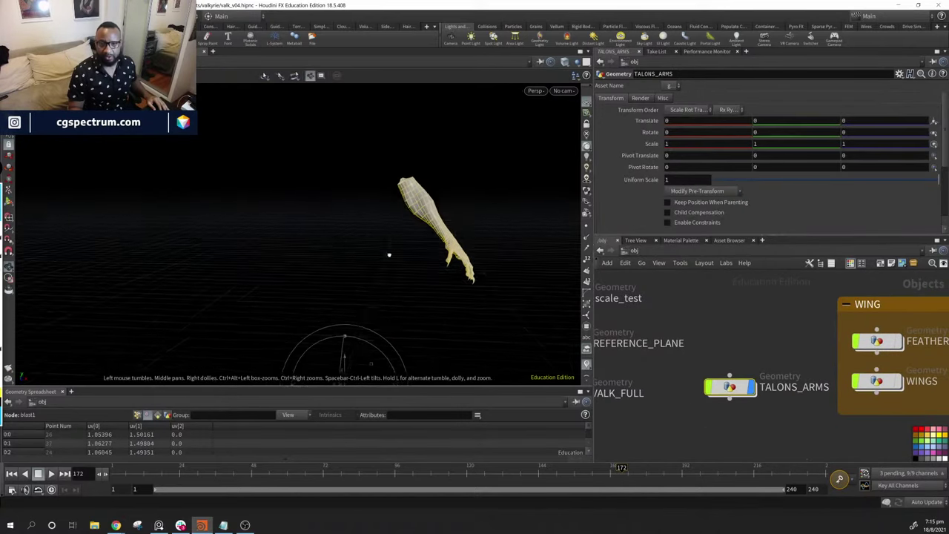
double_click(731, 387)
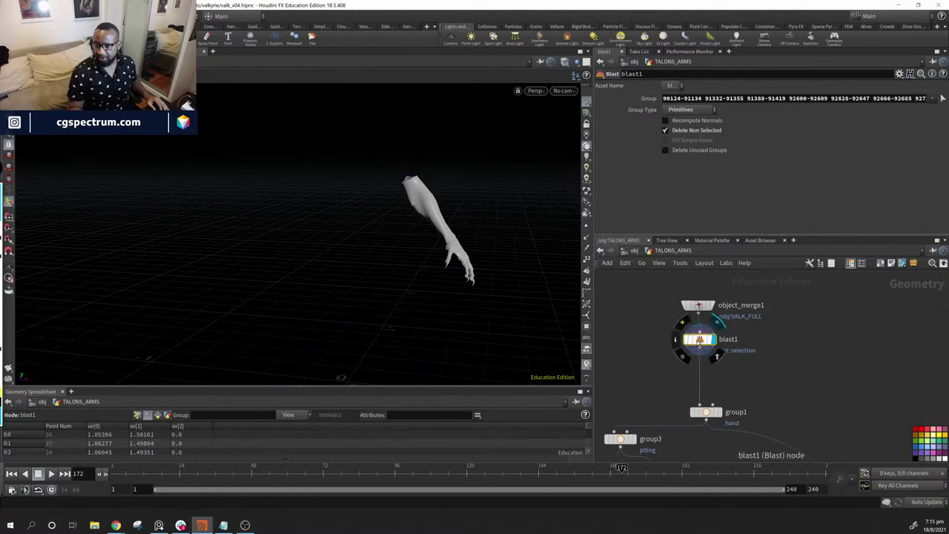
left_click(894, 99)
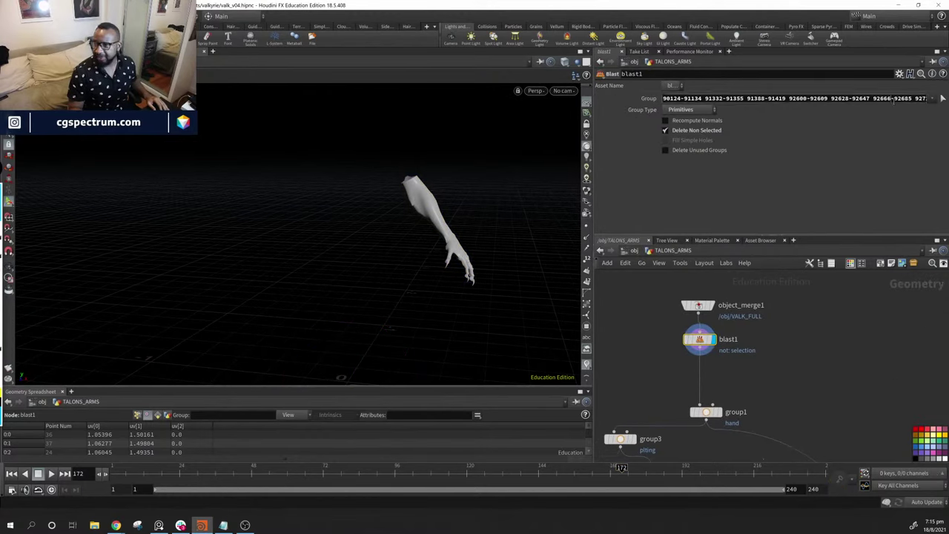
key("BackSpace")
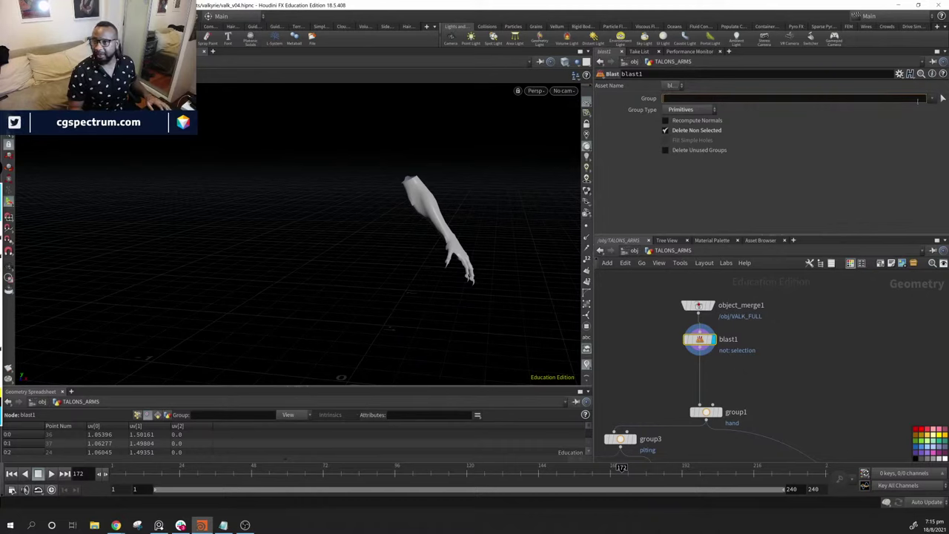
left_click(933, 99)
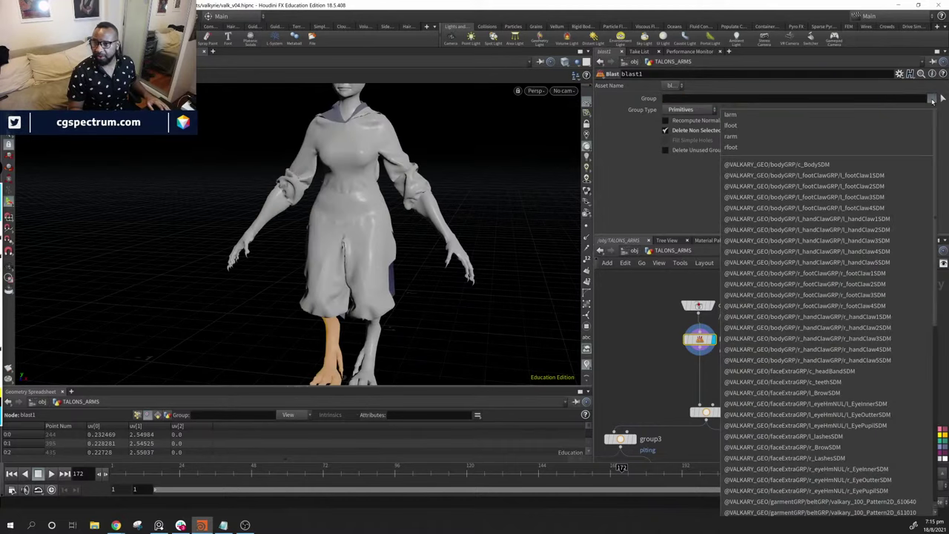
left_click(918, 113)
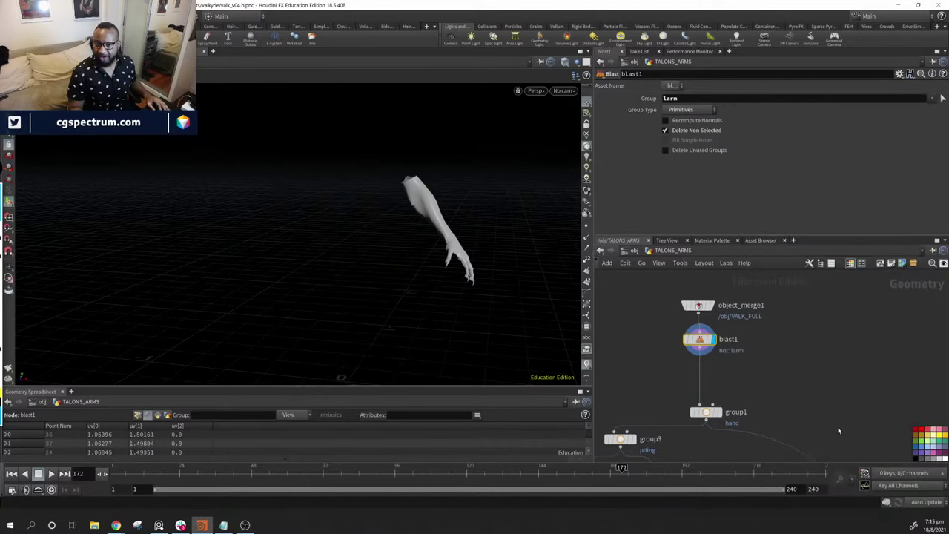
Rearrange group1 and blast1, then Alt-drag blast1 to duplicate it as blast4
middle_click_drag(839, 431, 789, 354)
left_click(654, 359)
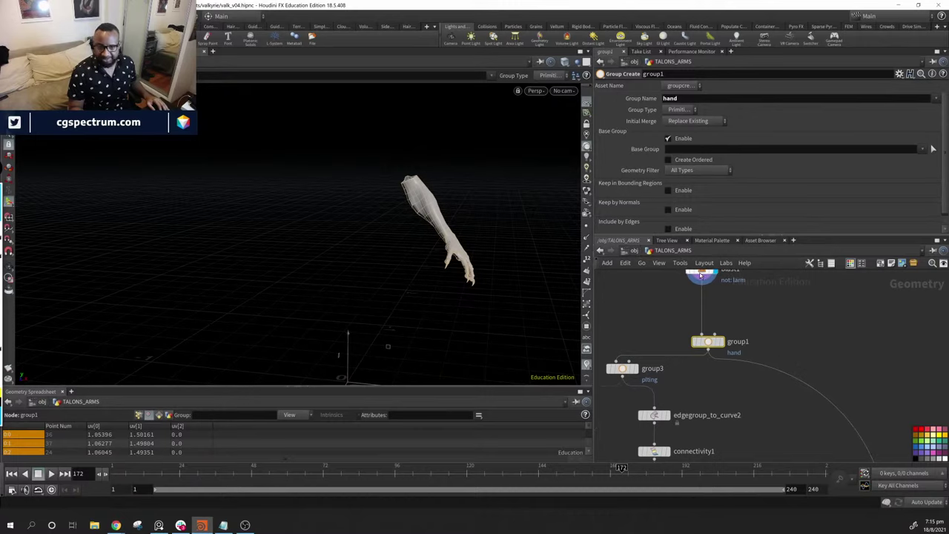
middle_click_drag(700, 275, 674, 263)
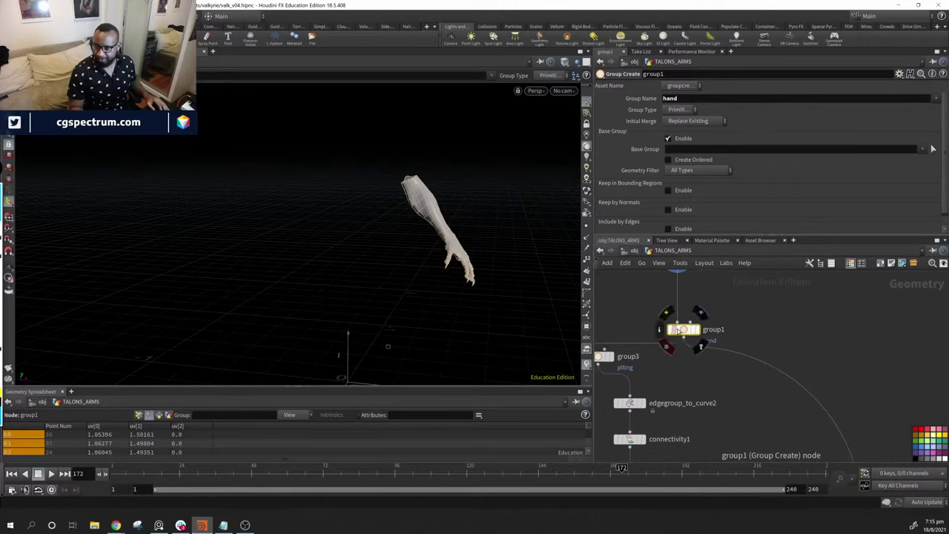
left_click_drag(678, 330, 680, 297)
middle_click_drag(730, 291, 731, 371)
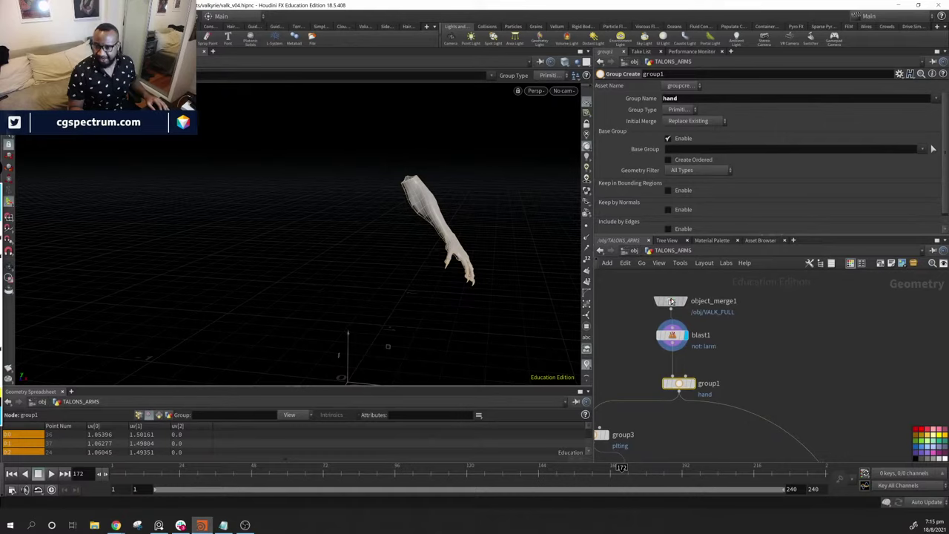
left_click_drag(671, 300, 673, 290)
left_click_drag(671, 336, 728, 340)
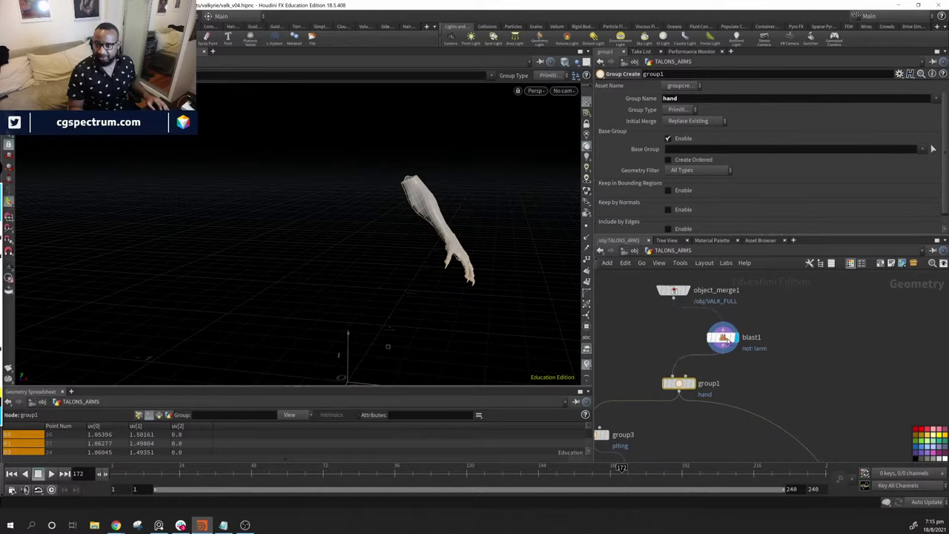
left_click(723, 340)
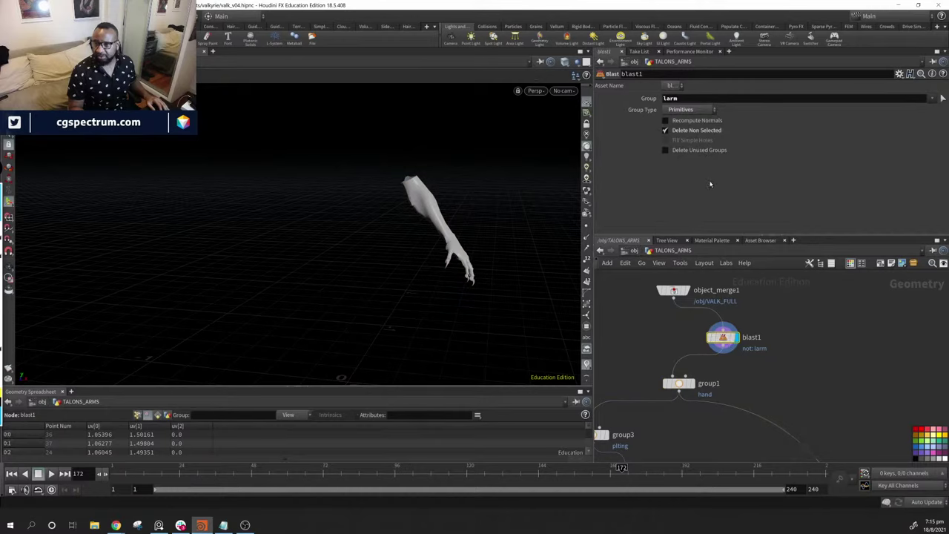
left_click_drag(723, 341, 829, 343)
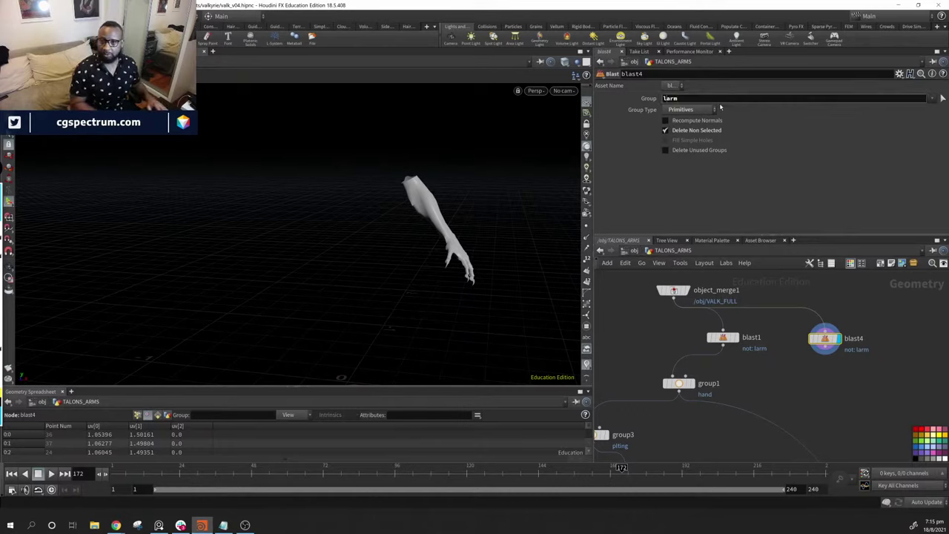
Set blast4 to keep the rarm group
key("Return")
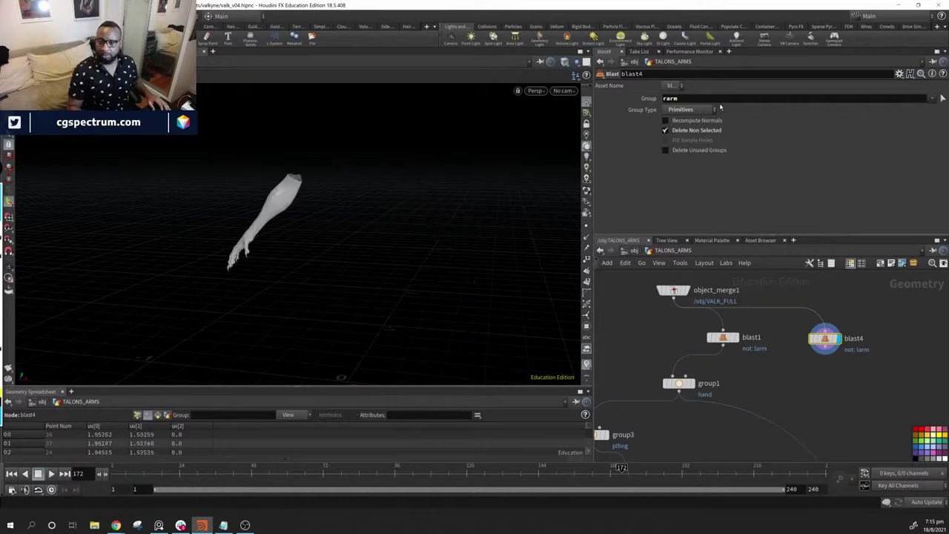
left_click(724, 344)
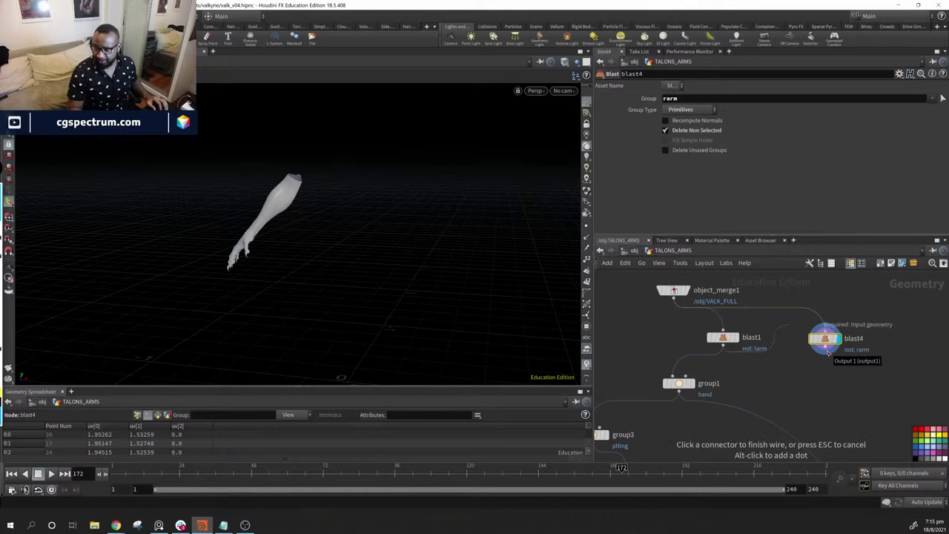
left_click(824, 339)
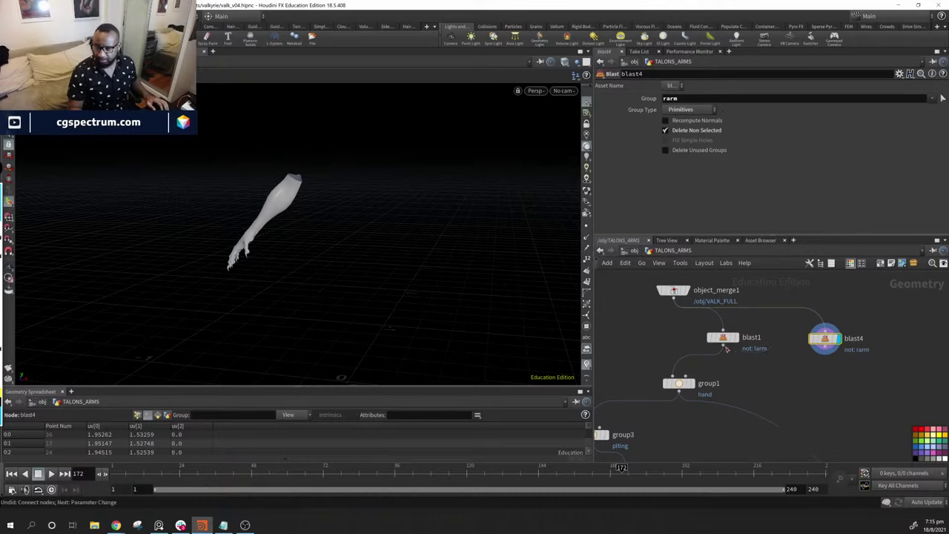
key("ctrl+z")
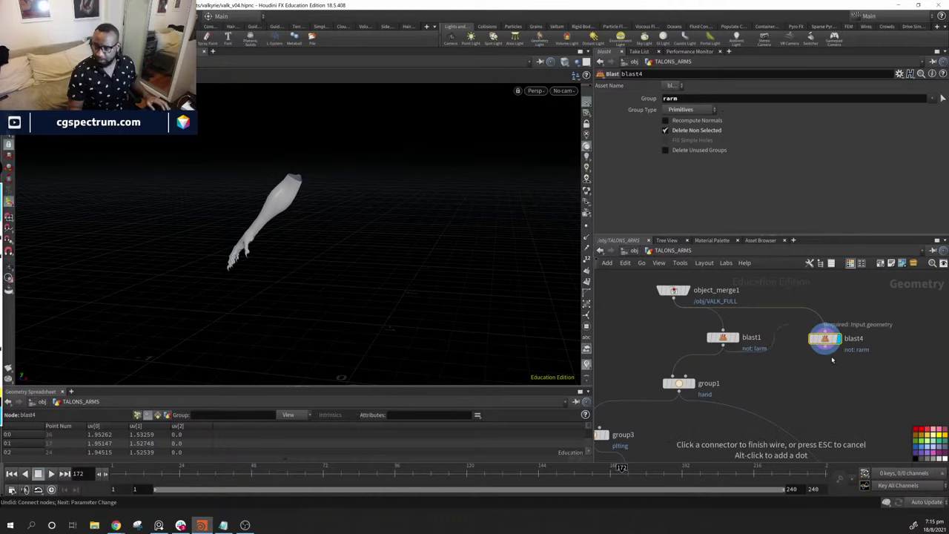
Merge blast1 and blast4 into merge1 so both arms show, and tidy the layout
left_click(826, 352)
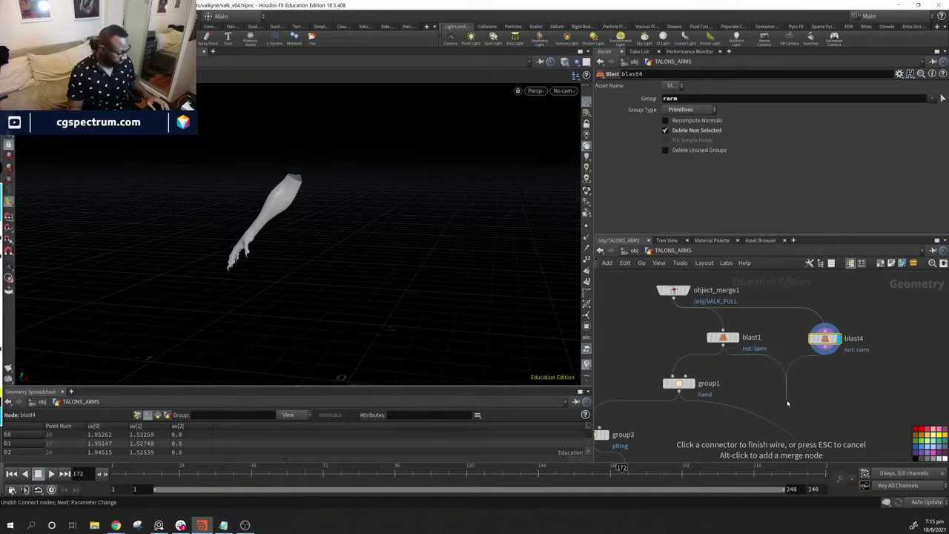
left_click(826, 405, "alt")
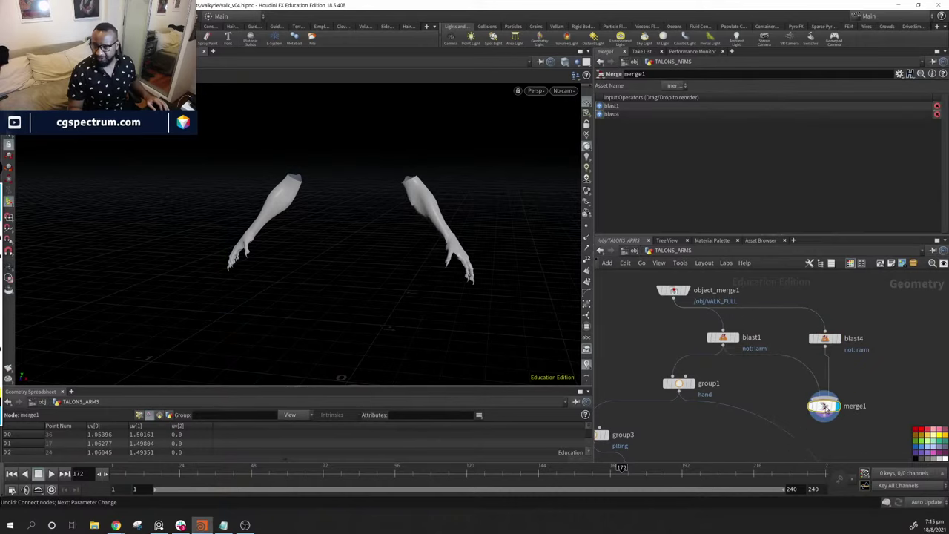
left_click_drag(728, 338, 703, 333)
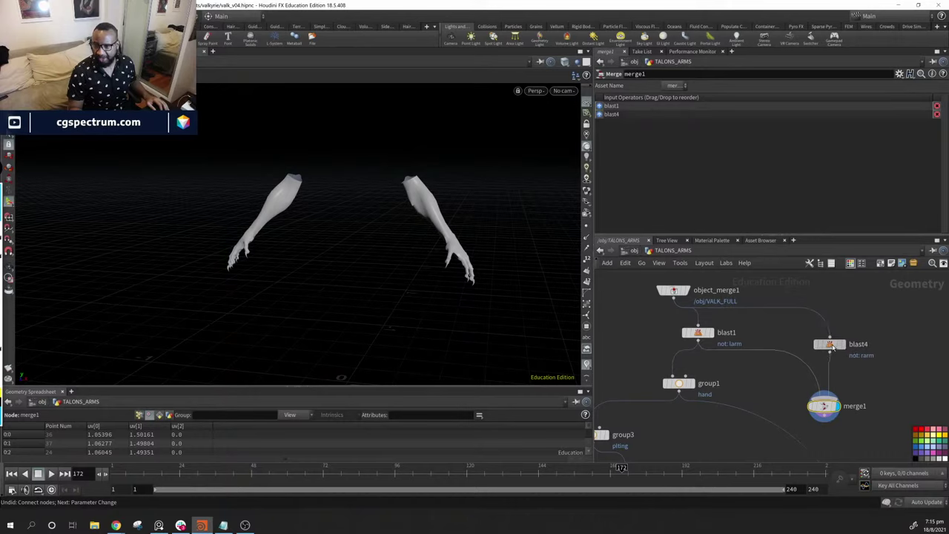
middle_click_drag(849, 349, 801, 312)
left_click_drag(785, 375, 787, 365)
scroll(809, 401, "up", 2)
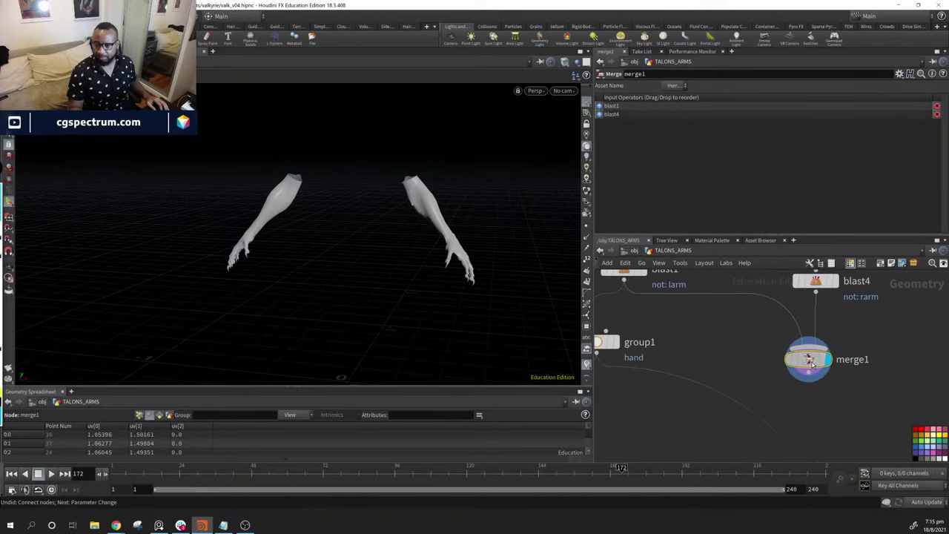
middle_click_drag(818, 412, 829, 410)
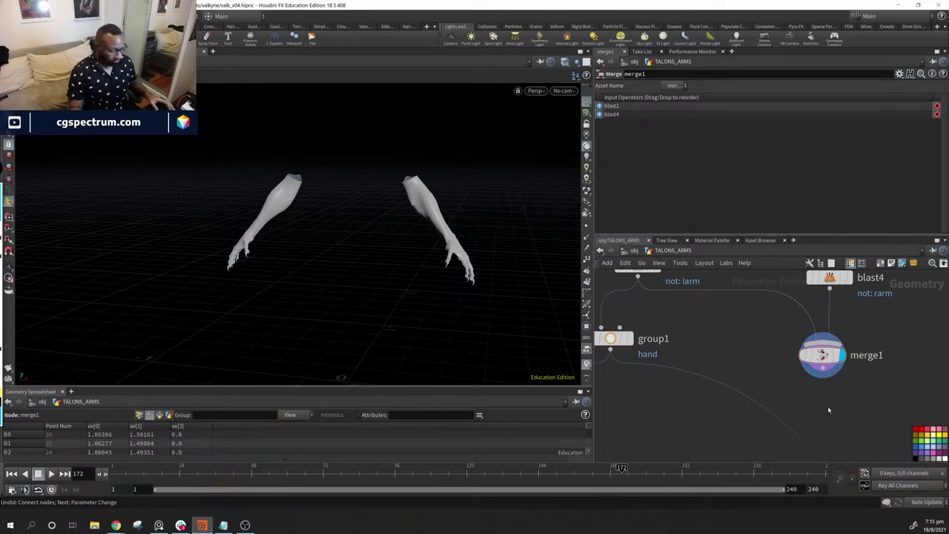
Add a Null wired under merge1 and rename it LO_RES
key("Tab")
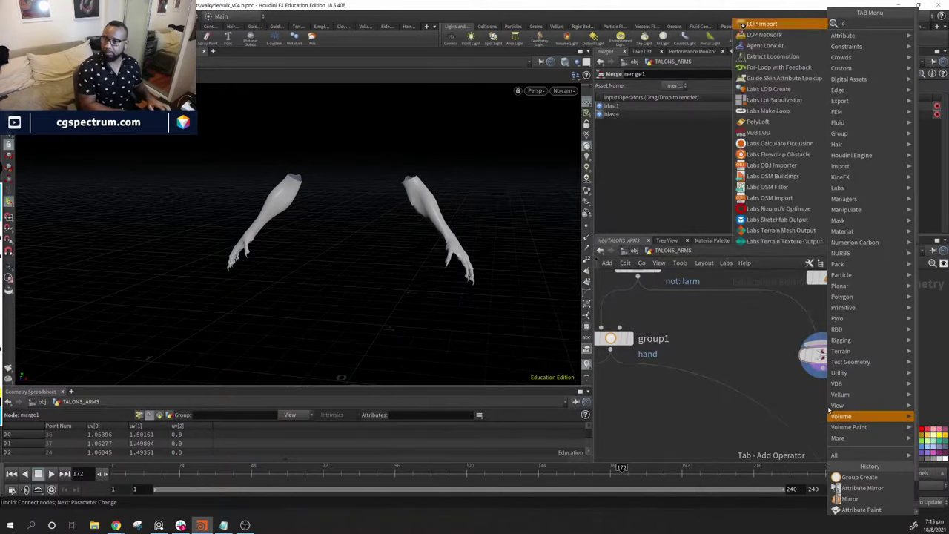
type("null")
key("Return")
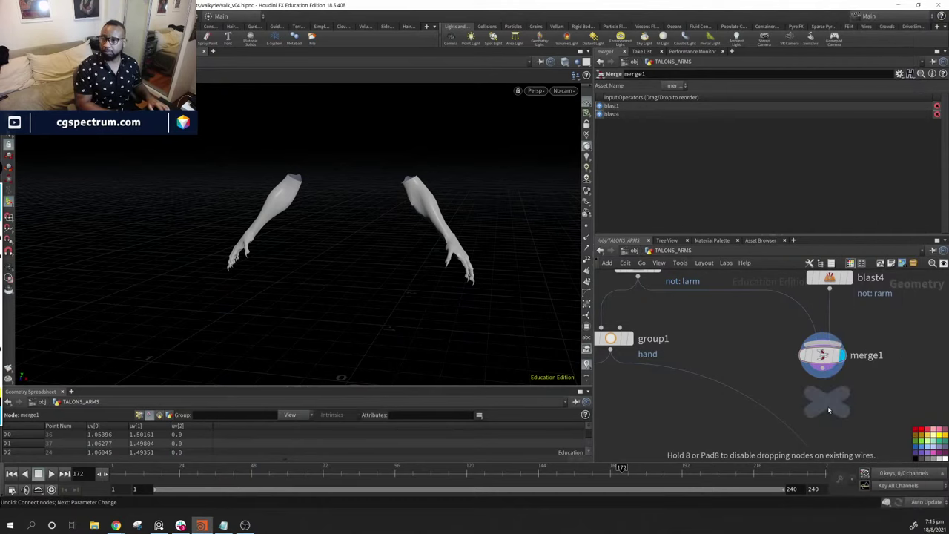
left_click(836, 421)
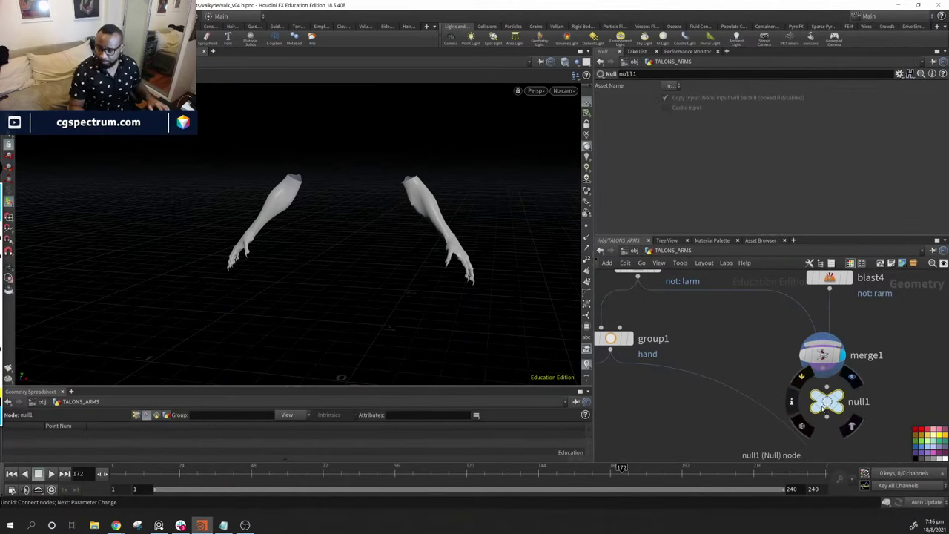
scroll(834, 400, "down", 1)
double_click(822, 371)
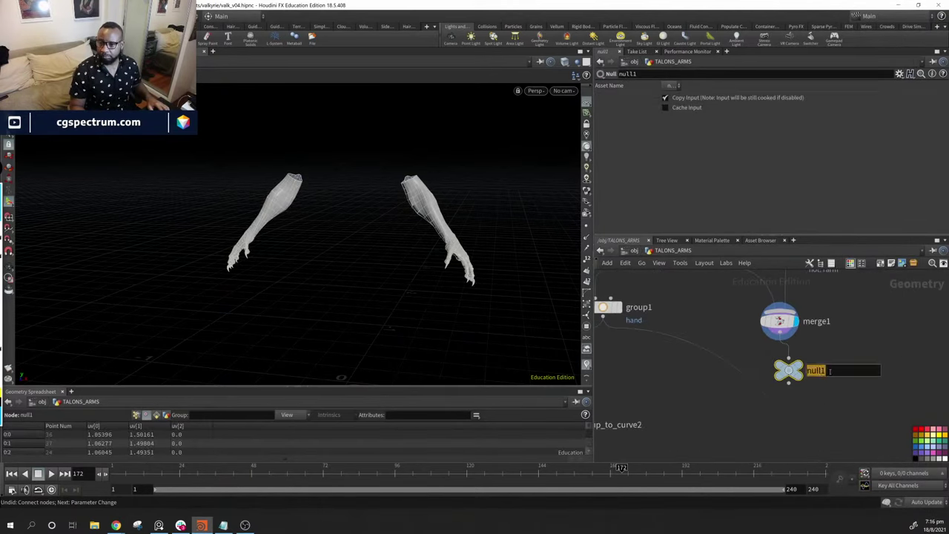
type("LO")
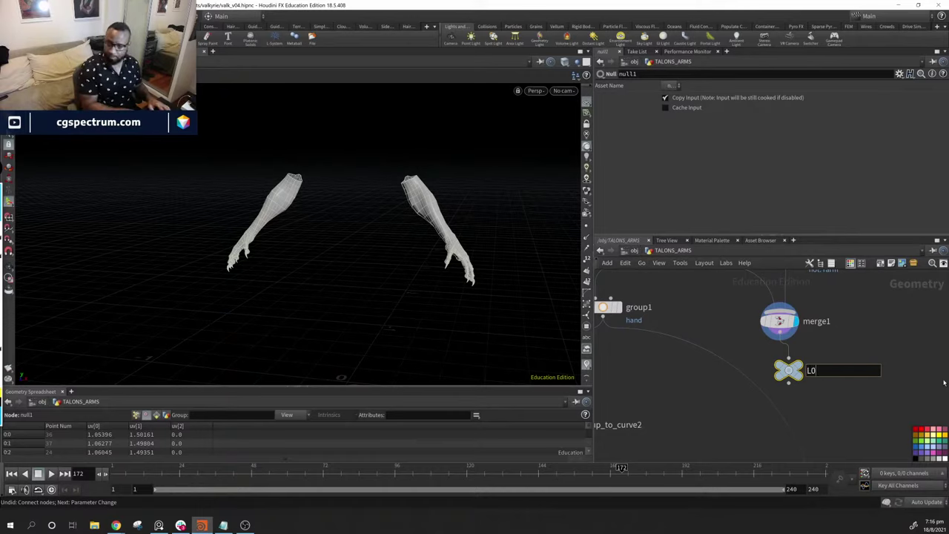
key("BackSpace")
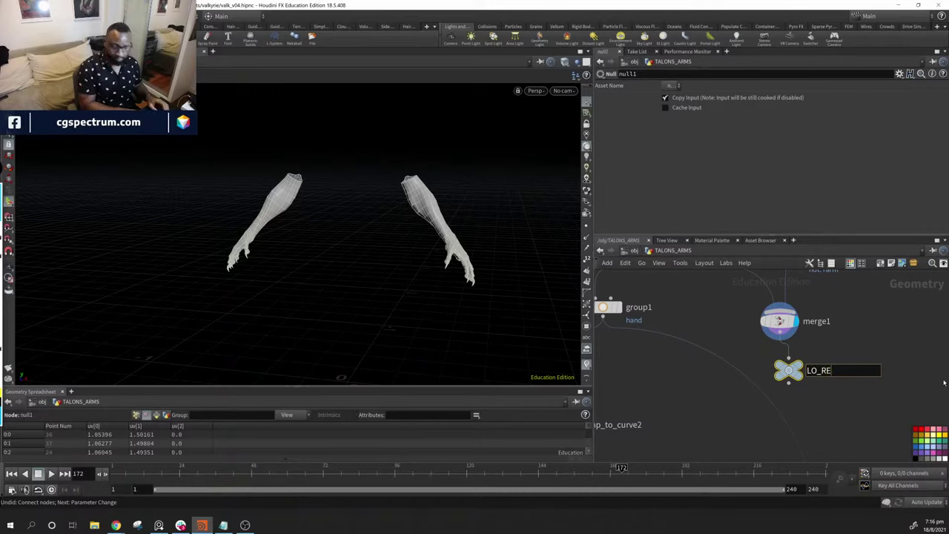
key("Return")
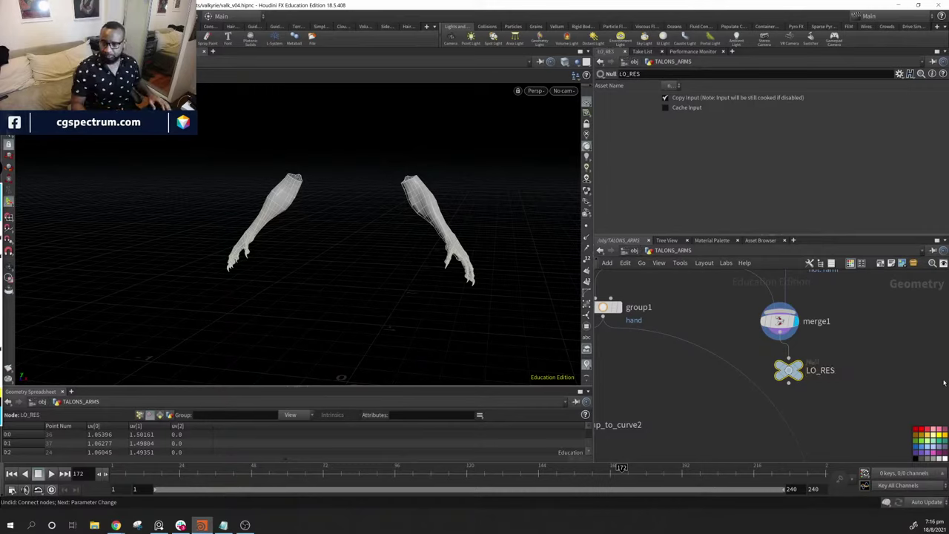
Move merge1 up under the blasts and LO_RES up under merge1
middle_click_drag(784, 322, 768, 387)
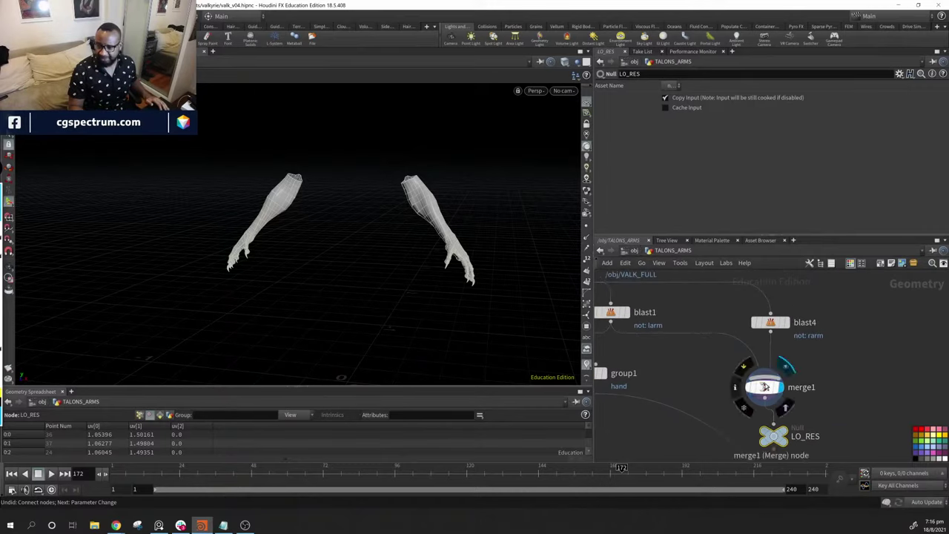
left_click_drag(768, 387, 769, 373)
middle_click_drag(768, 373, 786, 354)
left_click_drag(791, 416, 786, 390)
Shift blast4, merge1 and LO_RES together to the right
left_click(784, 352, "shift")
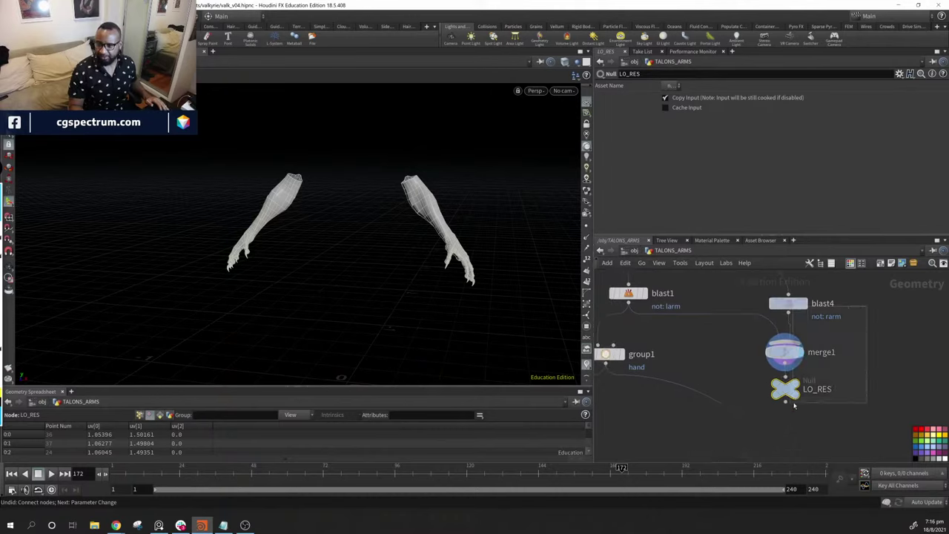
left_click(788, 302, "shift")
left_click_drag(784, 356, 813, 355)
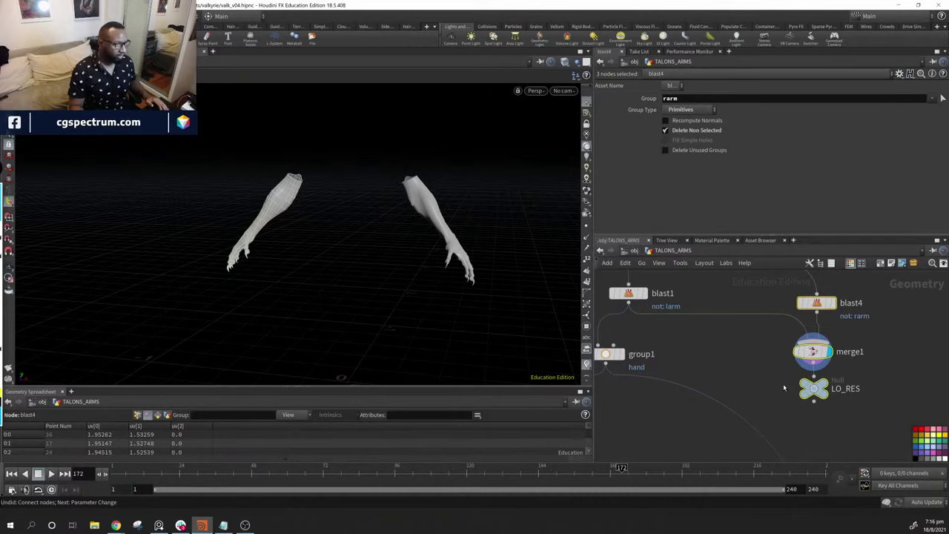
Set the display flag on blast1 to show only the left arm
left_click(783, 384)
middle_click_drag(631, 282, 729, 360)
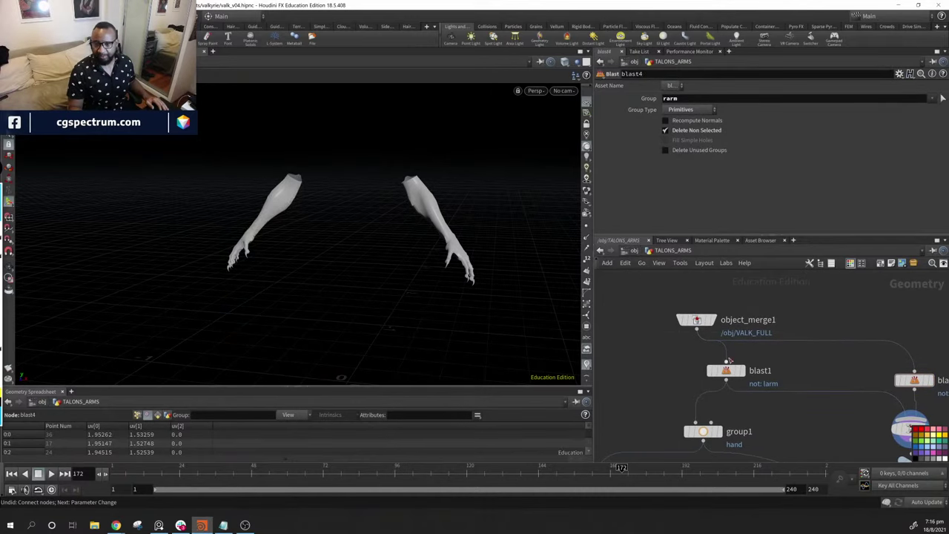
left_click(742, 370)
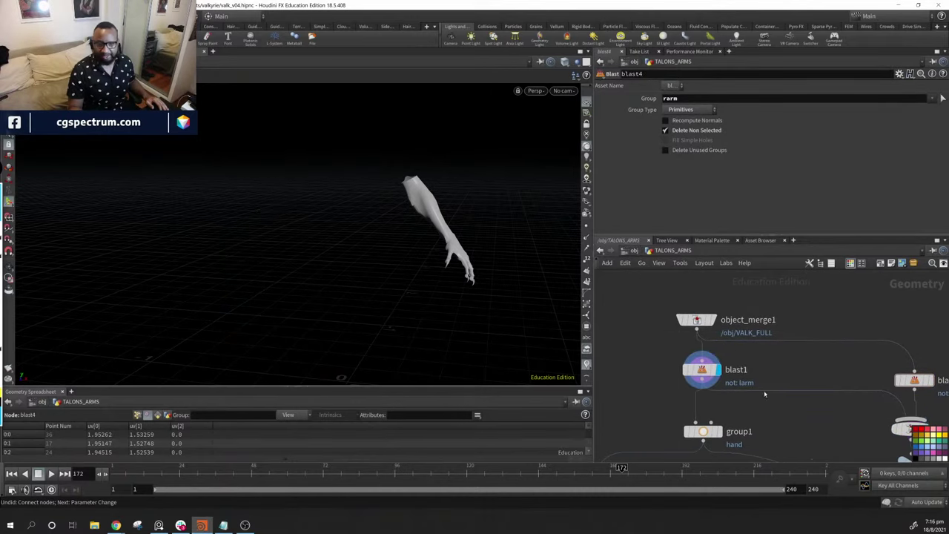
middle_click_drag(765, 393, 714, 356)
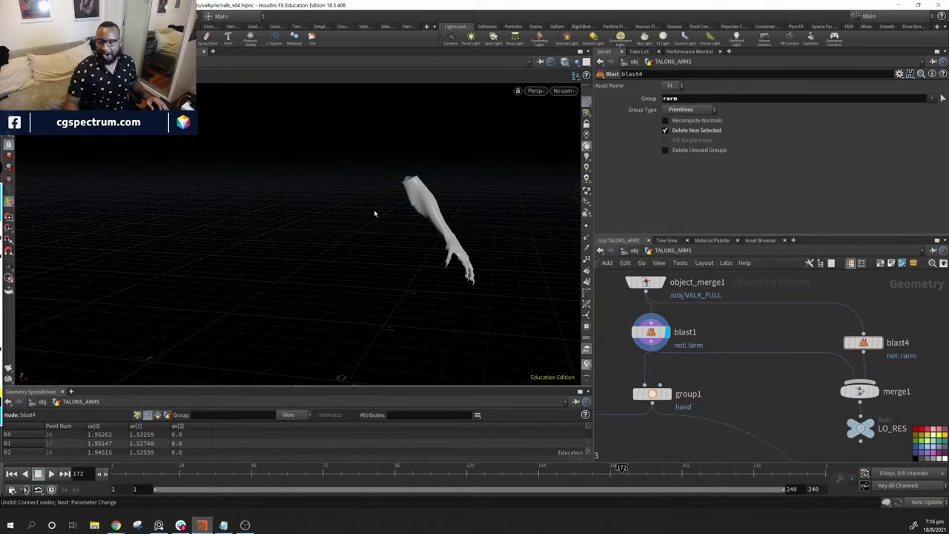
middle_click_drag(739, 410, 815, 354)
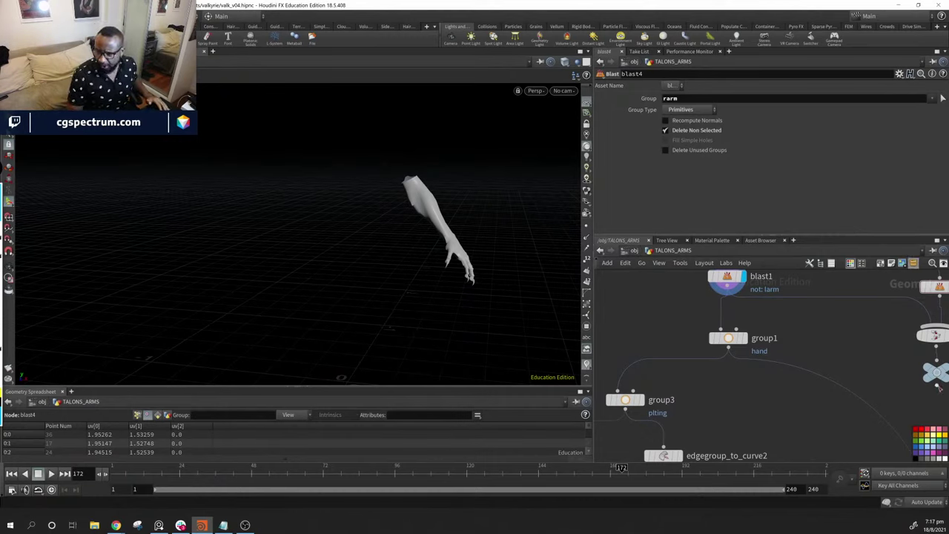
Display the arm with the hand group, check group3's edge group, and orbit the arm upright
middle_click_drag(865, 361, 824, 354)
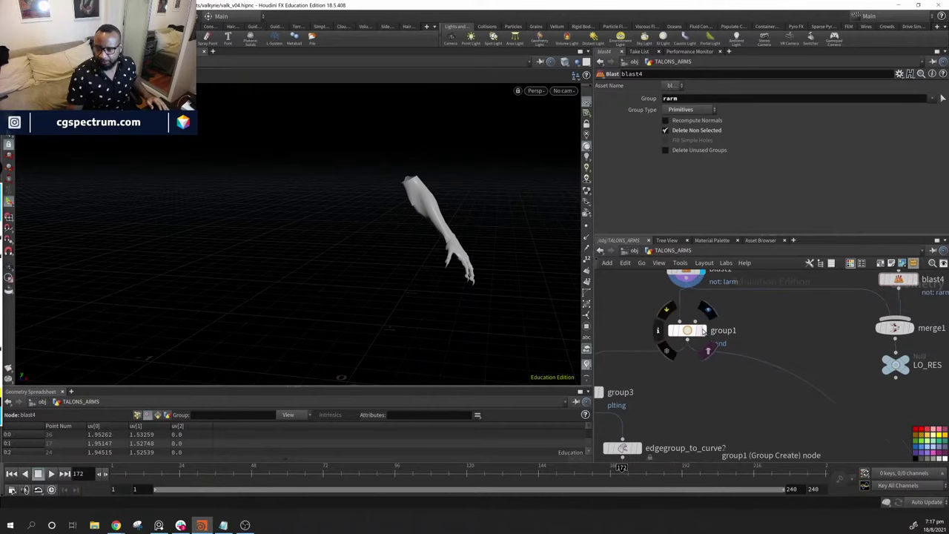
left_click(742, 337)
middle_click_drag(781, 423, 908, 336)
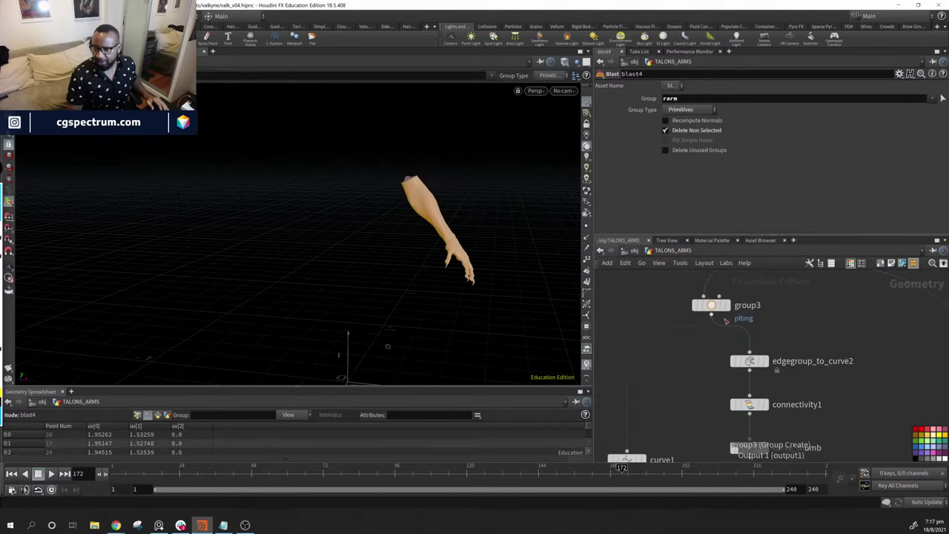
left_click(710, 307)
left_click_drag(459, 238, 365, 193)
scroll(514, 289, "up", 5)
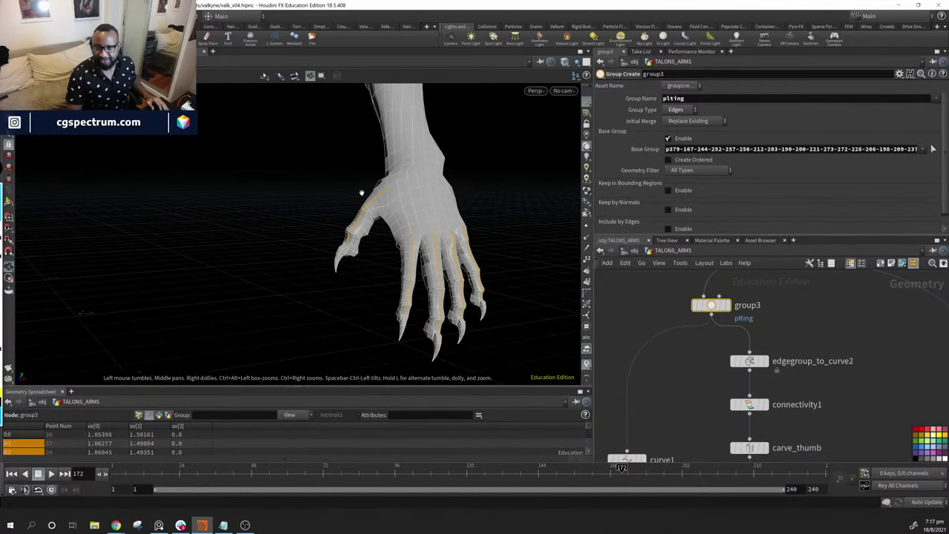
left_click_drag(360, 195, 476, 149)
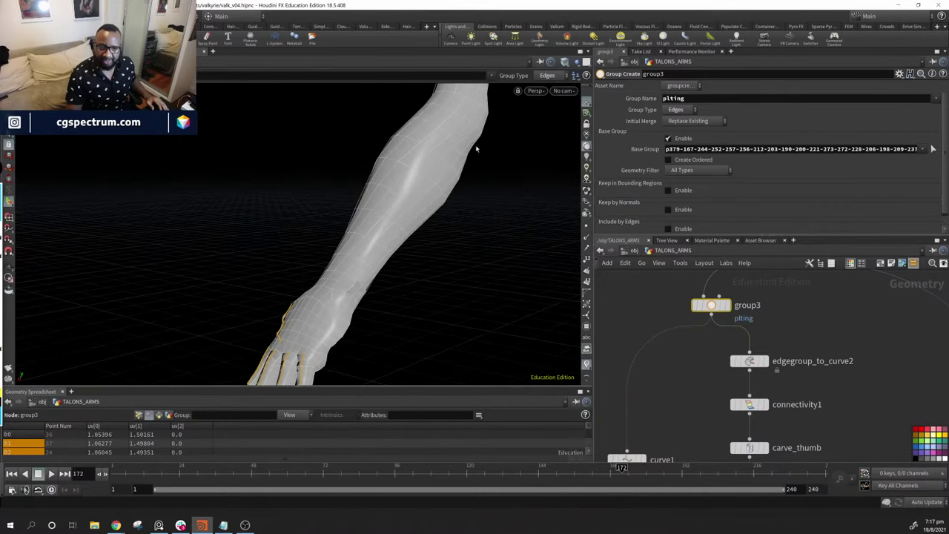
left_click_drag(284, 320, 338, 182)
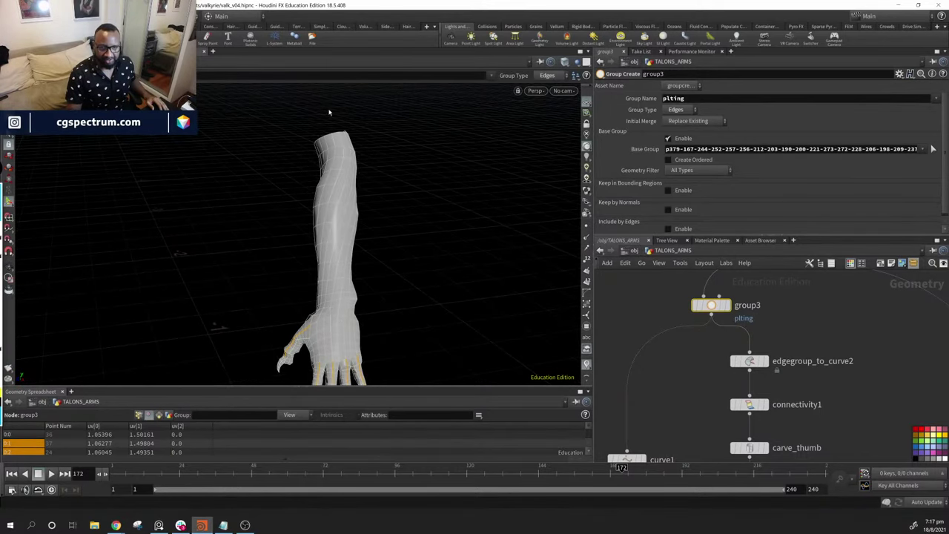
Compare with the talon reference image, then return to the curve1/carve1 branch
key("alt+Tab")
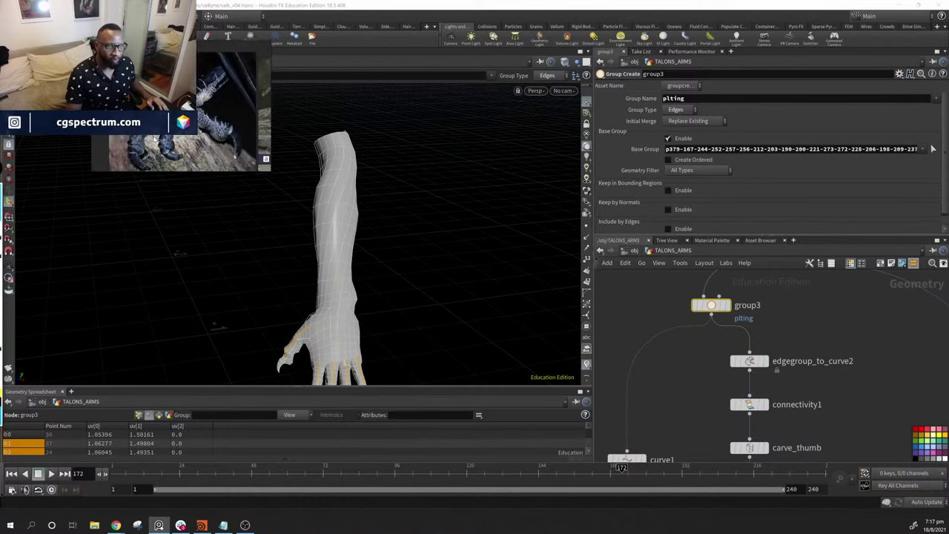
key("alt+Tab")
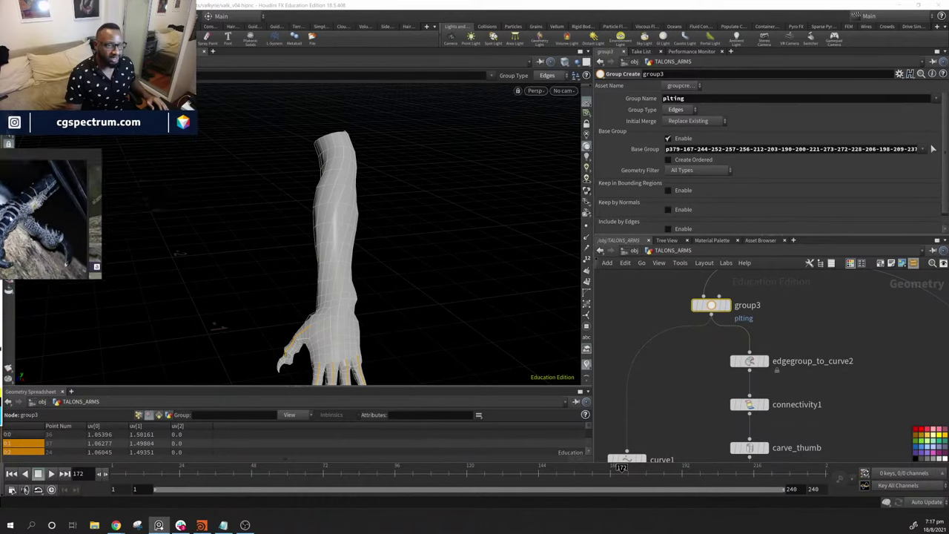
middle_click_drag(844, 318, 926, 205)
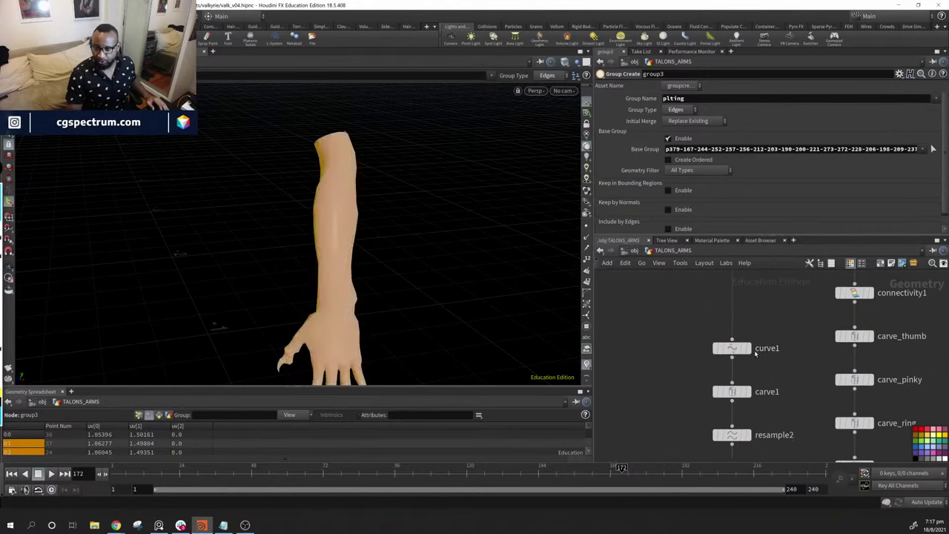
Inspect curve1 and group3, then turn off group3's template flag to hide the arm mesh
left_click(742, 349)
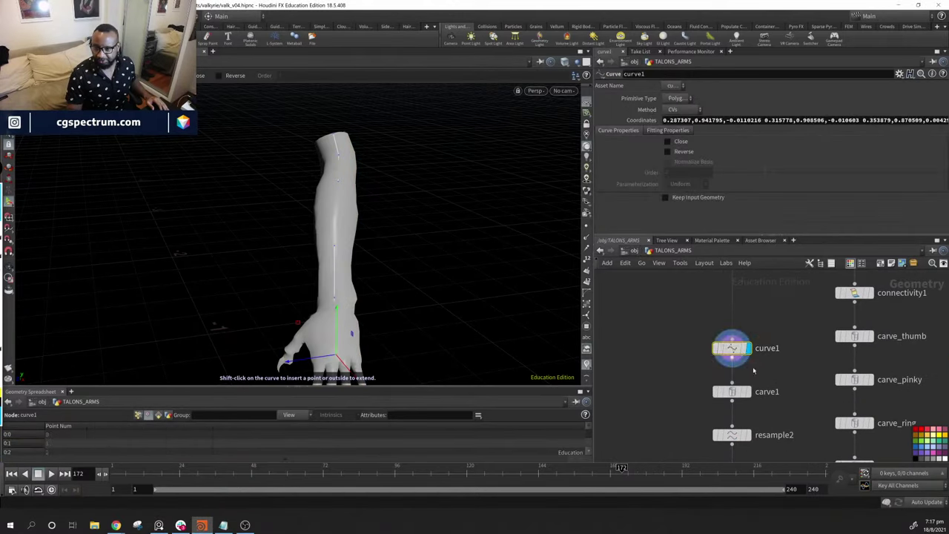
middle_click_drag(742, 353, 641, 421)
scroll(731, 331, "down", 4)
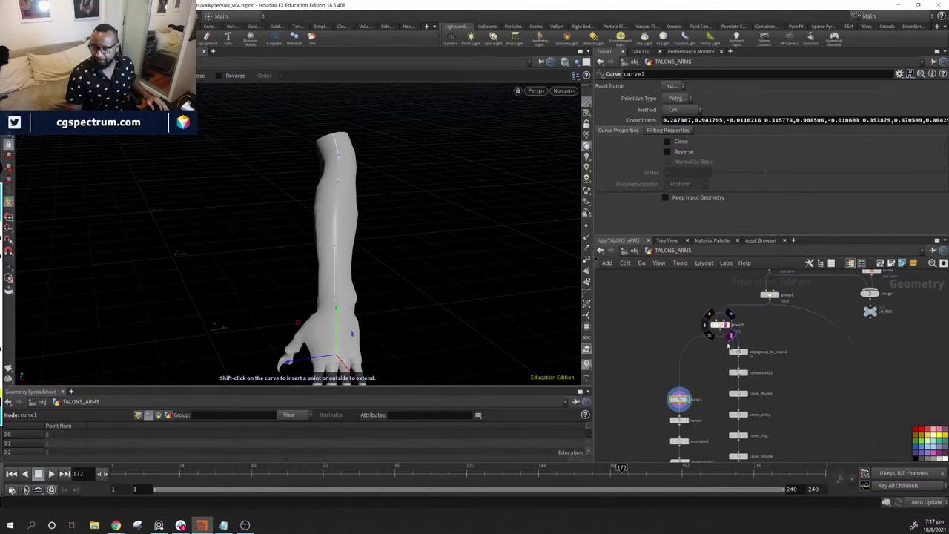
left_click(720, 324)
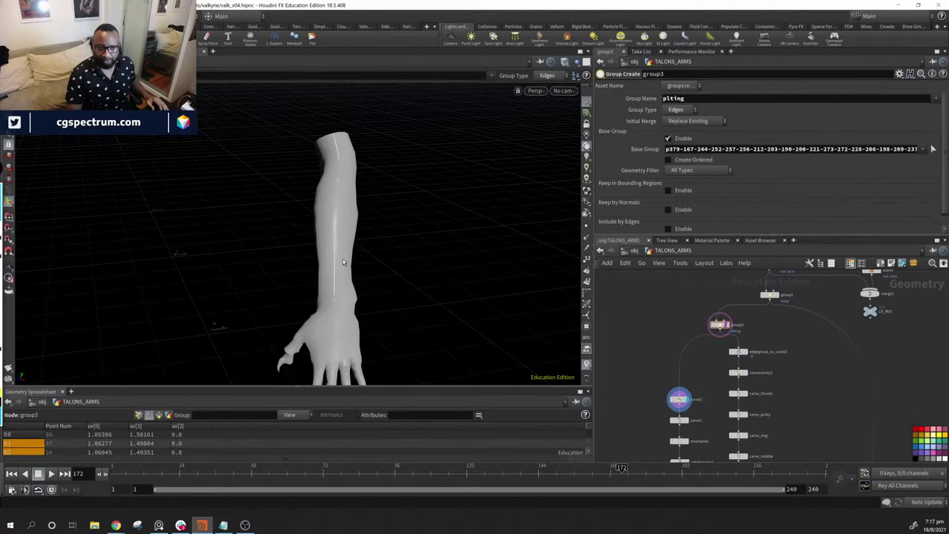
left_click_drag(356, 245, 385, 267)
scroll(735, 327, "up", 2)
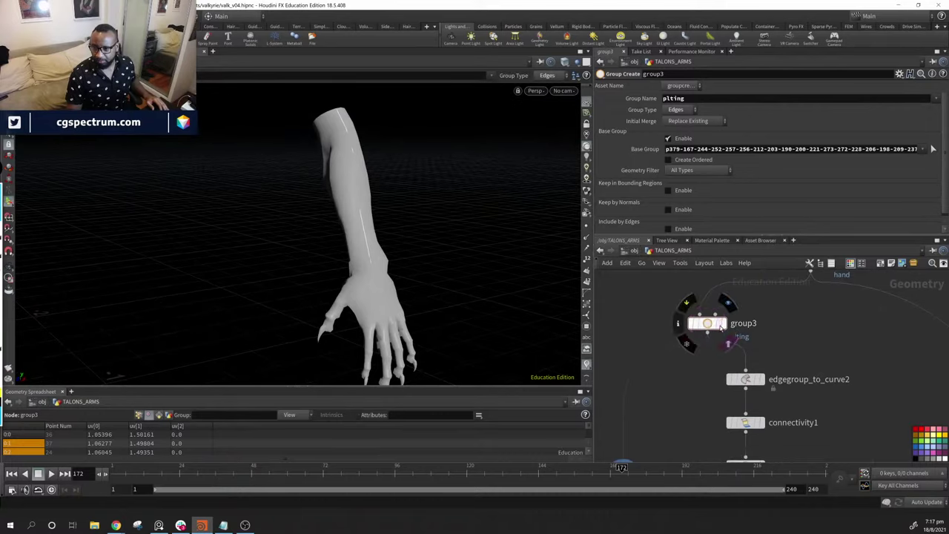
left_click(721, 323)
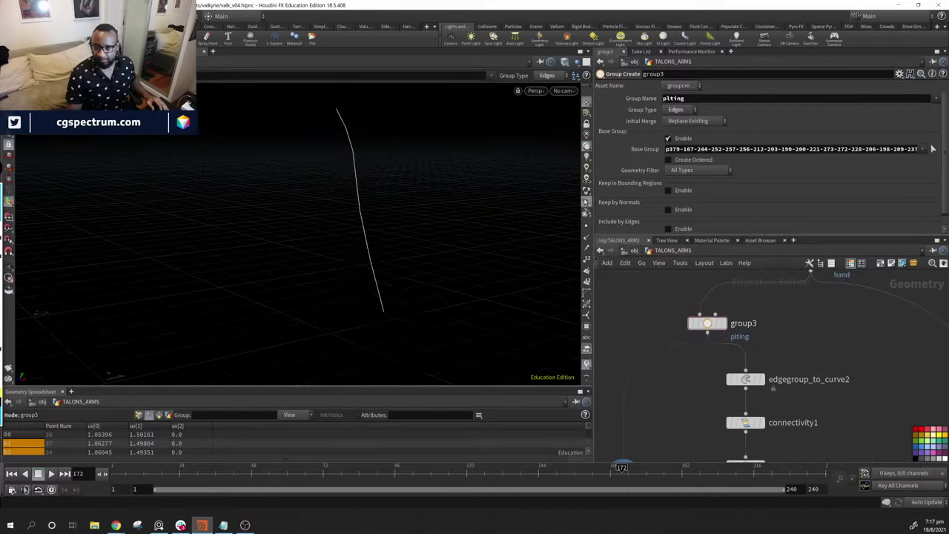
Set the display flag on carve1 to show the single carved arm curve
key("Escape")
left_click_drag(475, 230, 460, 248)
middle_click_drag(674, 458, 704, 400)
left_click(694, 396)
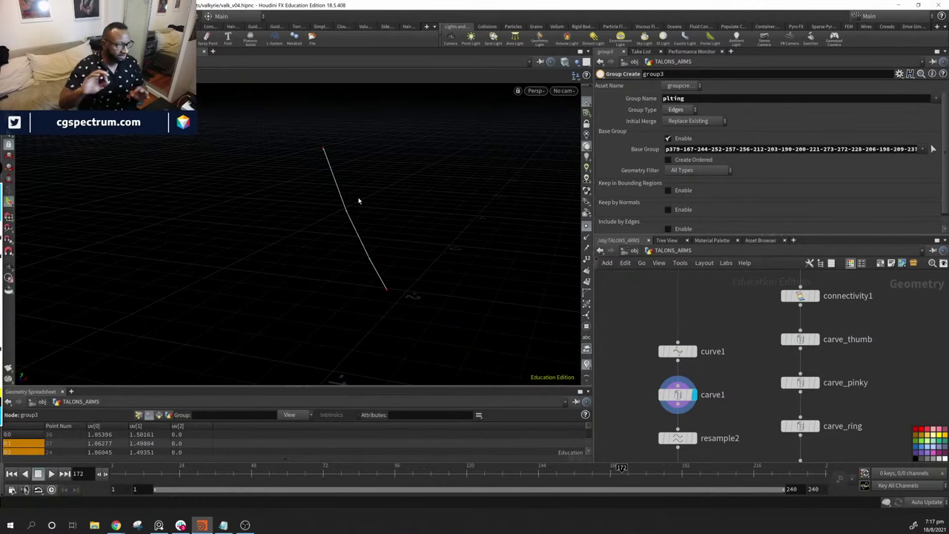
Review resample2's settings, the arm curve resampled to at most 8 segments
middle_click_drag(720, 417, 740, 333)
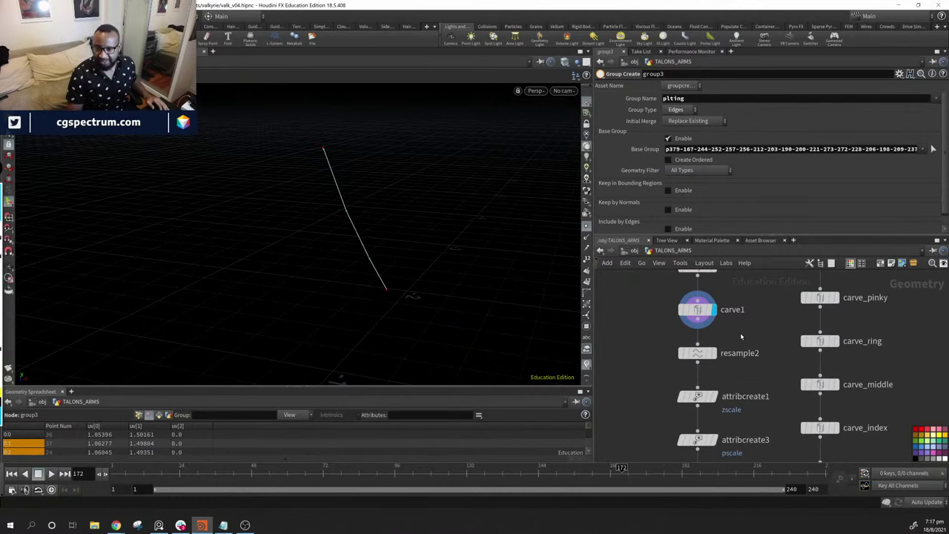
left_click(706, 355)
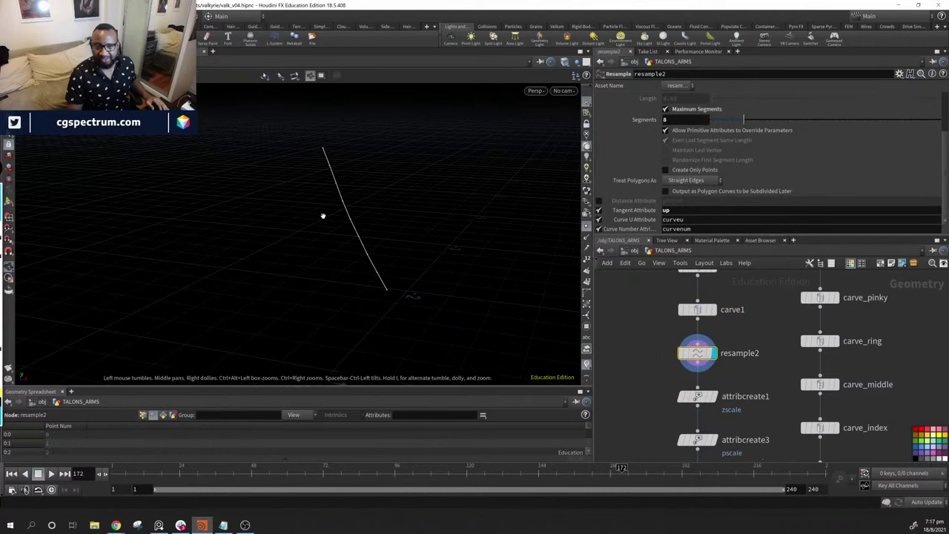
left_click_drag(322, 212, 390, 294)
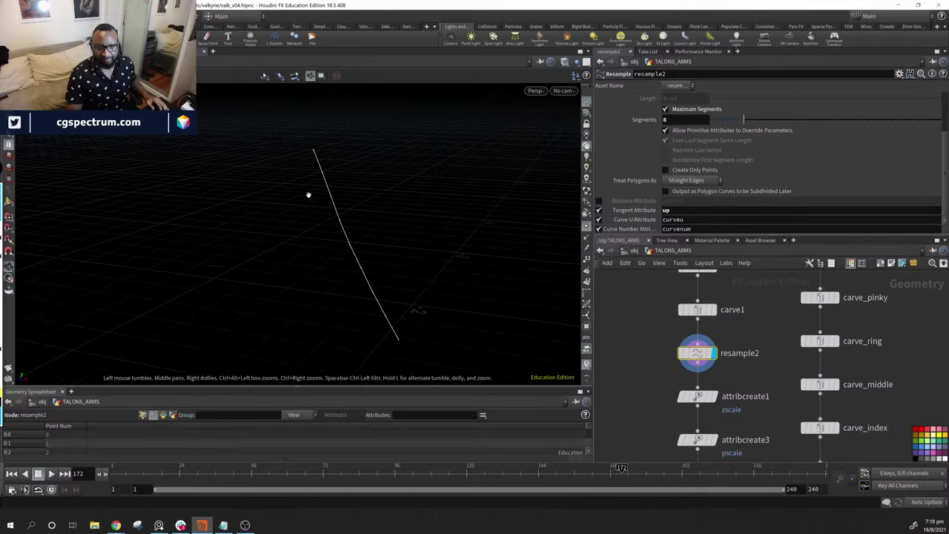
key("Return")
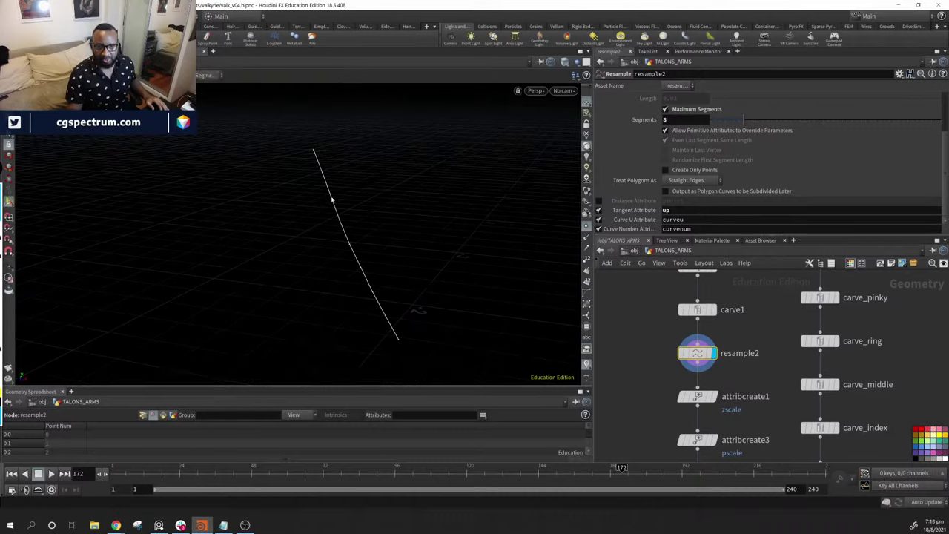
Box-select attribcreate1, attribcreate3, attribcreate5 and group4 together
middle_click_drag(786, 453, 805, 347)
scroll(756, 390, "down", 3)
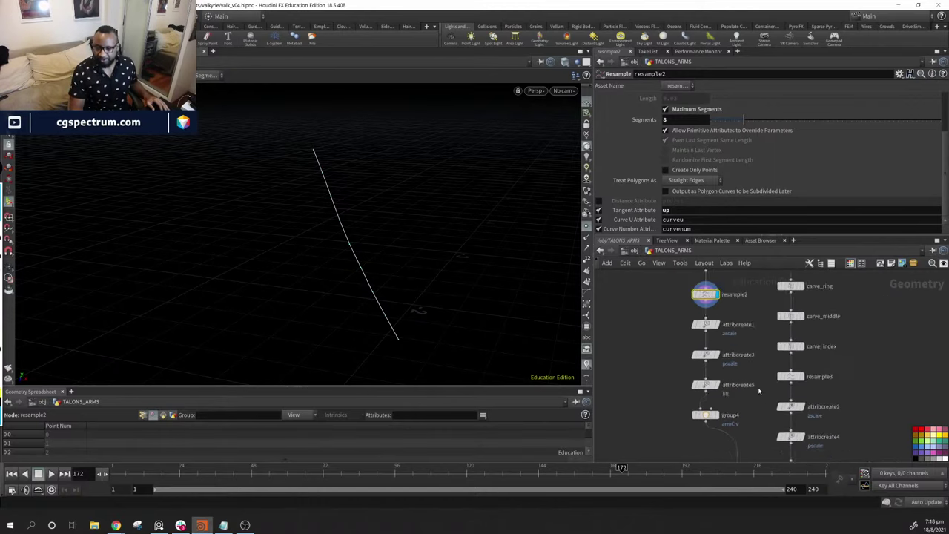
scroll(771, 363, "up", 3)
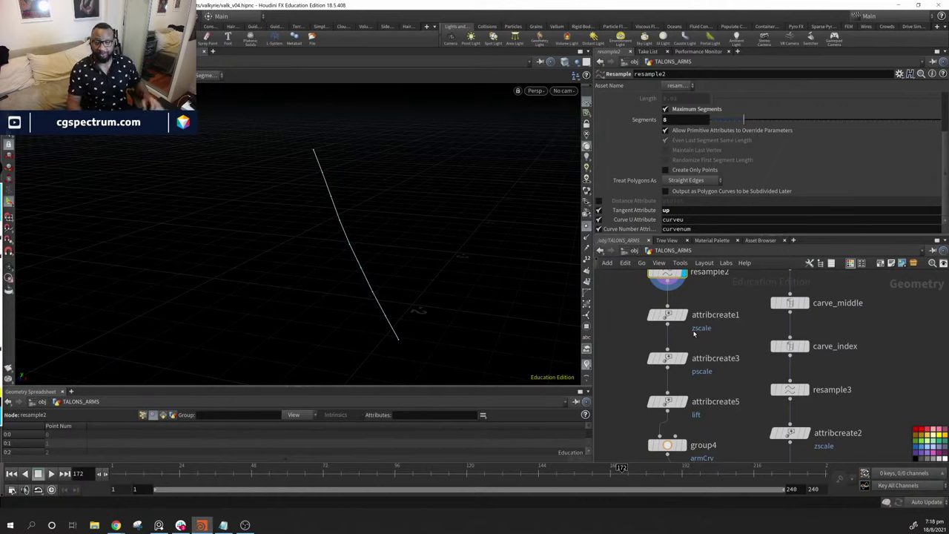
middle_click_drag(674, 327, 766, 304)
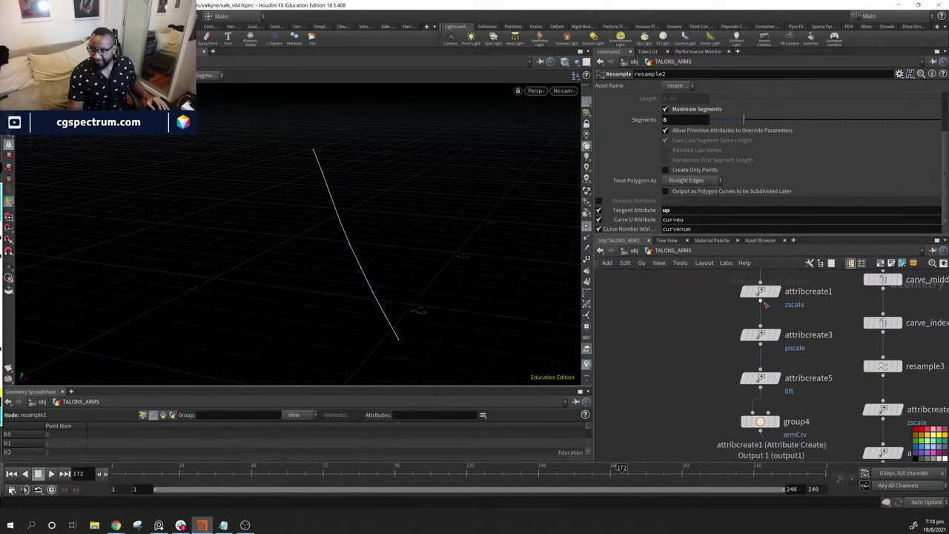
left_click_drag(786, 280, 730, 441)
Nudge the selected nodes and inspect attribcreate1's zscale attribute settings
middle_click_drag(761, 292, 719, 297)
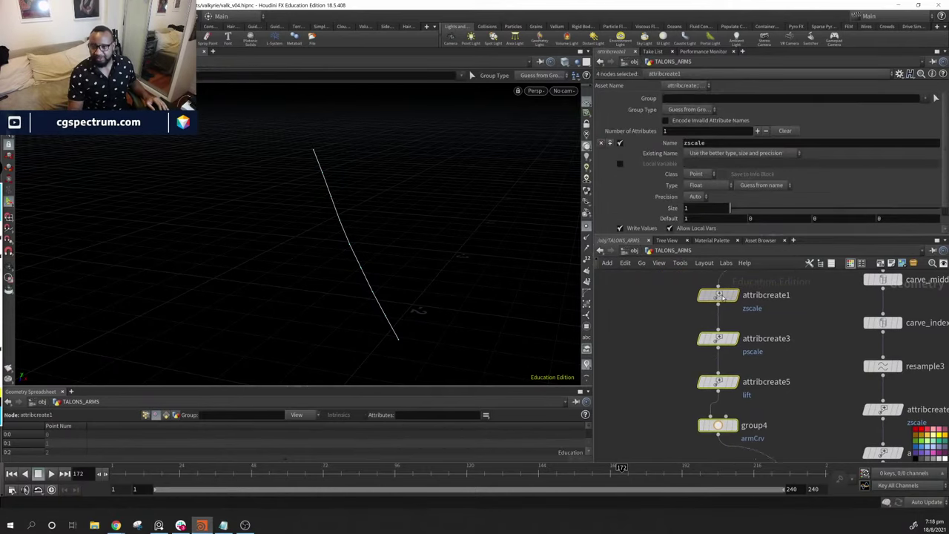
left_click_drag(720, 296, 714, 294)
left_click(714, 293)
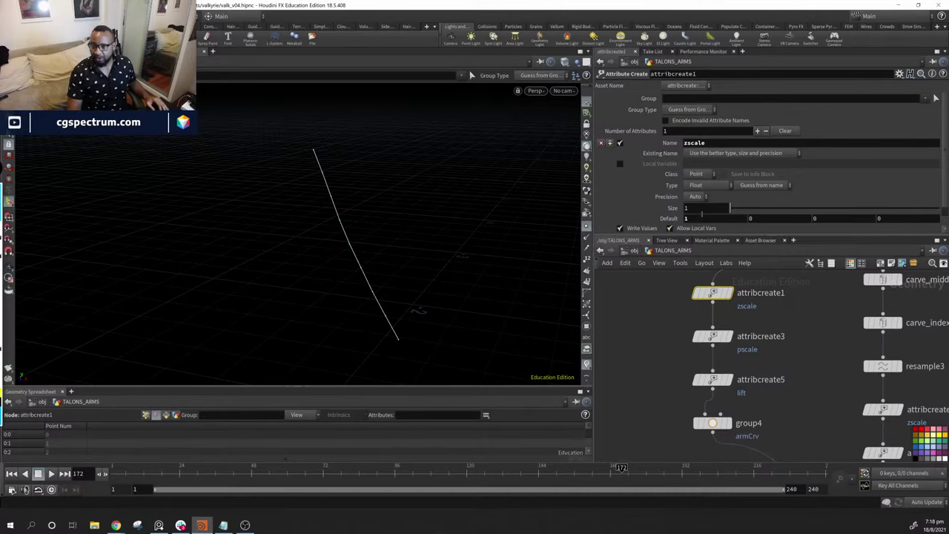
scroll(712, 208, "down", 1)
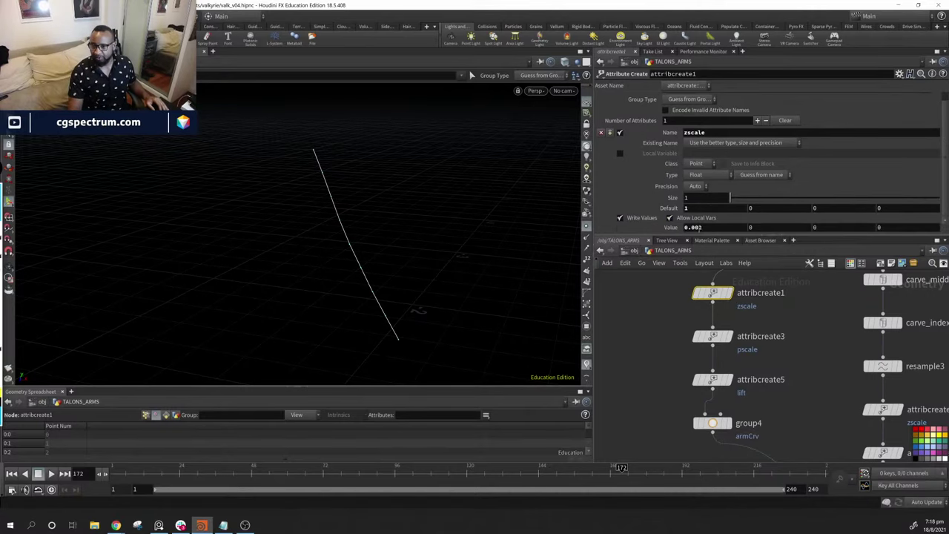
double_click(708, 134)
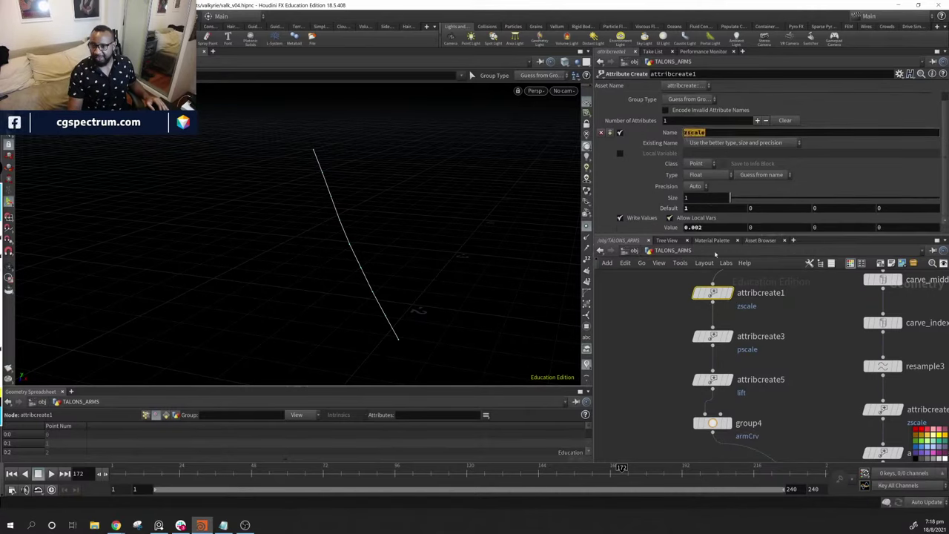
Enlarge the spreadsheet to list Points, then display attribcreate3 showing pscale 1.0 and zscale 0.002
left_click_drag(364, 388, 364, 245)
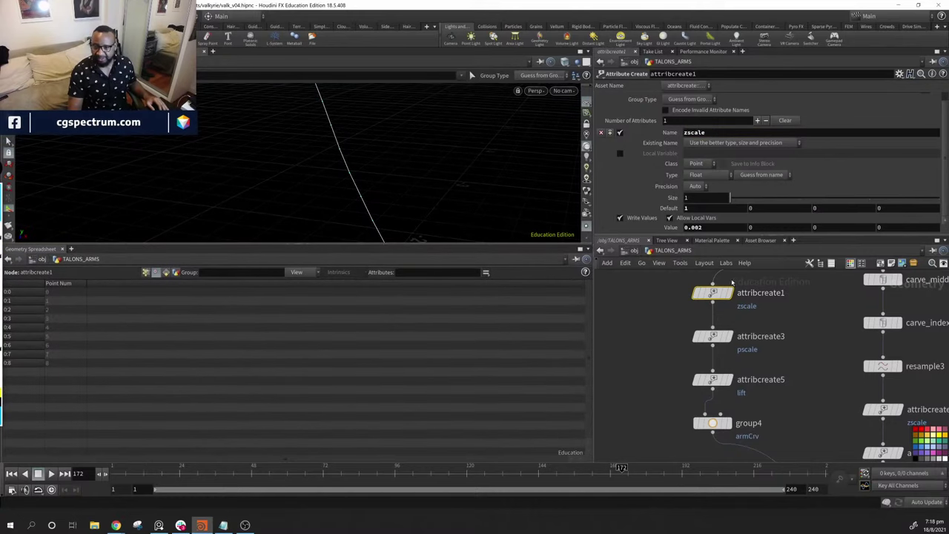
mouse_move(731, 297)
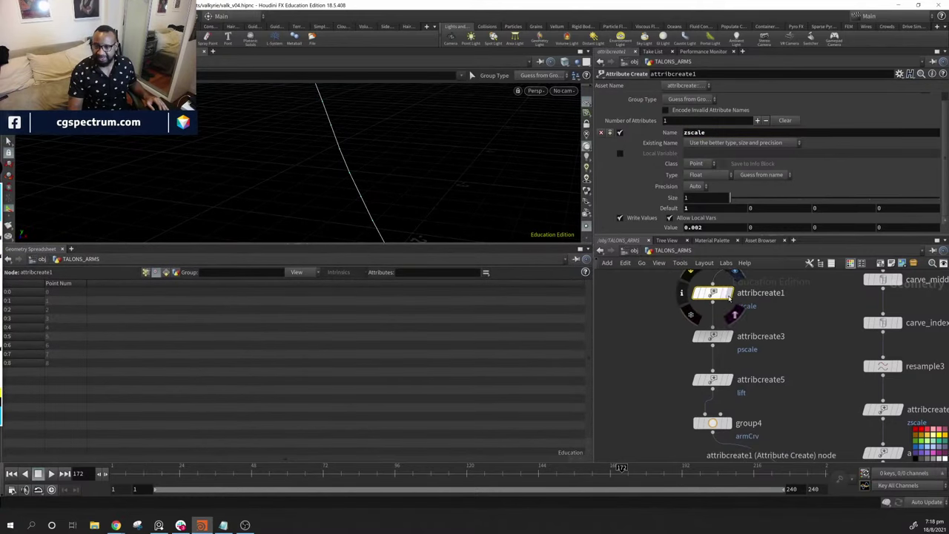
left_click(146, 273)
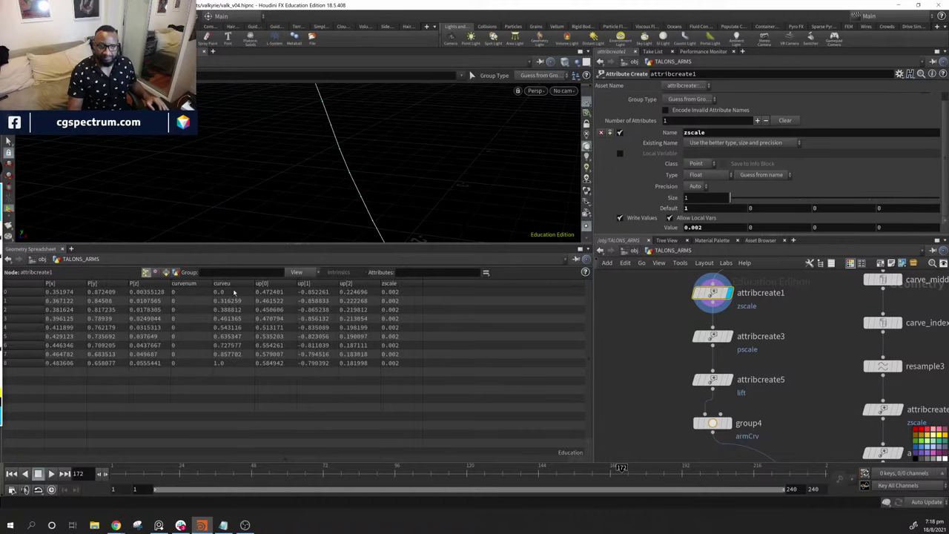
middle_click_drag(851, 279, 832, 370)
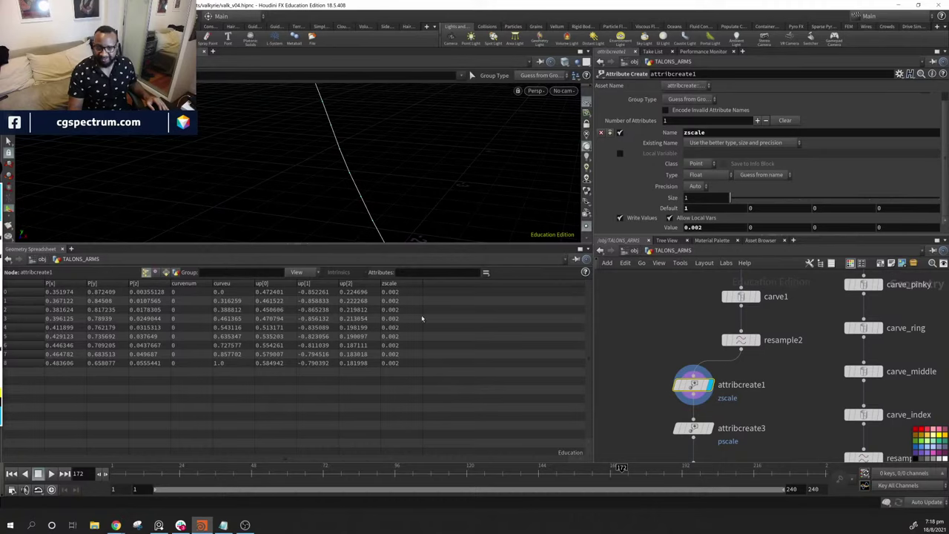
middle_click_drag(809, 428, 803, 385)
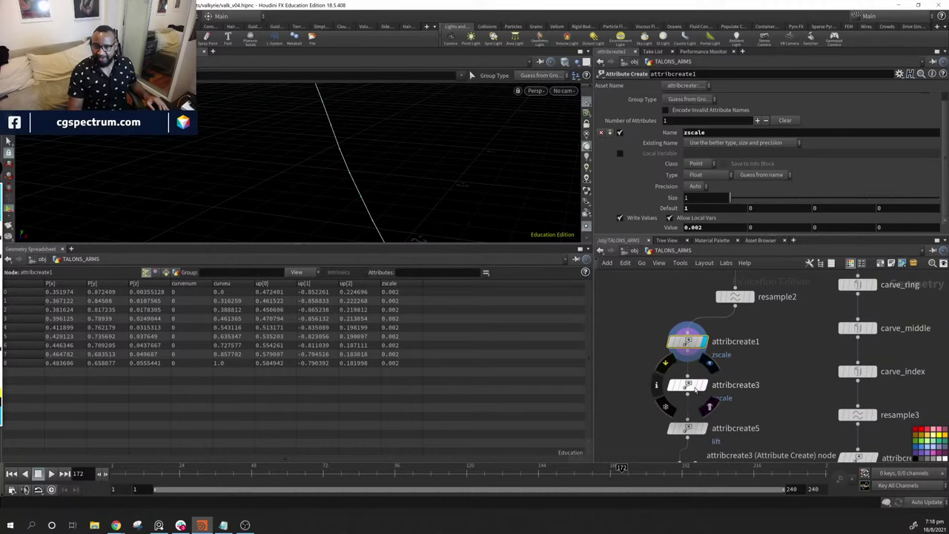
left_click(706, 385)
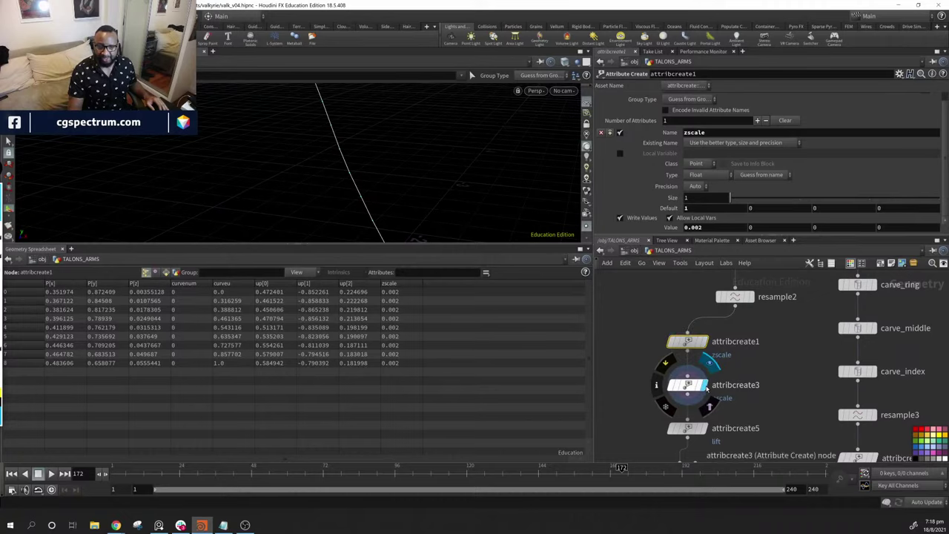
left_click(689, 386)
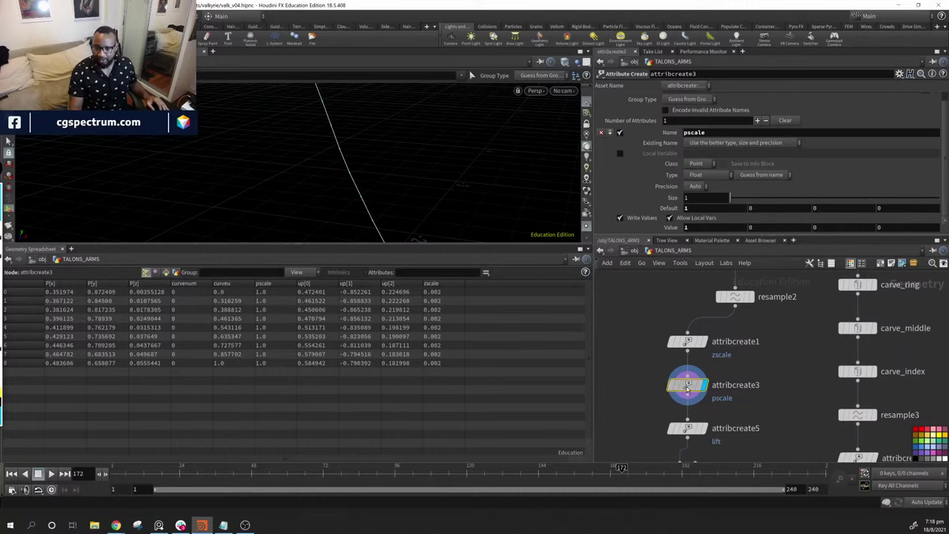
Realign attribcreate3, inspect attribcreate5's lift of 0.004, and place it under the pscale node
left_click_drag(695, 394, 697, 396)
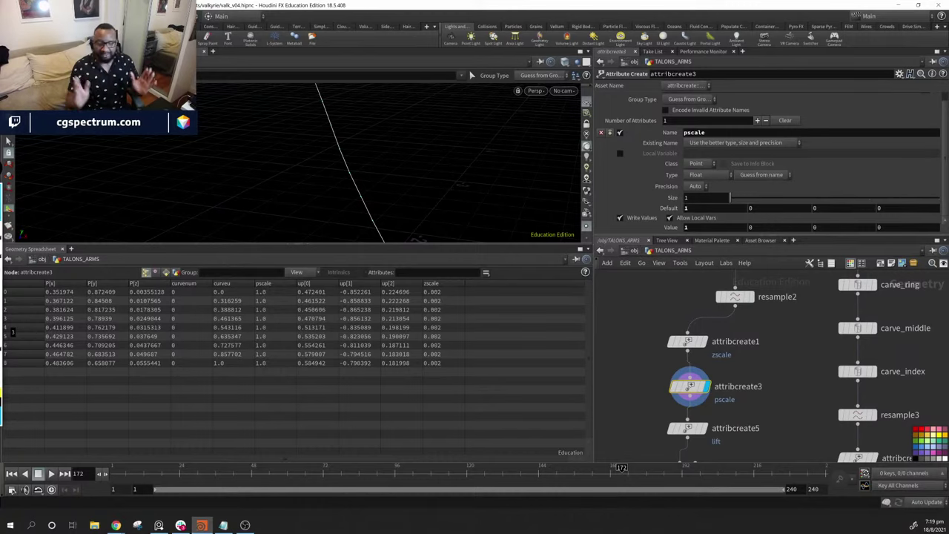
left_click_drag(689, 386, 654, 384)
middle_click_drag(753, 411, 771, 354)
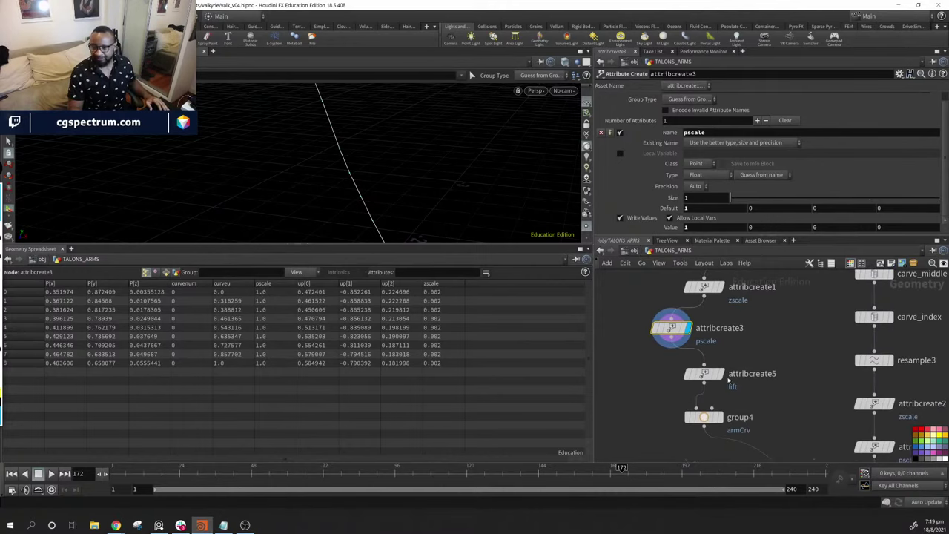
left_click(705, 373)
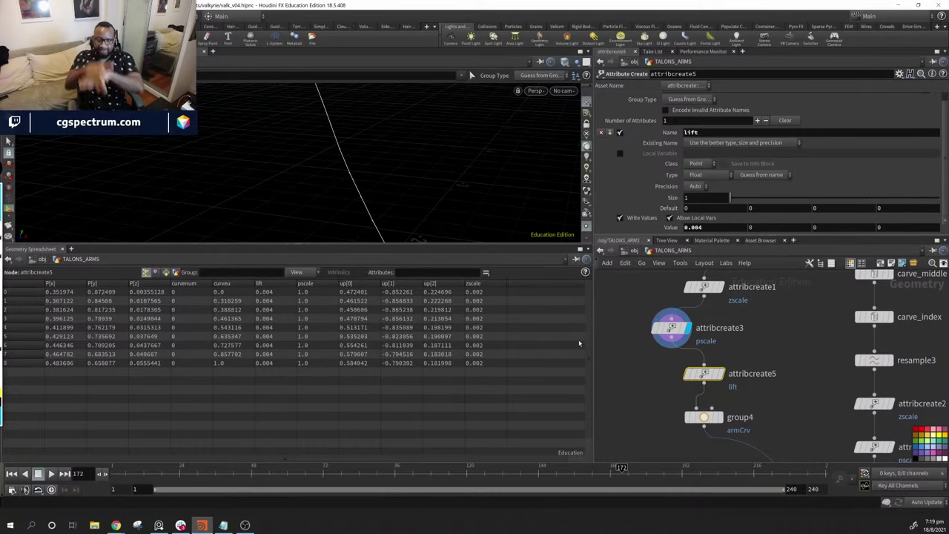
left_click_drag(705, 373, 672, 367)
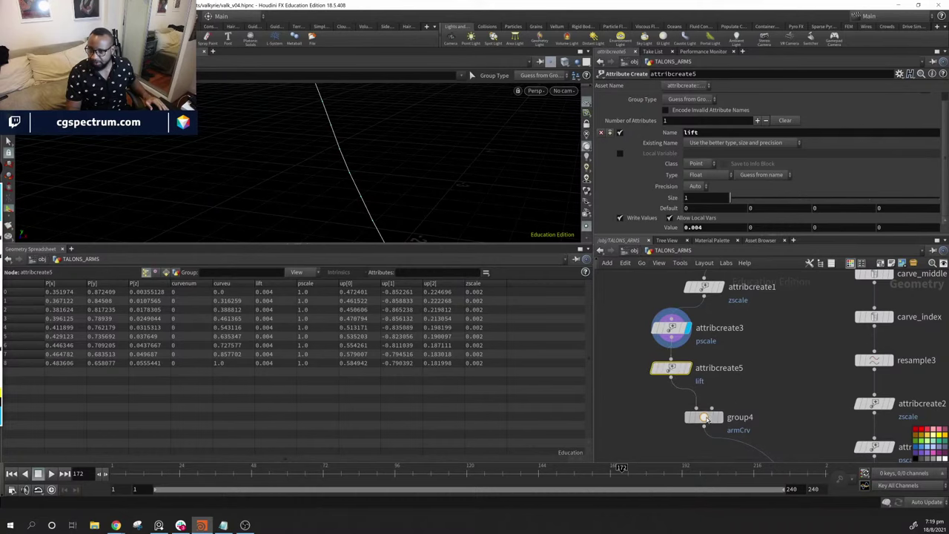
Inspect group4's armCrv group, line it up under attribcreate5, and pan to the finger nodes
left_click(708, 418)
left_click_drag(504, 165, 401, 155)
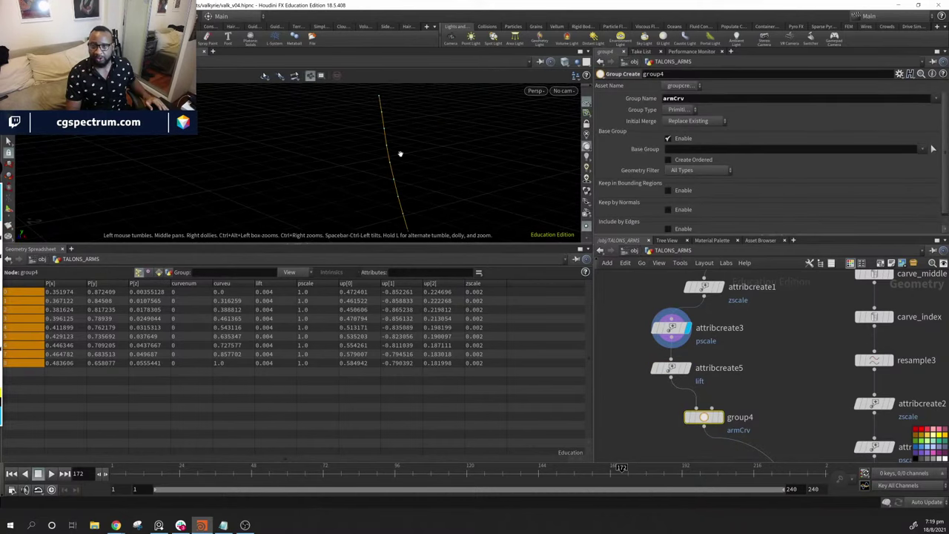
left_click_drag(706, 421, 678, 420)
middle_click_drag(736, 373, 762, 458)
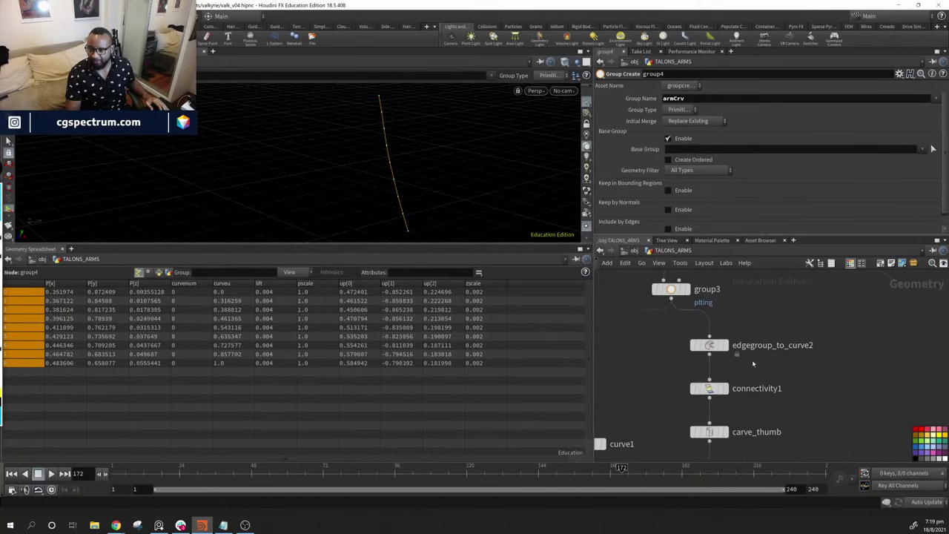
Check edgegroup_to_curve2's curves from the plting group, then select connectivity1 to view class tags
left_click(714, 347)
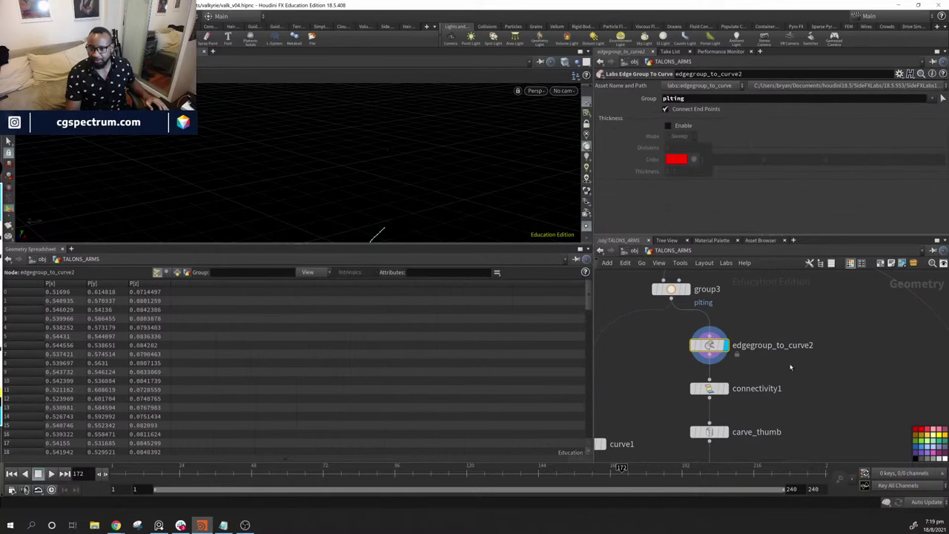
left_click_drag(464, 182, 420, 173)
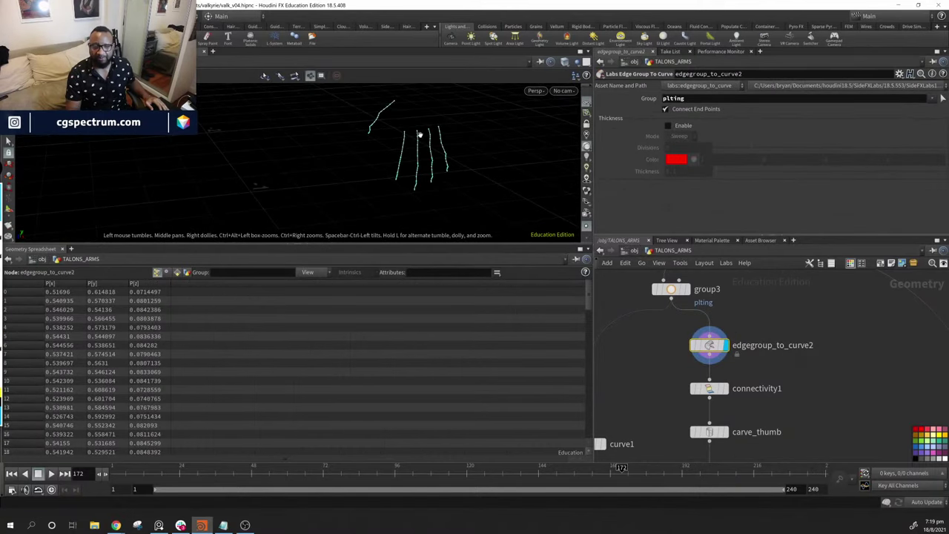
middle_click_drag(726, 345, 723, 362)
mouse_move(723, 362)
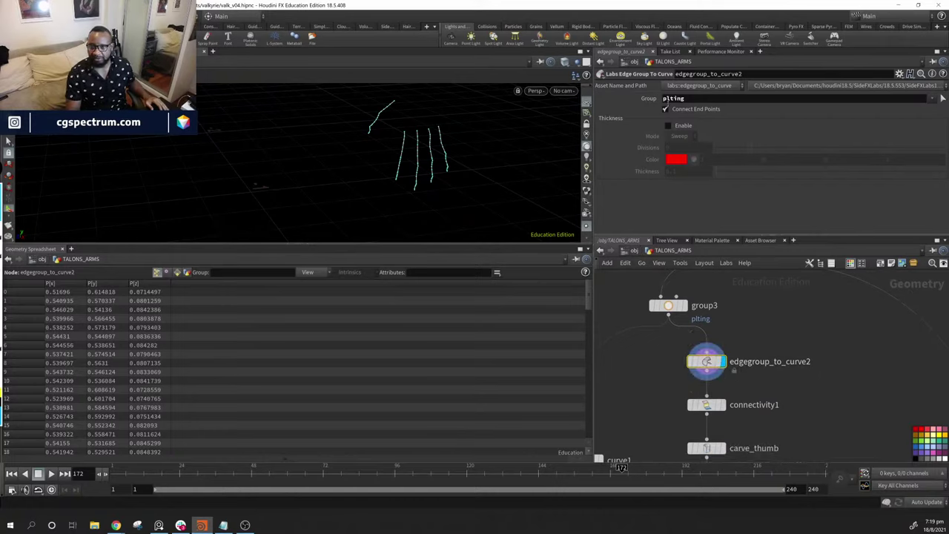
double_click(699, 101)
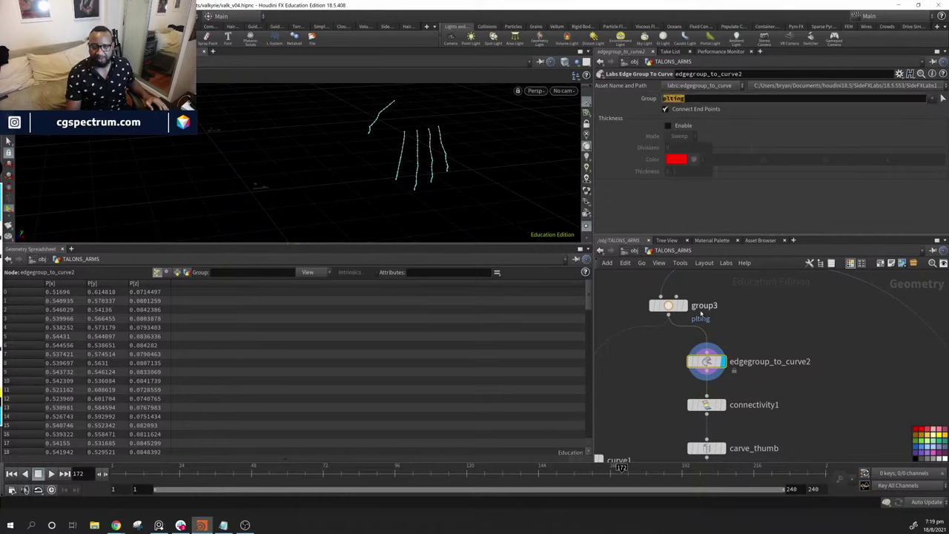
left_click(669, 305)
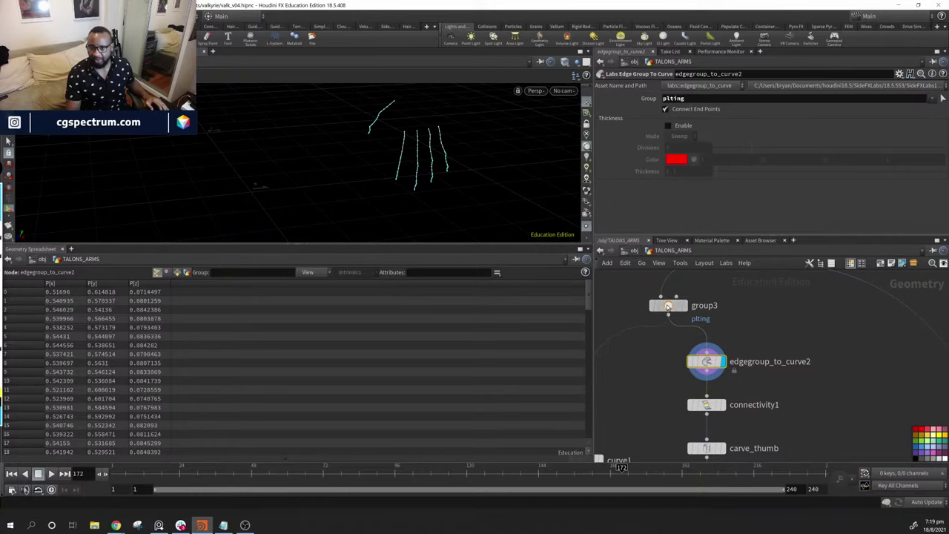
left_click(707, 361)
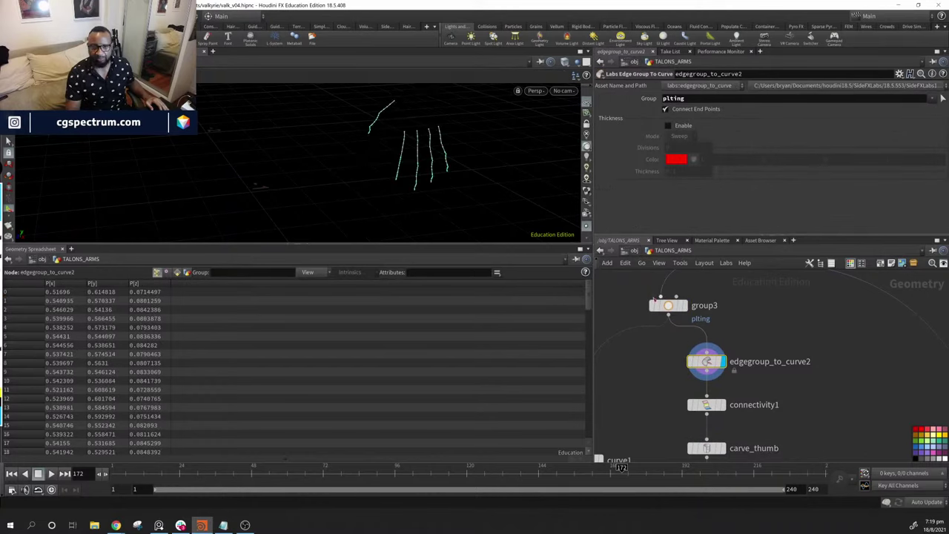
left_click_drag(462, 163, 418, 186)
middle_click_drag(690, 404, 734, 360)
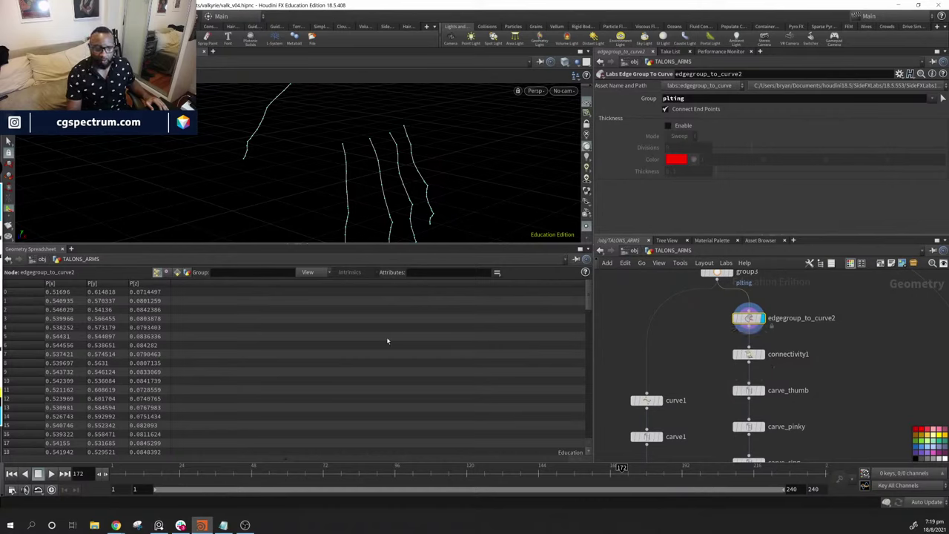
left_click(764, 357)
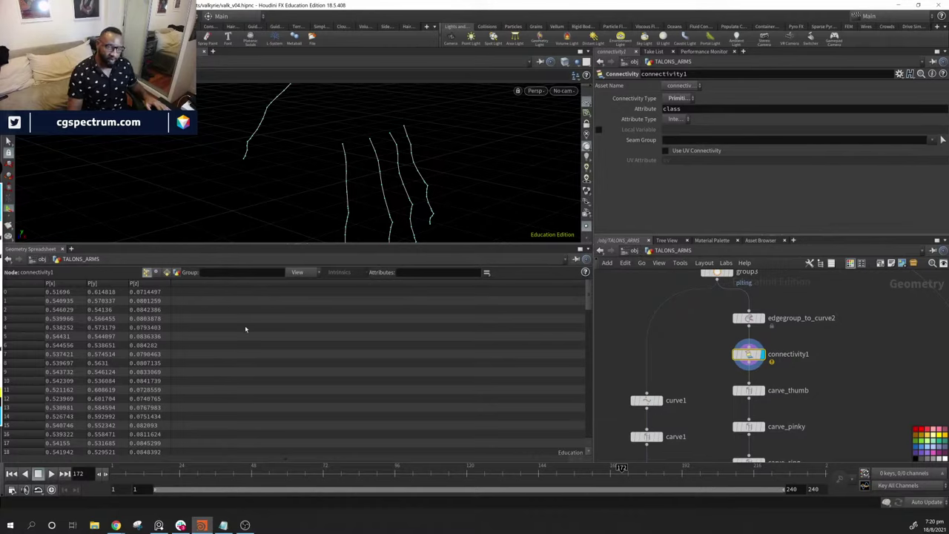
List connectivity1's five finger curves as Primitives sorted by class 0 through 4
left_click_drag(419, 144, 349, 178)
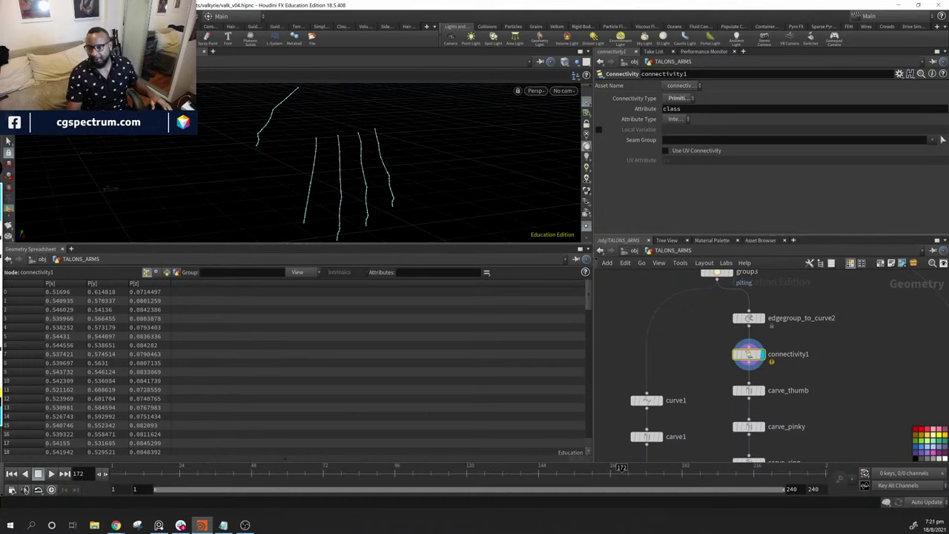
middle_click_drag(338, 157, 304, 178)
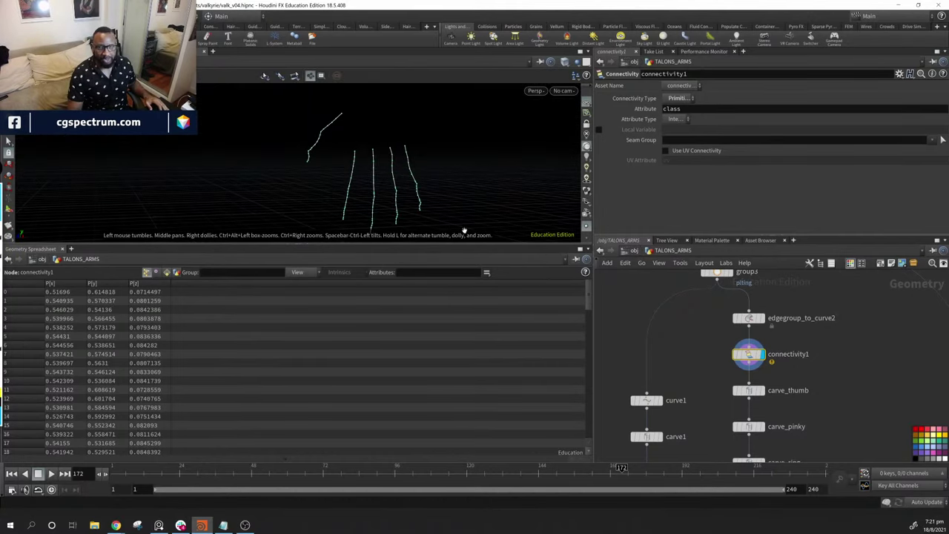
left_click(167, 272)
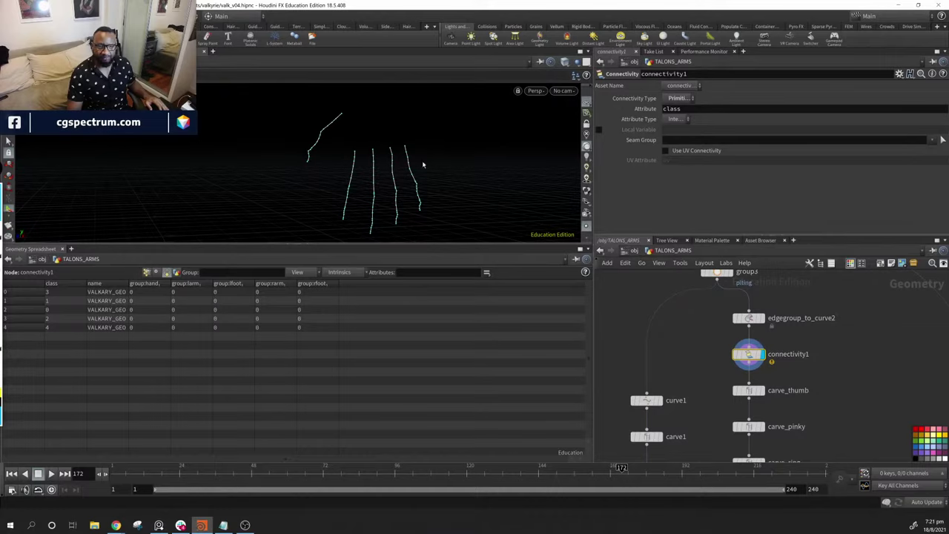
left_click(67, 286)
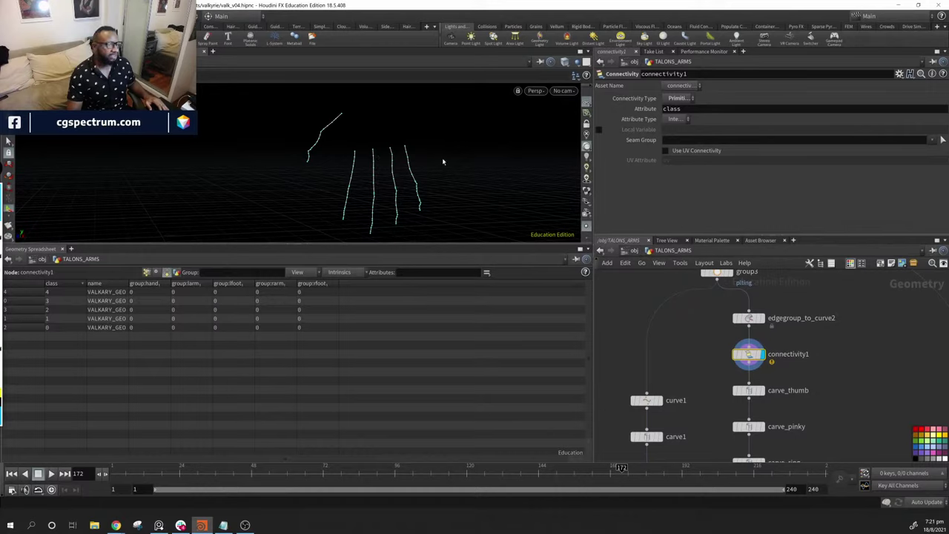
scroll(861, 382, "down", 3)
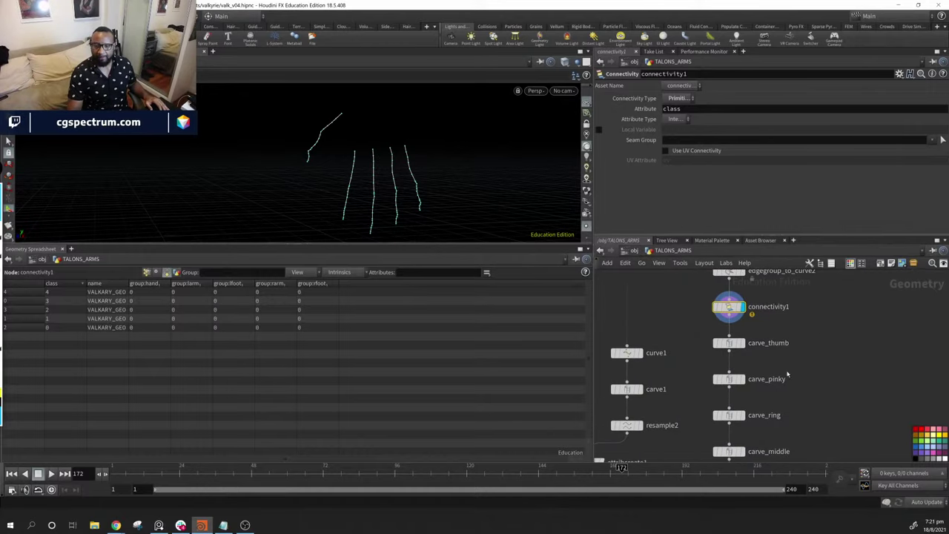
scroll(836, 352, "down", 5)
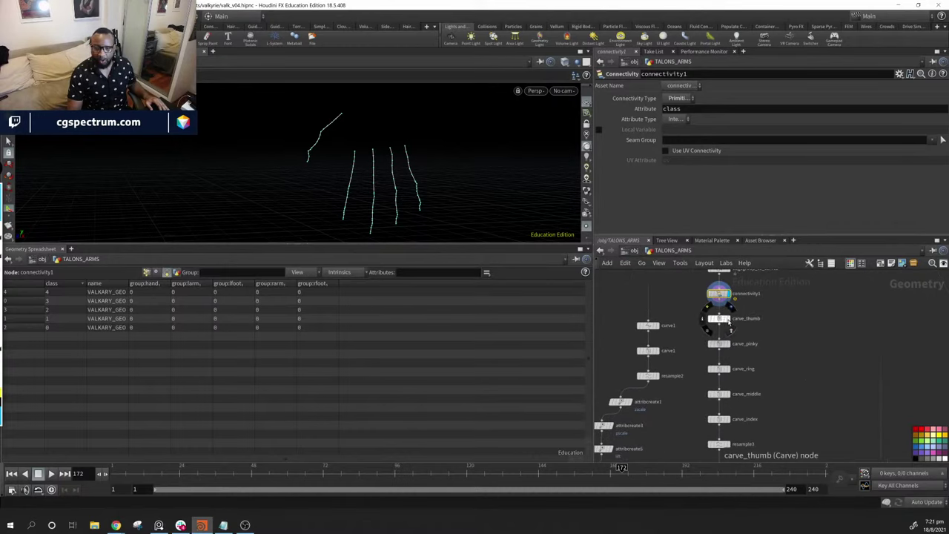
Display the carve_thumb result (class 0 curve, First U 0 to Second U 0.816) and recentre the view
left_click(729, 322)
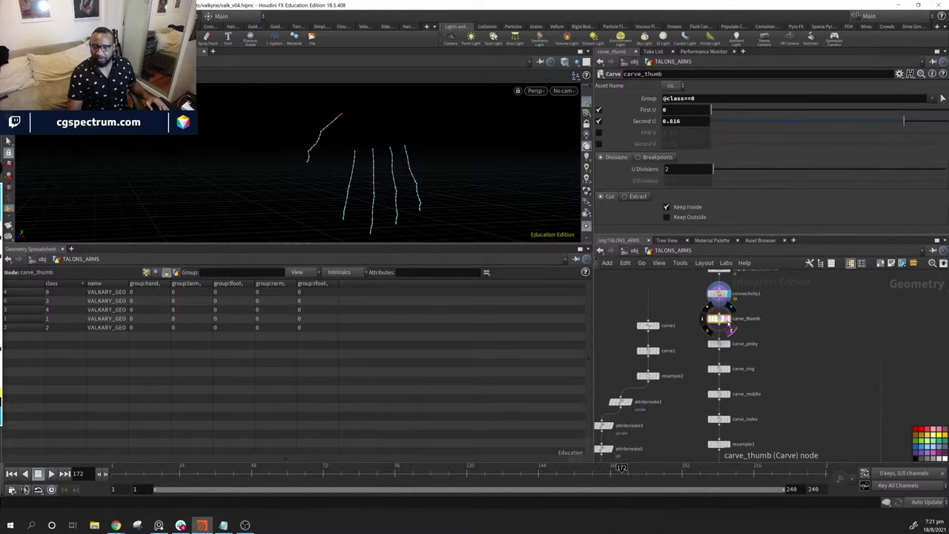
left_click(729, 320)
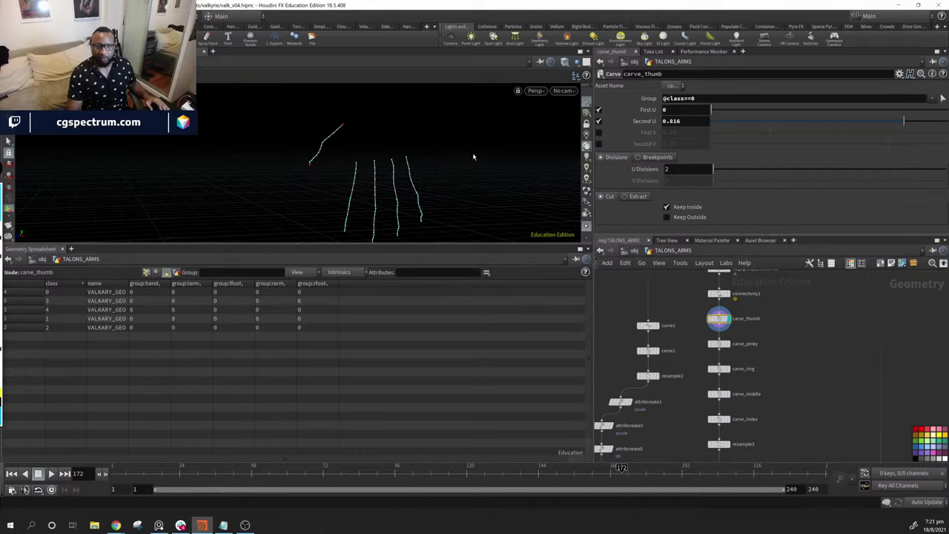
key("space")
middle_click_drag(465, 180, 473, 158)
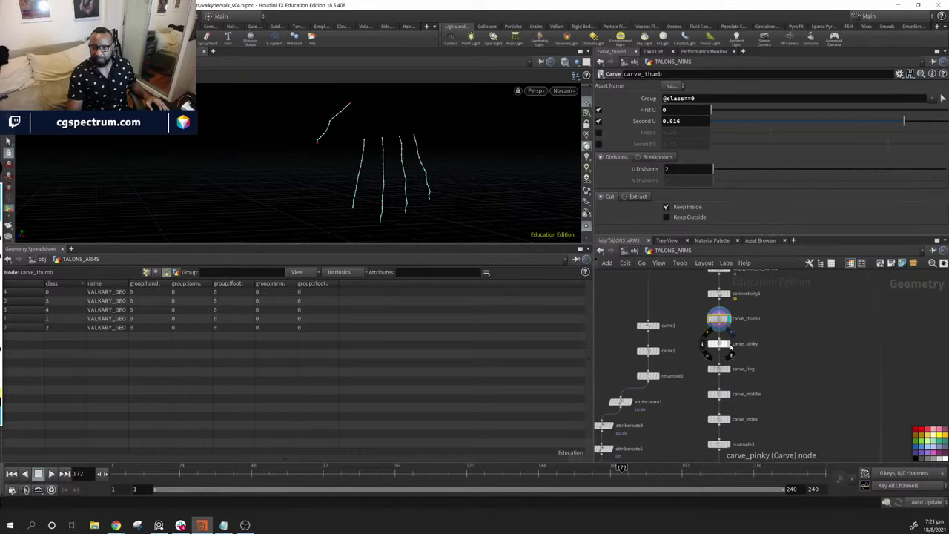
Preview carve_pinky, carve_ring, carve_middle, then carve_index in the viewport
left_click(730, 345)
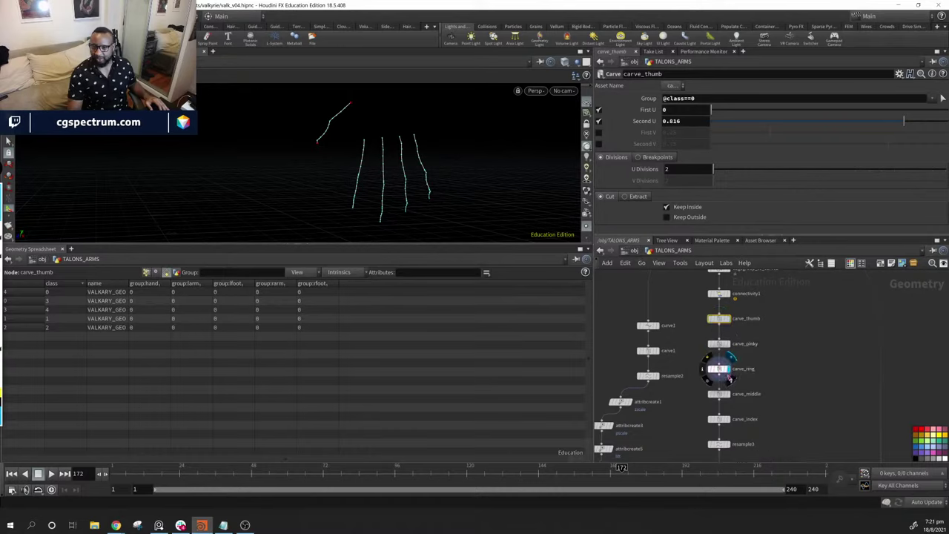
left_click(731, 370)
left_click(731, 394)
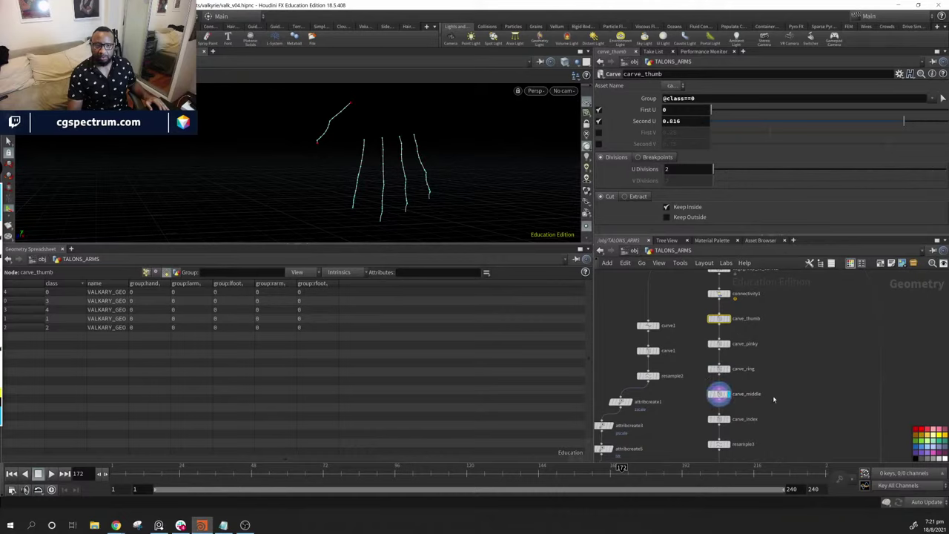
scroll(732, 389, "down", 2)
left_click(730, 371)
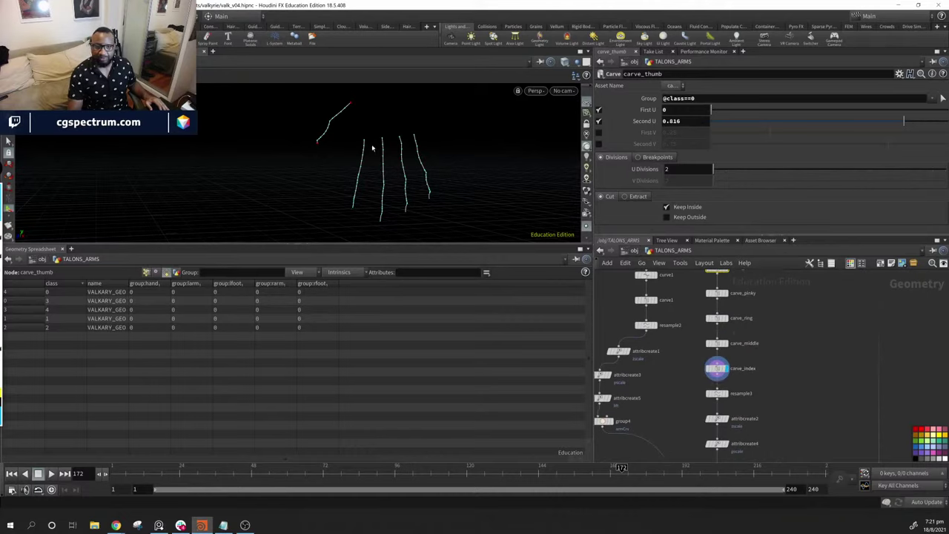
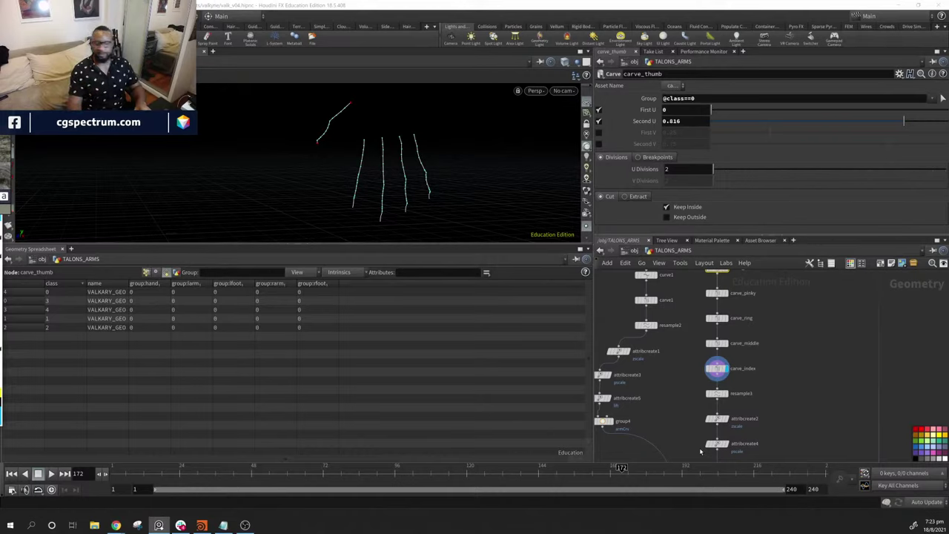
Display resample3's finger curves resampled at length 0.0077 and view its parameters
scroll(764, 393, "up", 2)
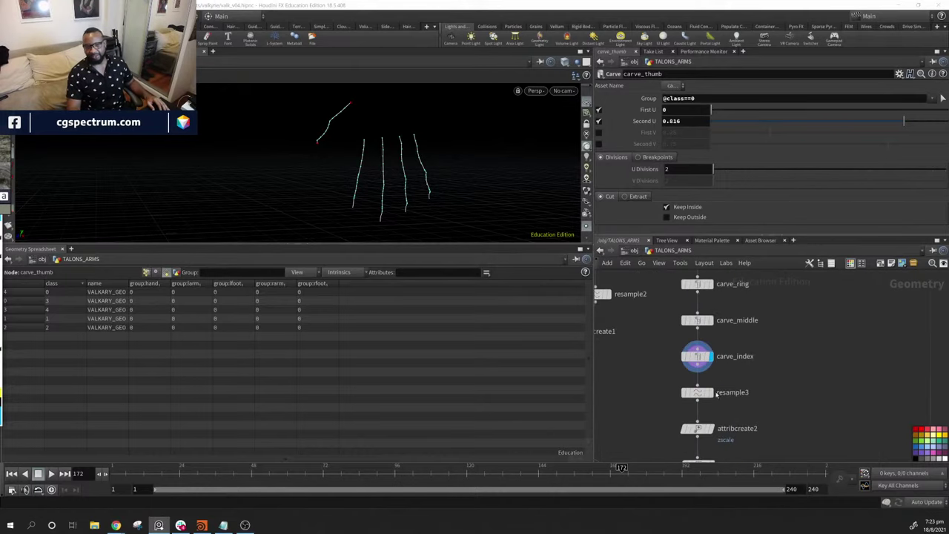
middle_click_drag(697, 349, 720, 315)
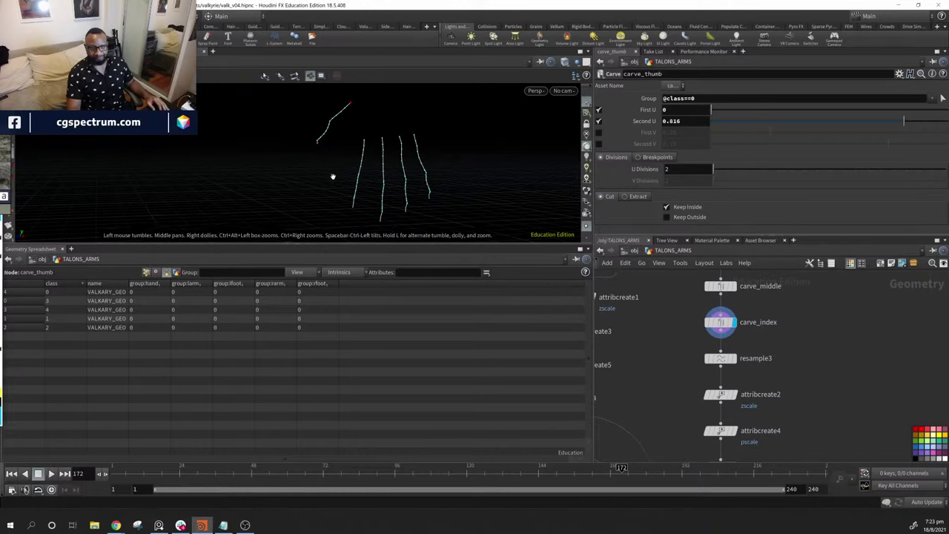
left_click_drag(329, 176, 430, 181)
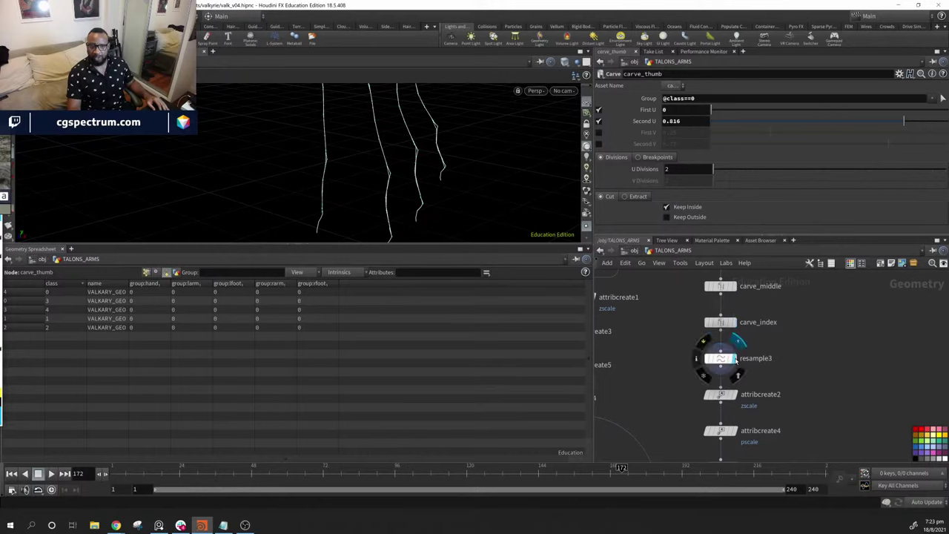
left_click(734, 358)
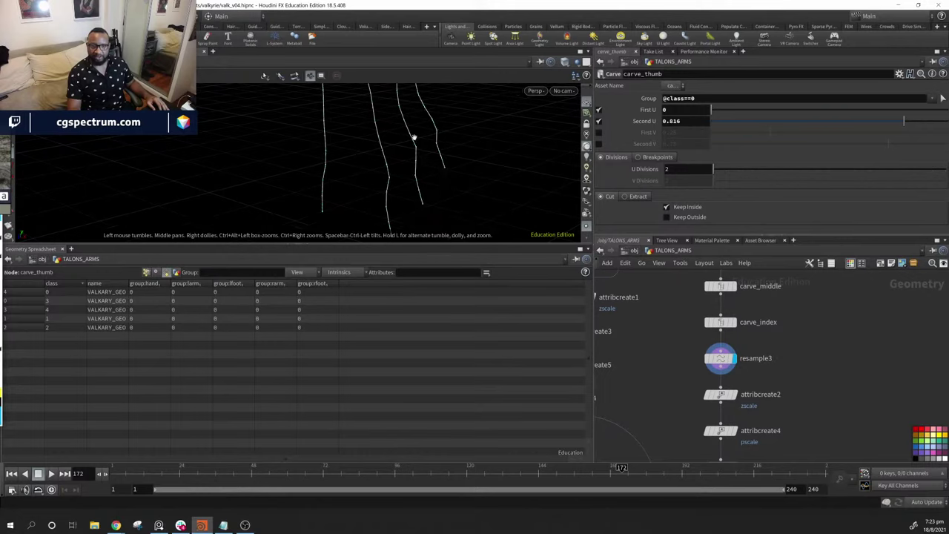
left_click_drag(415, 138, 394, 149)
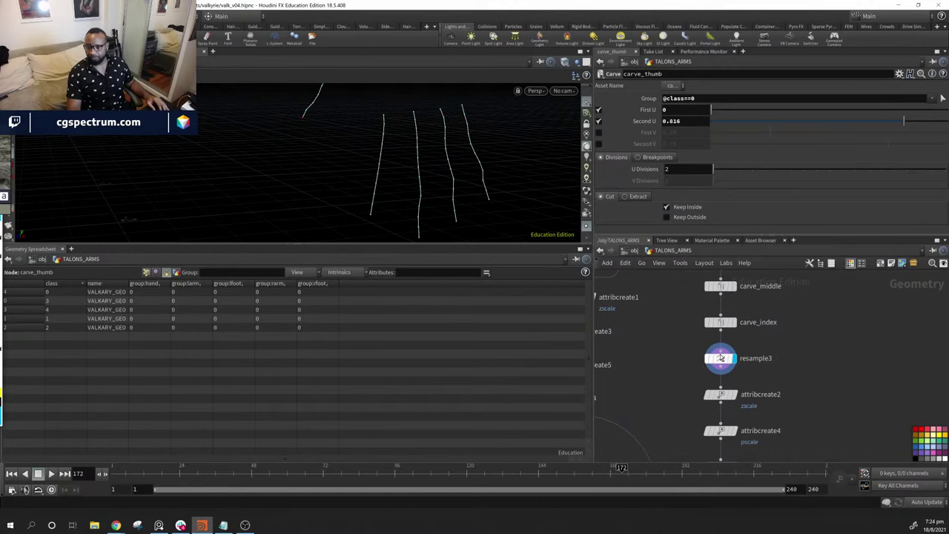
left_click(719, 358)
left_click_drag(453, 167, 391, 134)
key("Return")
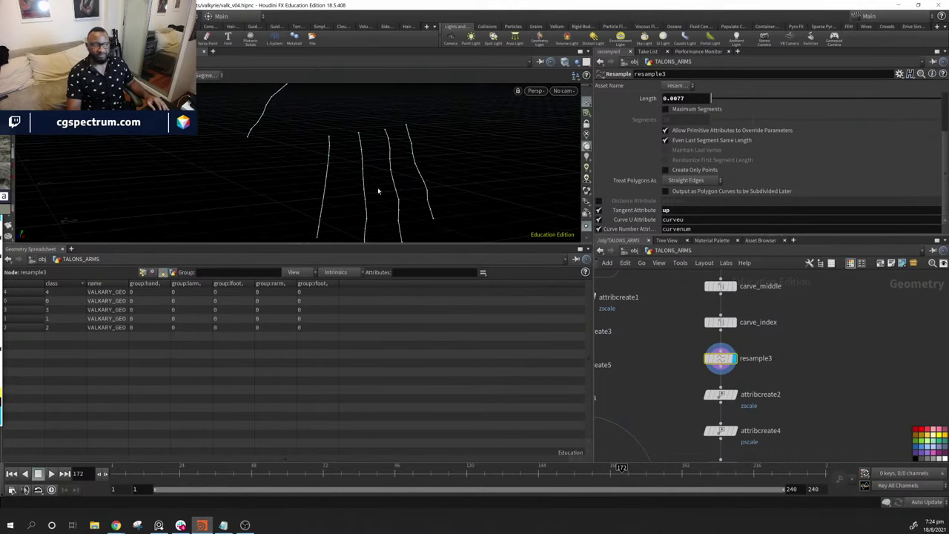
Pan the network down to bring merge3 and grid1 into view
middle_click_drag(714, 392, 734, 312)
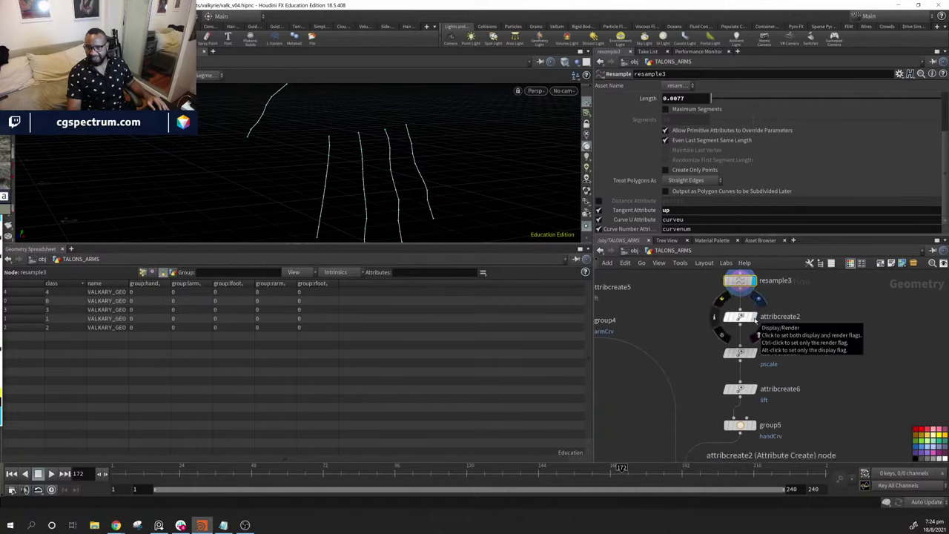
mouse_move(758, 330)
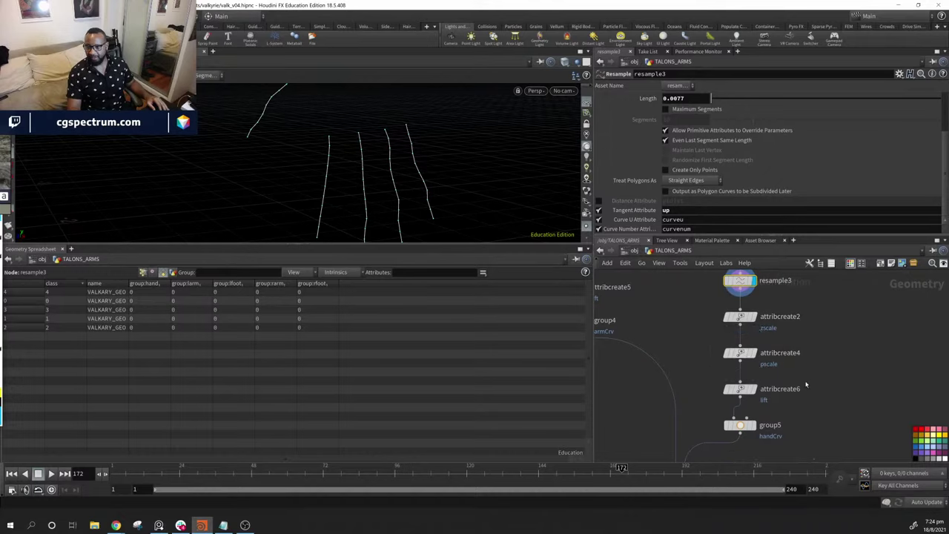
mouse_move(747, 426)
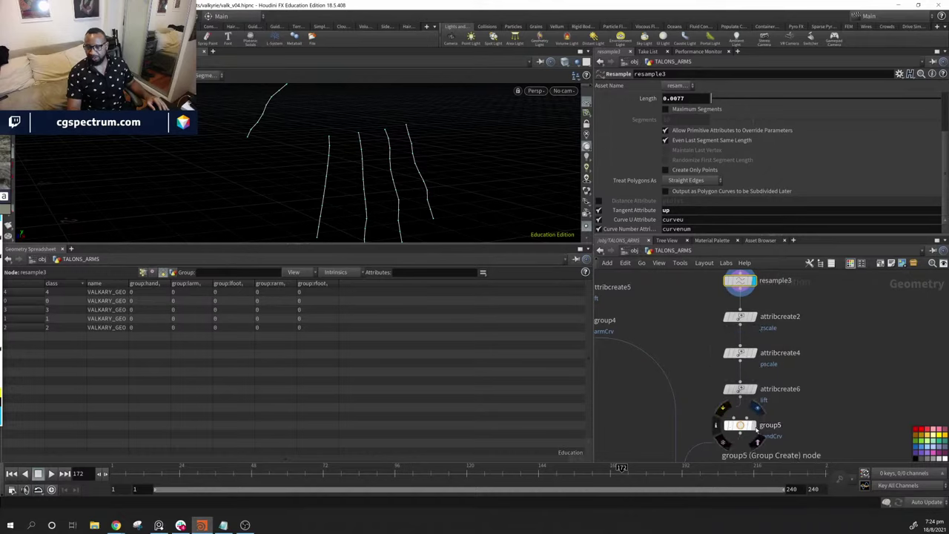
middle_click_drag(740, 426, 761, 325)
Display merge3's merged curves and orbit around them
left_click(728, 383)
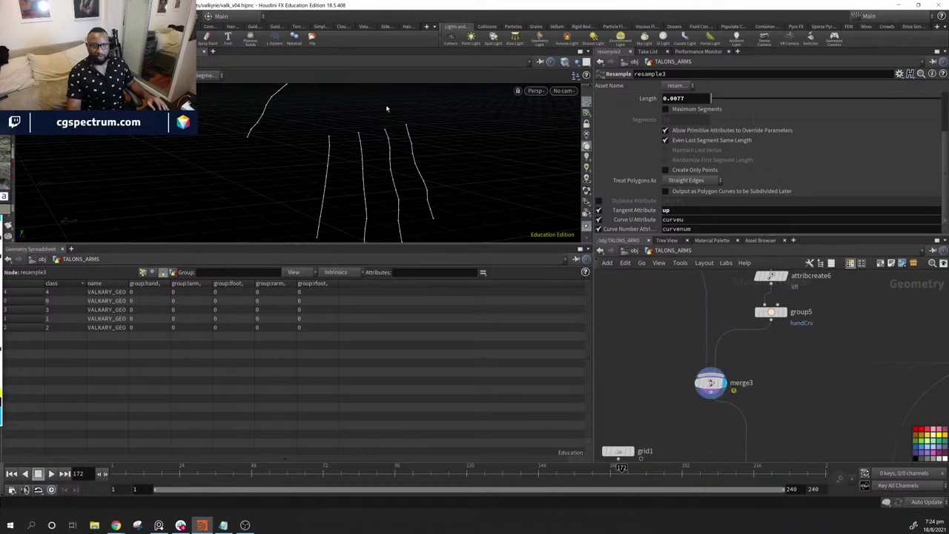
left_click_drag(427, 158, 311, 91)
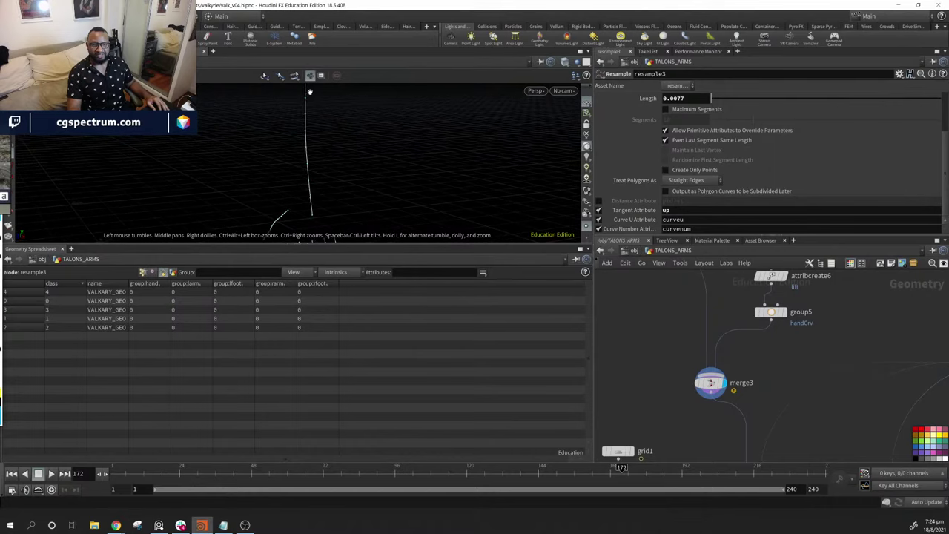
left_click_drag(310, 195, 410, 205)
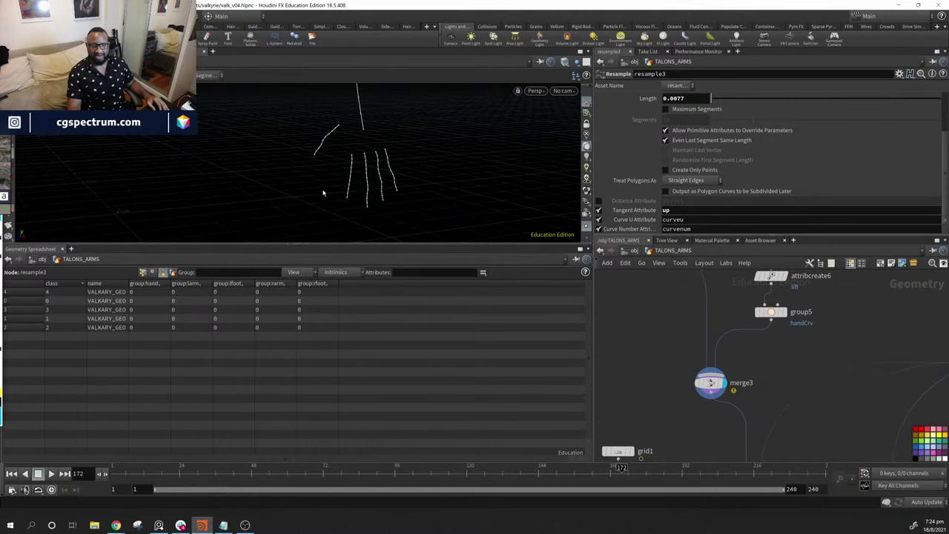
middle_click_drag(752, 360, 706, 310)
left_click_drag(386, 178, 336, 155)
Display group1's full hand mesh with finger group highlighting turned off
middle_click_drag(723, 326, 694, 301)
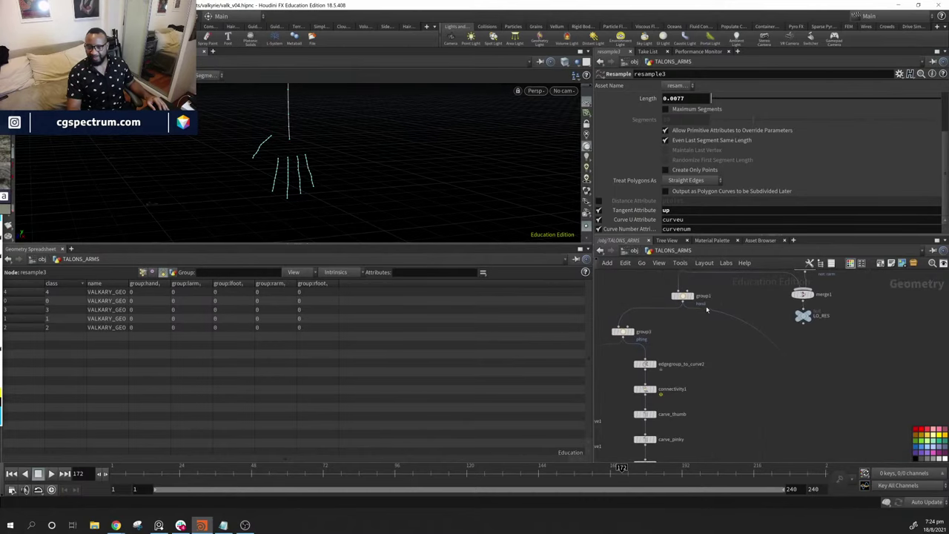
left_click(693, 299)
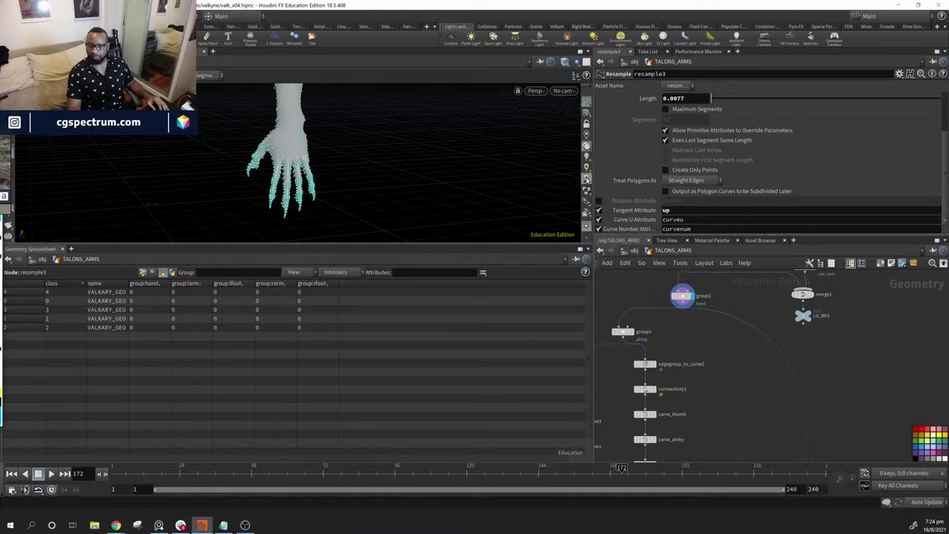
left_click(587, 163)
key("Escape")
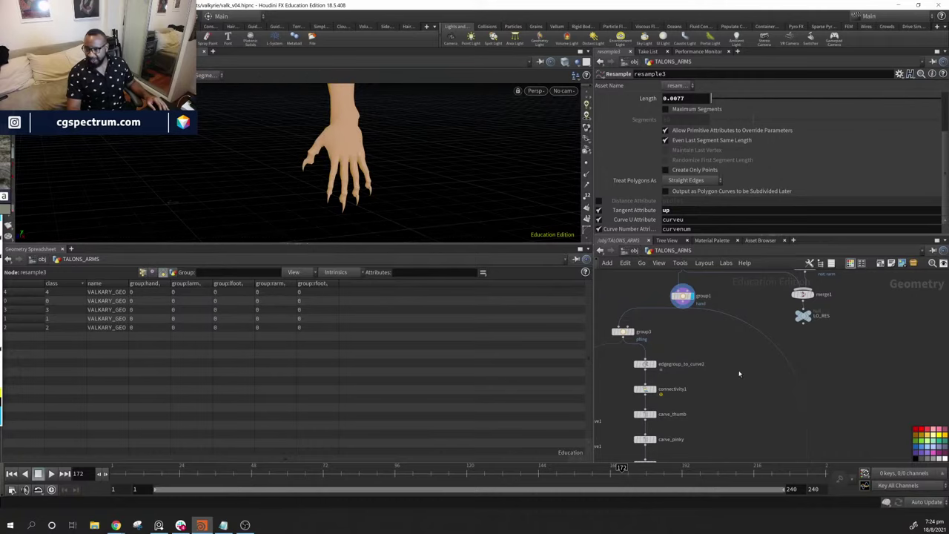
middle_click_drag(740, 373, 783, 356)
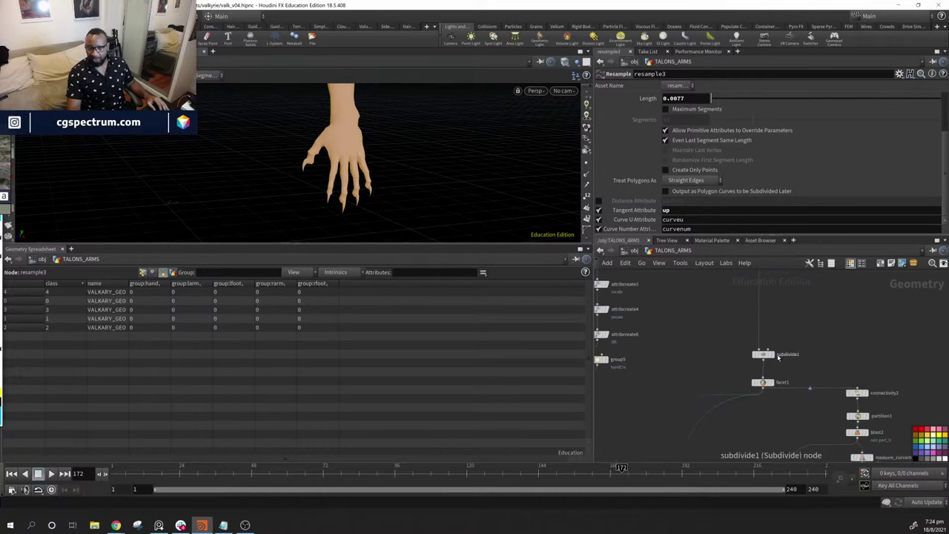
Display subdivide1's hand subdivided at depth 2 and open its settings
left_click(773, 354)
key("Return")
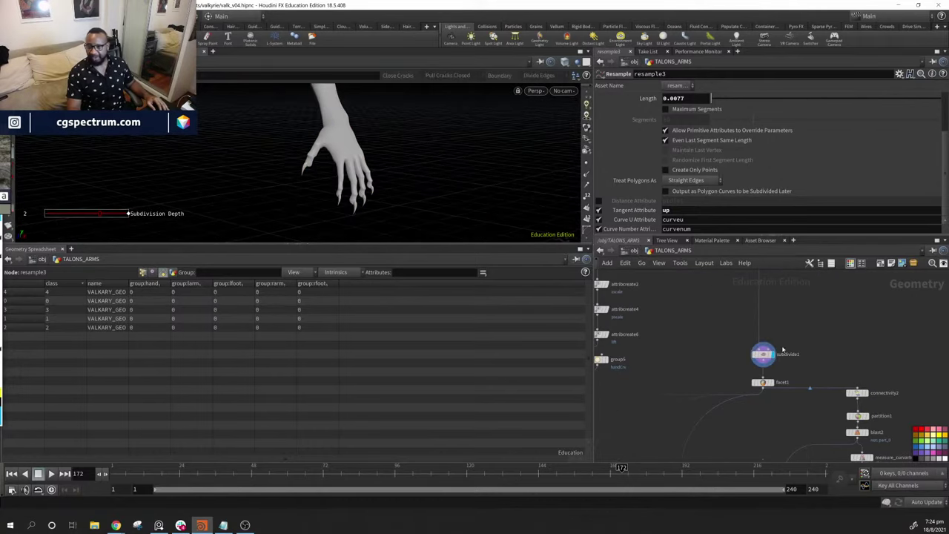
left_click(766, 355)
key("Escape")
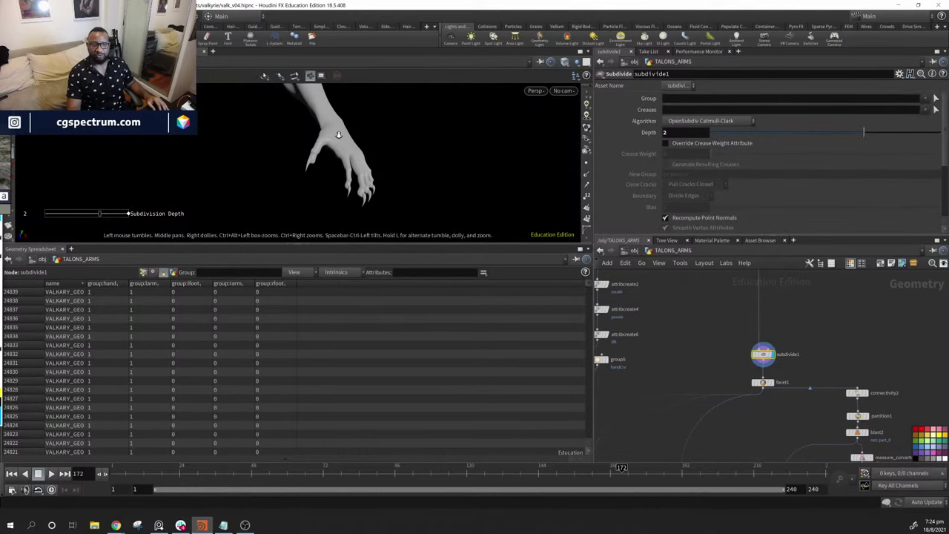
scroll(438, 146, "up", 10)
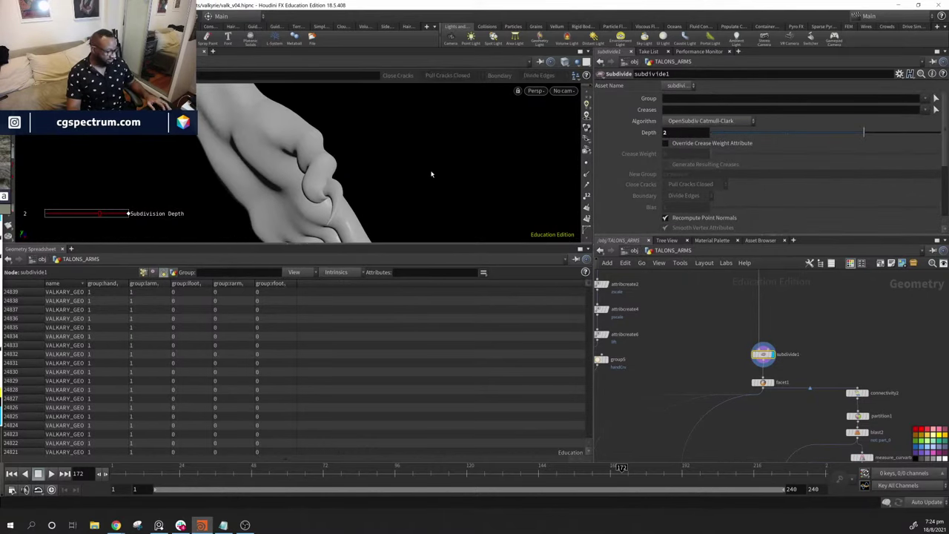
Switch to wireframe-on-shaded and orbit around the subdivided hand
key("shift+w")
mouse_move(369, 185)
left_mouse_down()
mouse_move(269, 204)
mouse_move(396, 182)
left_mouse_up()
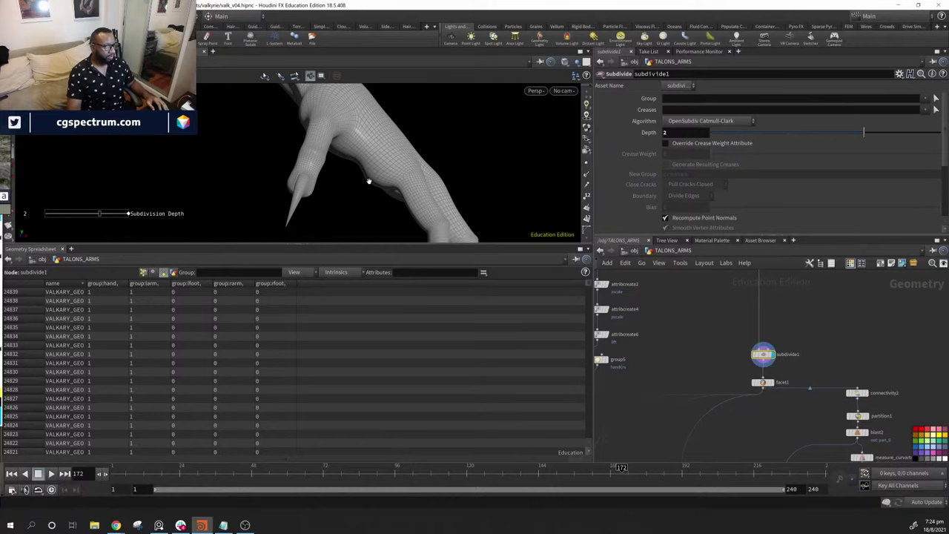
left_click_drag(458, 196, 392, 201)
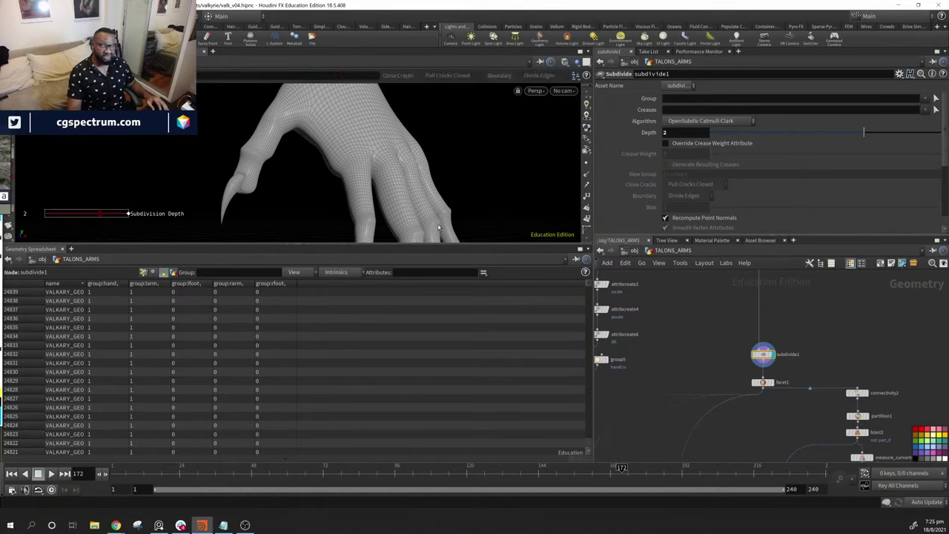
left_click_drag(424, 200, 327, 199)
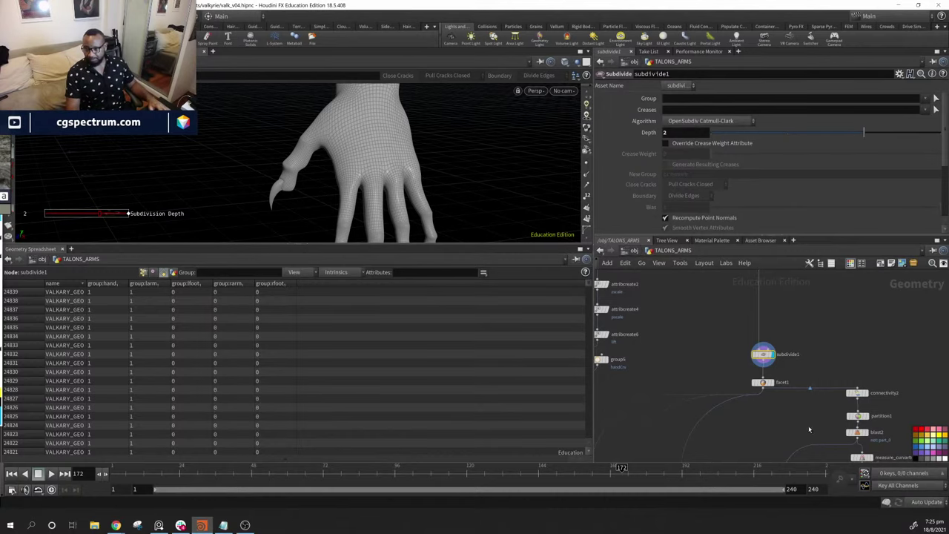
scroll(763, 417, "down", 2)
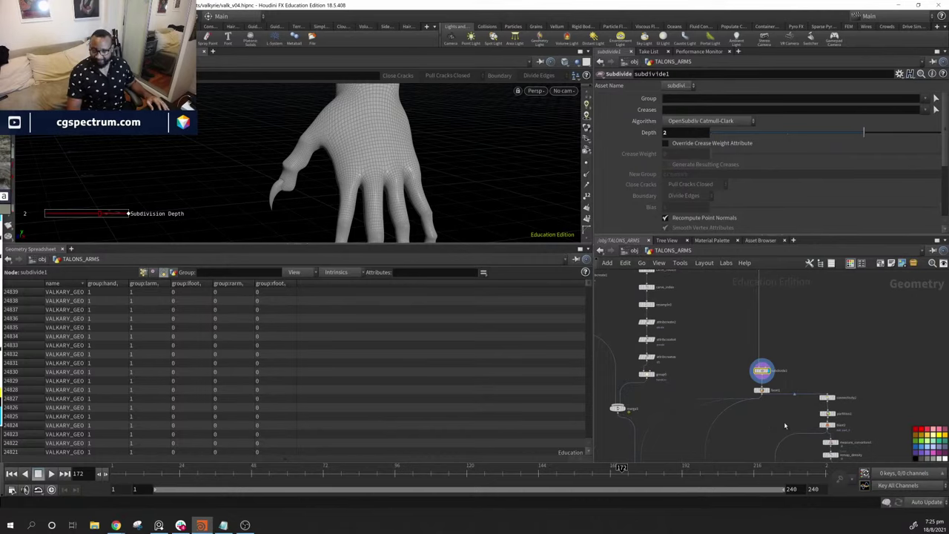
middle_click_drag(786, 425, 794, 361)
scroll(756, 366, "up", 2)
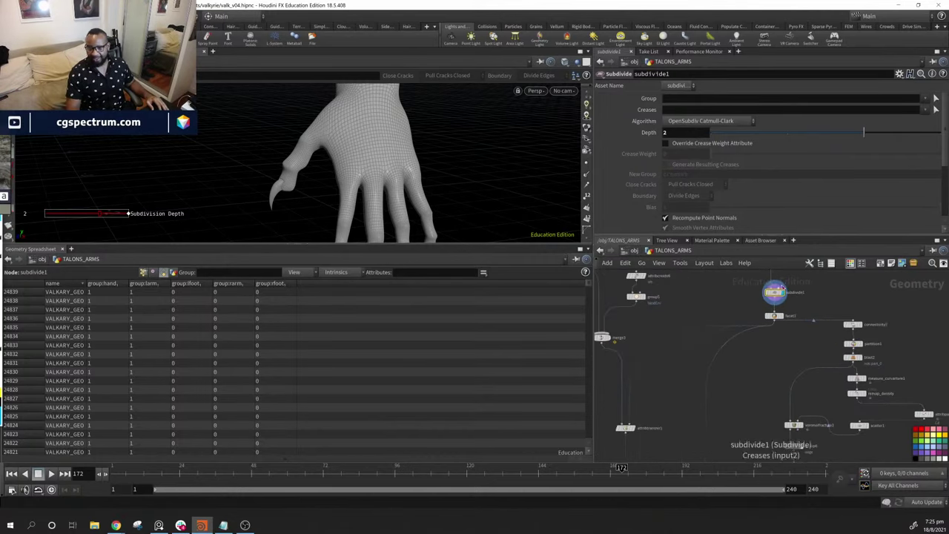
mouse_move(405, 177)
left_mouse_down()
mouse_move(458, 184)
mouse_move(485, 142)
mouse_move(488, 206)
mouse_move(450, 159)
mouse_move(409, 180)
left_mouse_up()
key("Return")
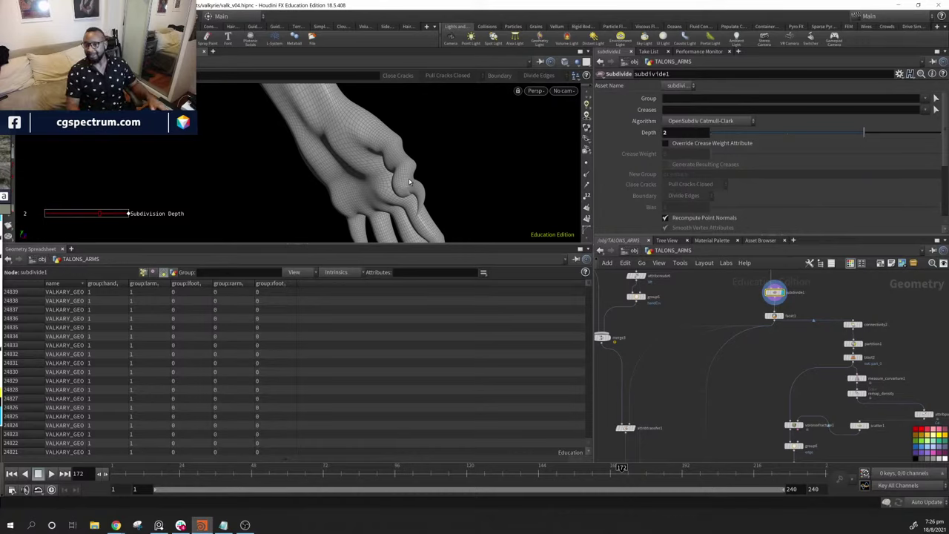
key("Escape")
left_click_drag(390, 143, 438, 212)
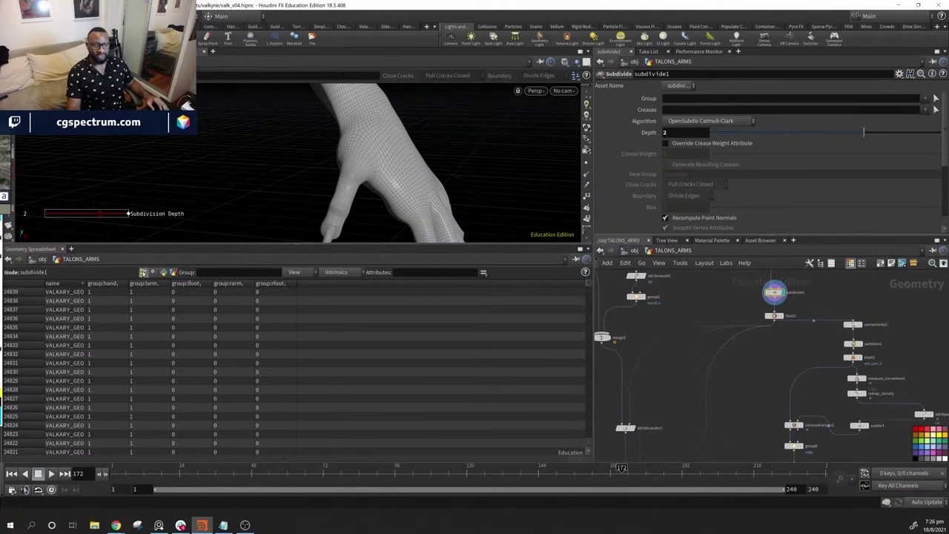
List point positions in the Geometry Spreadsheet and orbit until the forearm stands upright
left_click(143, 272)
key("space")
left_click_drag(311, 149, 385, 181)
left_click_drag(449, 182, 443, 155)
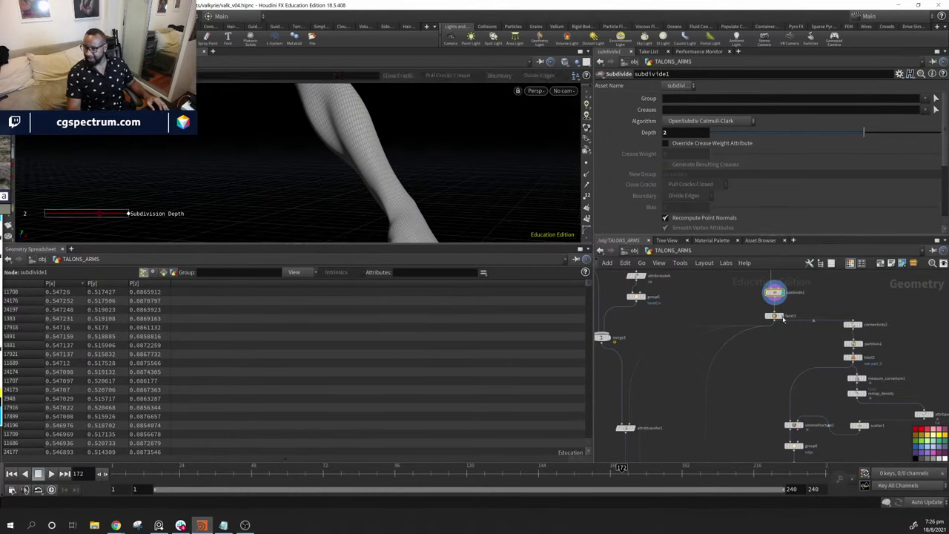
Display facet1 and briefly show the normals on the arm
left_click(779, 316)
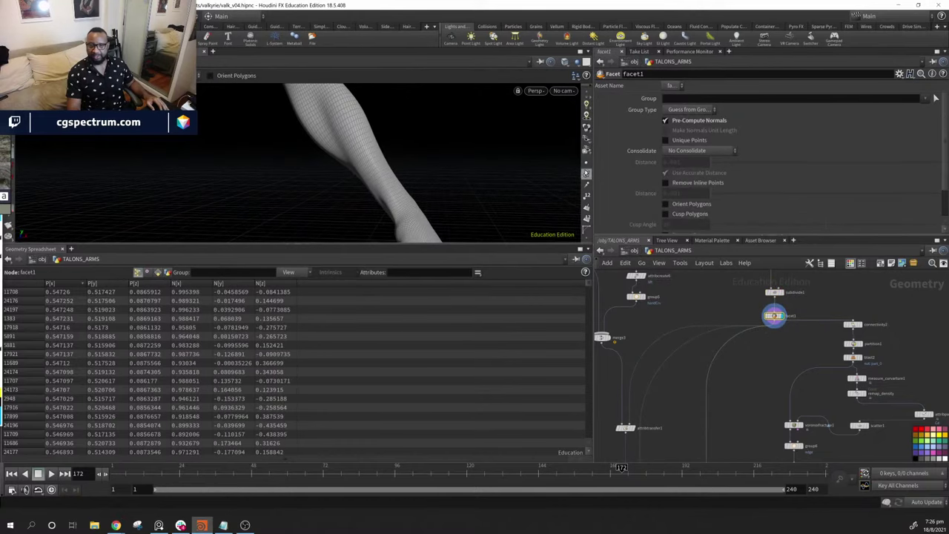
left_click(586, 175)
left_click_drag(548, 176, 489, 173)
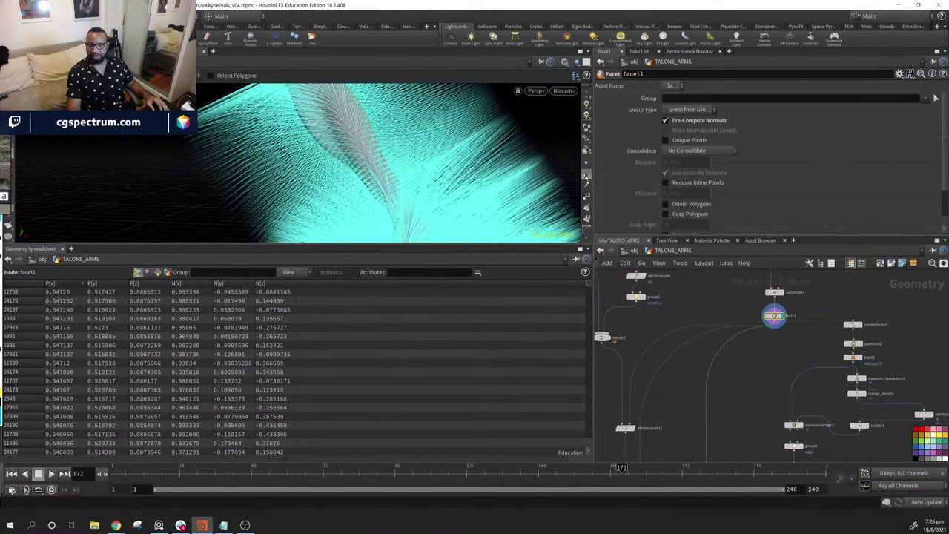
left_click(587, 175)
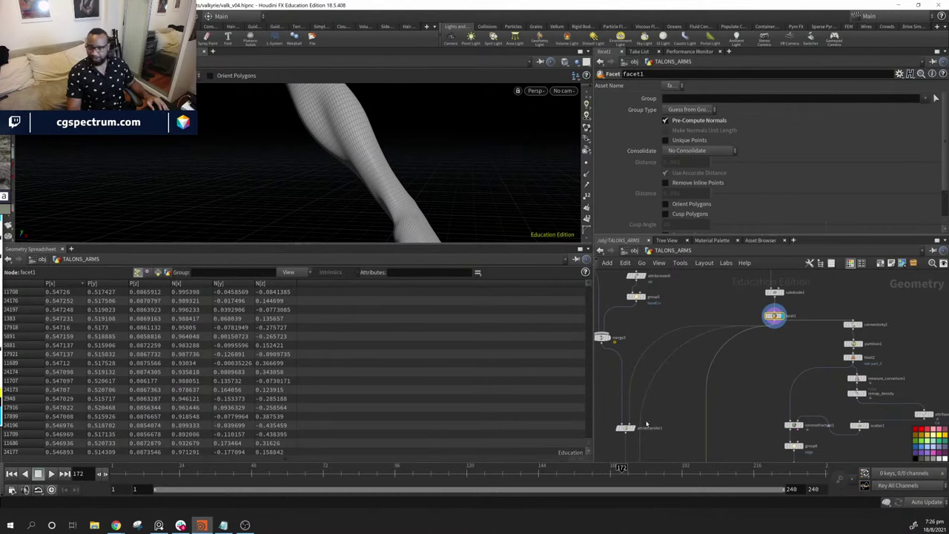
Display merge3's claw curves and orbit to re-angle them
middle_click_drag(640, 390, 673, 366)
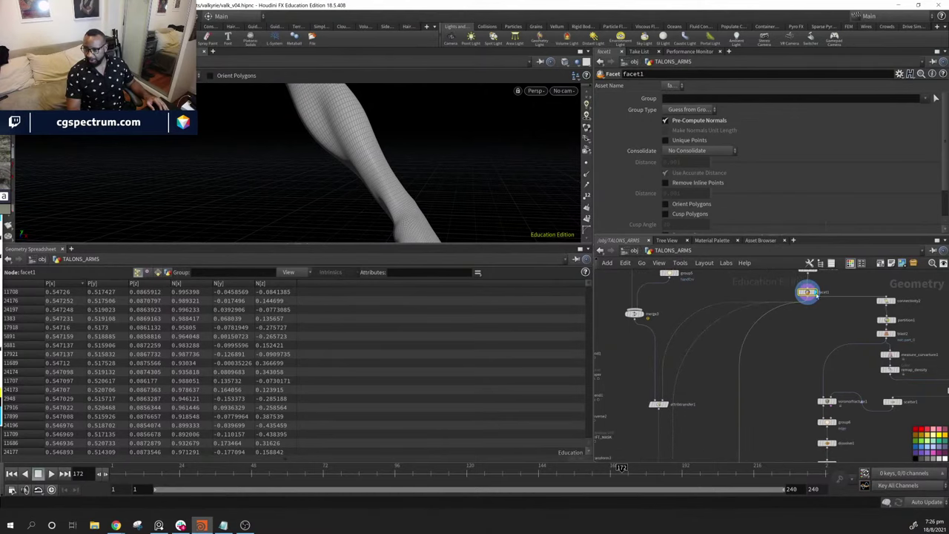
left_click(642, 314)
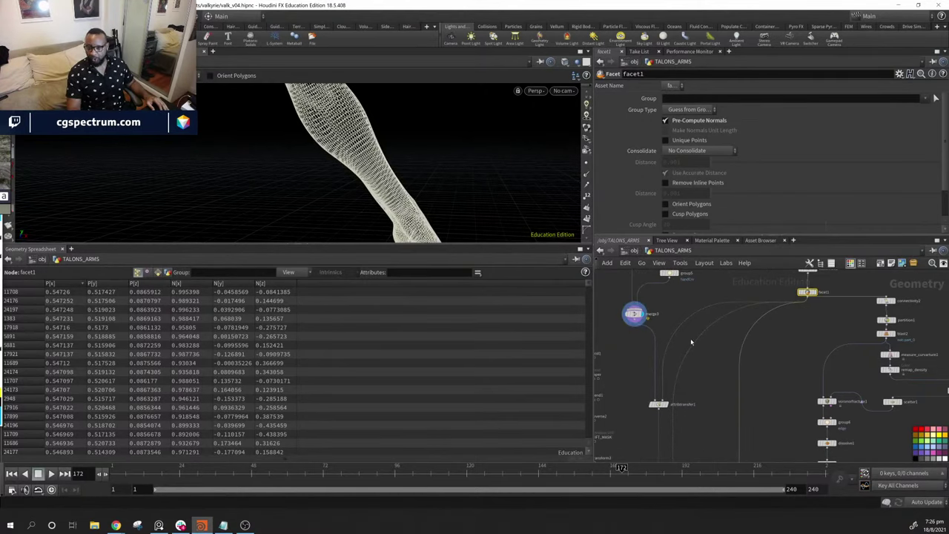
left_click_drag(415, 193, 445, 178)
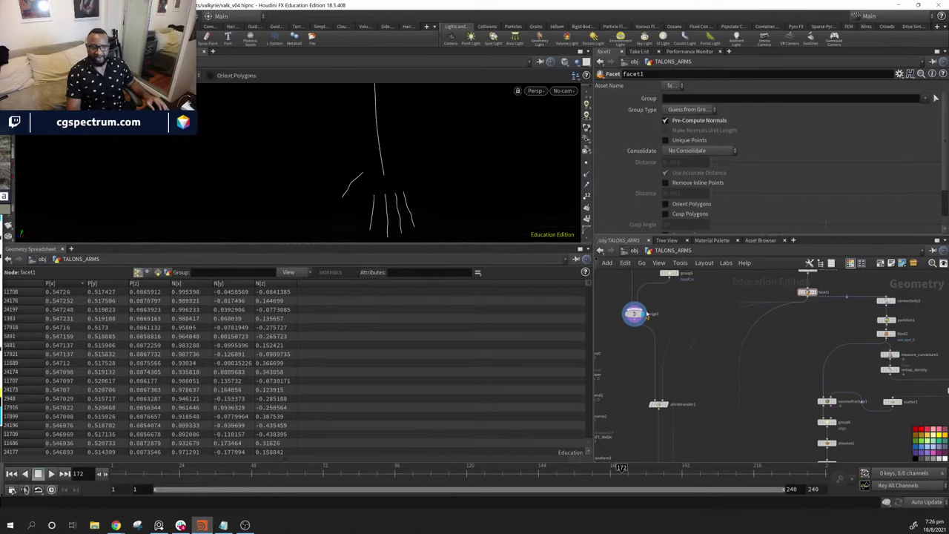
left_click(623, 310)
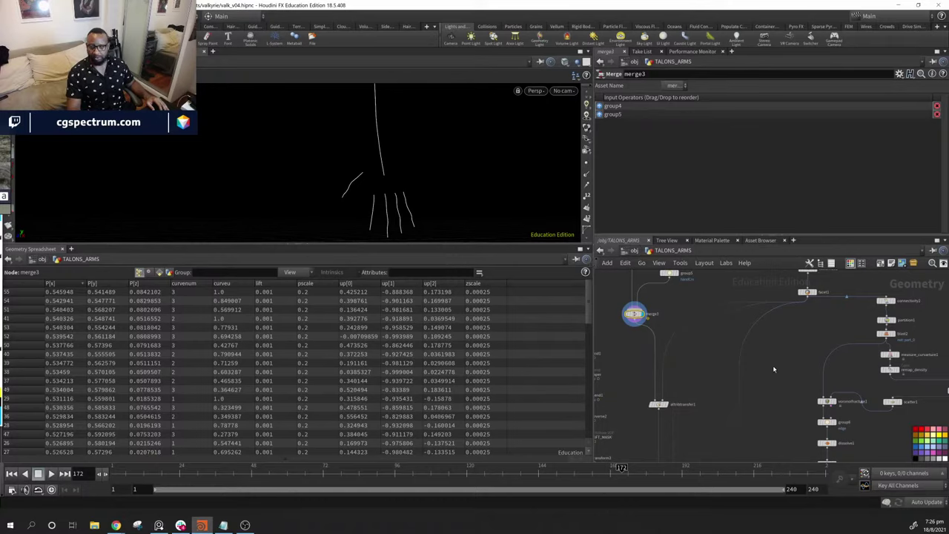
left_click_drag(245, 192, 440, 175)
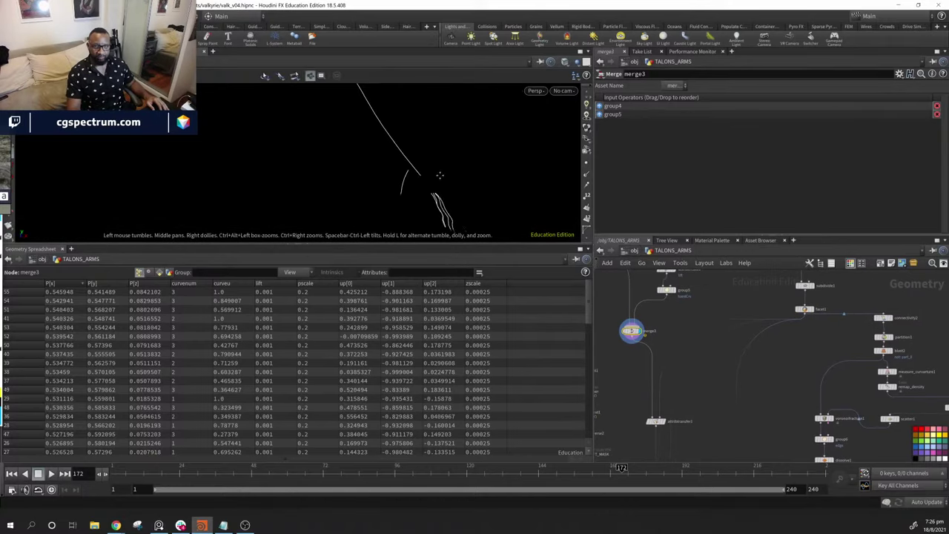
middle_click_drag(439, 175, 384, 199)
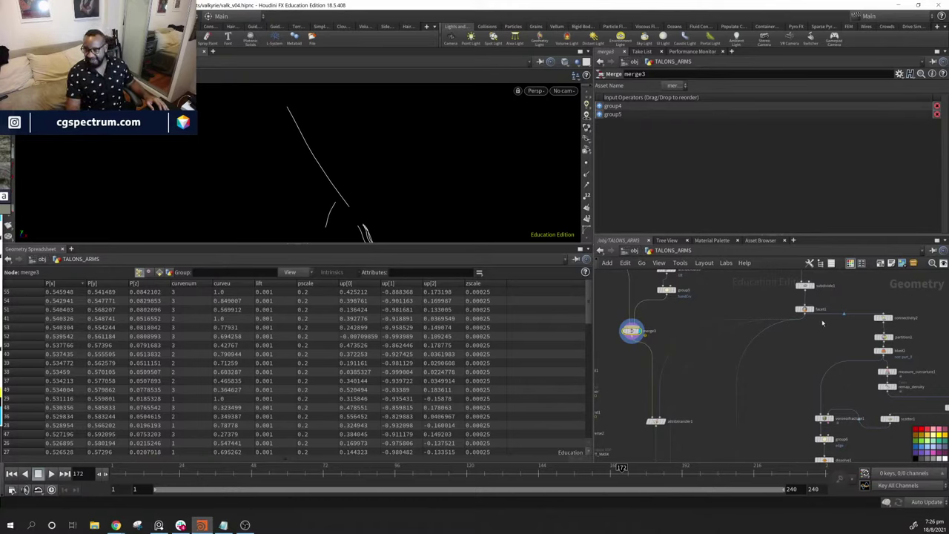
Step from facet1 to attribtransfer1's curves carrying transferred normals and orbit around them
left_click(814, 308)
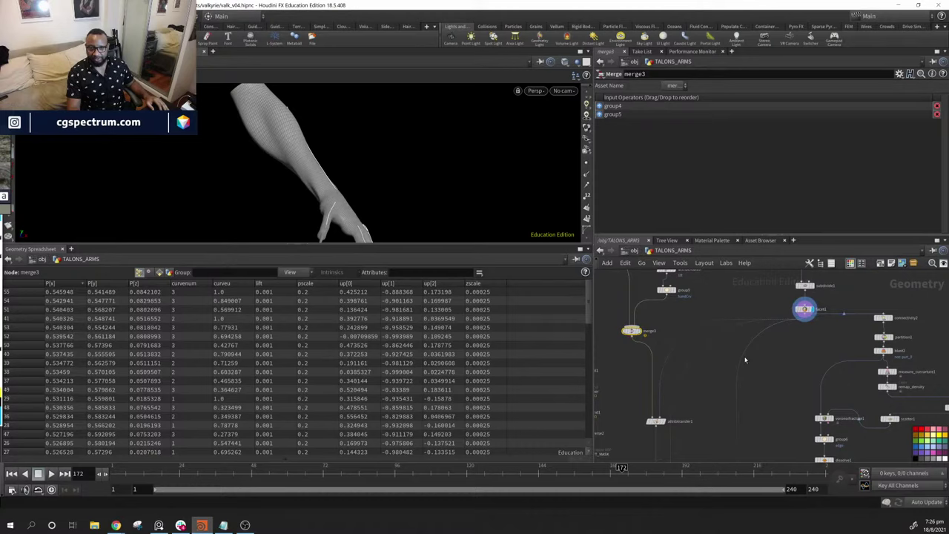
left_click(803, 309)
left_click(667, 422)
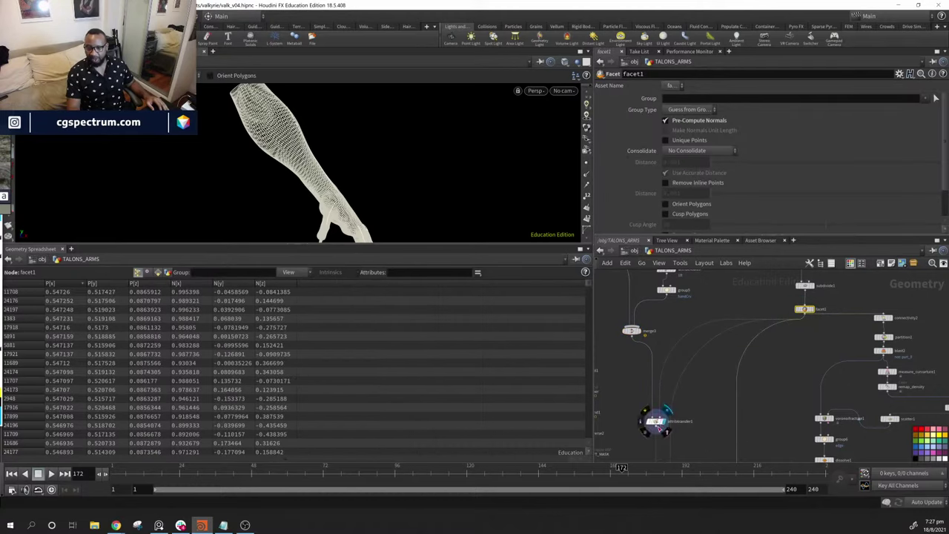
left_click(718, 397)
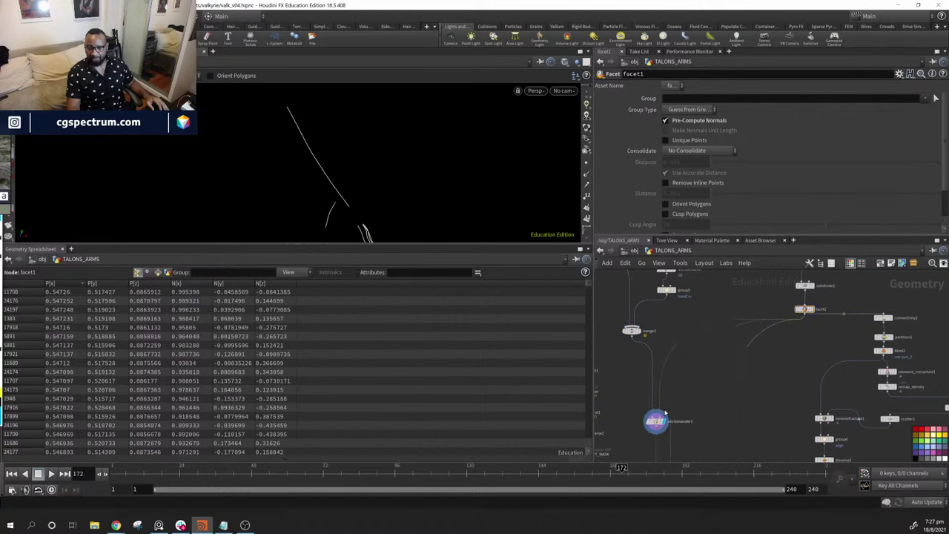
left_click_drag(411, 163, 299, 172)
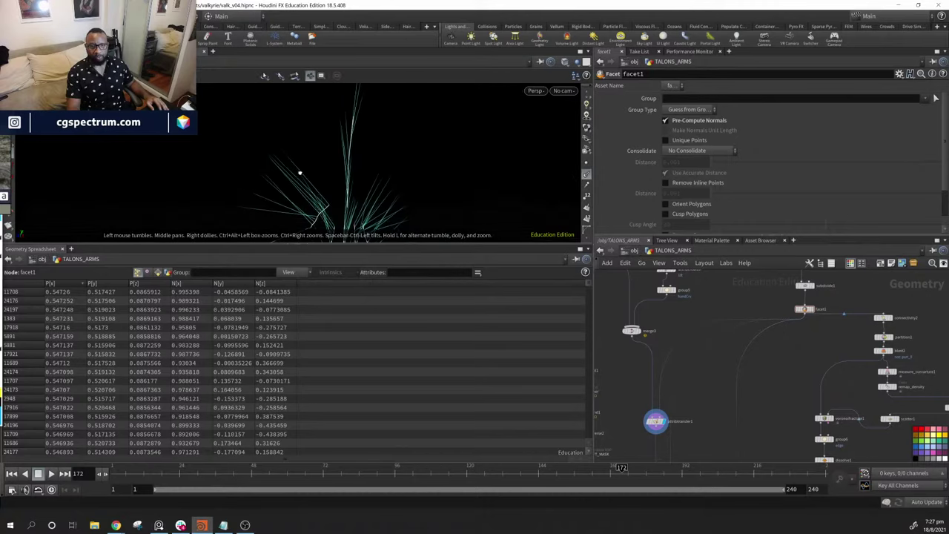
middle_click_drag(805, 301, 790, 315)
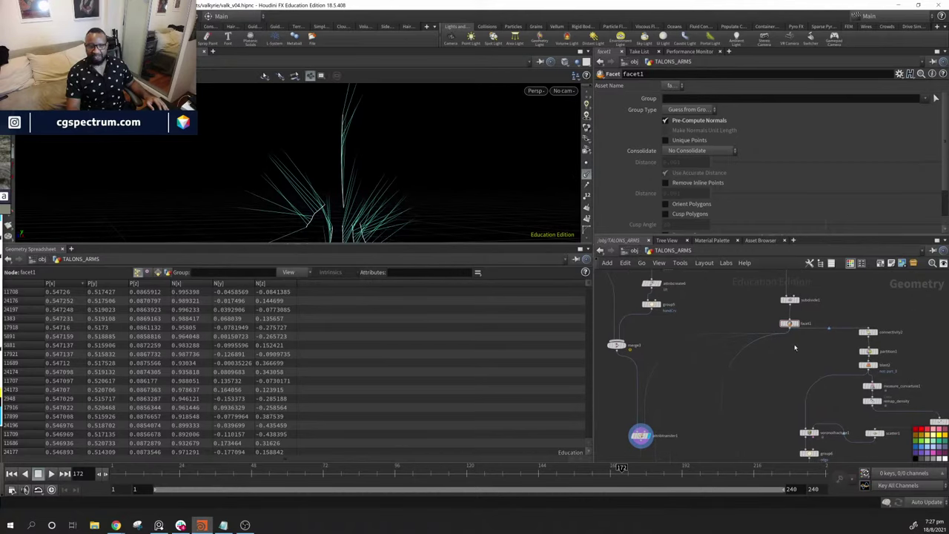
left_click_drag(371, 136, 332, 214)
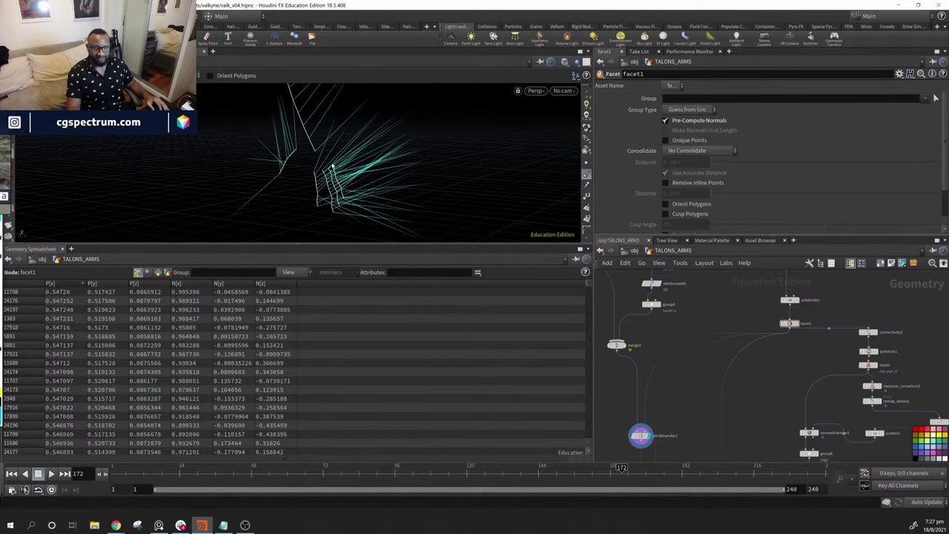
left_click_drag(305, 153, 286, 107)
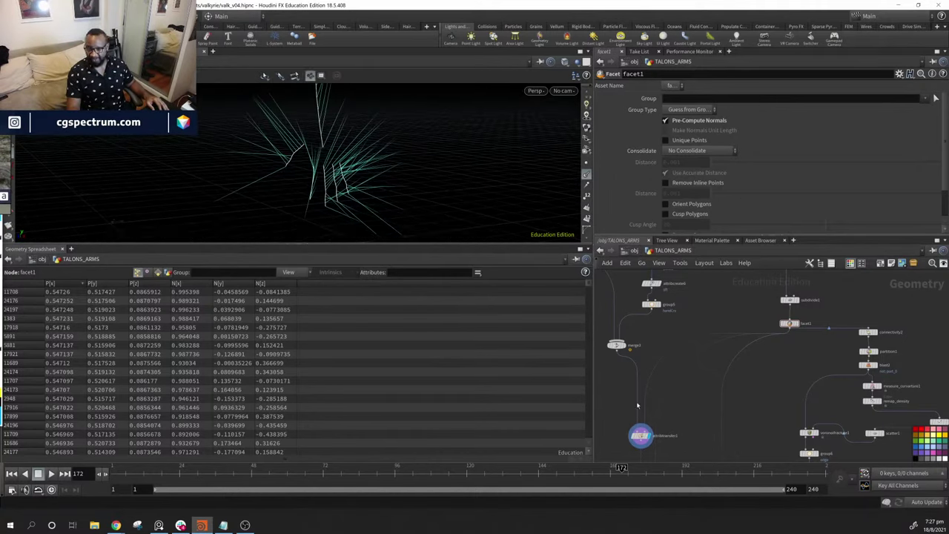
Select attribtransfer1 to inspect its N, up, pscale 0.2 and zscale 0.00025 point values
middle_click_drag(636, 402, 662, 314)
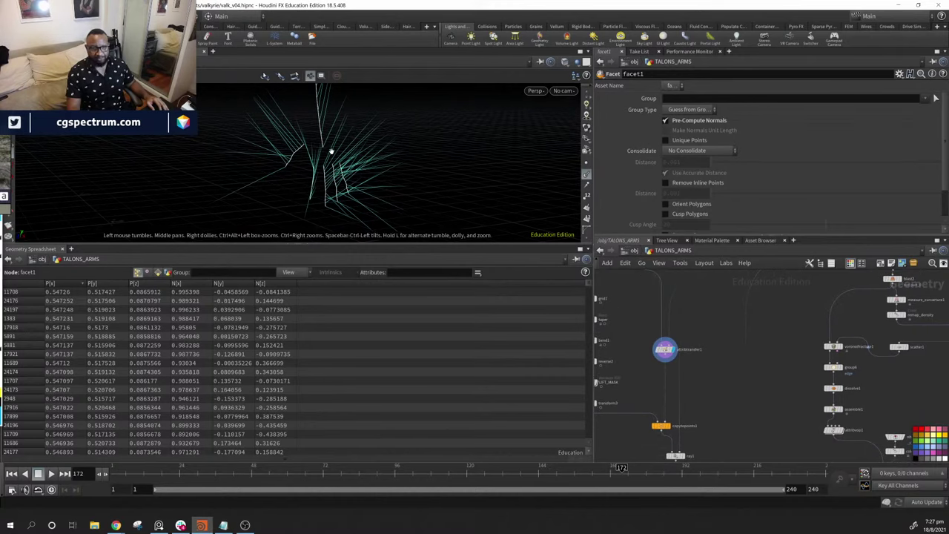
left_click_drag(329, 148, 383, 152)
left_click(666, 349)
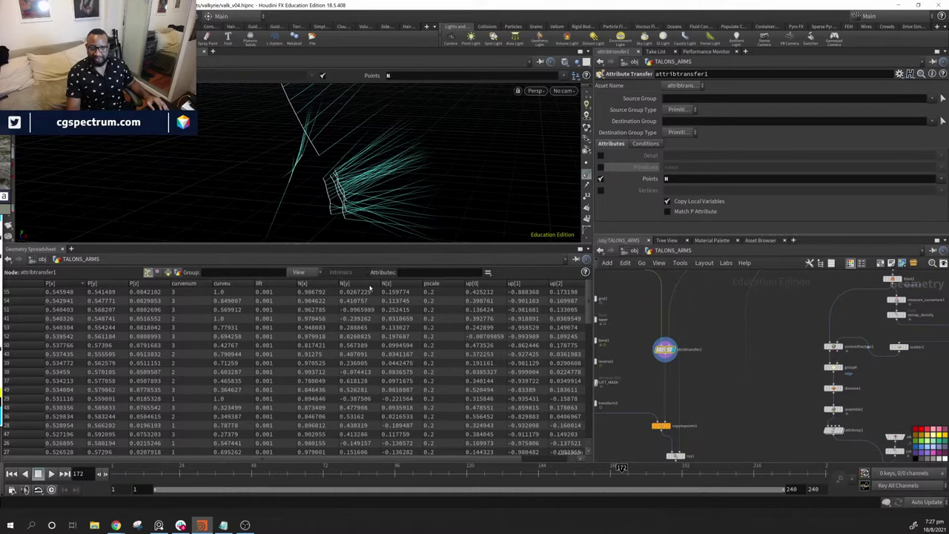
mouse_move(667, 427)
left_click_drag(478, 461, 552, 462)
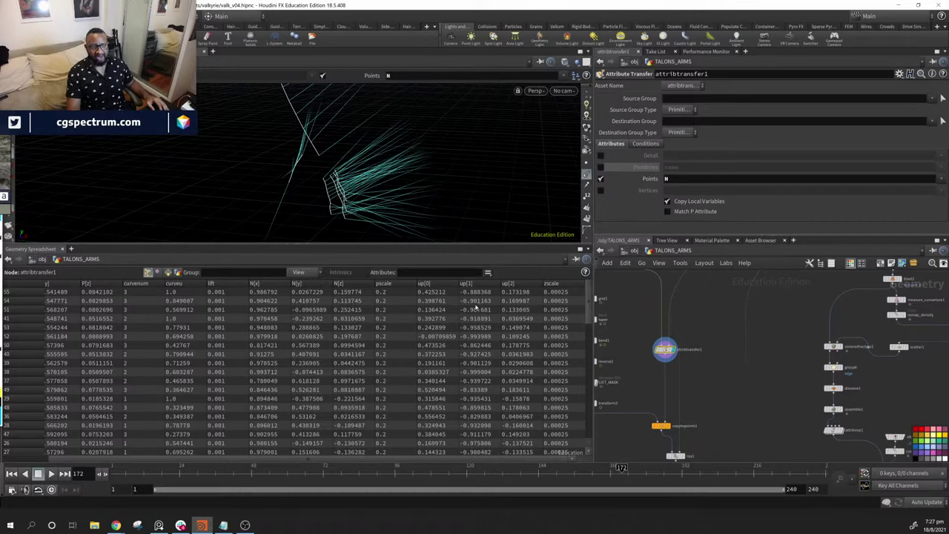
key("Escape")
left_click_drag(390, 174, 341, 193)
Enable the 'up' vector visualizer and orbit to inspect the curves' up vectors
key("s")
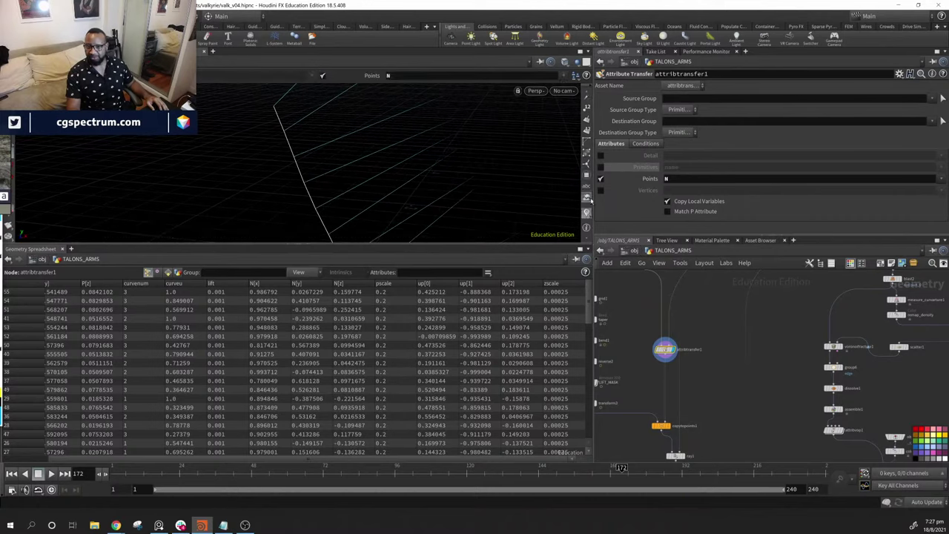
left_click(588, 216)
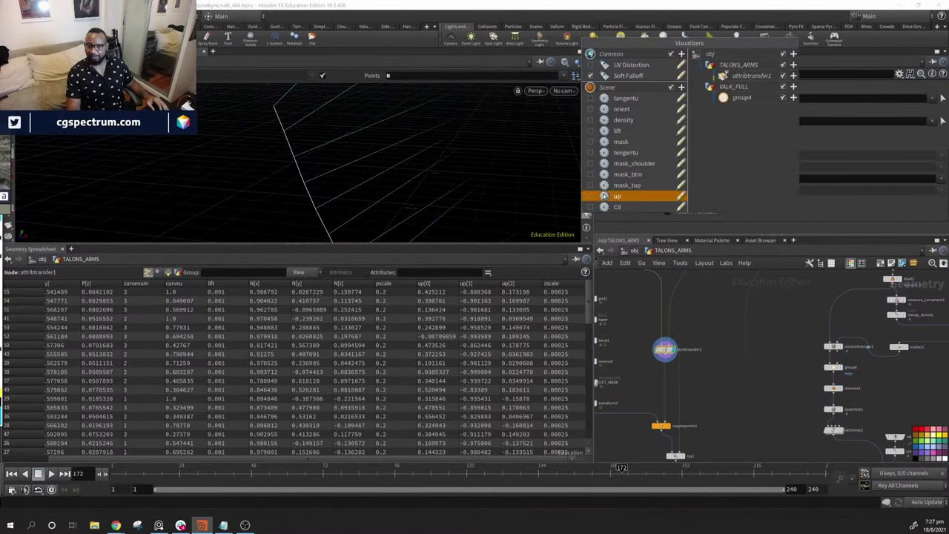
left_click(590, 197)
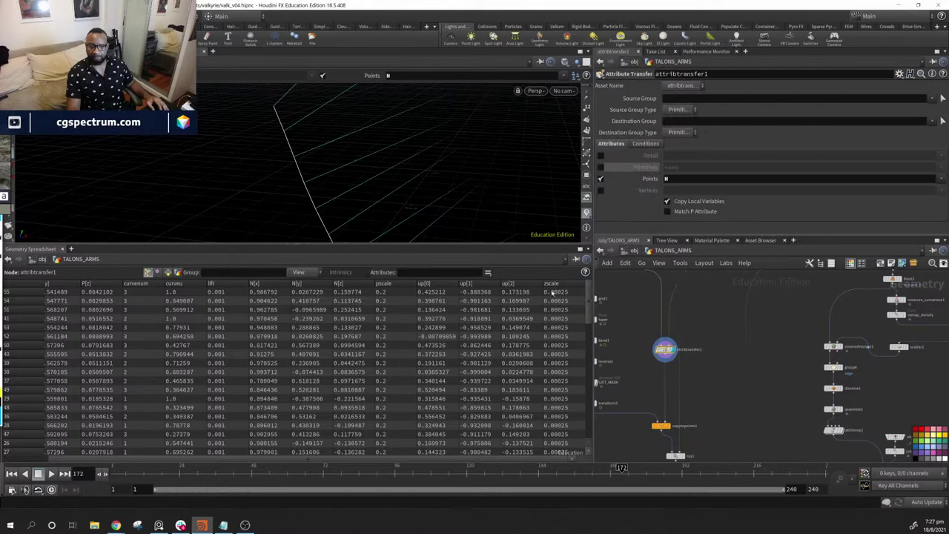
left_click_drag(253, 161, 548, 200)
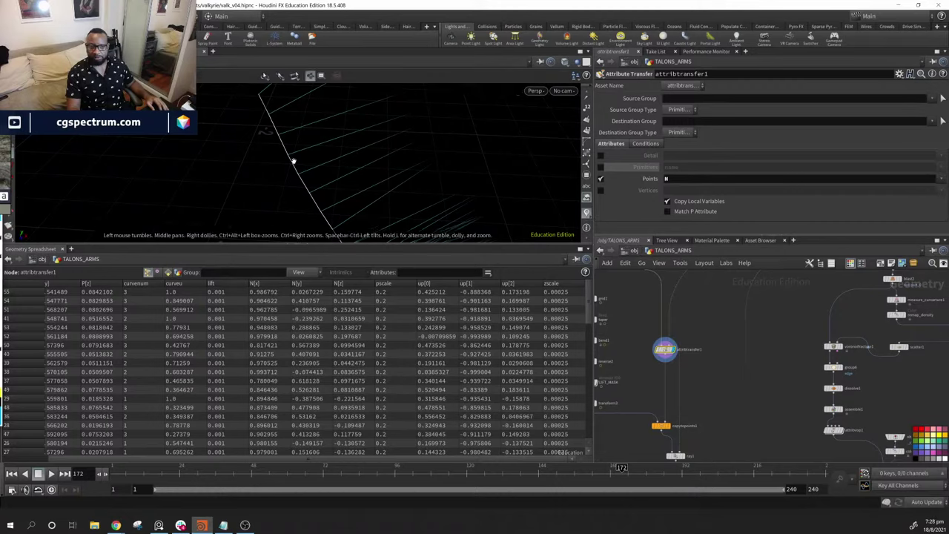
mouse_move(292, 159)
left_mouse_down()
mouse_move(315, 169)
mouse_move(290, 146)
mouse_move(328, 178)
mouse_move(297, 171)
left_mouse_up()
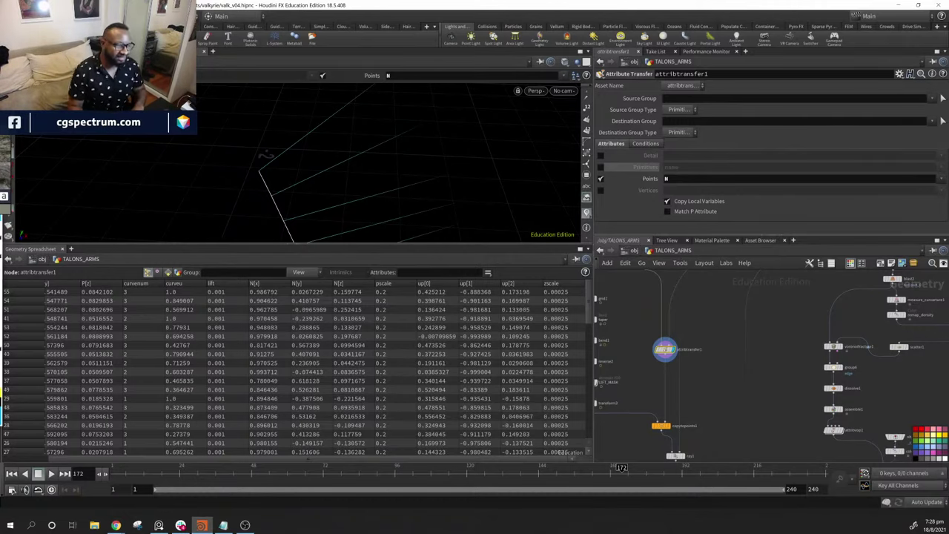
key("alt+Tab")
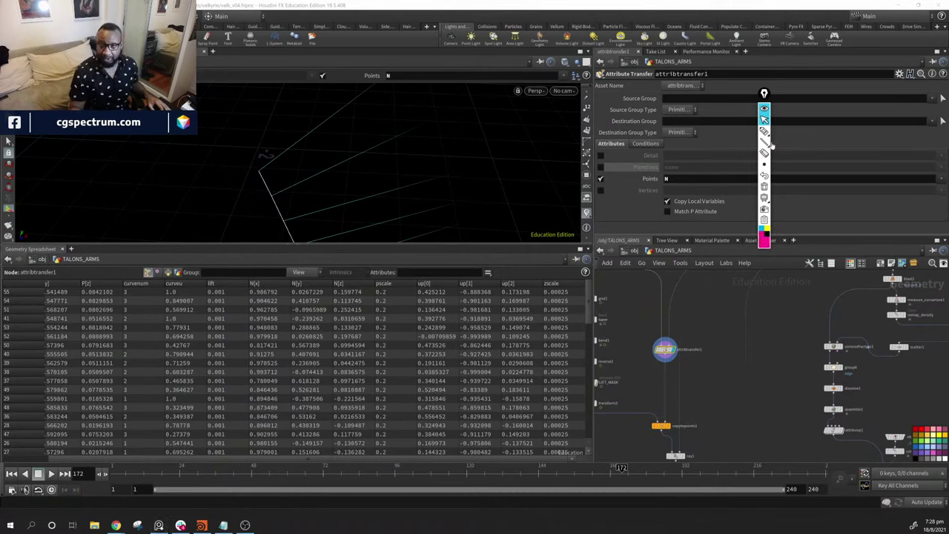
mouse_move(766, 142)
left_click(798, 143)
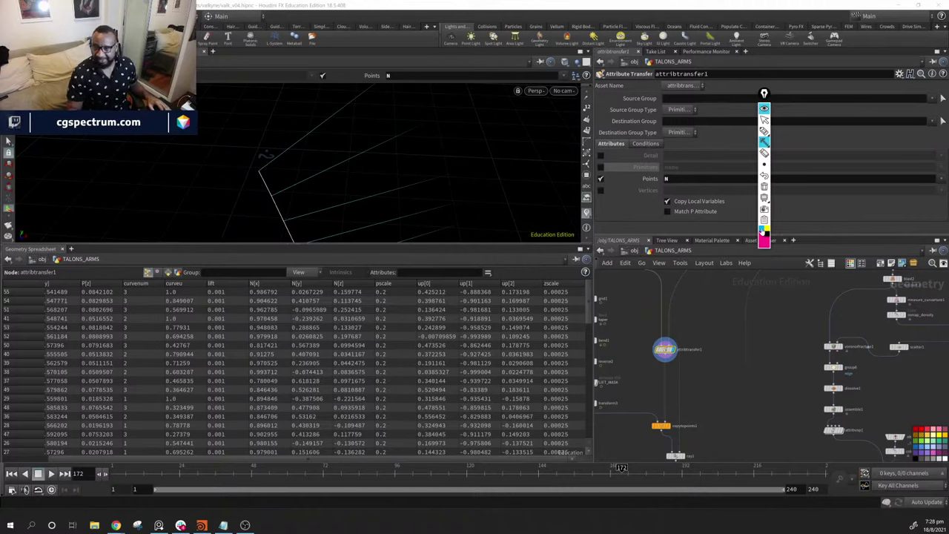
mouse_move(259, 174)
left_mouse_down()
mouse_move(346, 99)
mouse_move(354, 105)
left_mouse_up()
left_click(764, 243)
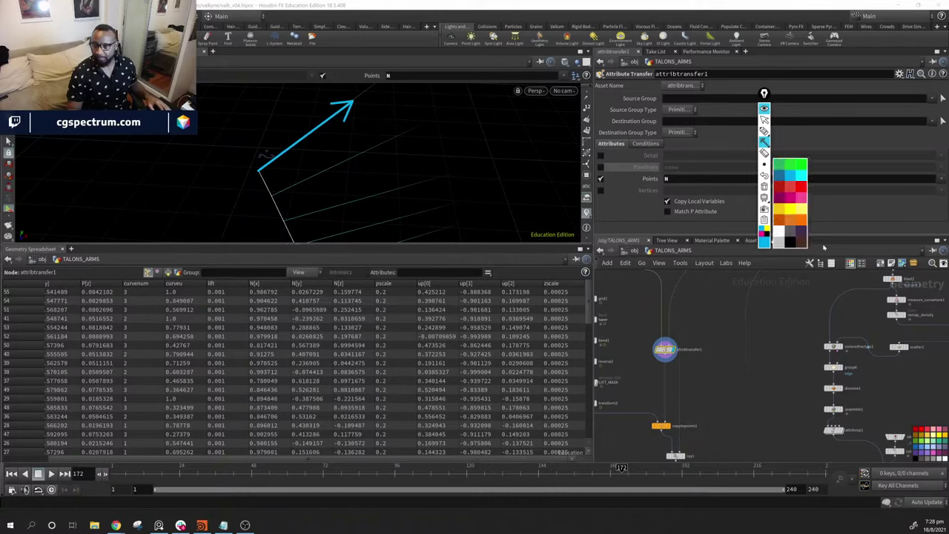
left_click(804, 178)
left_click_drag(259, 170, 283, 220)
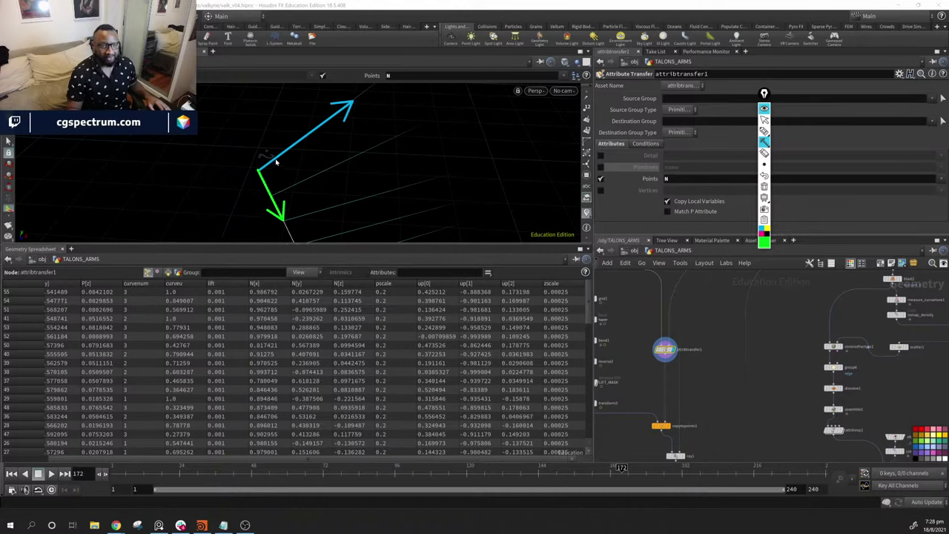
left_click(763, 239)
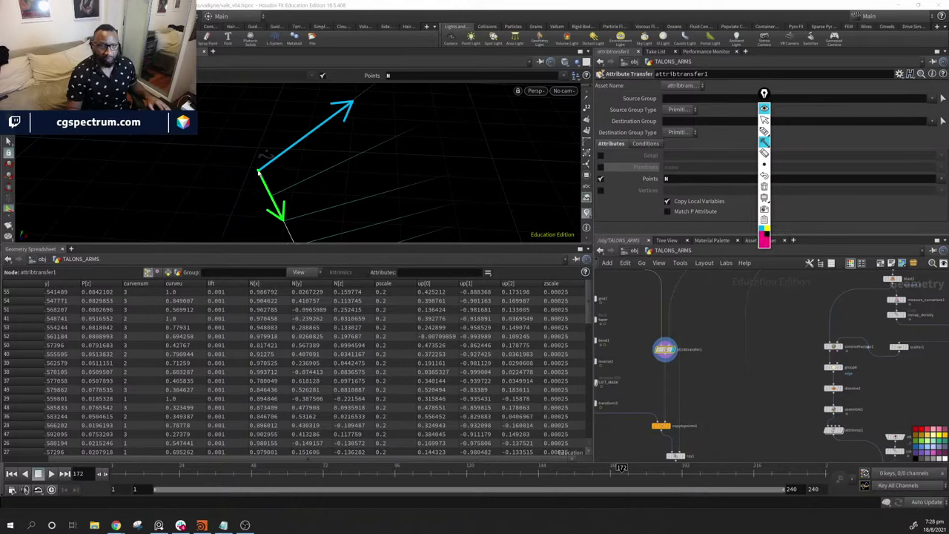
mouse_move(256, 172)
left_mouse_down()
mouse_move(218, 215)
mouse_move(216, 202)
left_mouse_up()
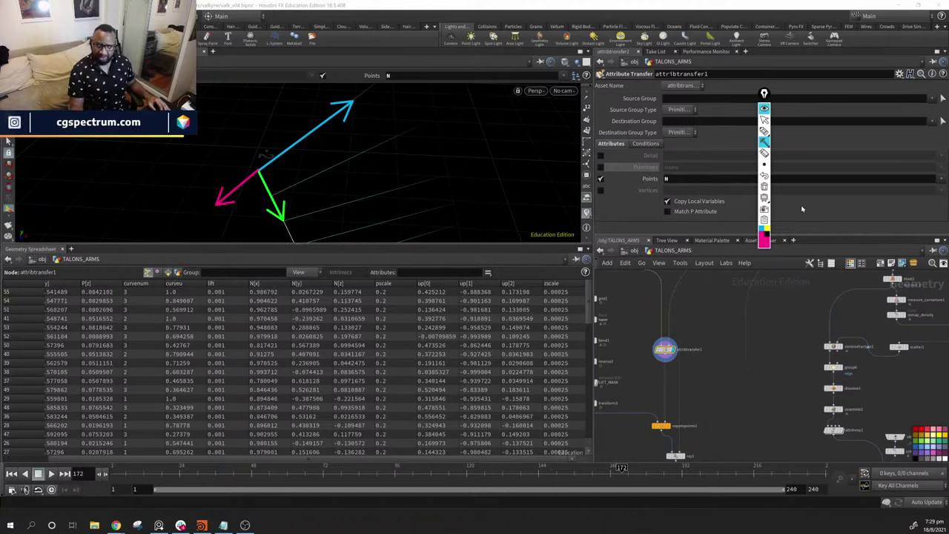
left_click(764, 191)
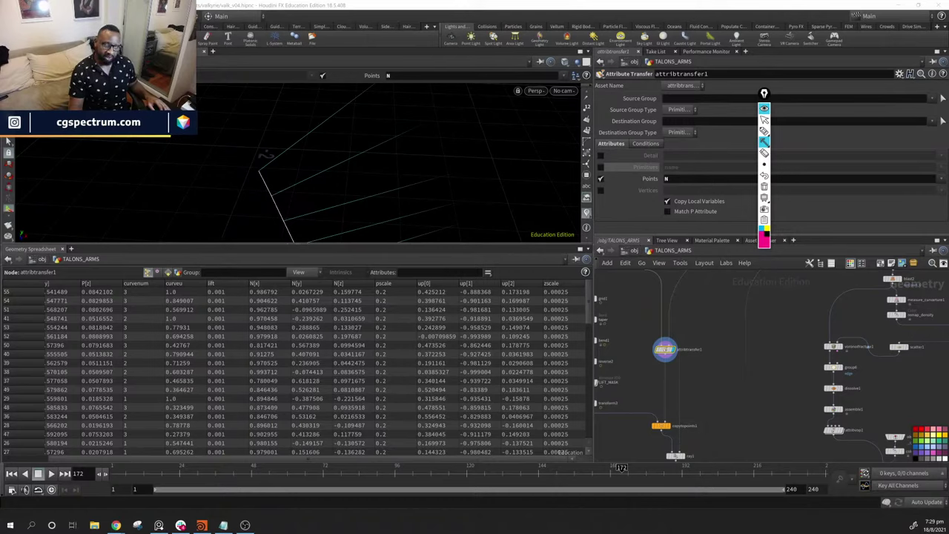
Move the annotation toolbar aside and pan the network to the grid1-to-transform chain
mouse_move(764, 93)
left_mouse_down()
mouse_move(867, 66)
mouse_move(915, 83)
mouse_move(934, 74)
mouse_move(858, 72)
left_mouse_up()
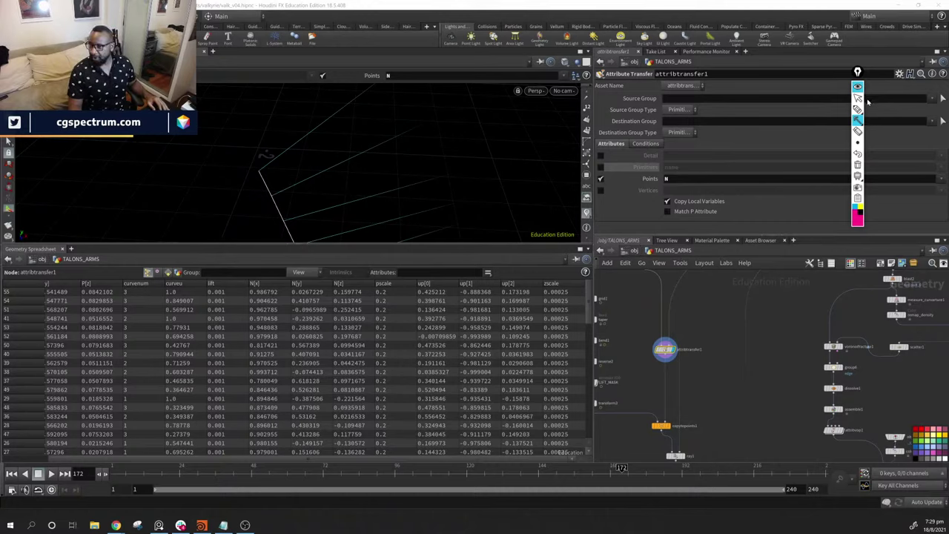
middle_click_drag(598, 318, 664, 312)
Step the display through grid1, the taper, the bend and the next node, orbiting each result
left_click(654, 310)
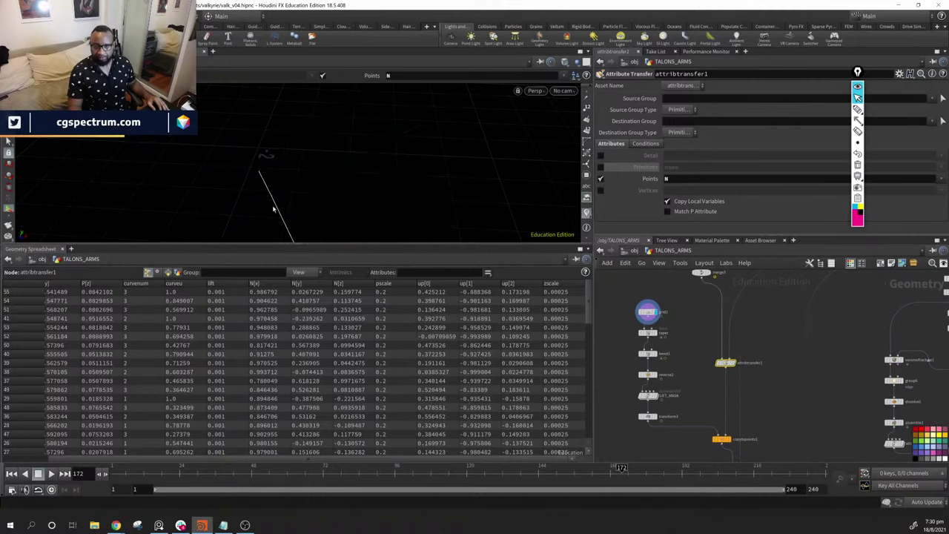
left_click_drag(401, 133, 513, 166)
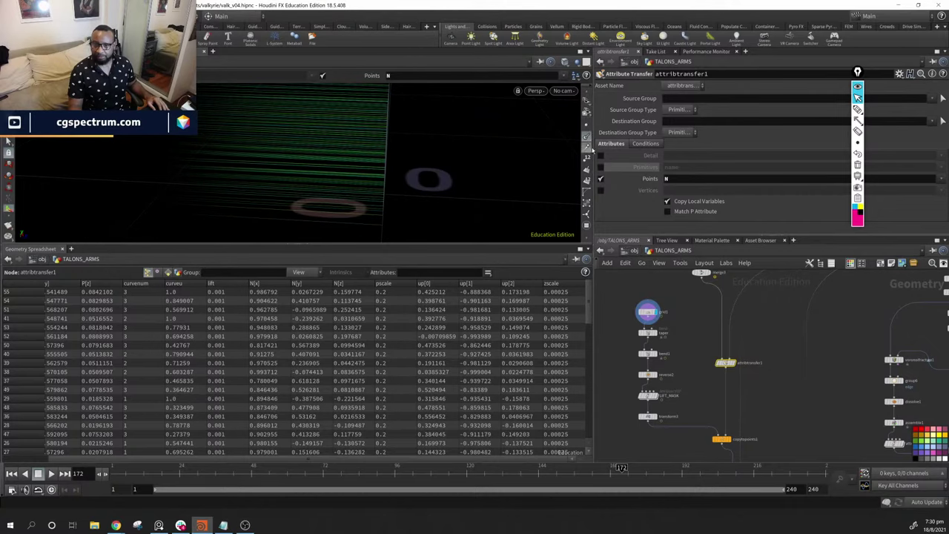
left_click_drag(549, 147, 502, 144)
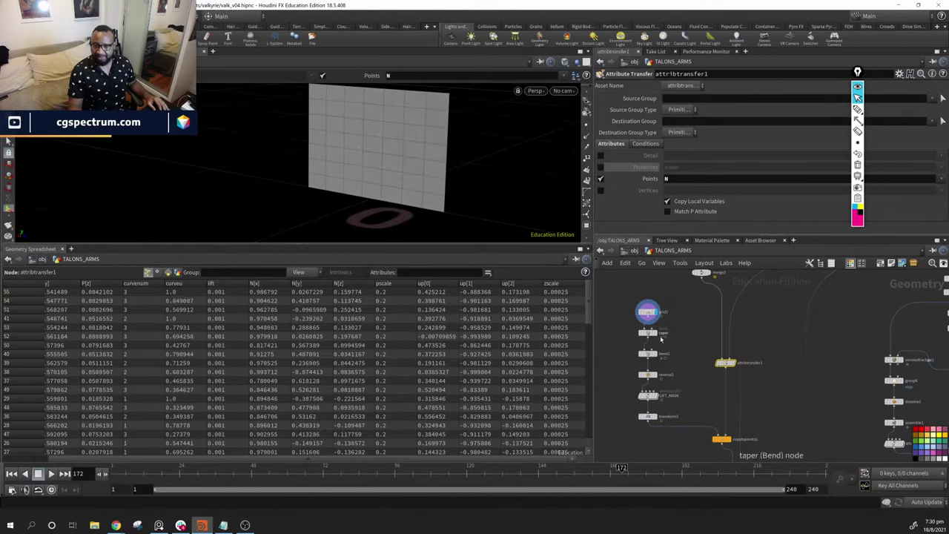
left_click(659, 333)
left_click_drag(417, 174, 240, 133)
left_click(659, 355)
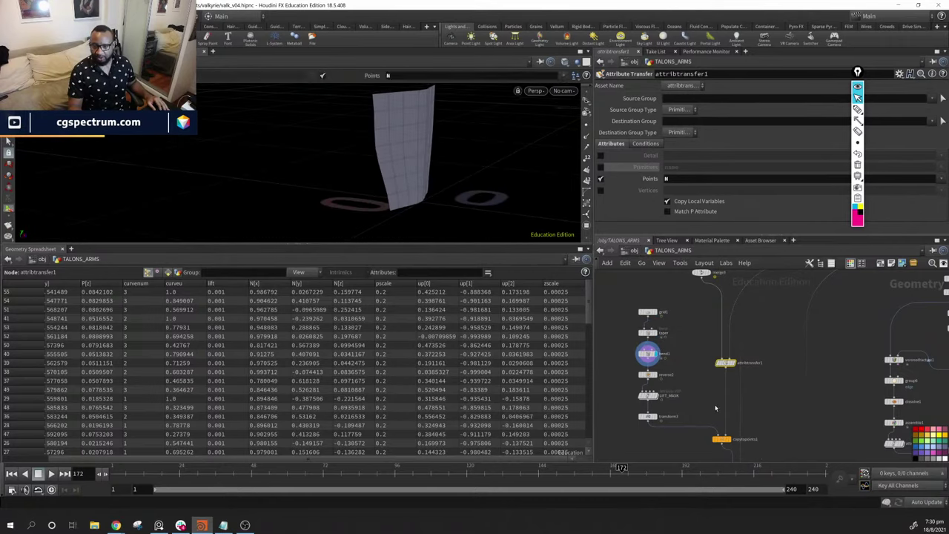
left_click(659, 375)
left_click_drag(456, 174, 424, 174)
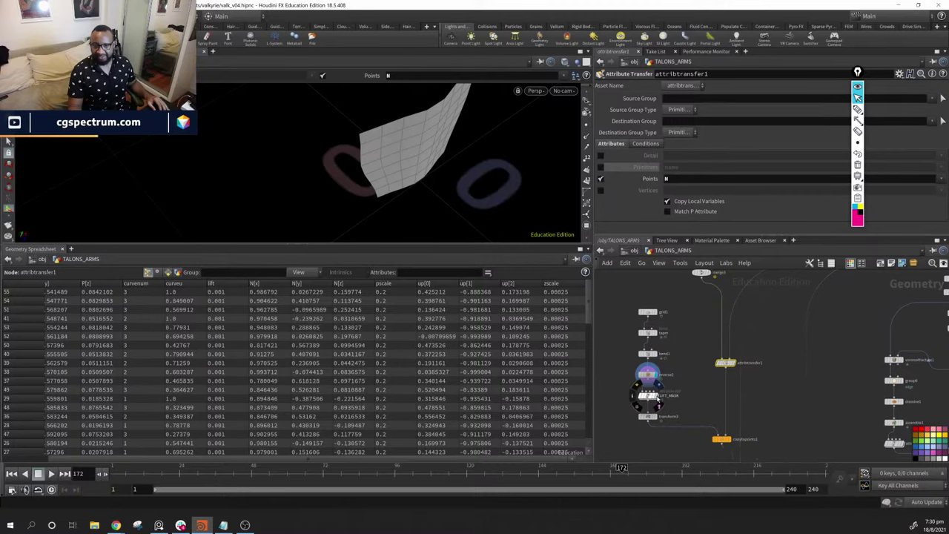
Display and select LIFT_MASK to review its Lift Mask ramp and per-point lm values
left_click(653, 398)
left_click(648, 395)
left_click_drag(455, 159, 339, 225)
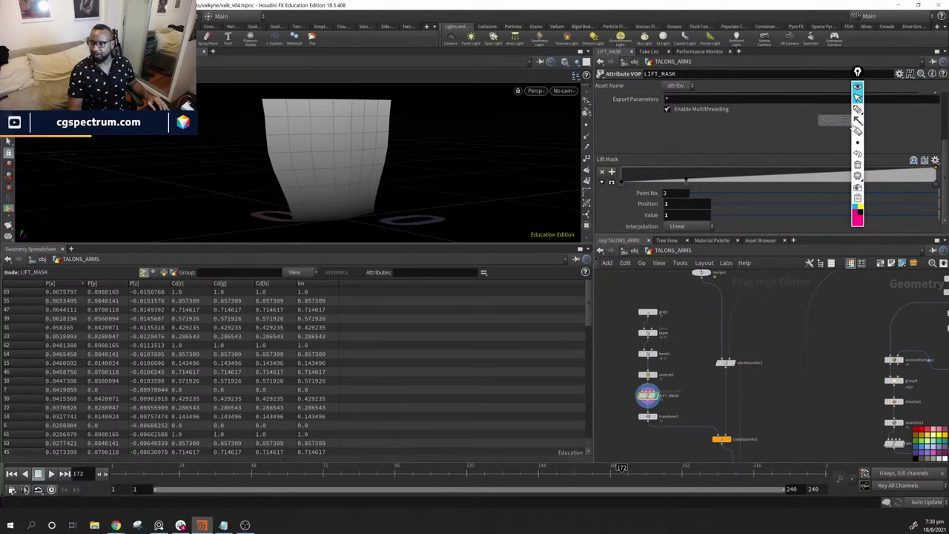
Sketch an annotation arrow up the grid to explain lift, then erase it
mouse_move(858, 111)
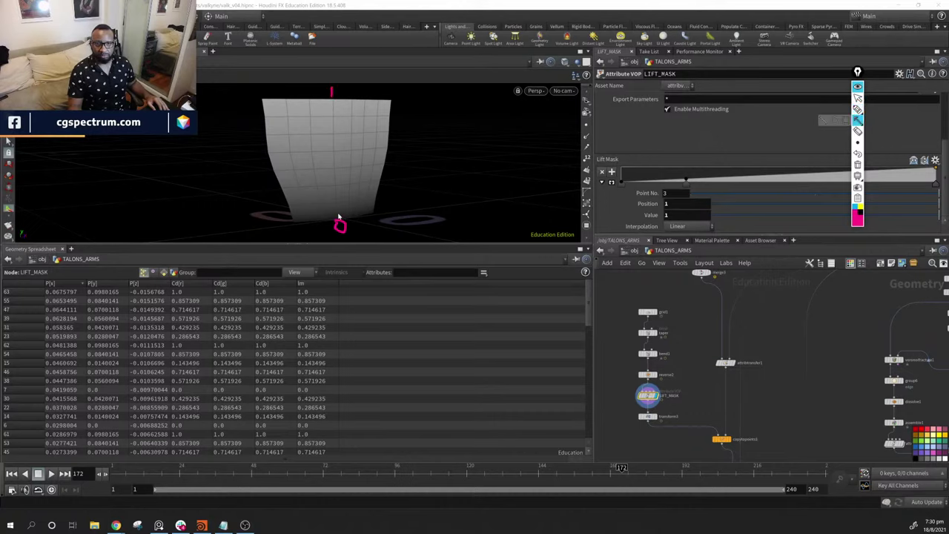
left_click_drag(339, 216, 336, 105)
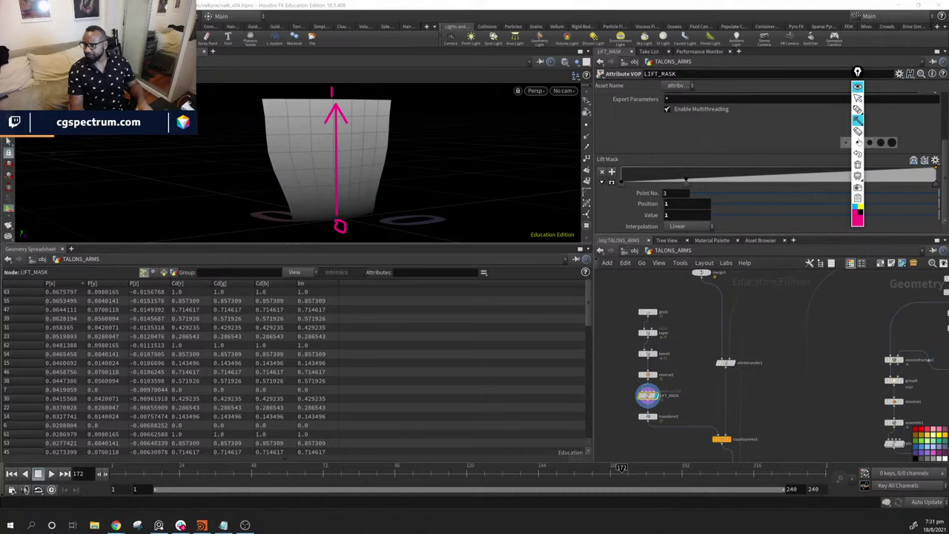
left_click(858, 165)
left_click(858, 97)
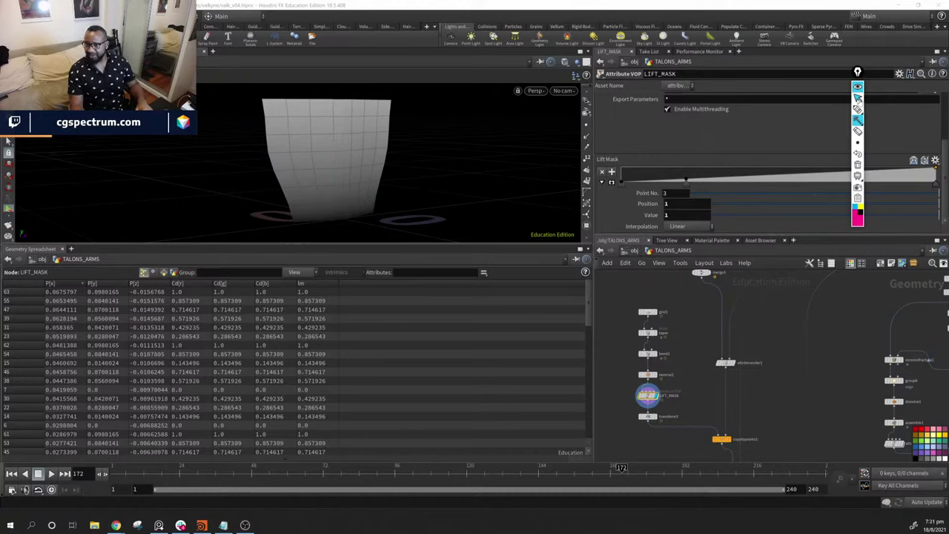
Dive into LIFT_MASK and shift geometryvopglobal1 and relbbox1 left
double_click(660, 396)
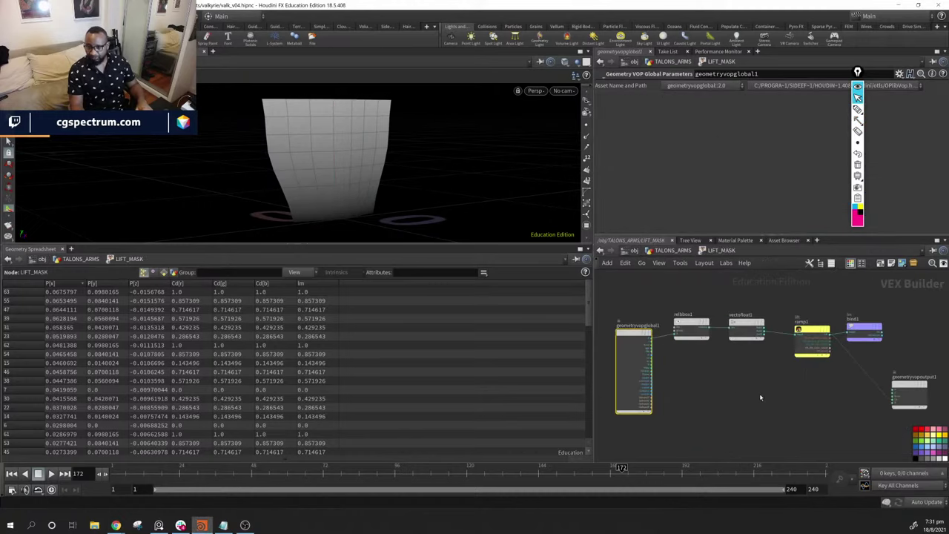
scroll(719, 381, "up", 2)
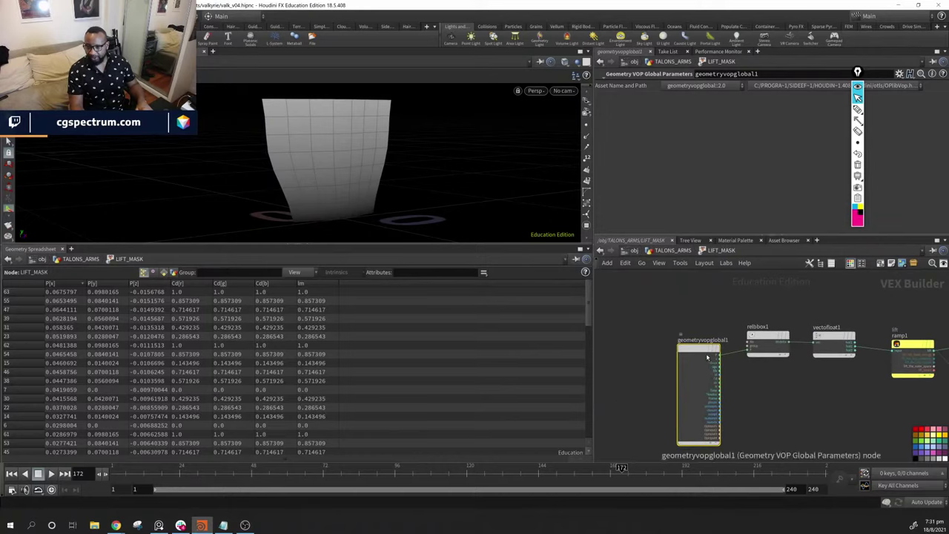
left_click_drag(701, 348, 684, 349)
left_click_drag(767, 341, 747, 342)
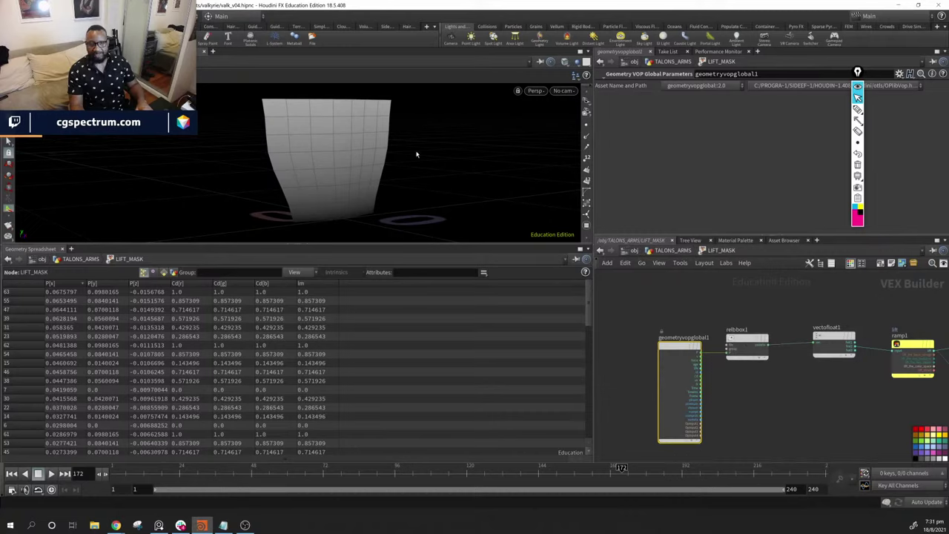
Sketch annotation lines outlining a bounding box around the grid
left_click(858, 120)
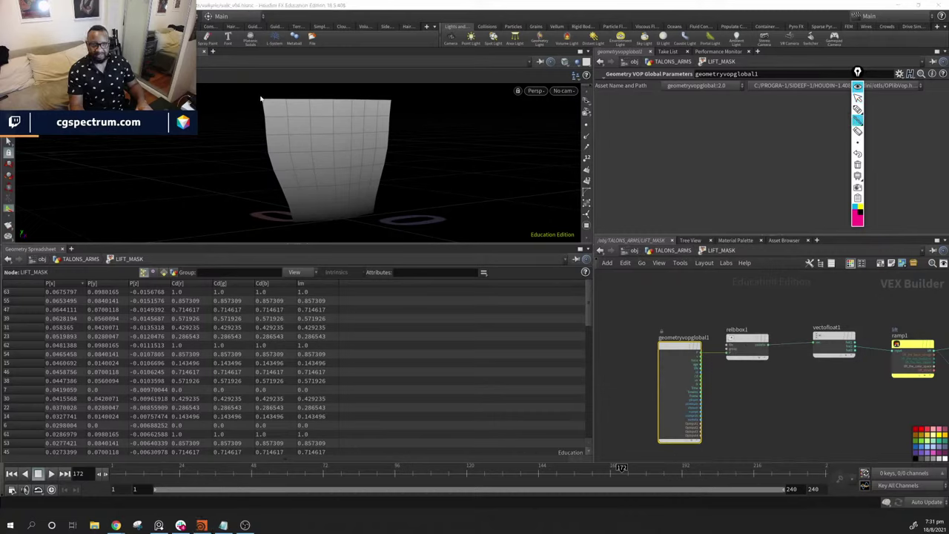
mouse_move(253, 97)
left_mouse_down()
mouse_move(394, 99)
mouse_move(391, 214)
mouse_move(272, 229)
mouse_move(254, 96)
left_mouse_up()
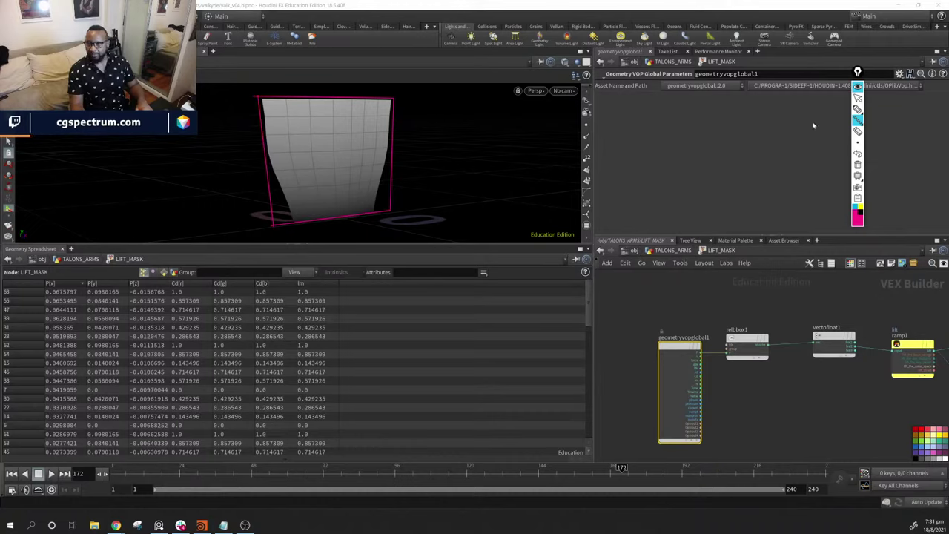
left_click(858, 109)
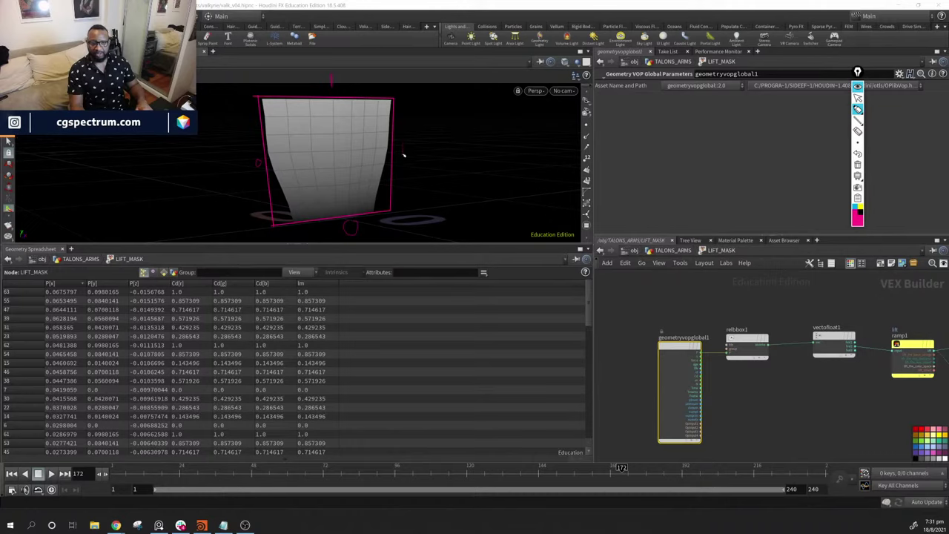
left_click(858, 120)
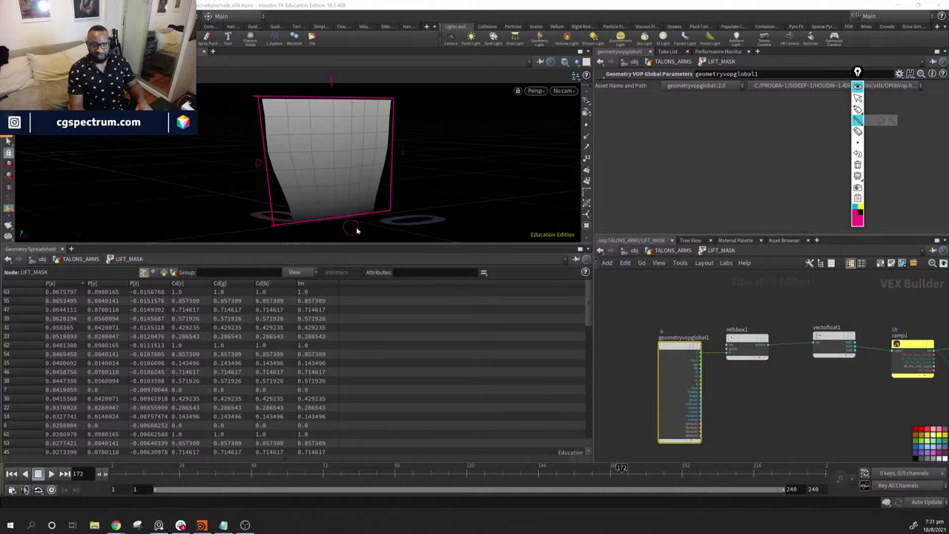
mouse_move(275, 232)
left_mouse_down()
mouse_move(402, 291)
mouse_move(385, 290)
mouse_move(370, 267)
left_mouse_up()
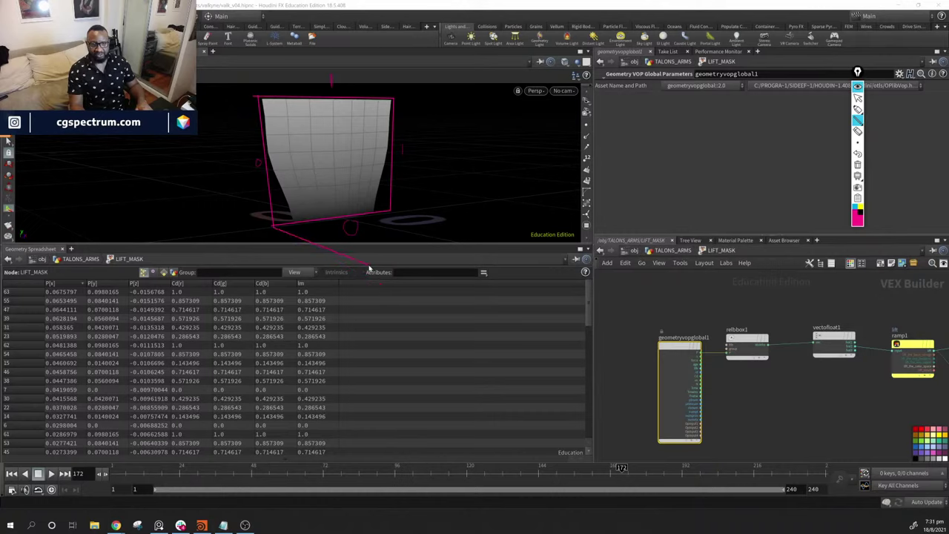
mouse_move(425, 249)
left_mouse_down()
mouse_move(446, 247)
mouse_move(391, 215)
left_mouse_up()
mouse_move(449, 250)
left_mouse_down()
mouse_move(456, 126)
mouse_move(470, 112)
mouse_move(395, 101)
left_mouse_up()
mouse_move(257, 97)
left_mouse_down()
mouse_move(387, 147)
mouse_move(469, 111)
left_mouse_up()
left_click_drag(391, 155, 380, 245)
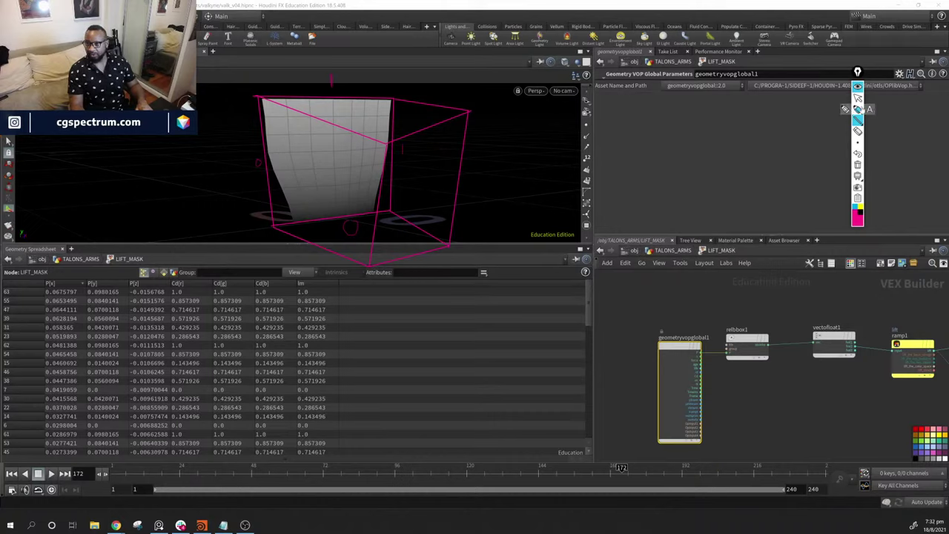
Sketch an arrow across the grid, clear all annotations, and reposition relbbox1
left_click(856, 109)
left_click(846, 110)
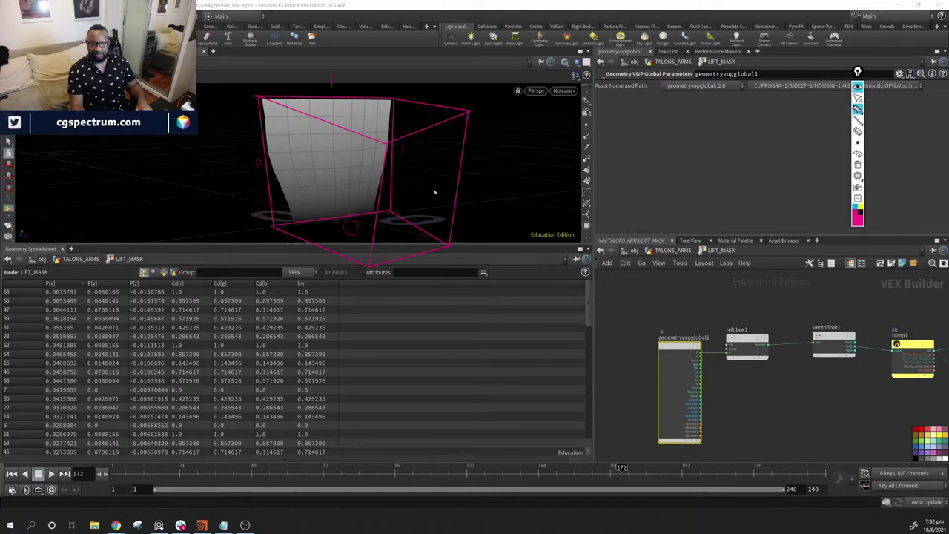
left_click_drag(270, 165, 391, 214)
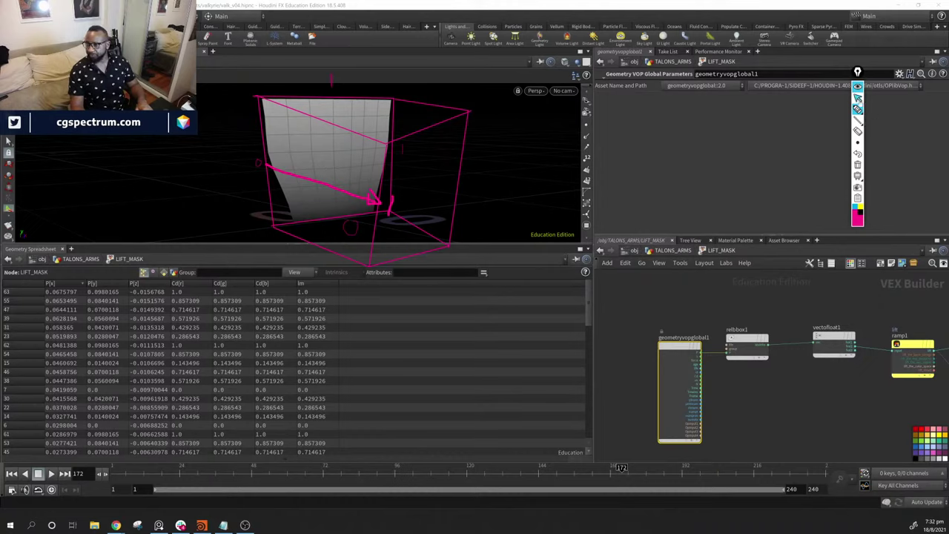
left_click(857, 164)
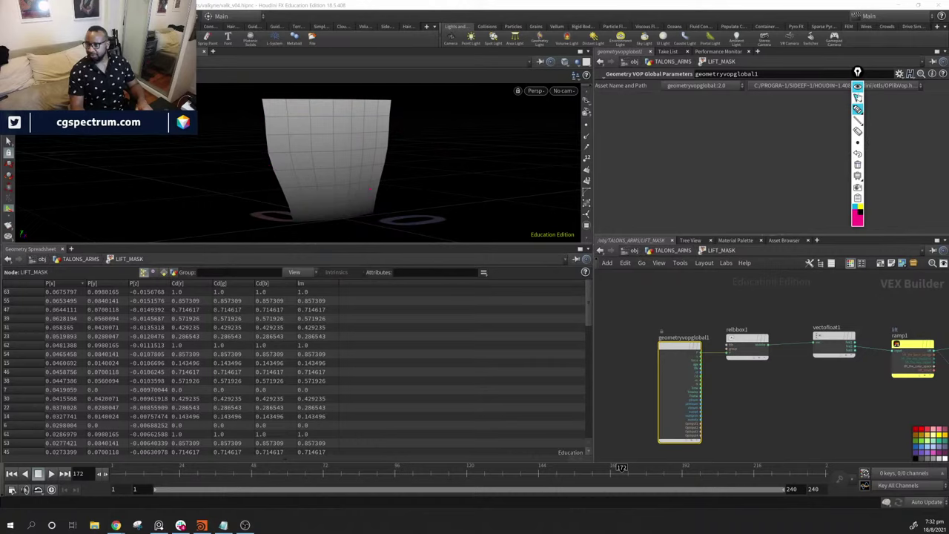
left_click(857, 97)
left_click_drag(745, 335, 747, 335)
Nudge vectofloat1, ramp1 and bind1 into a tidier layout
scroll(817, 392, "down", 1)
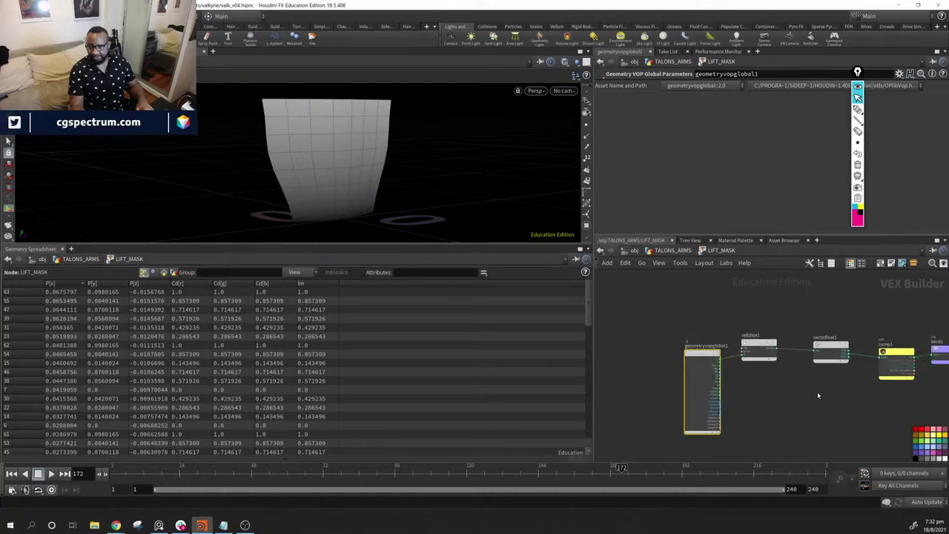
middle_click_drag(832, 397, 712, 396)
left_click_drag(710, 345, 693, 345)
left_click(693, 345)
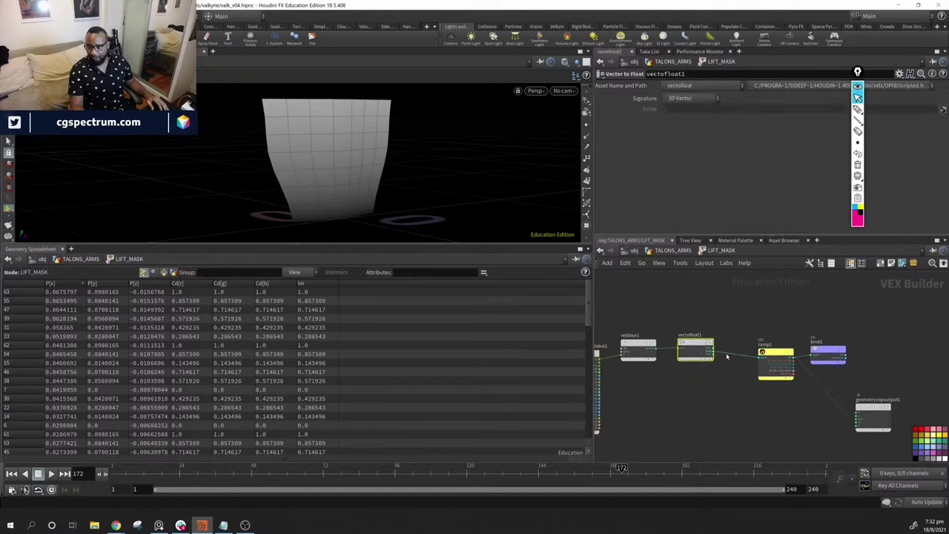
middle_click_drag(758, 404, 717, 396)
left_click_drag(731, 349, 693, 338)
scroll(730, 384, "up", 4)
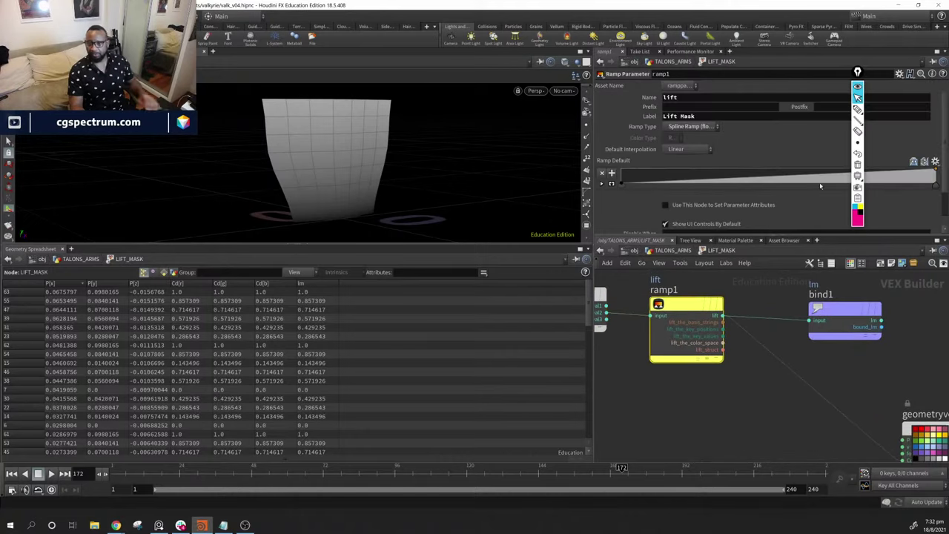
mouse_move(843, 312)
left_mouse_down()
mouse_move(918, 307)
mouse_move(855, 309)
left_mouse_up()
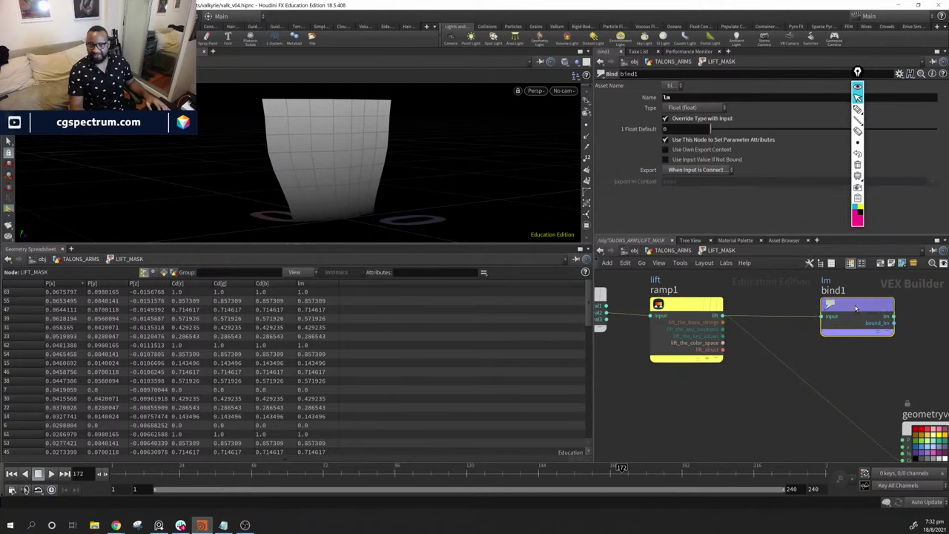
Sort the spreadsheet points by lm, then return to the TALONS_ARMS network
left_click(317, 285)
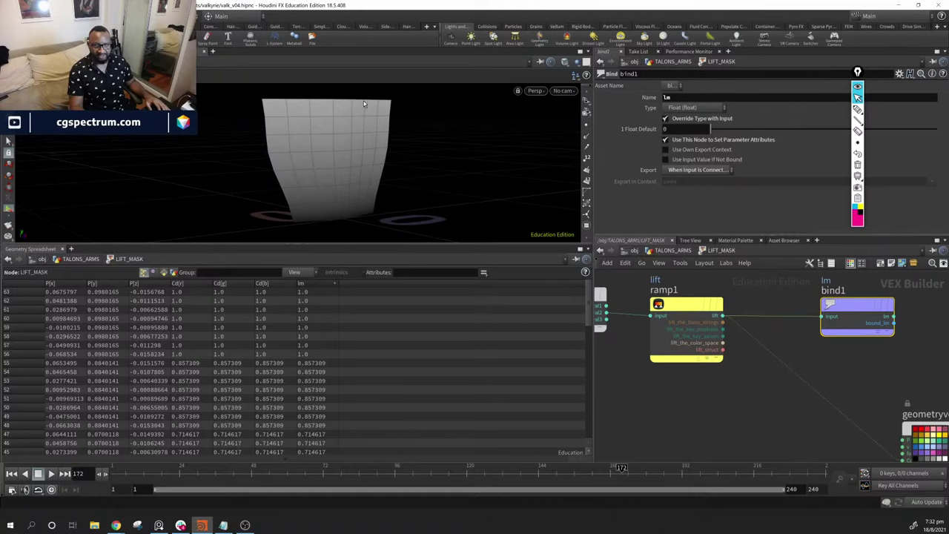
left_click(312, 285)
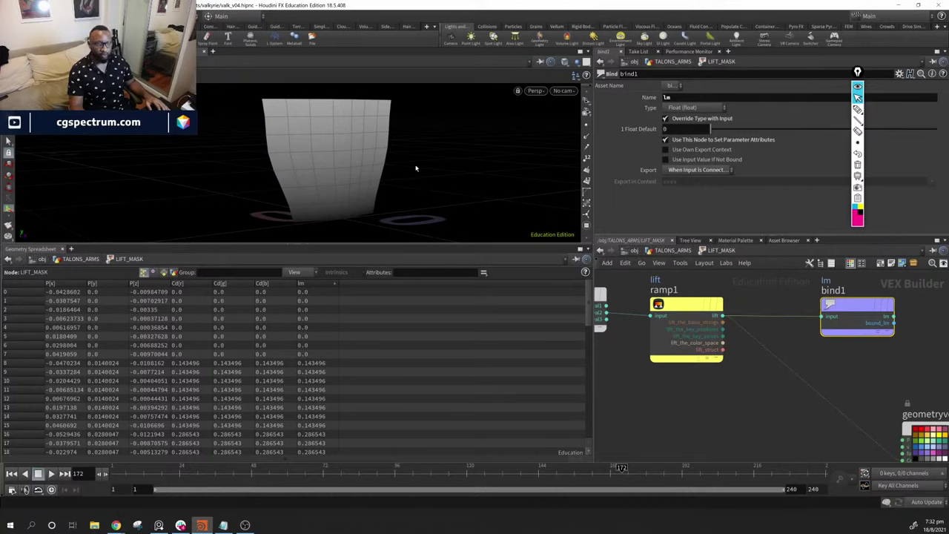
middle_click_drag(738, 400, 615, 364)
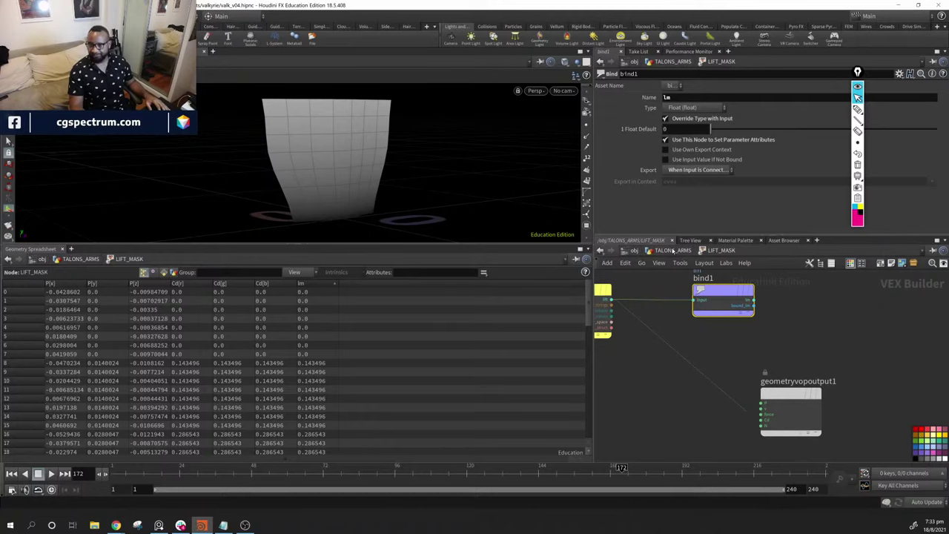
left_click(671, 250)
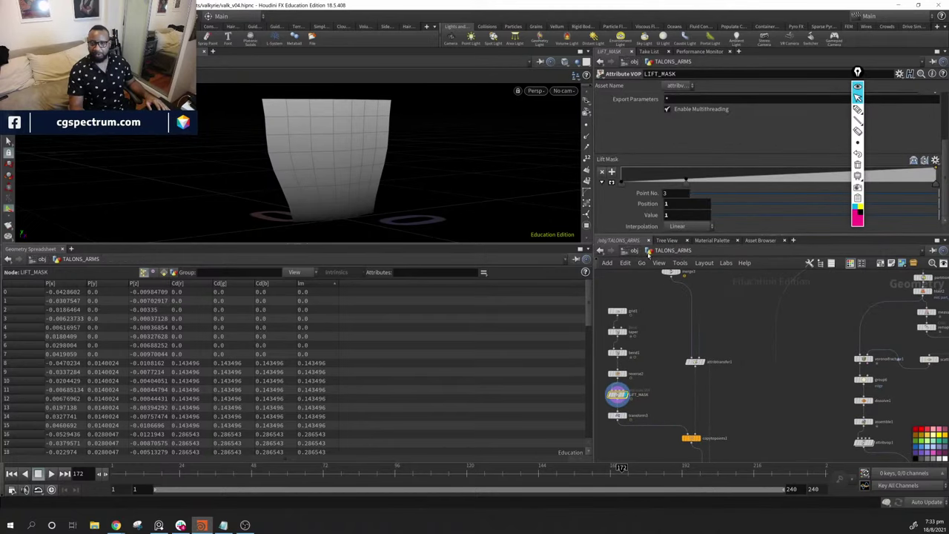
scroll(371, 164, "down", 4)
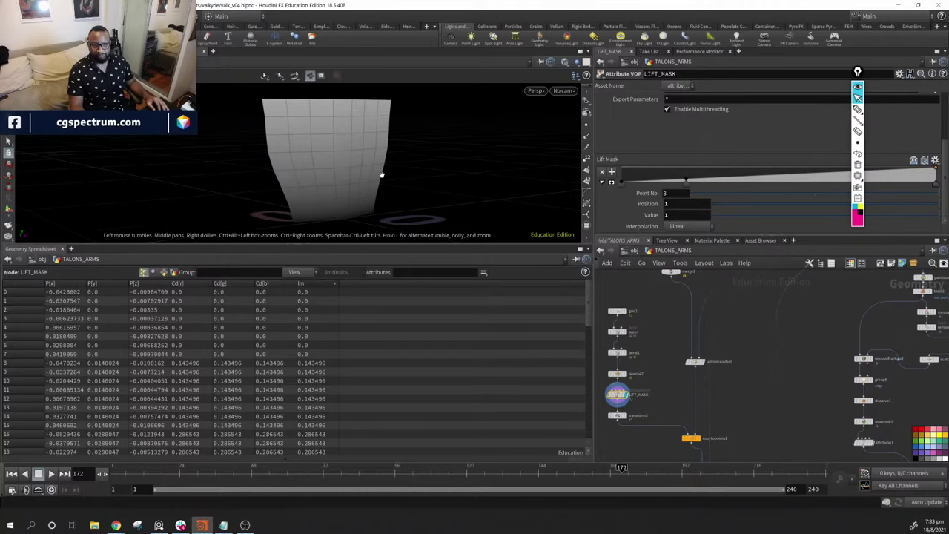
scroll(366, 159, "up", 4)
left_click_drag(690, 181, 731, 172)
key("ctrl+z")
scroll(429, 161, "up", 2)
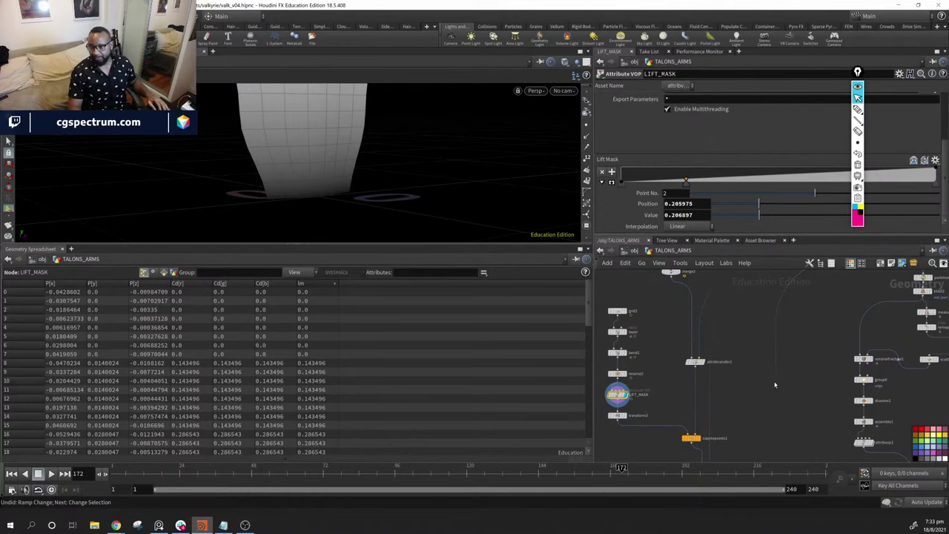
Select transform3, try a new grid rotation, and undo it to keep 8.51312
left_click(627, 417)
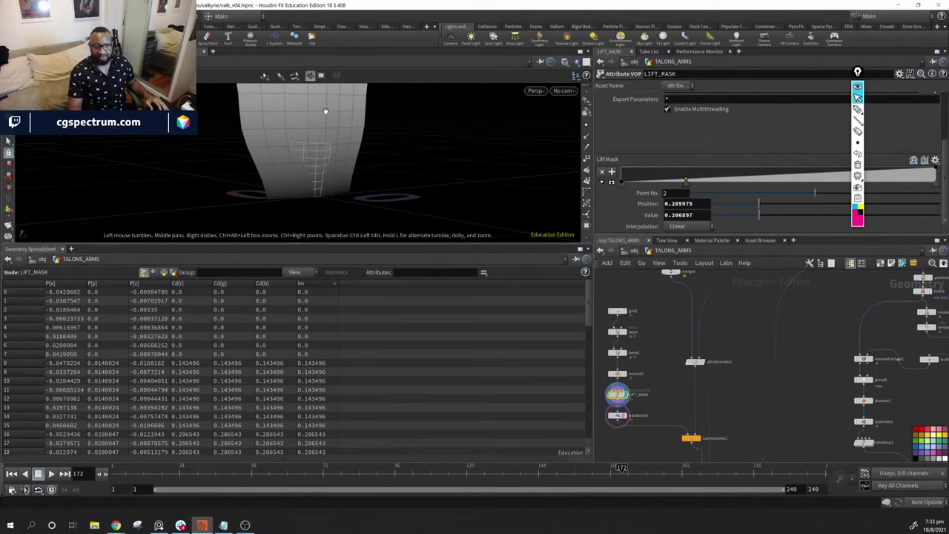
left_click(623, 418)
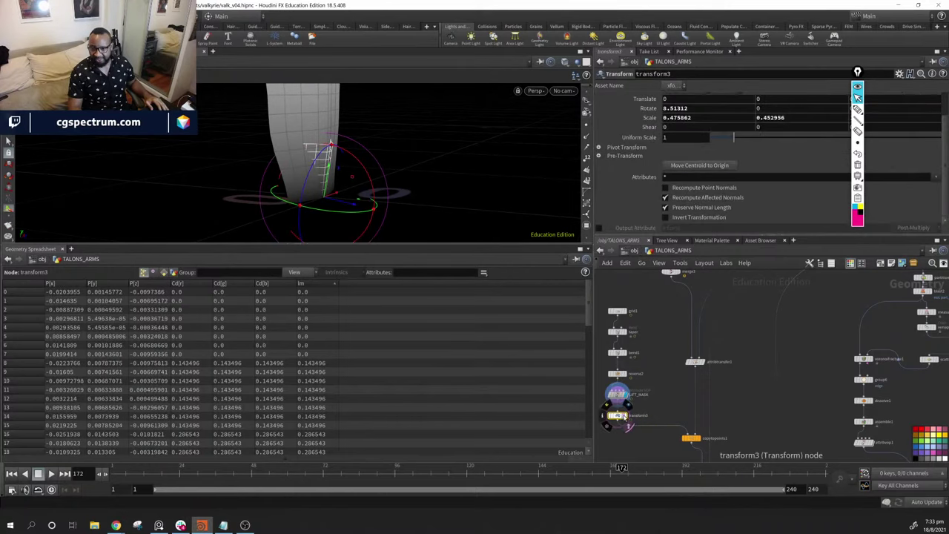
left_click_drag(375, 202, 492, 168)
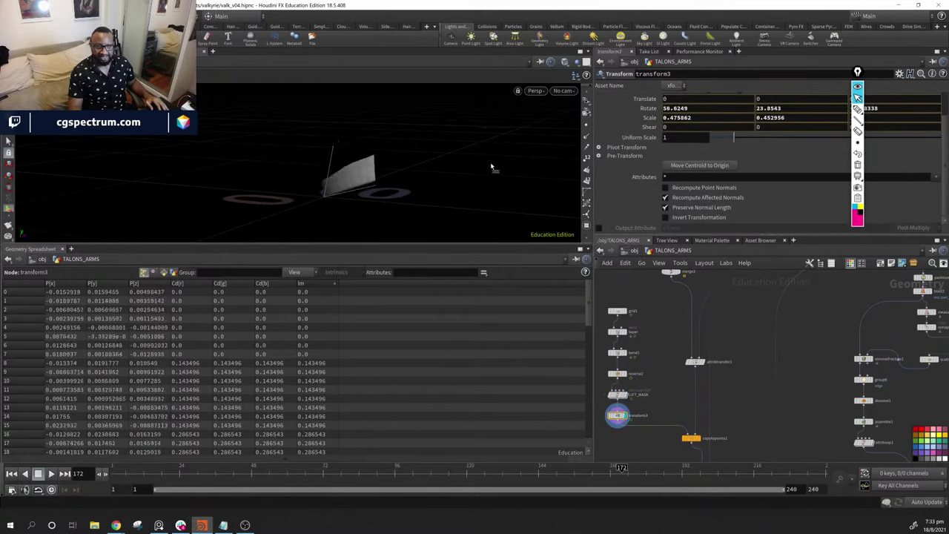
key("ctrl+z")
key("ctrl+z")
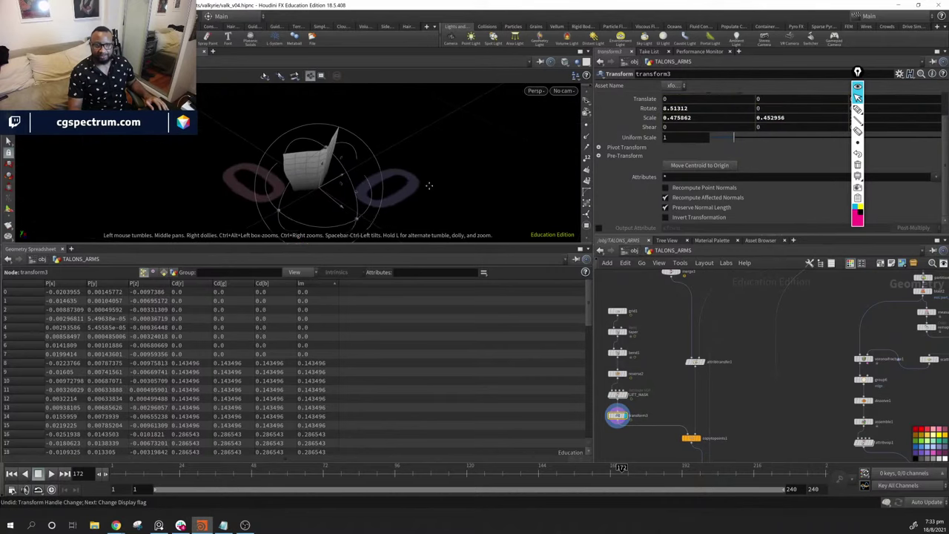
left_click_drag(428, 185, 497, 177)
middle_click_drag(729, 334, 735, 276)
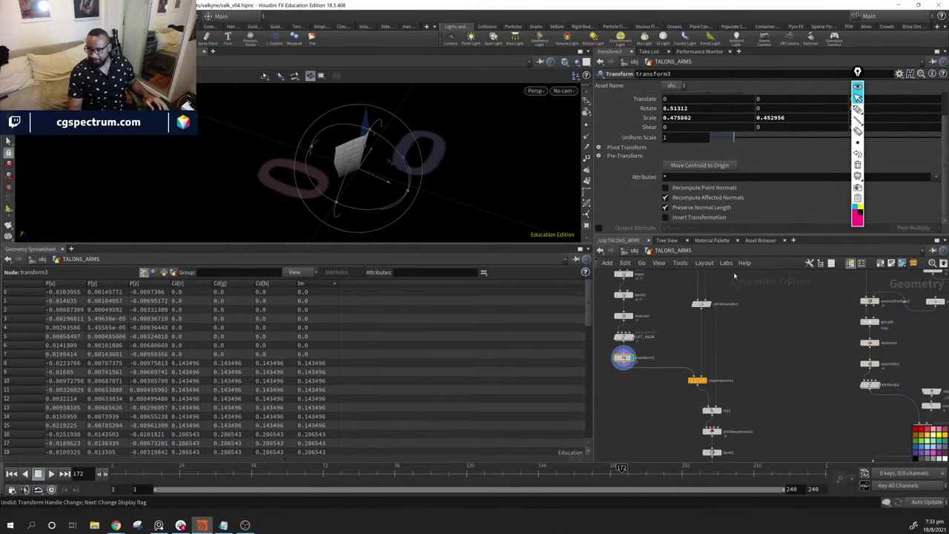
Display copytopoints1 and orbit the view to inspect the scale plates on the arm and fingers
left_click(708, 384)
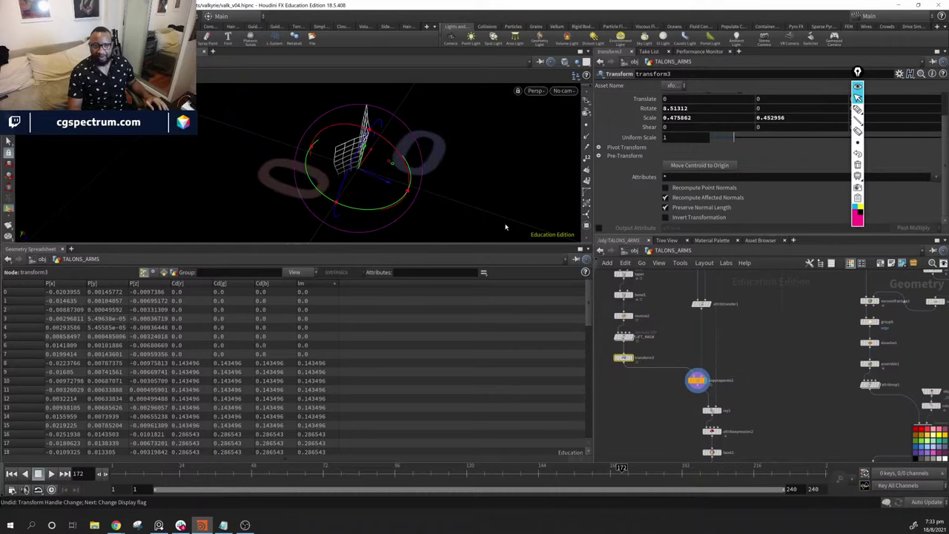
left_click_drag(415, 170, 407, 199)
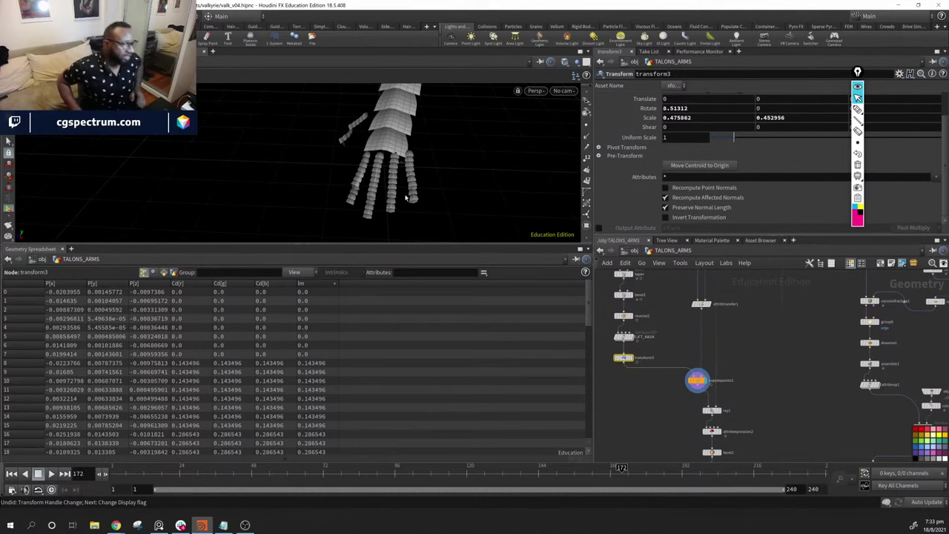
left_click_drag(497, 221, 427, 158)
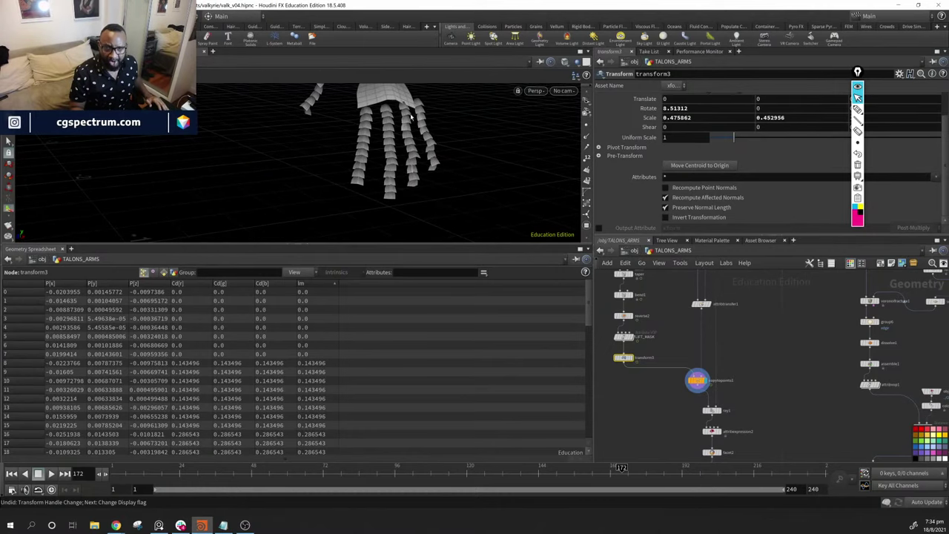
left_click_drag(401, 107, 399, 200)
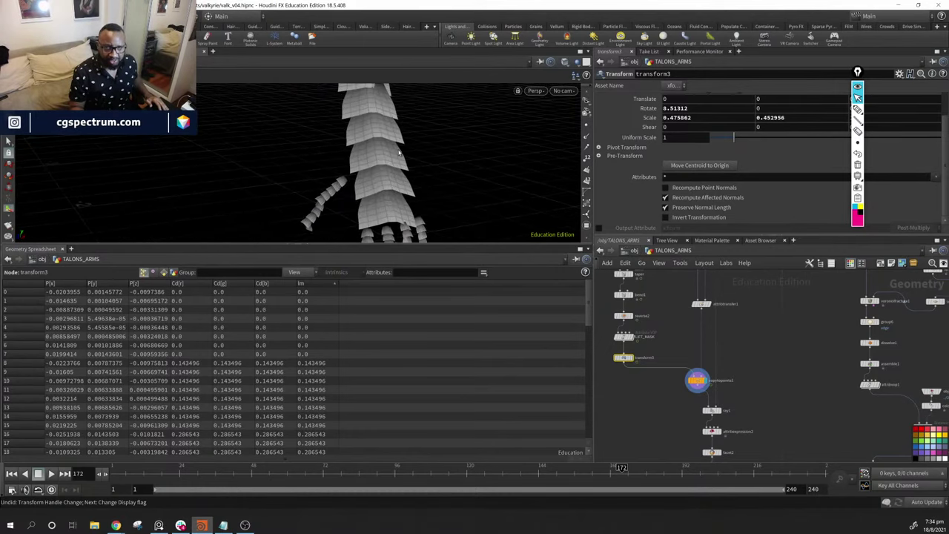
left_click_drag(399, 153, 363, 163)
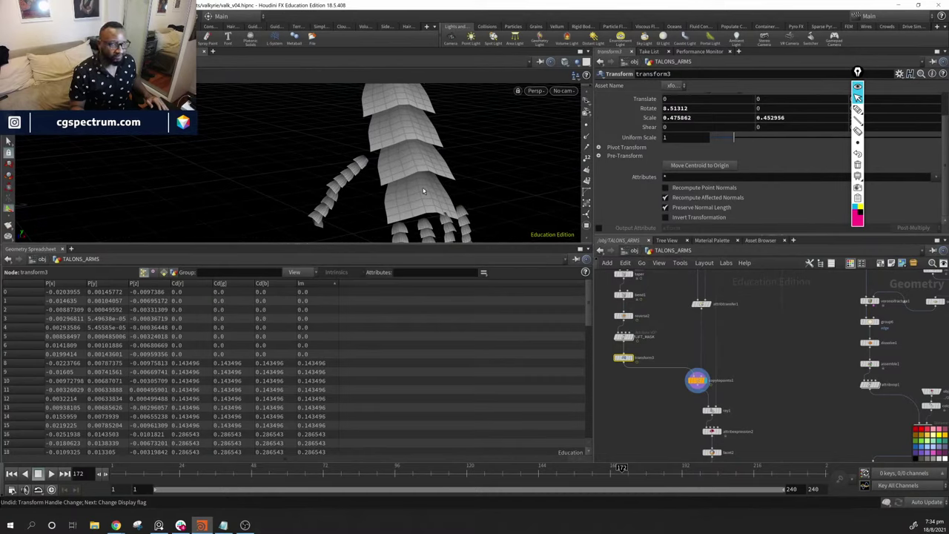
middle_click_drag(744, 340, 798, 400)
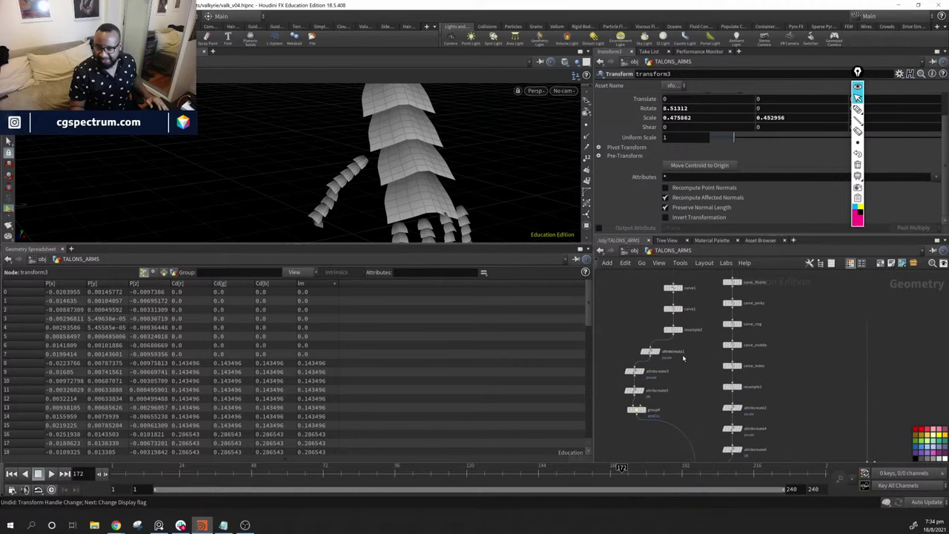
Rearrange the attribcreate nodes, inspect attribcreate3's pscale, and select attribcreate4
middle_click_drag(683, 359, 647, 352)
left_click_drag(647, 352, 622, 346)
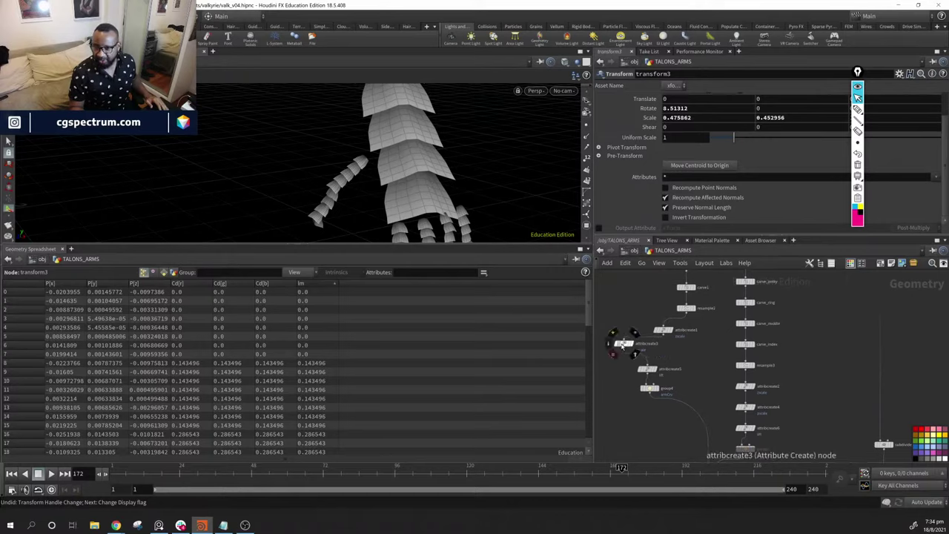
left_click(623, 343)
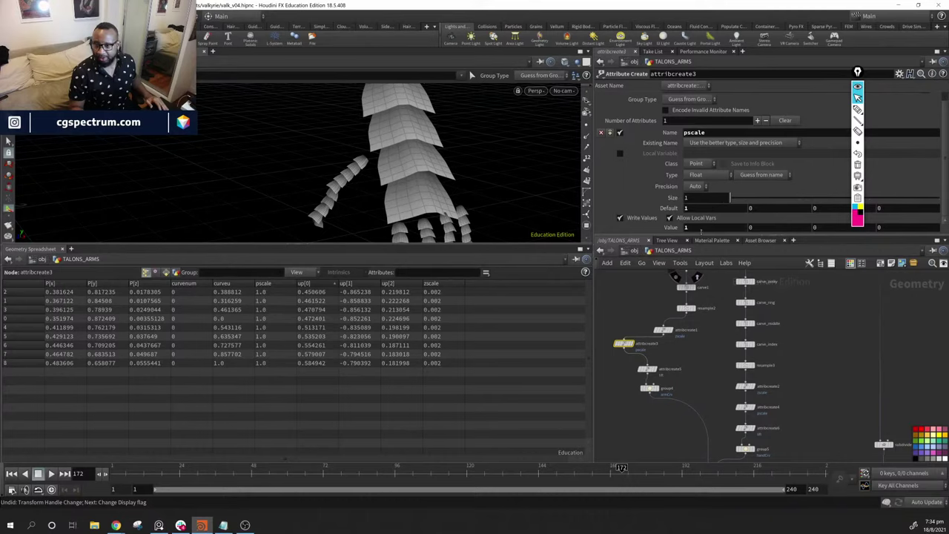
middle_click_drag(748, 297, 730, 248)
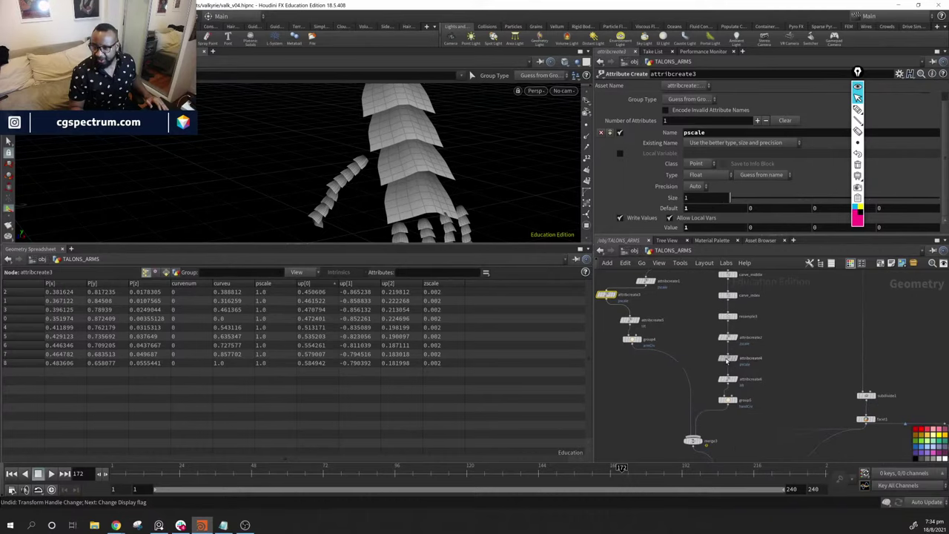
left_click_drag(727, 357, 773, 359)
left_click(773, 359)
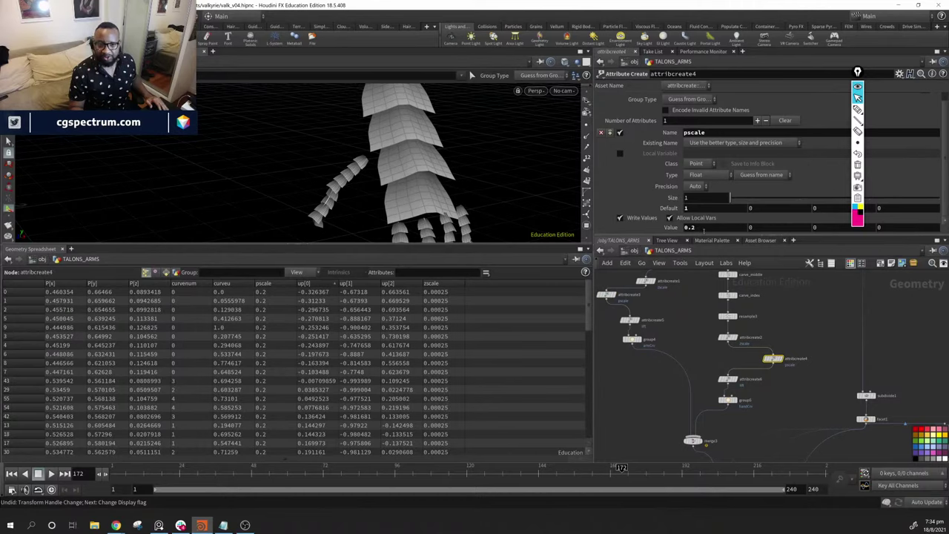
Try a larger pscale on attribcreate4, undo it, and commit the value 0.2
mouse_move(713, 228)
middle_mouse_down()
mouse_move(710, 272)
mouse_move(553, 272)
mouse_move(752, 285)
mouse_move(533, 271)
mouse_move(816, 274)
mouse_move(718, 240)
middle_mouse_up()
key("ctrl+z")
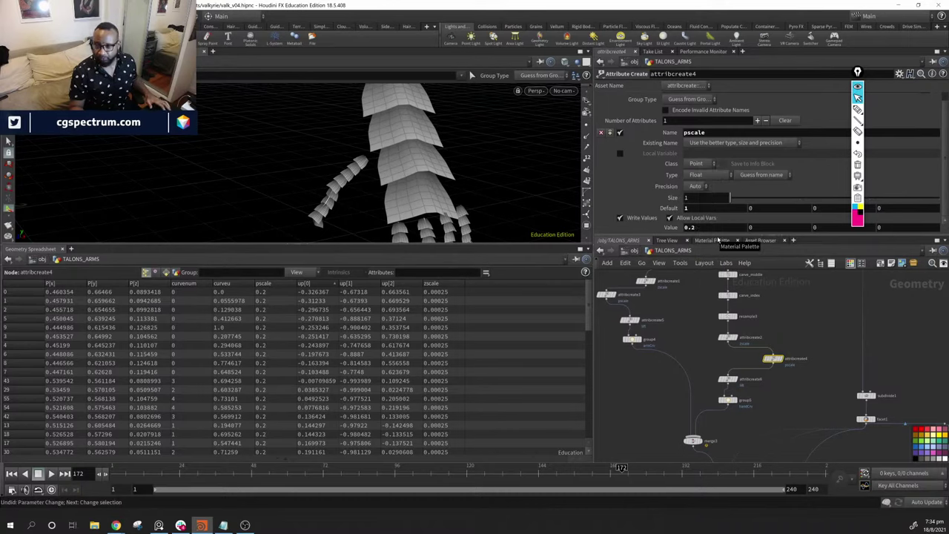
left_click_drag(386, 178, 343, 165)
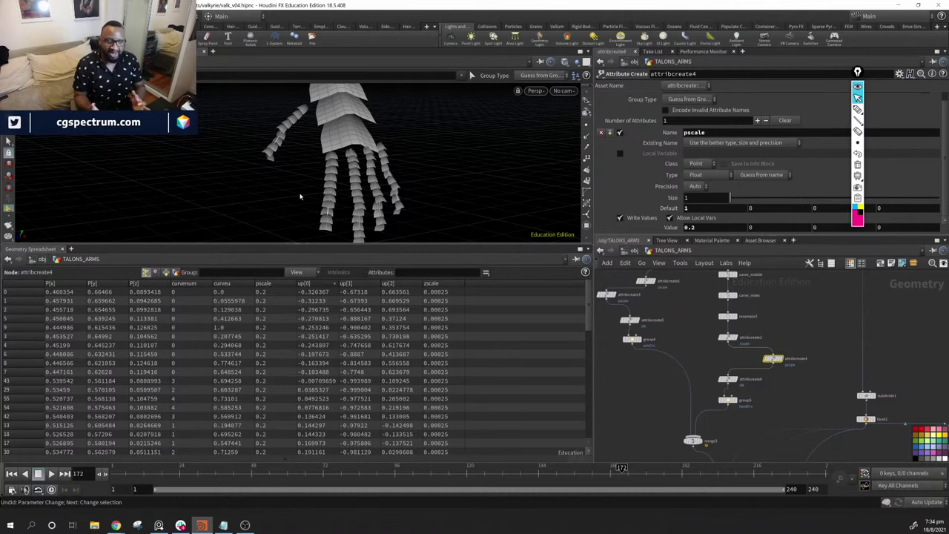
left_click_drag(450, 251, 532, 174)
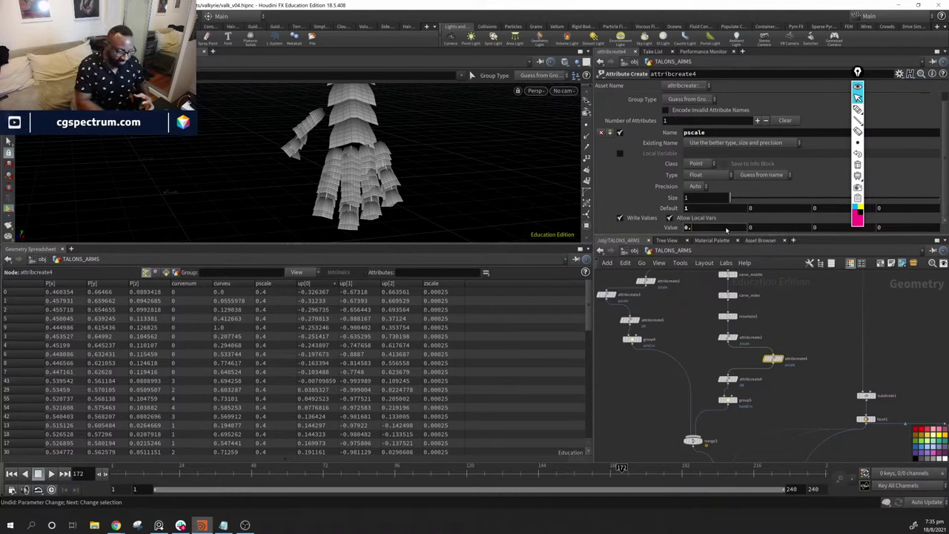
key("Return")
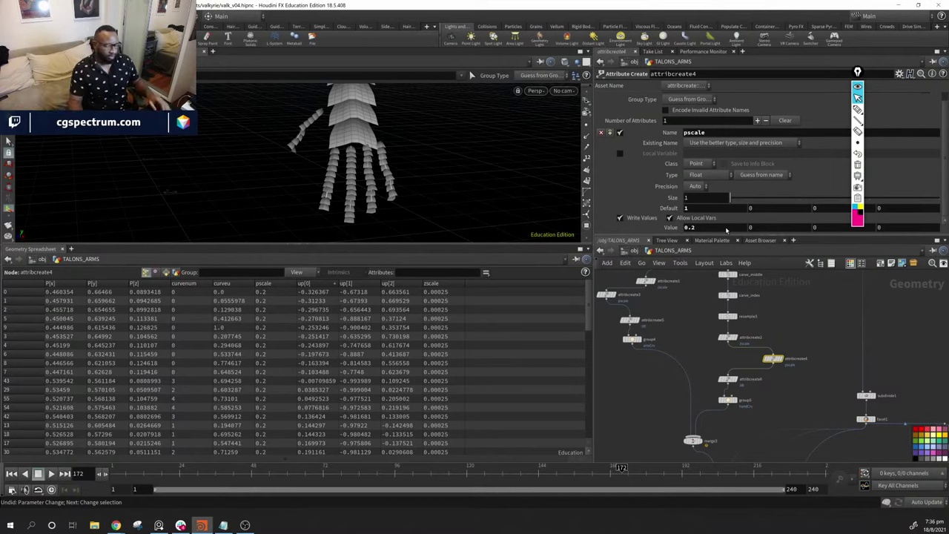
Inspect the torso, arm and finger plates while bringing facet1 into view in the network
middle_click_drag(643, 376, 690, 369)
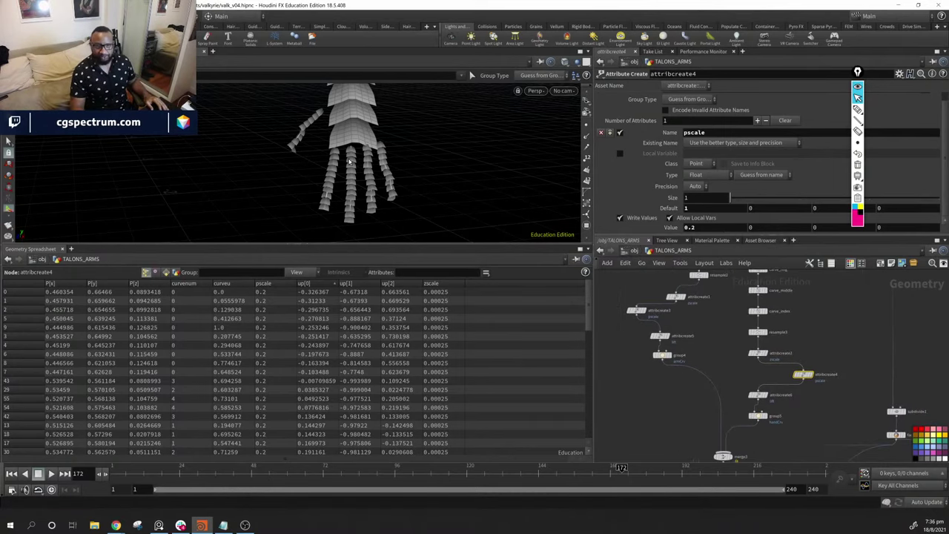
key("Escape")
right_click_drag(449, 155, 495, 177)
left_click_drag(495, 177, 432, 141)
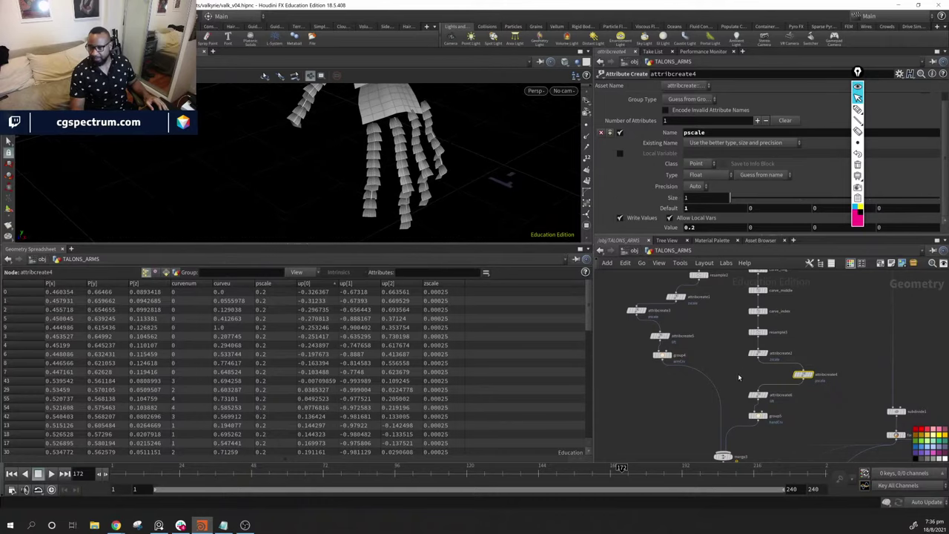
middle_click_drag(775, 382, 786, 342)
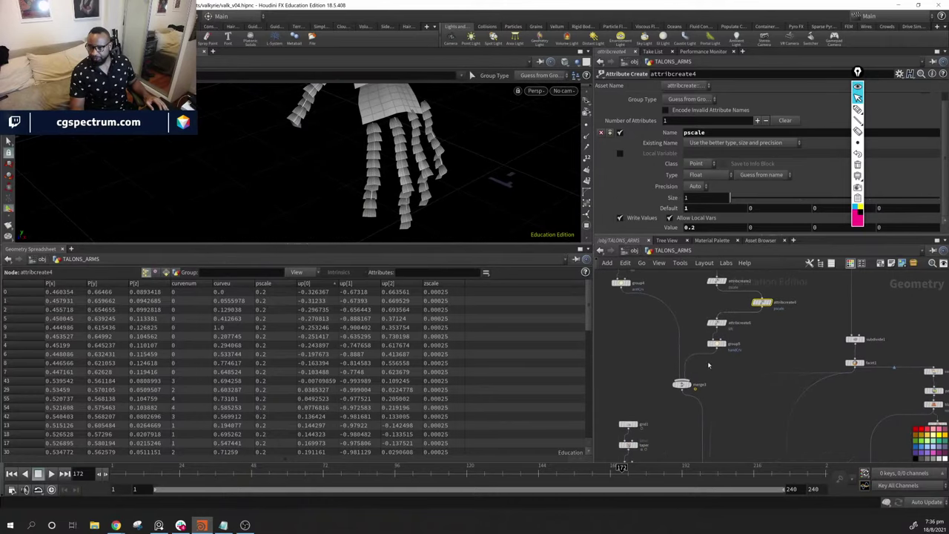
middle_click_drag(709, 365, 737, 359)
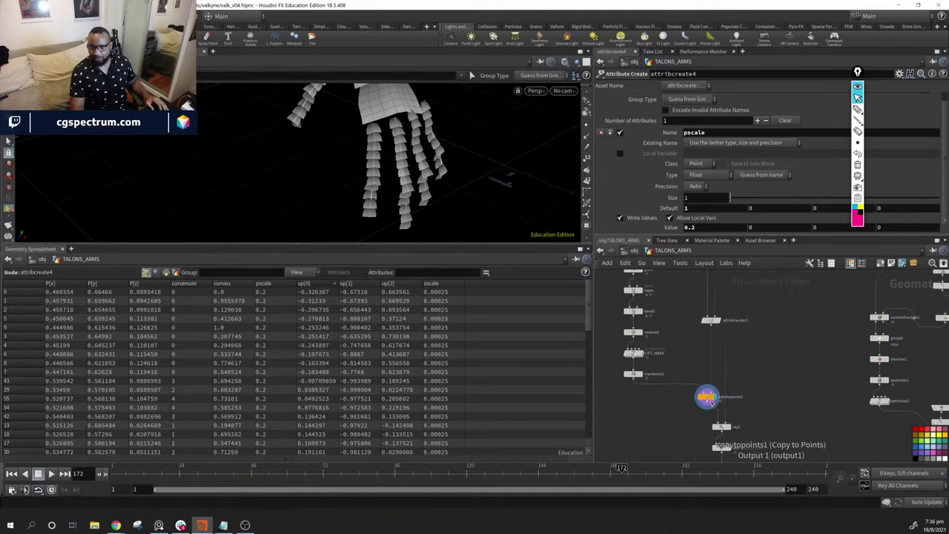
left_click_drag(470, 70, 439, 206)
middle_click_drag(784, 381, 757, 512)
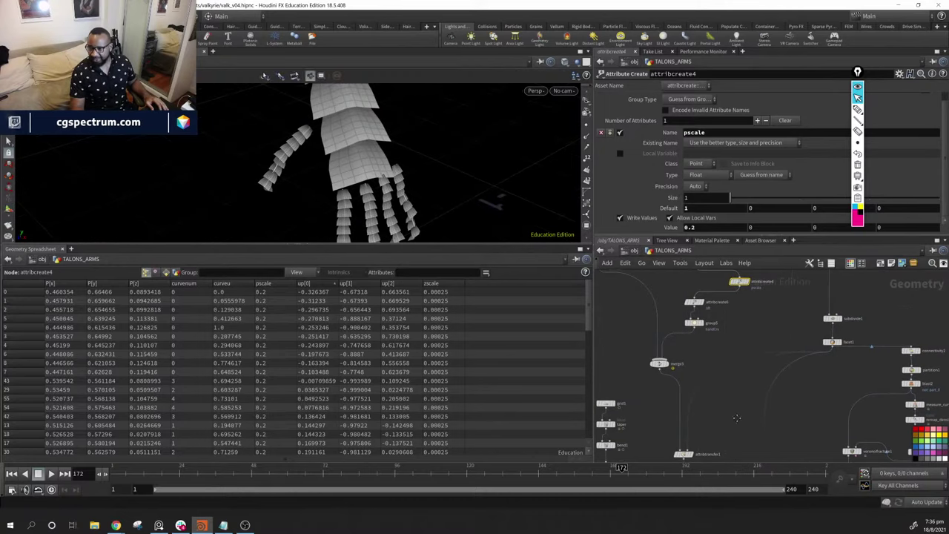
Display facet1 and orbit around the whole subdivided clawed hand, including from below
left_click(831, 343)
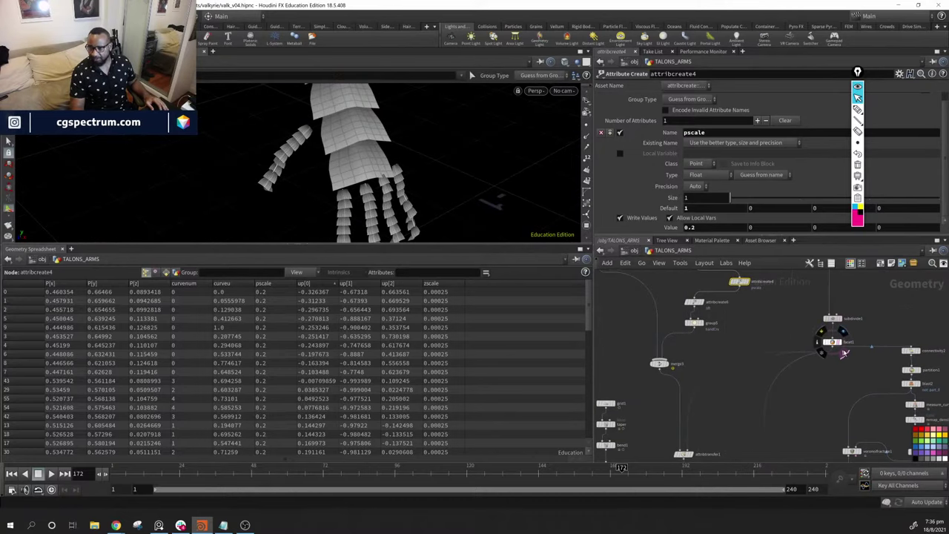
left_click_drag(324, 128, 383, 123)
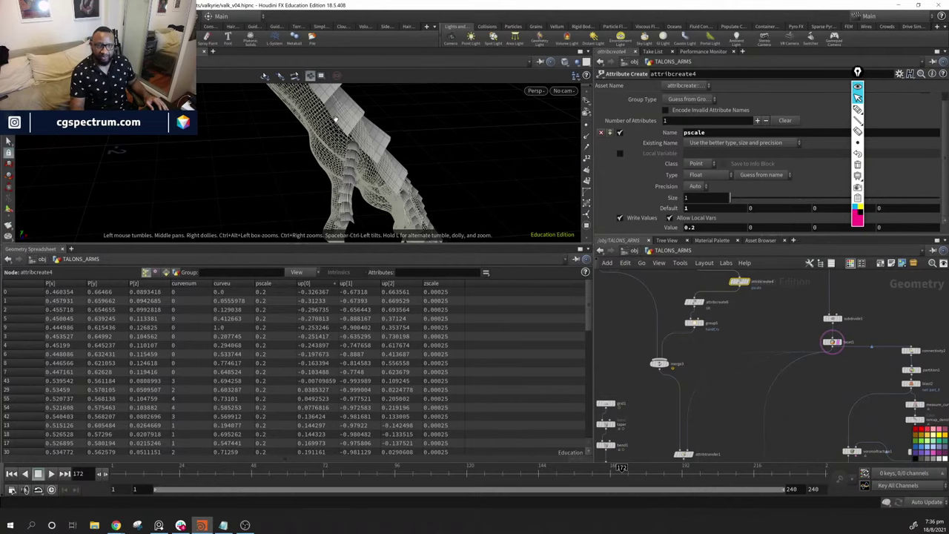
left_click_drag(377, 163, 477, 78)
left_click_drag(426, 158, 474, 134)
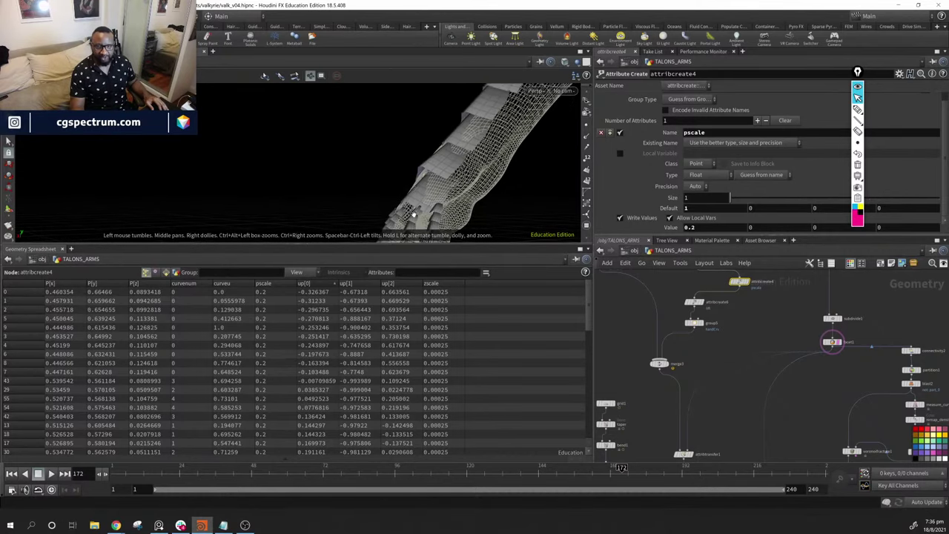
left_click_drag(414, 214, 474, 185)
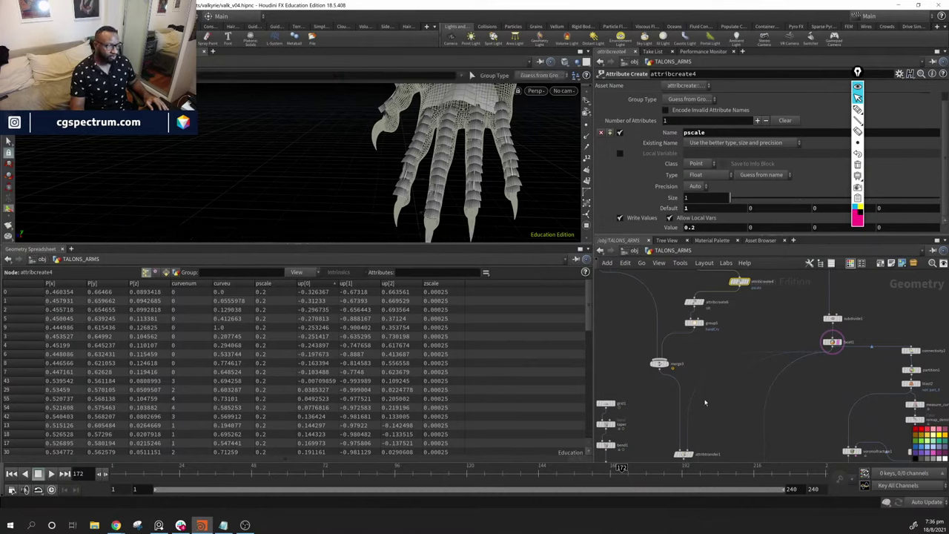
middle_click_drag(732, 437, 773, 318)
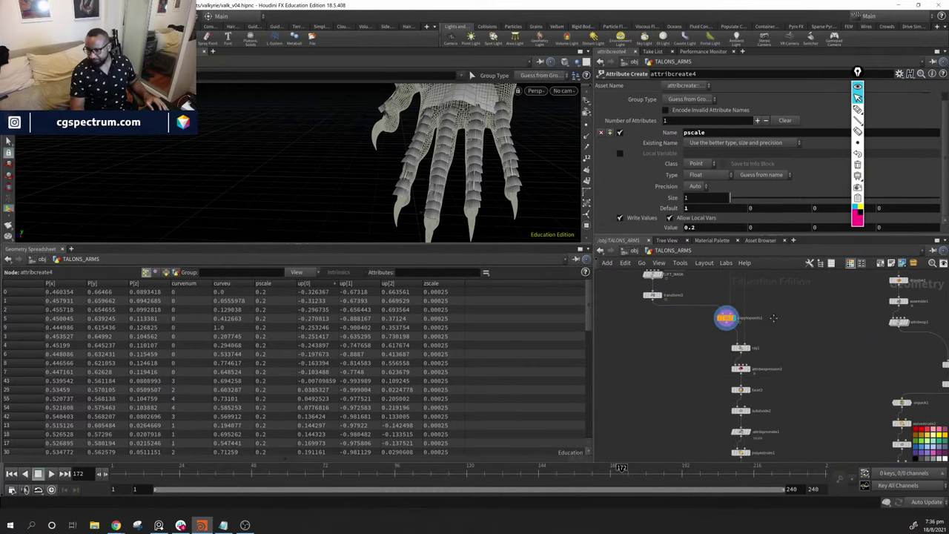
left_click_drag(460, 159, 426, 178)
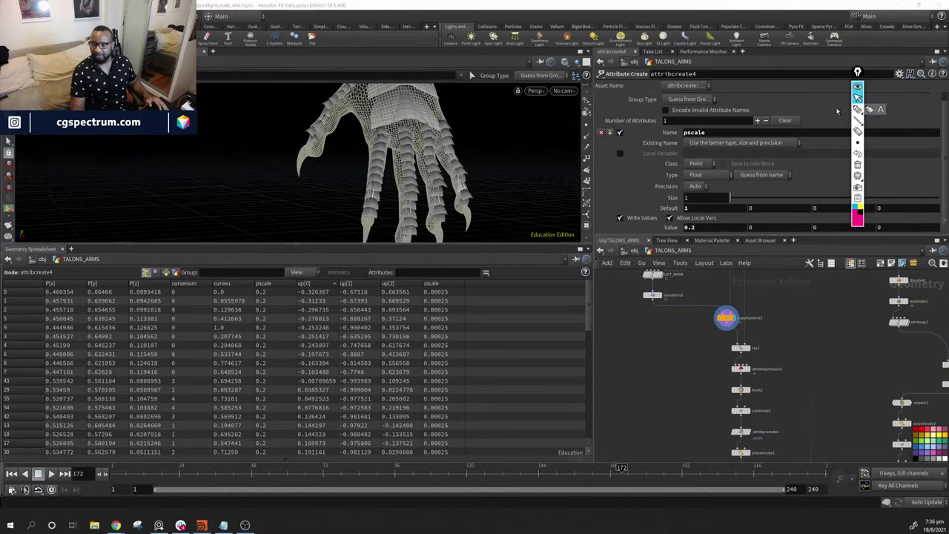
Sketch a pink curve and a straight cyan line above it as freehand annotations
left_click(858, 109)
mouse_move(114, 181)
left_mouse_down()
mouse_move(178, 188)
mouse_move(240, 231)
left_mouse_up()
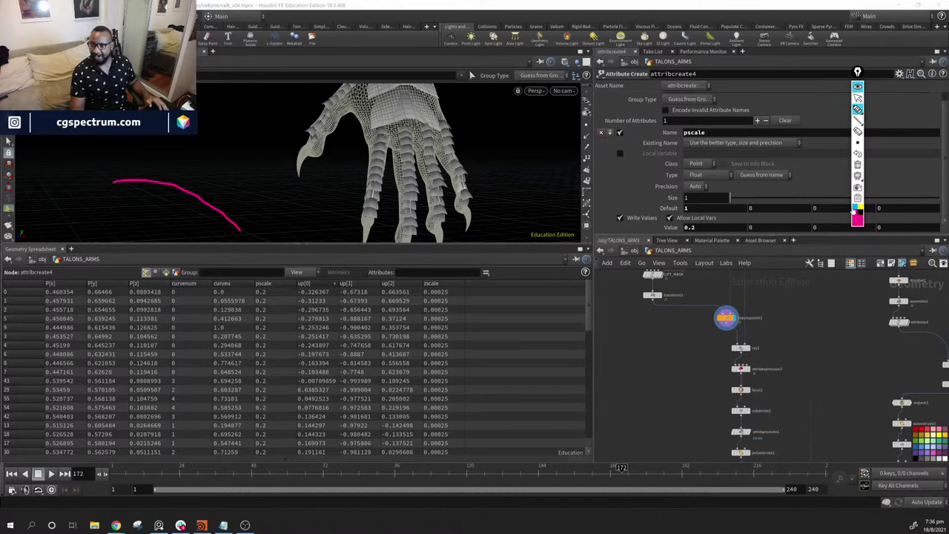
left_click(856, 213)
left_click_drag(114, 167, 119, 170)
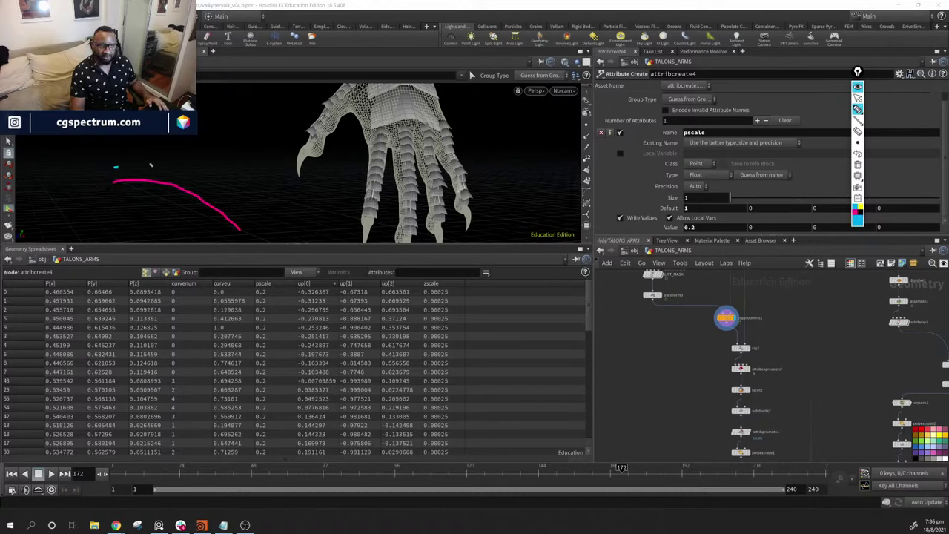
left_click(143, 166)
left_click(175, 165)
left_click_drag(114, 166, 191, 167)
left_click_drag(214, 167, 222, 167)
left_click_drag(115, 166, 256, 169)
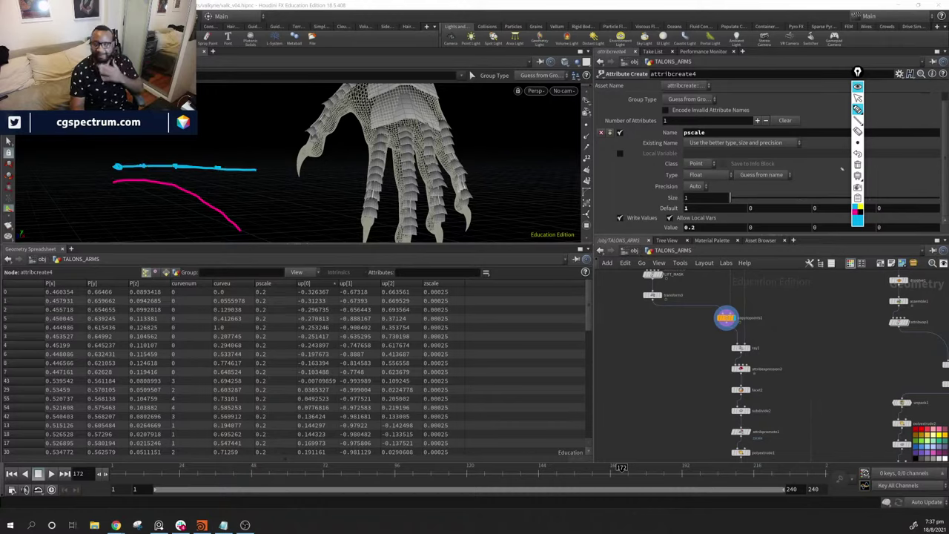
Draw yellow arrows pointing down from the cyan line to the pink curve
left_click(858, 120)
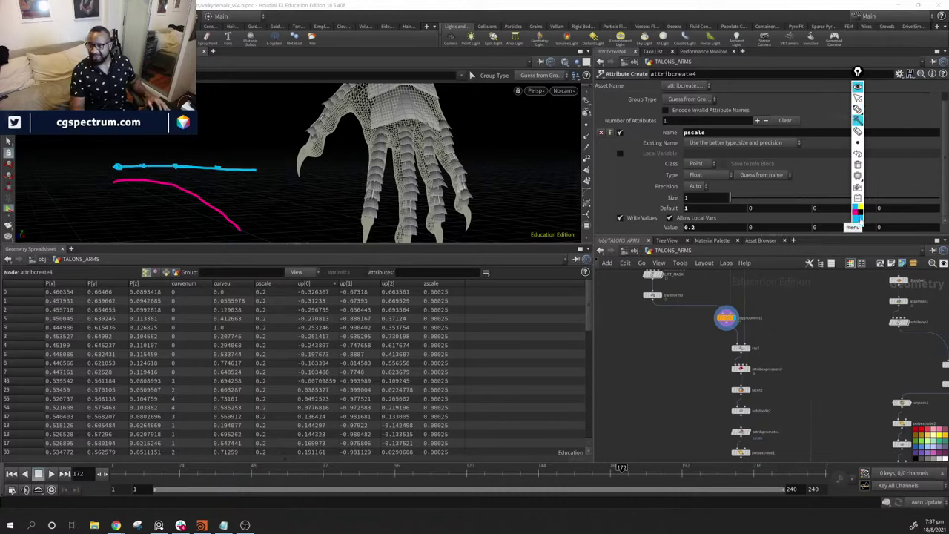
left_click(858, 220)
left_click(850, 216)
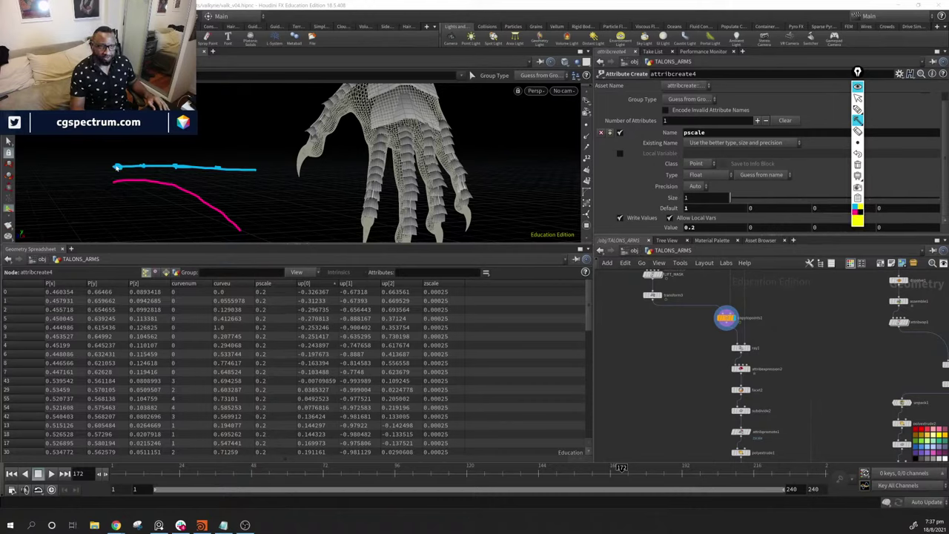
mouse_move(117, 166)
left_mouse_down()
mouse_move(118, 183)
mouse_move(176, 178)
mouse_move(175, 187)
mouse_move(208, 191)
mouse_move(202, 198)
left_mouse_up()
left_click_drag(253, 169, 226, 217)
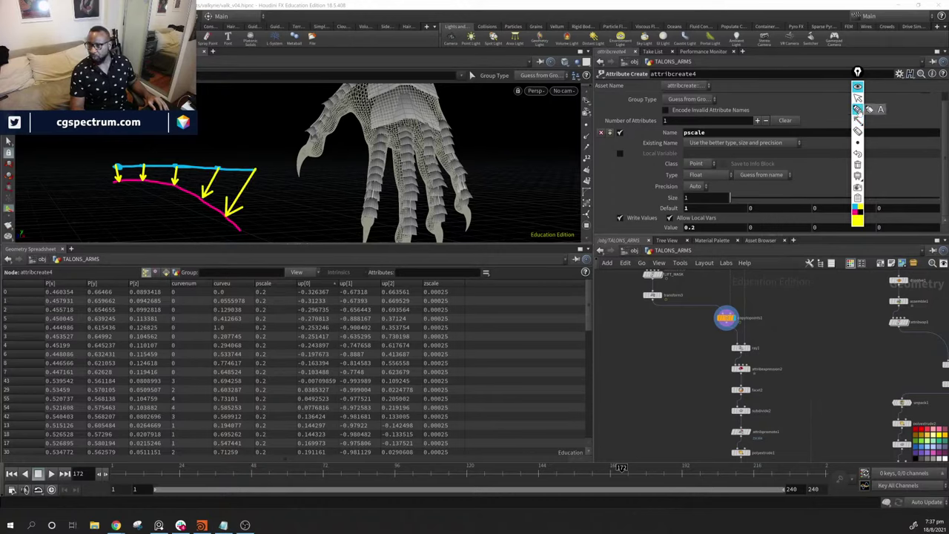
Trace an orange annotation stroke along the pink curve
left_click(858, 220)
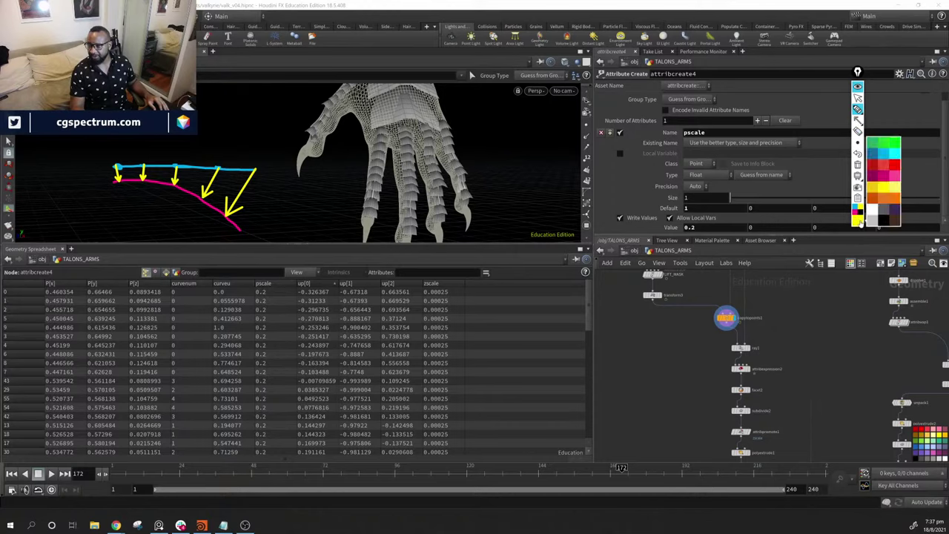
left_click(893, 204)
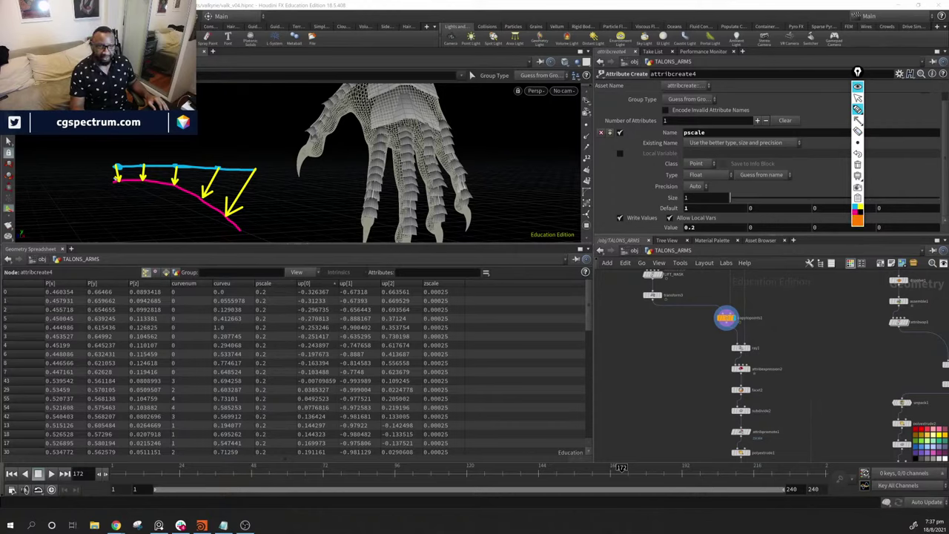
mouse_move(115, 177)
left_mouse_down()
mouse_move(189, 185)
mouse_move(235, 216)
left_mouse_up()
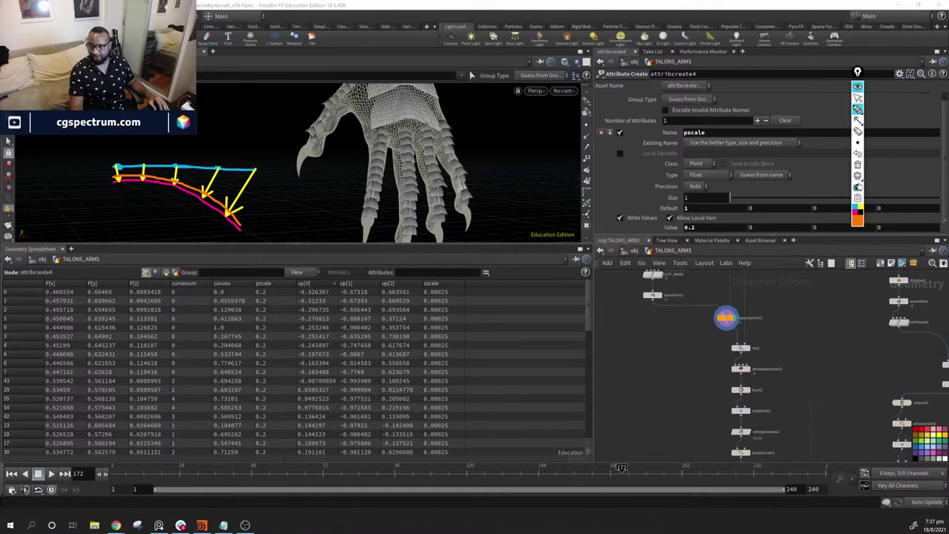
Clear the annotation sketches and orbit around the hand model
left_click(859, 167)
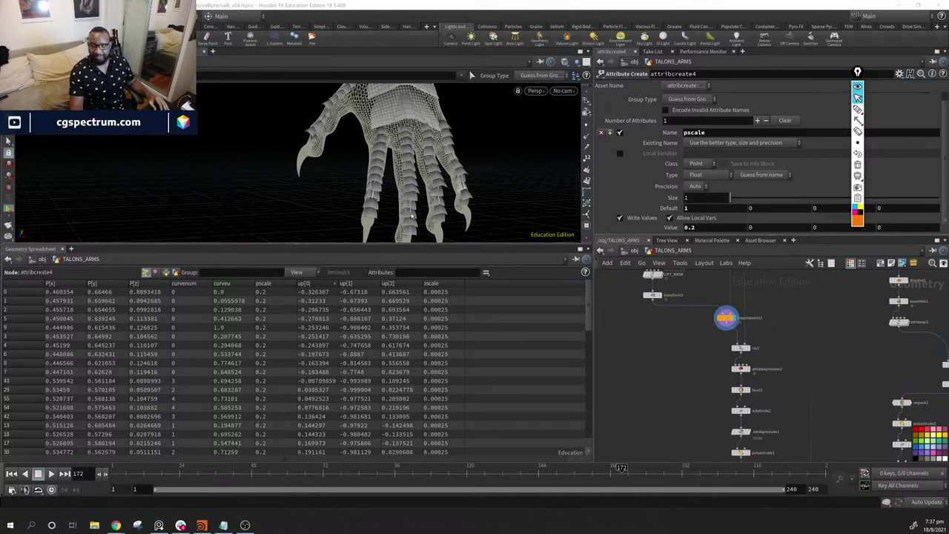
key("Escape")
left_click_drag(413, 217, 359, 182)
left_click_drag(435, 117, 415, 160)
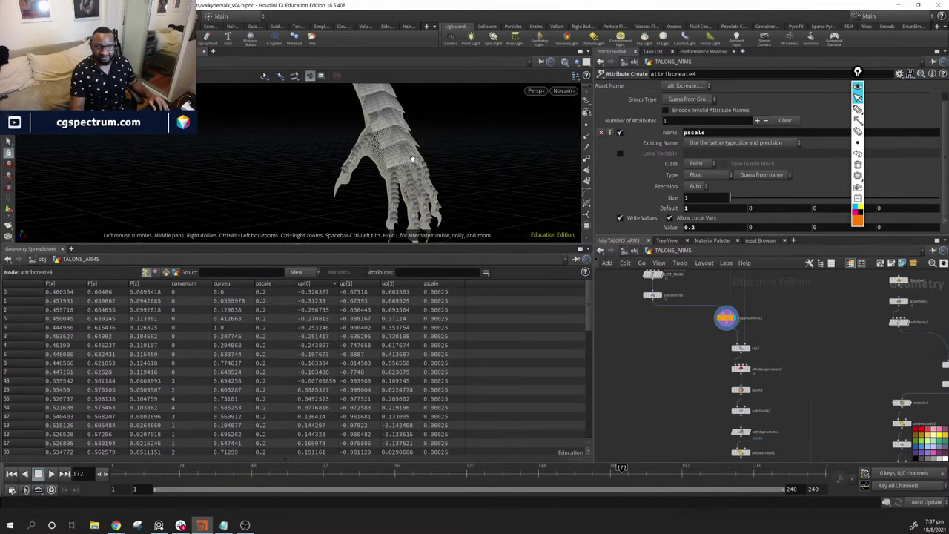
middle_click_drag(792, 416, 776, 394)
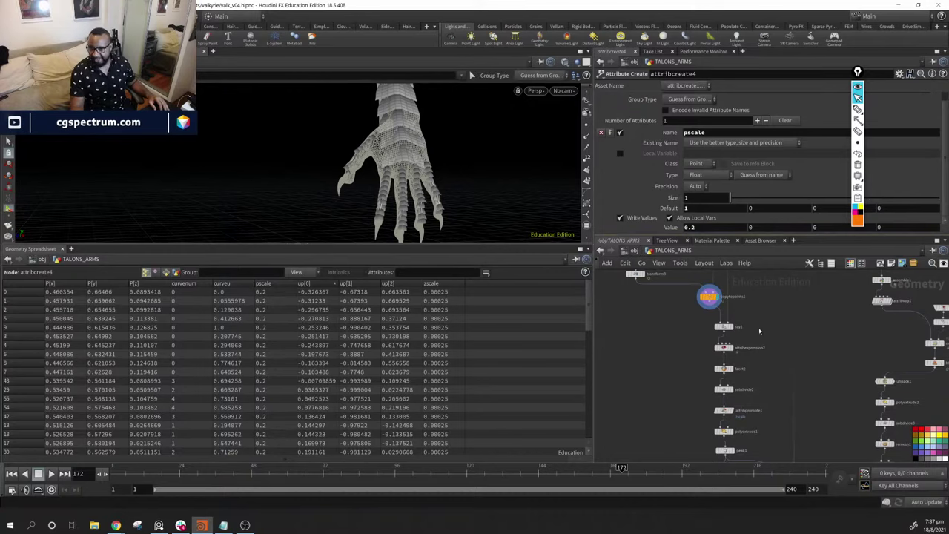
Display ray1's result, zoom onto a talon band, and select ray1
left_click(724, 327)
left_click_drag(412, 151, 490, 215)
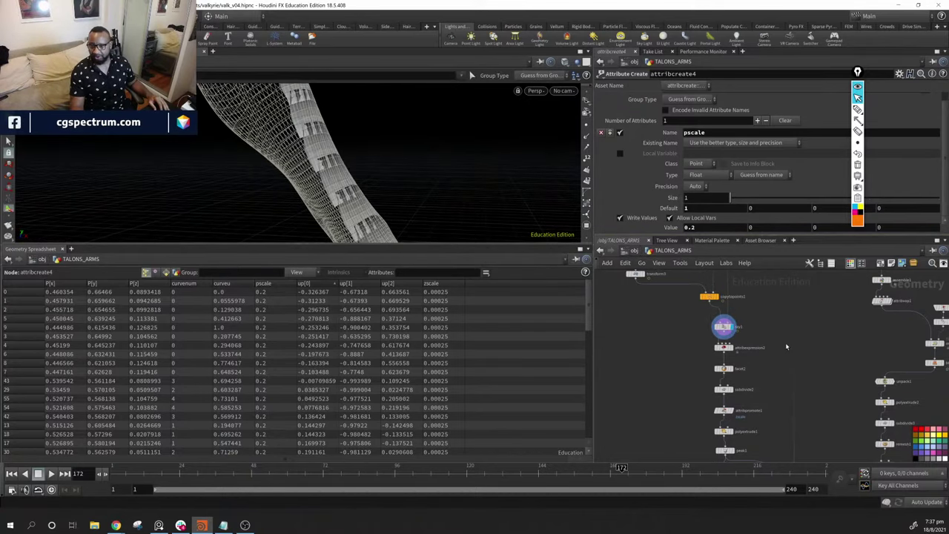
left_click_drag(385, 170, 371, 185)
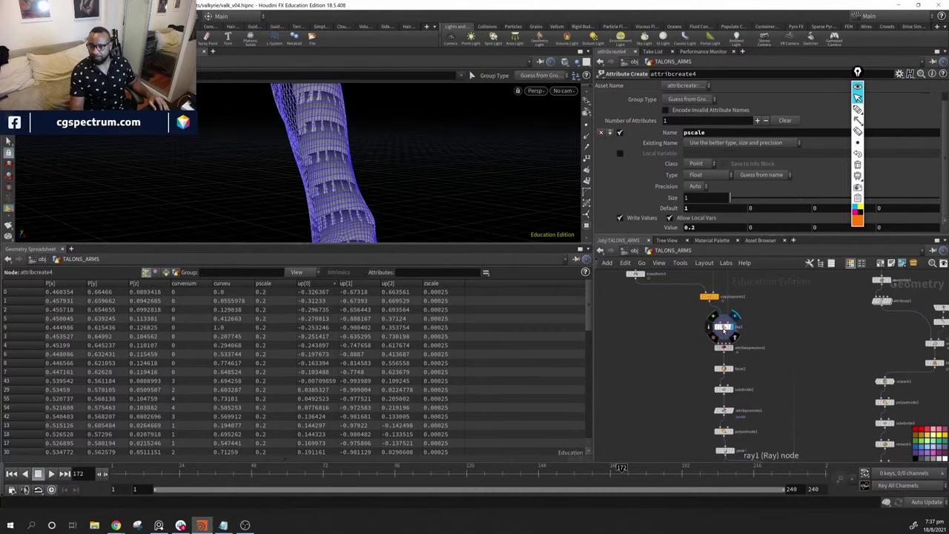
left_click(723, 326)
Turn off ray1's guide geometry and remove the template overlay
scroll(655, 180, "up", 3)
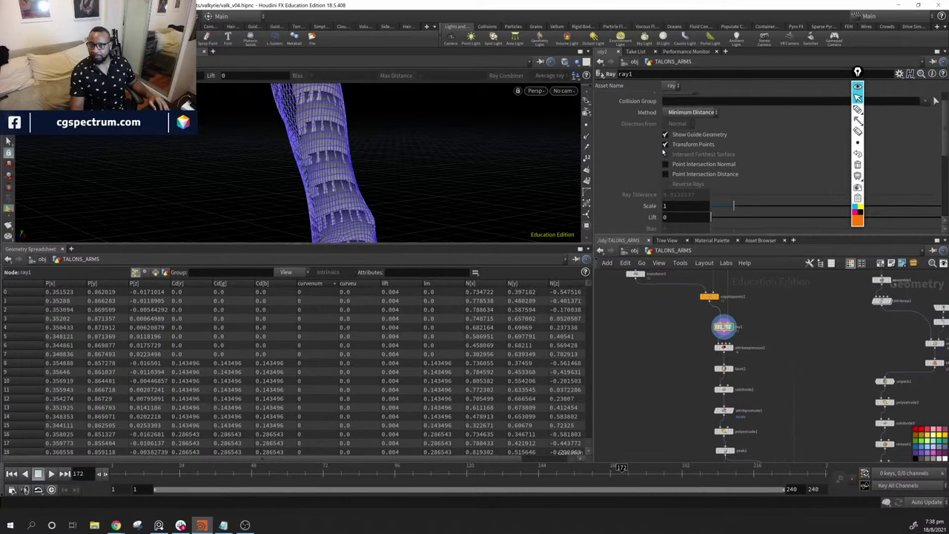
left_click(666, 135)
left_click_drag(381, 136, 509, 213)
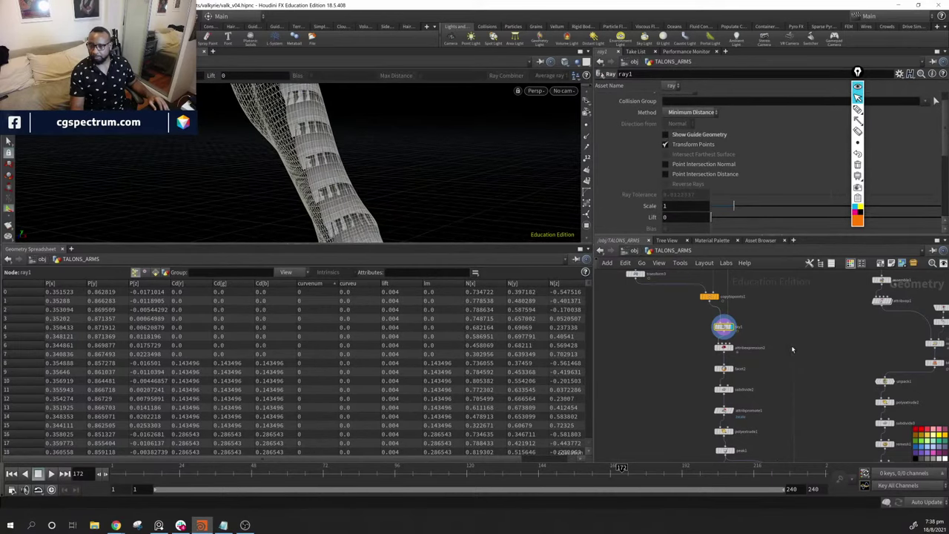
scroll(773, 332, "down", 3)
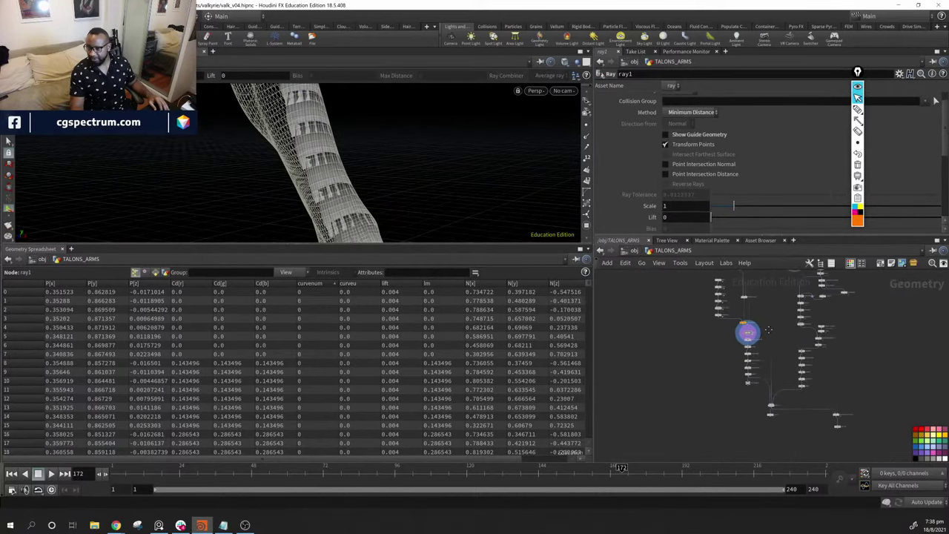
scroll(780, 337, "up", 2)
scroll(783, 330, "up", 2)
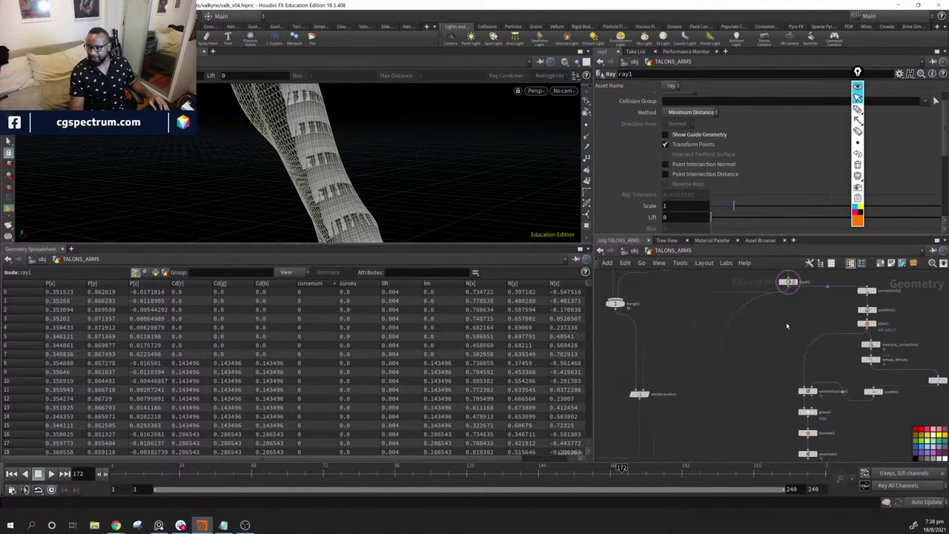
left_click(794, 281)
left_click_drag(381, 215, 277, 102)
Display attribexpression2's result on the talon, then reselect ray1
middle_click_drag(678, 376, 692, 395)
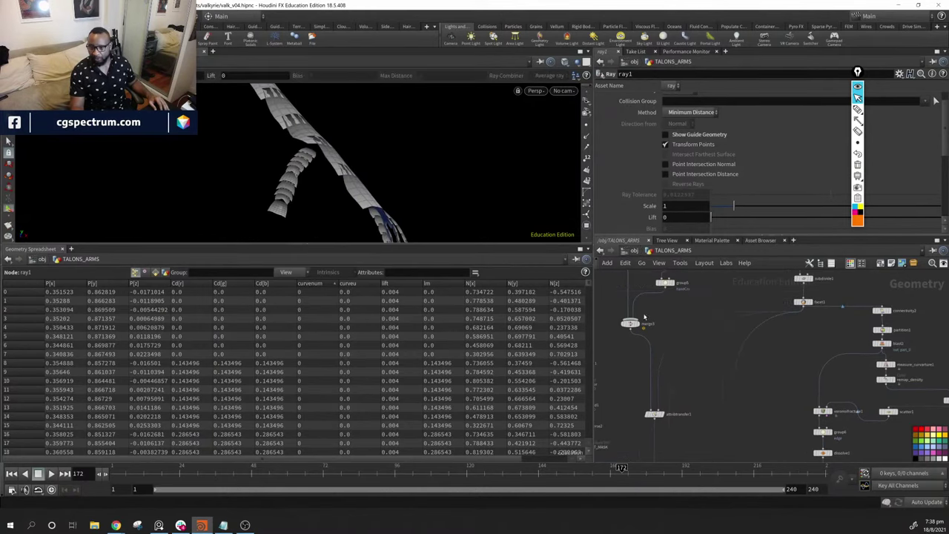
key("f")
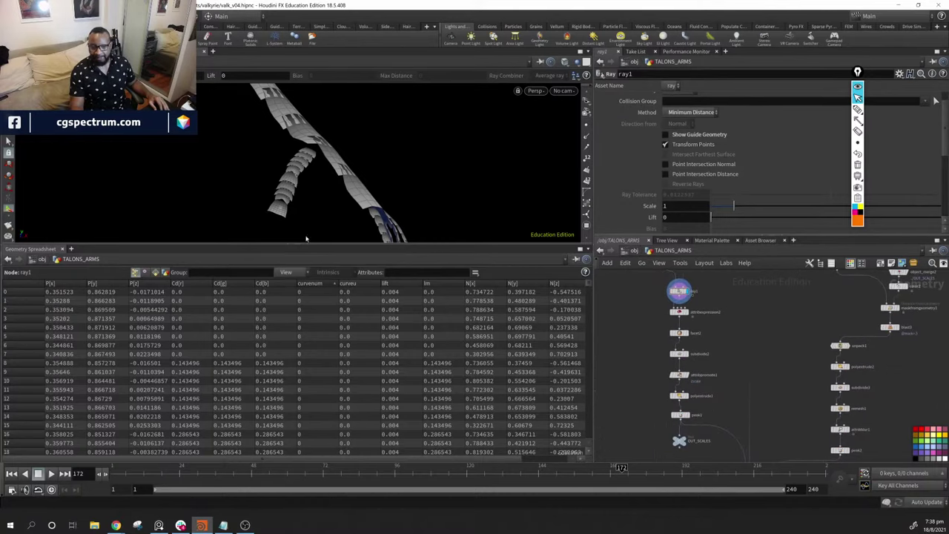
key("space")
left_click_drag(348, 148, 279, 171)
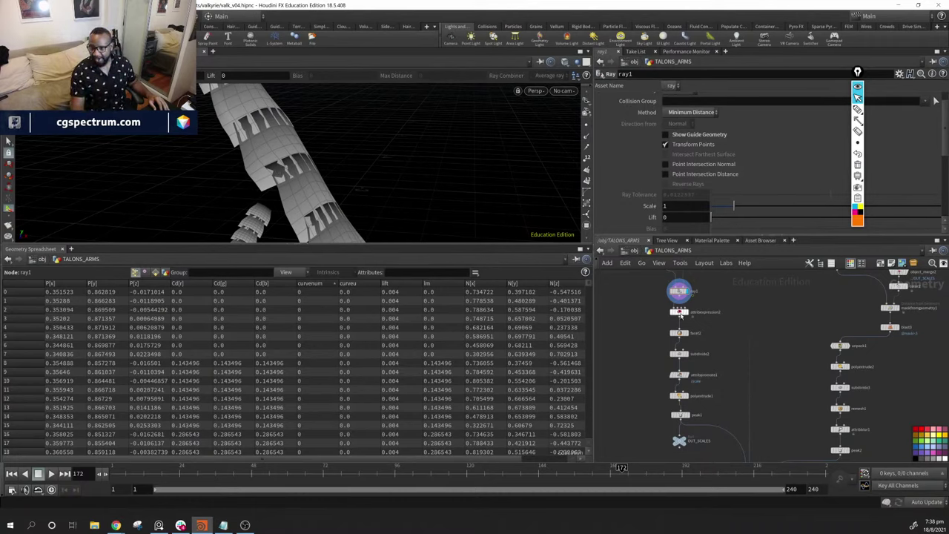
left_click(679, 311)
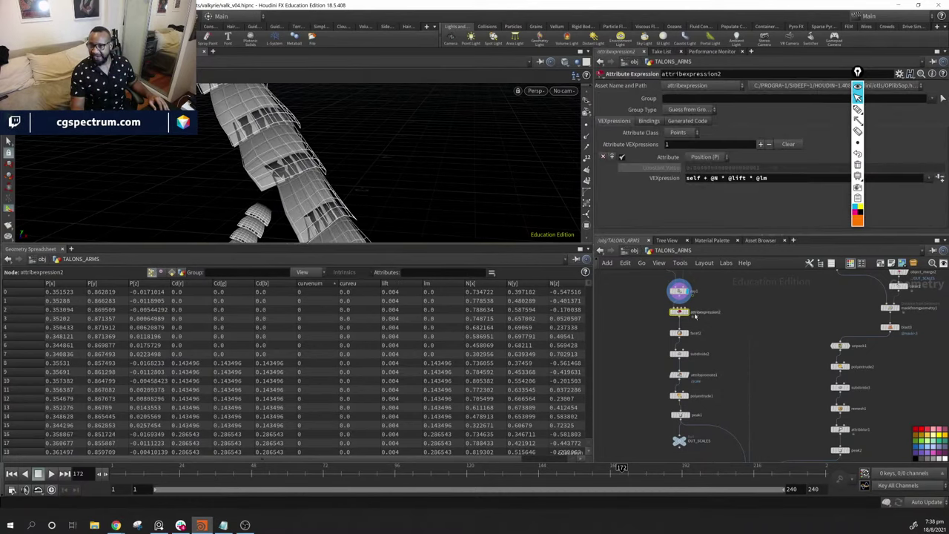
left_click(688, 312)
mouse_move(400, 156)
left_mouse_down()
mouse_move(364, 141)
mouse_move(313, 151)
mouse_move(343, 152)
mouse_move(282, 170)
mouse_move(424, 178)
mouse_move(345, 190)
mouse_move(373, 182)
mouse_move(272, 171)
mouse_move(304, 182)
left_mouse_up()
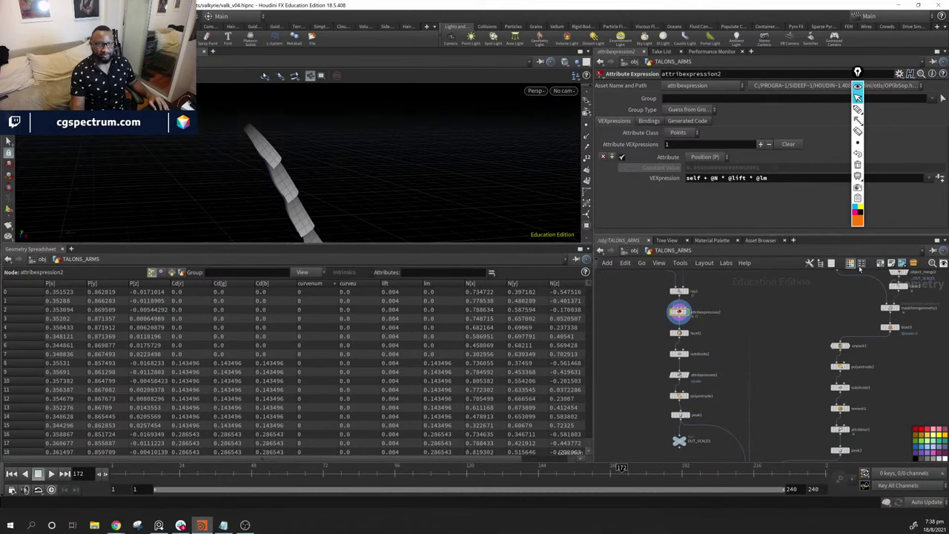
left_click(680, 292)
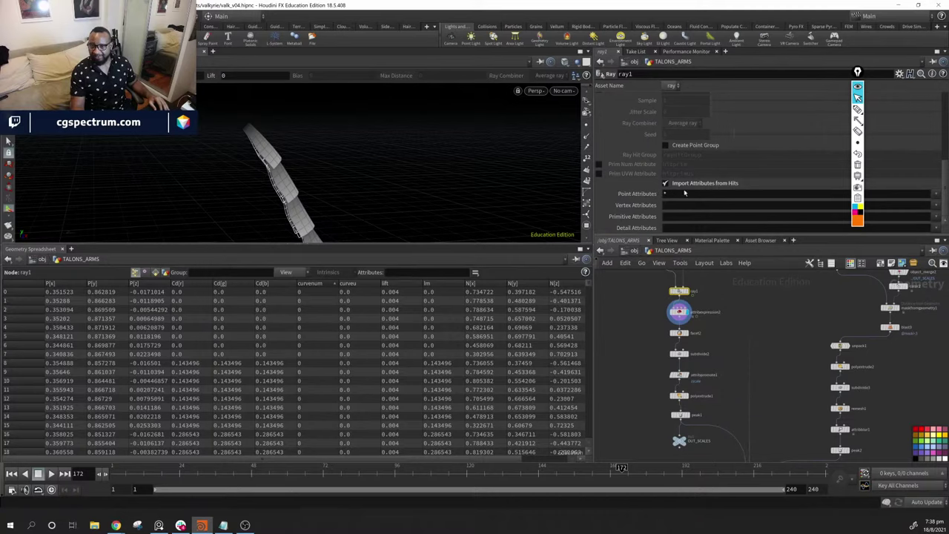
Check attribexpression2, then display ray1's projected talon
left_click_drag(261, 197, 310, 174)
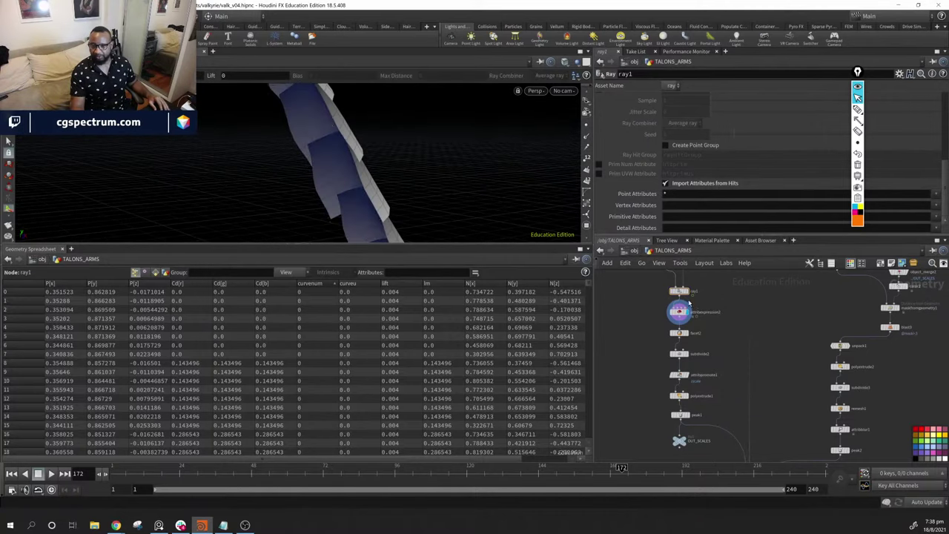
left_click(680, 312)
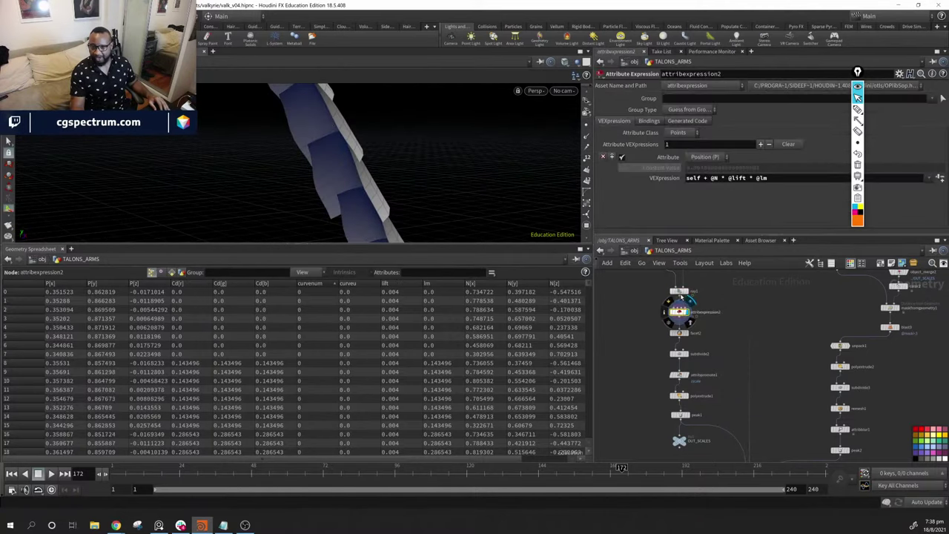
left_click(679, 292)
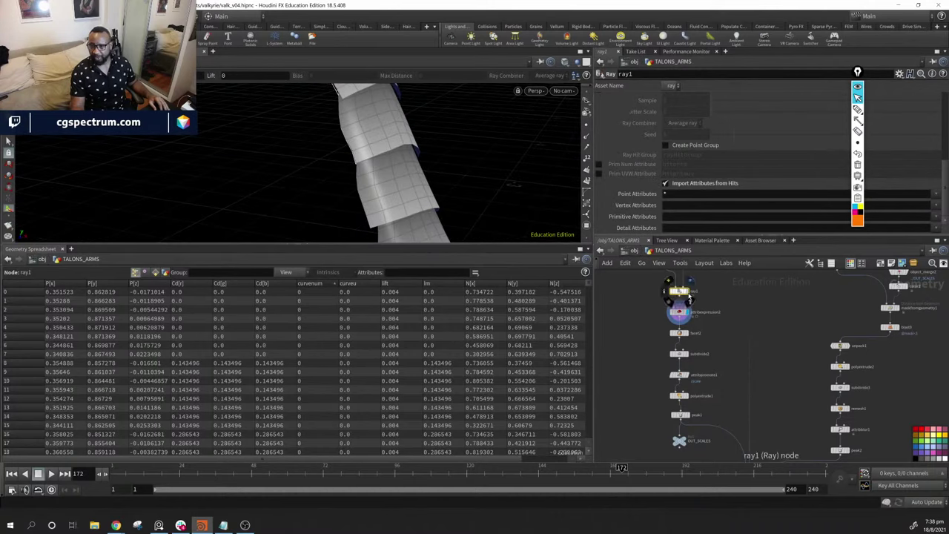
left_click(689, 293)
left_click_drag(456, 206, 324, 165)
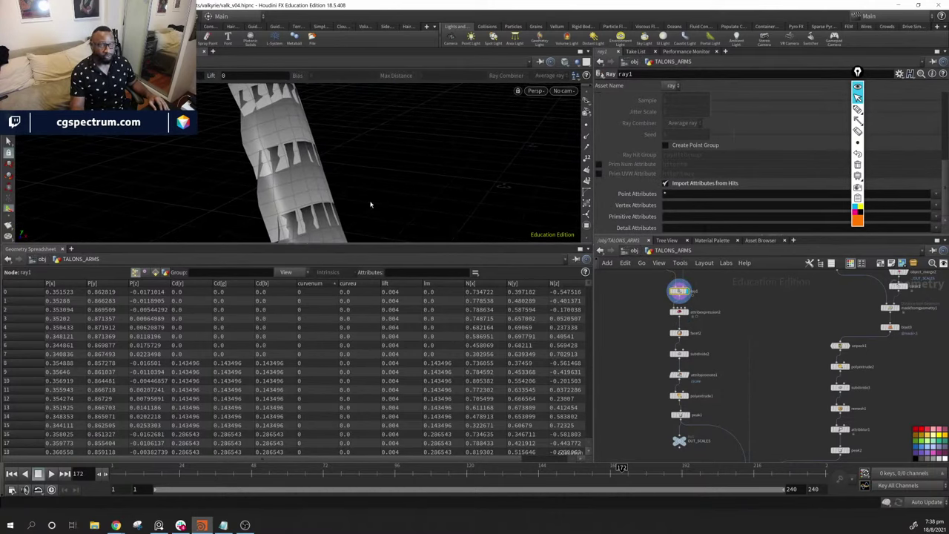
Set ray1's Point Attributes under Import Attributes from Hits to N
left_click(686, 199)
type("N")
key("Return")
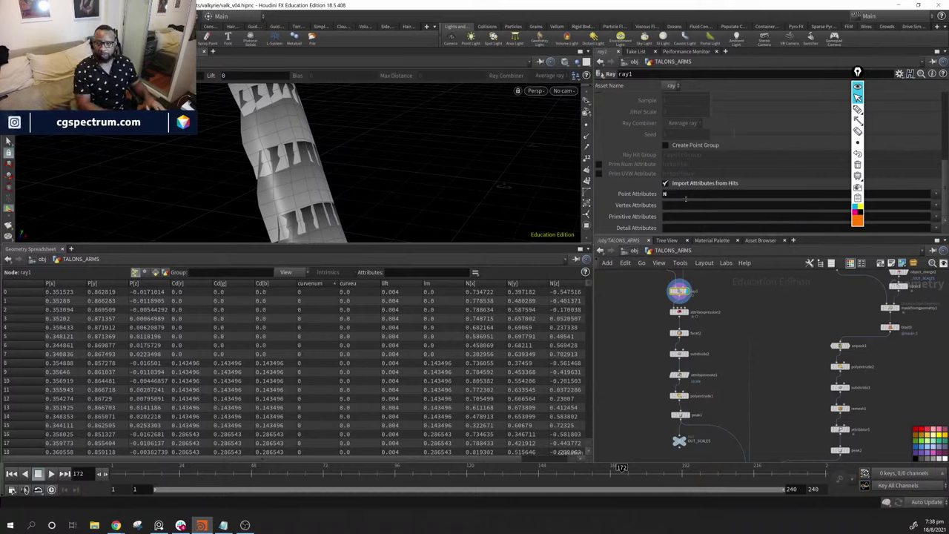
left_click_drag(555, 182, 282, 138)
key("Return")
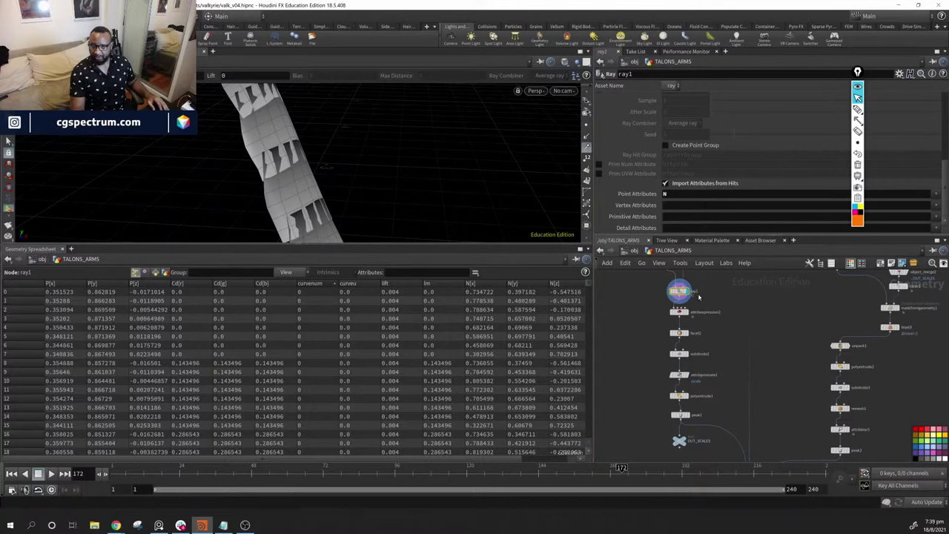
Show and hide the cyan ray lines, undoing an accidental wire into ray1
left_click(677, 282)
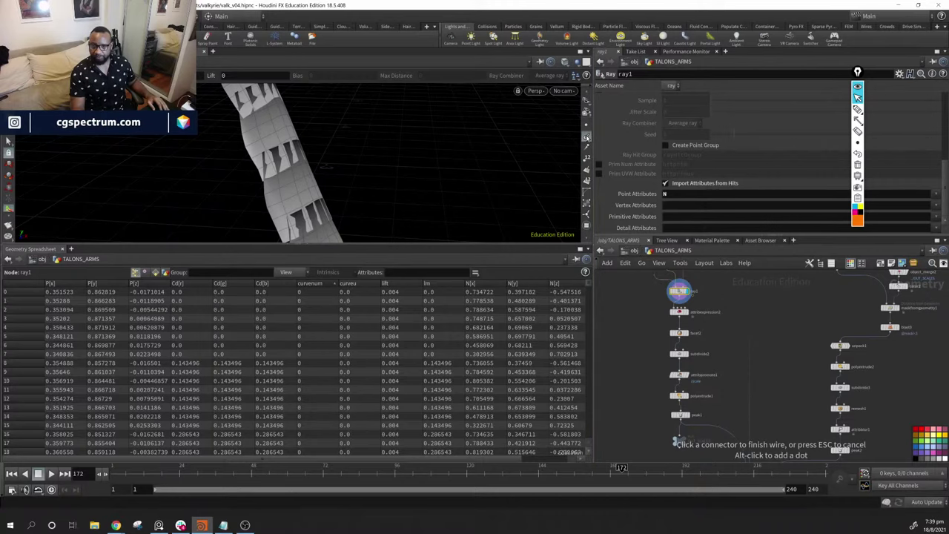
left_click(587, 136)
left_click_drag(460, 178, 484, 52)
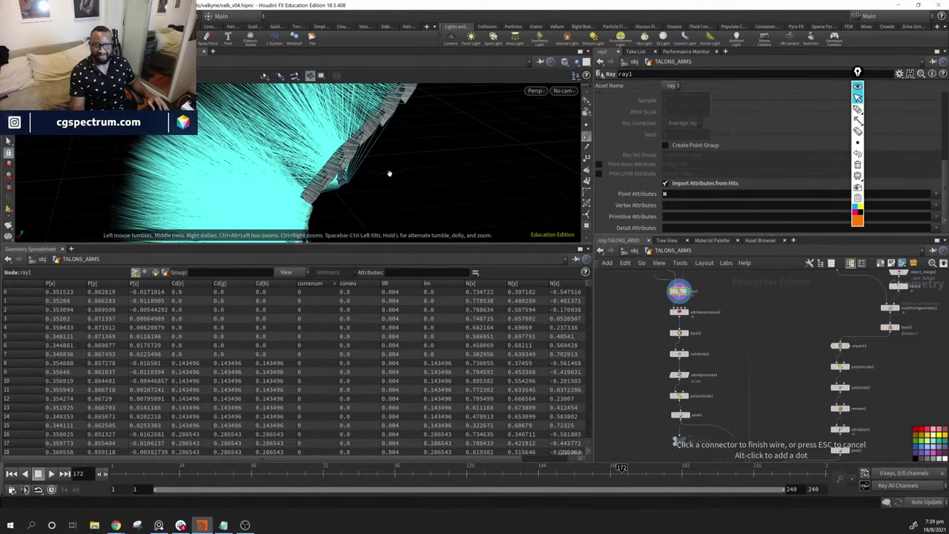
key("Return")
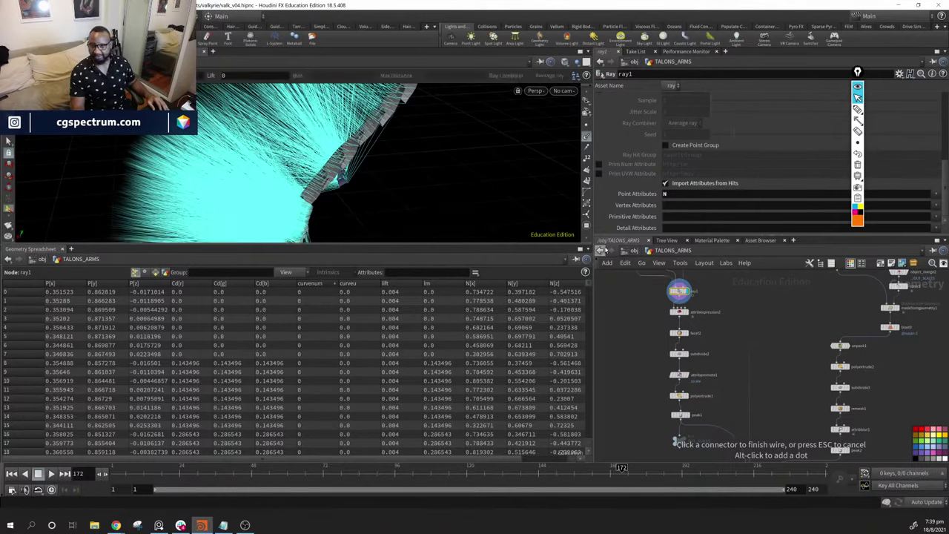
left_click(586, 137)
left_click_drag(545, 121, 326, 163)
key("Return")
left_click(689, 284)
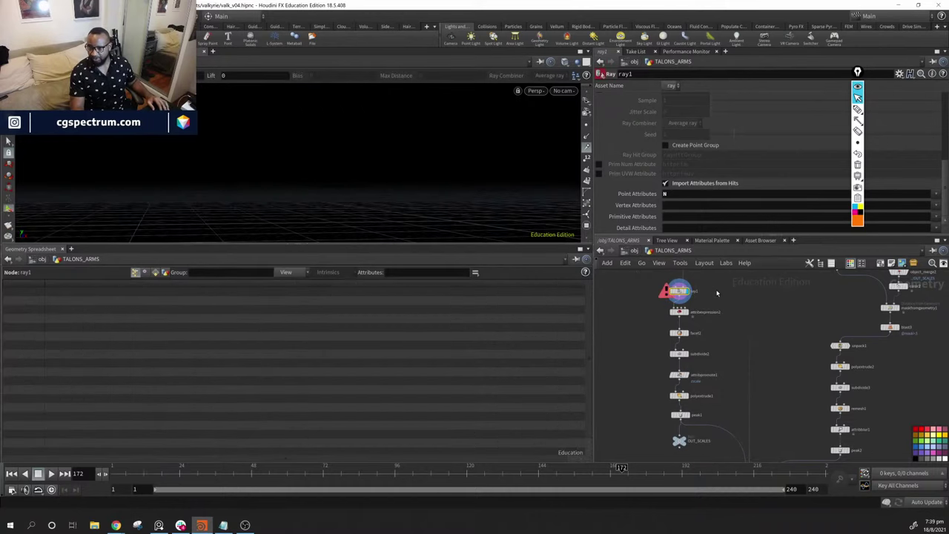
key("ctrl+z")
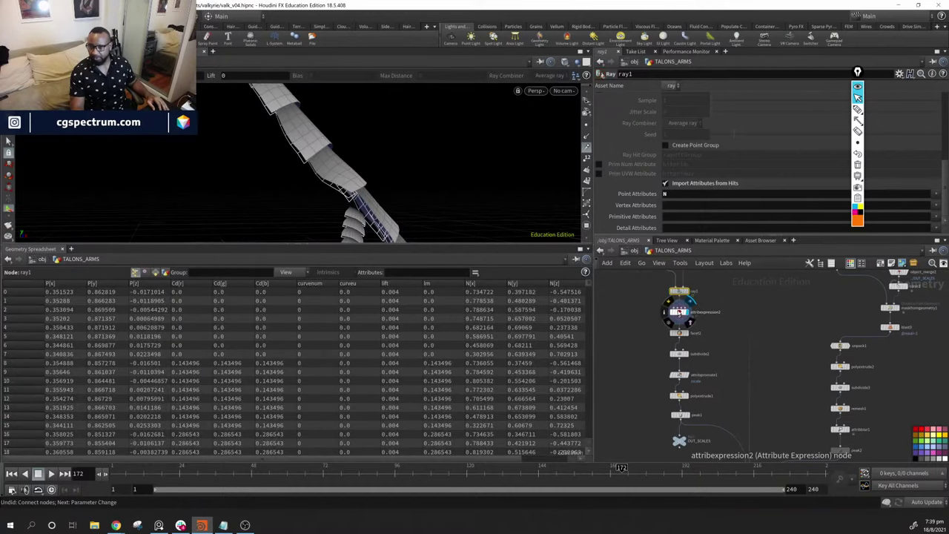
left_click(679, 312)
left_click_drag(770, 178, 685, 178)
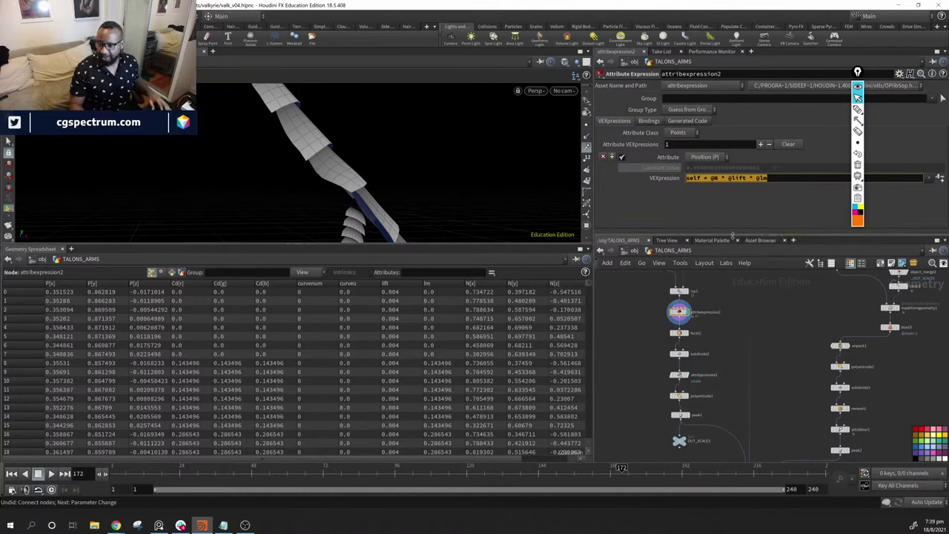
key("f")
scroll(669, 299, "down", 3)
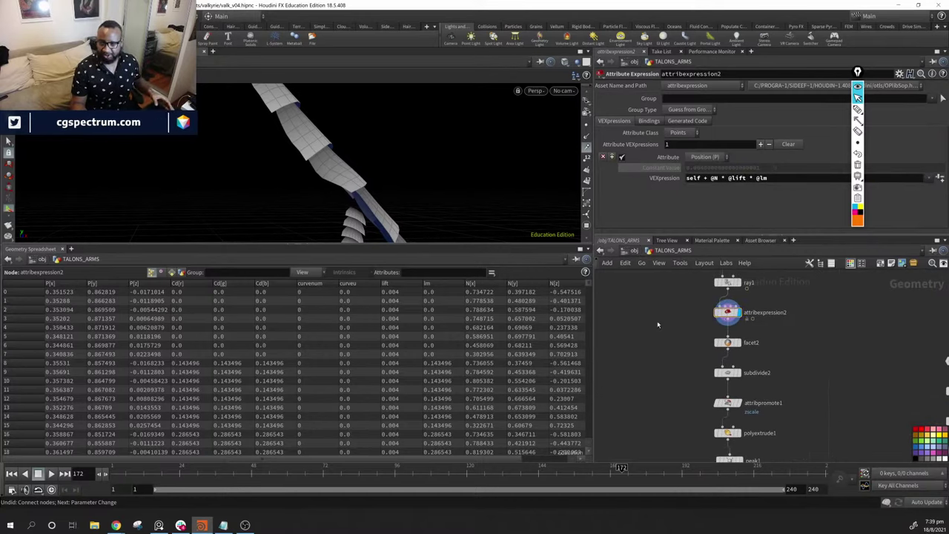
Create an Attribute Expression node, attribexpression1, from the Tab menu using 'ae'
key("Tab")
mouse_move(630, 326)
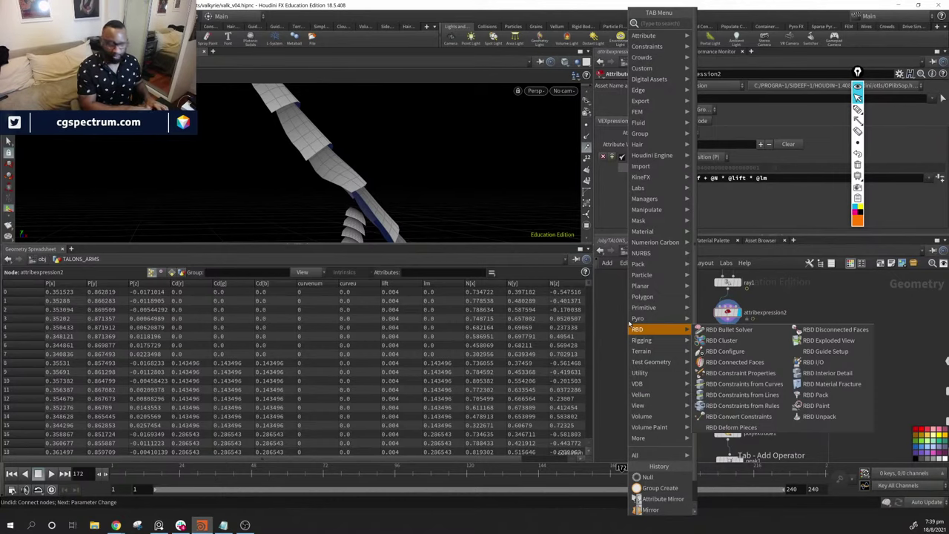
type("ae")
key("Down")
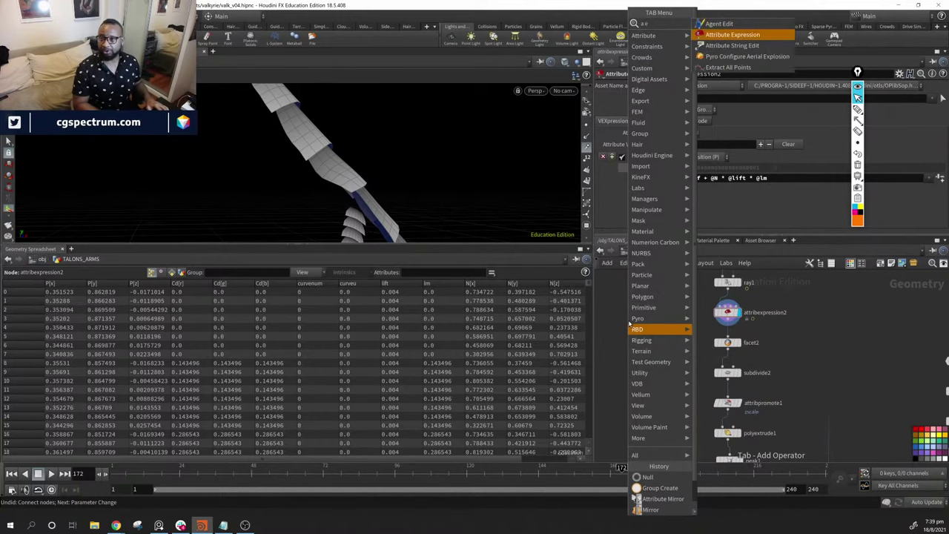
key("Return")
left_click(647, 339)
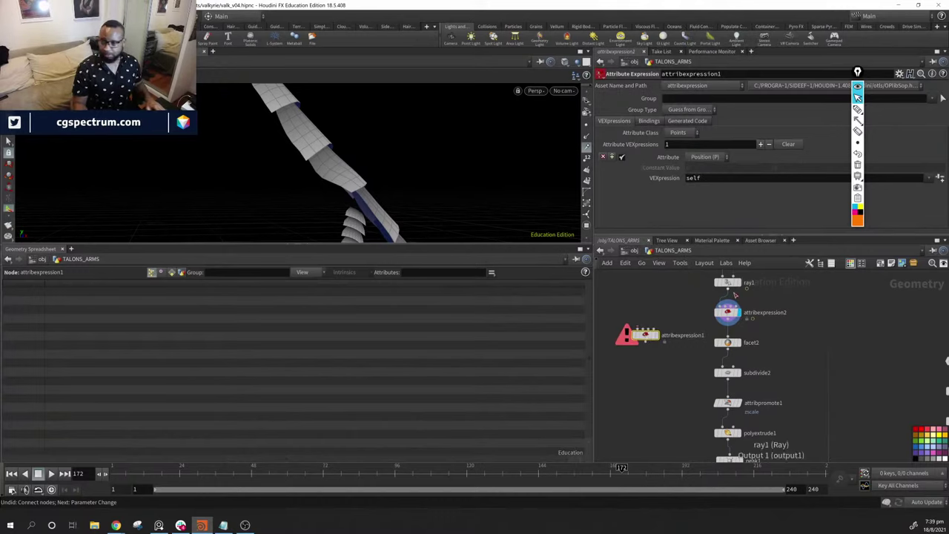
Wire ray1 into attribexpression1, display it, and orbit the tube geometry
left_click_drag(731, 297, 647, 323)
left_click(647, 324)
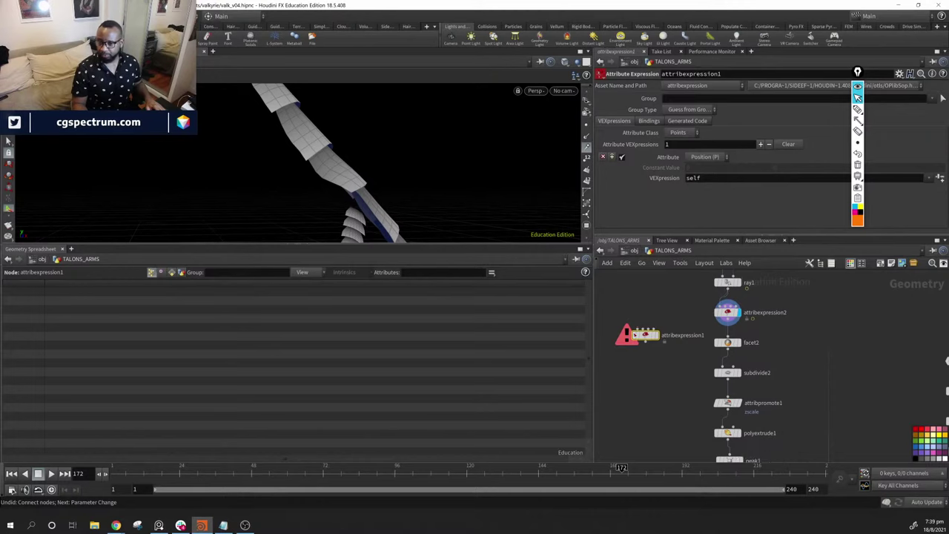
left_click(641, 338)
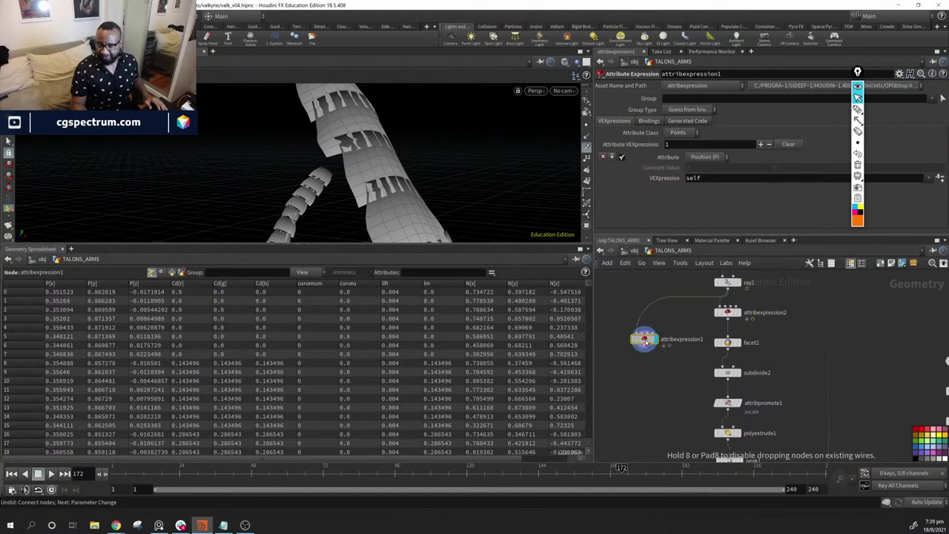
left_click_drag(858, 72, 882, 182)
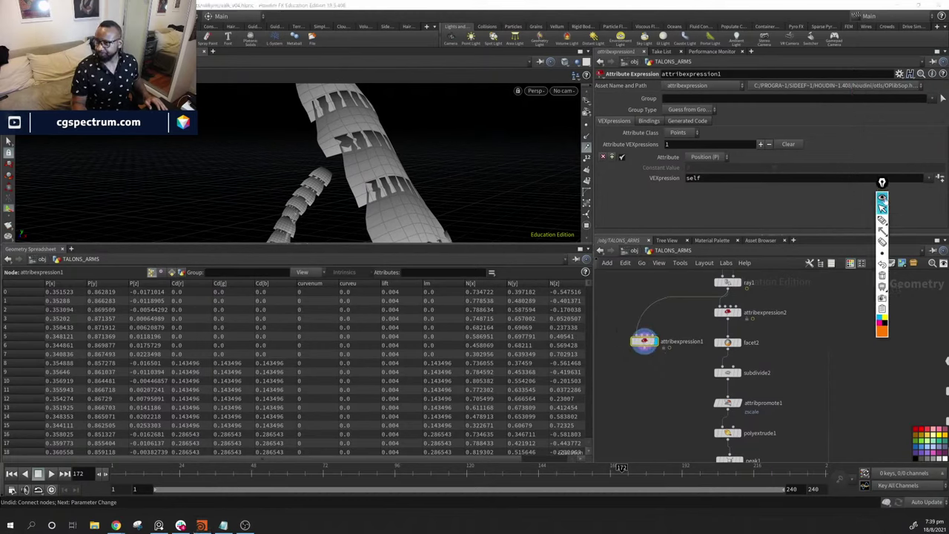
left_click(881, 199)
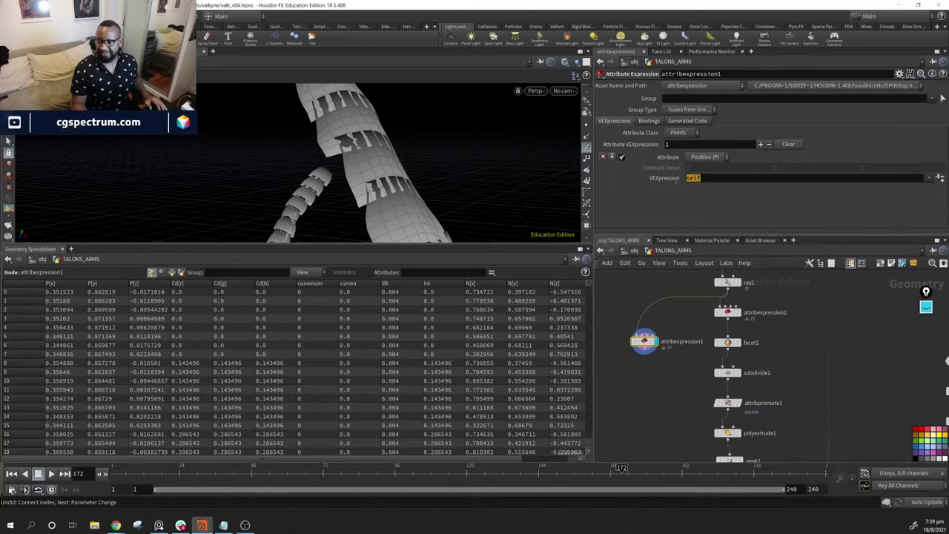
left_click_drag(364, 191, 338, 155)
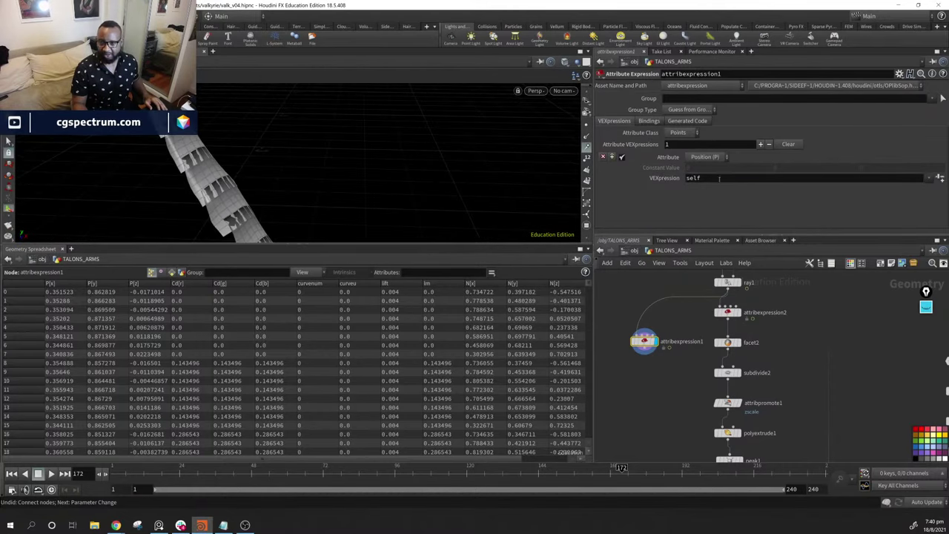
left_click_drag(415, 159, 262, 140)
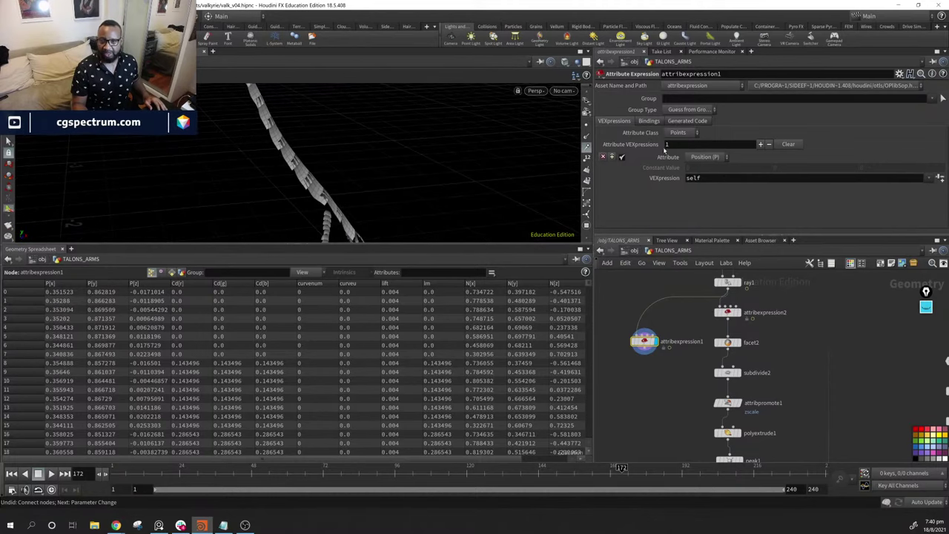
Change attribexpression1's Position expression to 'self + value'
left_click(705, 178)
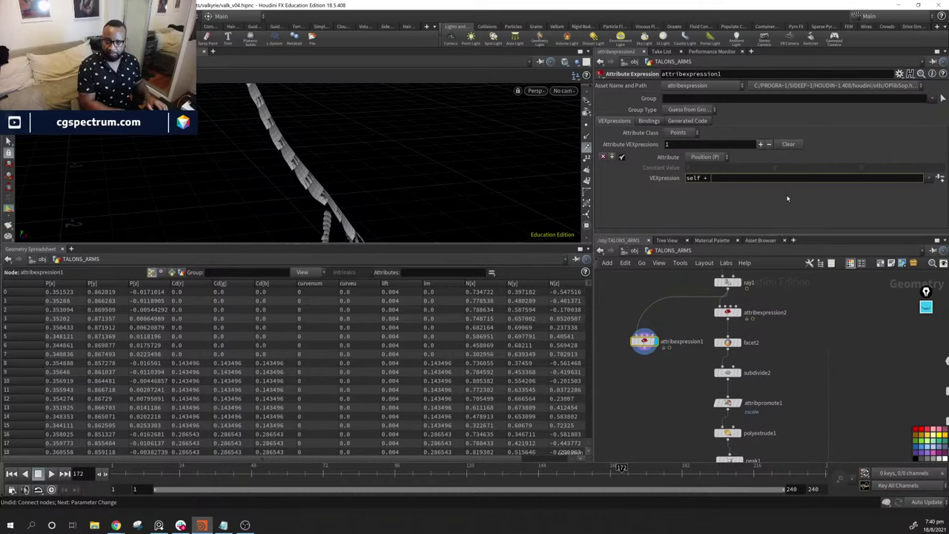
type("+ value")
key("Return")
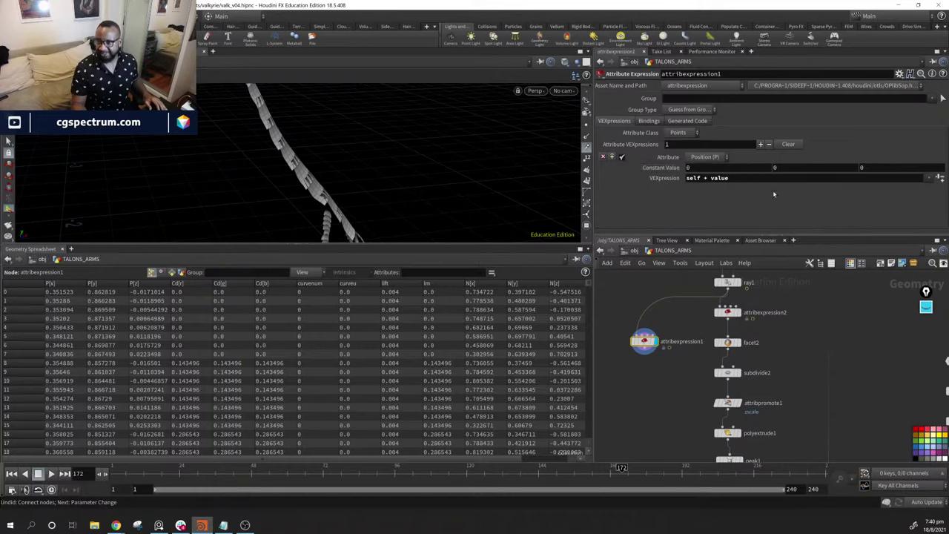
left_click_drag(519, 178, 440, 161)
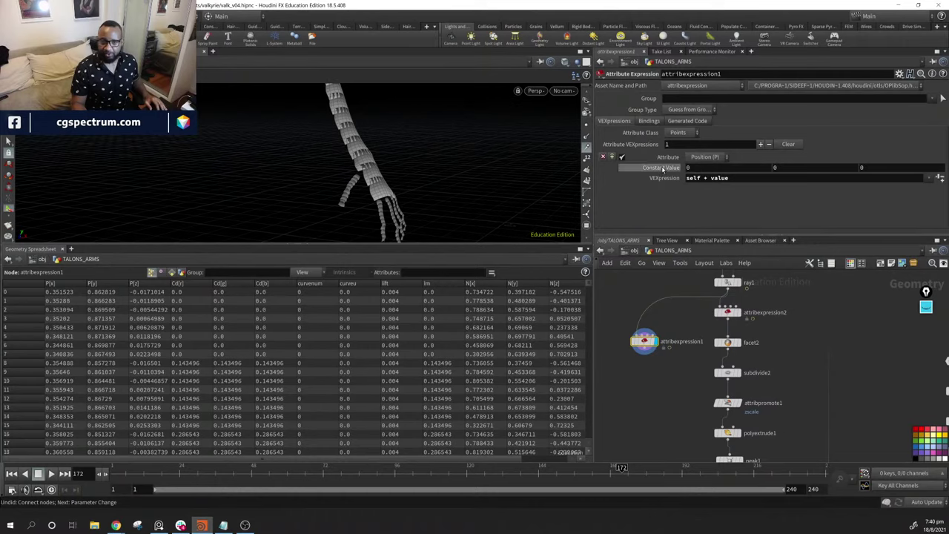
left_click_drag(430, 155, 482, 185)
Try each Constant Value component, undoing every change to keep 0, 0, 0
middle_click(707, 169)
mouse_move(707, 169)
middle_mouse_down()
mouse_move(729, 171)
mouse_move(712, 170)
middle_mouse_up()
key("ctrl+z")
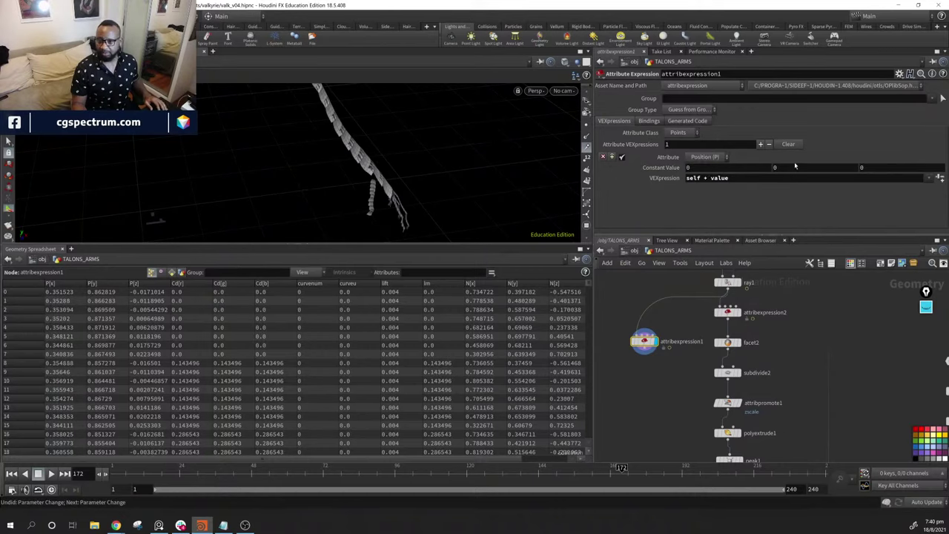
mouse_move(795, 166)
middle_mouse_down()
mouse_move(830, 169)
mouse_move(795, 169)
middle_mouse_up()
key("ctrl+z")
mouse_move(875, 169)
middle_mouse_down()
mouse_move(884, 168)
mouse_move(858, 176)
middle_mouse_up()
key("ctrl+z")
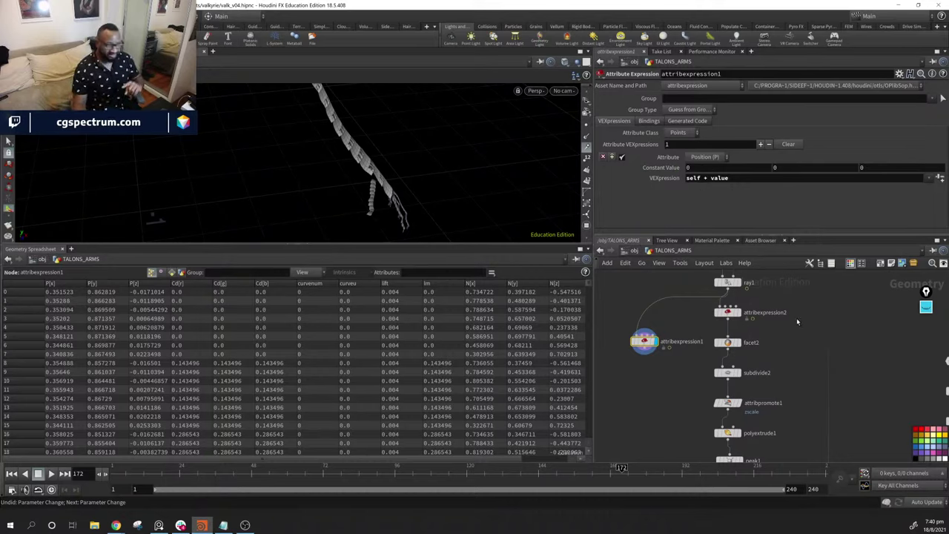
Select ray1 and switch its Method to Project Rays
middle_click_drag(770, 336, 757, 362)
left_click(714, 307)
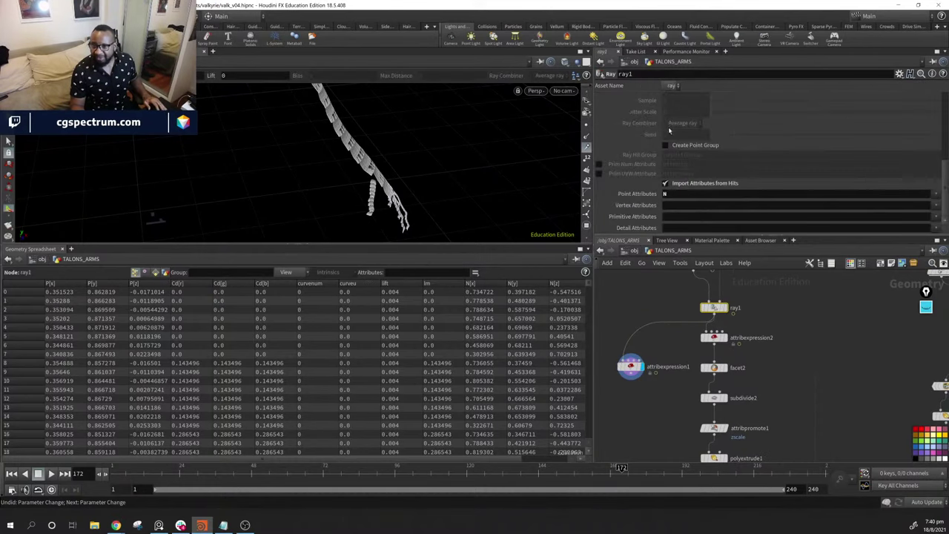
scroll(670, 149, "up", 5)
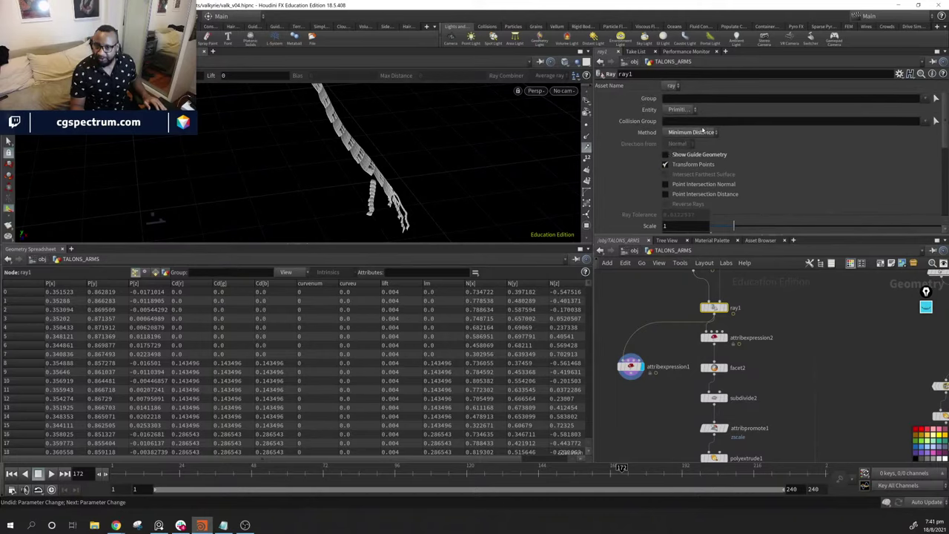
left_click(705, 131)
left_click(700, 156)
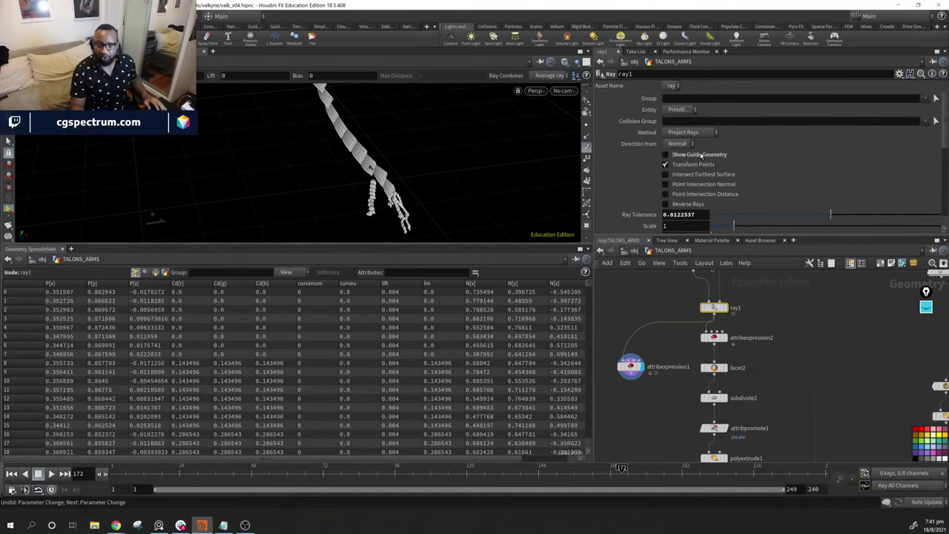
Lower ray1's tolerance slightly and test Direction from Vector, then from Normal
left_click_drag(463, 195, 296, 112)
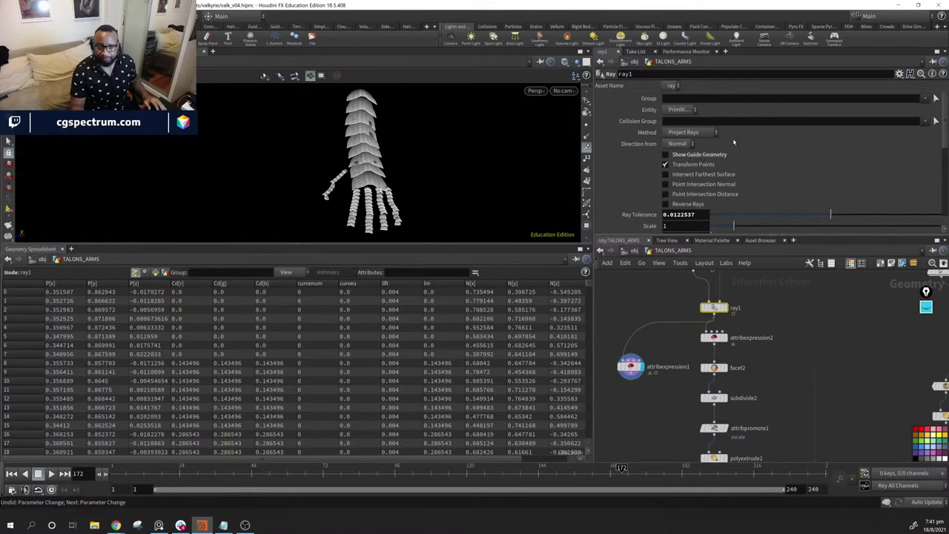
mouse_move(834, 214)
left_mouse_down()
mouse_move(854, 215)
mouse_move(831, 215)
left_mouse_up()
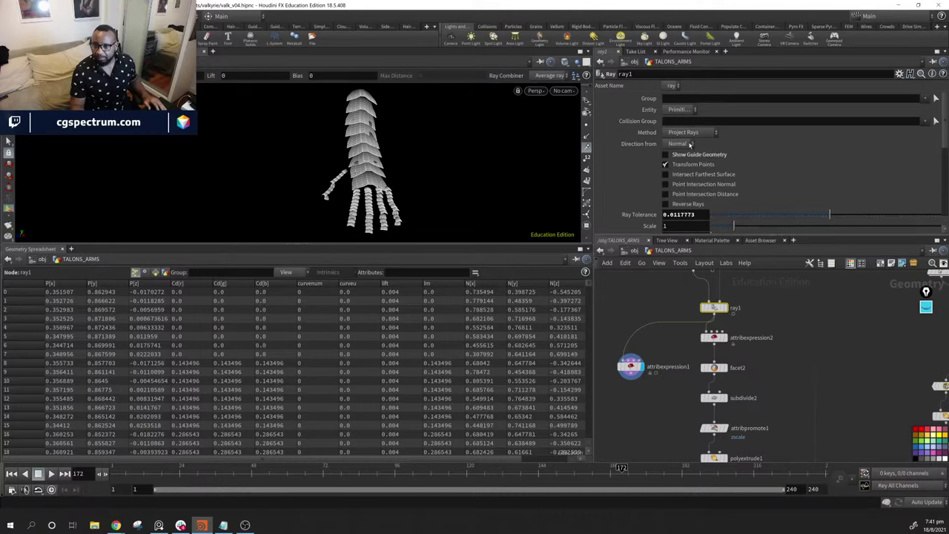
scroll(686, 158, "down", 5)
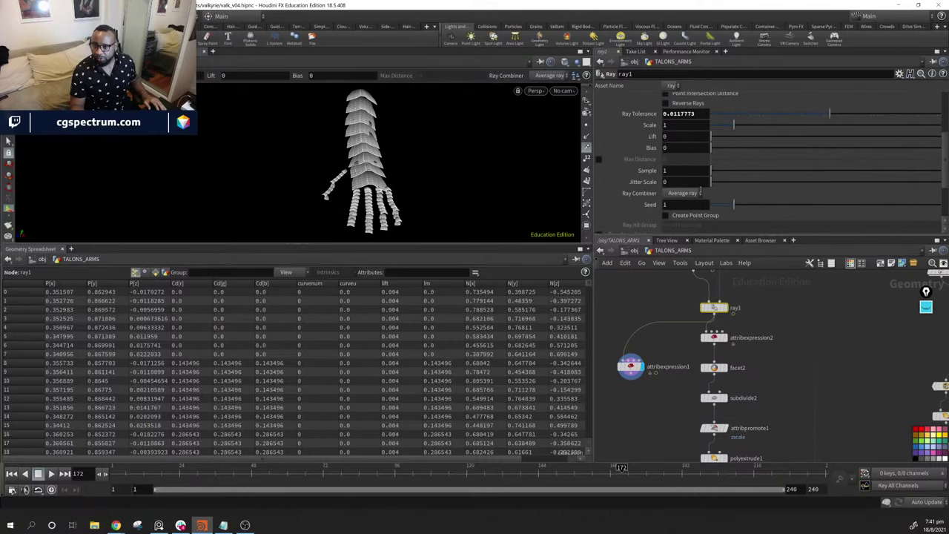
scroll(708, 200, "down", 2)
scroll(701, 155, "up", 7)
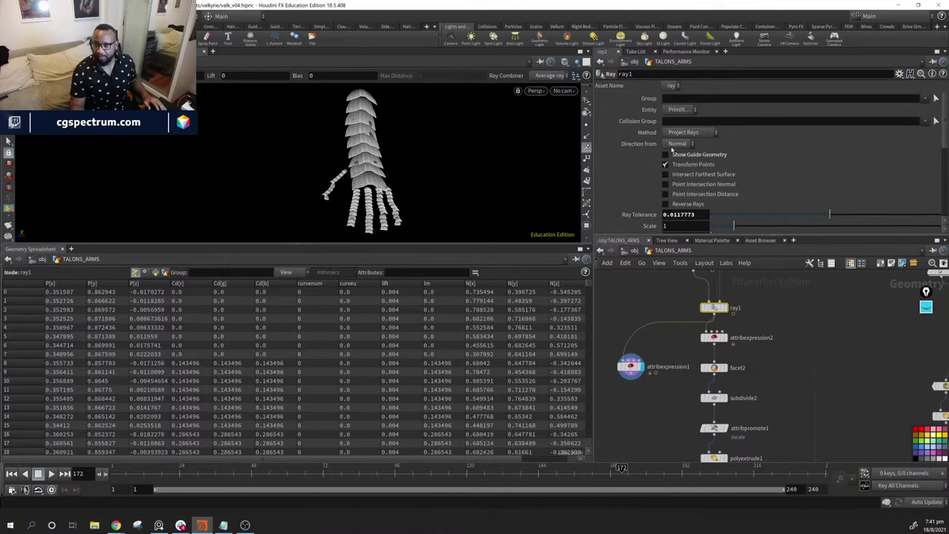
left_click(683, 144)
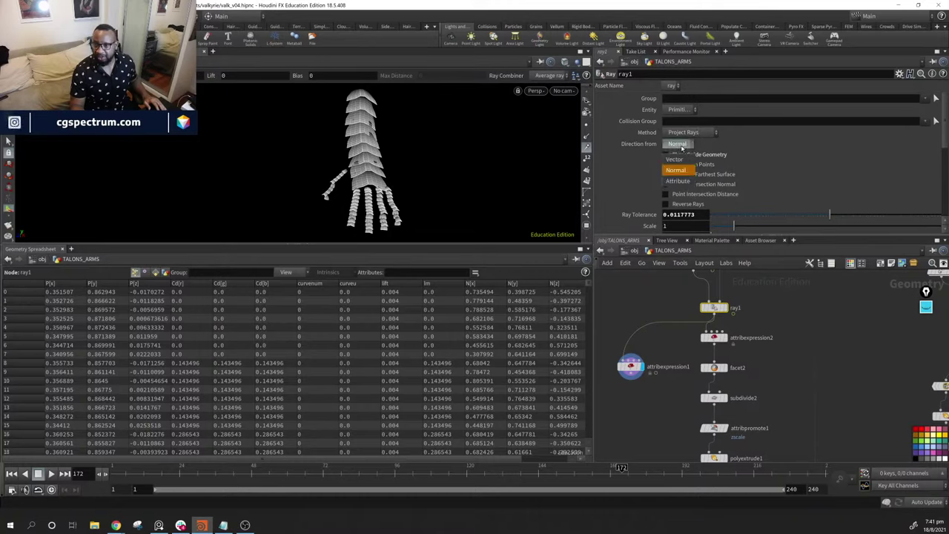
left_click(675, 159)
left_click(681, 145)
left_click(686, 166)
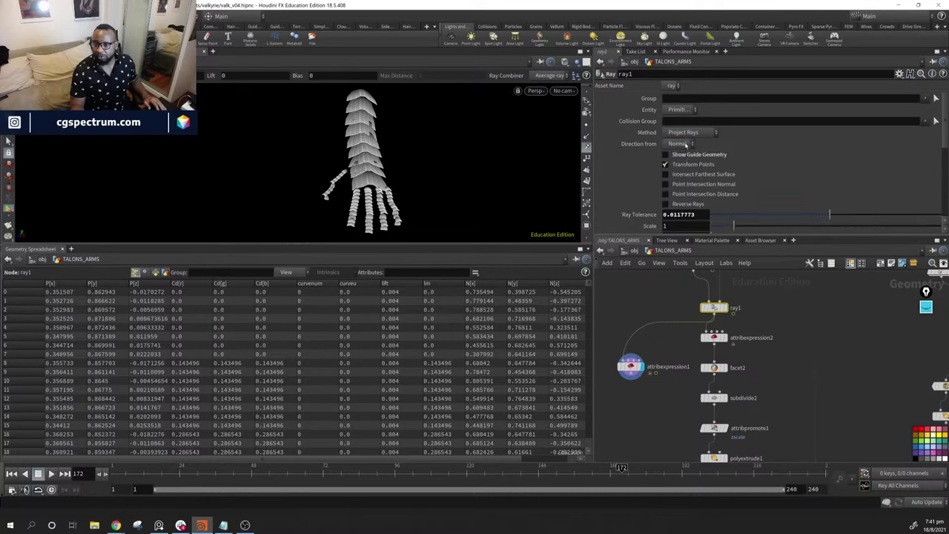
Set ray1 back to Minimum Distance, show its handle, and select attribexpression1
left_click(689, 132)
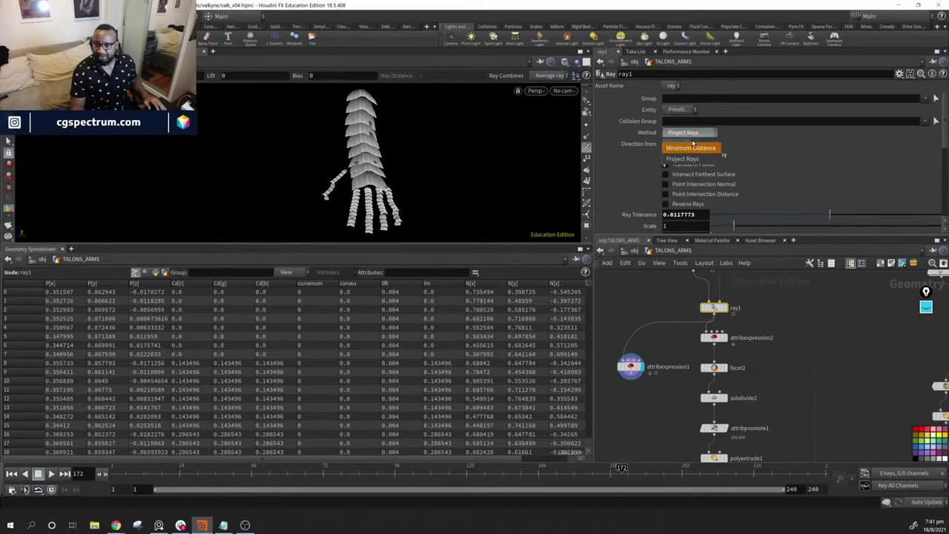
left_click(693, 147)
left_click_drag(474, 178, 393, 184)
key("Return")
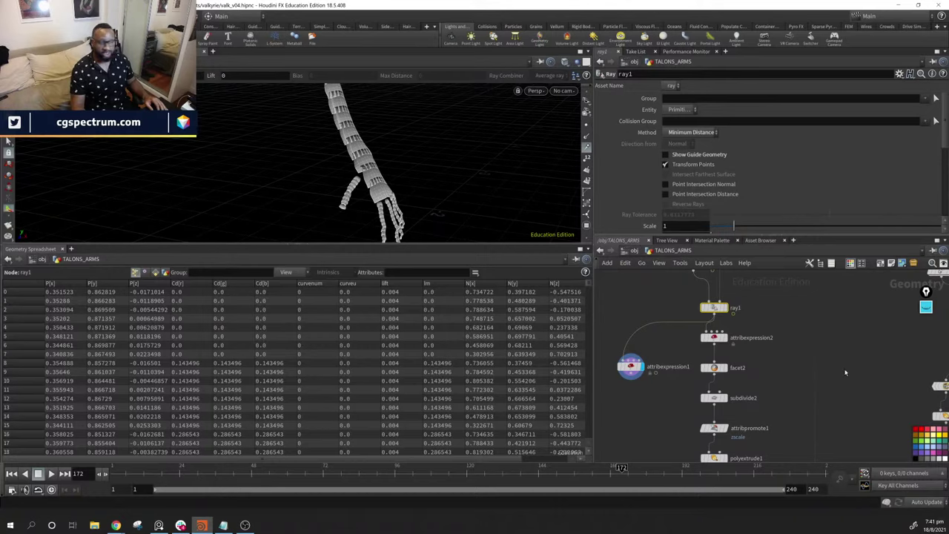
middle_click_drag(760, 367, 853, 367)
left_click_drag(723, 367, 714, 363)
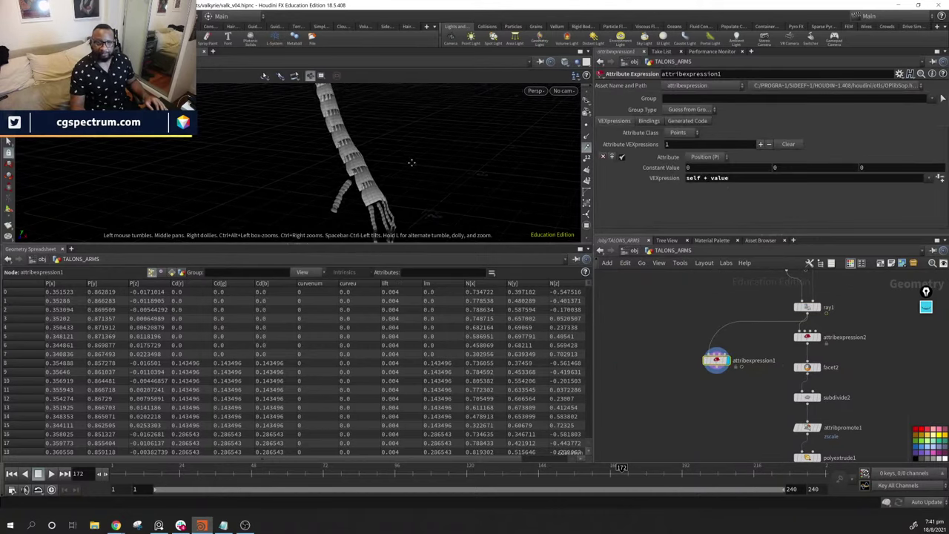
Highlight the value term in attribexpression1's self + value expression while orbiting the arm
mouse_move(411, 161)
left_mouse_down()
mouse_move(411, 174)
mouse_move(419, 160)
mouse_move(366, 168)
mouse_move(426, 162)
left_mouse_up()
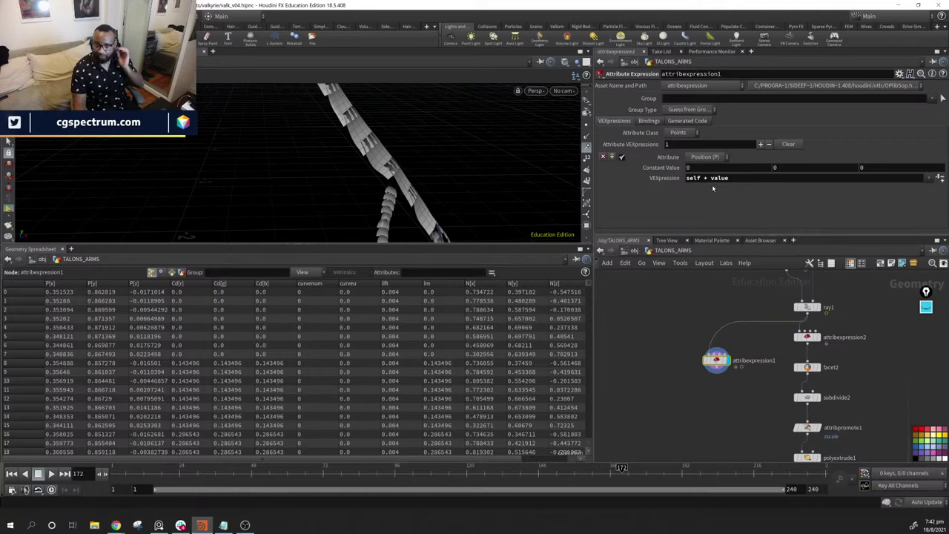
left_click_drag(751, 179, 703, 179)
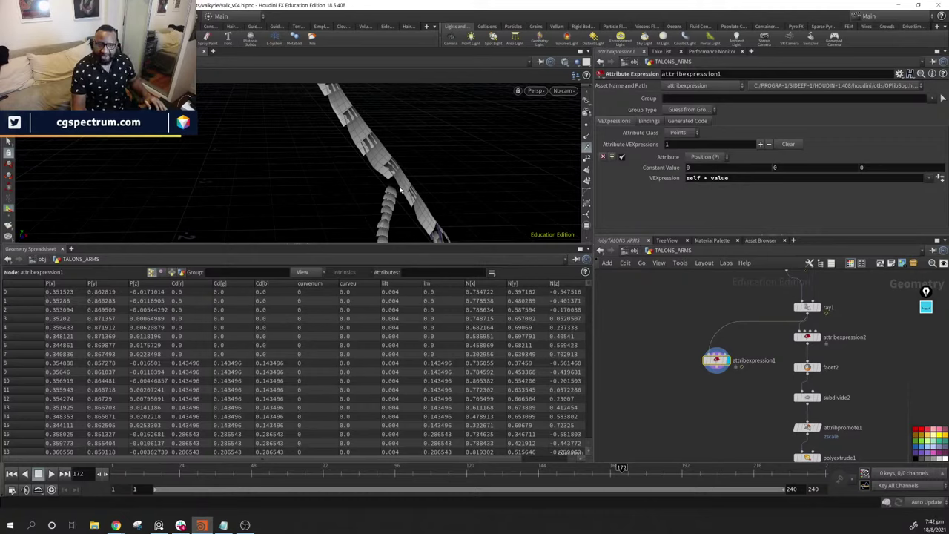
left_click_drag(450, 178, 399, 174)
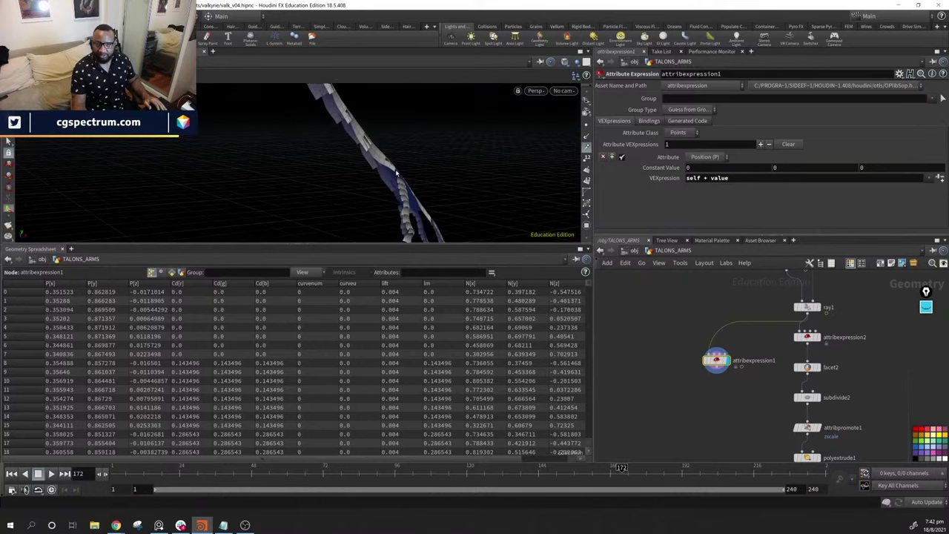
mouse_move(924, 315)
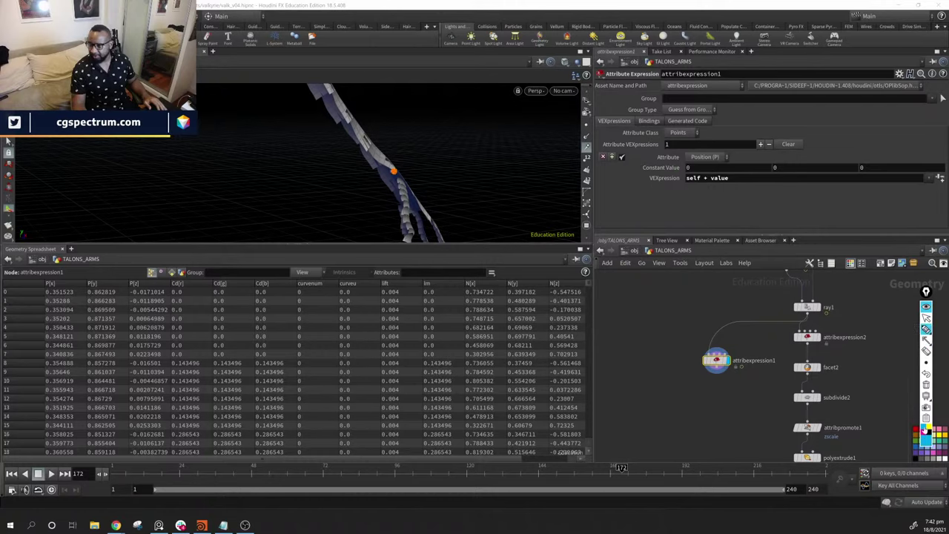
left_click(927, 429)
mouse_move(926, 340)
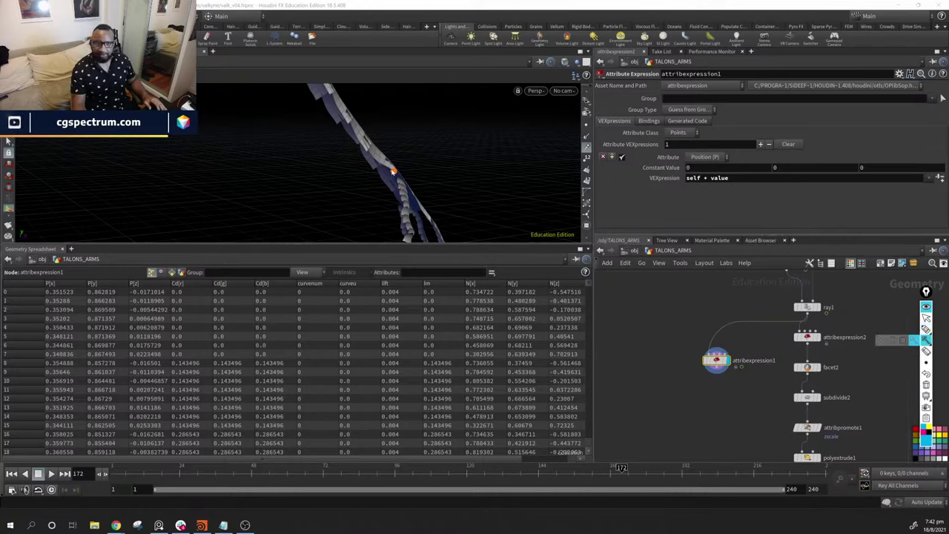
left_click_drag(393, 170, 511, 108)
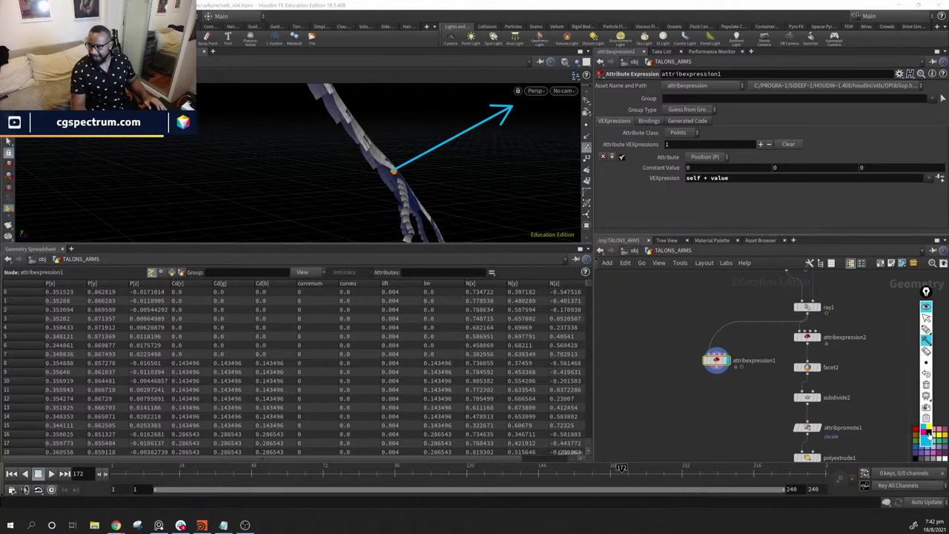
mouse_move(89, 408)
left_mouse_down()
mouse_move(396, 195)
mouse_move(392, 173)
left_mouse_up()
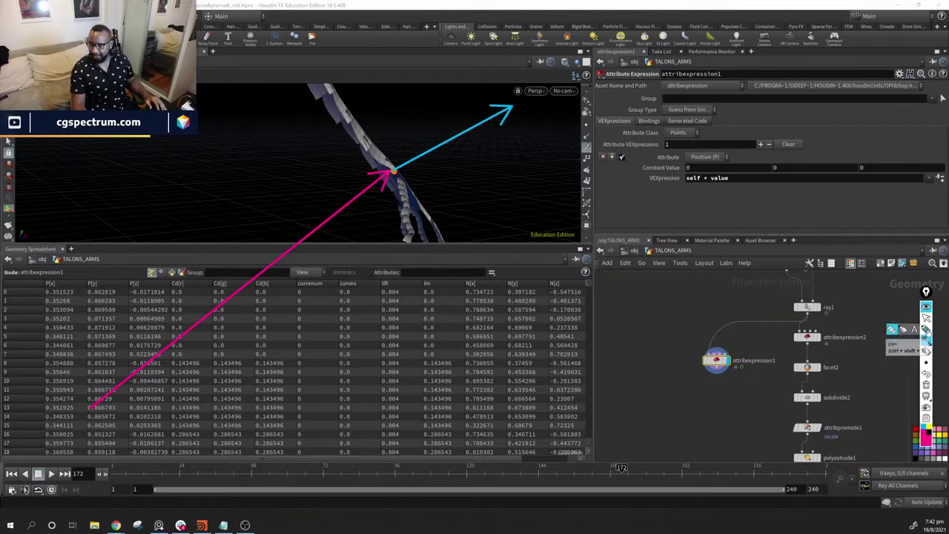
left_click(927, 334)
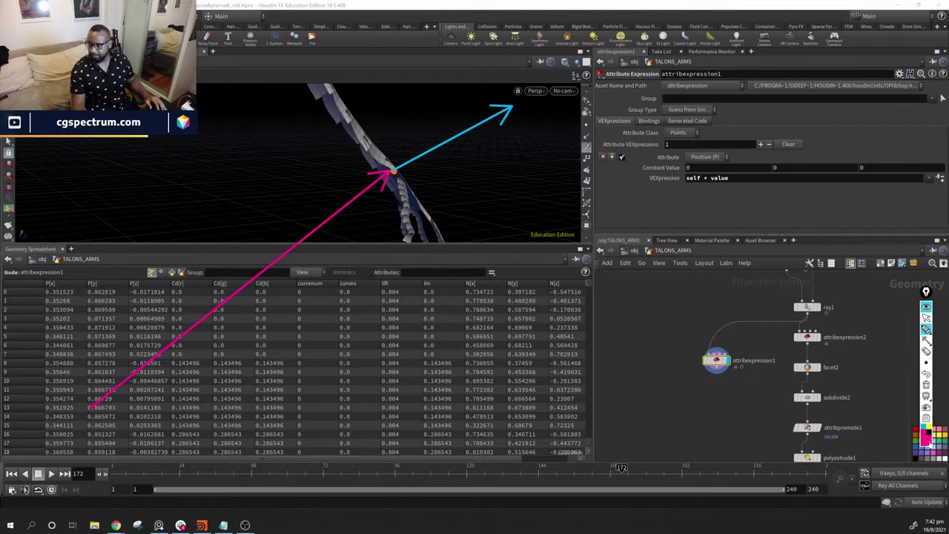
mouse_move(929, 442)
left_click(910, 420)
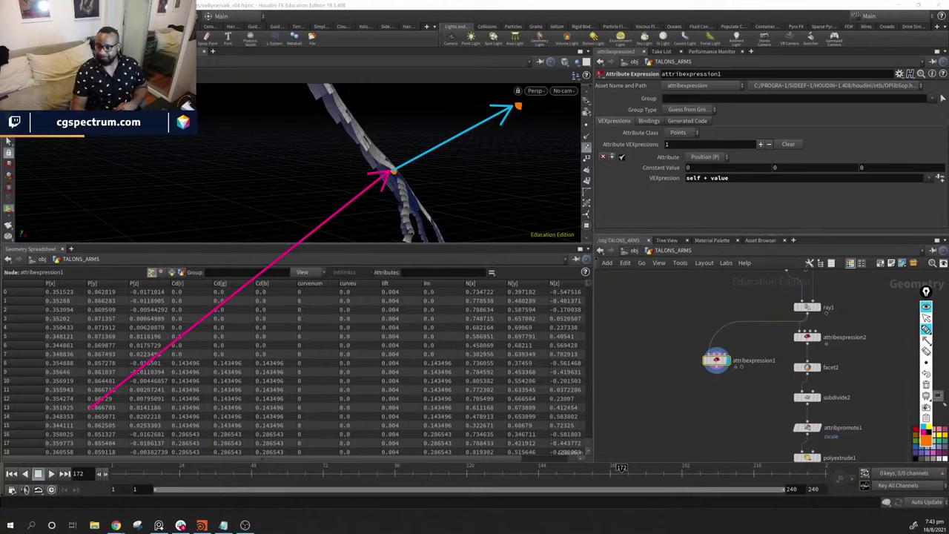
mouse_move(926, 329)
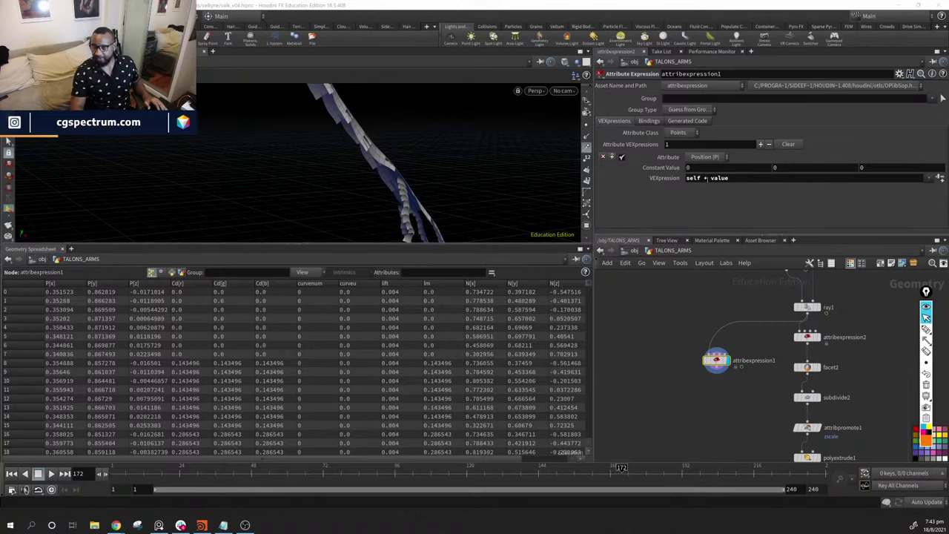
Change the Position expression from self + value to self + @N and inspect the displaced plates
left_click(742, 180)
key("BackSpace")
key("BackSpace")
key("BackSpace")
key("BackSpace")
key("BackSpace")
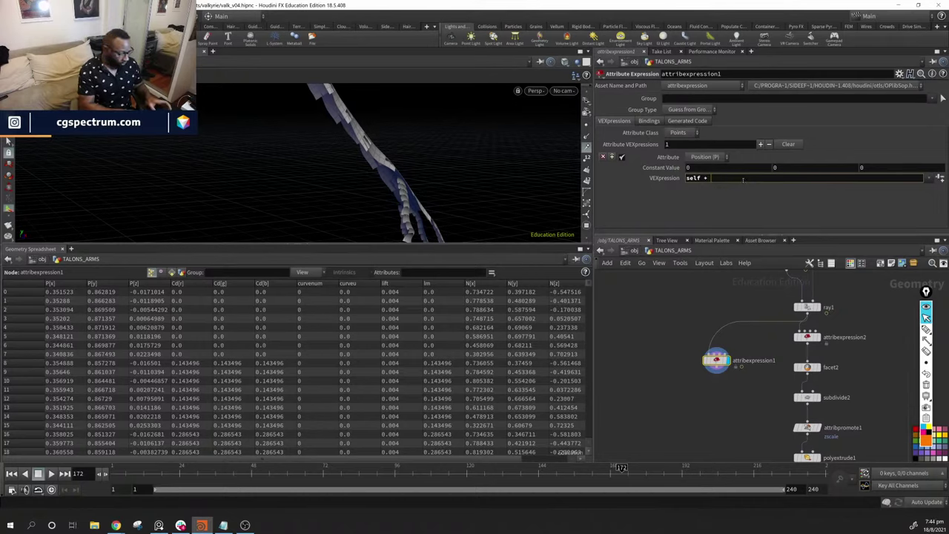
type("@N")
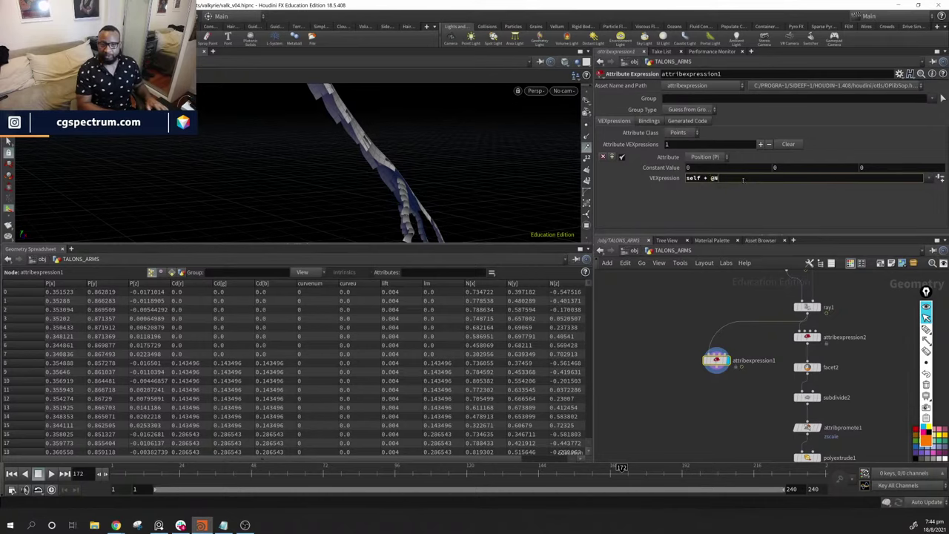
key("Return")
left_click_drag(452, 169, 490, 123)
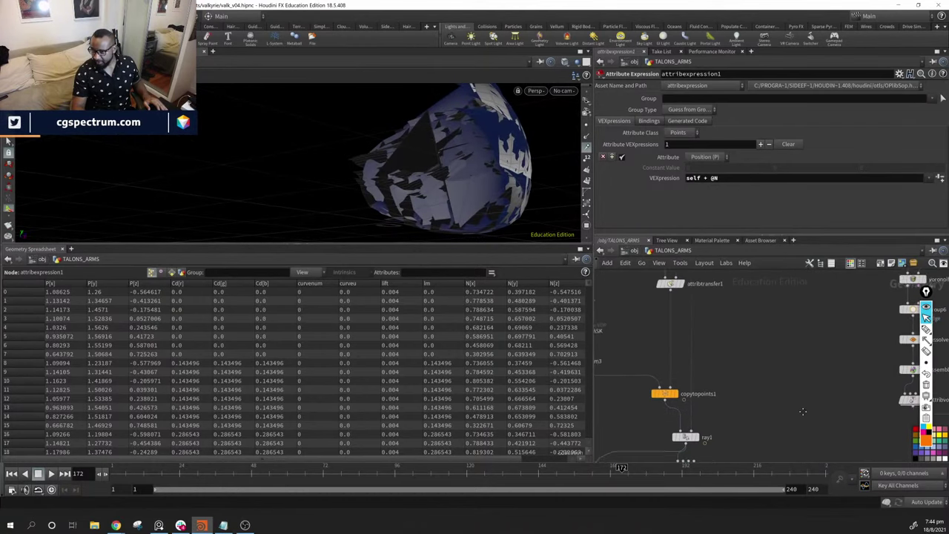
left_click_drag(475, 178, 408, 192)
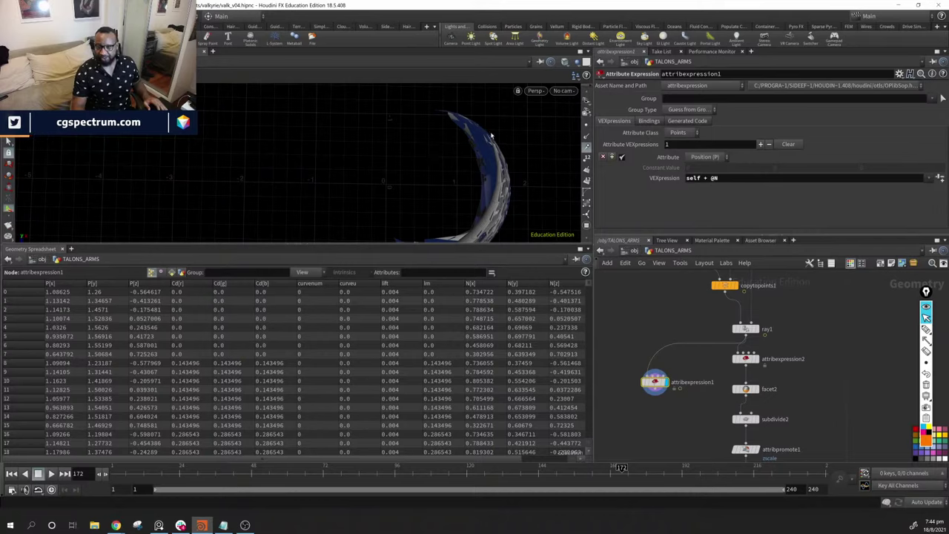
left_click_drag(463, 225, 402, 164)
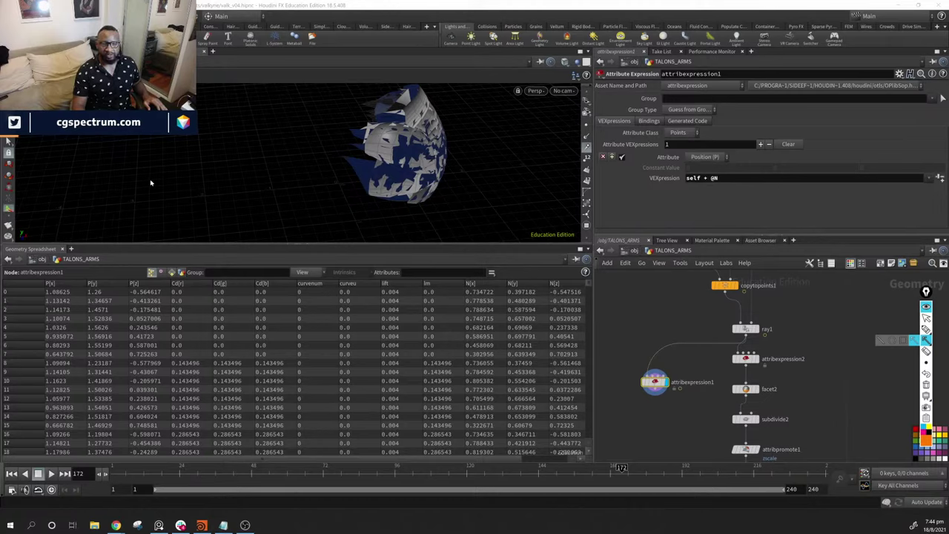
mouse_move(197, 211)
left_mouse_down()
mouse_move(299, 87)
mouse_move(307, 91)
left_mouse_up()
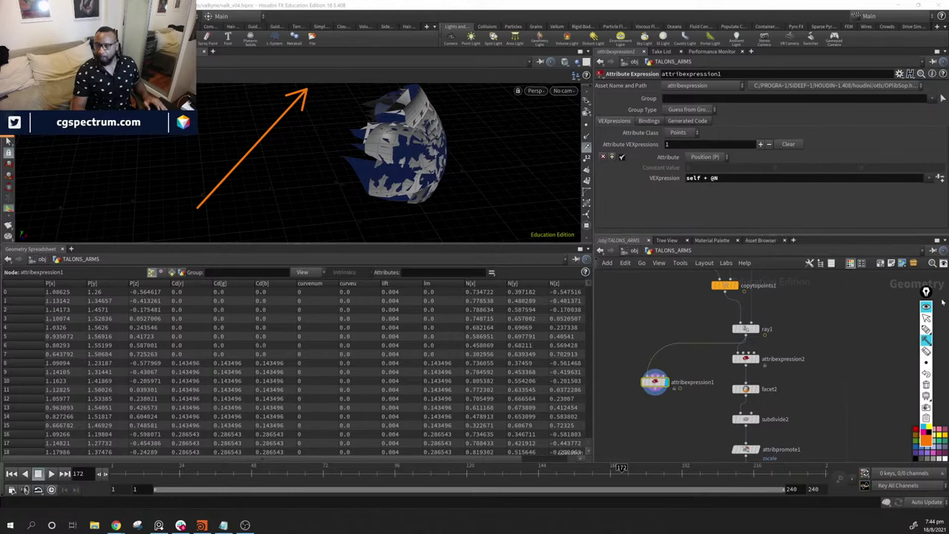
left_click(926, 329)
mouse_move(279, 173)
left_mouse_down()
mouse_move(283, 191)
mouse_move(284, 180)
left_mouse_up()
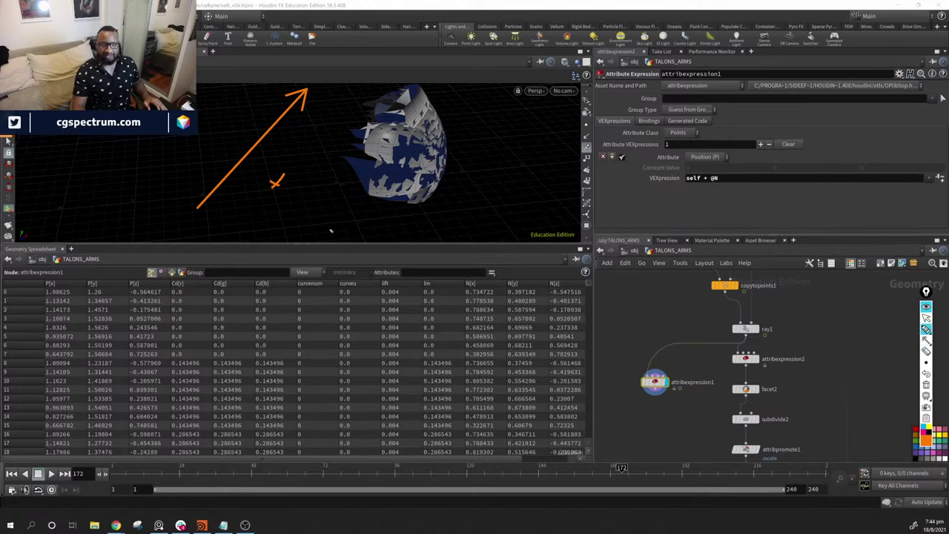
left_click(314, 192)
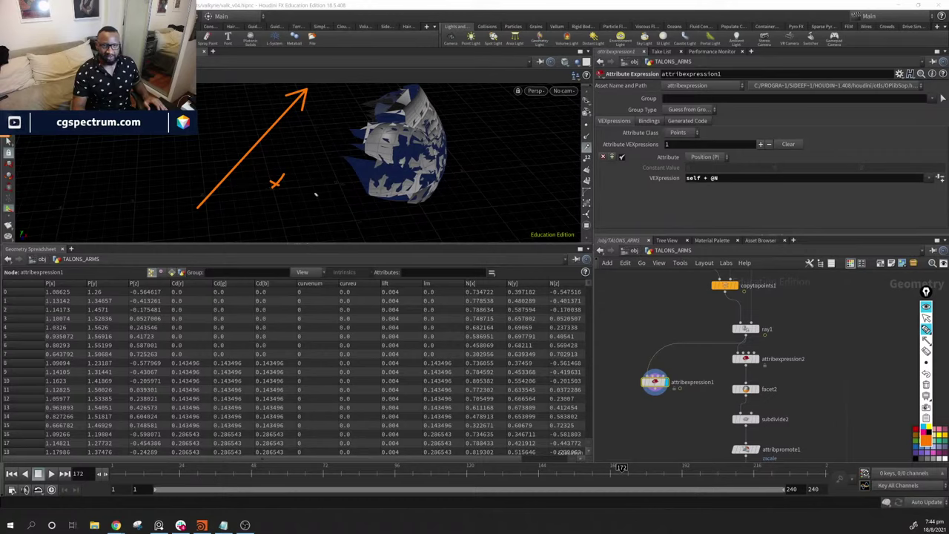
left_click_drag(341, 175, 340, 178)
left_click_drag(357, 169, 350, 191)
left_click_drag(357, 169, 367, 169)
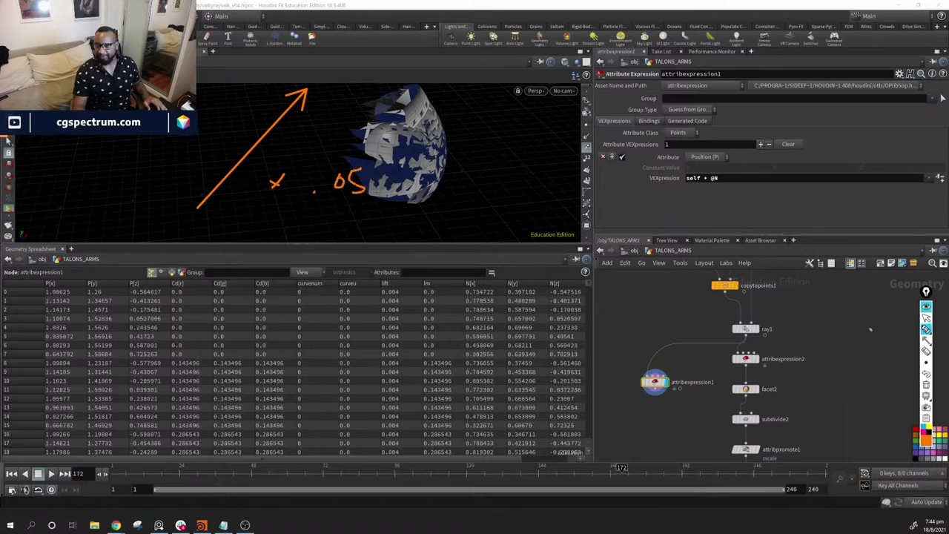
mouse_move(241, 155)
left_mouse_down()
mouse_move(264, 150)
mouse_move(253, 164)
left_mouse_up()
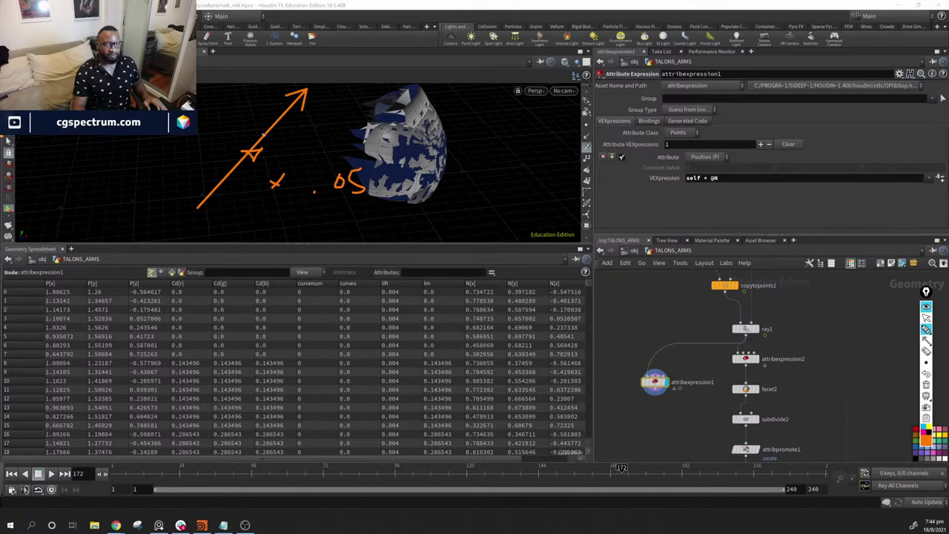
mouse_move(238, 113)
left_mouse_down()
mouse_move(317, 92)
mouse_move(301, 133)
left_mouse_up()
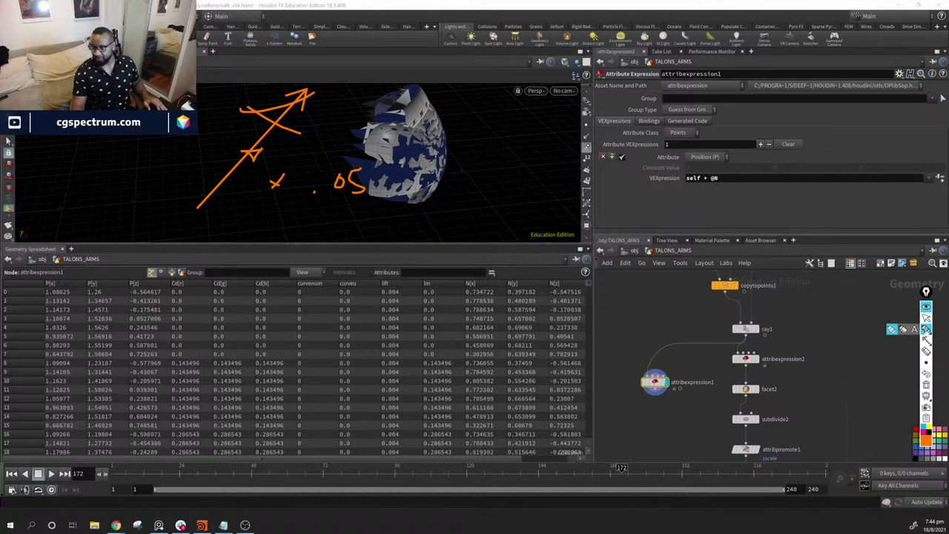
key("ctrl+shift+c")
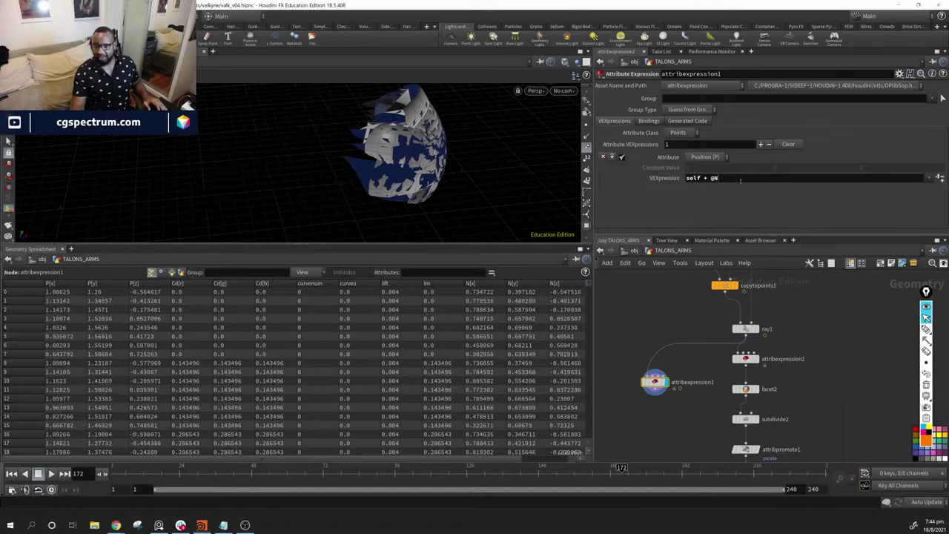
Change the Position expression to self + @N * value.x
left_click(742, 182)
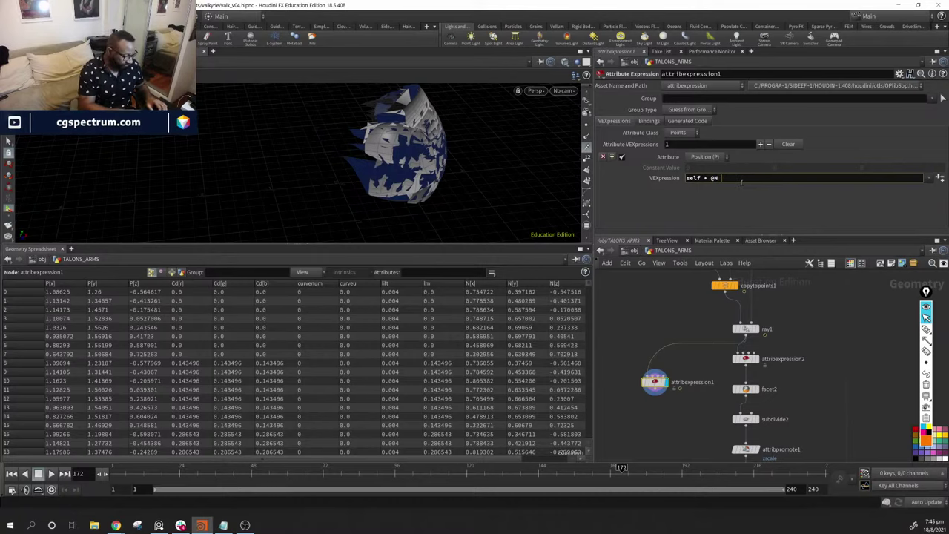
type("*")
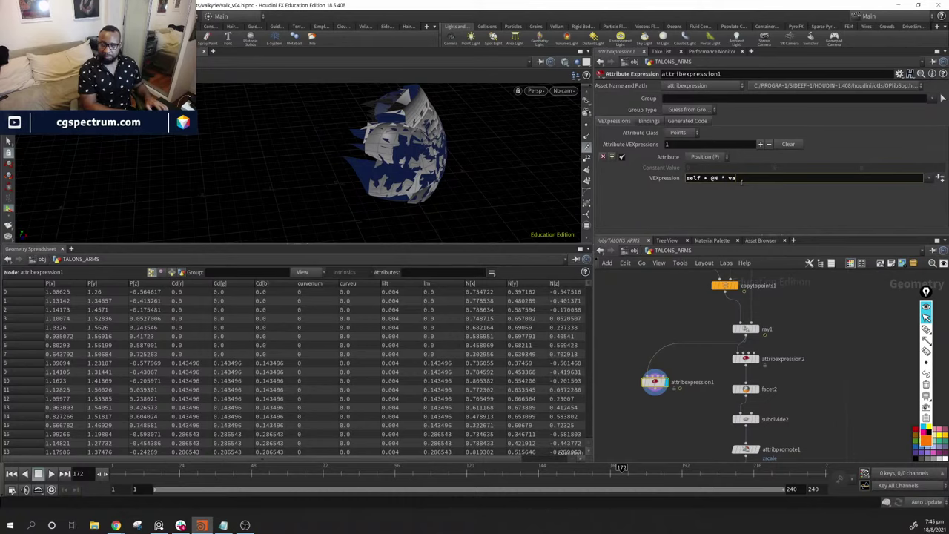
type("val")
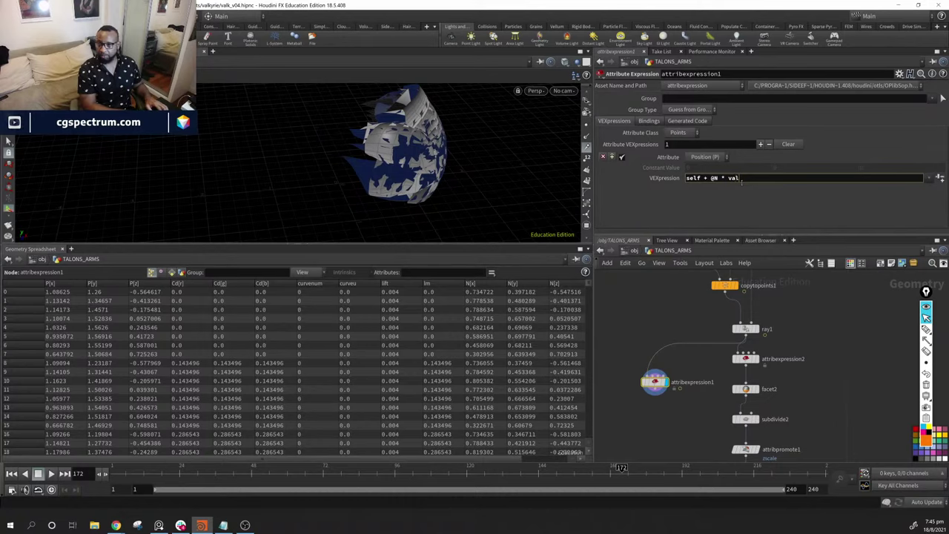
type("ue.x")
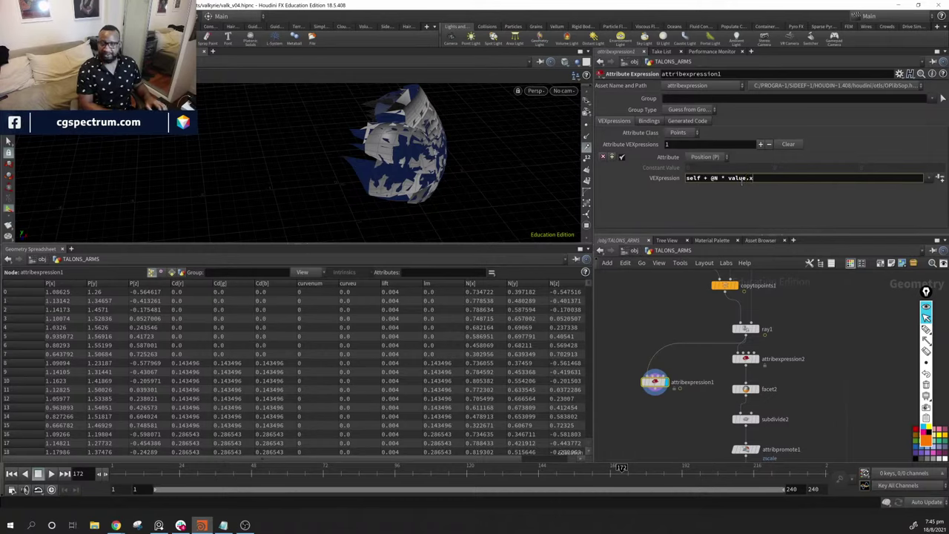
key("Return")
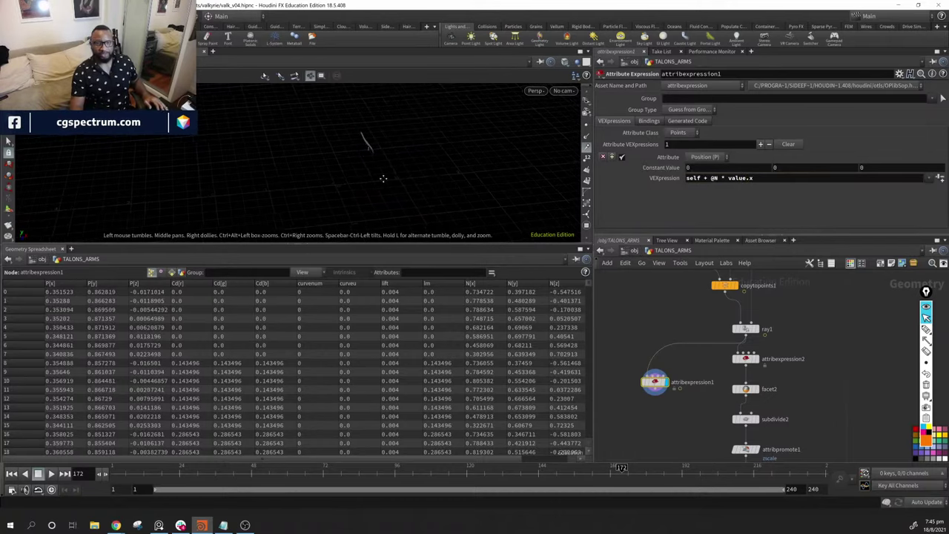
Raise the Constant Value in fine steps from 0.011 to 0.018
scroll(339, 144, "up", 5)
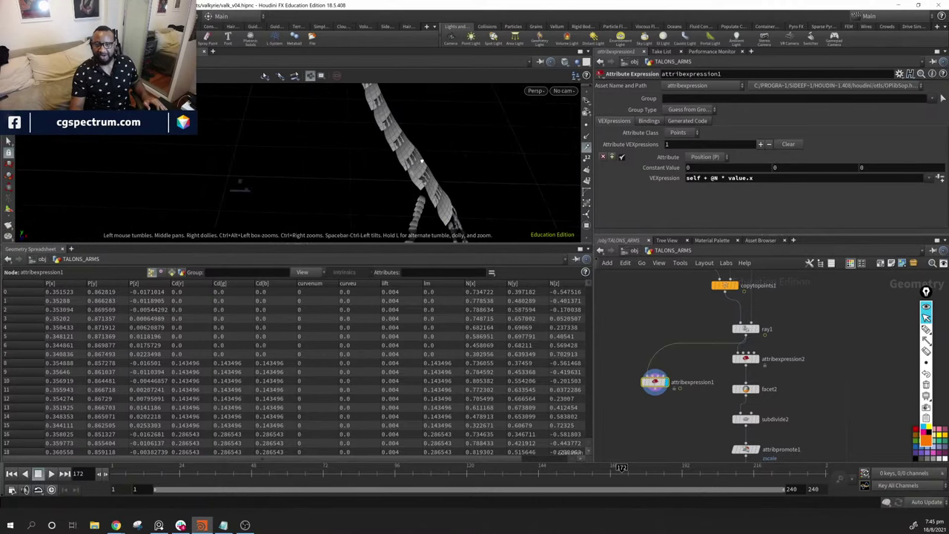
middle_click_drag(697, 167, 739, 199)
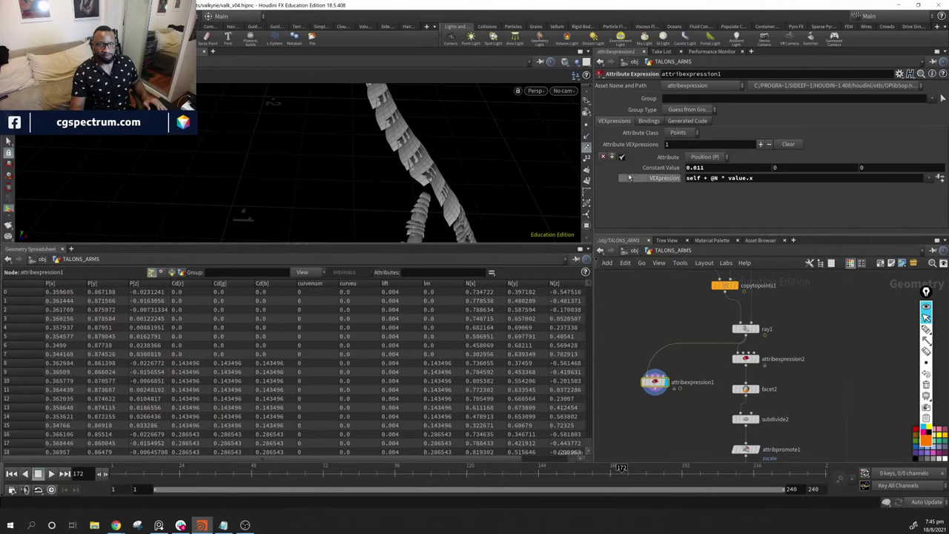
left_click_drag(386, 163, 419, 138)
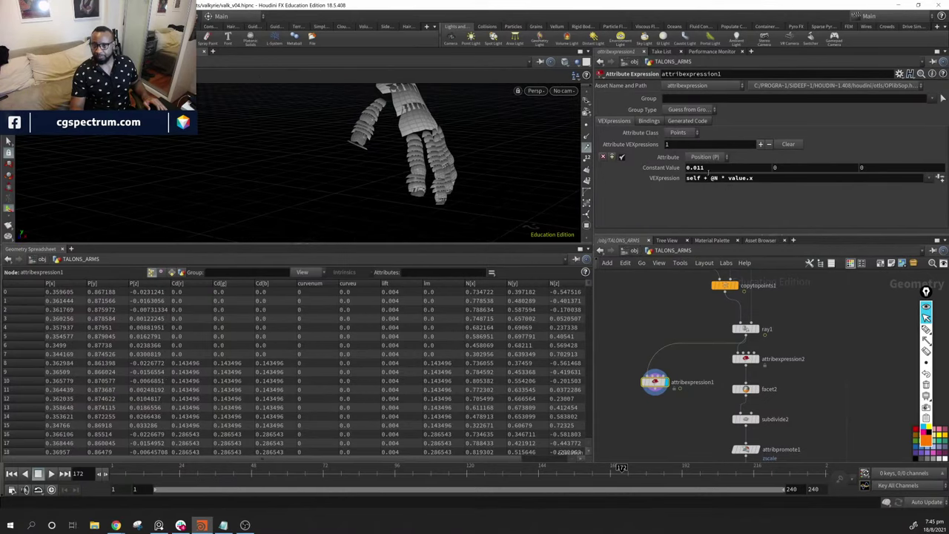
middle_click_drag(708, 170, 745, 197)
left_click_drag(534, 178, 316, 127)
left_click_drag(391, 176, 391, 136)
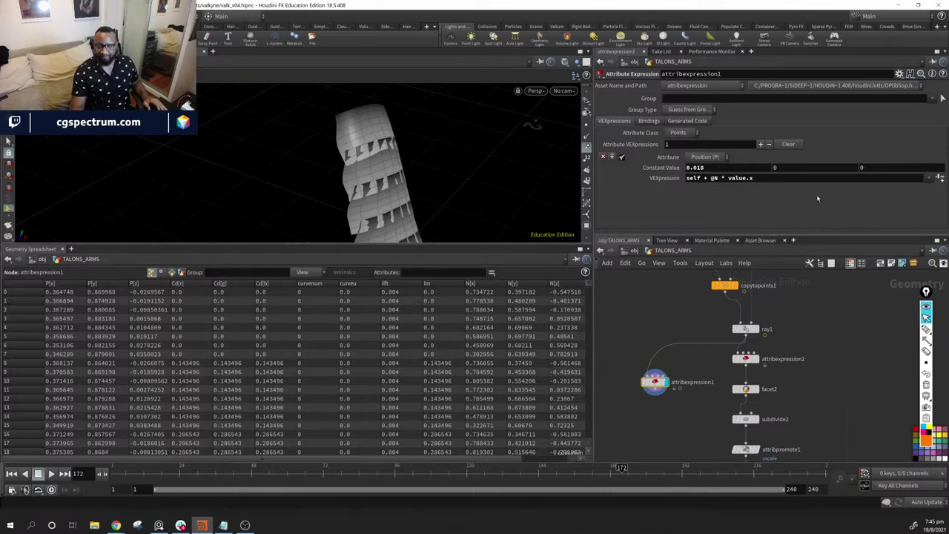
Highlight the @N * value.x term in the expression text
left_click_drag(707, 178, 769, 177)
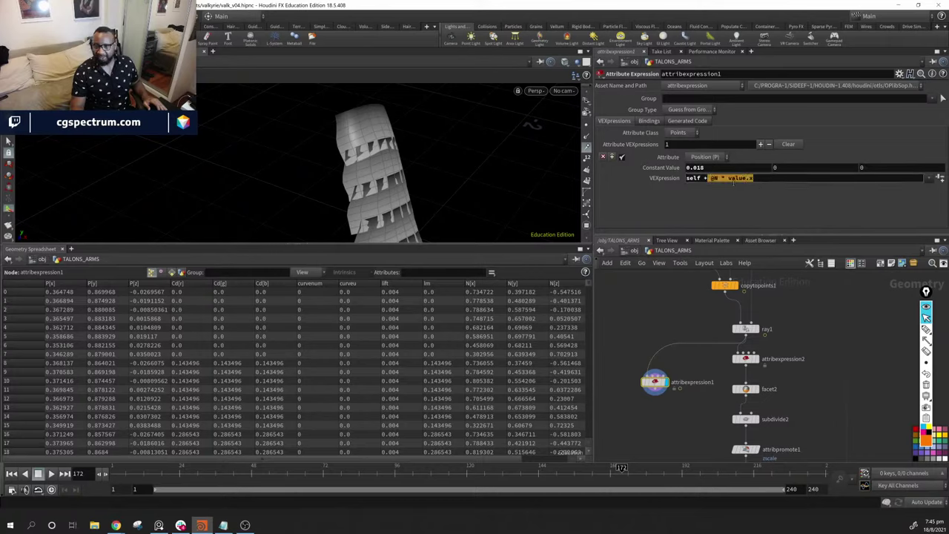
left_click(770, 177)
triple_click(770, 178)
left_click(733, 180)
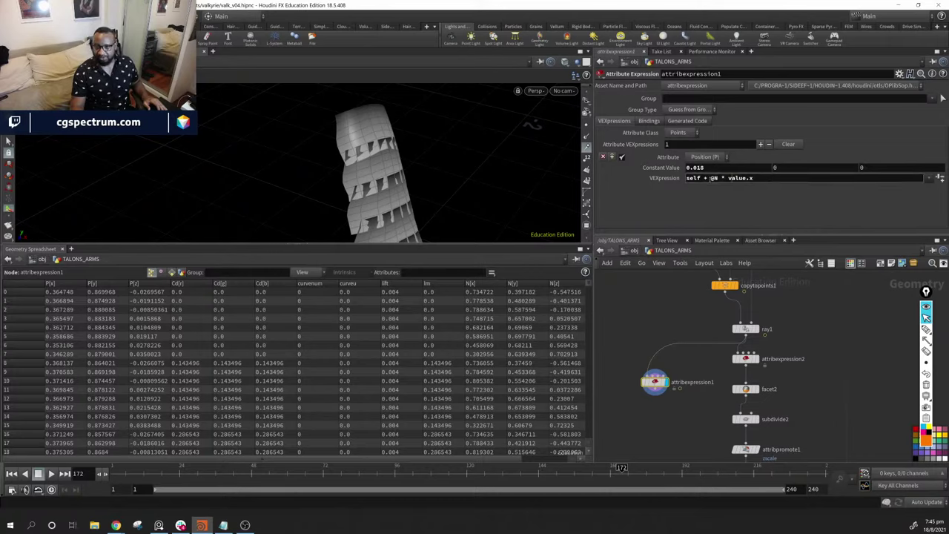
left_click_drag(709, 178, 753, 178)
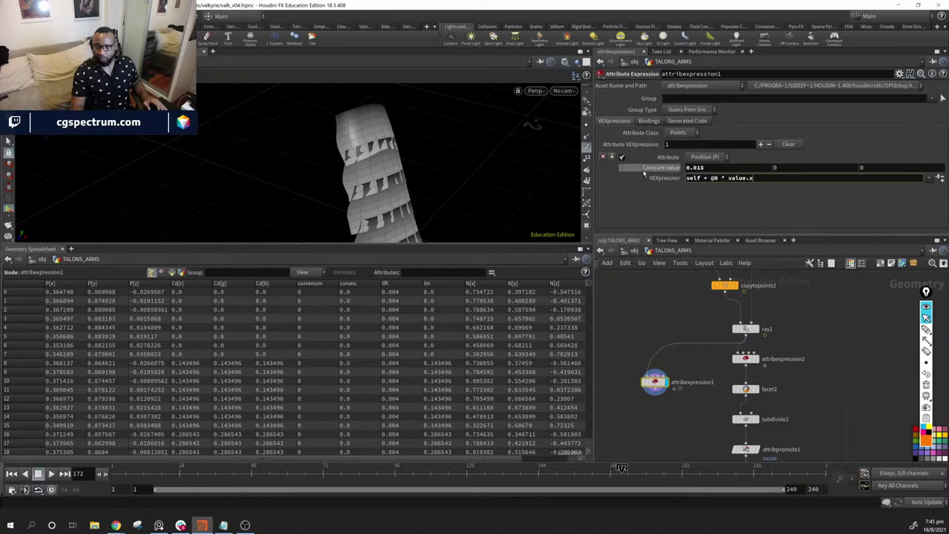
left_click_drag(711, 178, 754, 178)
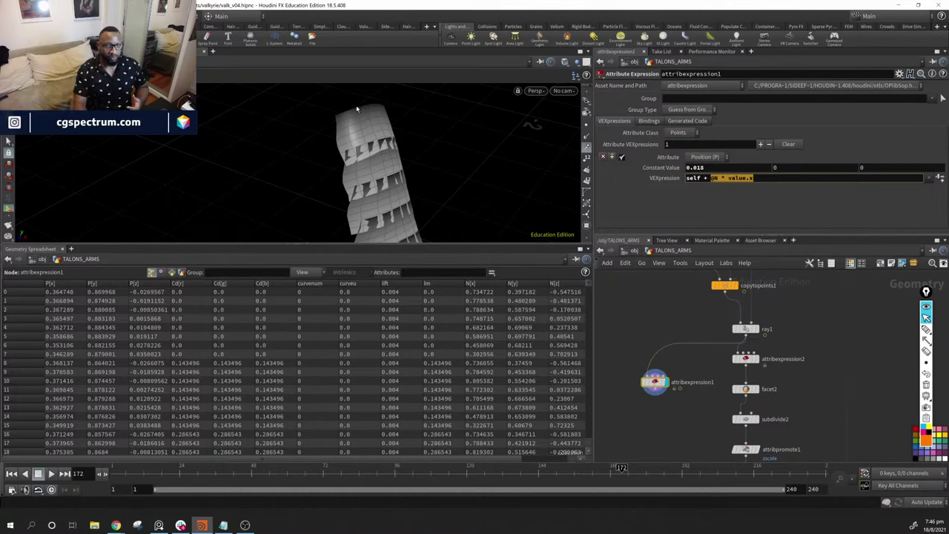
left_click(777, 179)
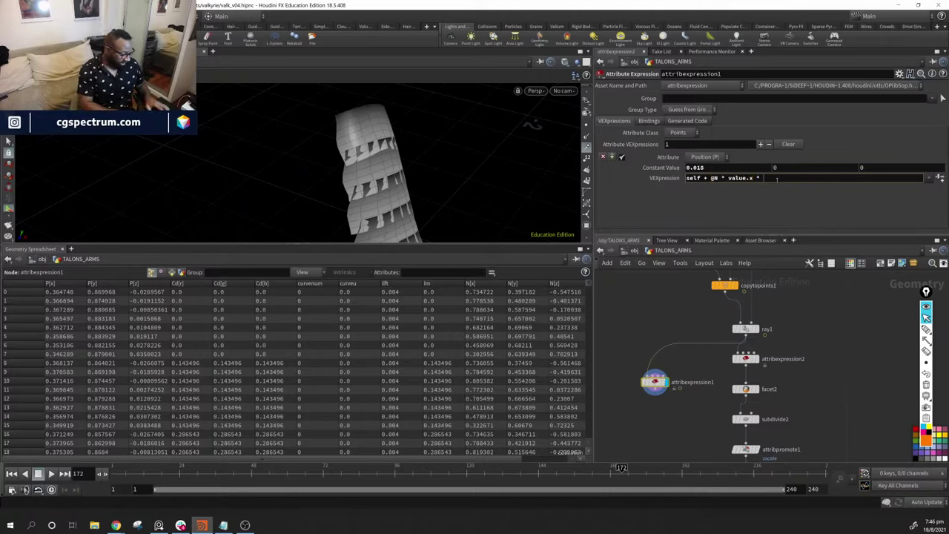
key("Return")
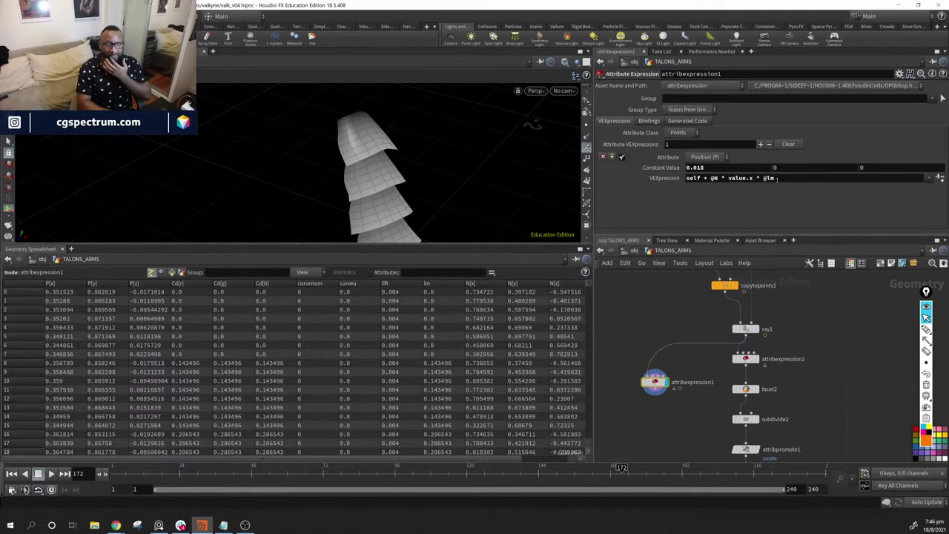
left_click_drag(460, 190, 348, 185)
middle_click_drag(707, 171, 691, 204)
left_click_drag(470, 148, 456, 169)
left_click_drag(395, 148, 448, 133)
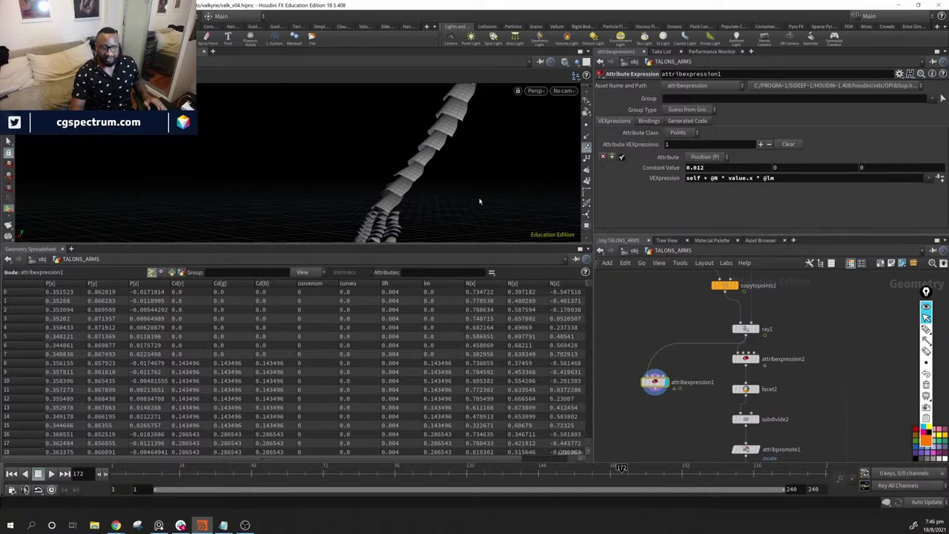
Move attribcreate4 into the node column
middle_click_drag(675, 294, 692, 369)
left_click_drag(793, 369, 738, 366)
middle_click_drag(738, 366, 758, 387)
Place attribcreate3 above attribcreate5 and inspect the arm and finger lift settings
left_click_drag(609, 315, 649, 326)
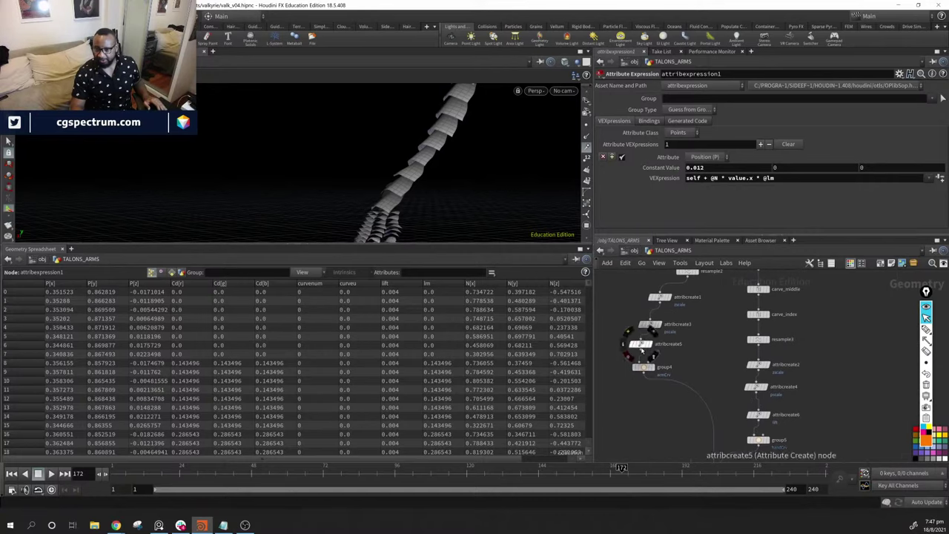
left_click(642, 345)
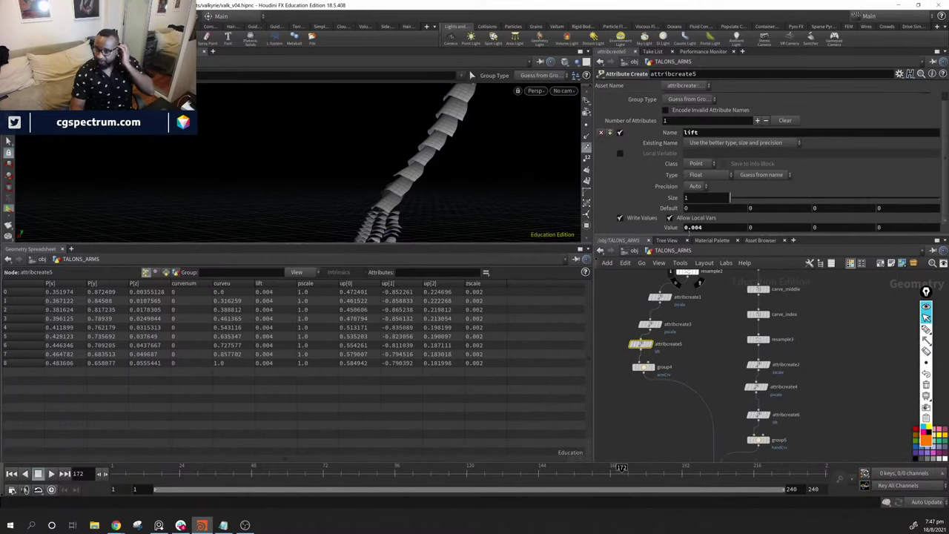
middle_click_drag(815, 405, 801, 342)
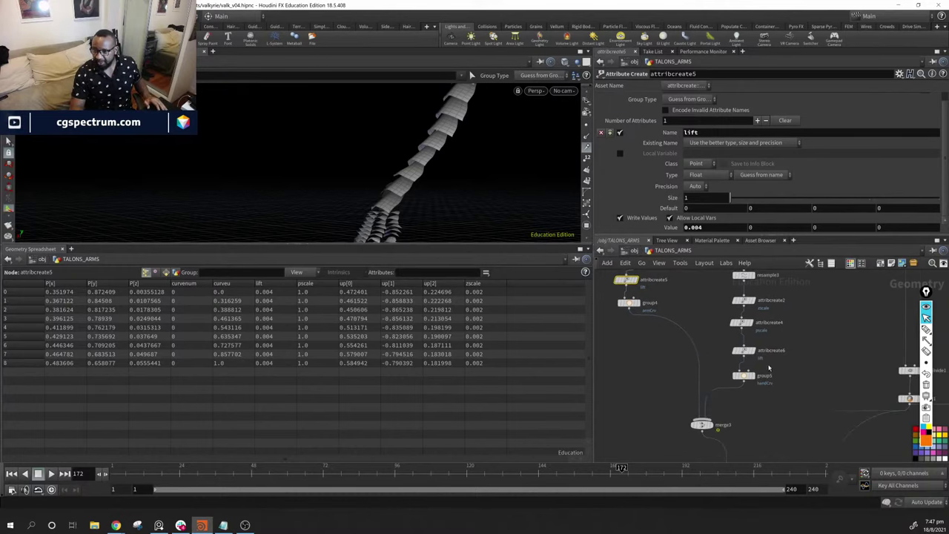
left_click(744, 350)
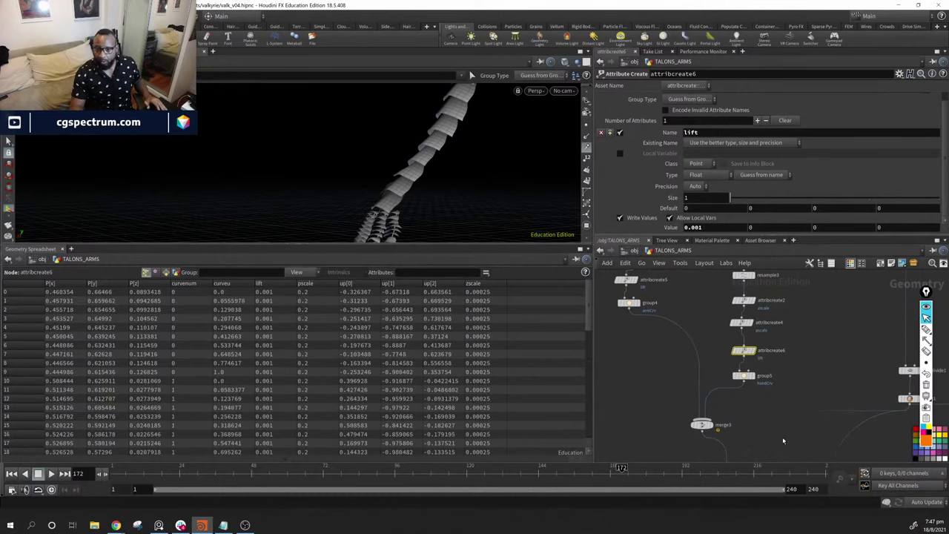
scroll(763, 395, "up", 6)
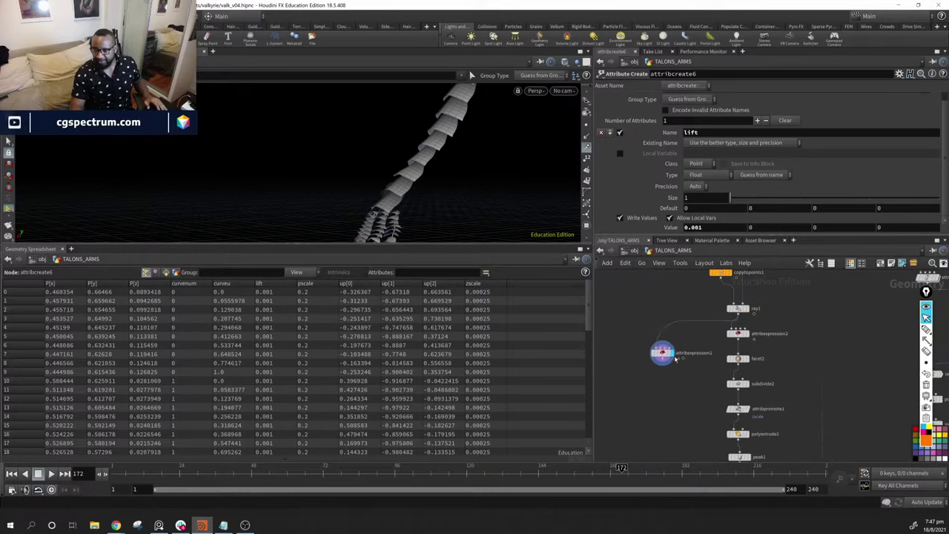
left_click(672, 356)
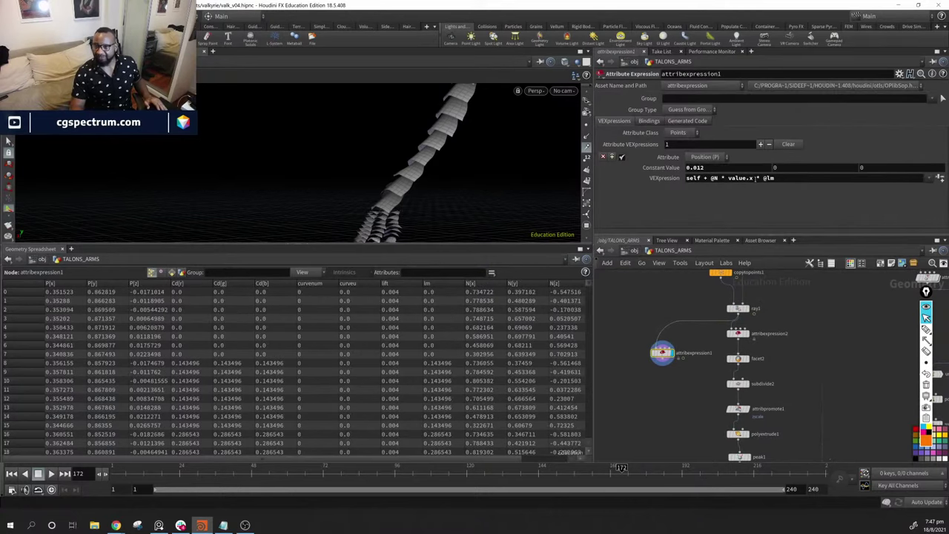
left_click_drag(753, 178, 722, 178)
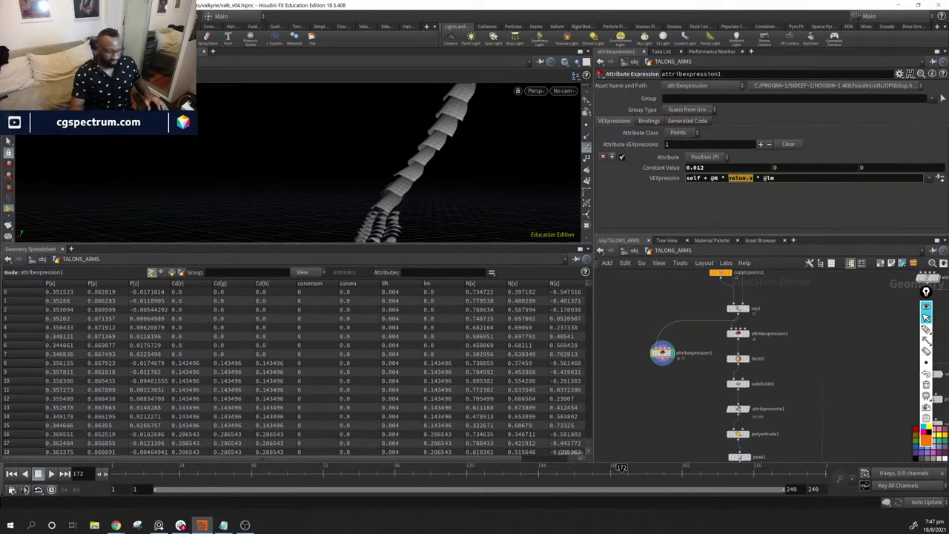
type("@lift")
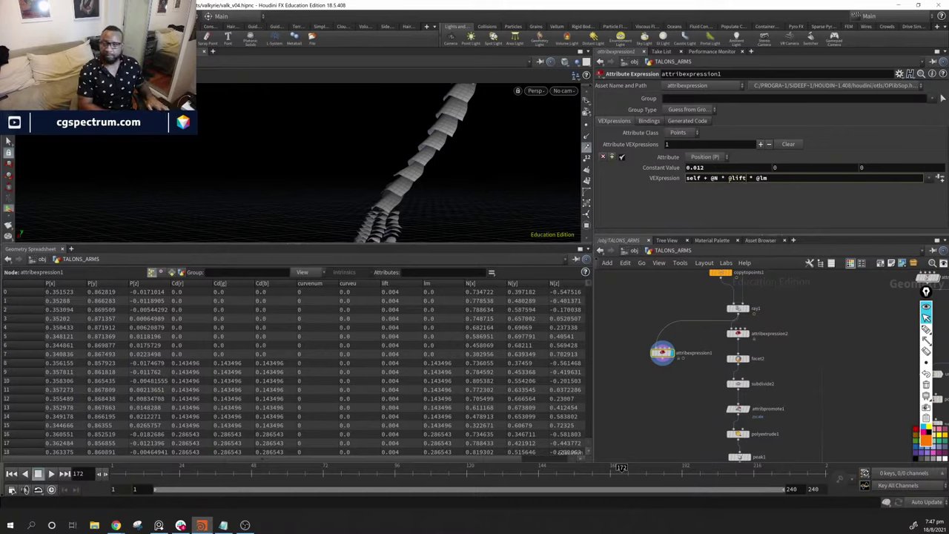
key("Return")
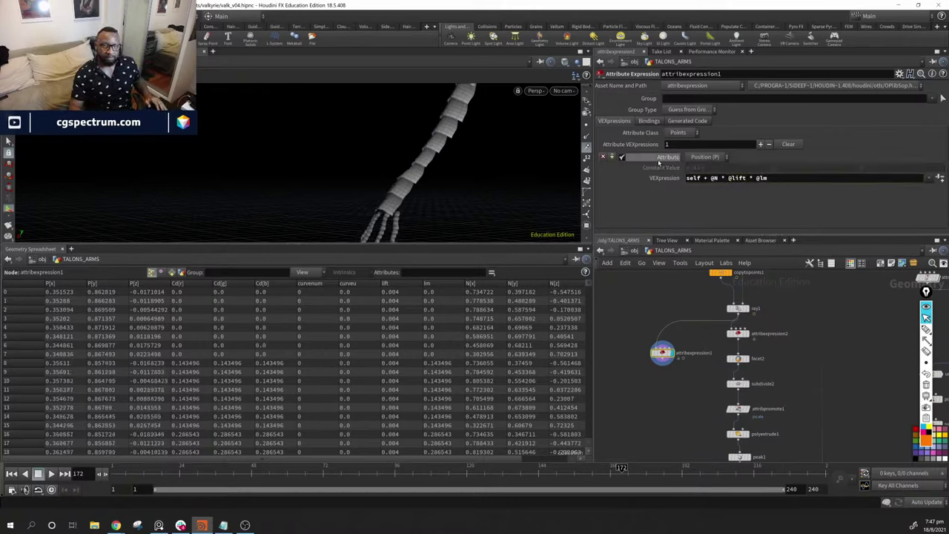
left_click_drag(334, 149, 445, 159)
Try nudging the arm's lift value, then undo the change
middle_click_drag(740, 387, 722, 332)
scroll(712, 341, "up", 4)
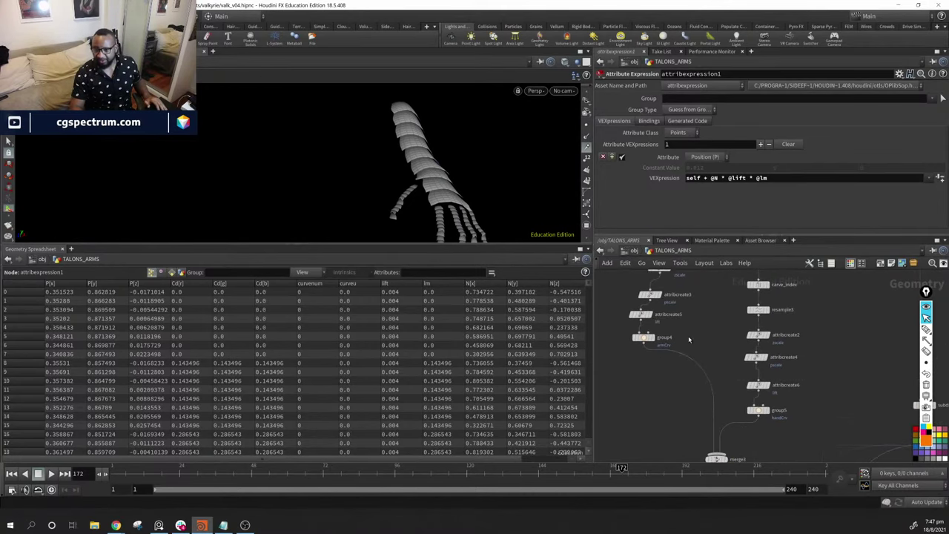
left_click(642, 330)
left_click_drag(433, 160, 519, 185)
middle_click_drag(700, 226, 816, 273)
key("ctrl+z")
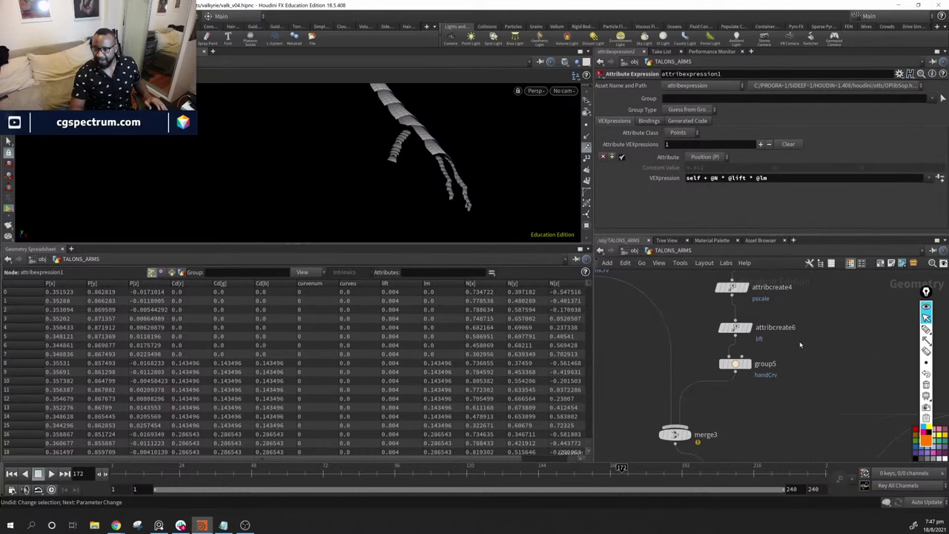
Test a lift change on attribcreate6 and undo it, keeping lift at 0.001
left_click(723, 341)
left_click_drag(494, 177, 411, 141)
key("s")
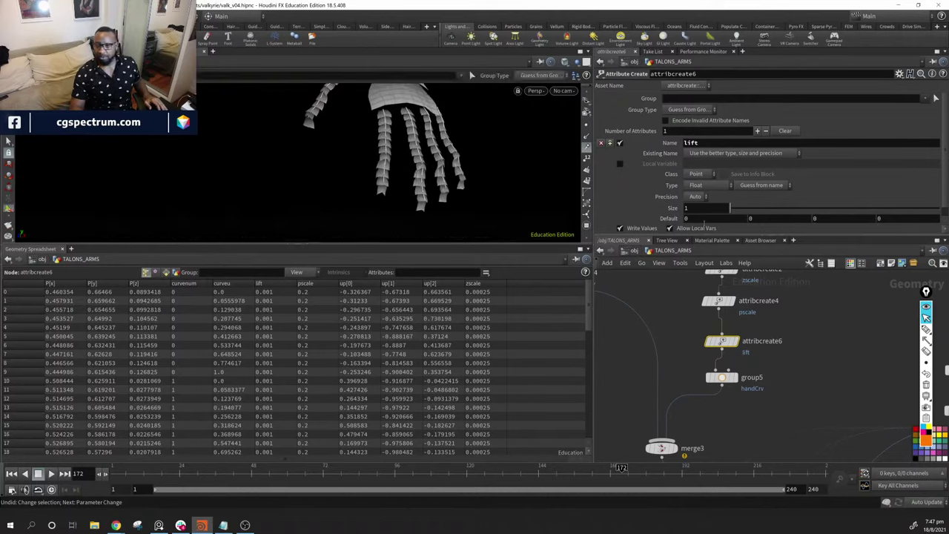
scroll(704, 221, "down", 1)
middle_click_drag(705, 225, 771, 279)
key("ctrl+z")
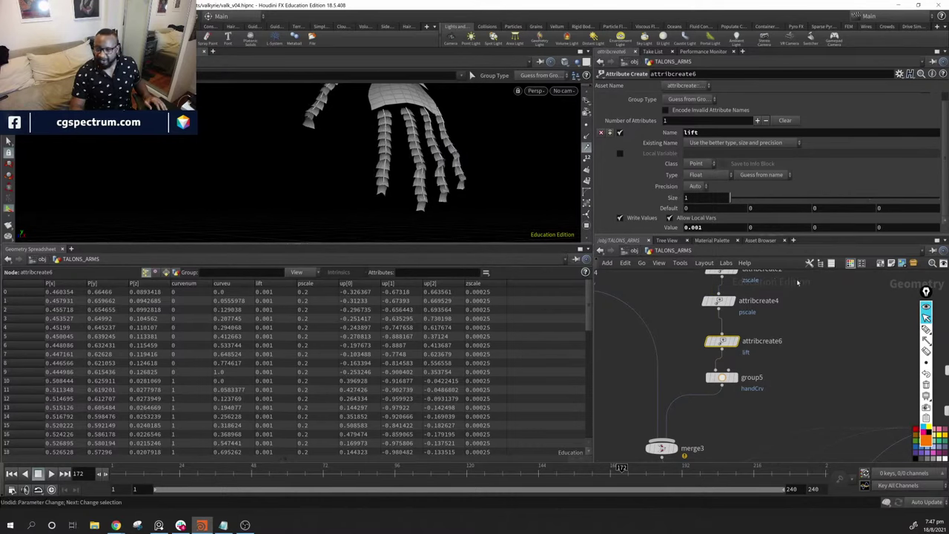
Delete the spare attribute expression node beside the finger chain
scroll(853, 368, "down", 3)
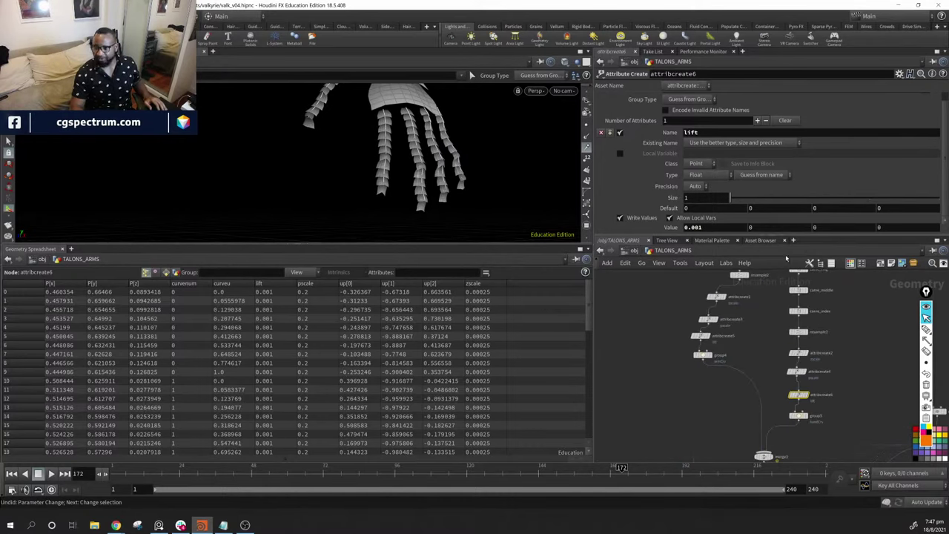
middle_click_drag(684, 454, 724, 328)
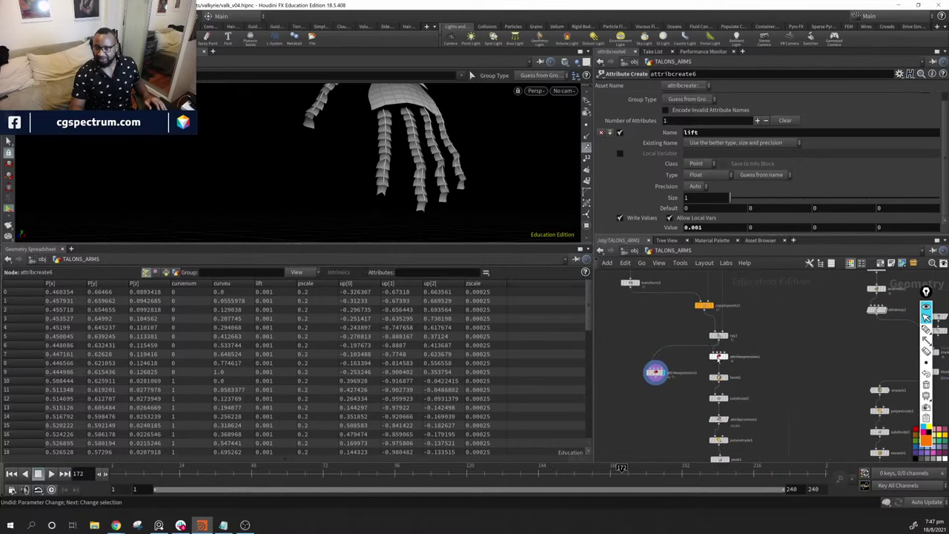
left_click(717, 357)
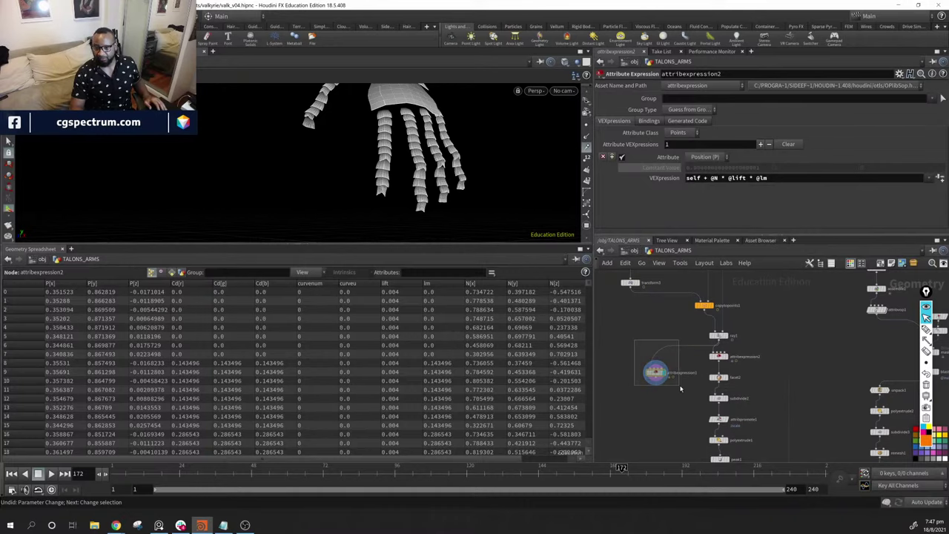
key("Delete")
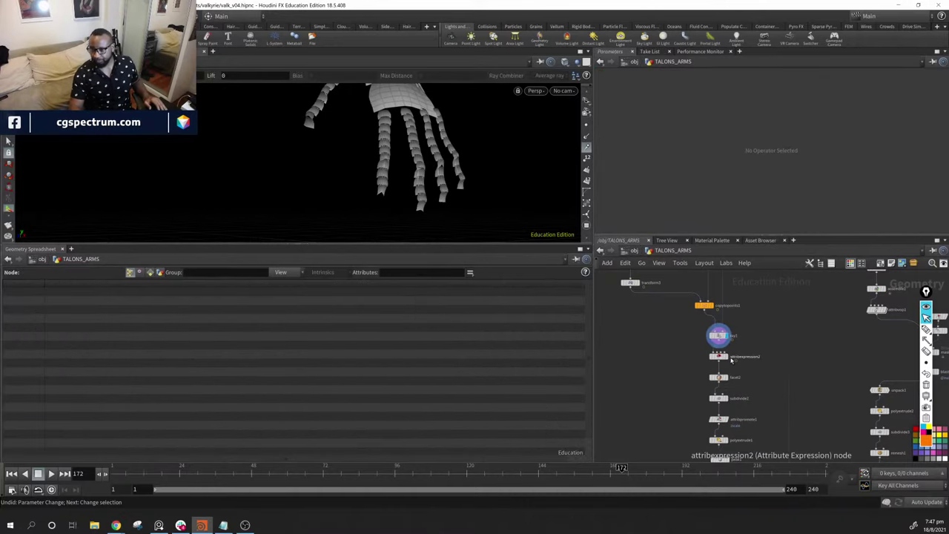
Display attribexpression2's pushed finger and arm scales in the viewport
left_click(725, 356)
mouse_move(430, 181)
left_mouse_down()
mouse_move(419, 175)
mouse_move(426, 171)
left_mouse_up()
middle_click_drag(773, 381, 773, 342)
left_click_drag(446, 156, 519, 205)
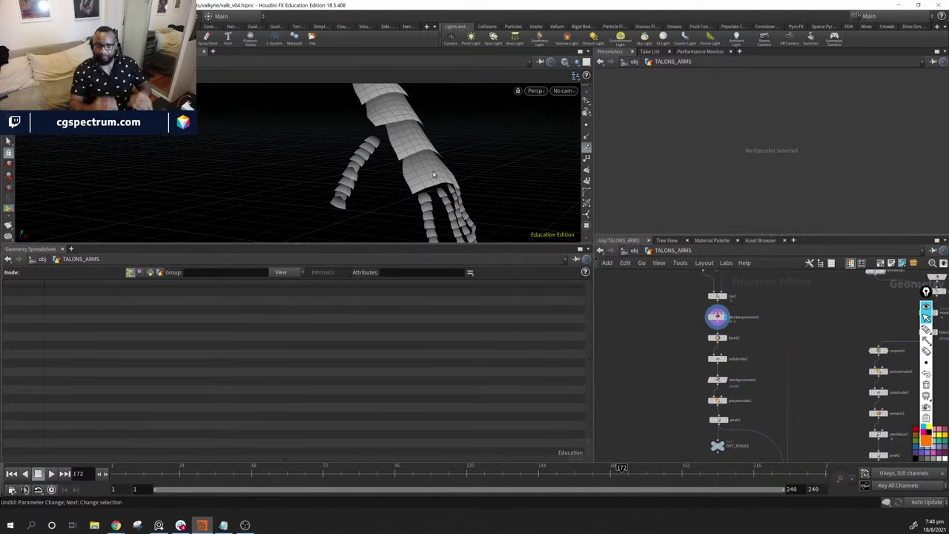
Display facet2's faceted geometry
middle_click_drag(775, 349, 787, 326)
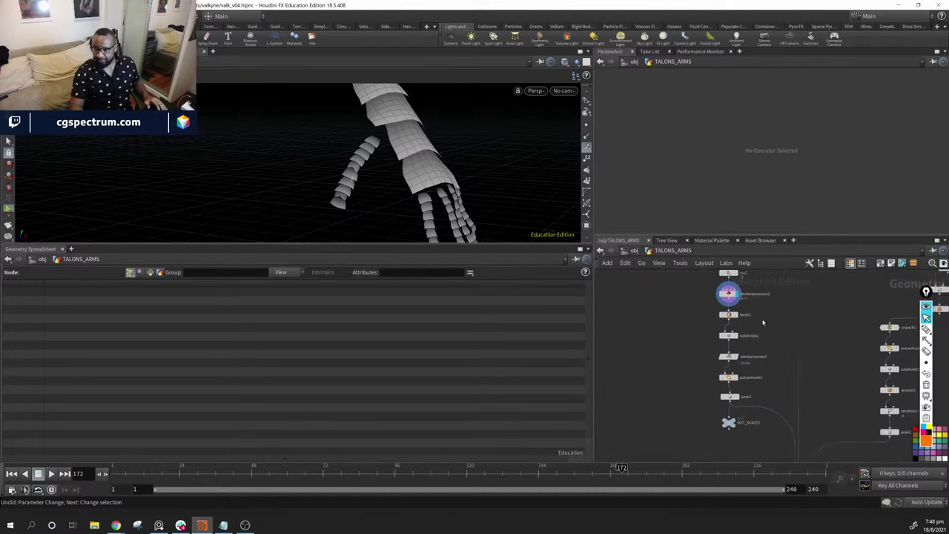
left_click(733, 314)
left_click_drag(447, 137, 398, 140)
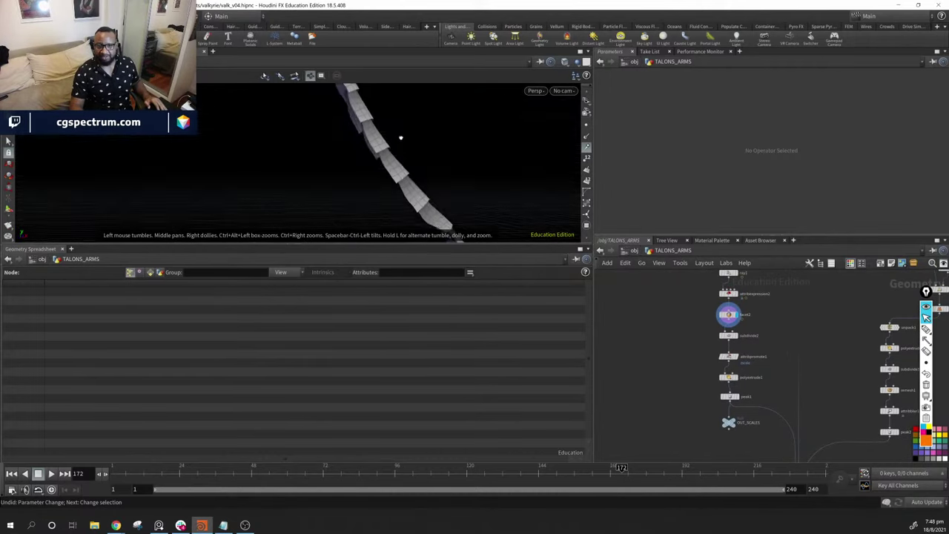
scroll(770, 335, "up", 3)
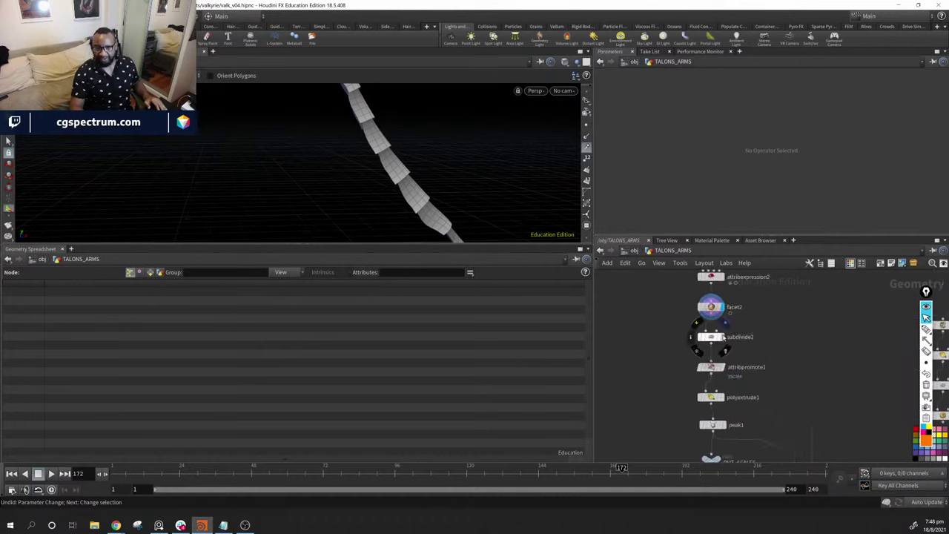
Display subdivide2 and view its Catmull-Clark Depth 2 settings
left_click(724, 337)
left_click_drag(371, 186, 460, 274)
left_click_drag(467, 222, 339, 176)
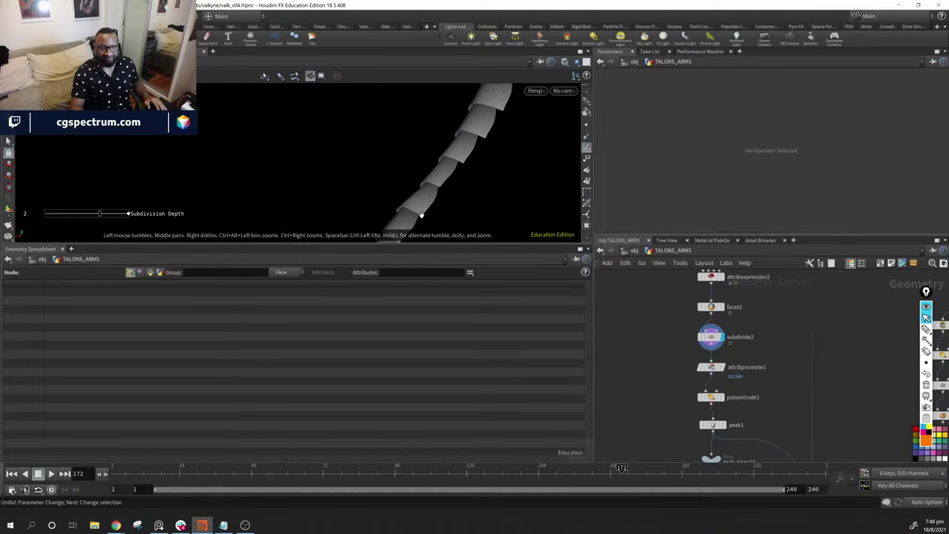
left_click_drag(513, 106, 522, 91)
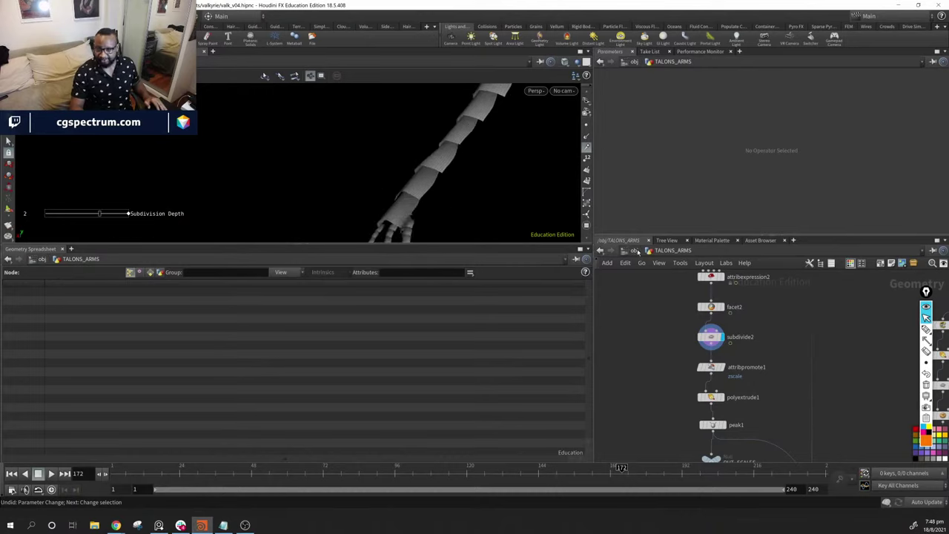
middle_click_drag(750, 380, 764, 349)
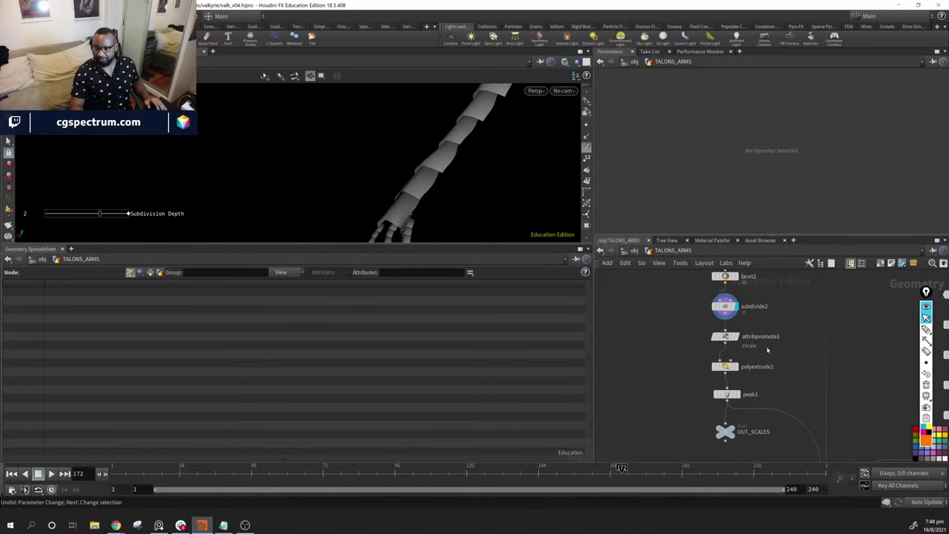
left_click(725, 306)
mouse_move(416, 166)
left_mouse_down()
mouse_move(474, 163)
mouse_move(439, 144)
mouse_move(416, 148)
left_mouse_up()
middle_click_drag(694, 332, 769, 324)
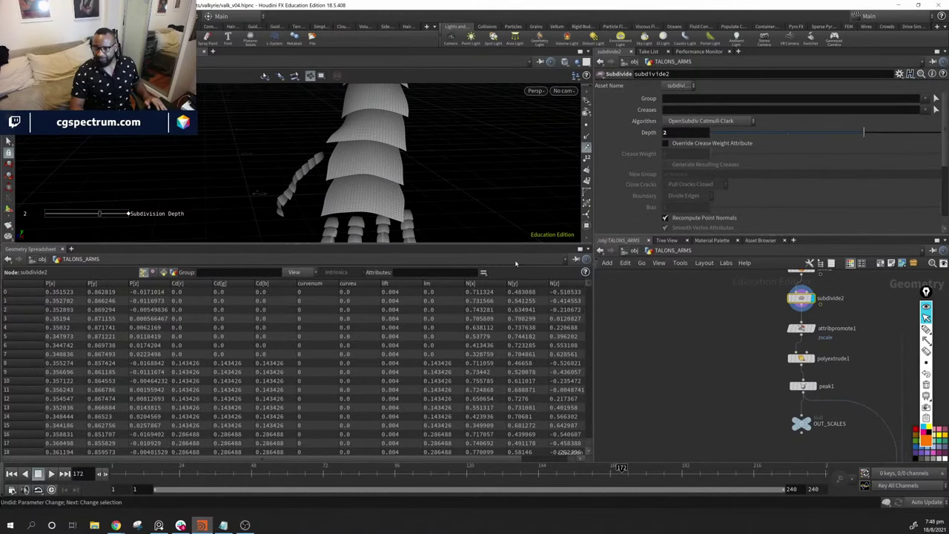
left_click_drag(370, 175, 417, 112)
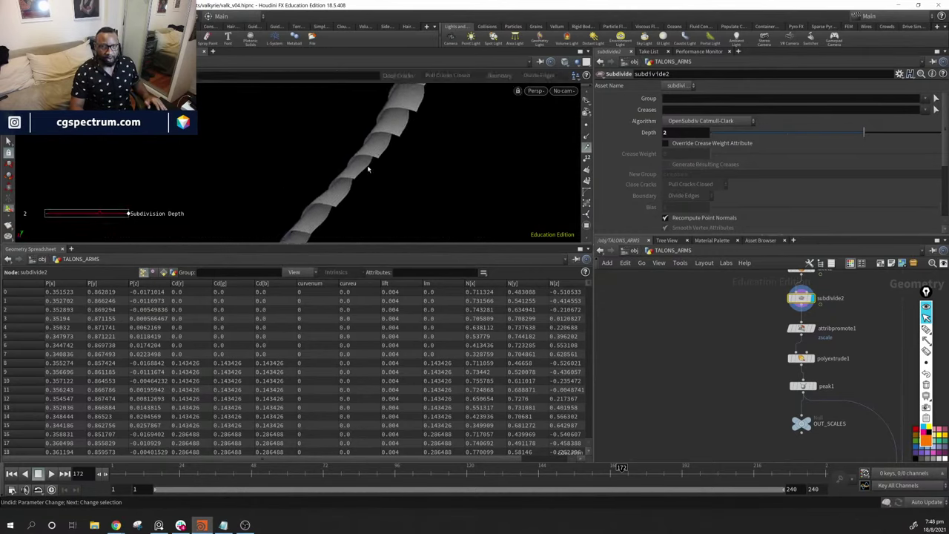
left_click_drag(349, 165, 522, 135)
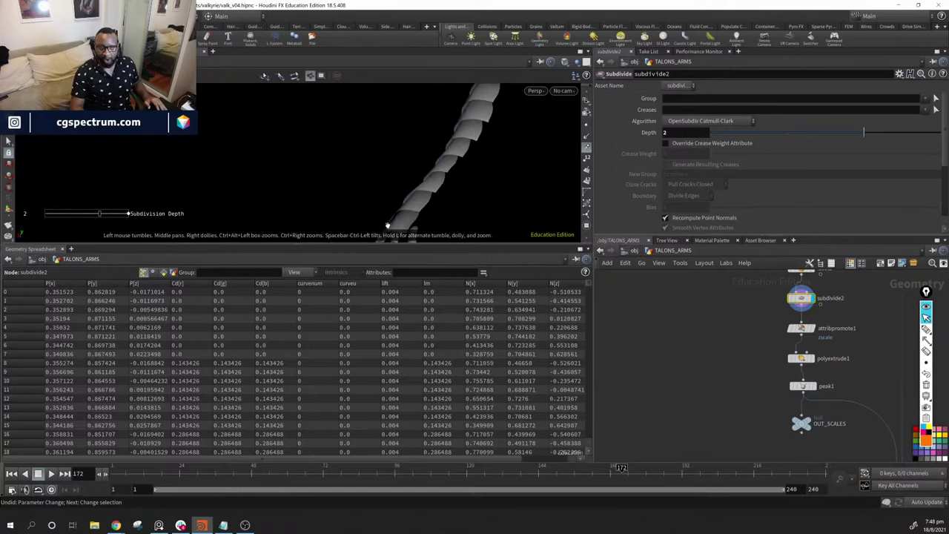
key("Return")
left_click_drag(433, 113, 438, 163)
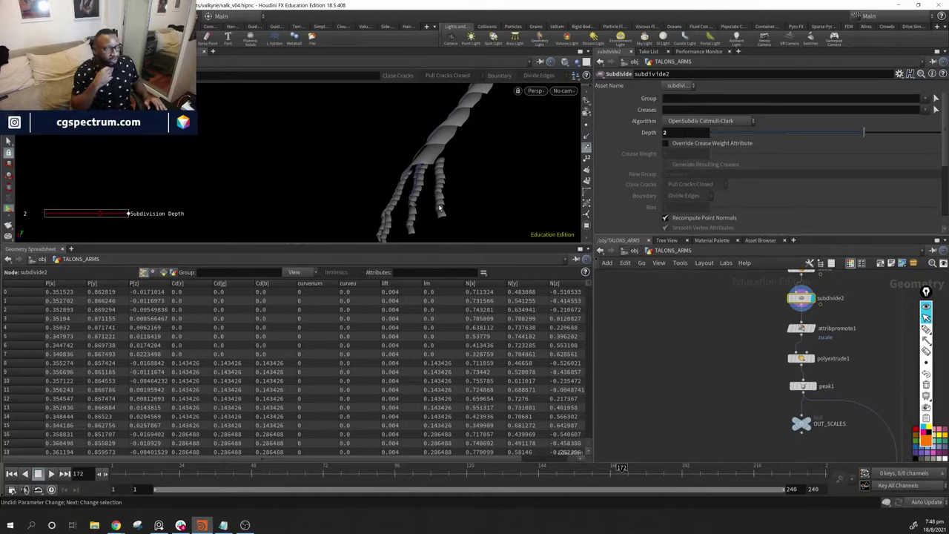
key("Escape")
left_click_drag(515, 176, 419, 170)
key("Return")
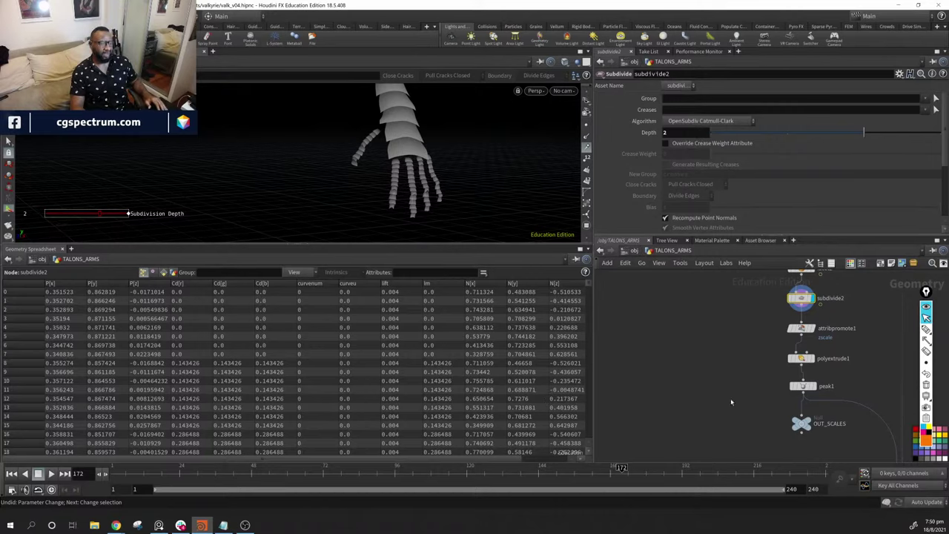
middle_click_drag(758, 323, 699, 353)
scroll(699, 353, "down", 2)
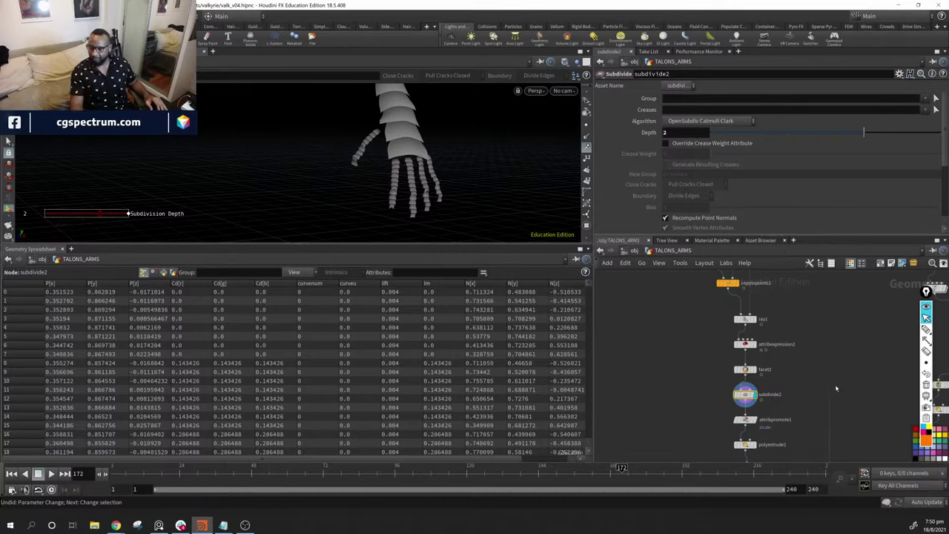
middle_click_drag(750, 396, 745, 362)
scroll(751, 370, "up", 3)
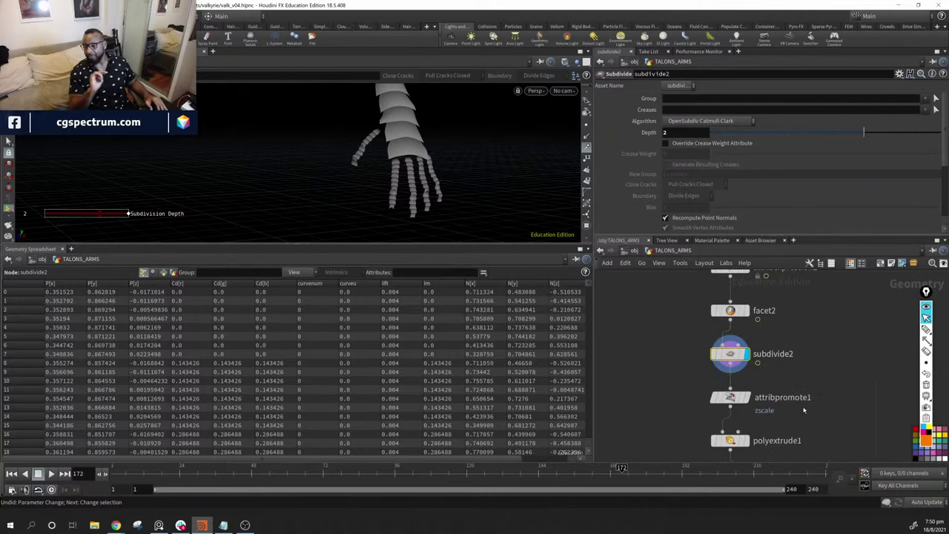
middle_click_drag(829, 422, 827, 388)
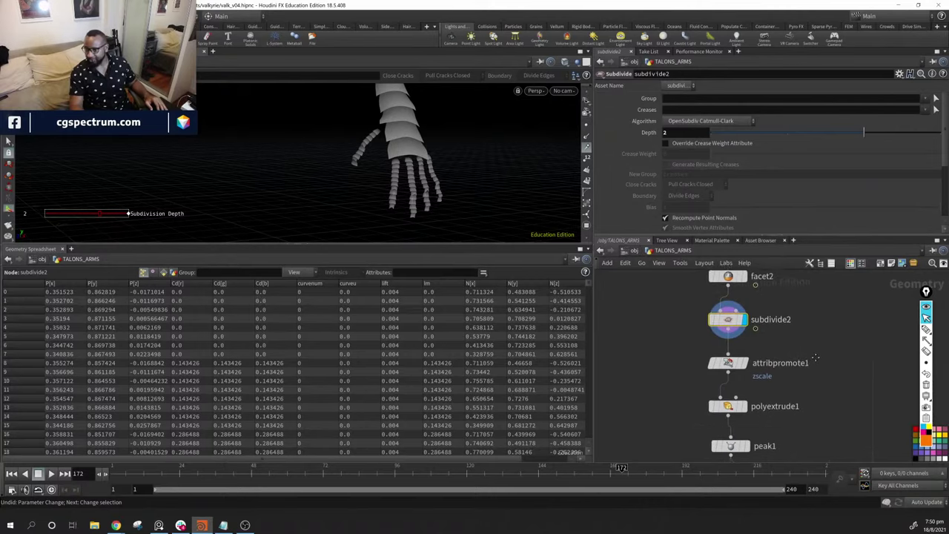
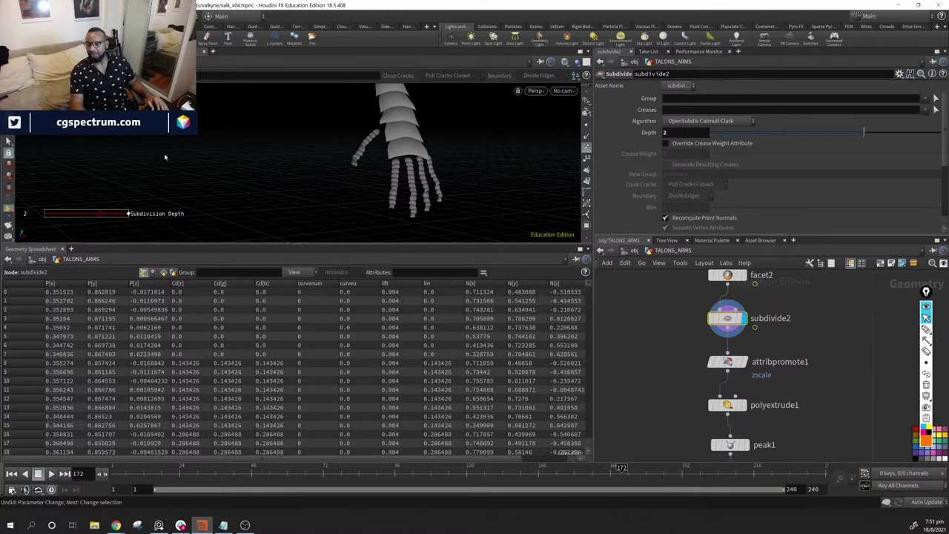
Orbit the hand model so its fingers point down
left_click_drag(489, 181, 414, 165)
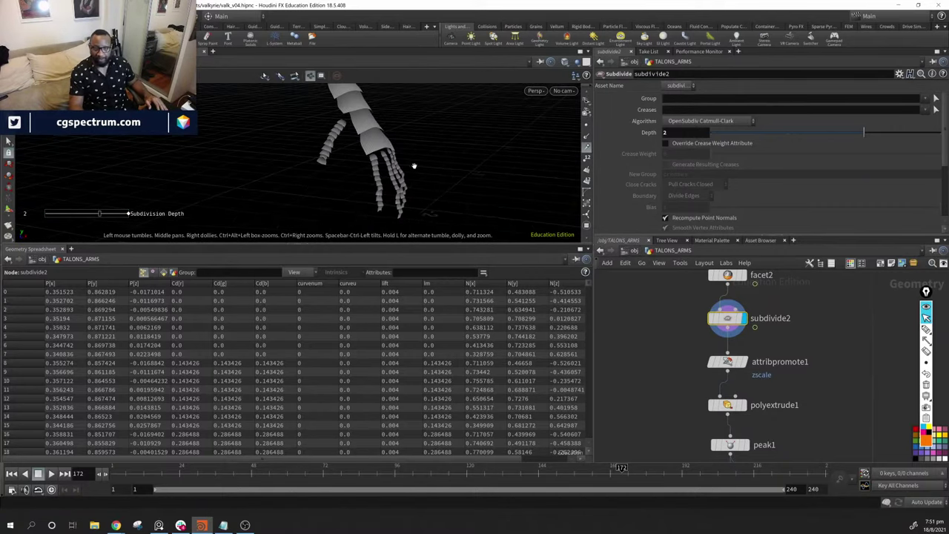
key("Escape")
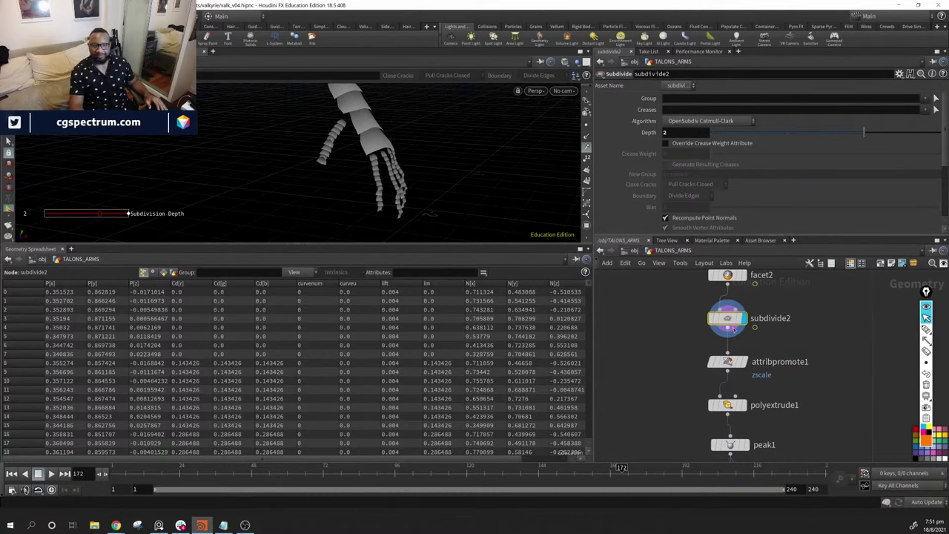
key("Escape")
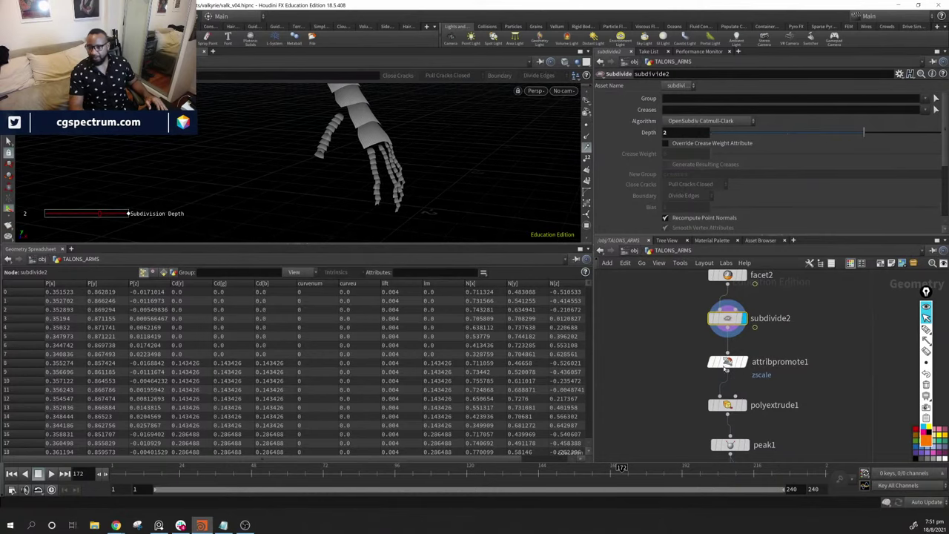
scroll(473, 173, "up", 5)
left_click_drag(473, 173, 409, 159)
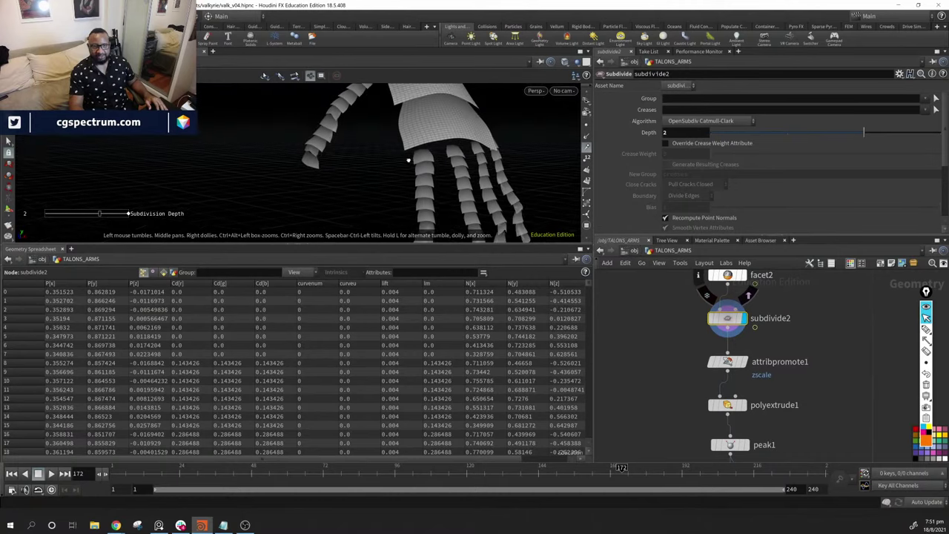
key("Escape")
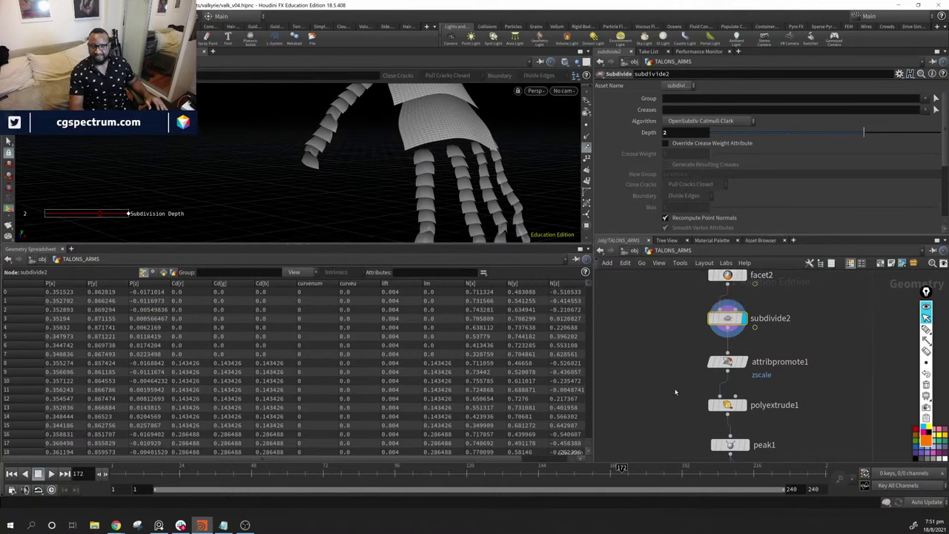
Frame the network and compare the zscale values of attribcreate1 and attribcreate2 (0.00025)
left_click(728, 361)
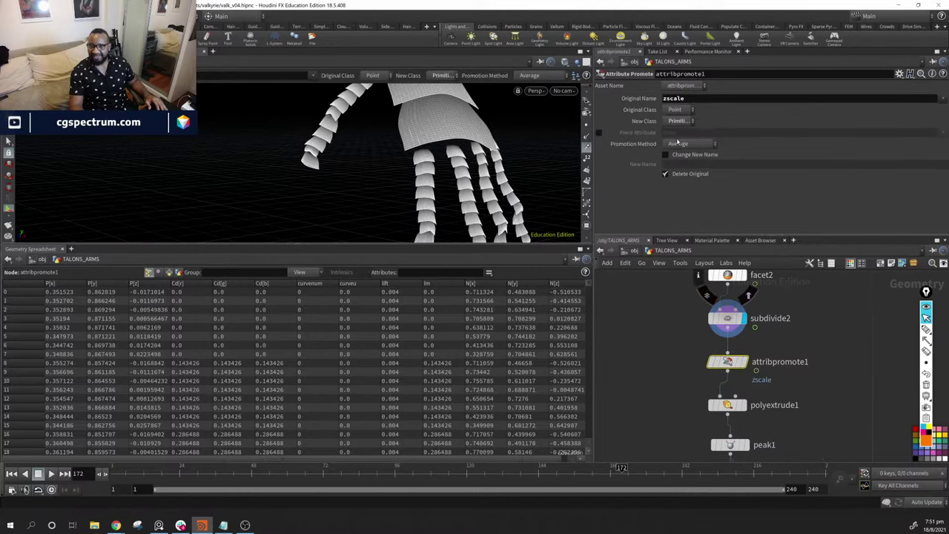
key("h")
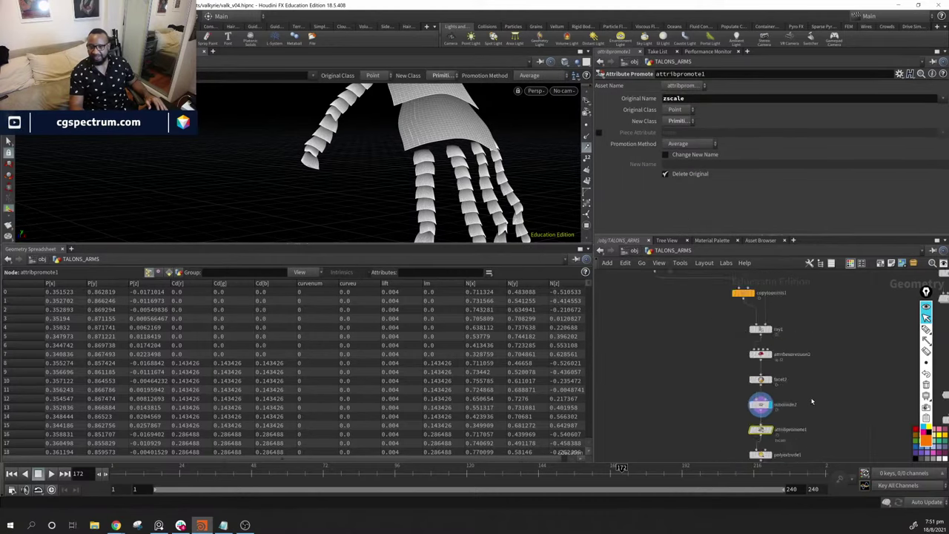
scroll(709, 332, "up", 6)
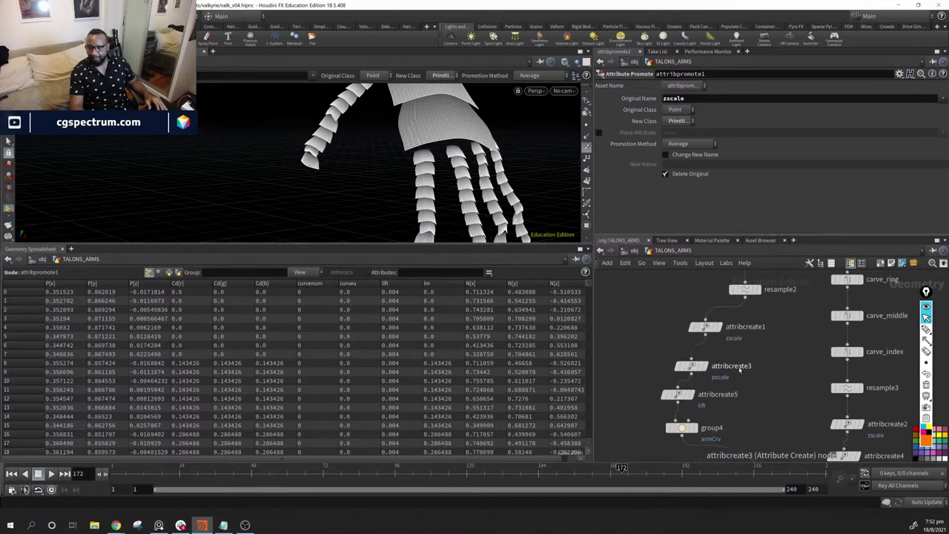
left_click(706, 328)
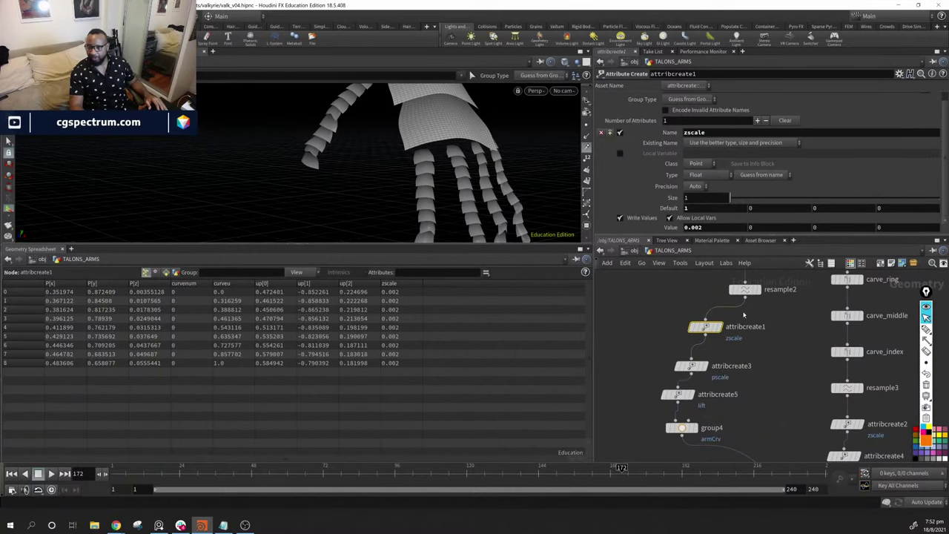
middle_click_drag(780, 408, 681, 345)
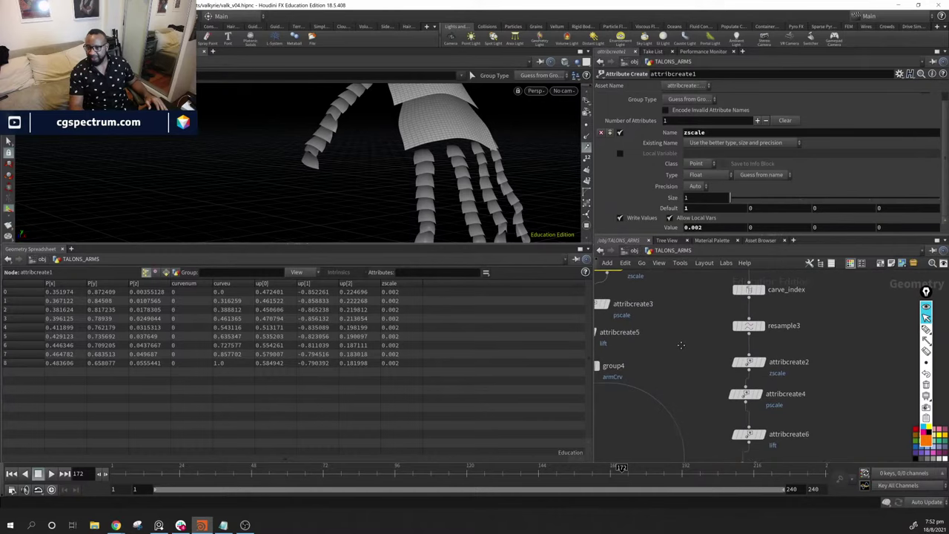
left_click(749, 362)
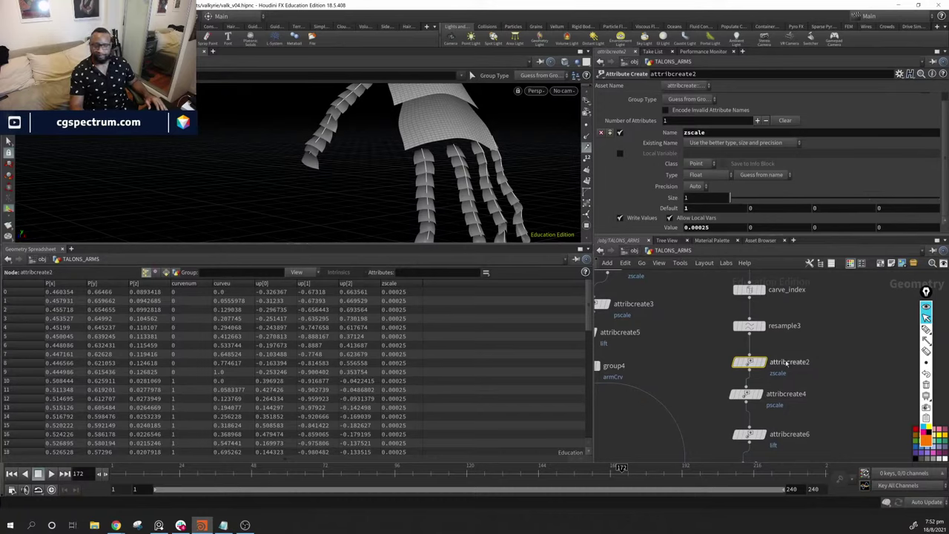
scroll(828, 339, "down", 5)
middle_click_drag(828, 339, 770, 358)
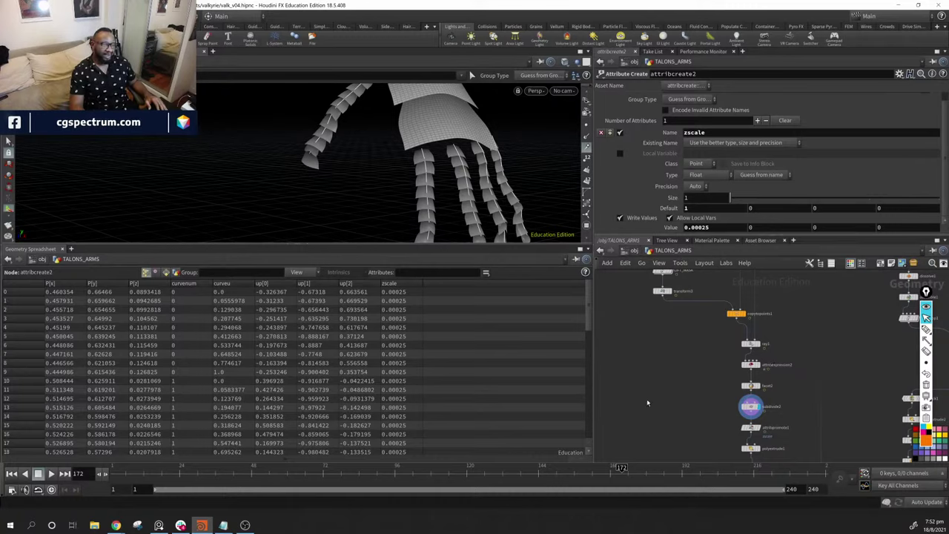
middle_click_drag(816, 430, 797, 381)
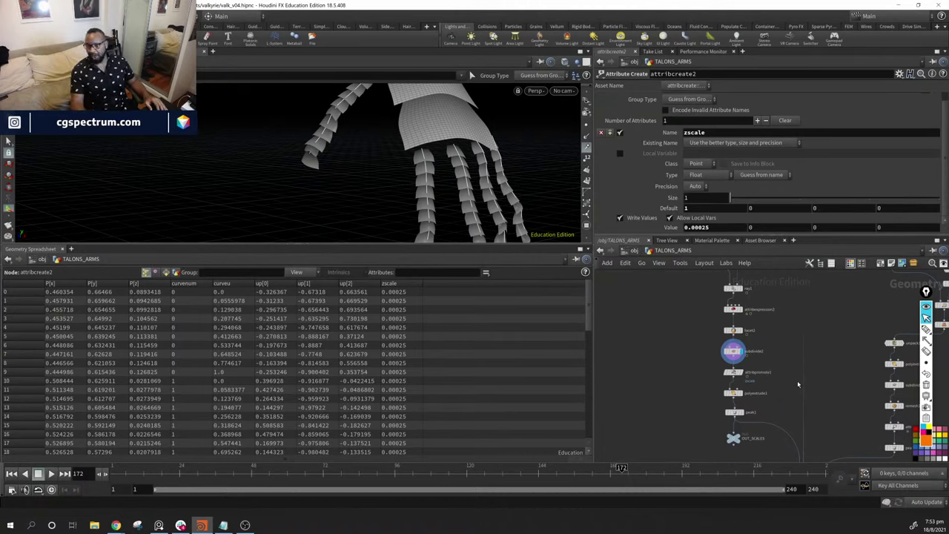
Inspect polyextrude1's Distance Scale and orbit around the extruded hand
scroll(797, 381, "up", 3)
middle_click_drag(780, 373, 785, 332)
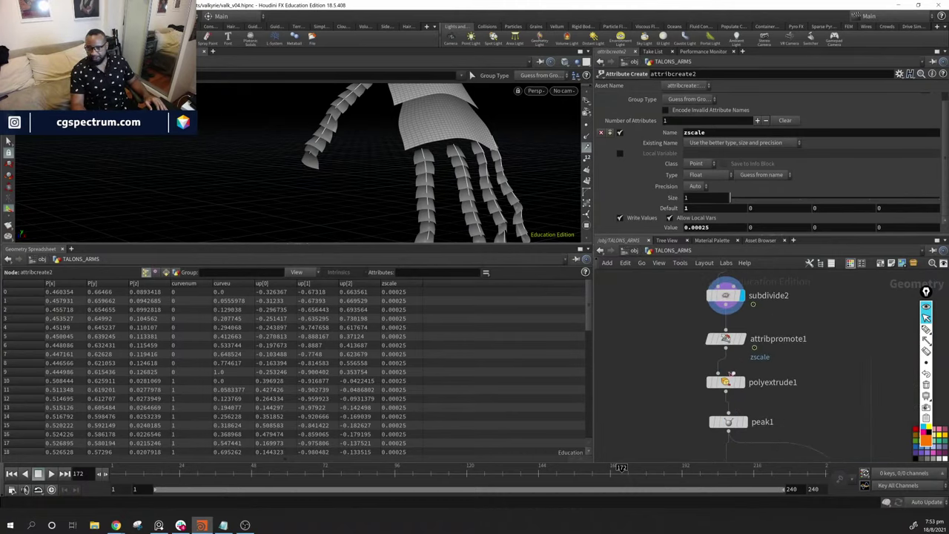
left_click(725, 384)
key("Escape")
left_click_drag(445, 171, 394, 169)
key("Return")
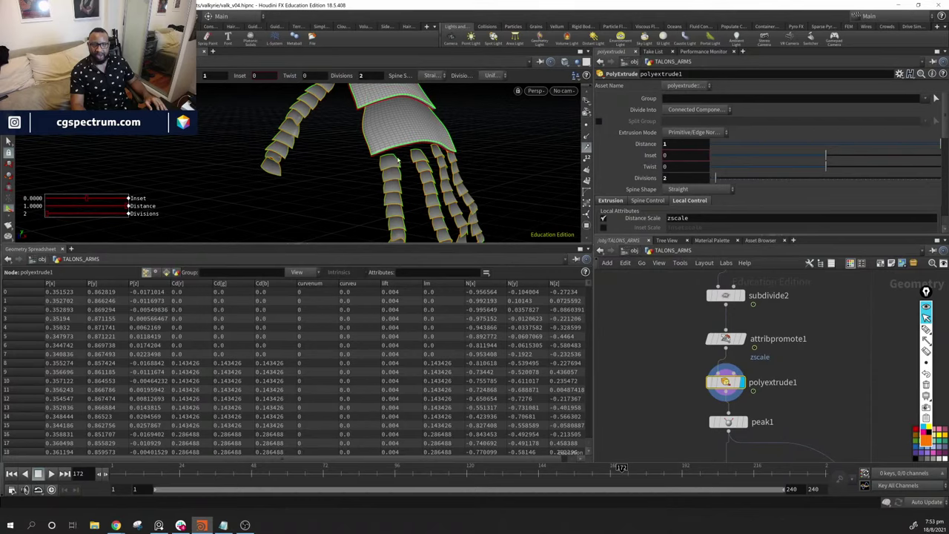
scroll(624, 167, "down", 3)
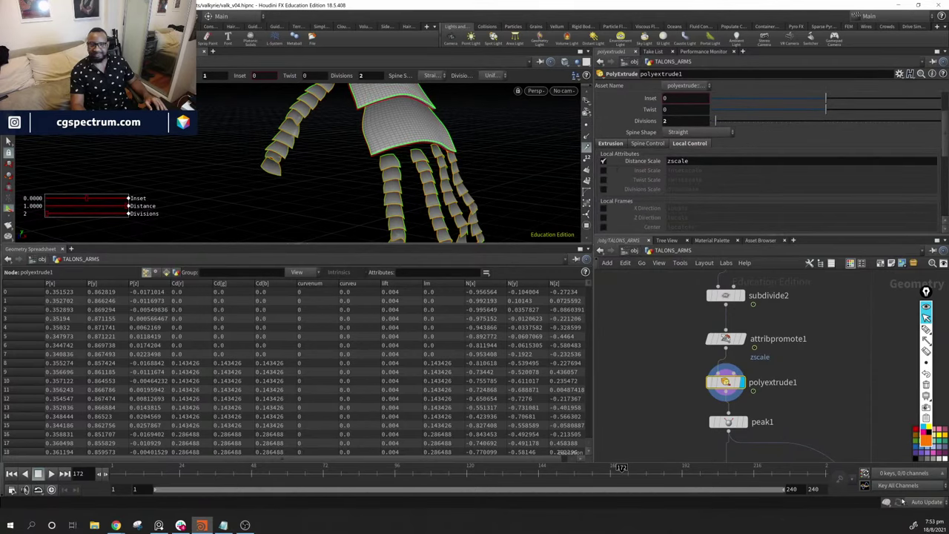
scroll(810, 362, "down", 8)
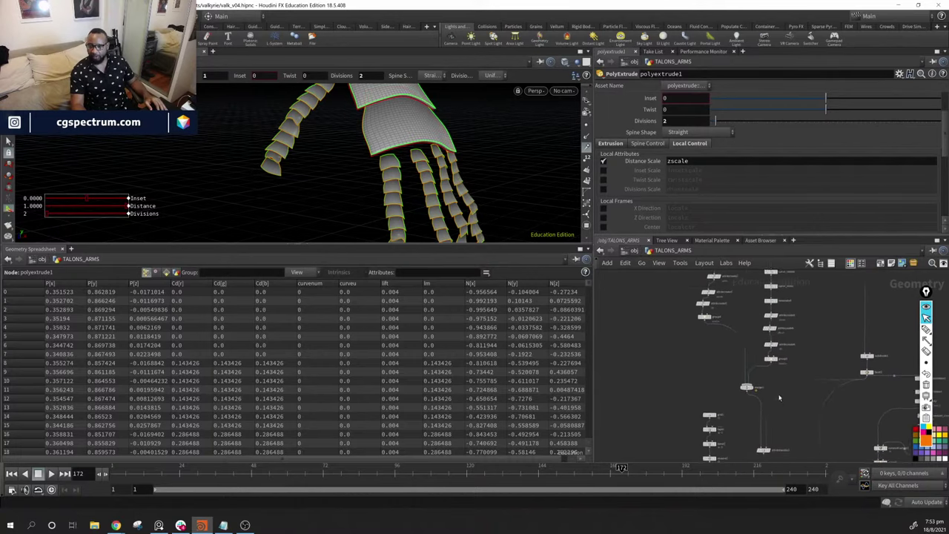
scroll(793, 413, "up", 5)
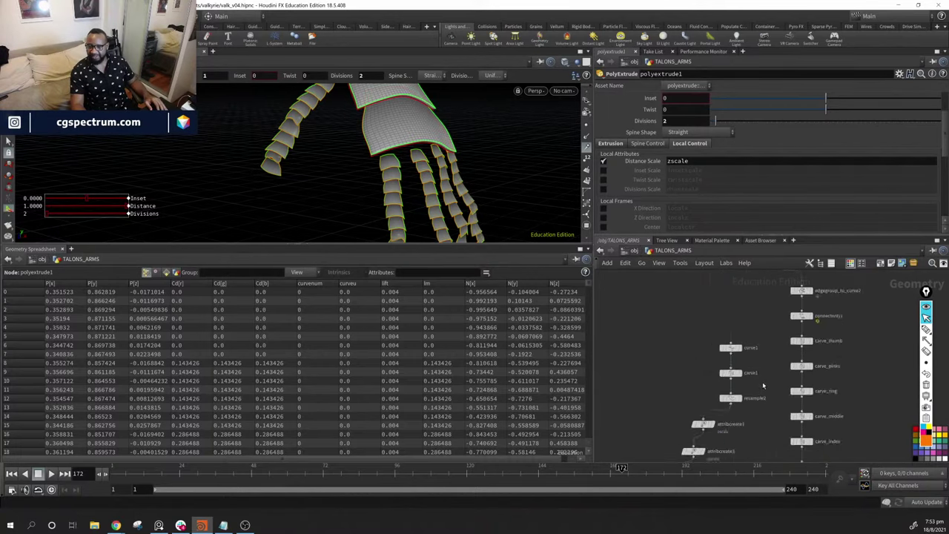
Try a new zscale value on attribcreate1, then undo it back to 0.002
left_click(709, 386)
left_click_drag(386, 163, 397, 212)
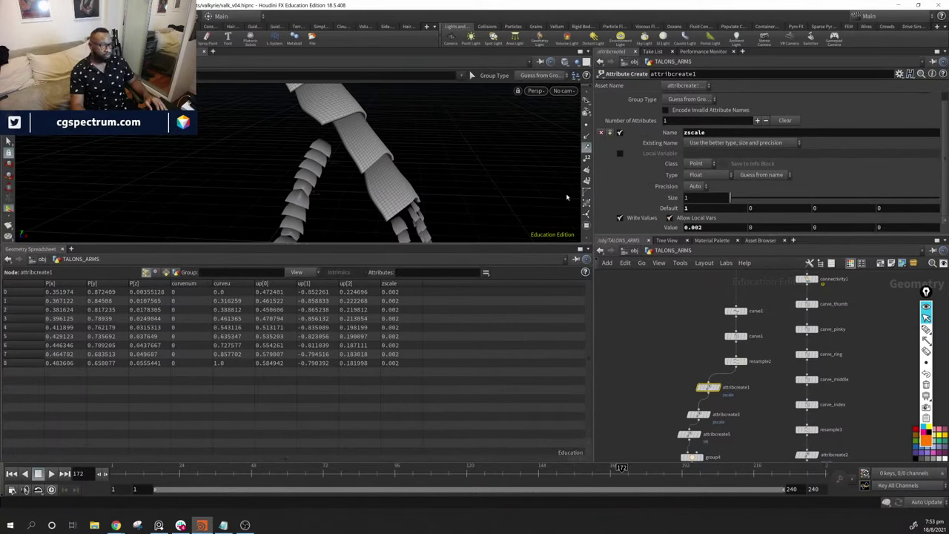
mouse_move(697, 228)
middle_mouse_down()
mouse_move(703, 268)
mouse_move(860, 255)
mouse_move(716, 257)
mouse_move(693, 237)
middle_mouse_up()
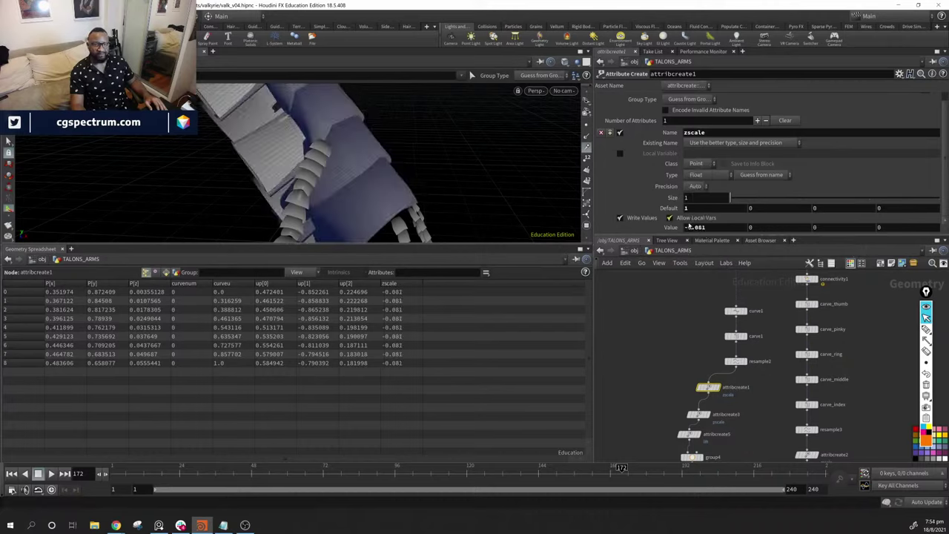
key("ctrl+z")
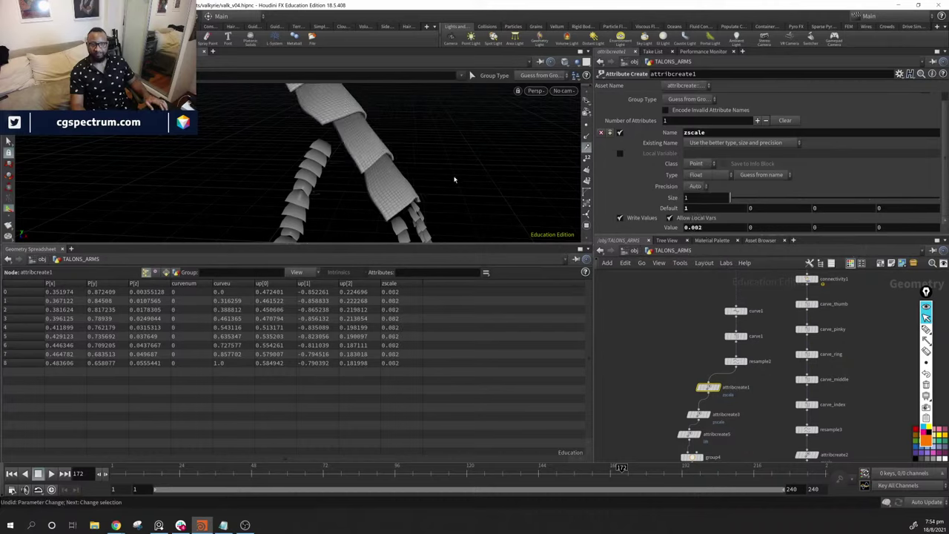
Display the peak1 result and orbit and zoom around the arm
middle_click_drag(788, 443, 731, 350)
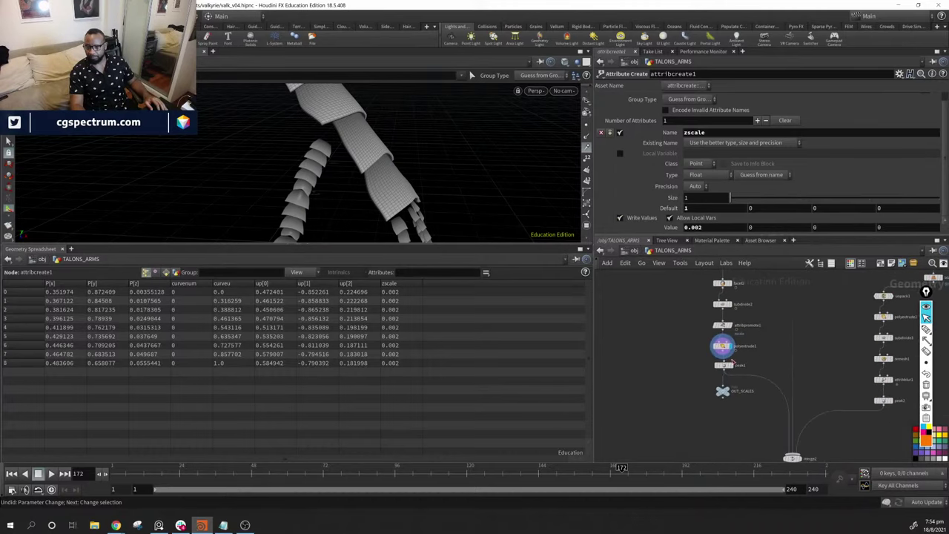
left_click(733, 372)
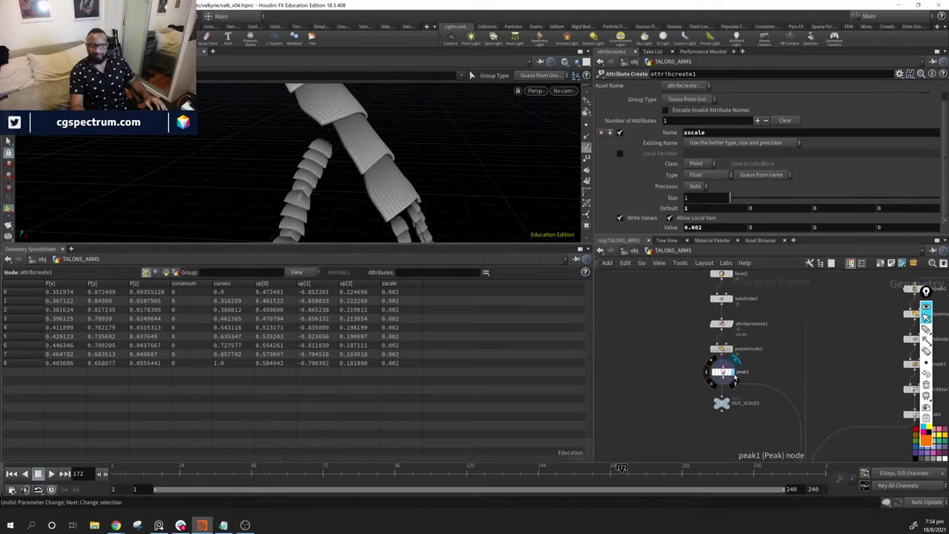
key("Escape")
left_click_drag(429, 214, 361, 155)
right_click_drag(360, 155, 356, 130)
left_click_drag(356, 130, 400, 197)
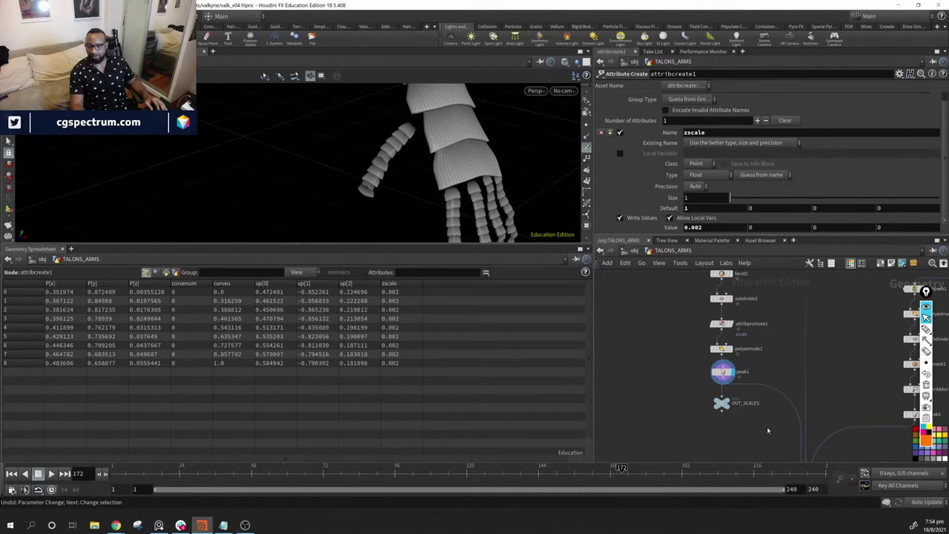
middle_click_drag(783, 375, 806, 368)
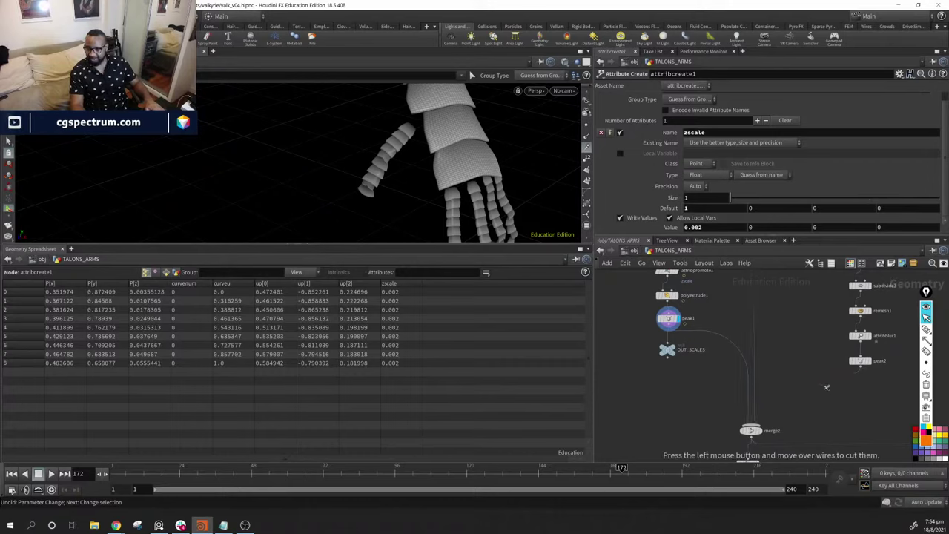
Display merge2's merged geometry, then color1's coloured hand
left_click(758, 430)
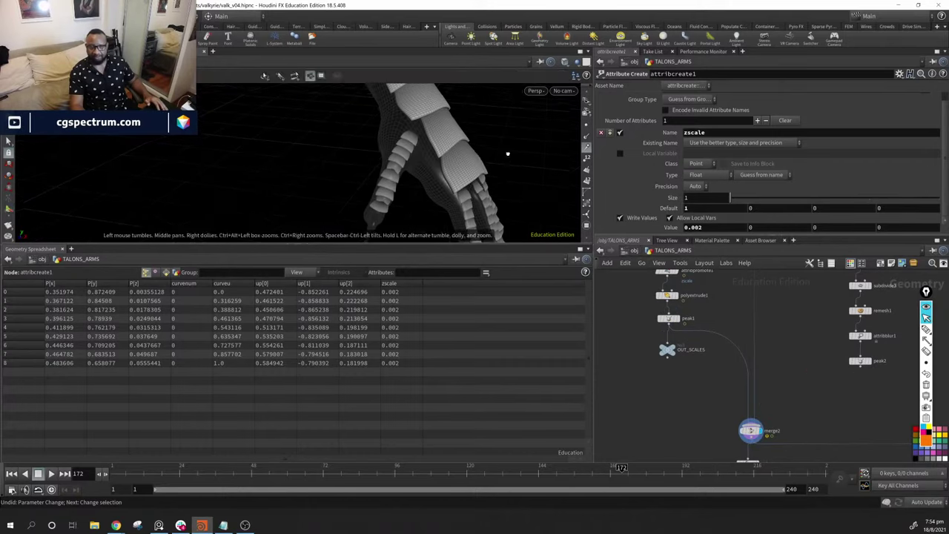
middle_click_drag(807, 417, 805, 352)
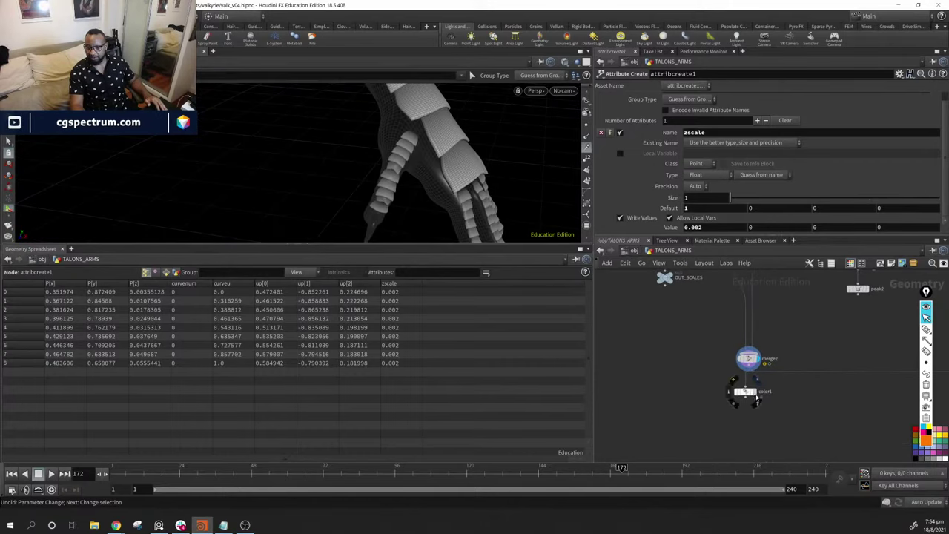
left_click(757, 393)
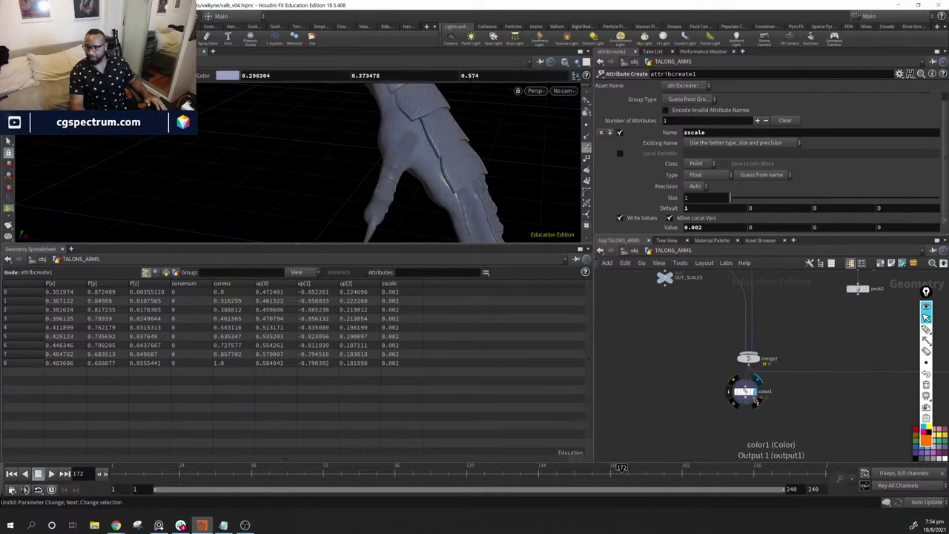
left_click_drag(366, 147, 487, 167)
key("Return")
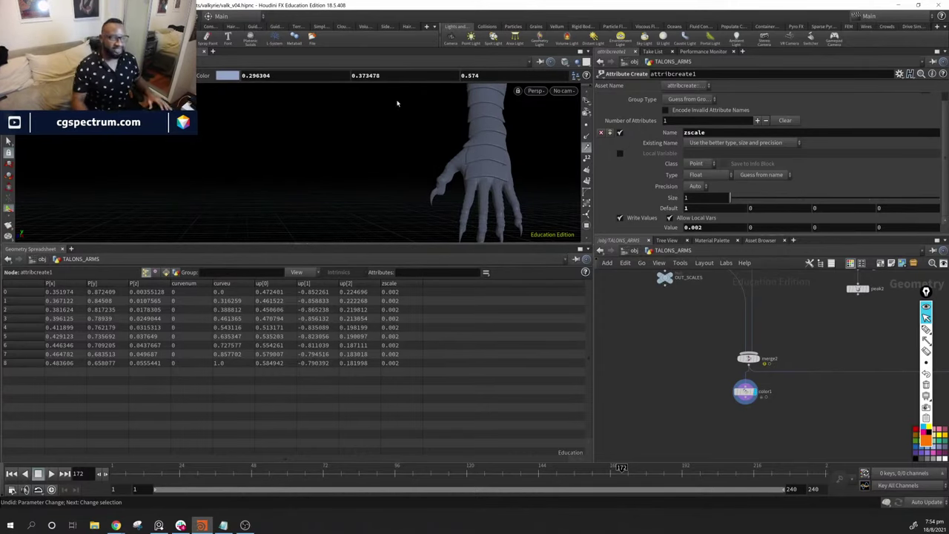
Open the bird talon reference photo, move it aside, and bring the facet1 chain into view
left_click(158, 525)
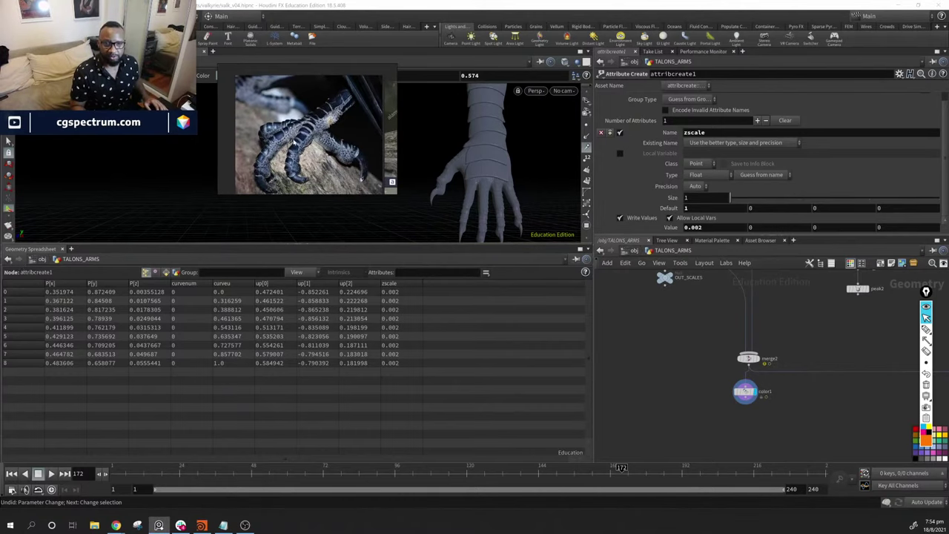
middle_click_drag(804, 359, 789, 379)
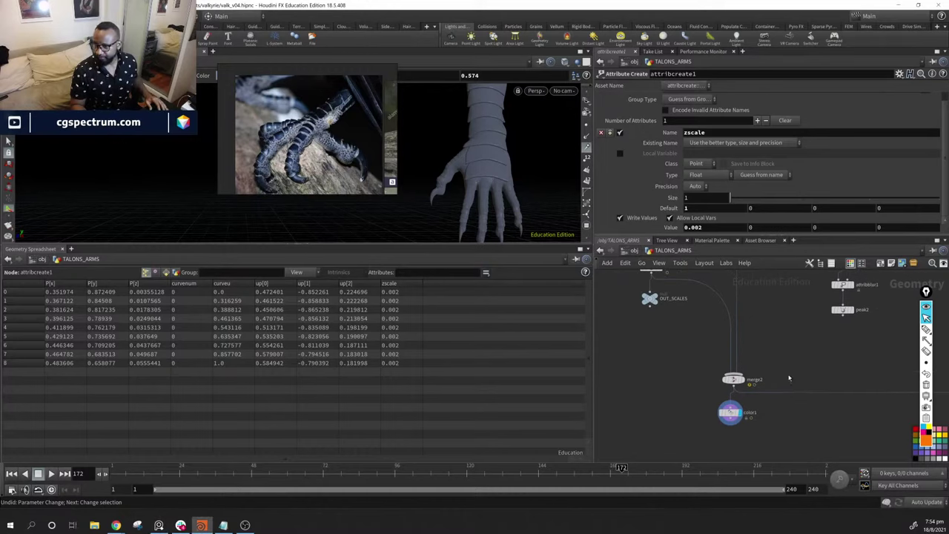
middle_click_drag(799, 346, 741, 353)
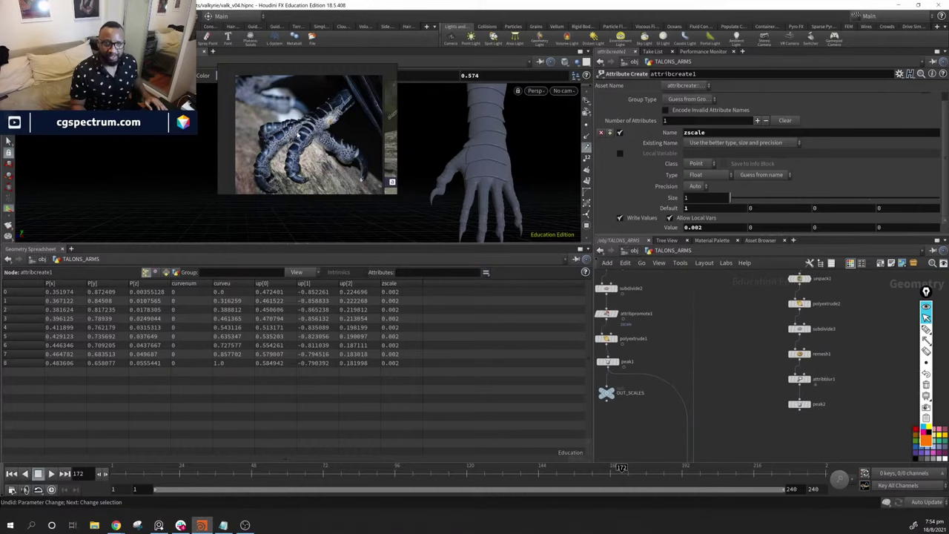
scroll(314, 145, "up", 3)
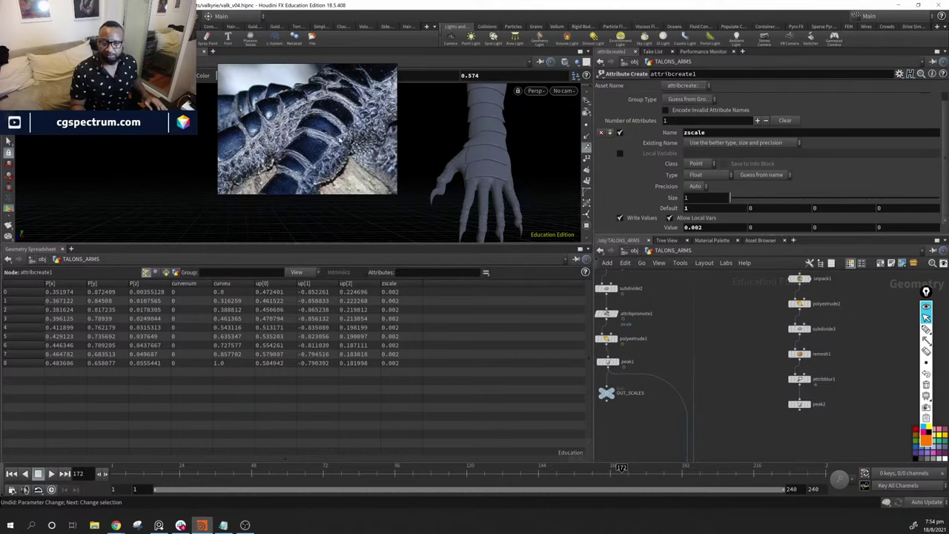
left_click_drag(340, 138, 195, 325)
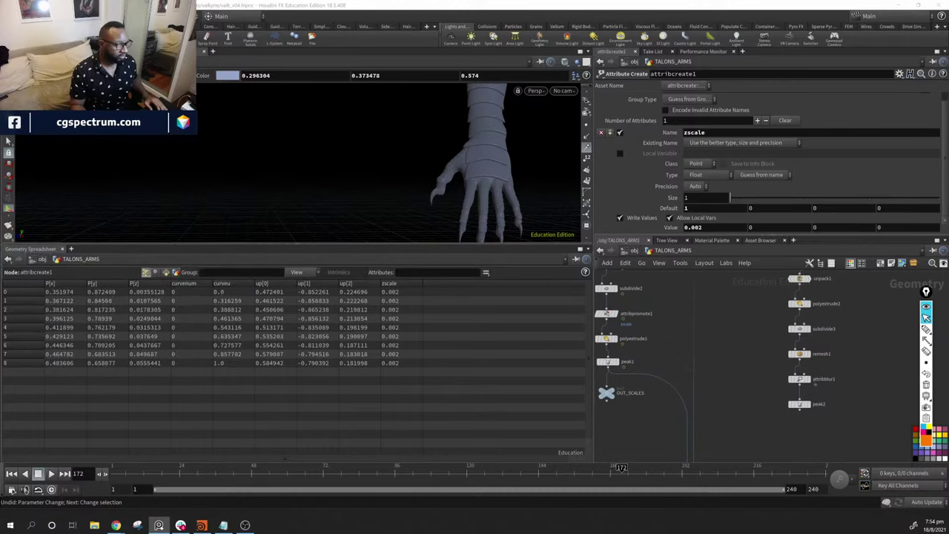
middle_click_drag(733, 380, 643, 442)
Display facet1's faceted hand, then inspect connectivity2 and partition1's rule
left_click(658, 397)
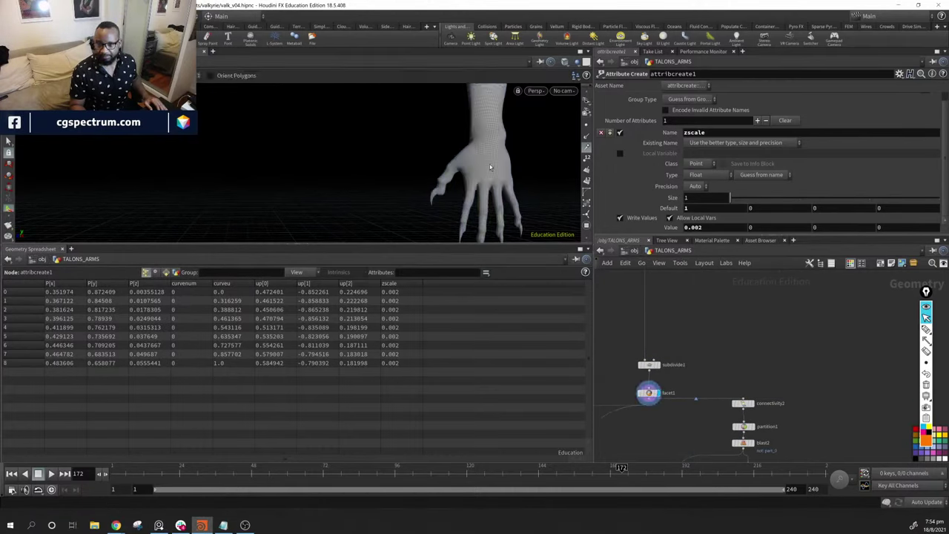
left_click_drag(397, 171, 356, 154)
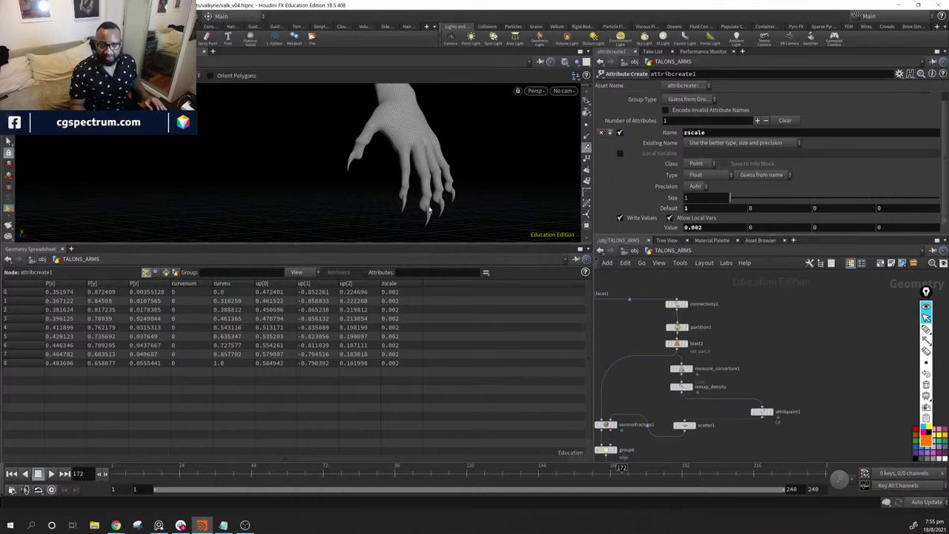
left_click_drag(442, 185, 412, 157)
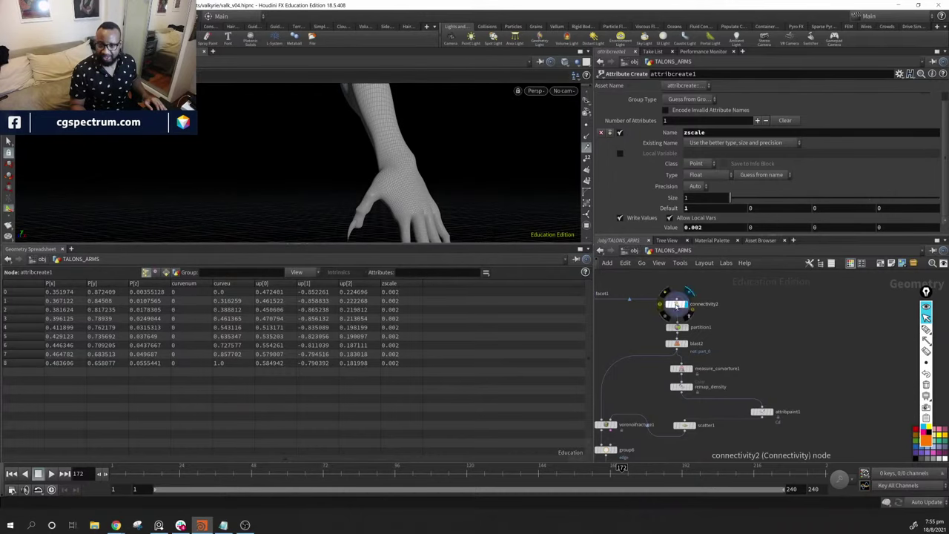
left_click(677, 304)
left_click(677, 327)
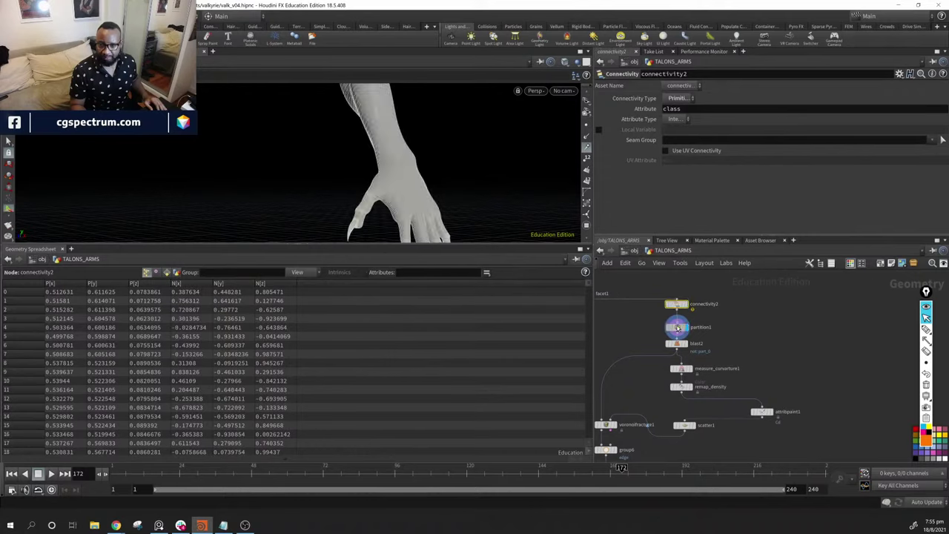
double_click(710, 132)
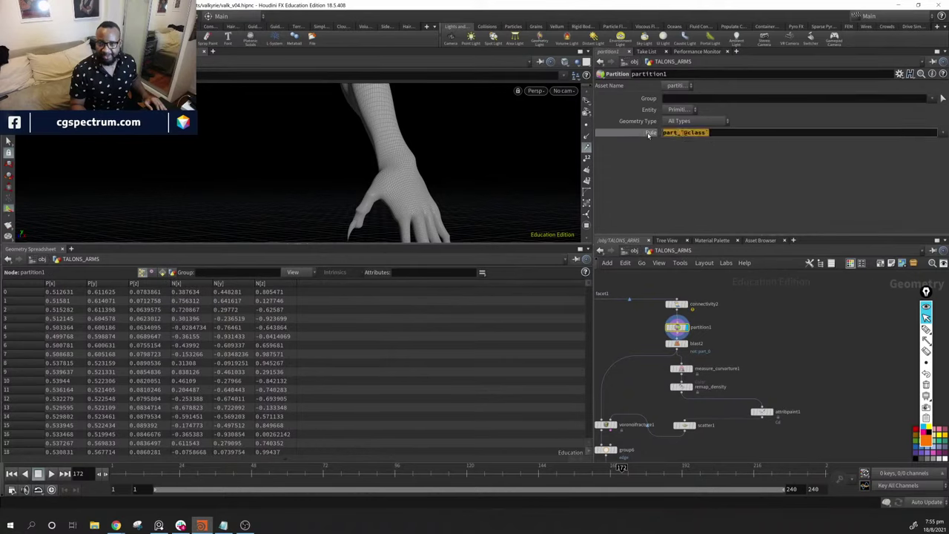
left_click_drag(478, 187, 519, 200, "alt")
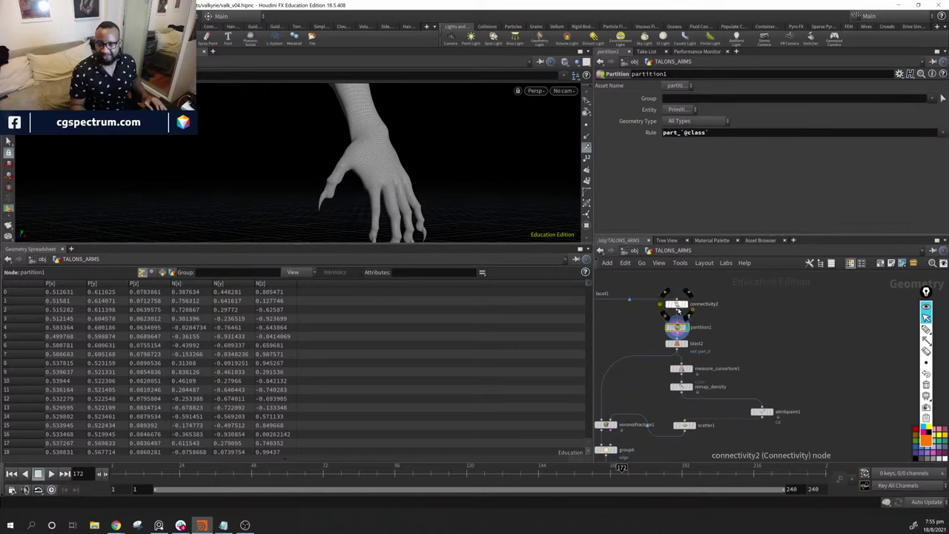
left_click(676, 304)
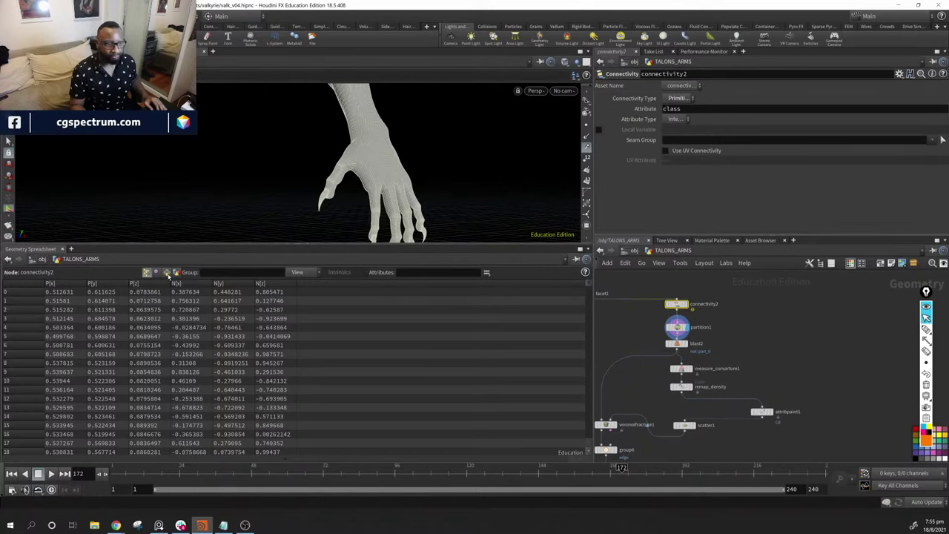
left_click(175, 272)
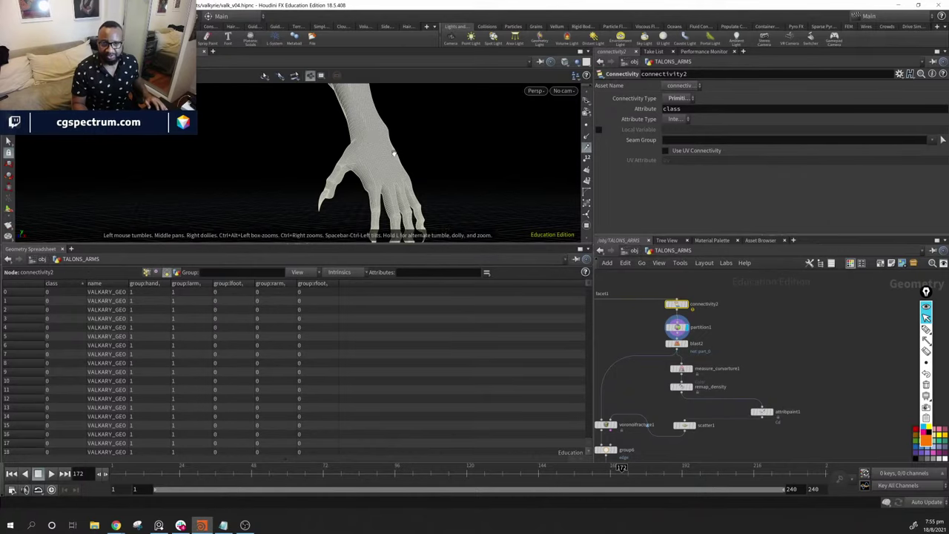
left_click_drag(312, 181, 413, 143)
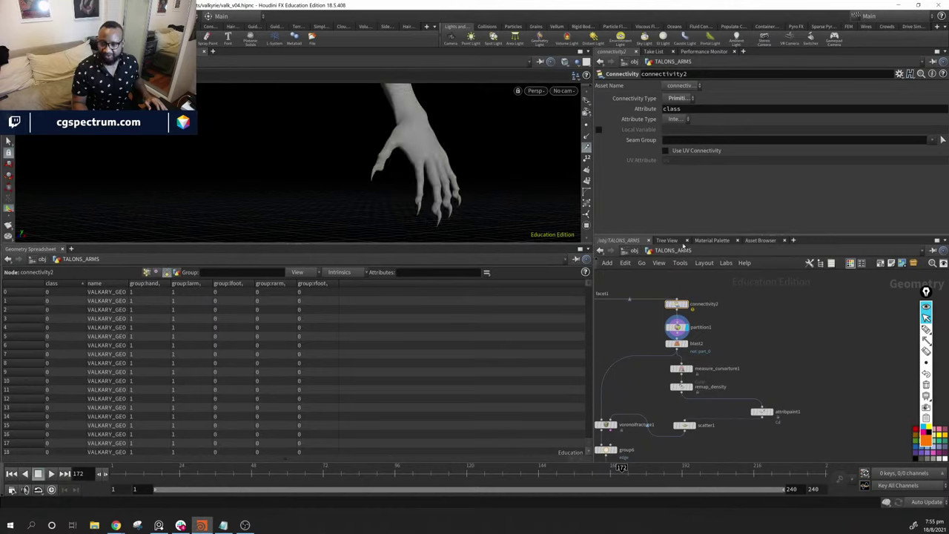
left_click(681, 328)
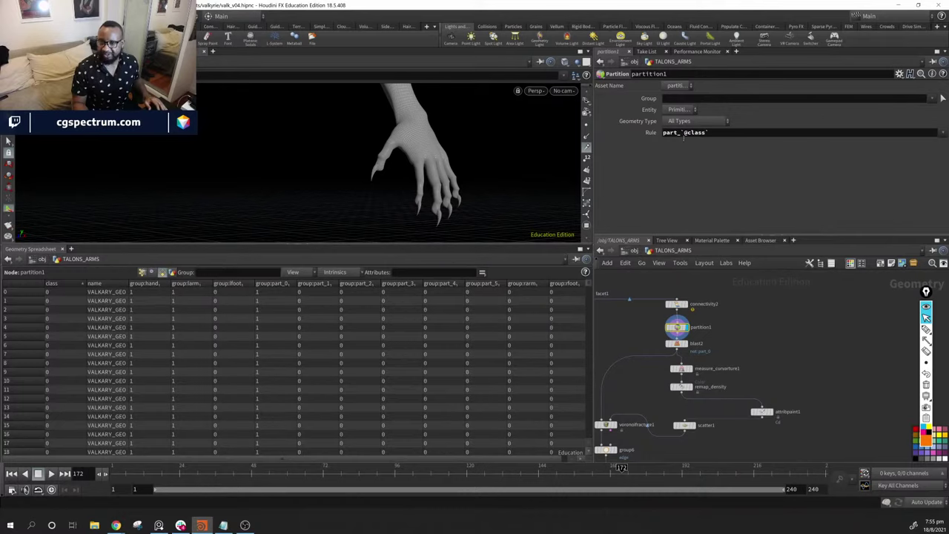
double_click(677, 132)
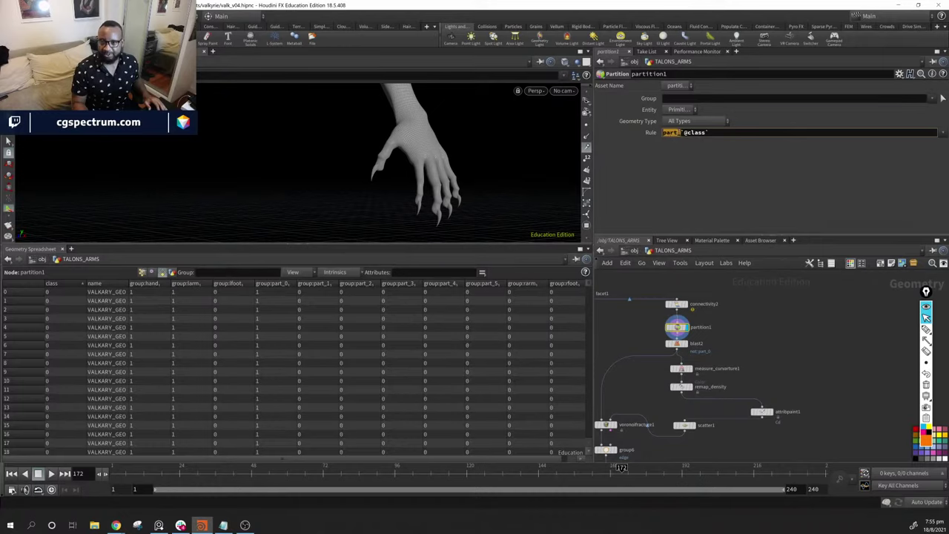
double_click(694, 132)
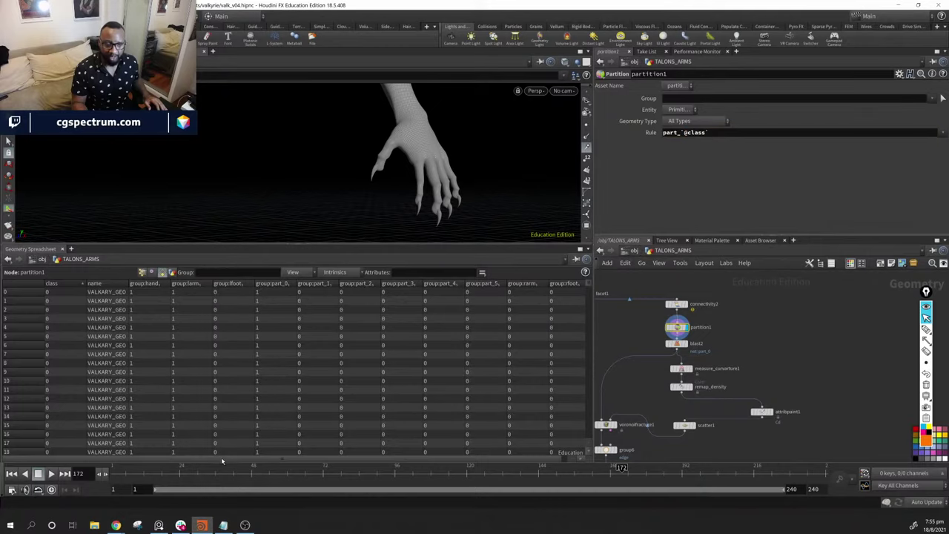
left_click_drag(229, 457, 235, 456)
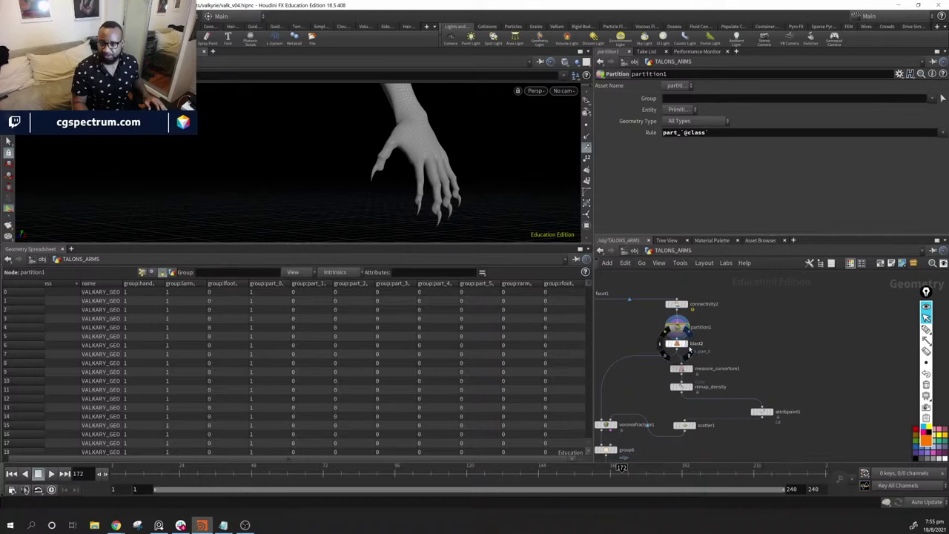
Display blast2's output and orbit around the isolated part_0 hand
left_click(690, 348)
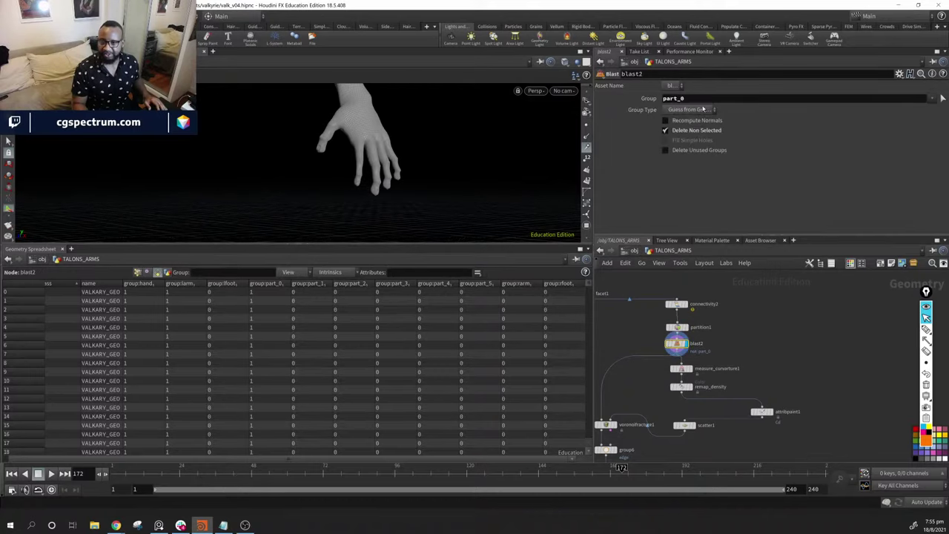
left_click_drag(445, 171, 327, 147, "alt")
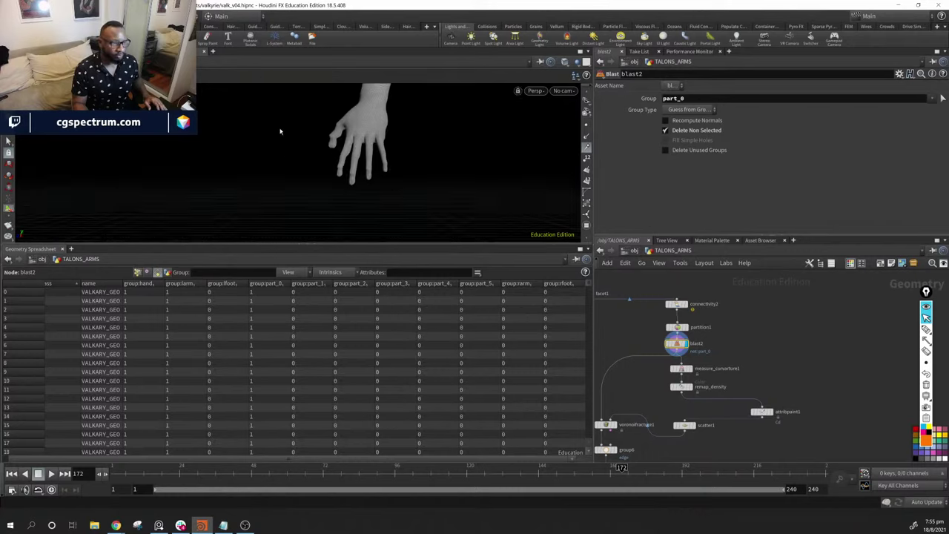
left_click_drag(230, 163, 367, 194, "alt")
middle_click_drag(729, 371, 733, 346)
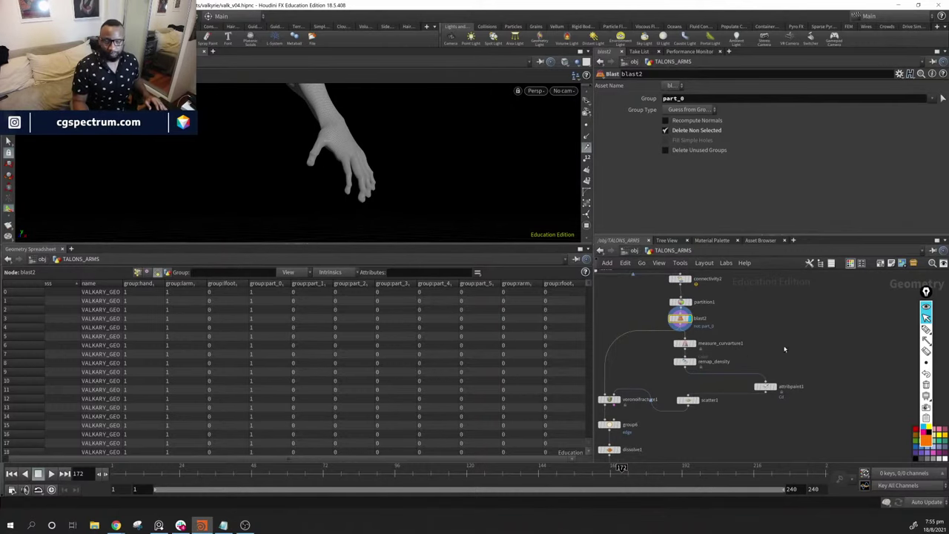
Frame the node graph and pan to an empty area of the network
middle_click_drag(785, 350, 689, 362)
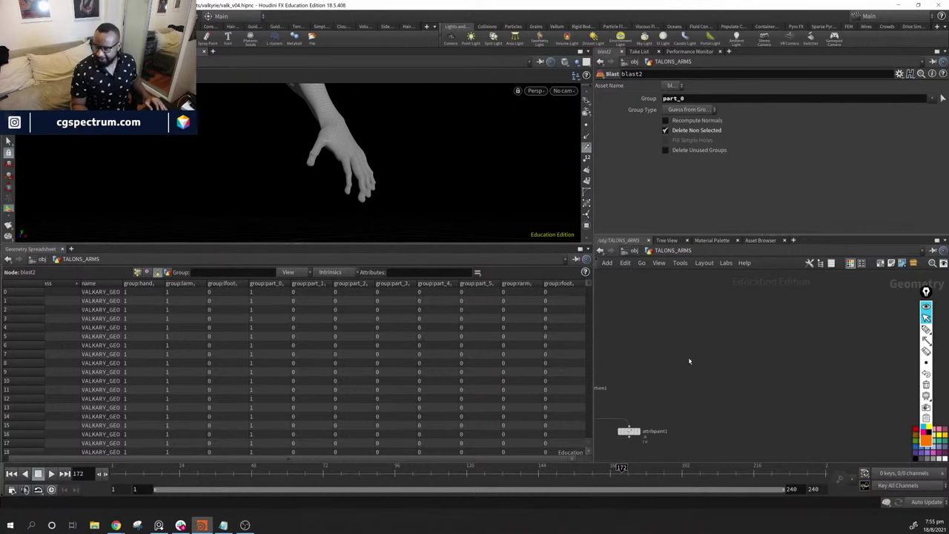
key("h")
middle_click_drag(730, 326, 662, 331)
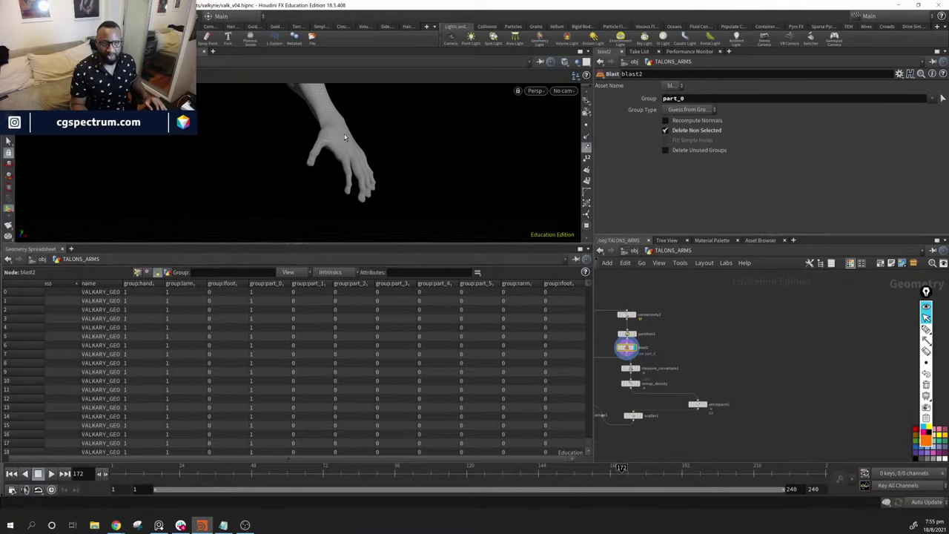
middle_click_drag(626, 364, 545, 378)
middle_click_drag(639, 420, 890, 333)
middle_click_drag(902, 399, 712, 403)
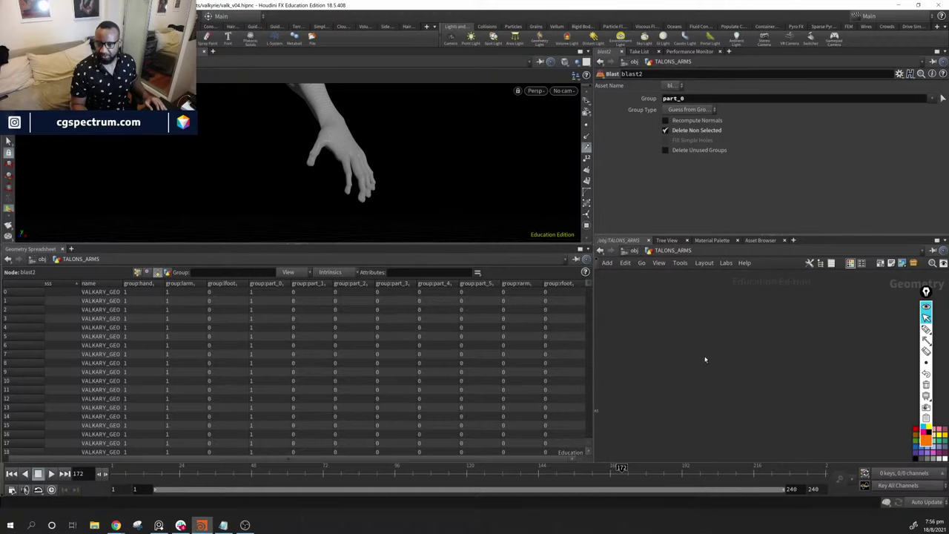
Create a Sphere node by searching 'sph' in the Tab menu
key("Tab")
mouse_move(710, 351)
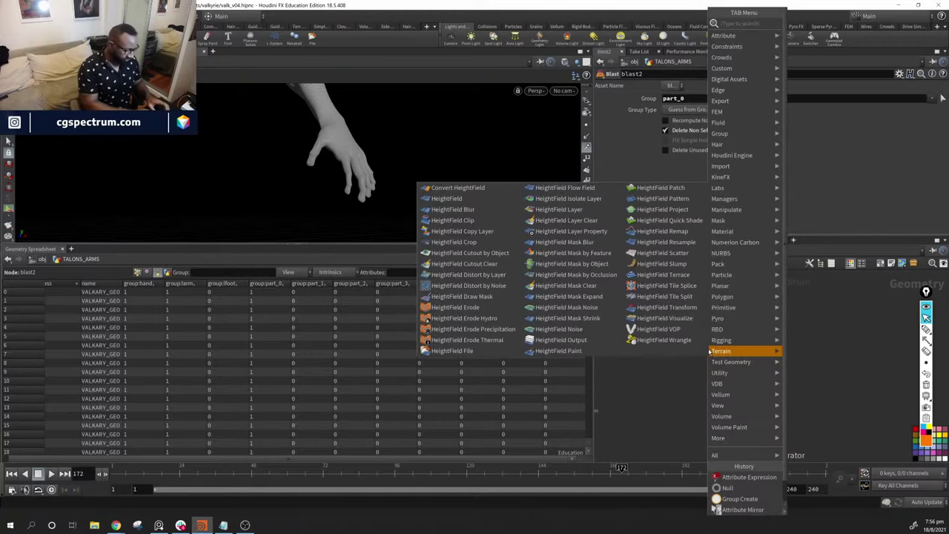
type("so")
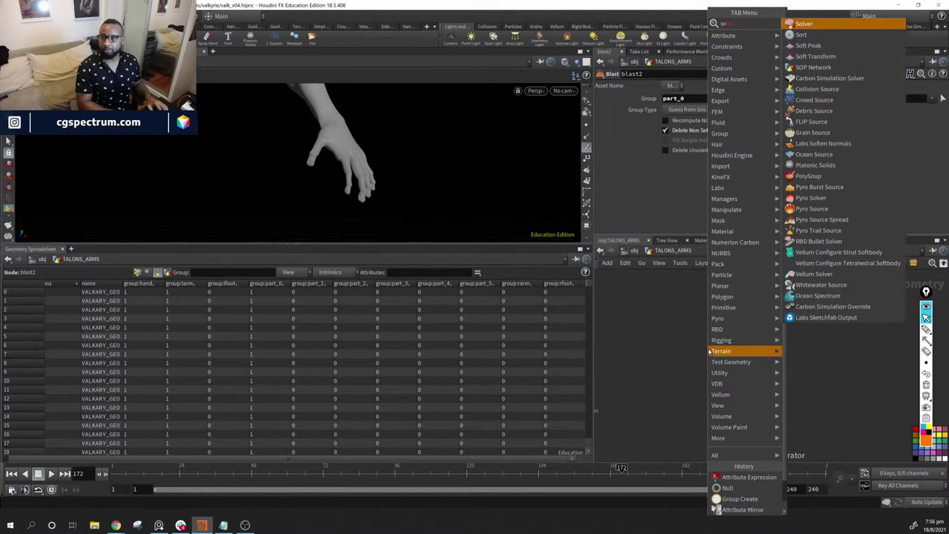
key("BackSpace")
key("BackSpace")
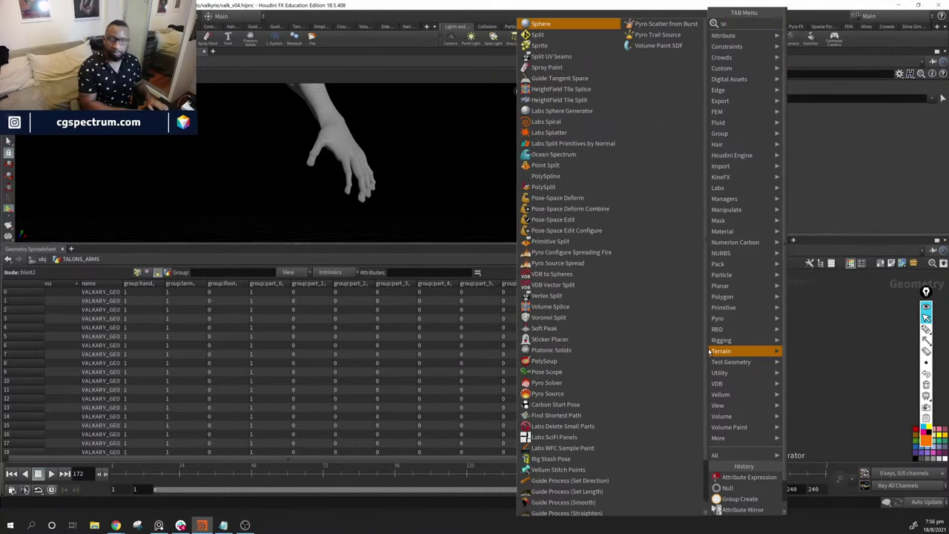
type("p")
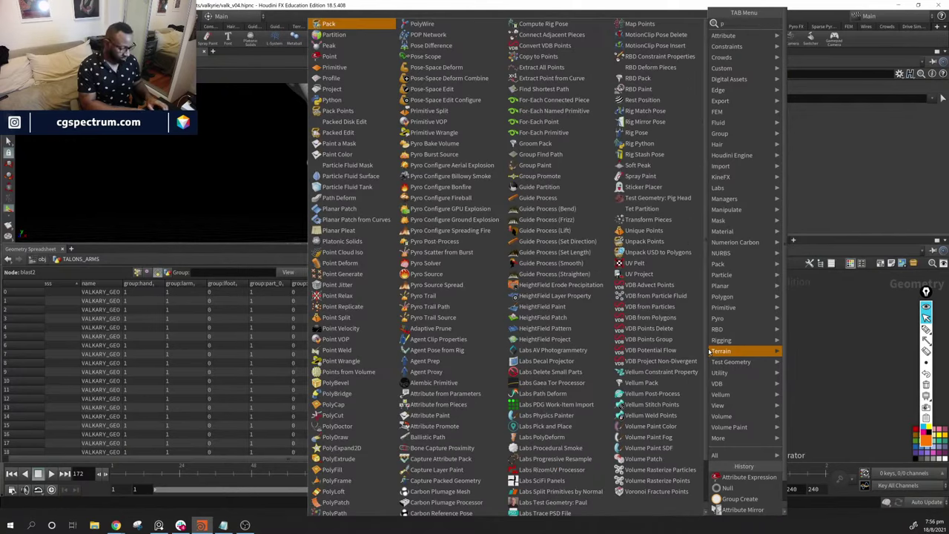
key("BackSpace")
type("s")
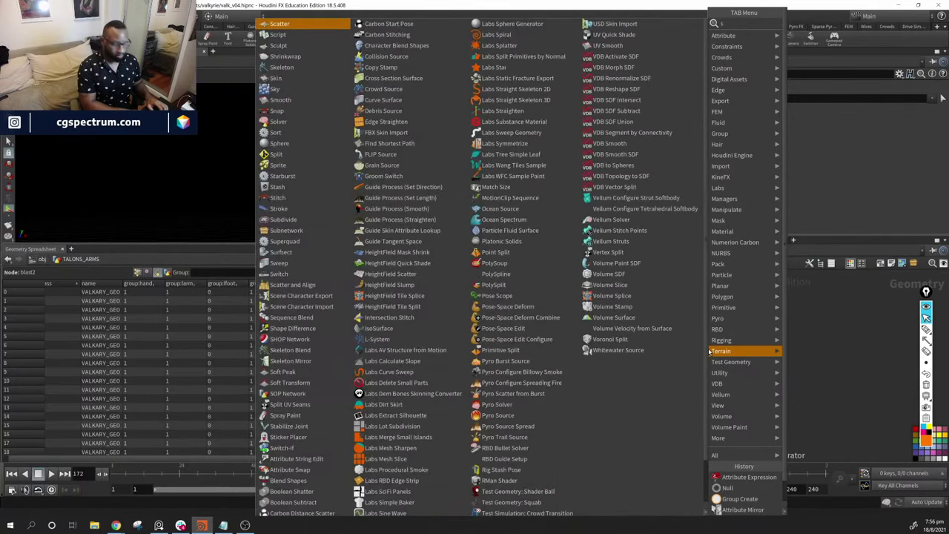
type("o")
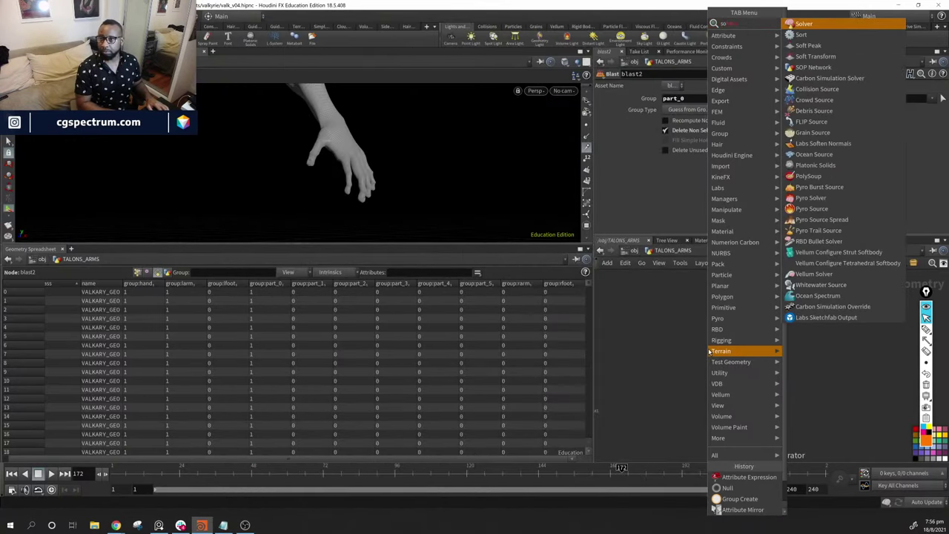
key("BackSpace")
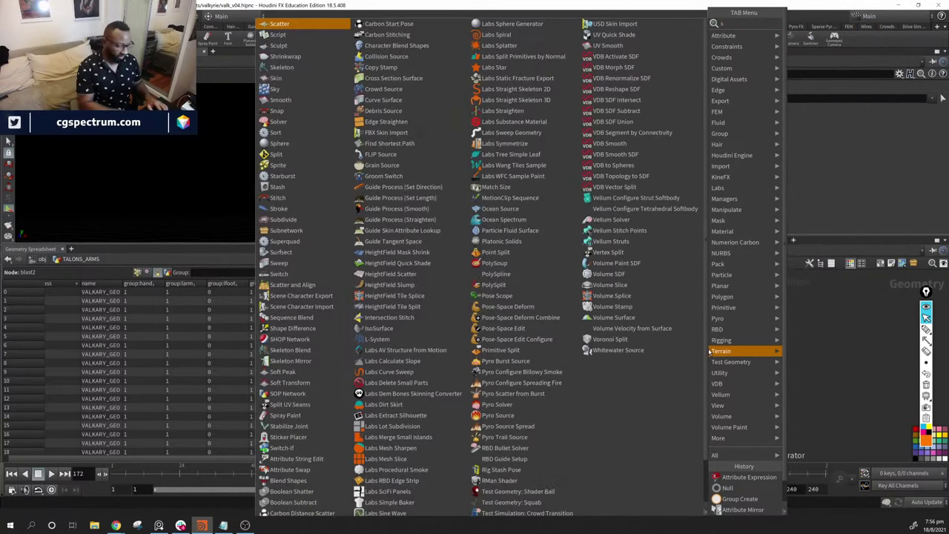
type("o")
key("BackSpace")
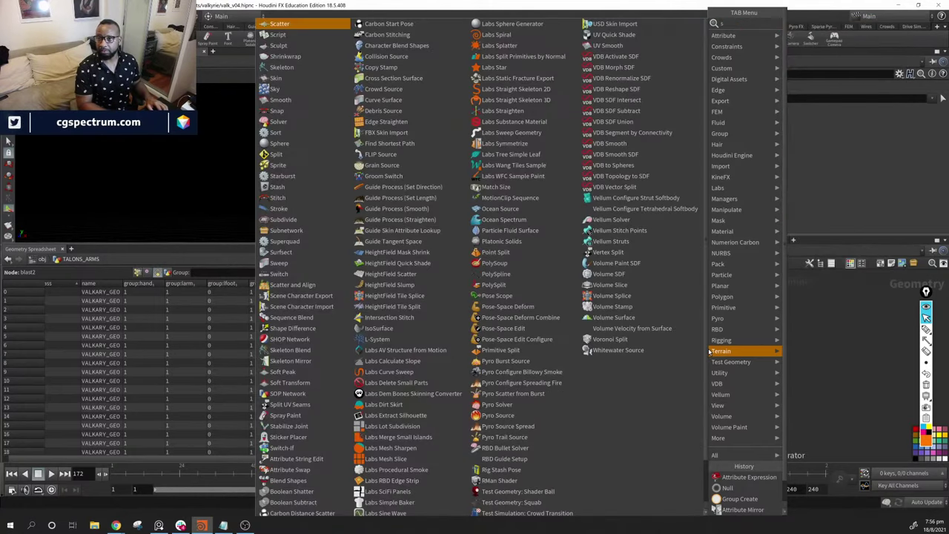
type("p")
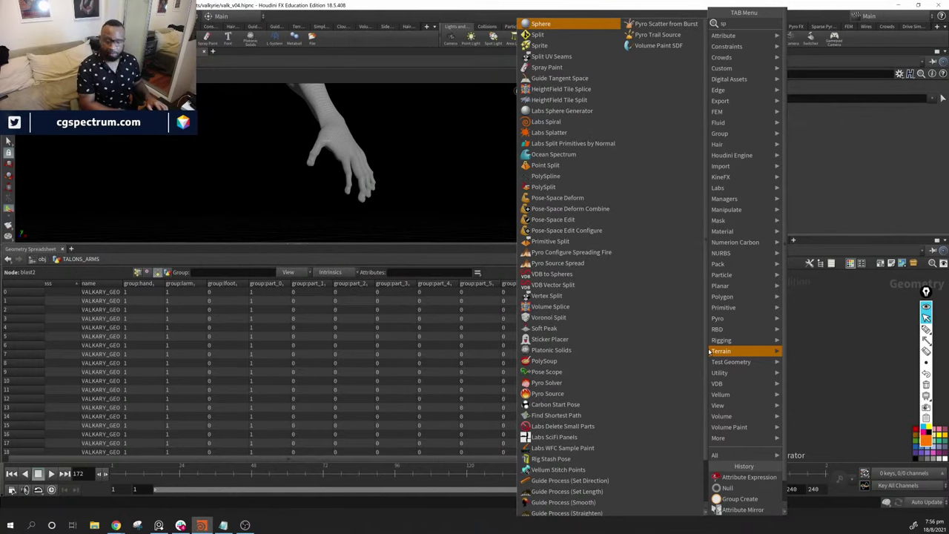
type("h")
key("Return")
Place and display sphere1, set Primitive Type to Polygon and Frequency to 8
left_click(706, 343)
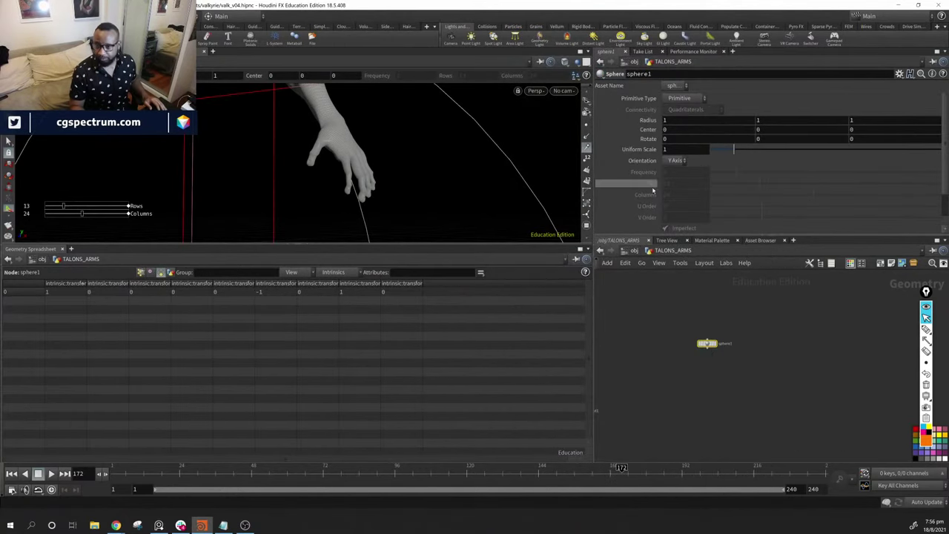
left_click(713, 344)
key("h")
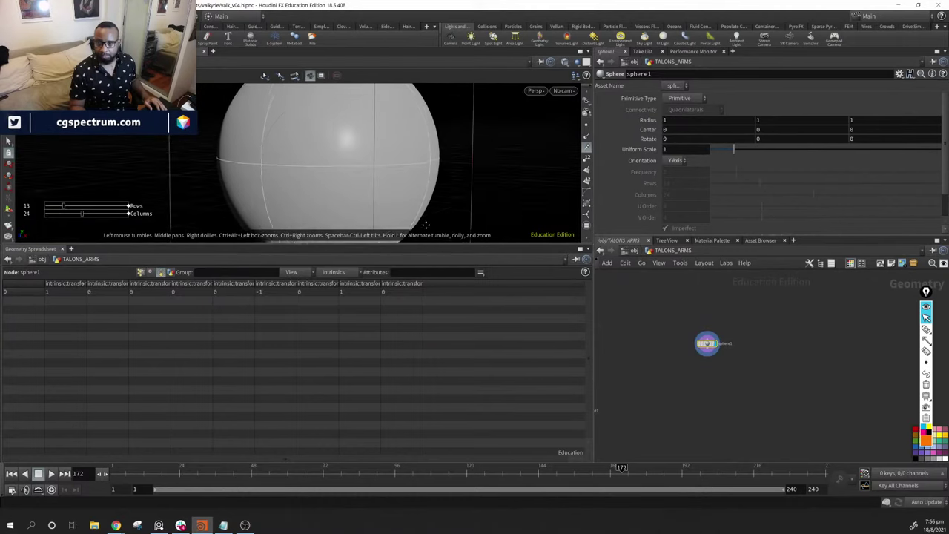
key("Return")
left_click(682, 98)
left_click(696, 124)
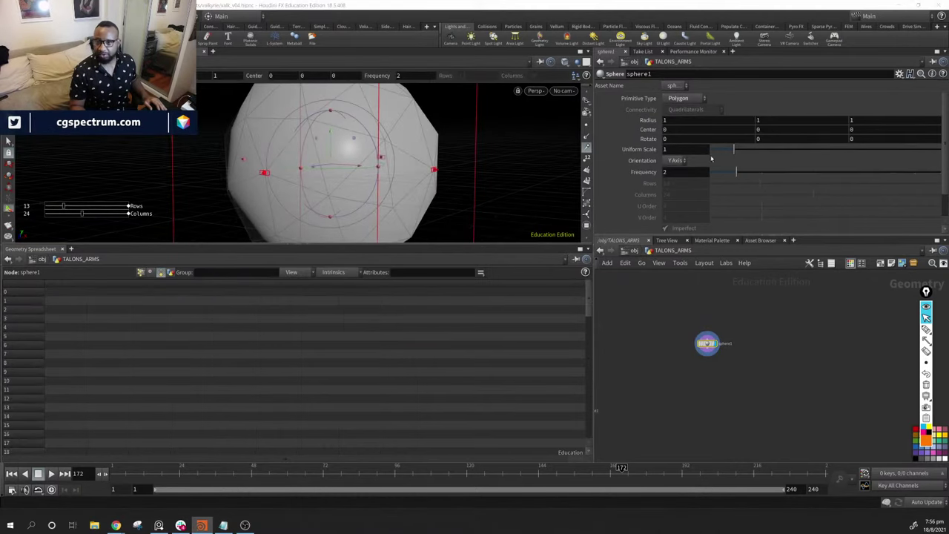
left_click_drag(737, 172, 896, 170)
key("Escape")
mouse_move(386, 178)
left_mouse_down()
mouse_move(371, 186)
mouse_move(401, 178)
mouse_move(385, 193)
mouse_move(422, 199)
mouse_move(434, 144)
mouse_move(371, 169)
left_mouse_up()
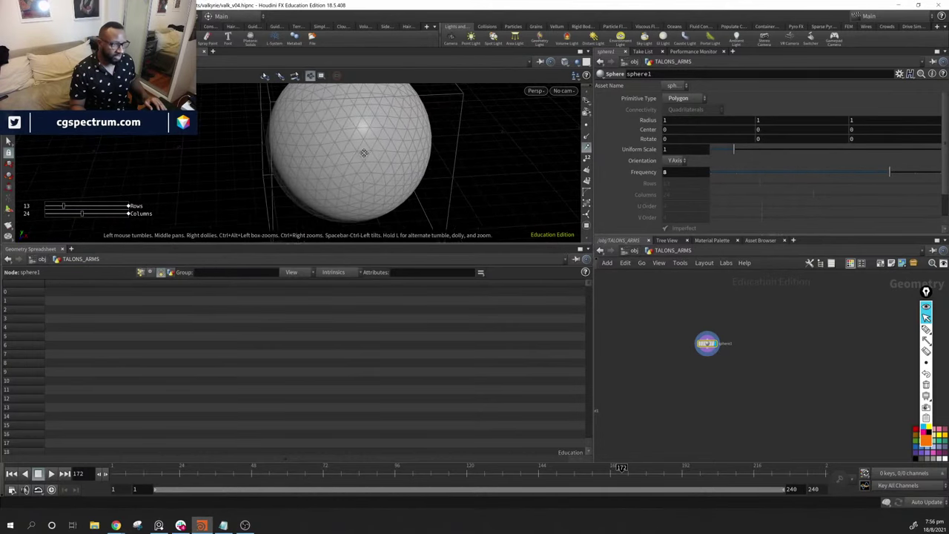
key("Return")
Add a Scatter node below the sphere and display its 1000 scattered points
middle_click_drag(719, 352, 744, 356)
scroll(742, 362, "up", 2)
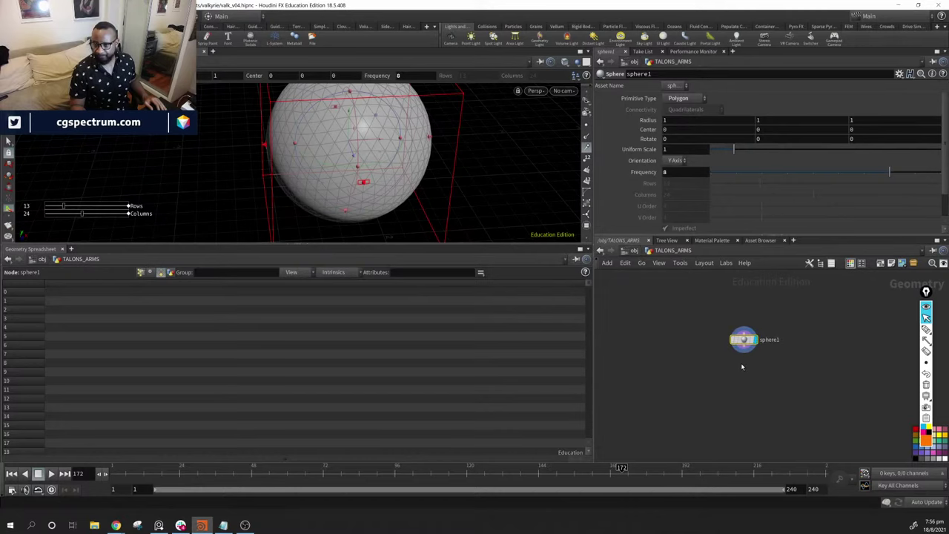
key("Tab")
type("sc")
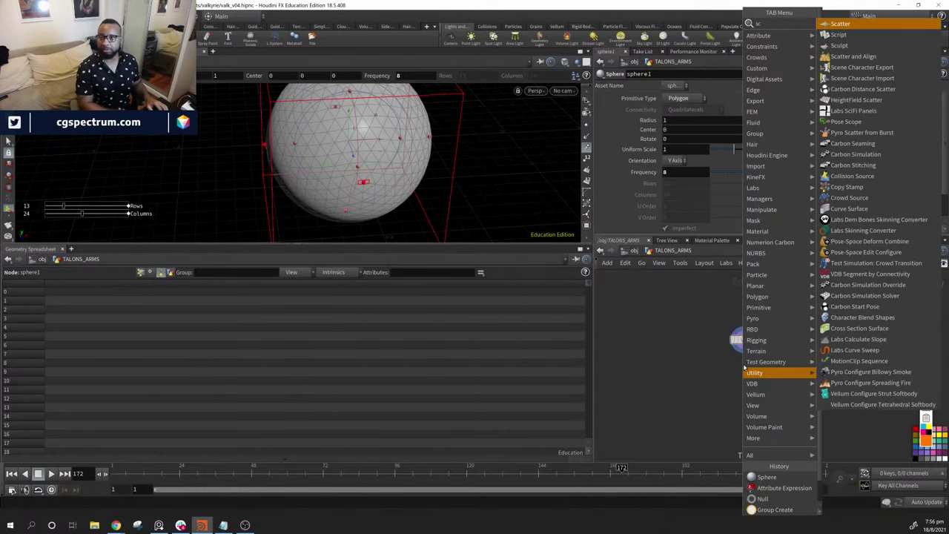
key("Return")
left_click(741, 359)
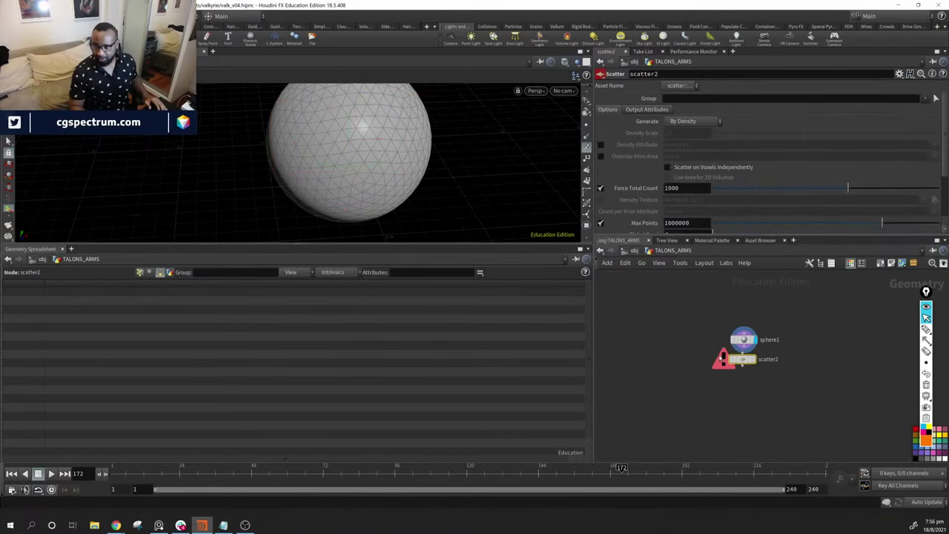
left_click_drag(745, 359, 832, 380)
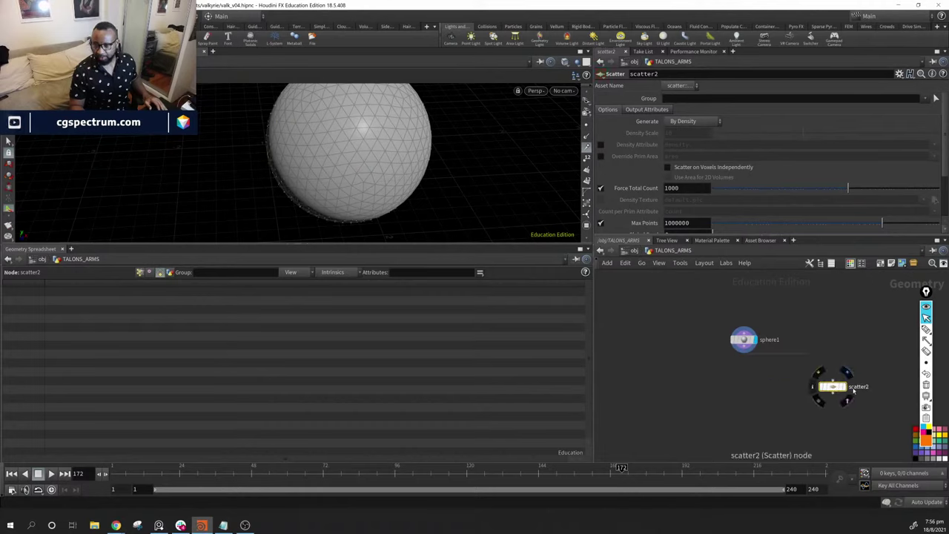
left_click(848, 389)
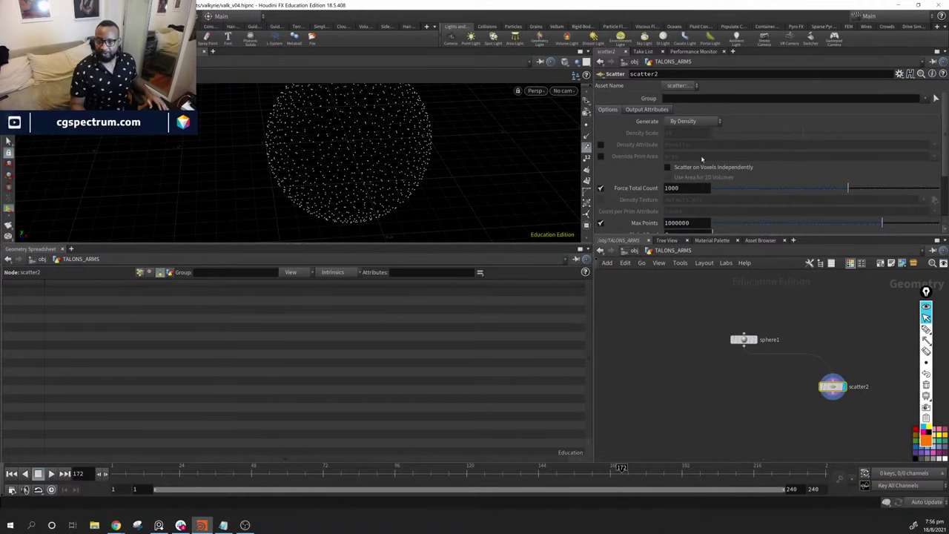
left_click_drag(443, 163, 334, 171)
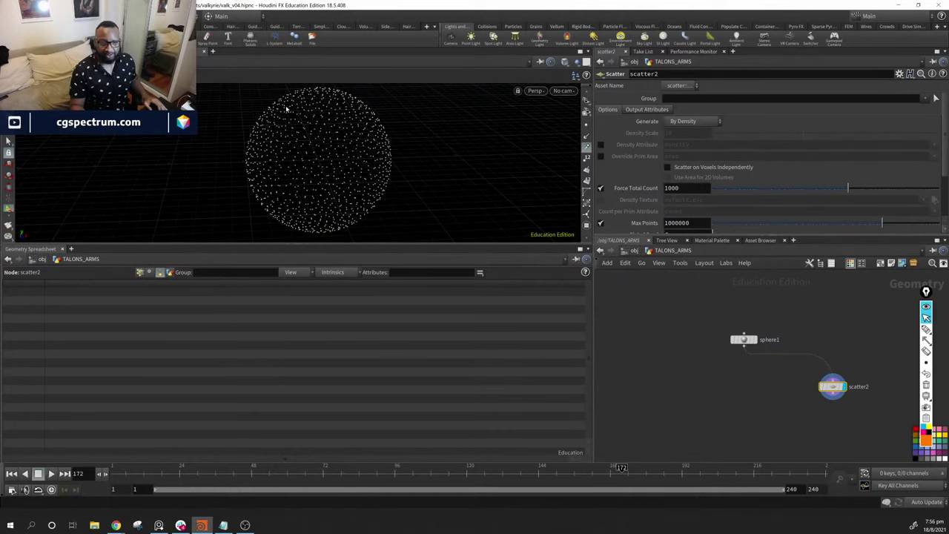
mouse_move(741, 340)
left_mouse_down()
mouse_move(758, 339)
mouse_move(728, 333)
left_mouse_up()
Add a Voronoi Fracture node, wire scatter2 into its points input, and display it
key("Tab")
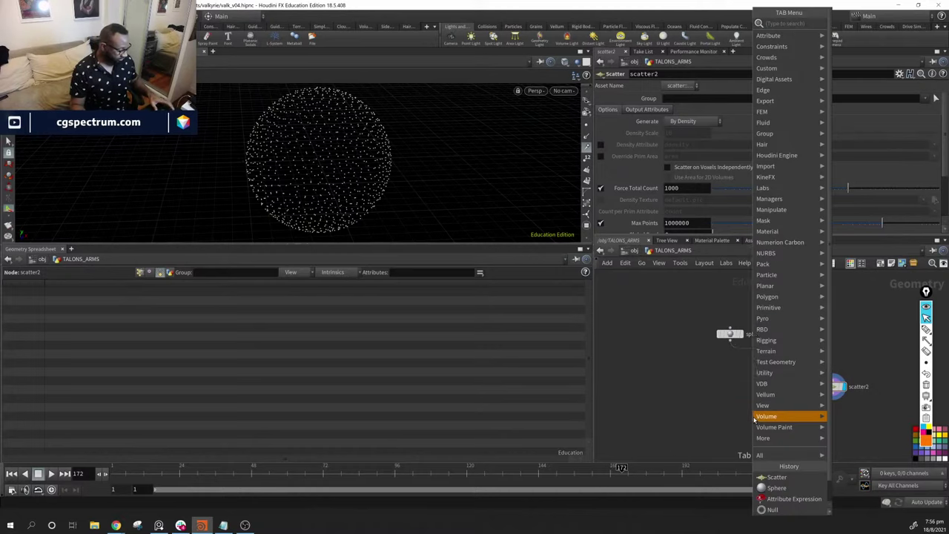
mouse_move(755, 419)
type("ro")
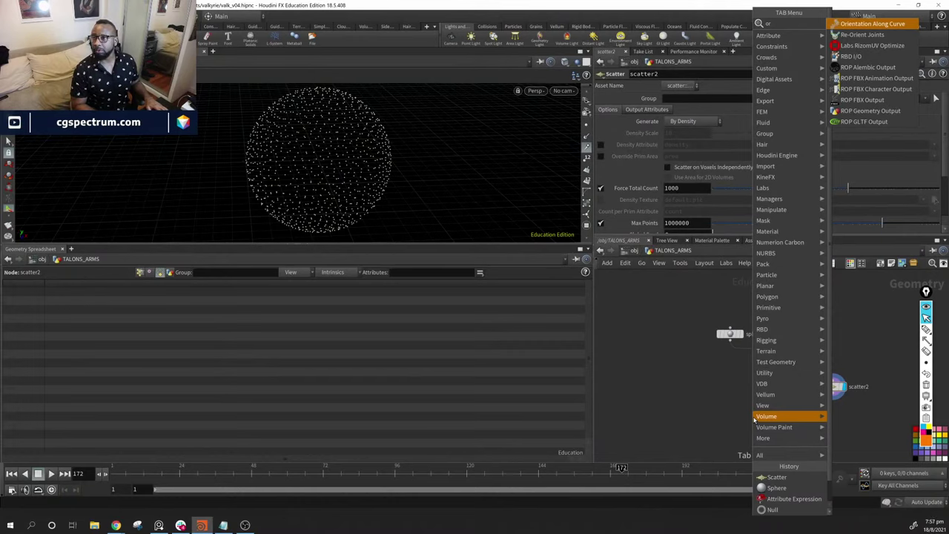
key("BackSpace")
key("BackSpace")
type("vor")
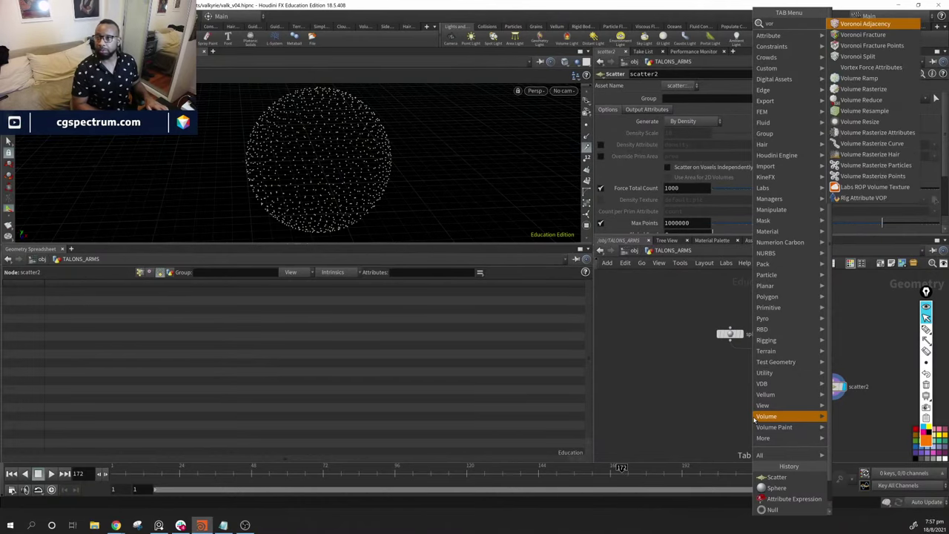
key("Down")
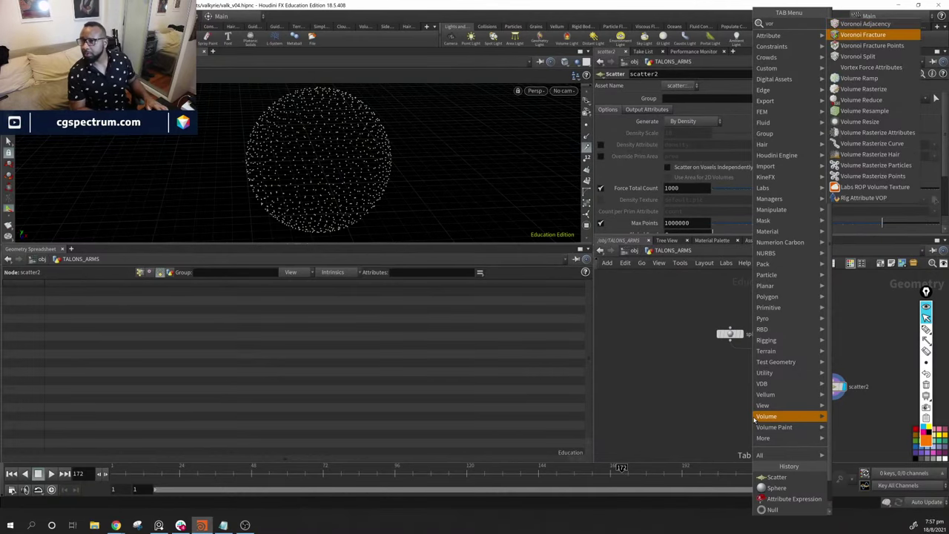
key("Return")
left_click(752, 413)
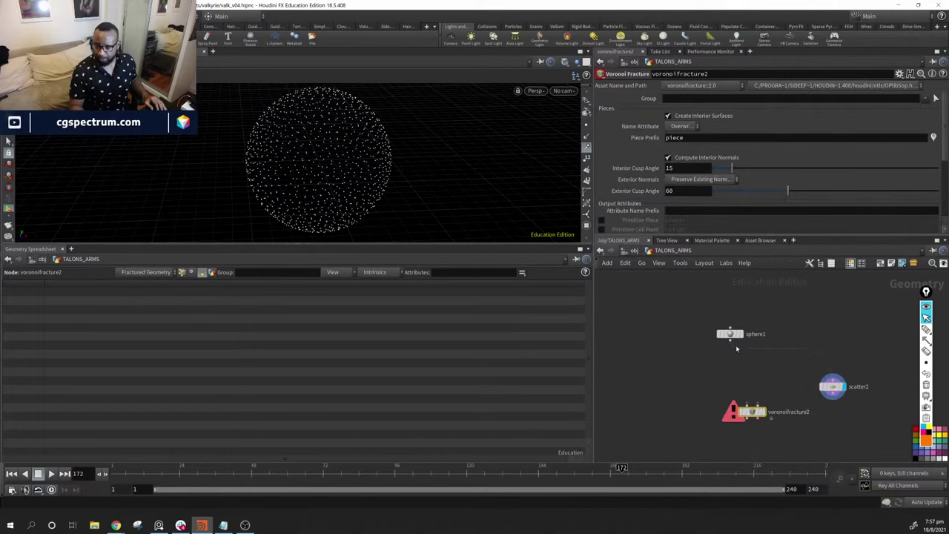
left_click_drag(832, 394, 763, 414)
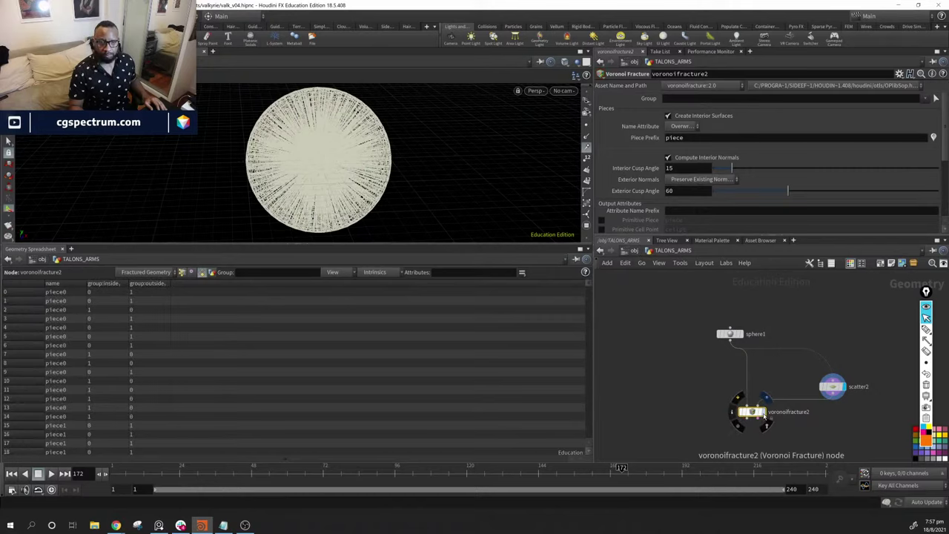
left_click(764, 416)
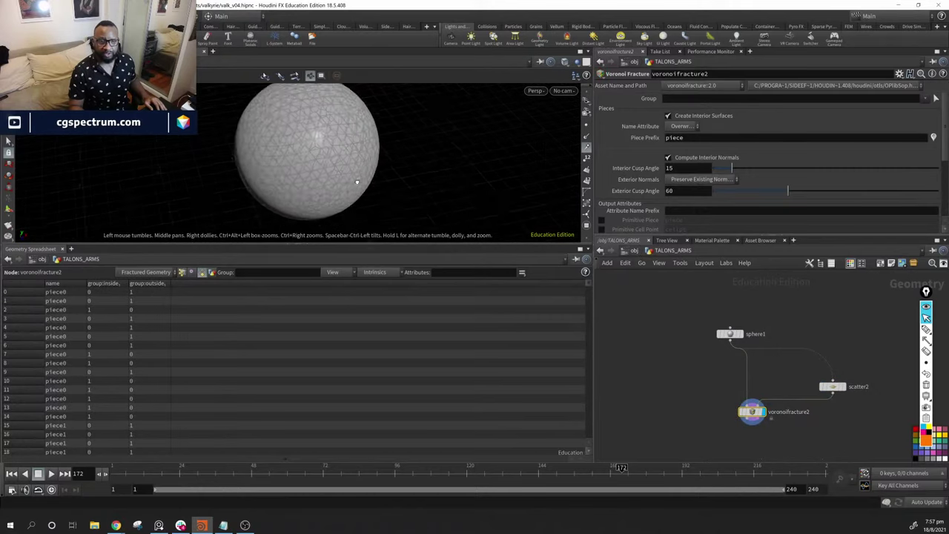
Turn off Create Interior Surfaces on voronoifracture2 and move the node up-left
middle_click_drag(315, 183, 422, 180)
right_click_drag(423, 181, 526, 163)
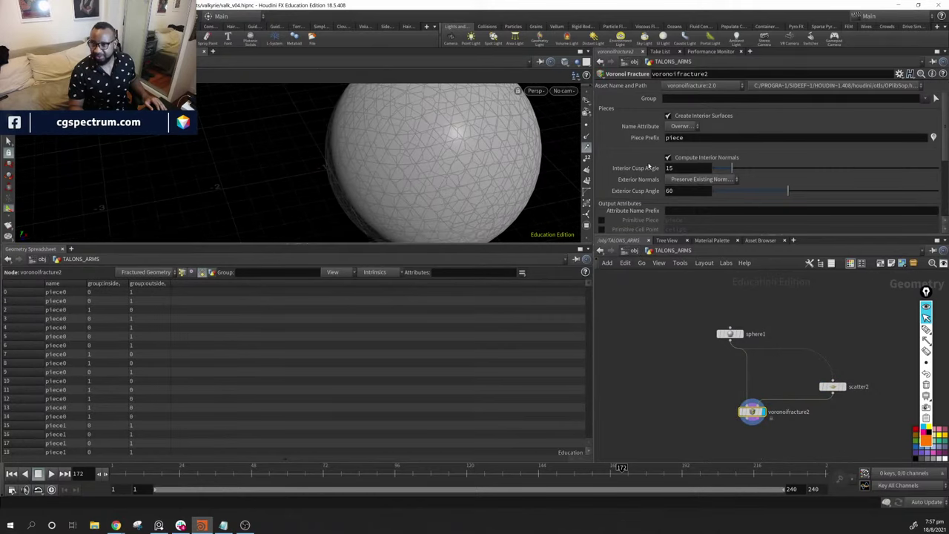
scroll(649, 167, "down", 1)
scroll(648, 167, "up", 1)
left_click(669, 116)
scroll(571, 211, "up", 5)
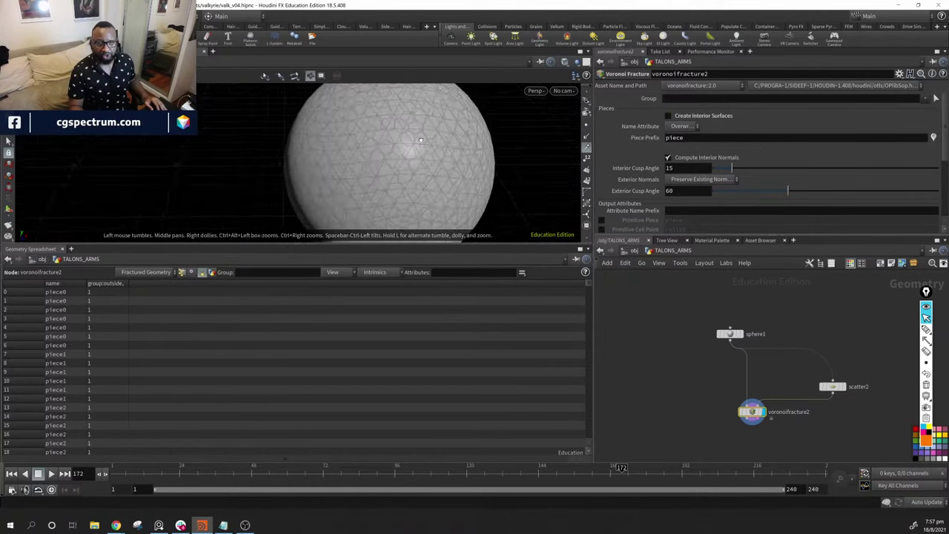
scroll(297, 106, "up", 5)
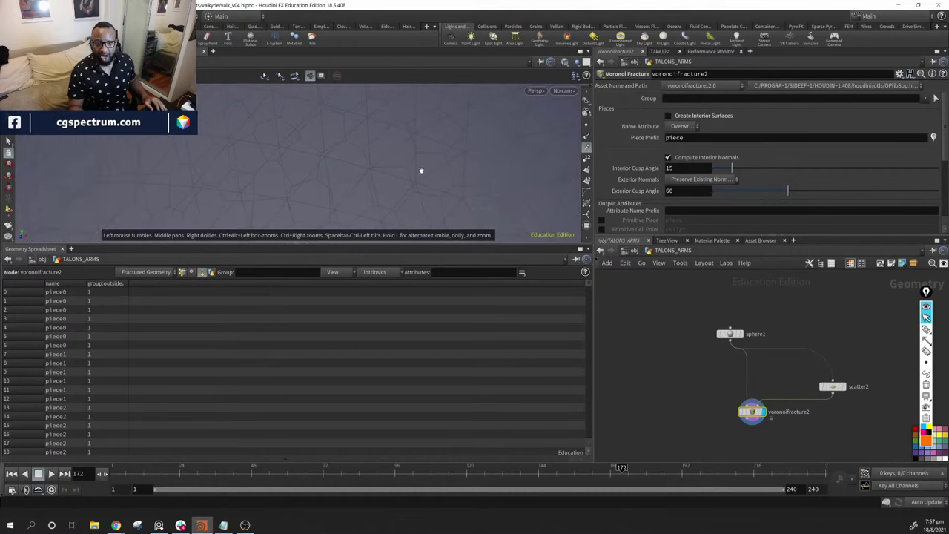
scroll(351, 160, "down", 10)
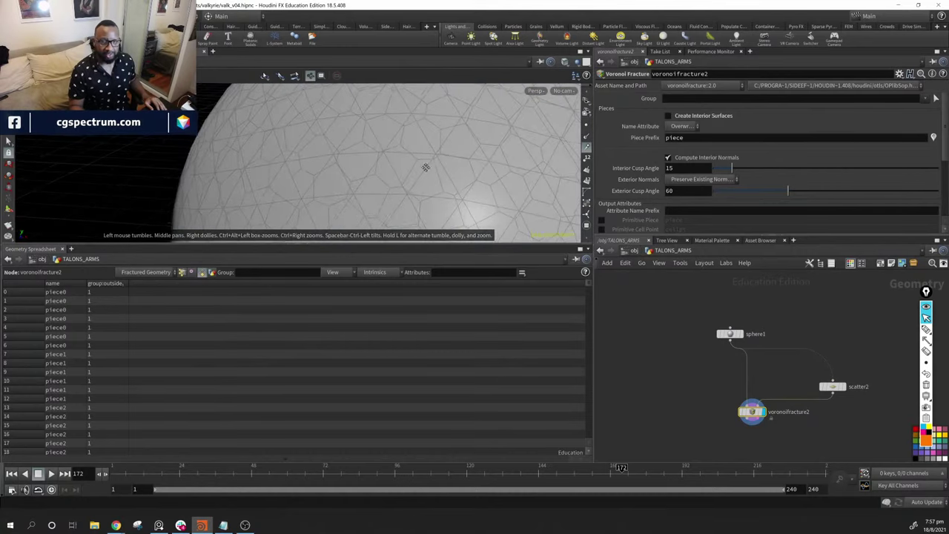
middle_click_drag(206, 114, 135, 116)
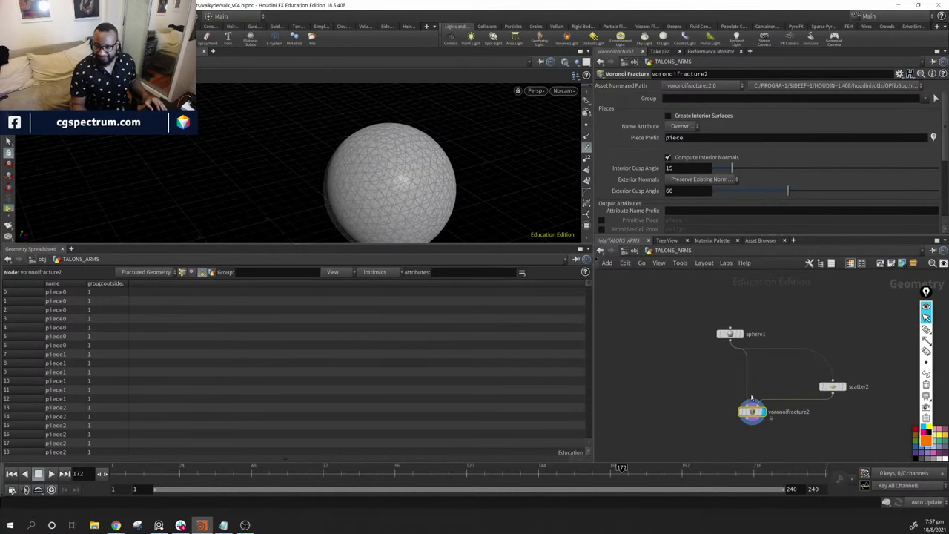
left_click_drag(751, 410, 732, 401)
Place scatter2 between sphere1 and voronoifracture2, then zoom in on the Voronoi cells
left_click_drag(825, 386, 746, 363)
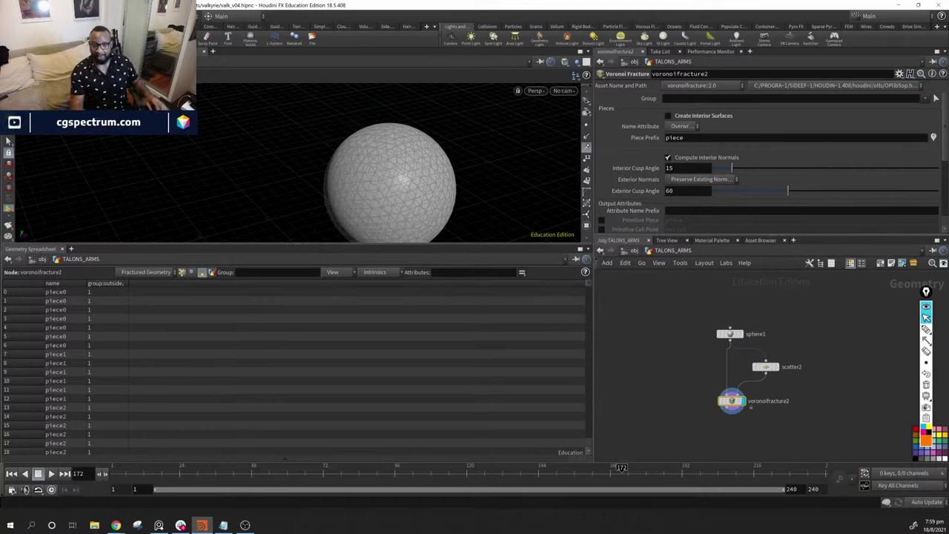
key("Escape")
left_click_drag(445, 149, 381, 160)
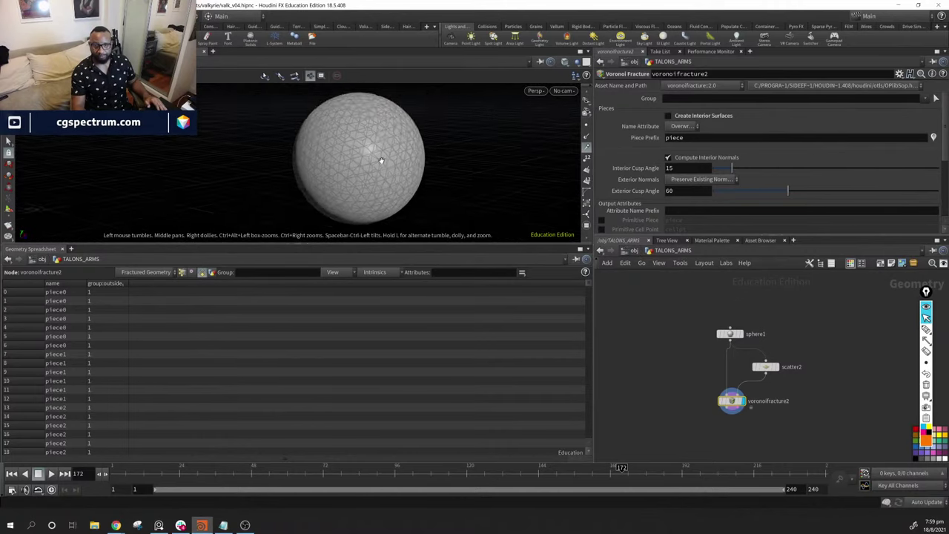
right_click_drag(382, 160, 483, 174)
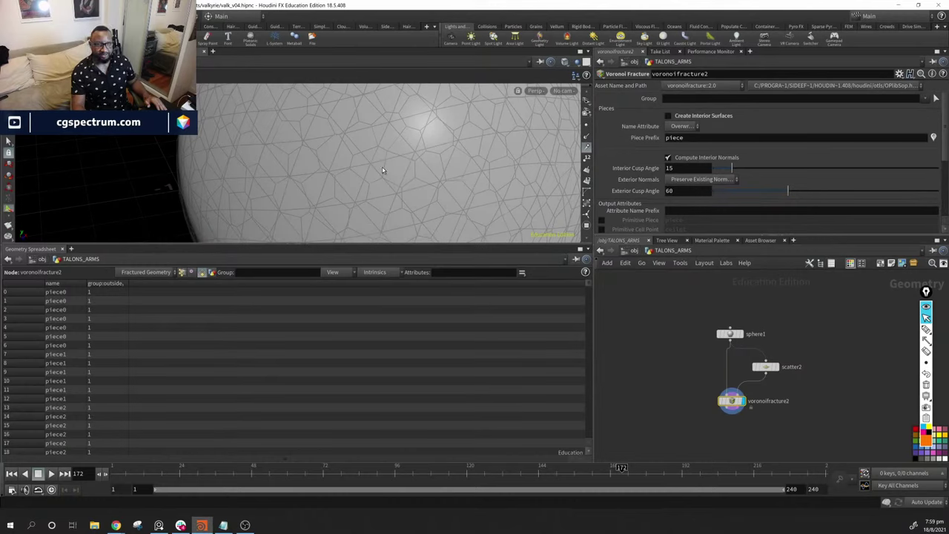
middle_click_drag(754, 427, 763, 392)
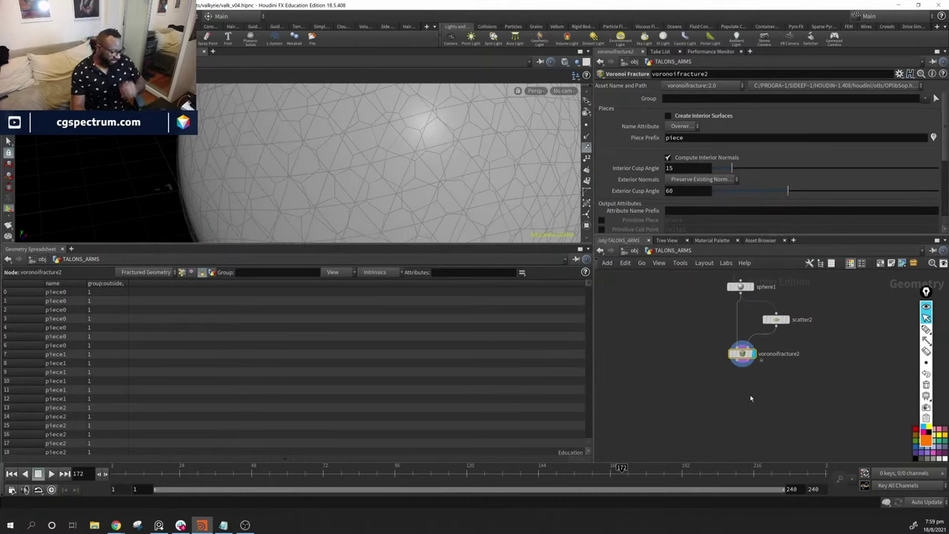
Add a Group Create node (group7) below the Voronoi fracture node
key("Tab")
type("g")
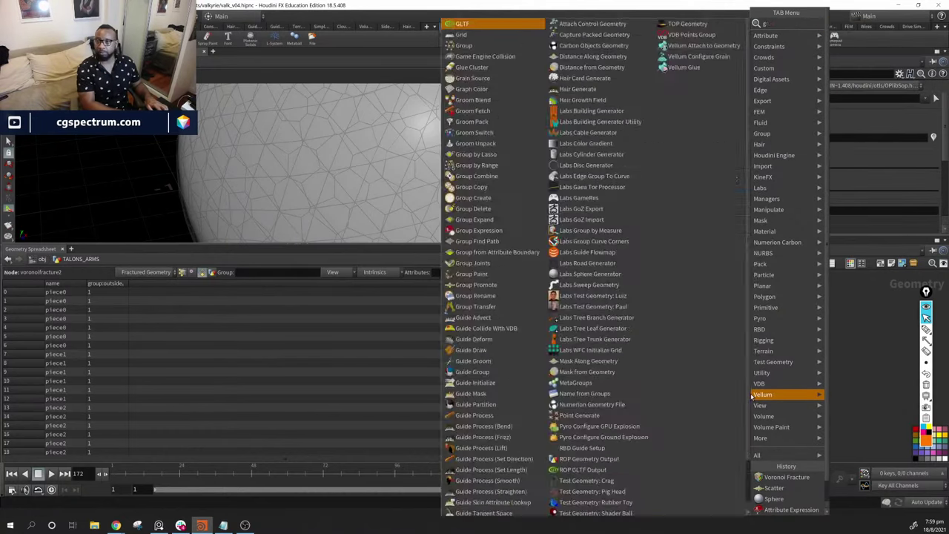
type("roup")
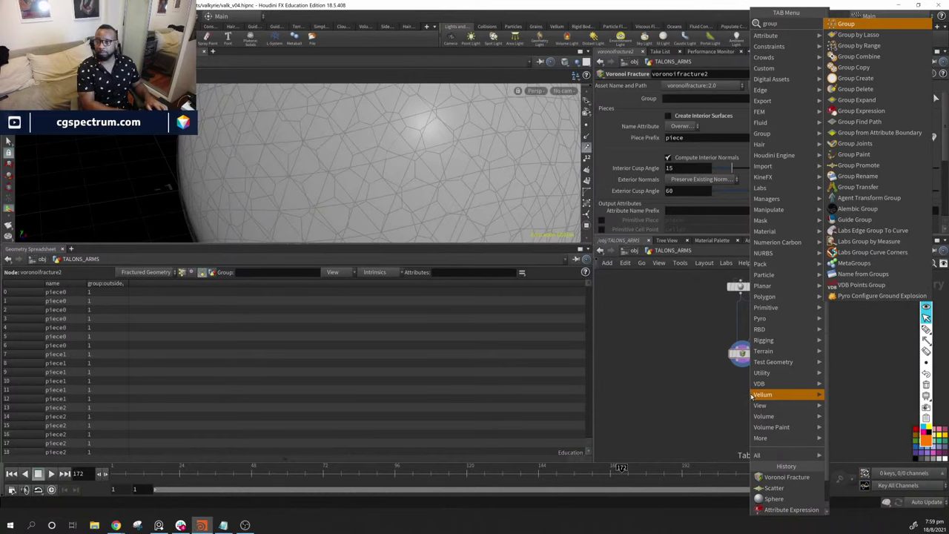
key("Return")
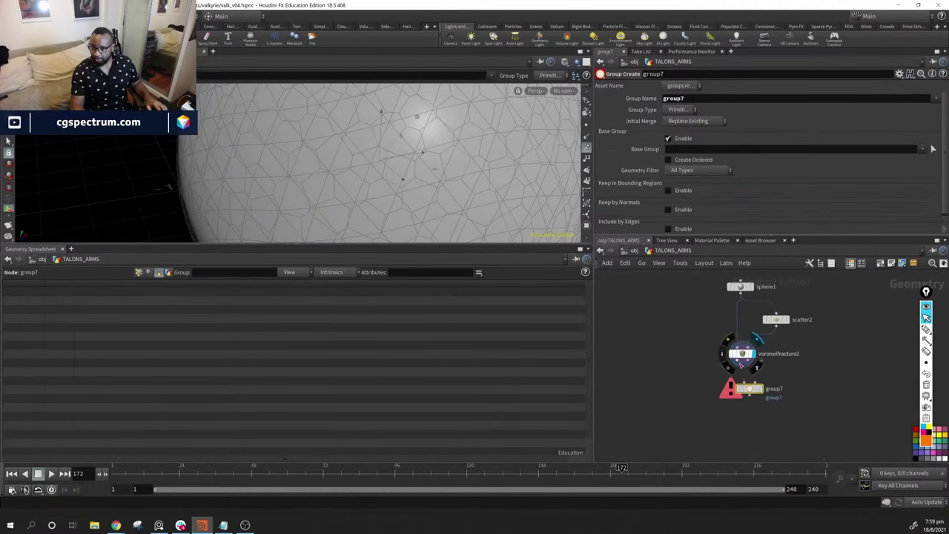
left_click(743, 395)
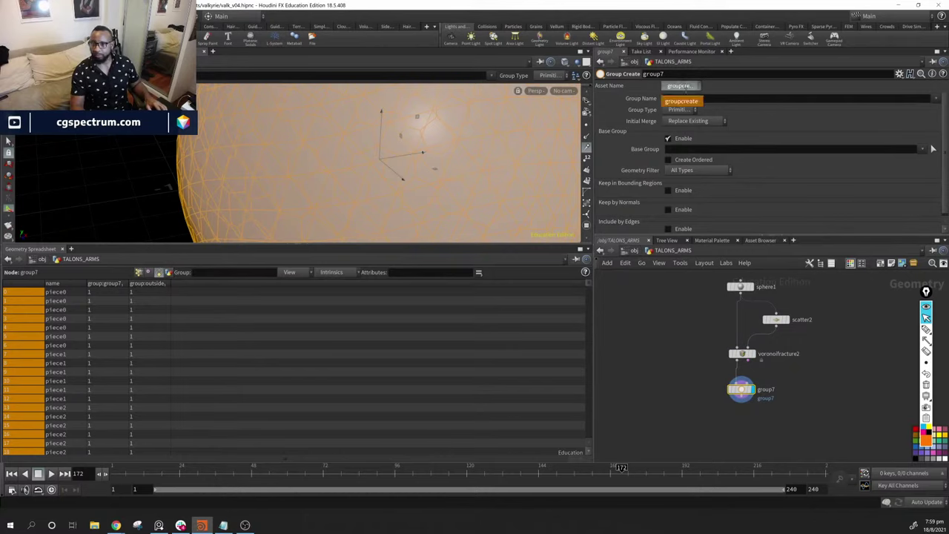
Make group7 an edge group that includes by edges, gathering the sphere's unshared cell-border edges
left_click(677, 110)
left_click(674, 146)
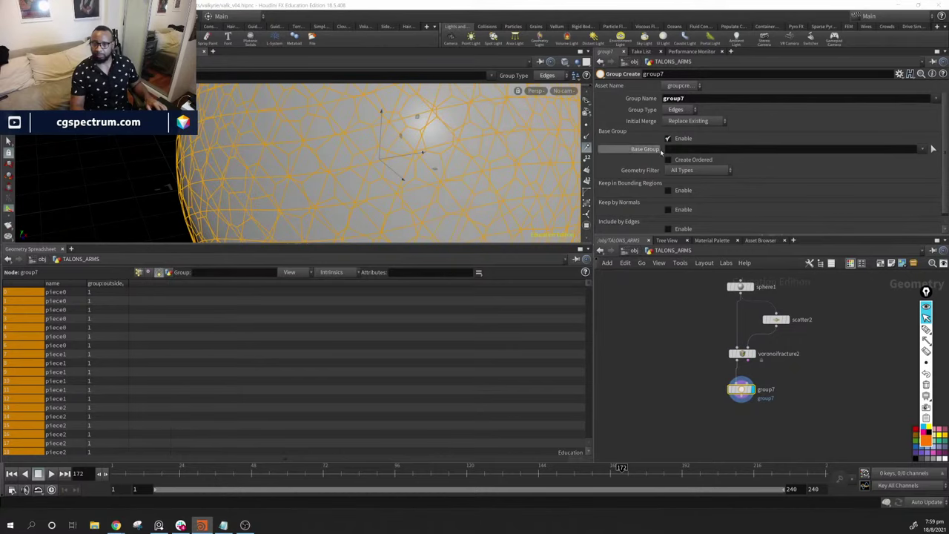
left_click(668, 136)
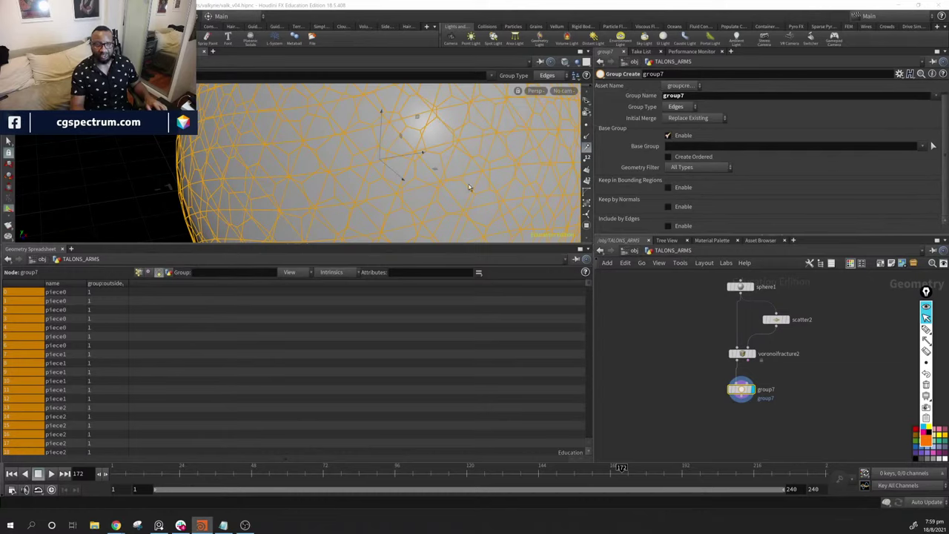
left_click(670, 137)
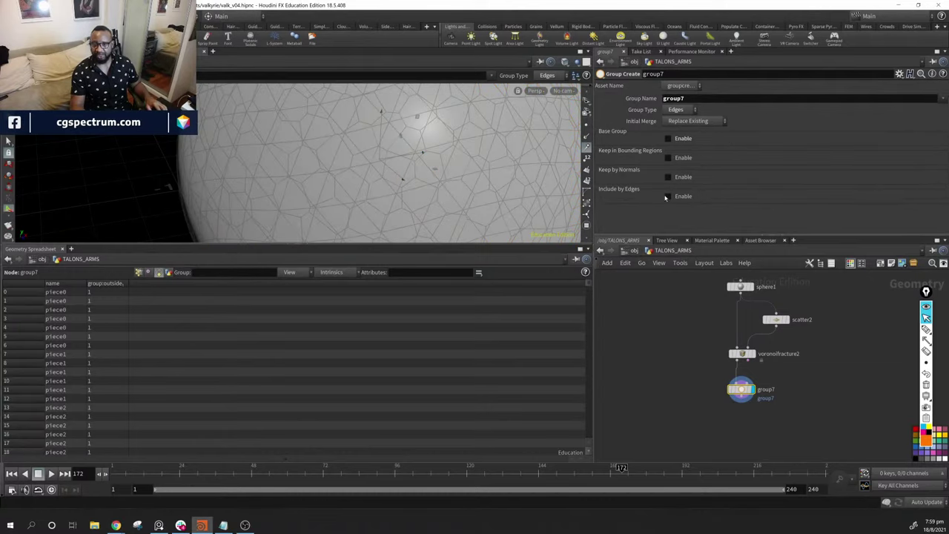
left_click(667, 196)
scroll(703, 214, "down", 3)
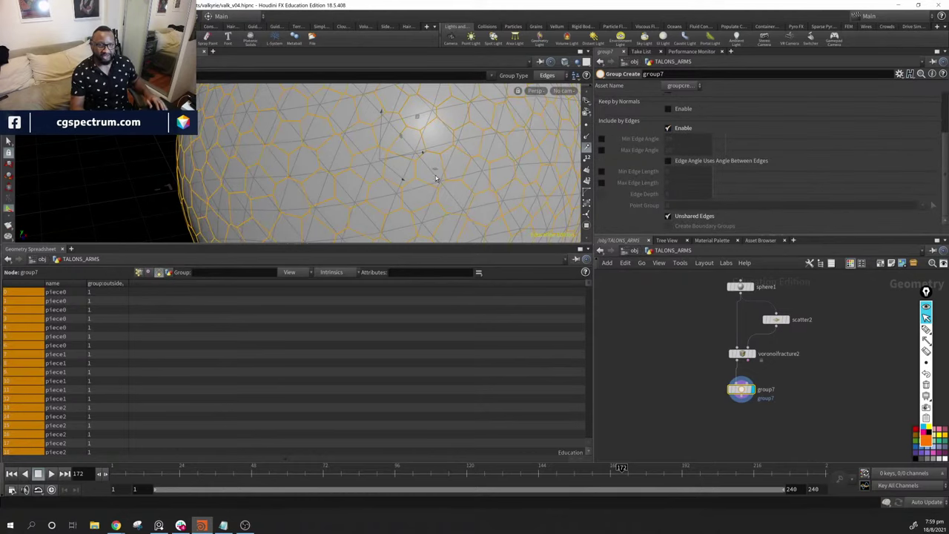
scroll(434, 175, "up", 2)
left_click_drag(467, 155, 407, 157)
key("Return")
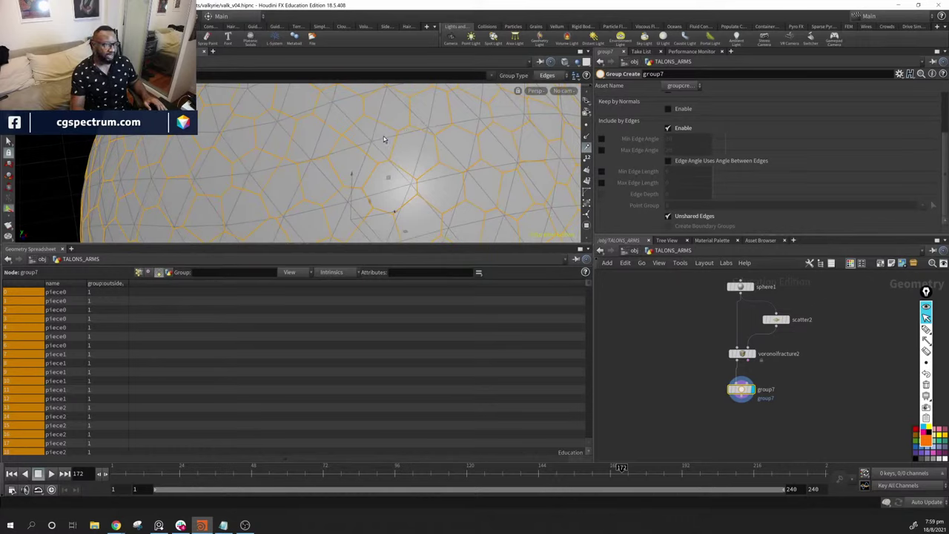
key("Escape")
scroll(476, 164, "down", 3)
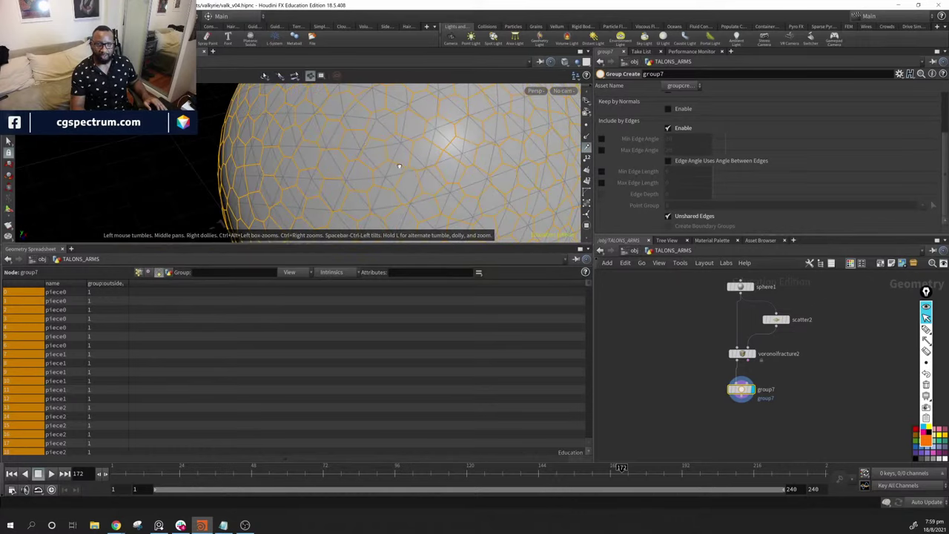
left_click_drag(443, 186, 439, 163)
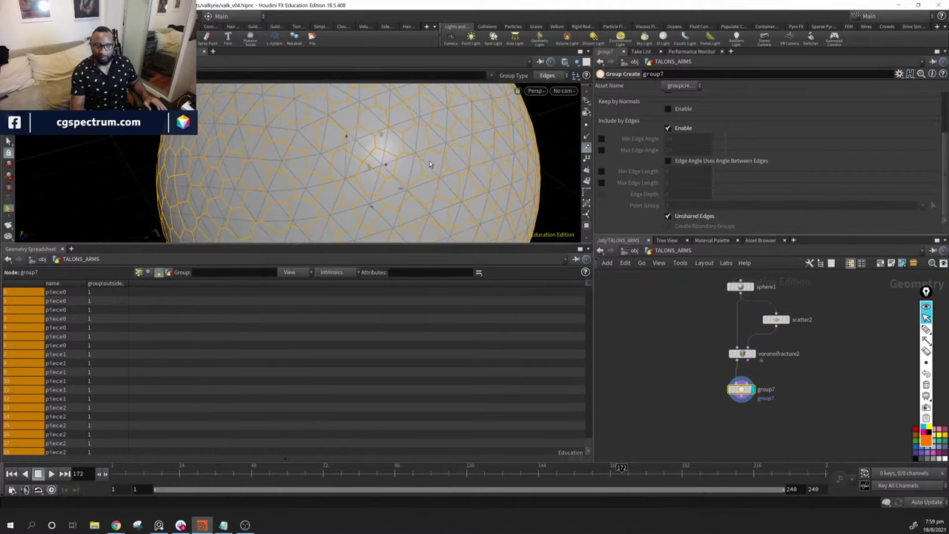
key("Return")
scroll(690, 134, "up", 3)
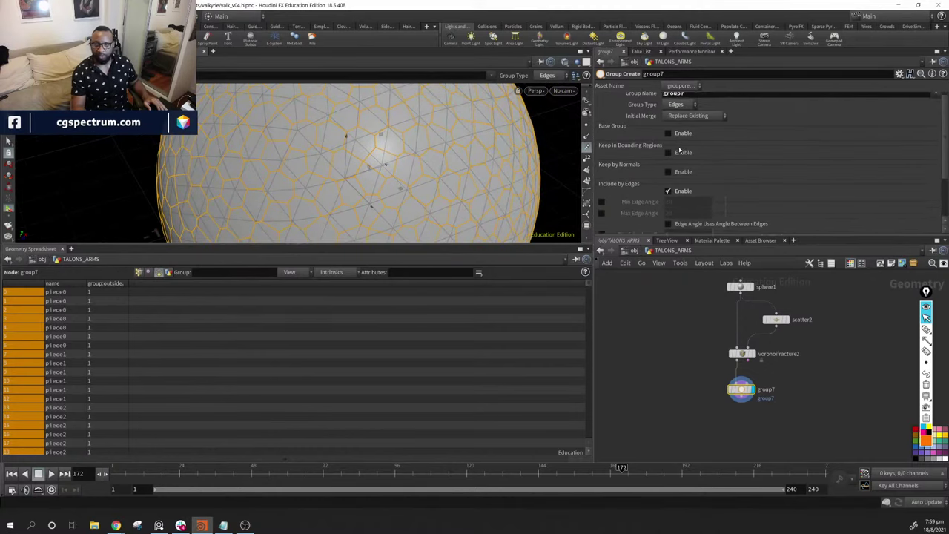
Rename group7's group to e
double_click(675, 98)
key("BackSpace")
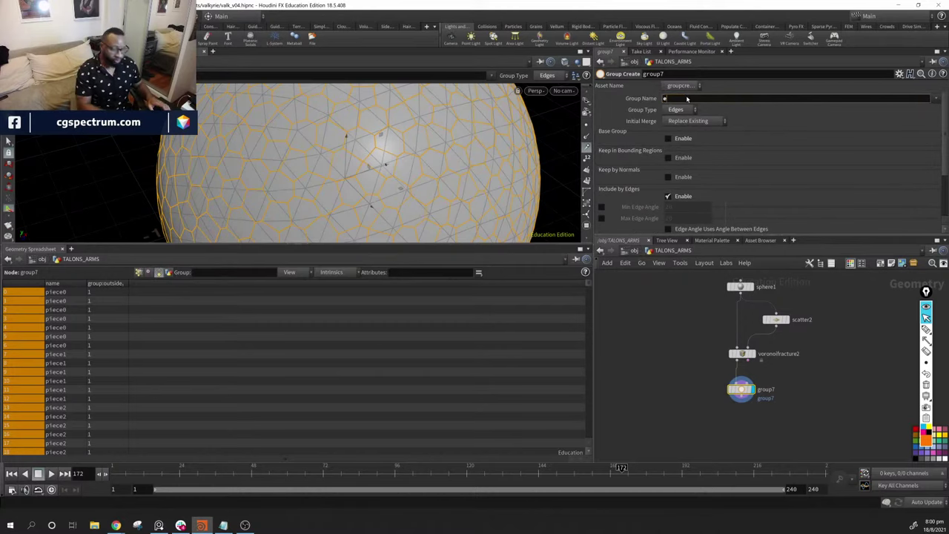
type("e")
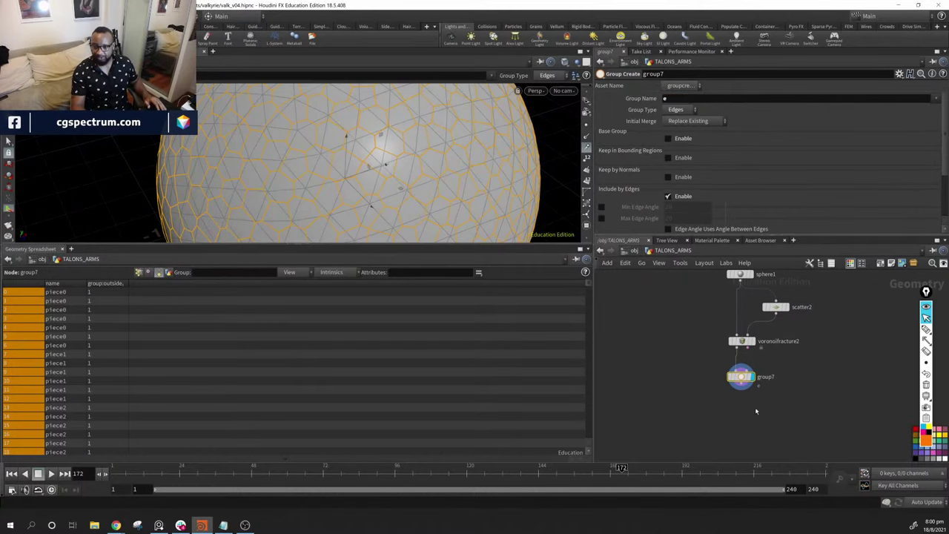
key("Tab")
Add a Dissolve node (dissolve2) under group7, wire it in, and display it
type("di")
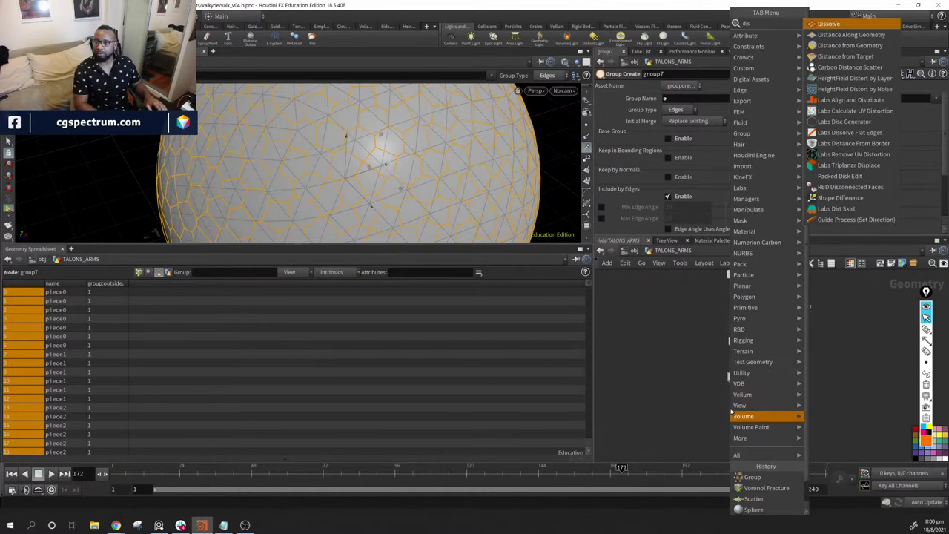
key("Return")
left_click(735, 412)
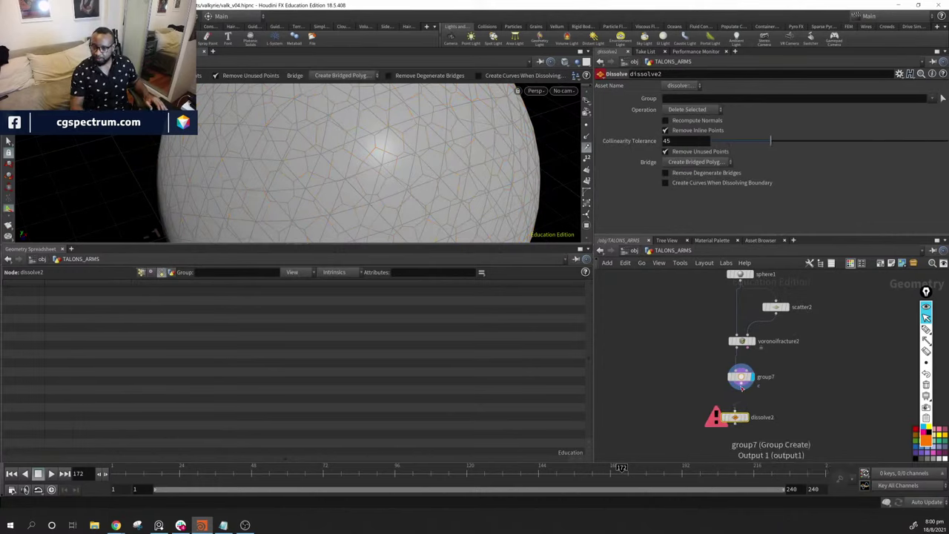
left_click_drag(741, 386, 735, 402)
left_click(755, 413)
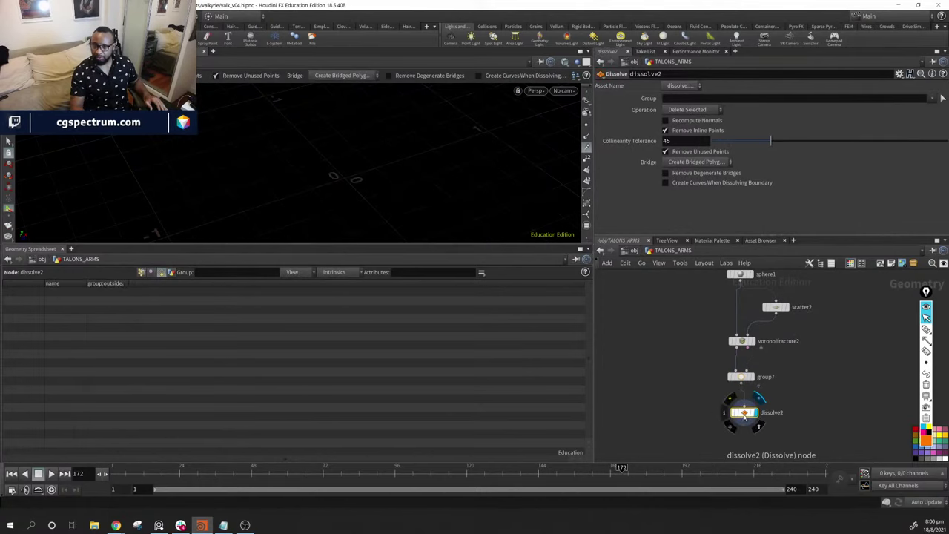
Set dissolve2's Group field to the e edge group
left_click(932, 98)
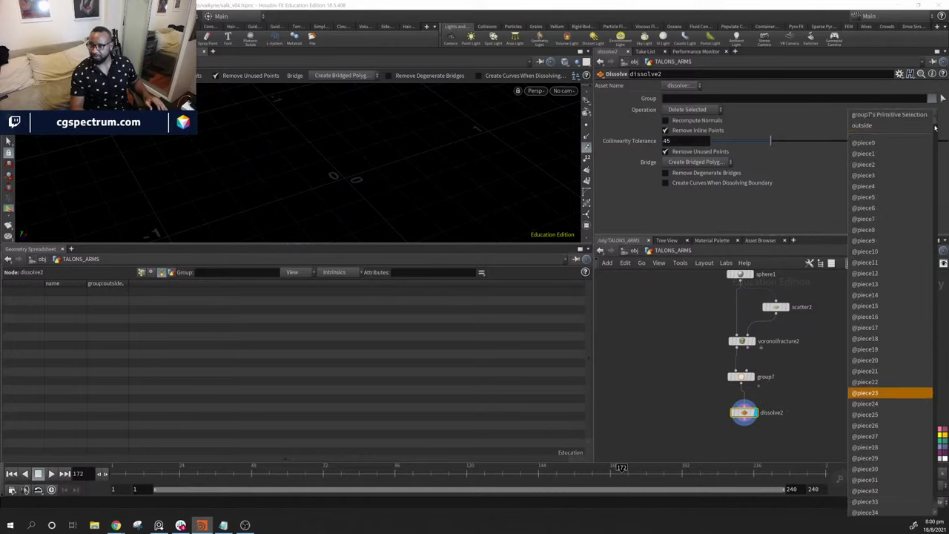
left_click(883, 393)
key("BackSpace")
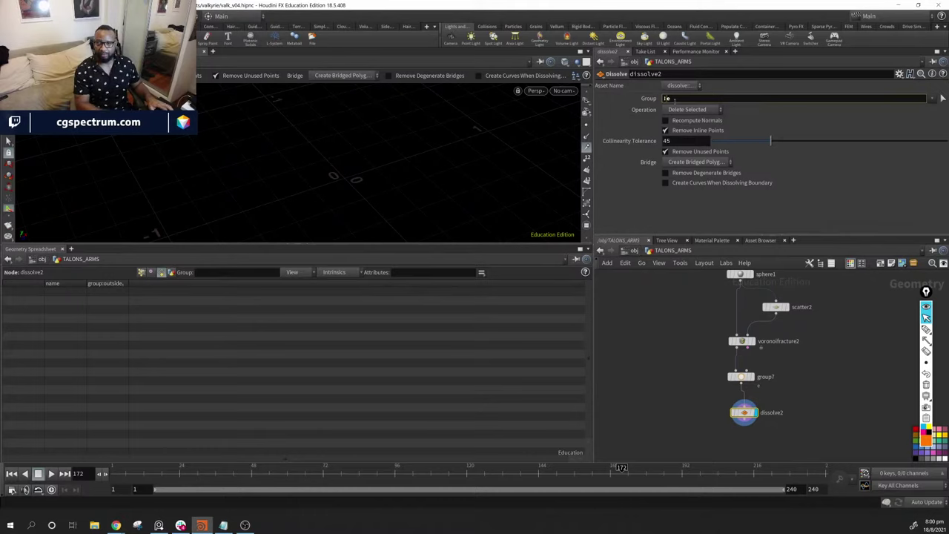
key("Return")
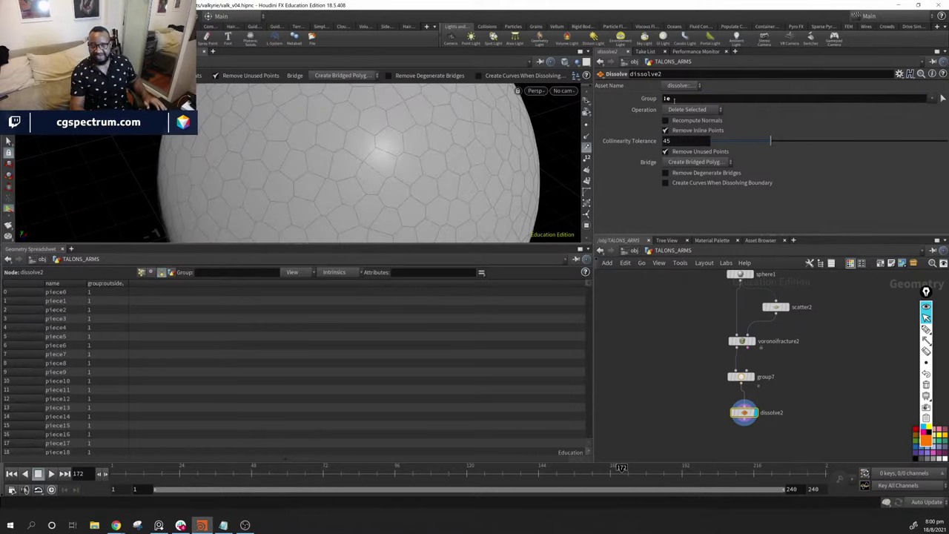
double_click(674, 99)
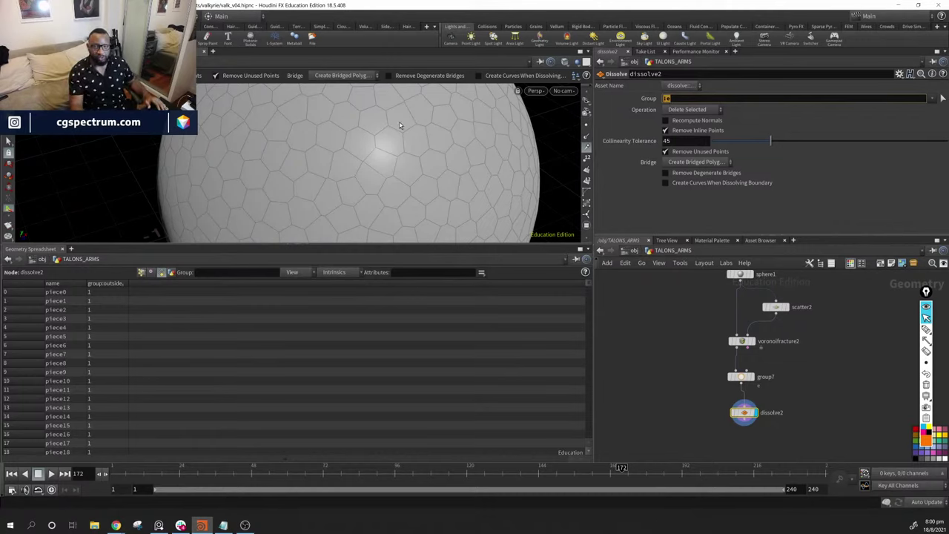
key("Return")
Orbit the sphere to check the clean Voronoi cells and tidy dissolve2's position in the network
key("Escape")
scroll(459, 163, "down", 6)
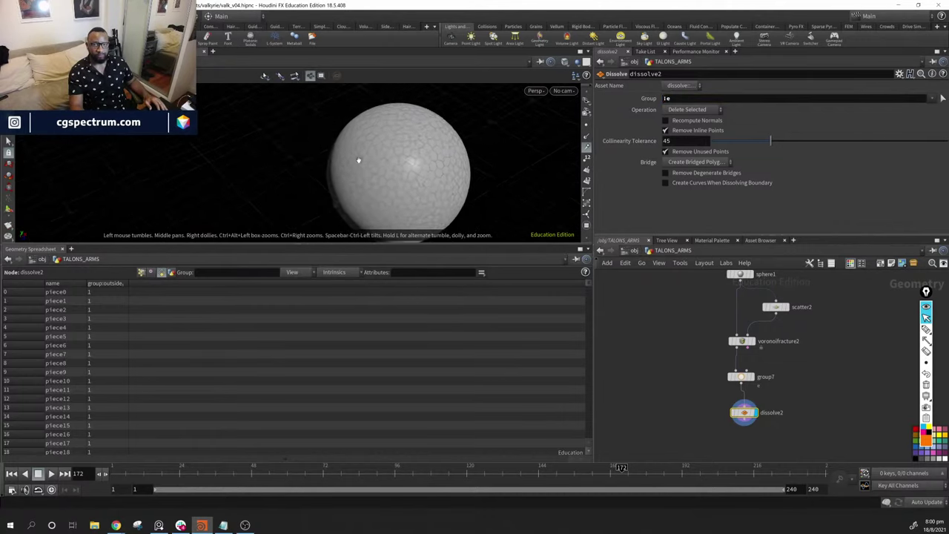
mouse_move(358, 160)
left_mouse_down()
mouse_move(420, 117)
mouse_move(425, 140)
mouse_move(409, 134)
mouse_move(371, 159)
left_mouse_up()
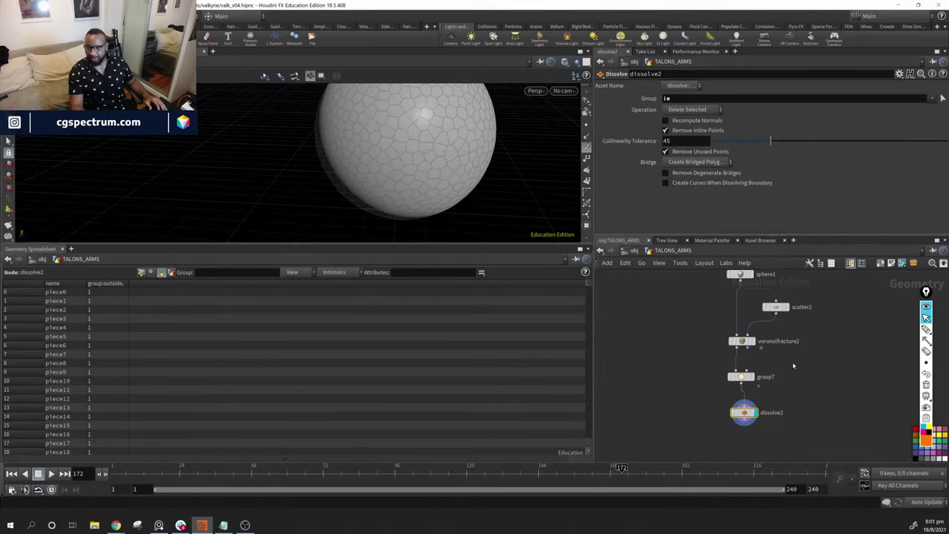
middle_click_drag(774, 399, 779, 371)
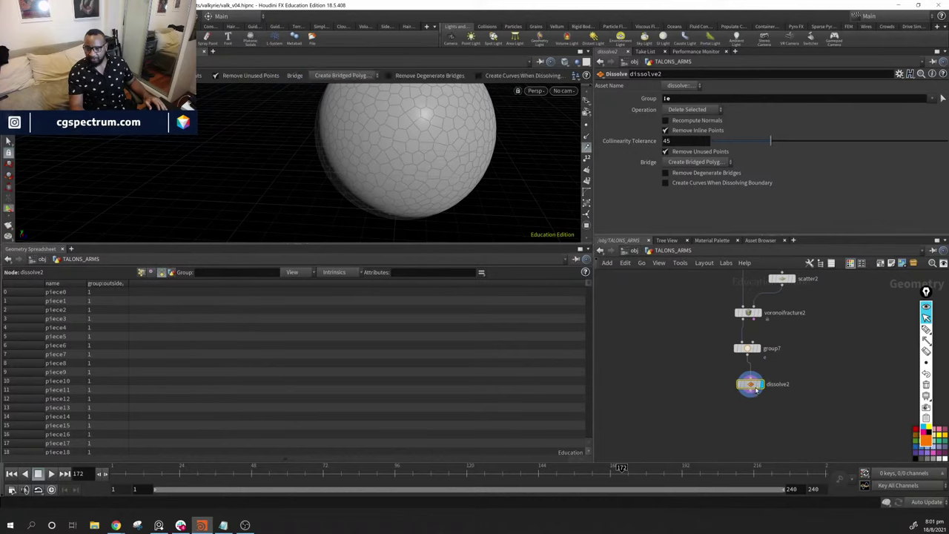
left_click_drag(756, 390, 753, 378)
key("Escape")
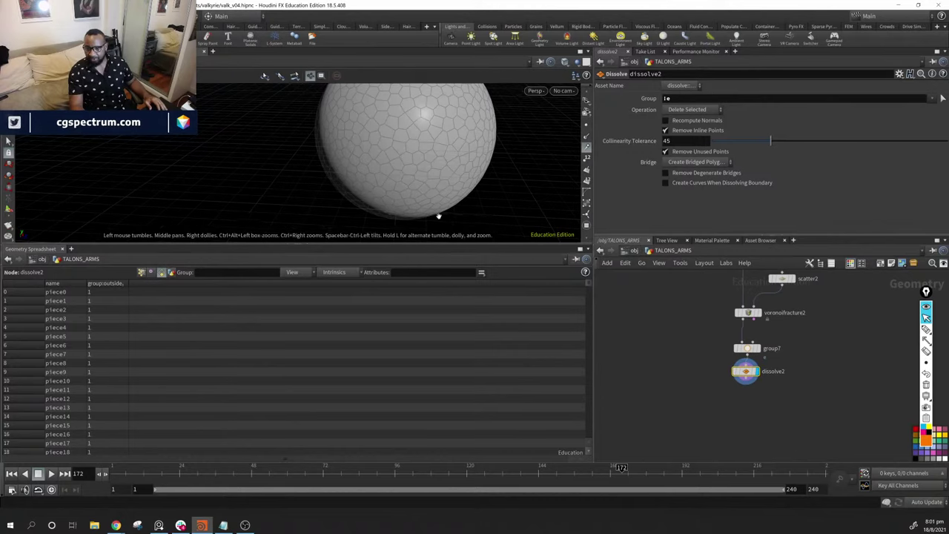
left_click_drag(444, 178, 394, 191)
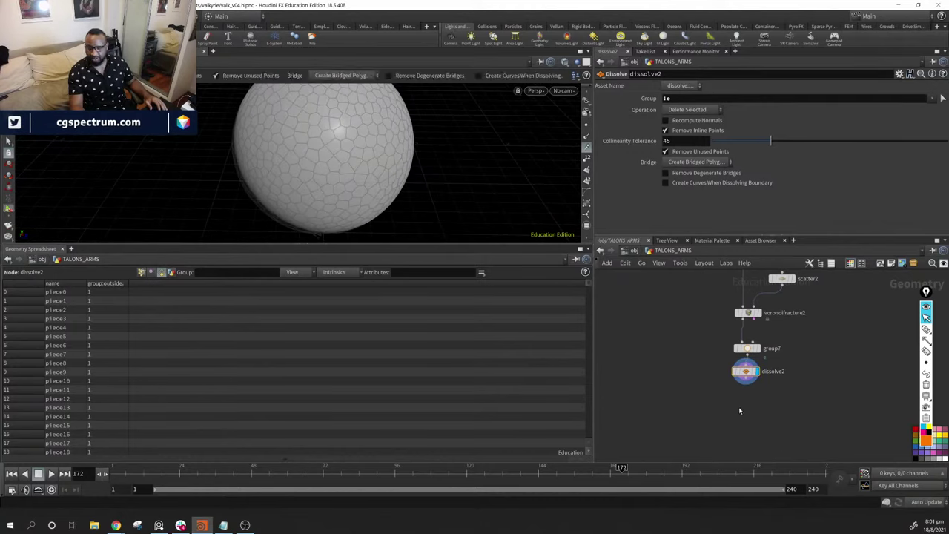
Add a PolyExtrude node (polyextrude3) below dissolve2 via the 'pe' search
key("Tab")
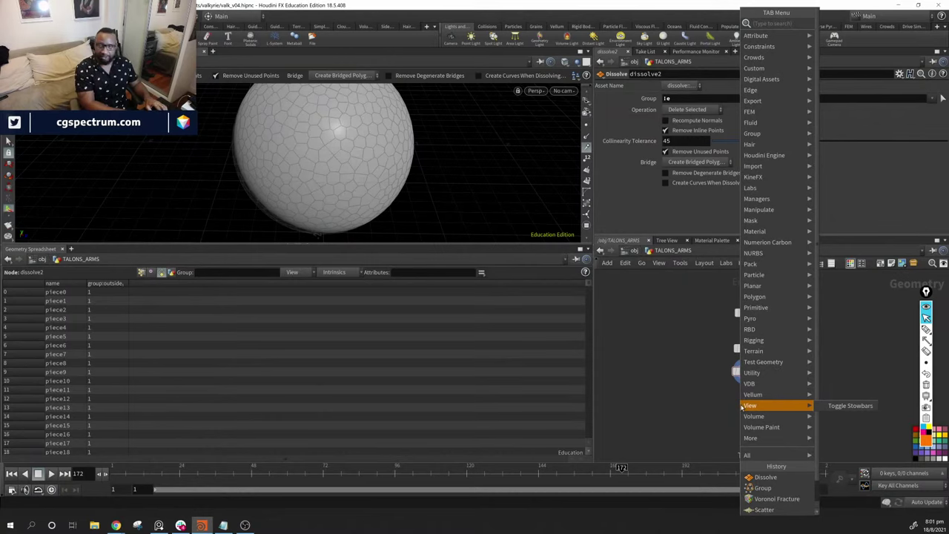
type("pe")
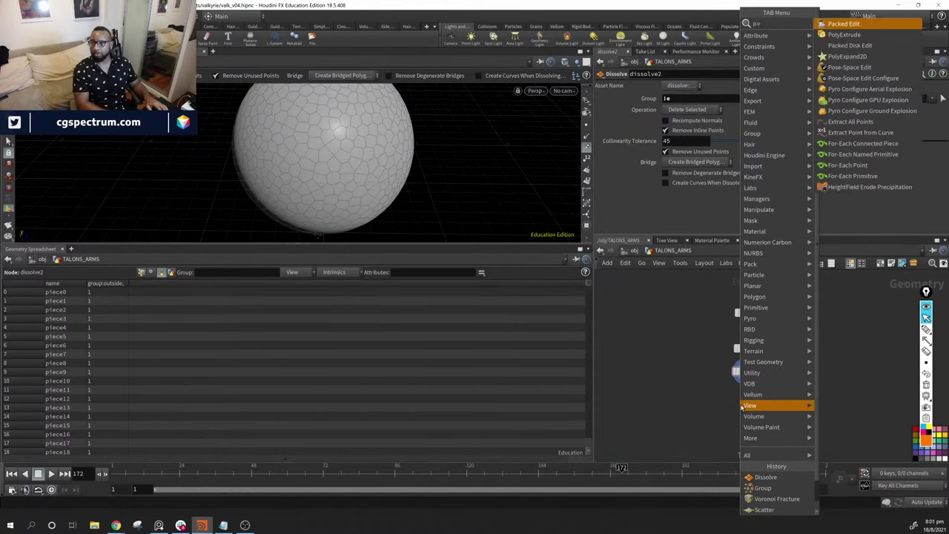
key("Down")
key("Return")
left_click(738, 401)
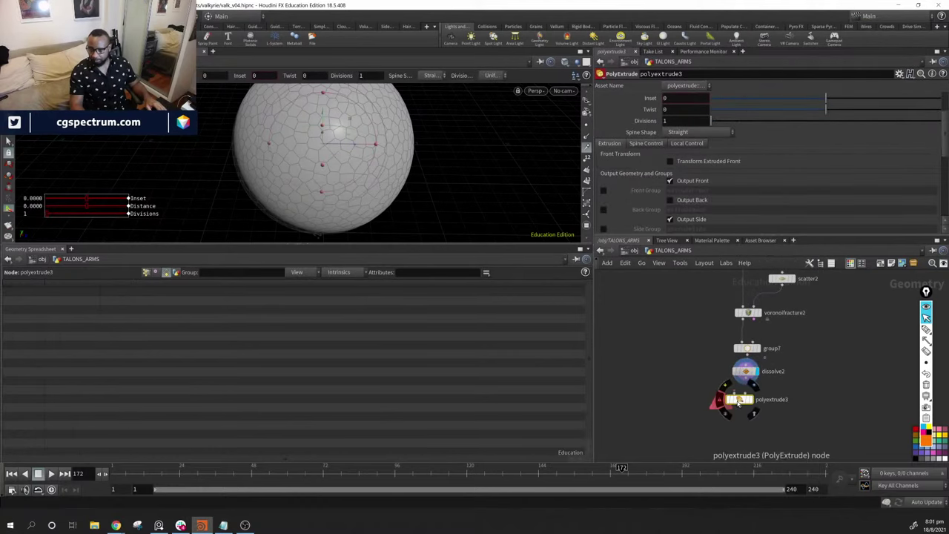
left_click_drag(739, 403, 754, 418)
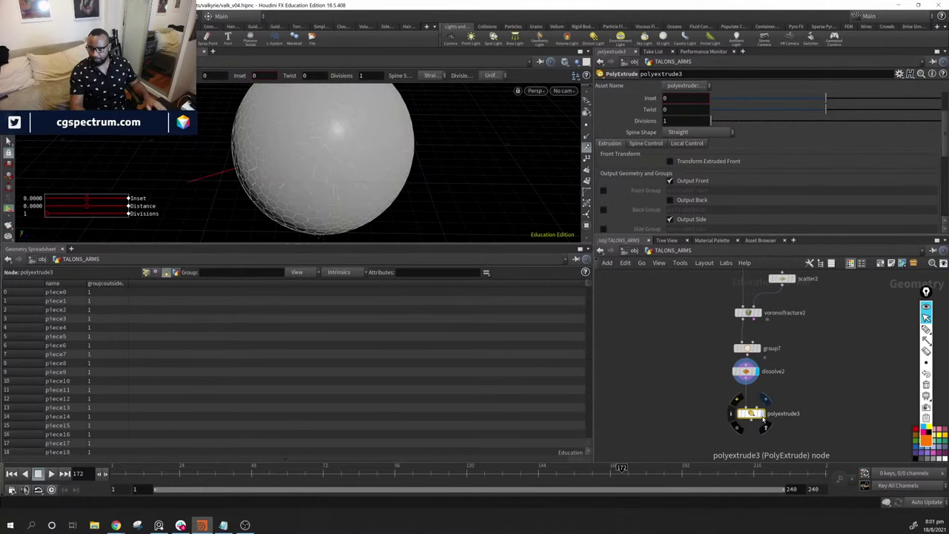
Display polyextrude3 and extrude every Voronoi cell outward by a distance of 0.025
left_click_drag(296, 181, 276, 166, "alt")
left_click(762, 413)
key("Escape")
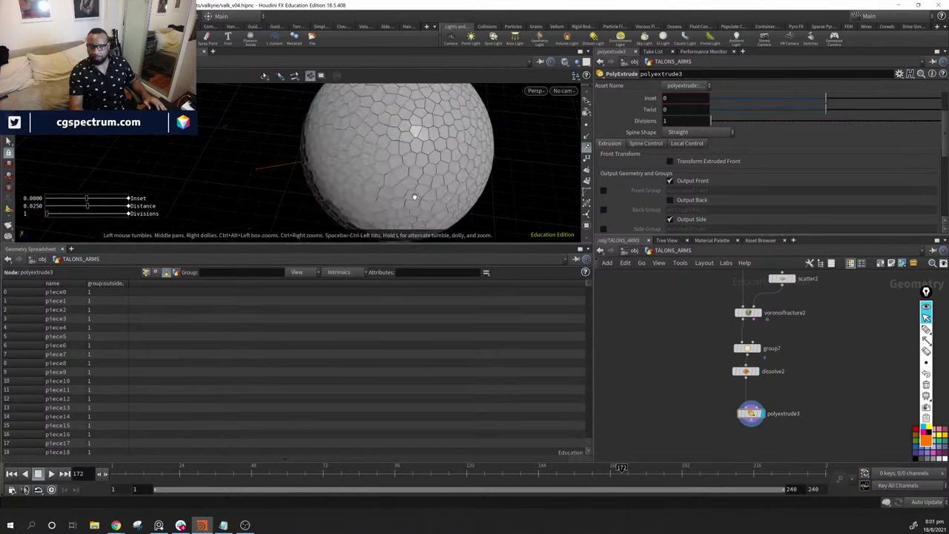
left_click_drag(415, 201, 457, 169)
scroll(458, 169, "up", 10)
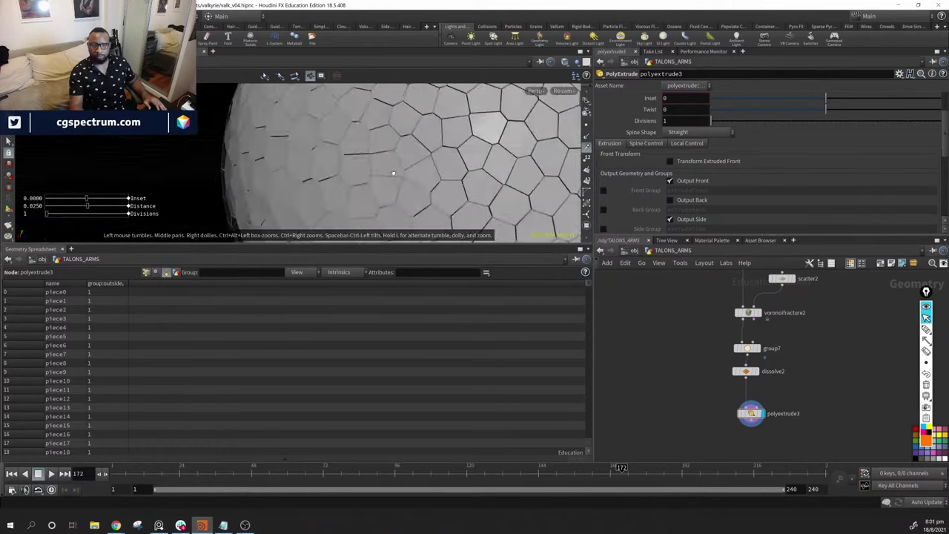
left_click_drag(347, 185, 499, 187)
scroll(394, 136, "down", 8)
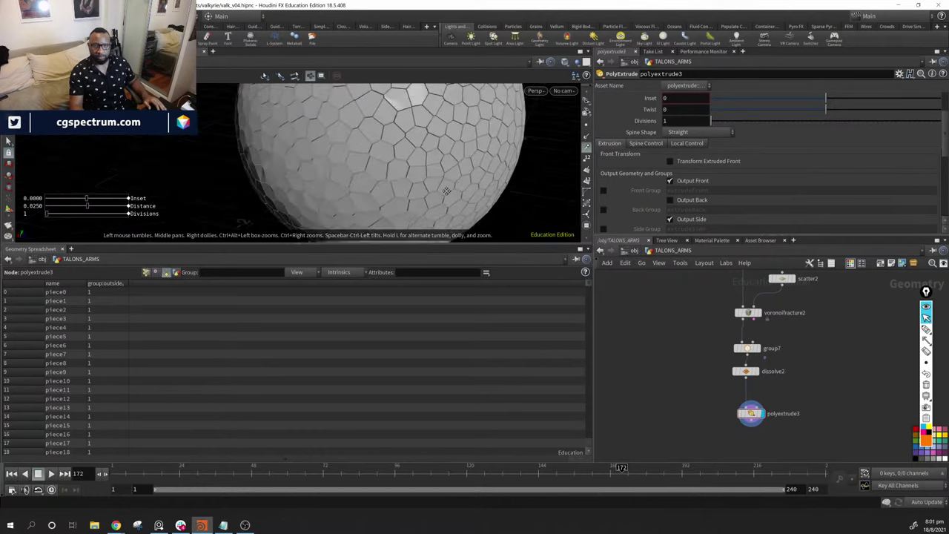
scroll(365, 146, "up", 3)
scroll(365, 146, "down", 3)
key("Return")
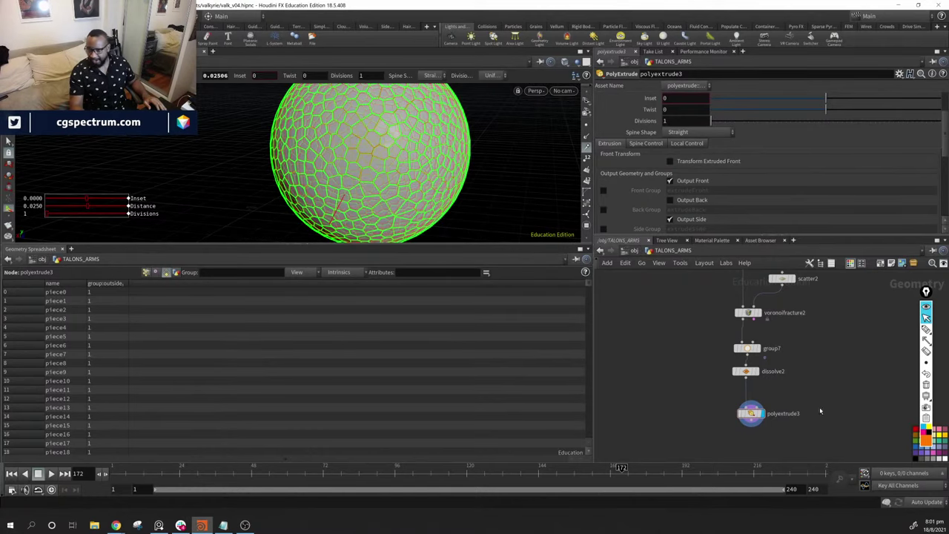
left_click_drag(749, 401, 745, 389)
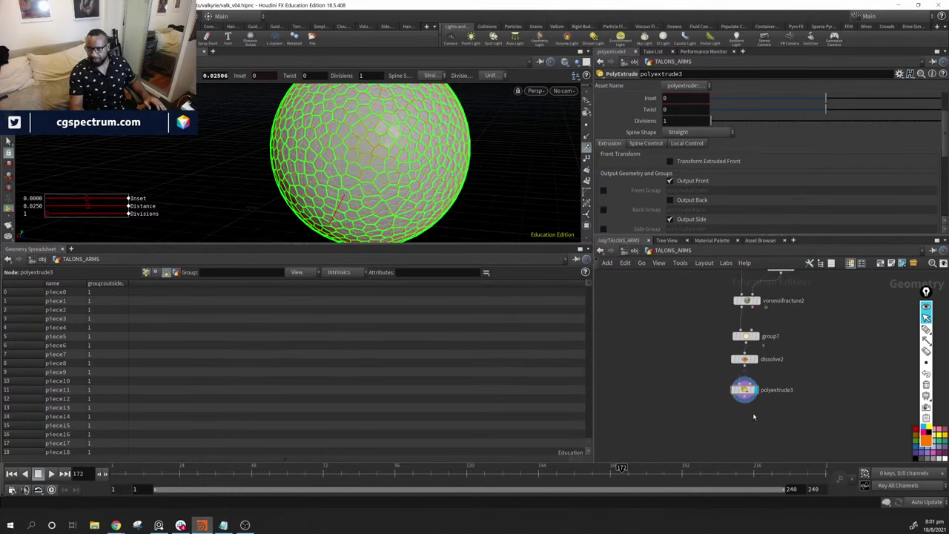
key("Tab")
Add a Subdivide node after polyextrude3, display it, and set Depth to 2
type("sub")
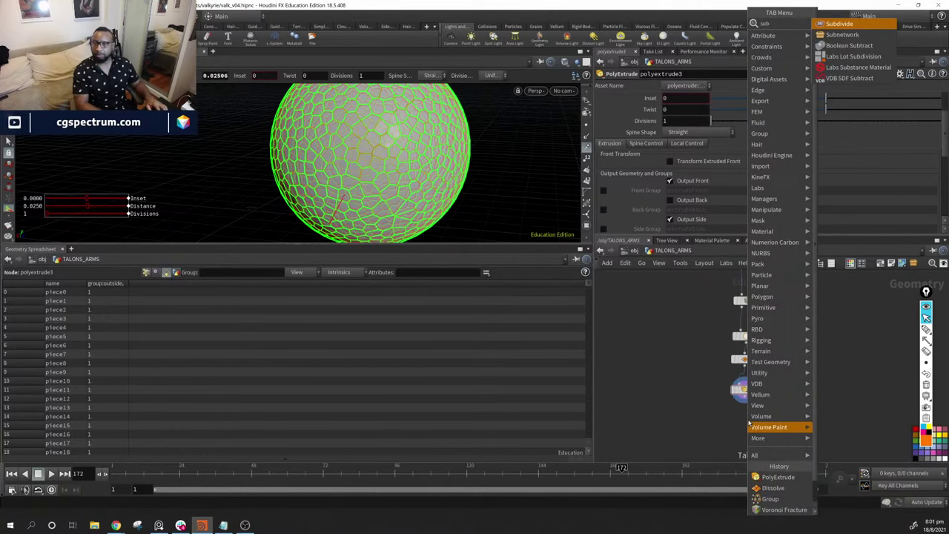
key("Return")
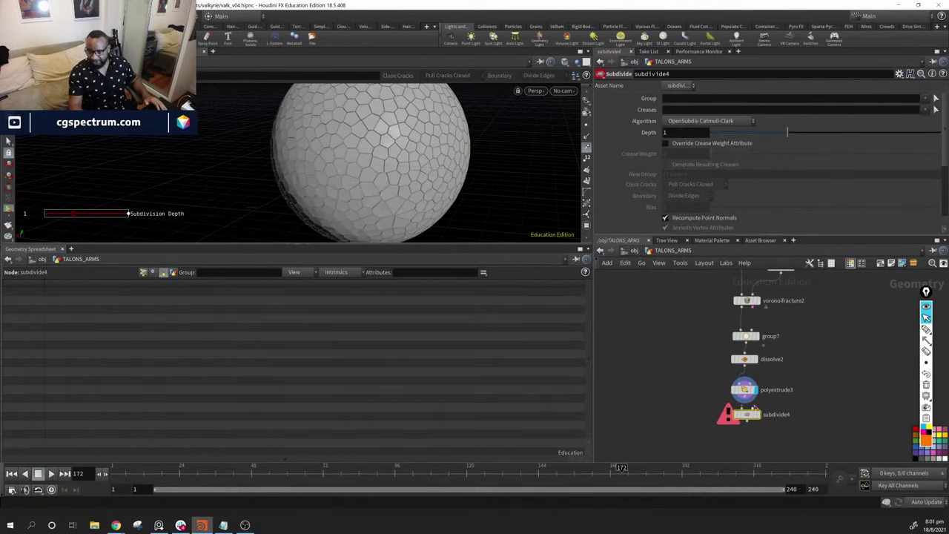
left_click(760, 421)
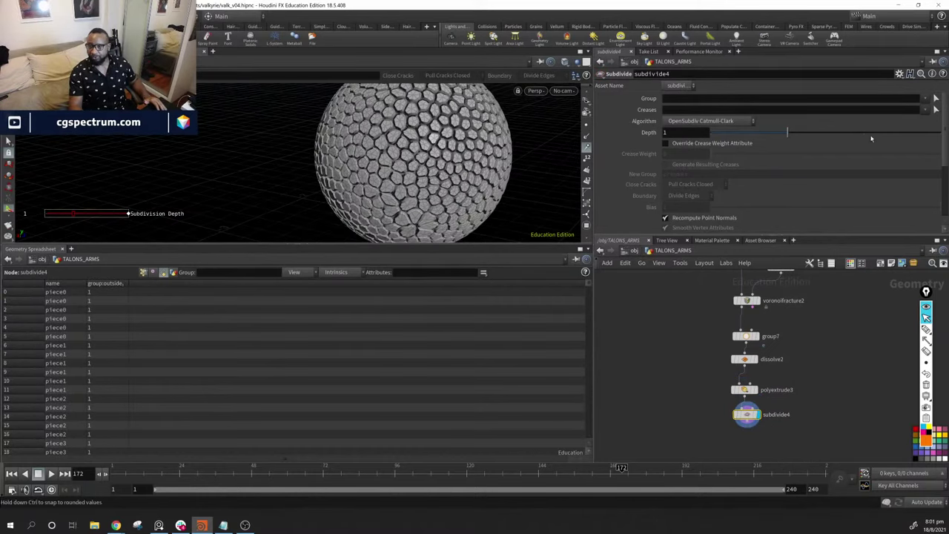
left_click_drag(860, 135, 863, 134)
mouse_move(312, 170)
left_mouse_down()
mouse_move(341, 174)
mouse_move(282, 178)
mouse_move(300, 181)
left_mouse_up()
right_click_drag(300, 181, 538, 194)
left_click_drag(538, 194, 295, 147)
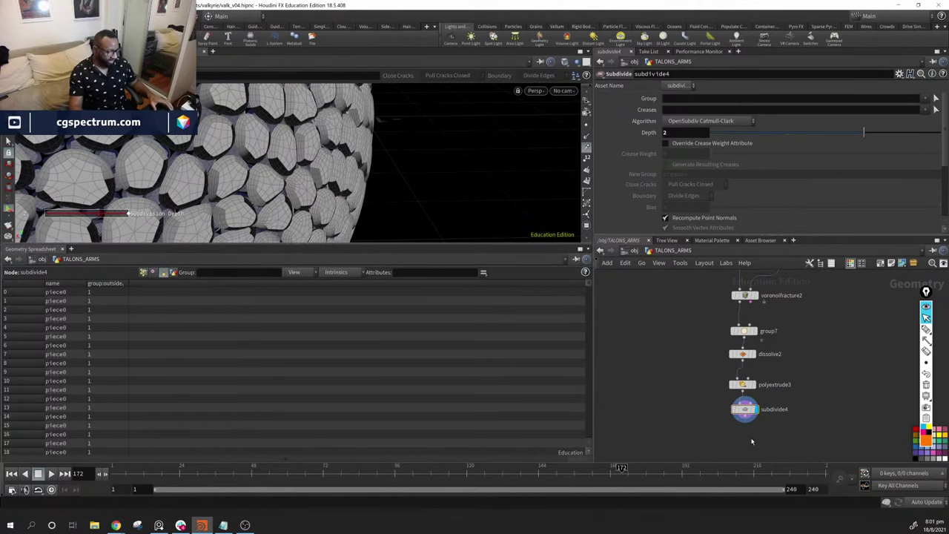
key("Tab")
Add an Attribute Blur node (attribblur2) below subdivide4, wire it in, and display it
mouse_move(753, 438)
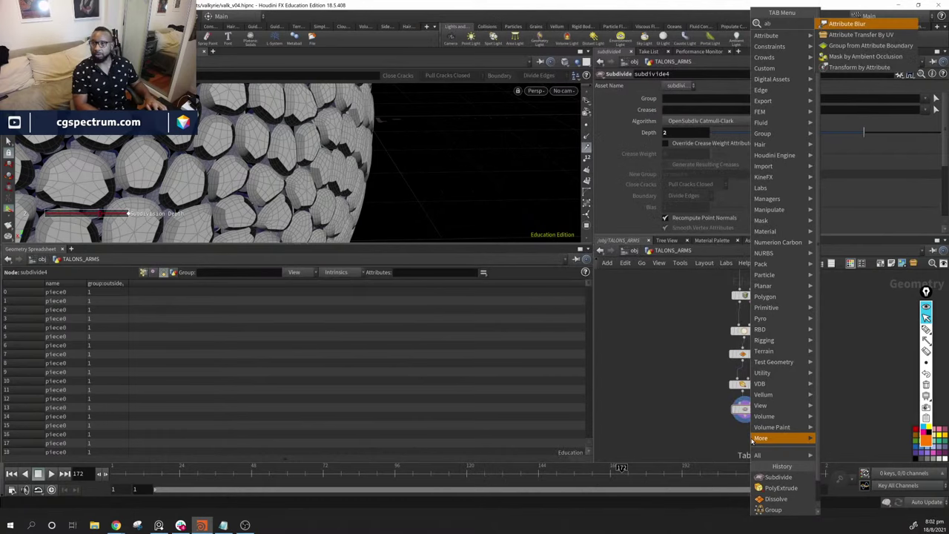
key("Return")
left_click(751, 434)
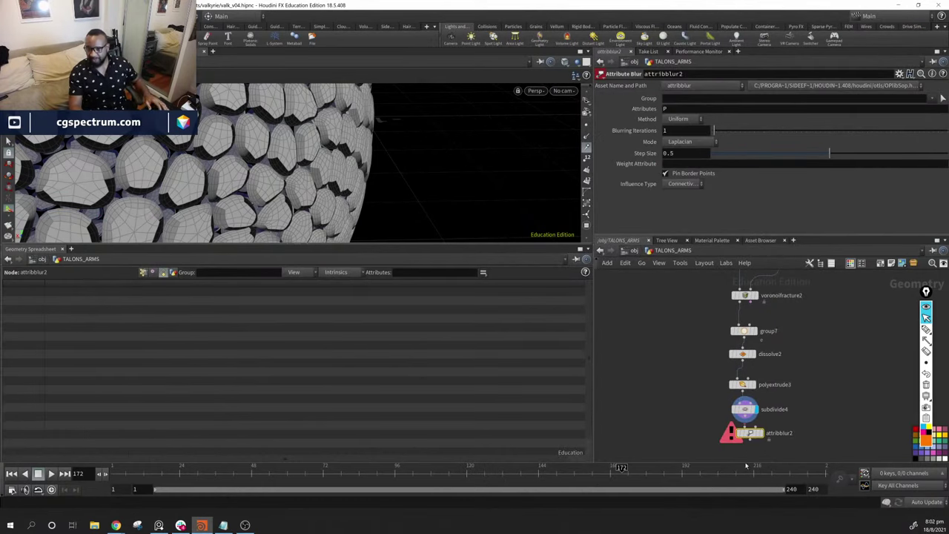
left_click_drag(749, 434, 767, 449)
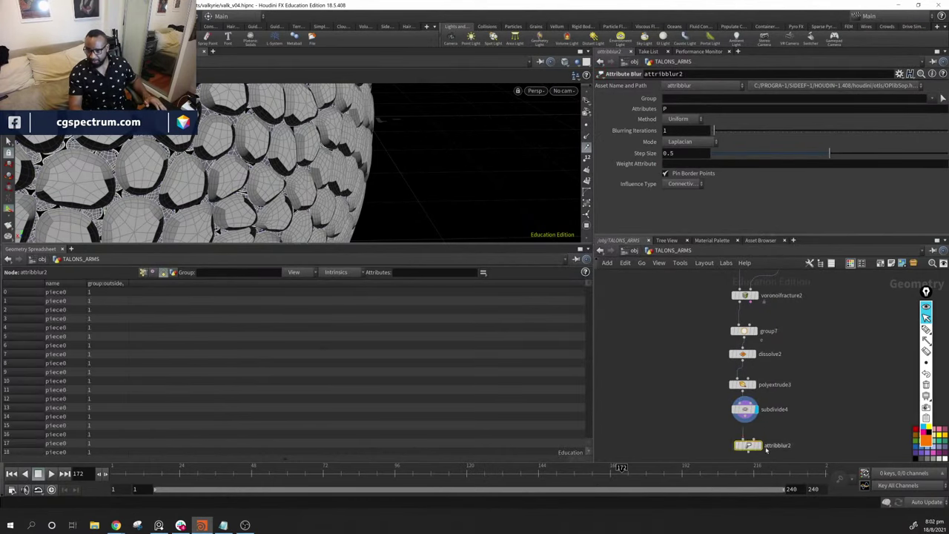
left_click(760, 445)
Set the blur Step Size to 0.48, unpin border points, and leave Blurring Iterations at 1
left_click_drag(310, 103, 292, 159)
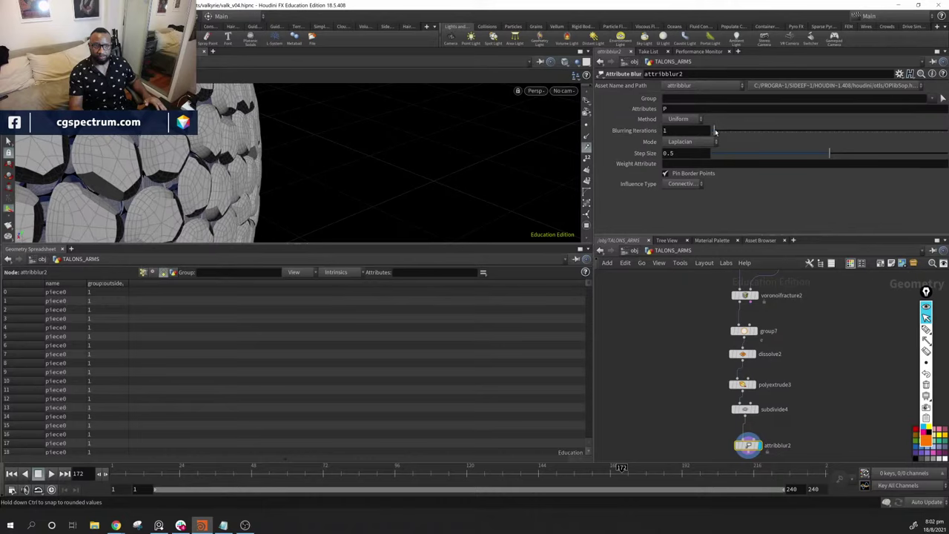
left_click_drag(717, 130, 718, 131)
left_click_drag(275, 180, 415, 132)
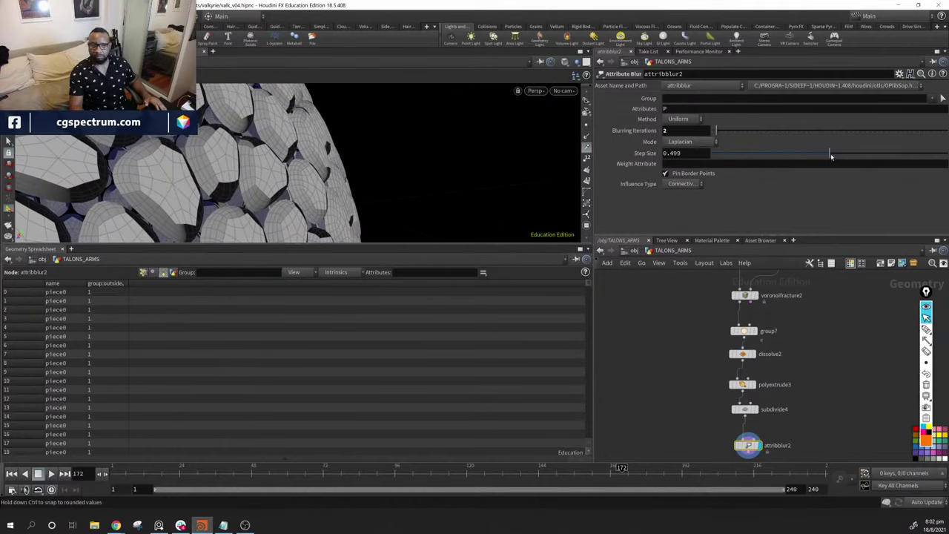
left_click_drag(826, 155, 825, 153)
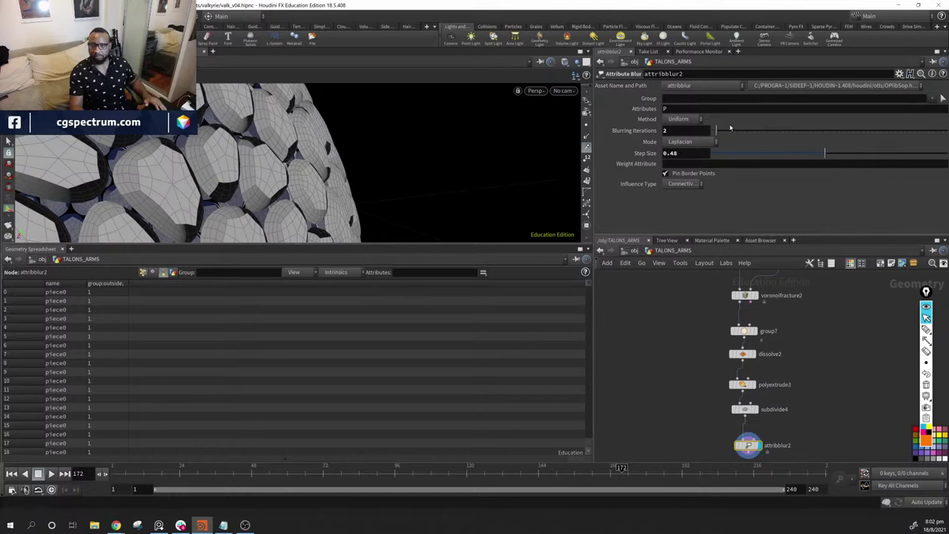
left_click_drag(716, 131, 720, 130)
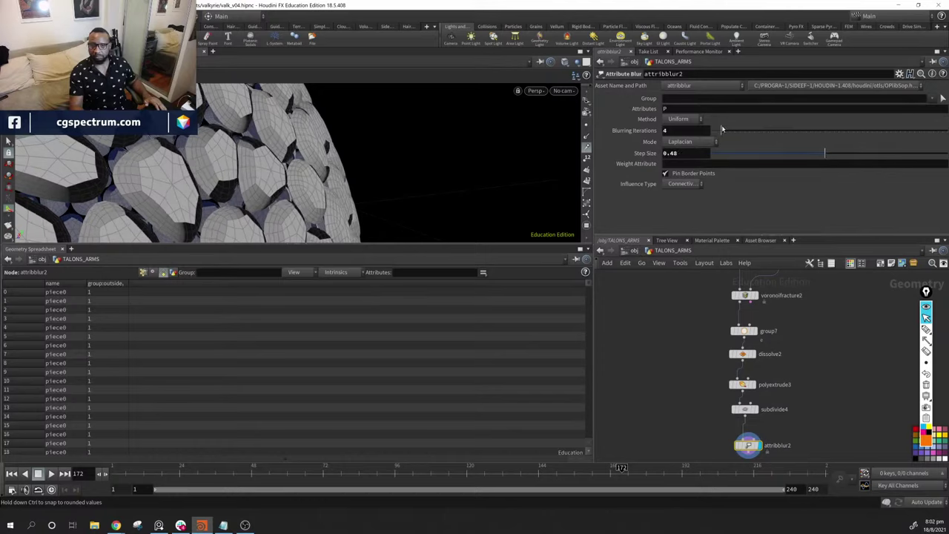
left_click(672, 175)
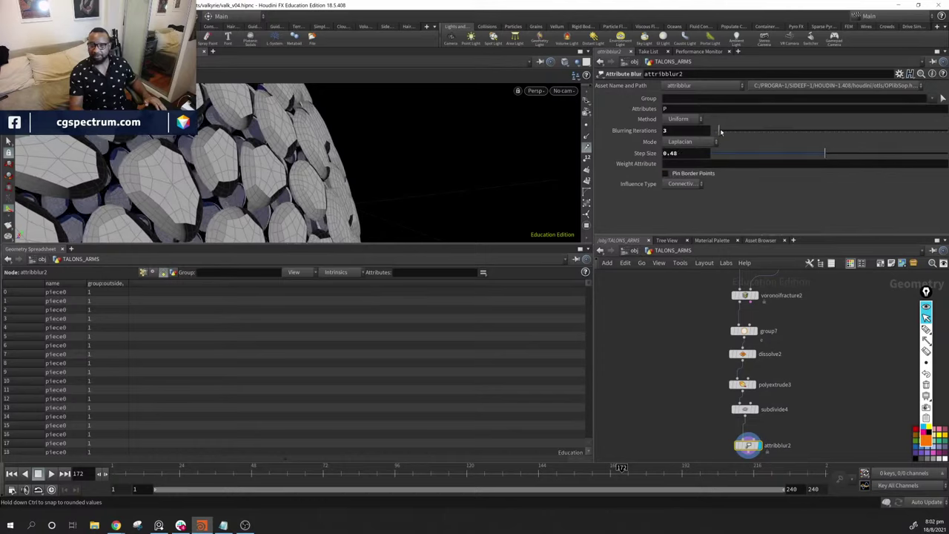
left_click_drag(720, 130, 716, 130)
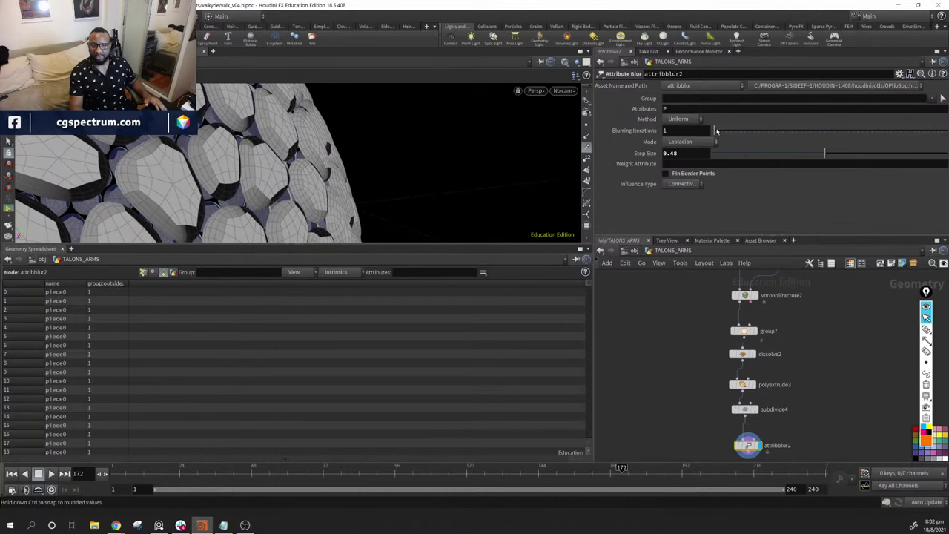
left_click(742, 385)
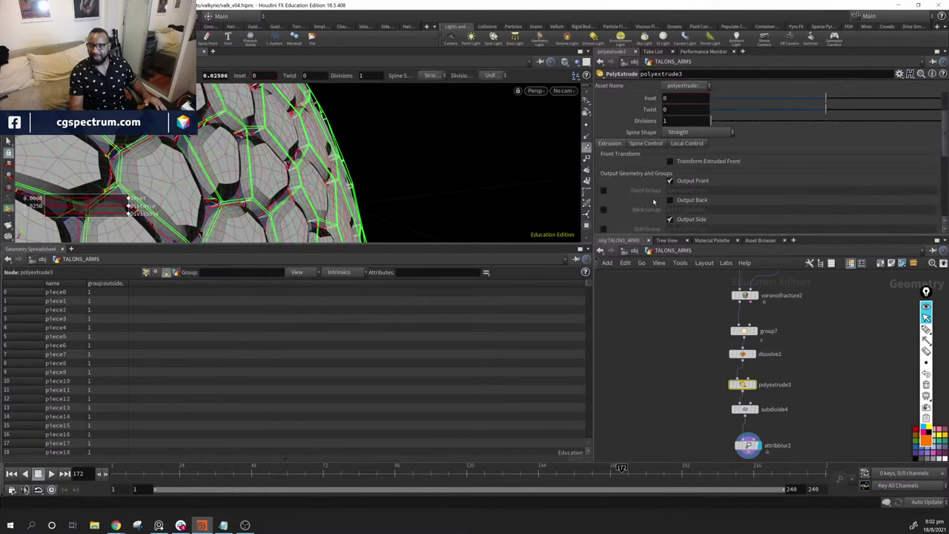
key("Escape")
left_click_drag(296, 163, 221, 201)
scroll(296, 163, "down", 5)
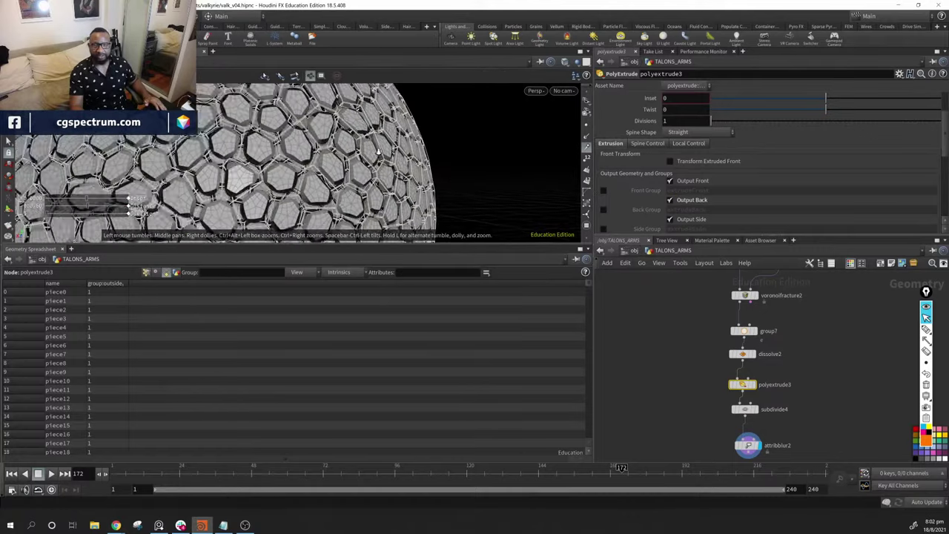
key("Return")
left_click(748, 445)
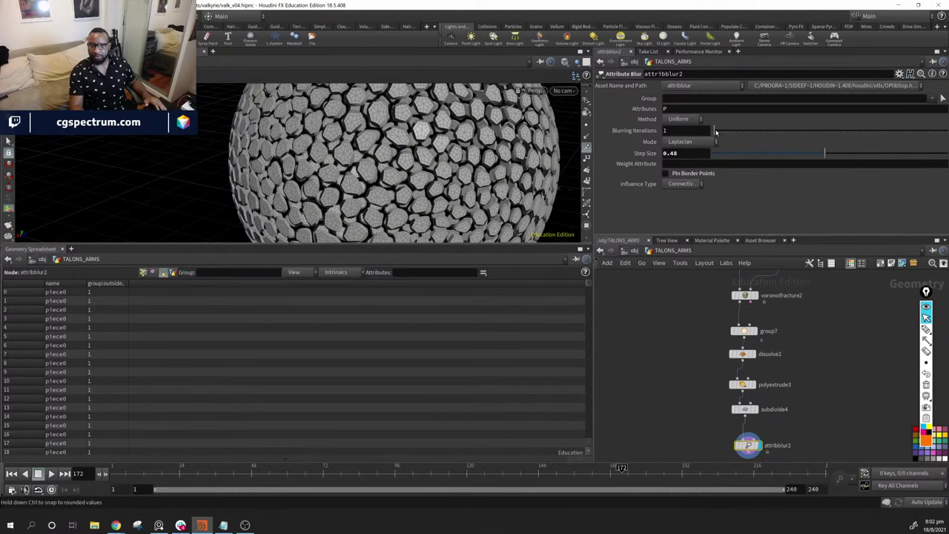
left_click_drag(553, 148, 451, 175)
scroll(401, 169, "down", 5)
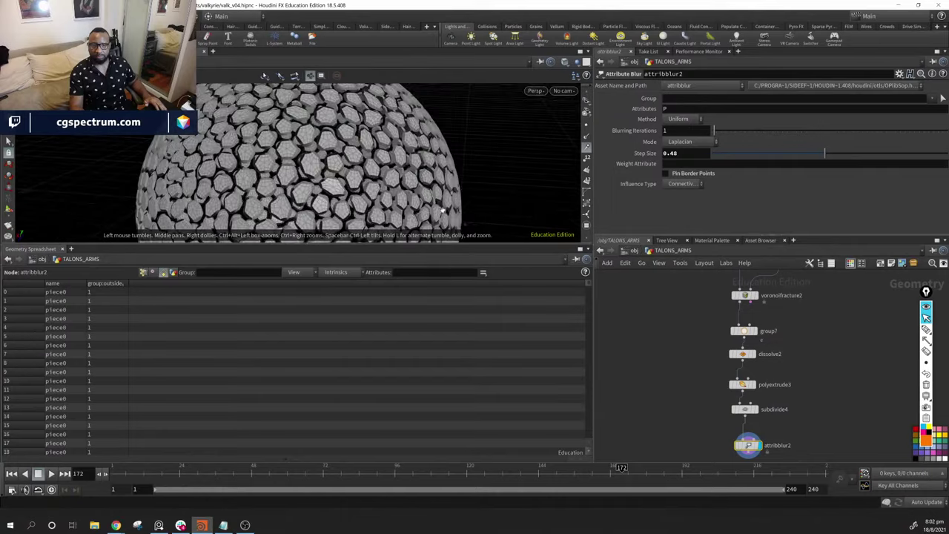
scroll(432, 195, "up", 5)
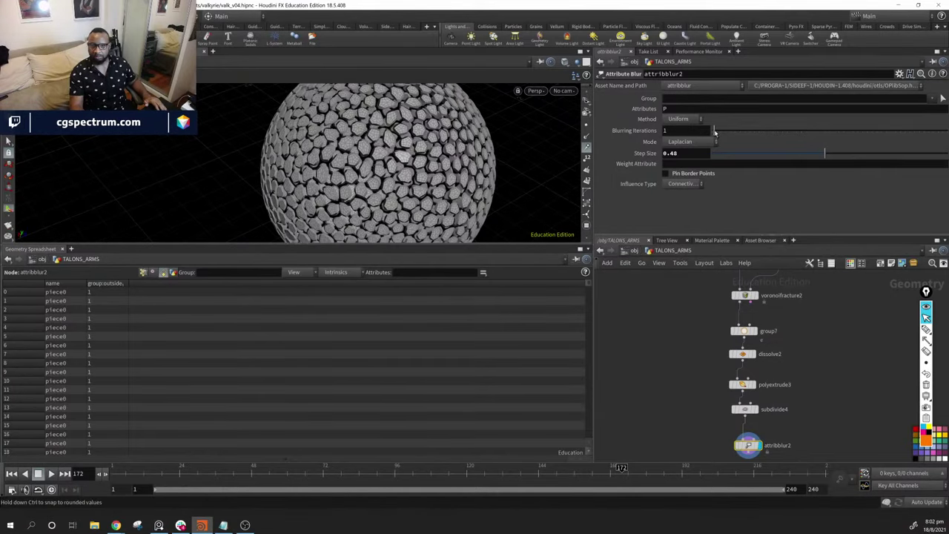
left_click_drag(716, 131, 715, 132)
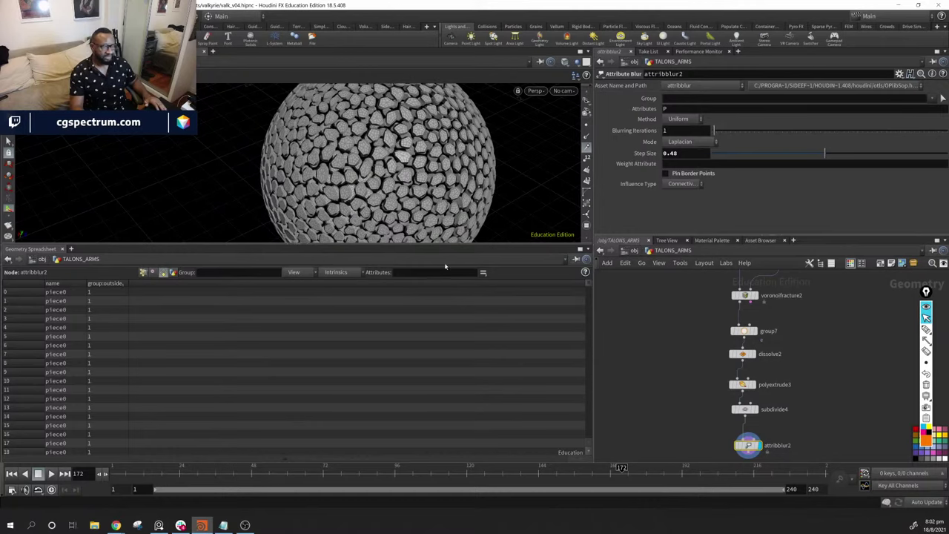
left_click_drag(444, 215, 511, 170)
middle_click_drag(815, 410, 832, 380)
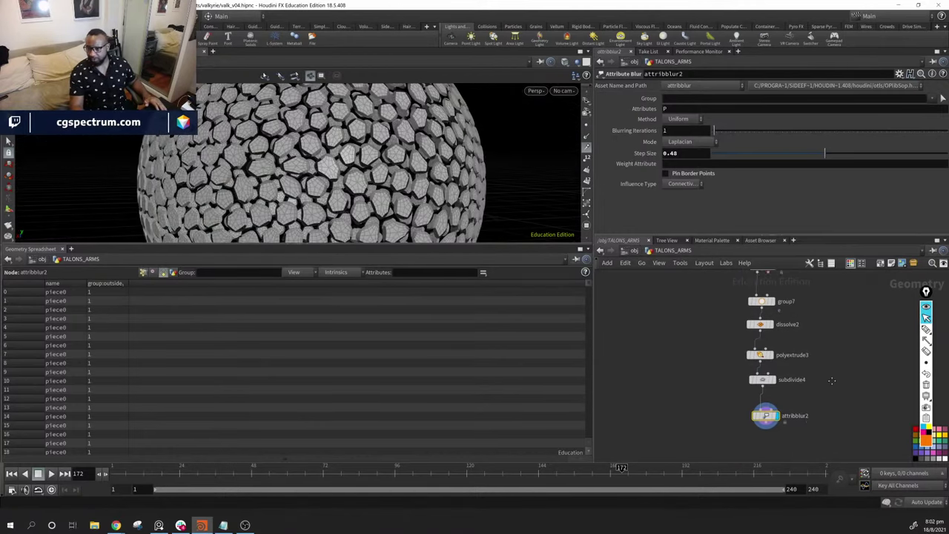
left_click_drag(765, 404, 766, 388)
left_click_drag(404, 178, 430, 160)
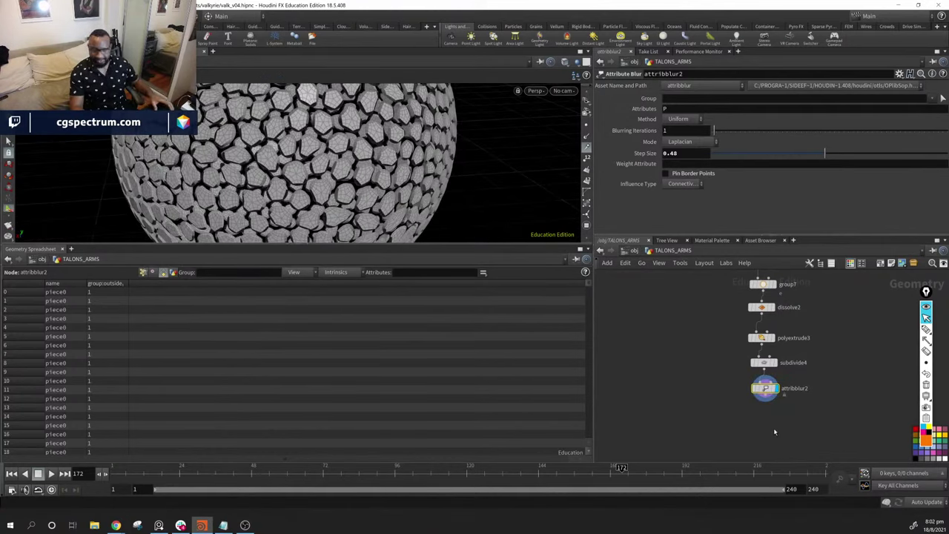
Add a Peak node (peak3) below attribblur2
key("Tab")
type("pea")
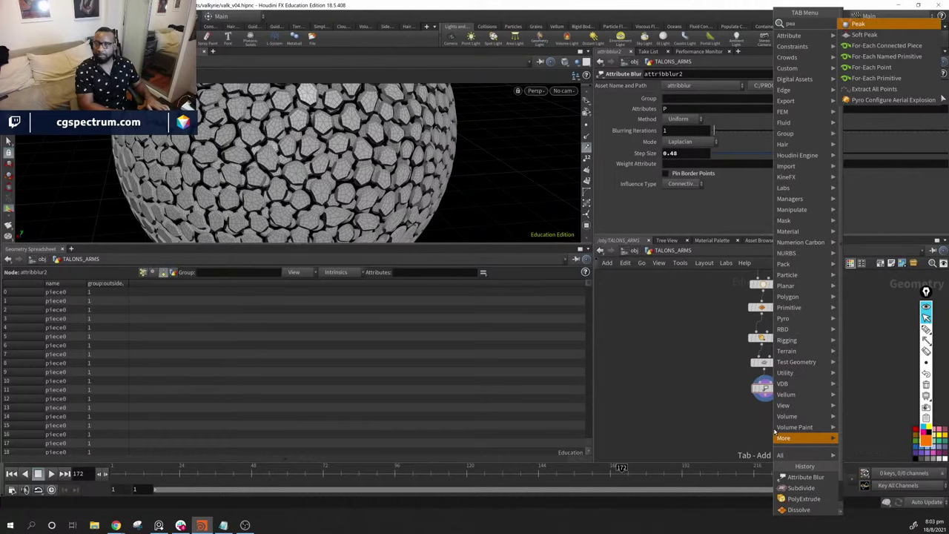
key("Return")
left_click(768, 422)
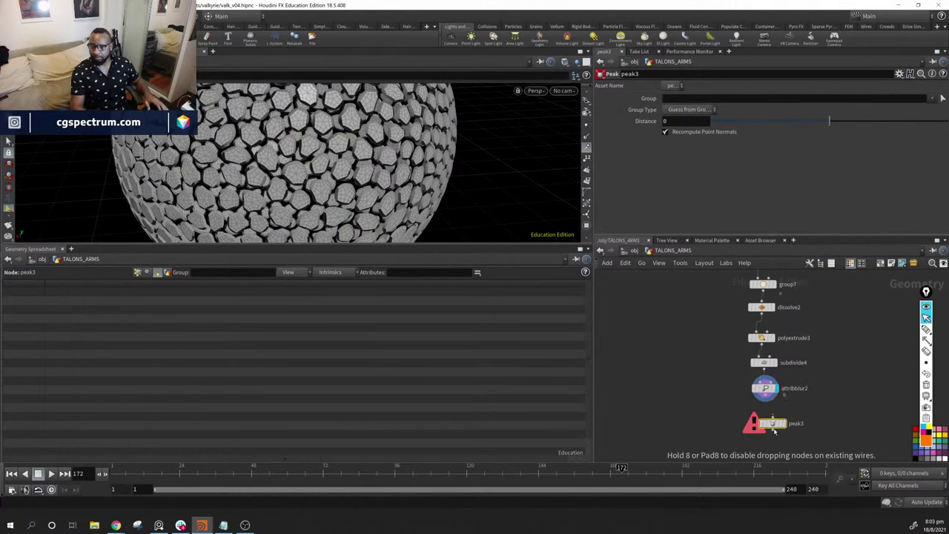
scroll(769, 407, "down", 1)
left_click_drag(771, 424, 767, 439)
Insert a Facet node (facet3) between attribblur2 and peak3 with Pre-Compute Normals enabled
key("Tab")
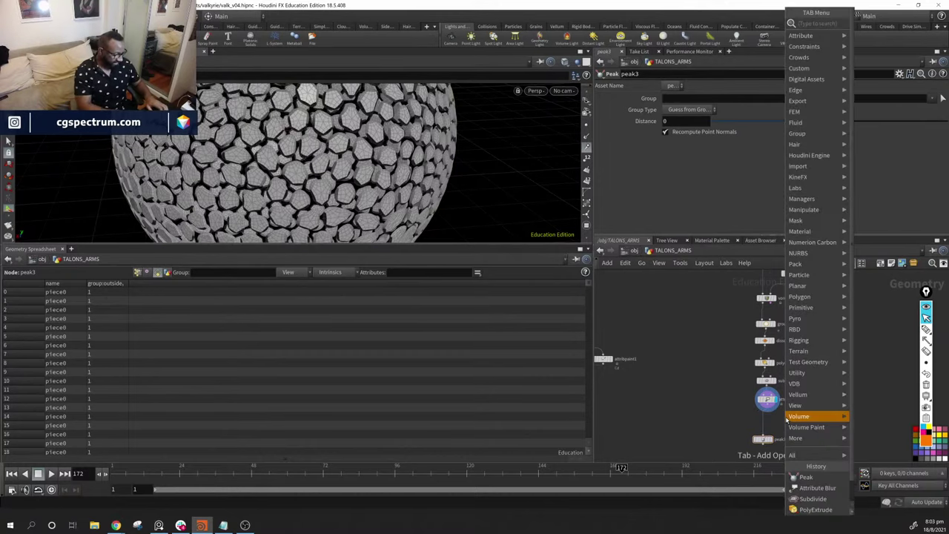
type("face")
key("Return")
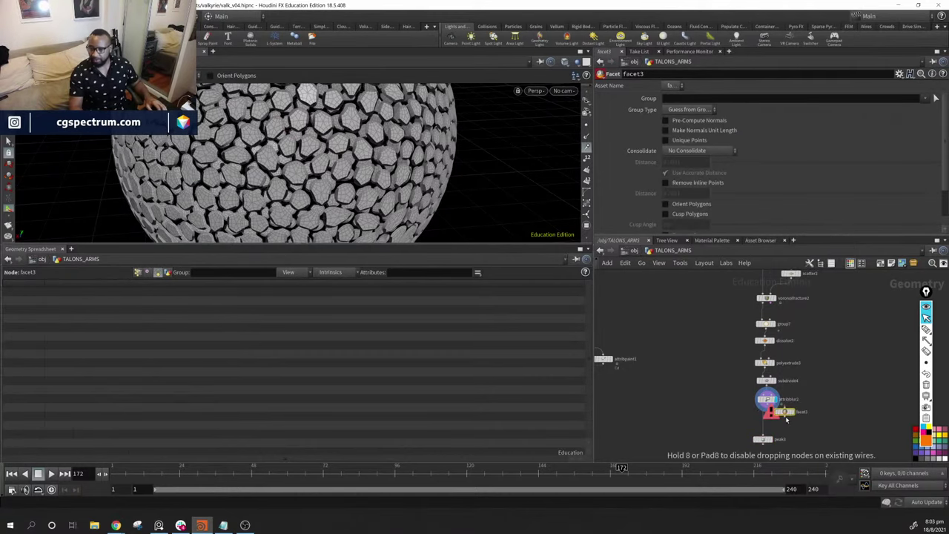
left_click(765, 427)
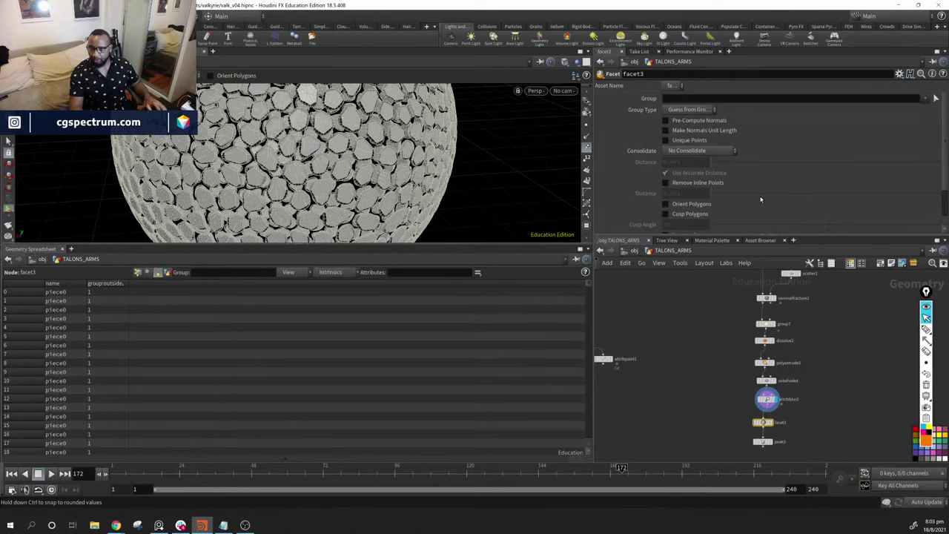
left_click(666, 120)
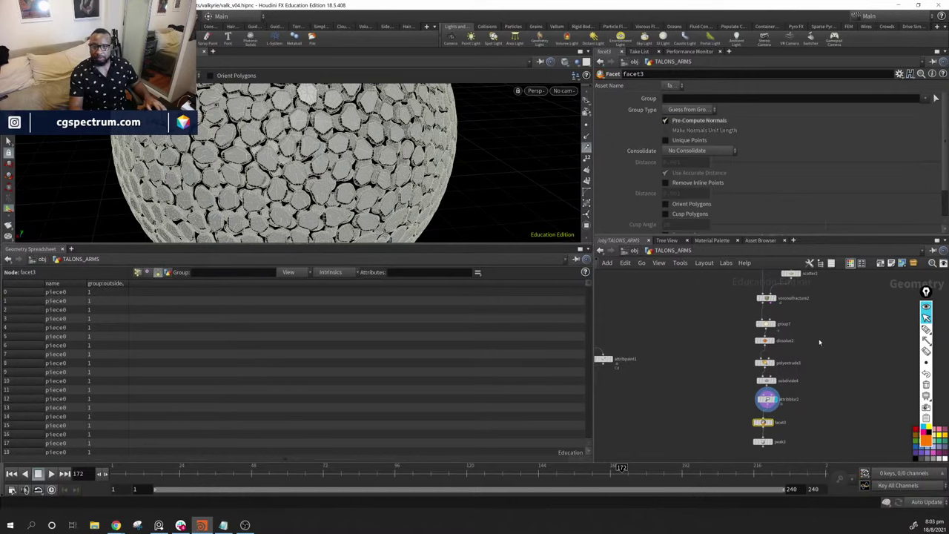
left_click(771, 422)
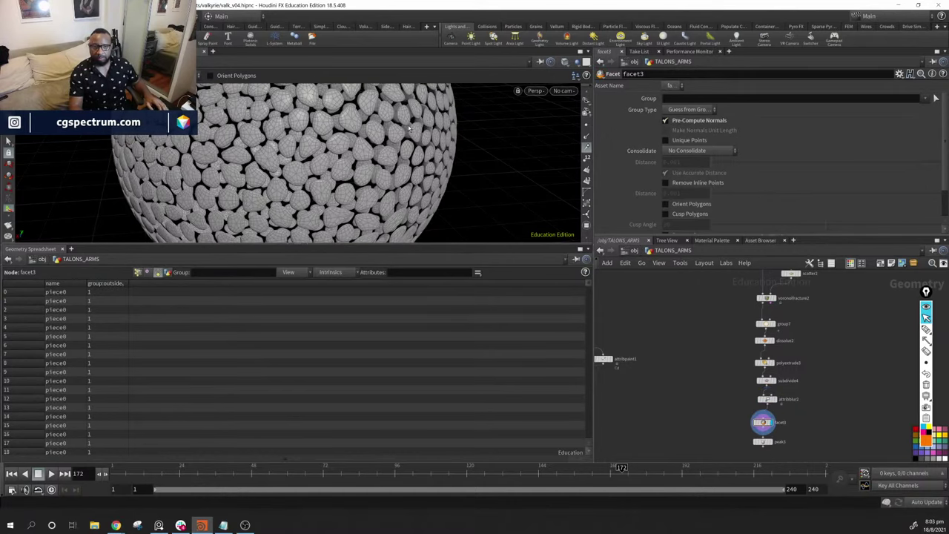
left_click_drag(319, 159, 377, 141)
right_click_drag(377, 141, 716, 371)
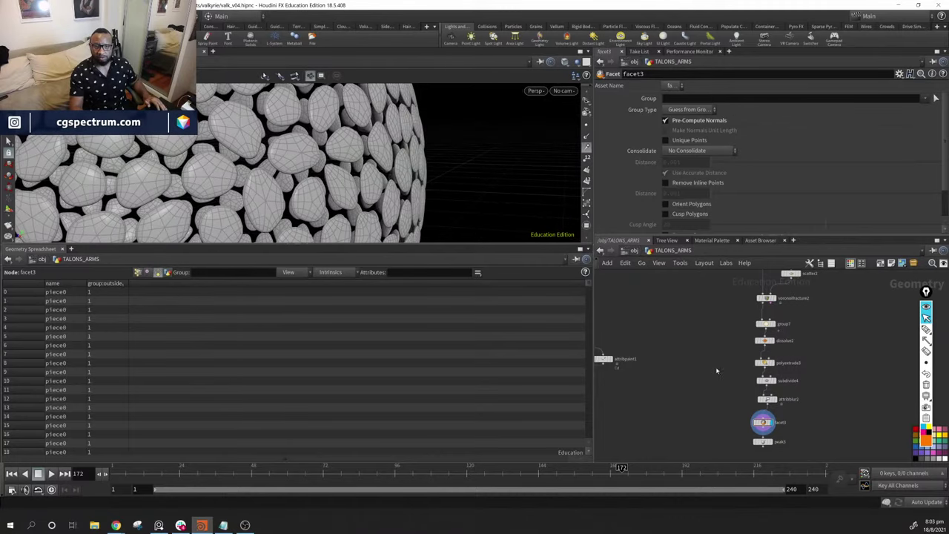
left_click(765, 443)
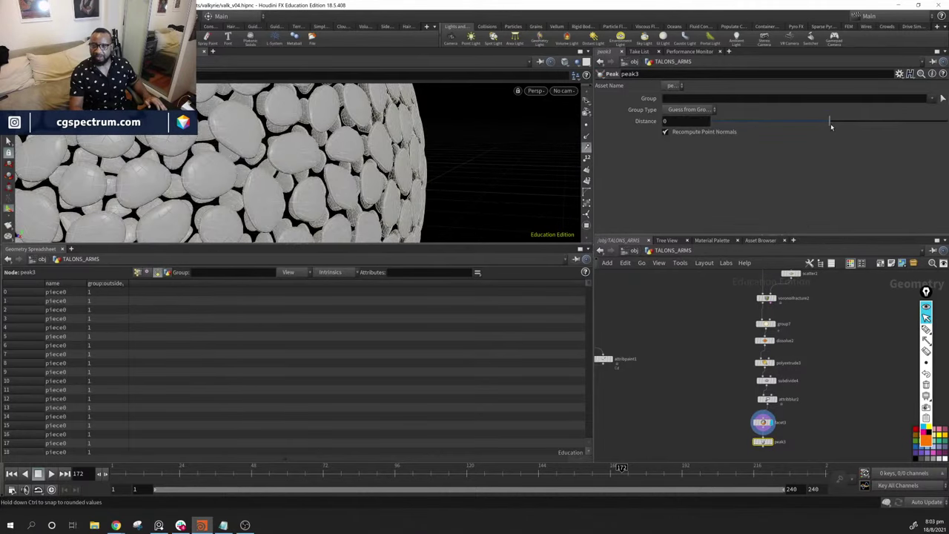
Set peak3's Distance to 0.007, display it, and orbit the pebble-covered sphere
mouse_move(692, 121)
middle_mouse_down()
mouse_move(688, 158)
mouse_move(734, 154)
mouse_move(692, 130)
middle_mouse_up()
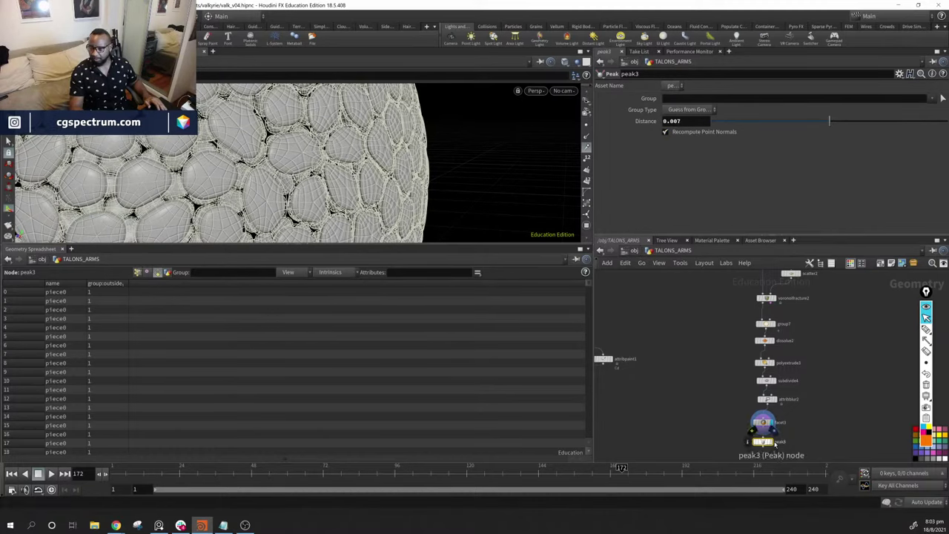
left_click(742, 425)
scroll(366, 140, "up", 2)
scroll(367, 139, "down", 5)
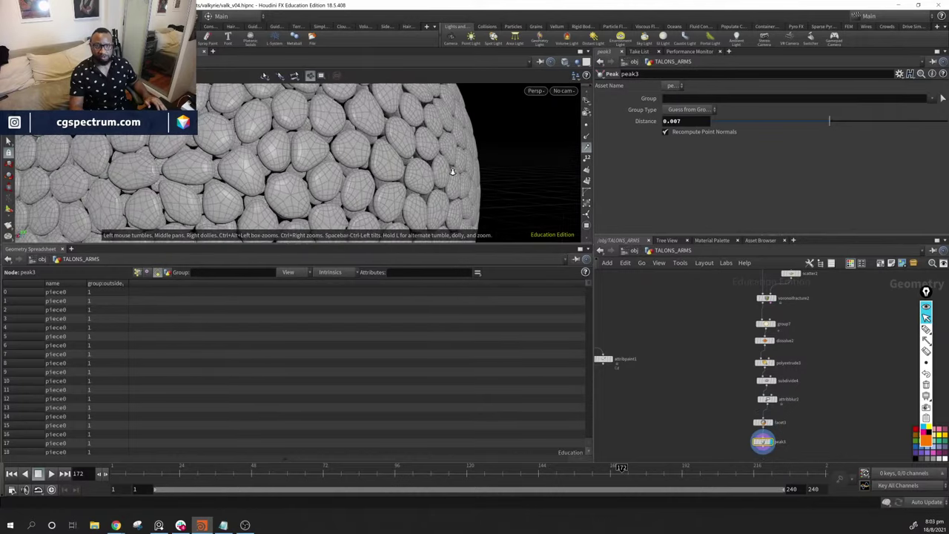
left_click_drag(383, 213, 382, 163)
scroll(327, 143, "up", 5)
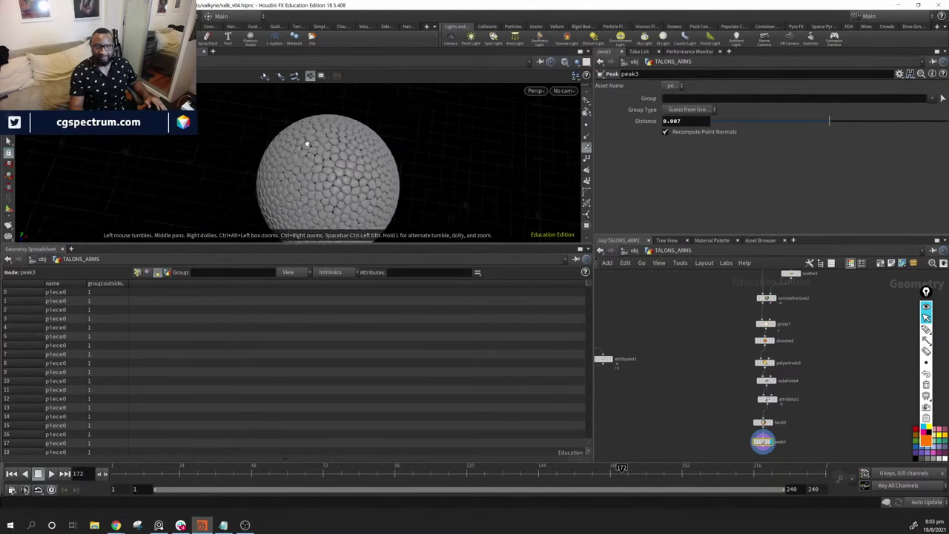
scroll(373, 158, "up", 8)
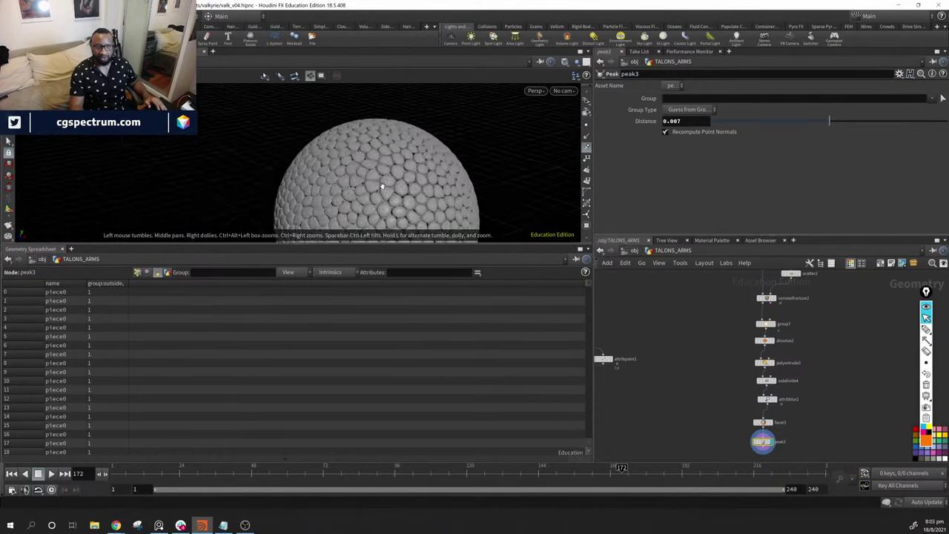
scroll(321, 138, "down", 8)
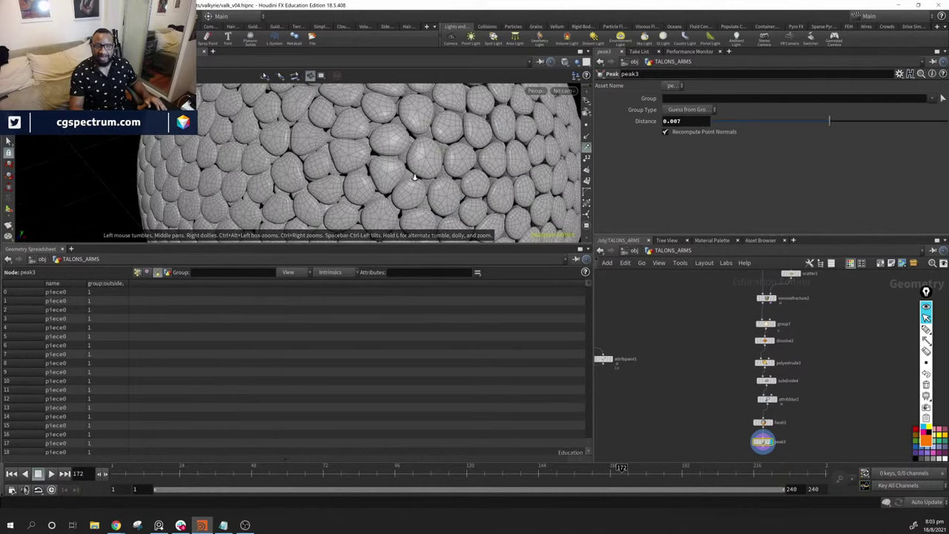
scroll(307, 134, "down", 5)
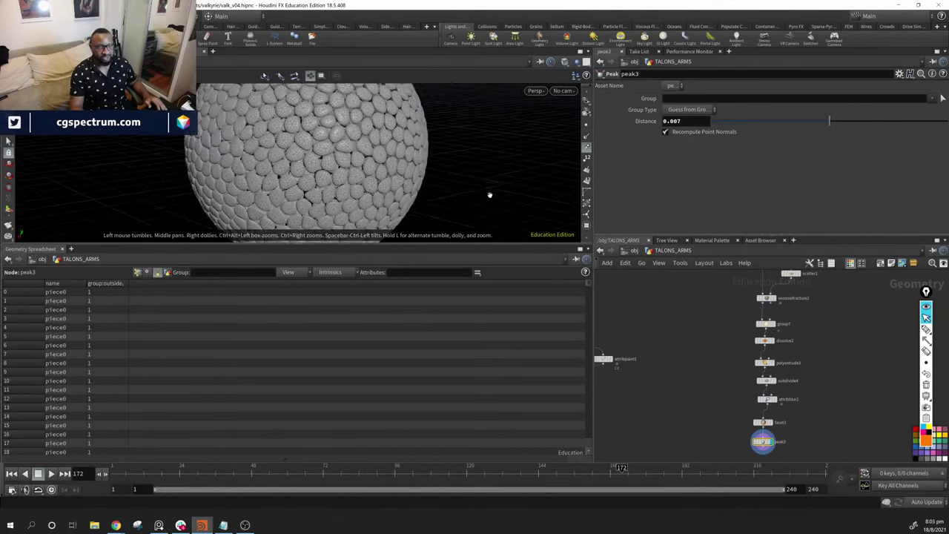
left_click_drag(405, 168, 373, 218)
Pan the network up to sphere1 and scatter2 and shift scatter2 right
middle_click_drag(838, 343, 832, 377)
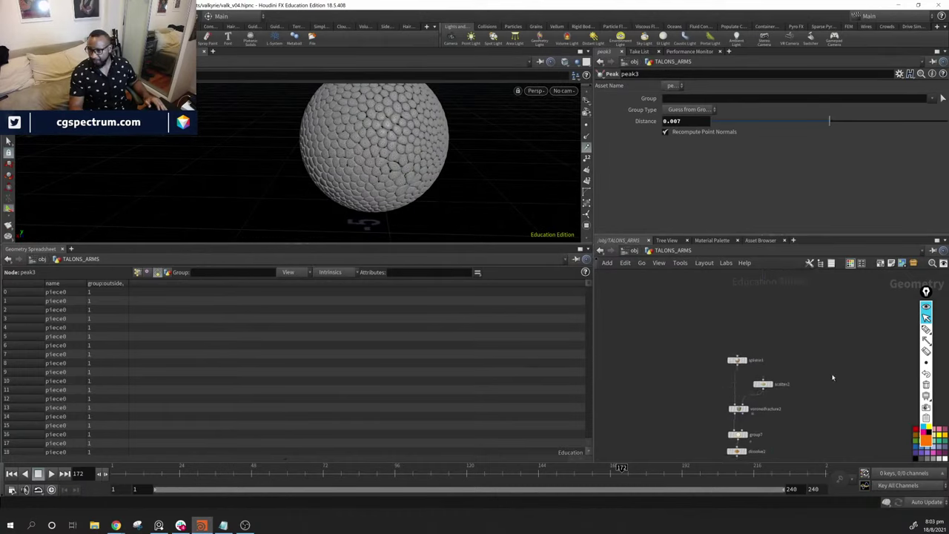
scroll(740, 391, "up", 3)
mouse_move(748, 378)
left_mouse_down()
mouse_move(772, 378)
mouse_move(755, 373)
mouse_move(759, 379)
left_mouse_up()
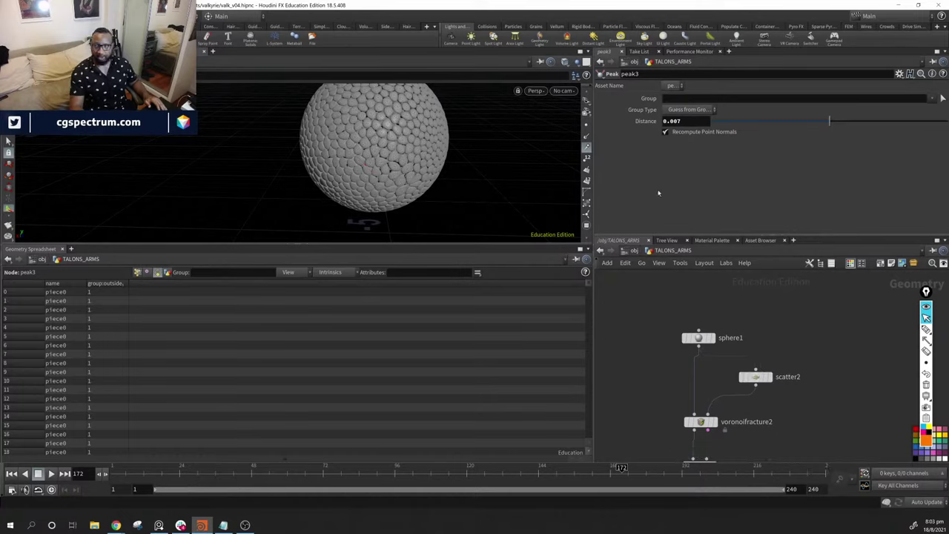
Set scatter2's Relax Iterations to 1
left_click(755, 377)
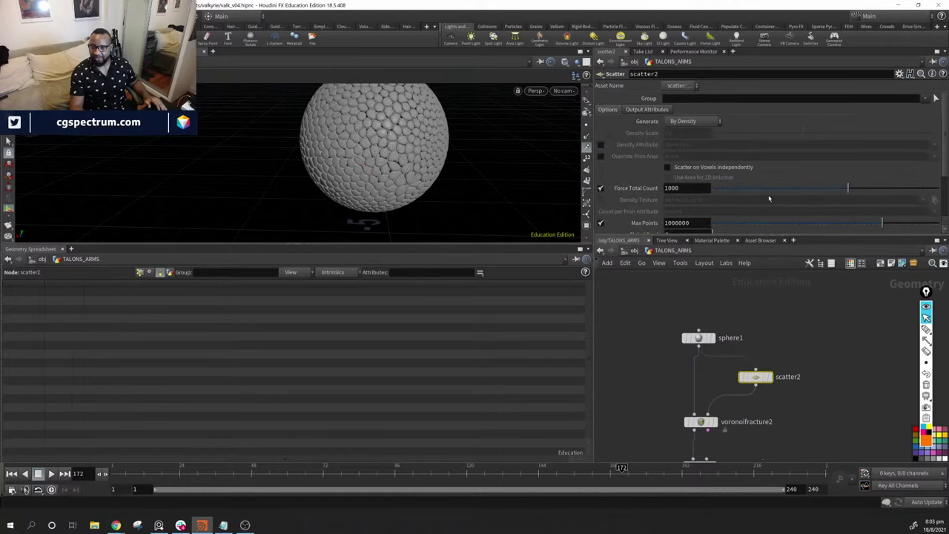
scroll(769, 199, "down", 3)
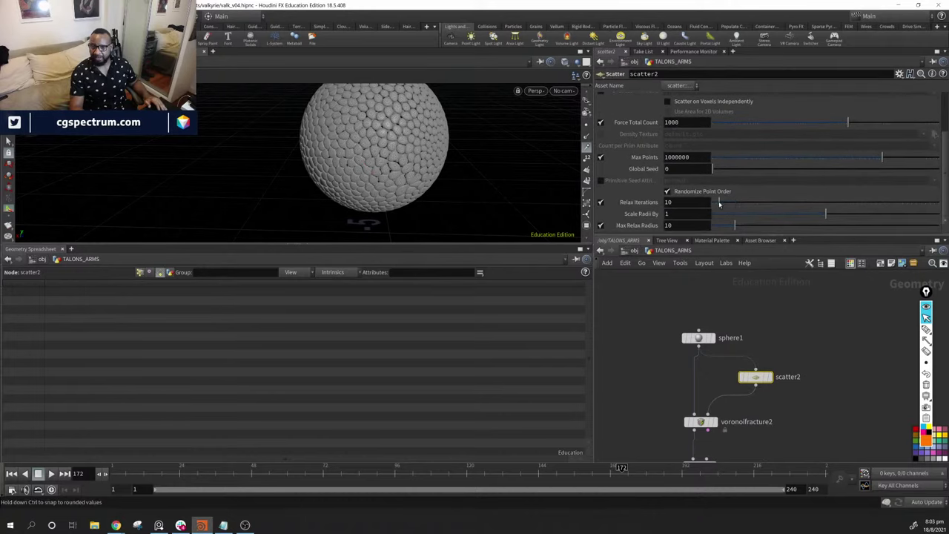
left_click(719, 204)
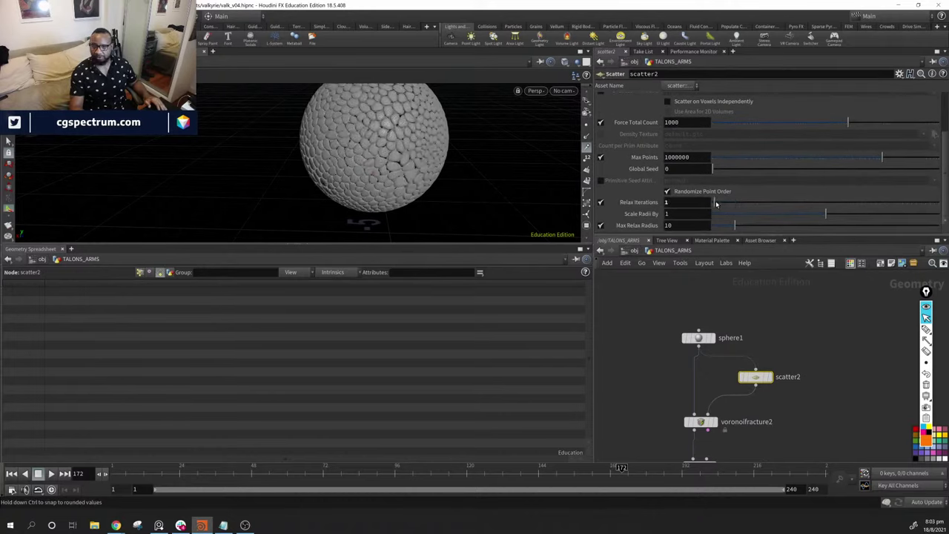
key("Escape")
left_click_drag(451, 151, 442, 183)
Orbit and zoom around the sphere to compare the more irregular Voronoi cell shapes
scroll(442, 183, "up", 5)
scroll(437, 174, "down", 2)
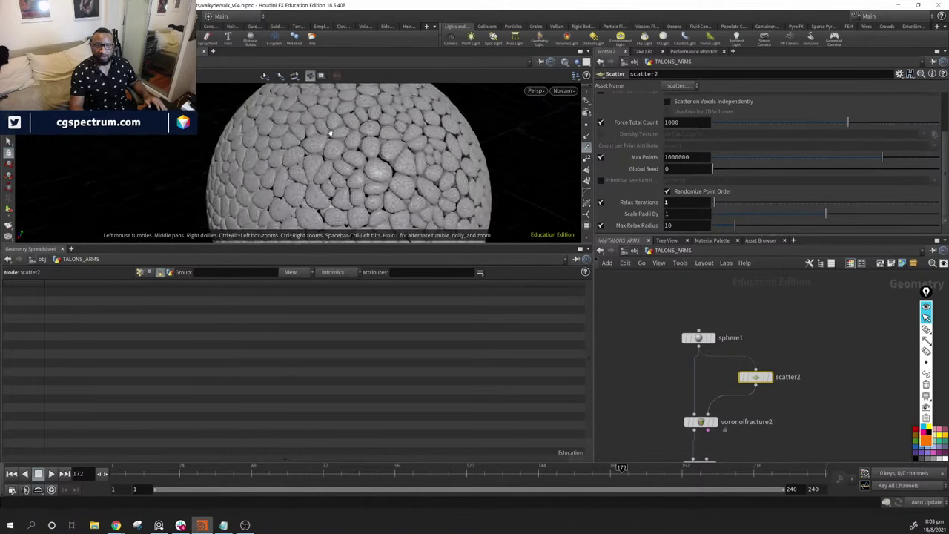
scroll(433, 170, "up", 1)
left_click_drag(428, 171, 339, 162)
scroll(339, 162, "down", 3)
left_click_drag(474, 229, 412, 168)
scroll(415, 169, "up", 4)
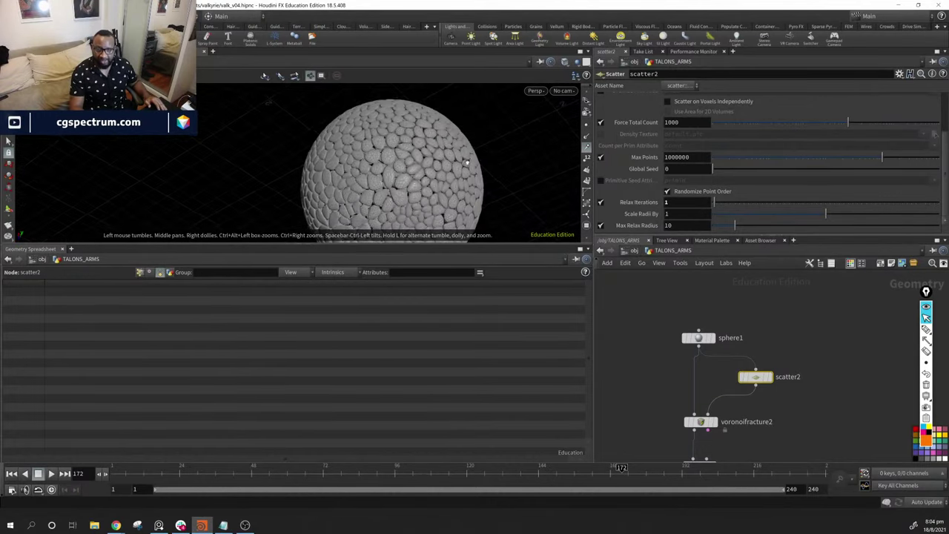
left_click_drag(503, 174, 385, 174)
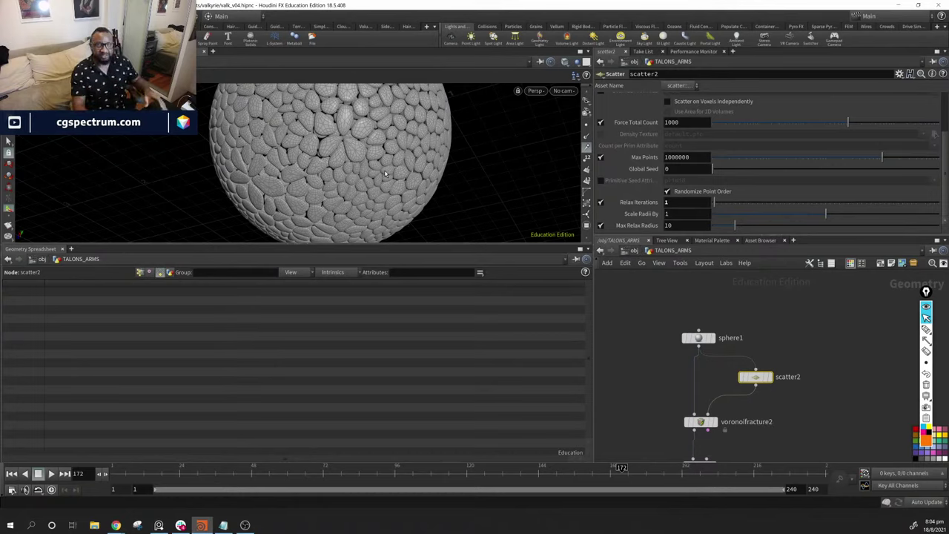
left_click_drag(383, 145, 361, 179)
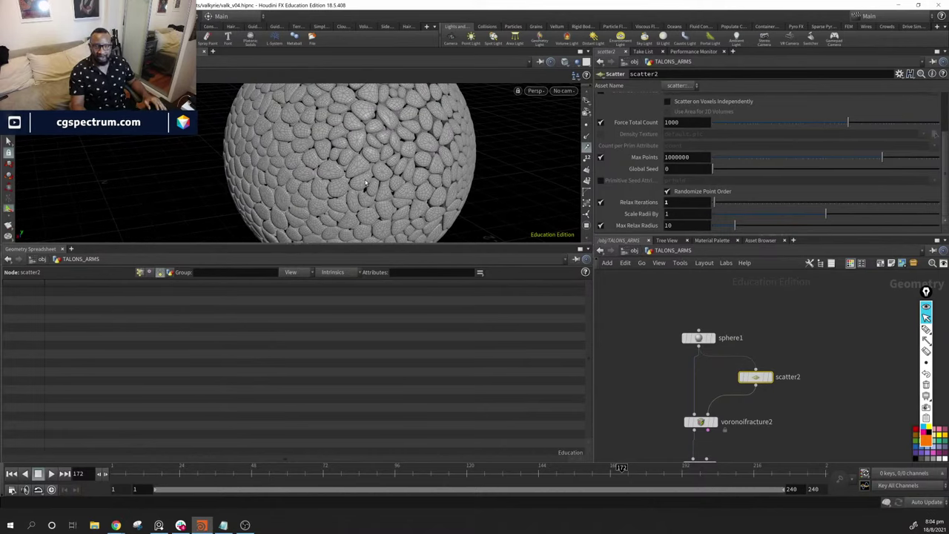
left_click_drag(365, 183, 363, 171)
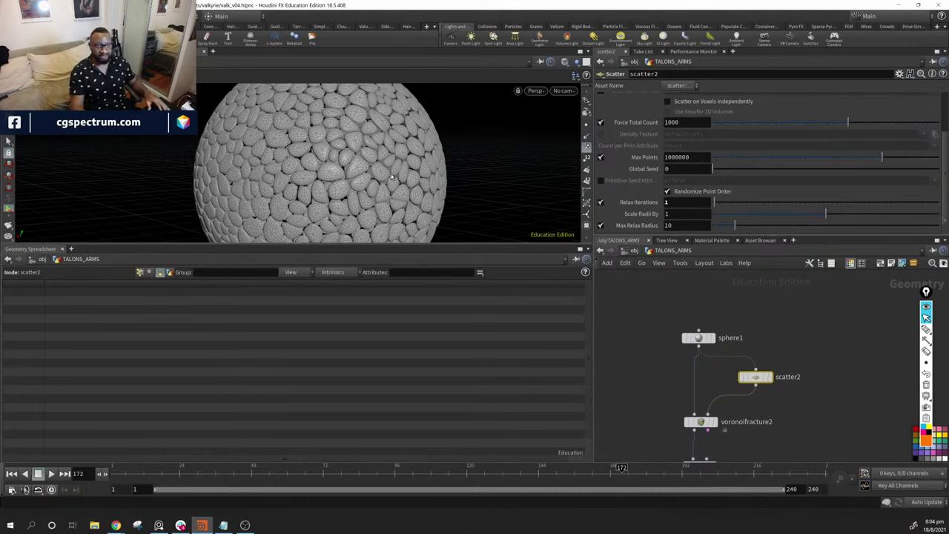
left_click_drag(392, 177, 422, 178, "alt")
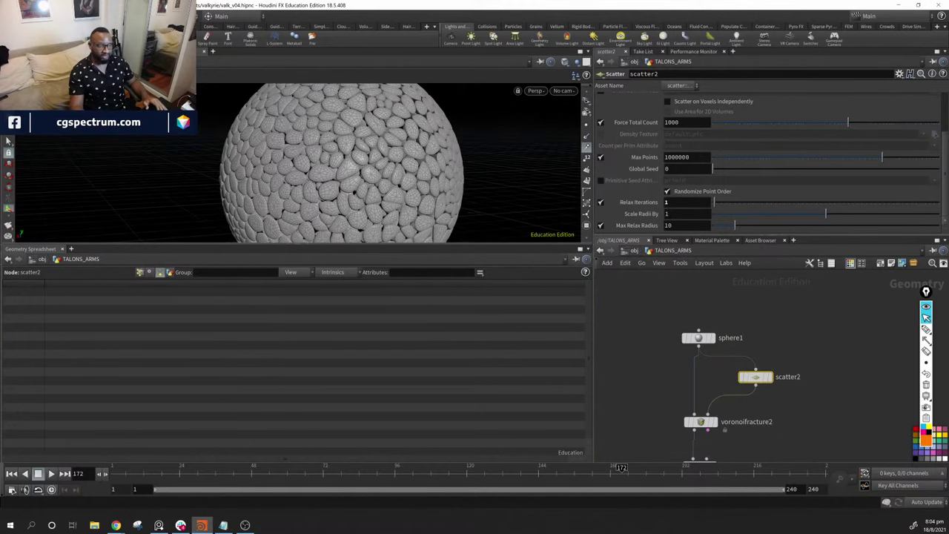
Check the bird-claw reference images, then reframe the full pebble-covered sphere
key("alt+Tab")
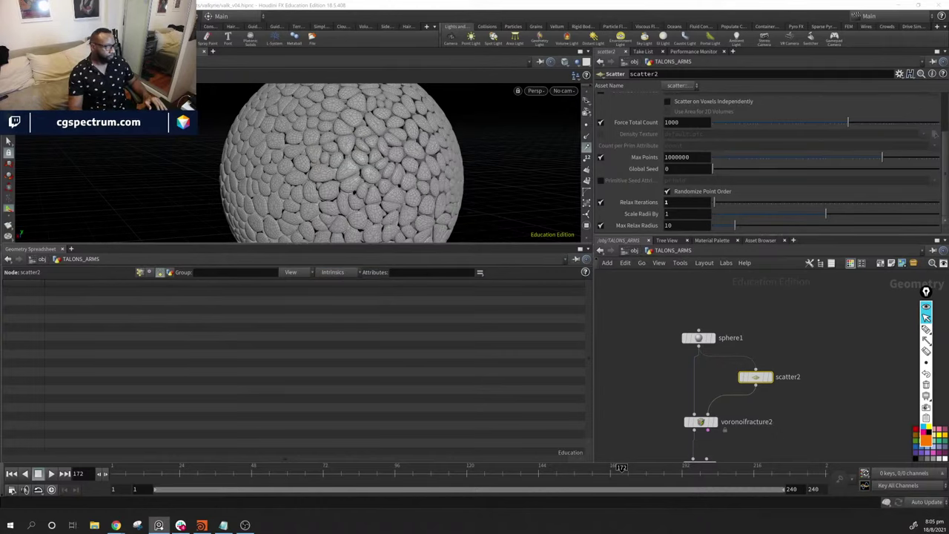
left_click_drag(485, 255, 267, 178, "alt")
scroll(415, 163, "down", 5)
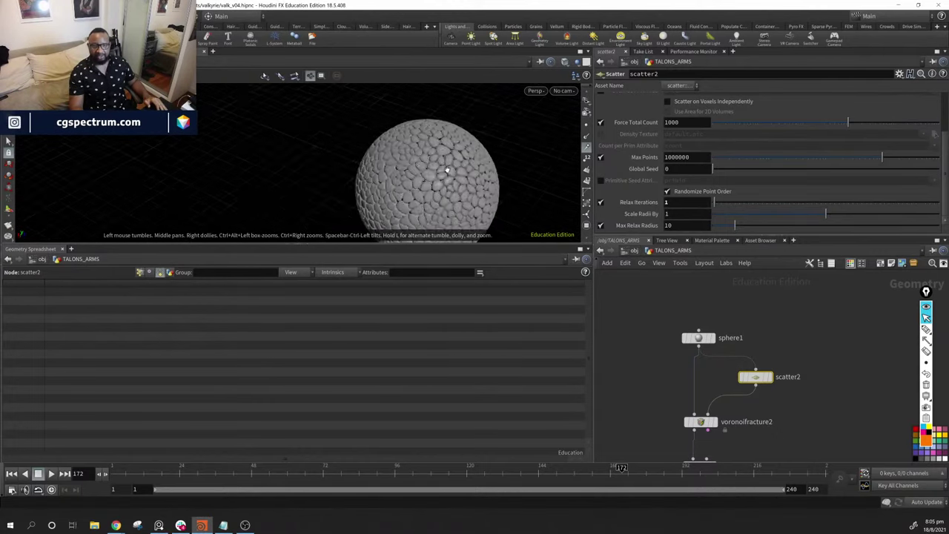
left_click_drag(445, 148, 381, 138, "alt")
left_click_drag(412, 173, 406, 165, "alt")
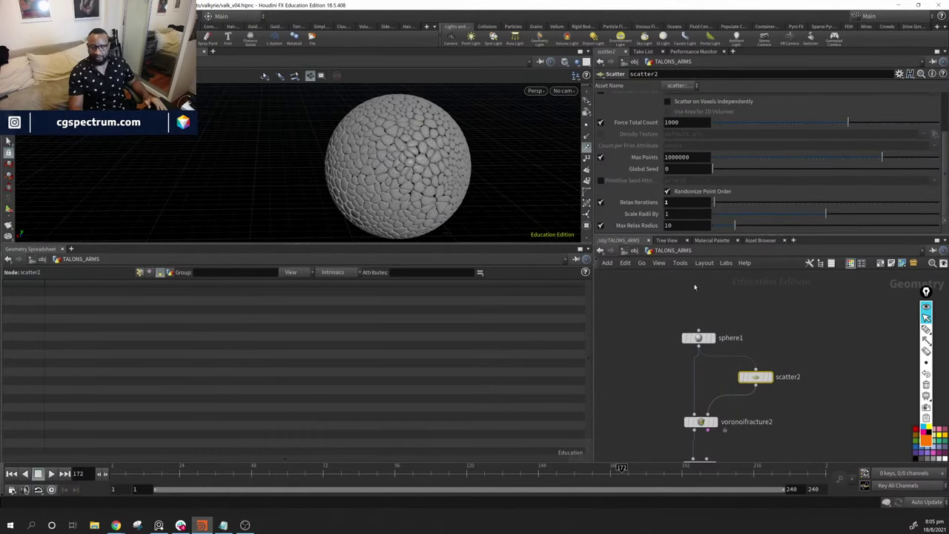
Move the sphere1 node up and left in the network
left_click_drag(698, 339, 696, 308)
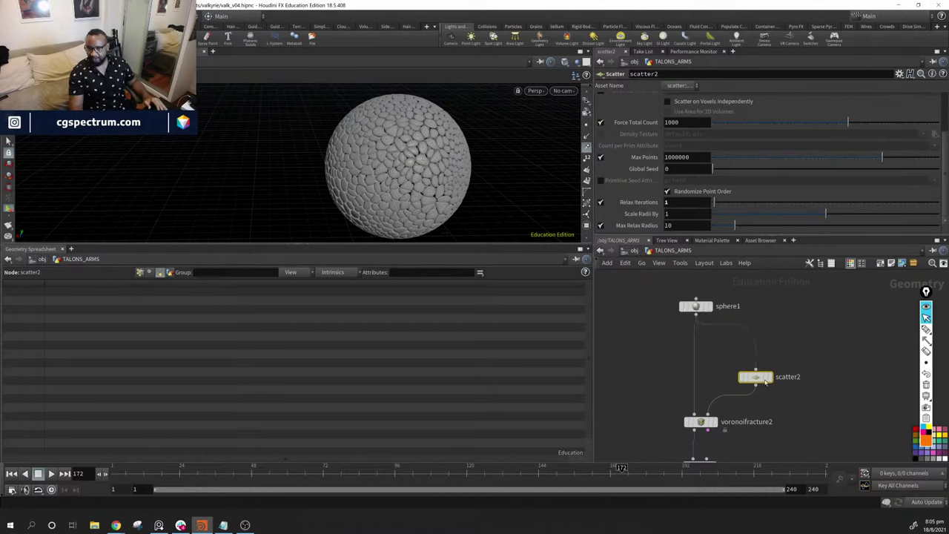
scroll(694, 353, "down", 2)
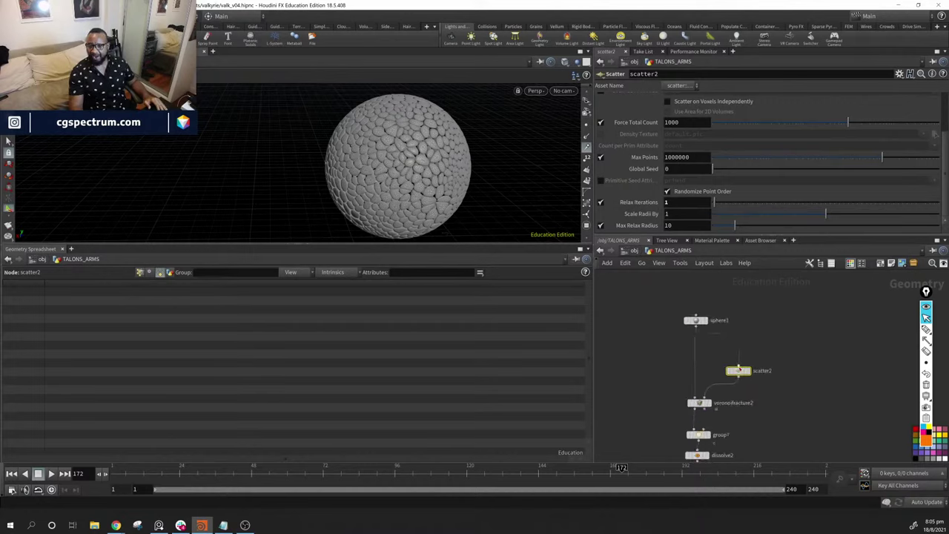
scroll(683, 170, "up", 3)
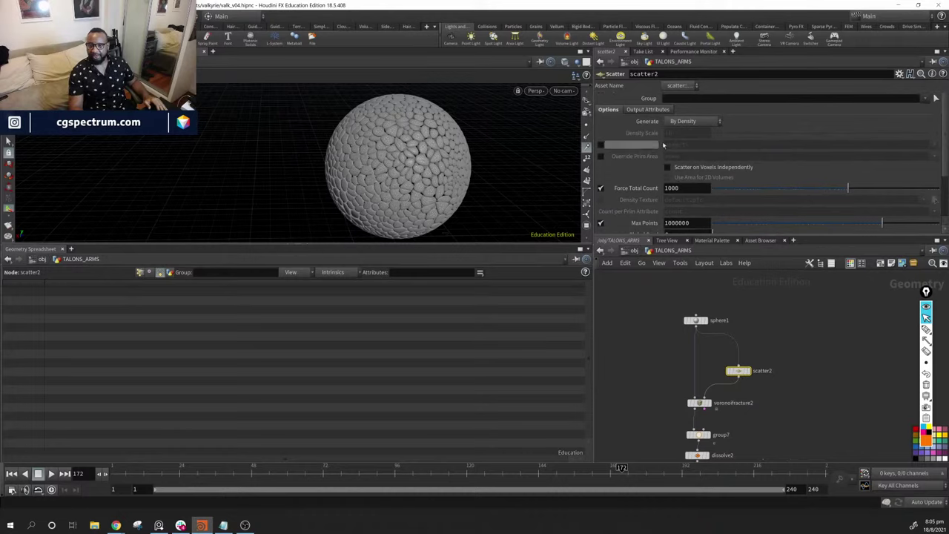
scroll(775, 348, "up", 5)
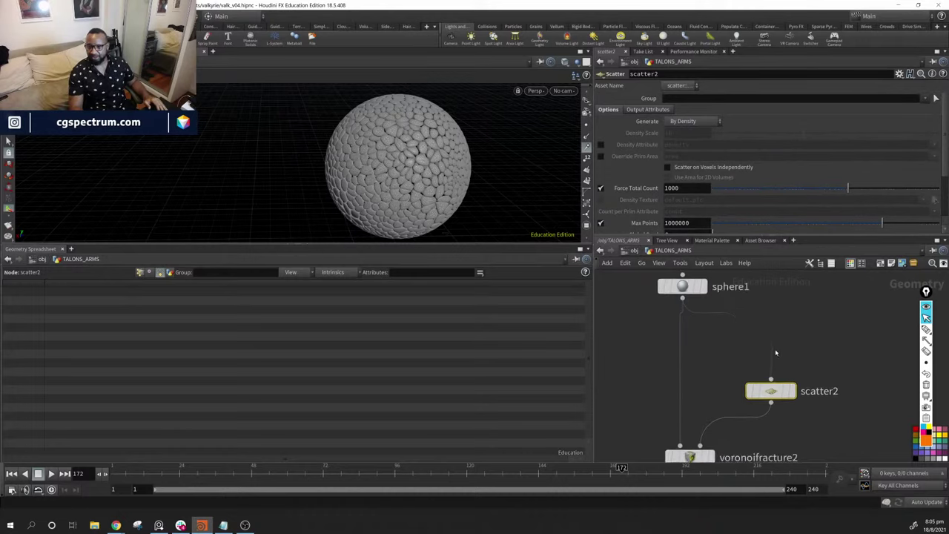
Add an Attribute Paint node after sphere1 and display its output
key("Tab")
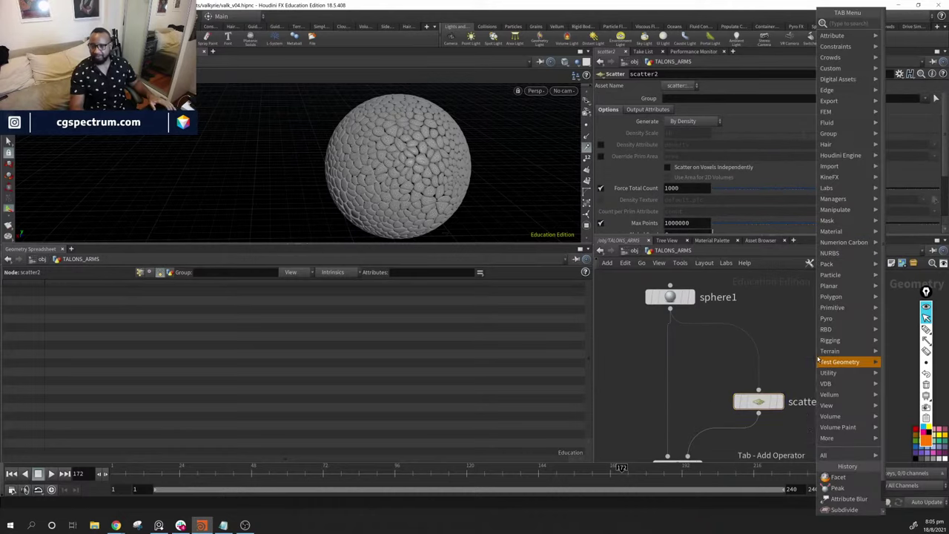
mouse_move(819, 362)
type("ap")
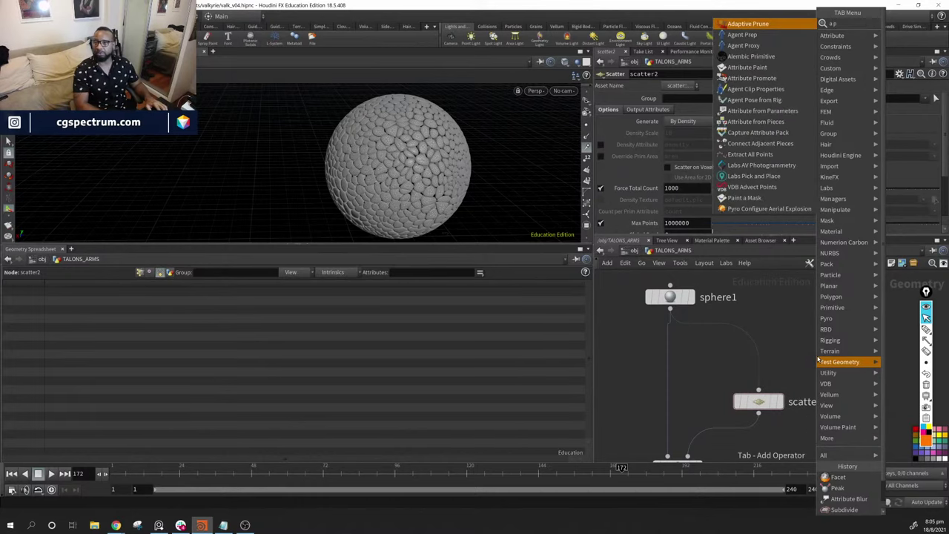
key("Down")
key("Down")
key("Down")
key("Down")
key("Return")
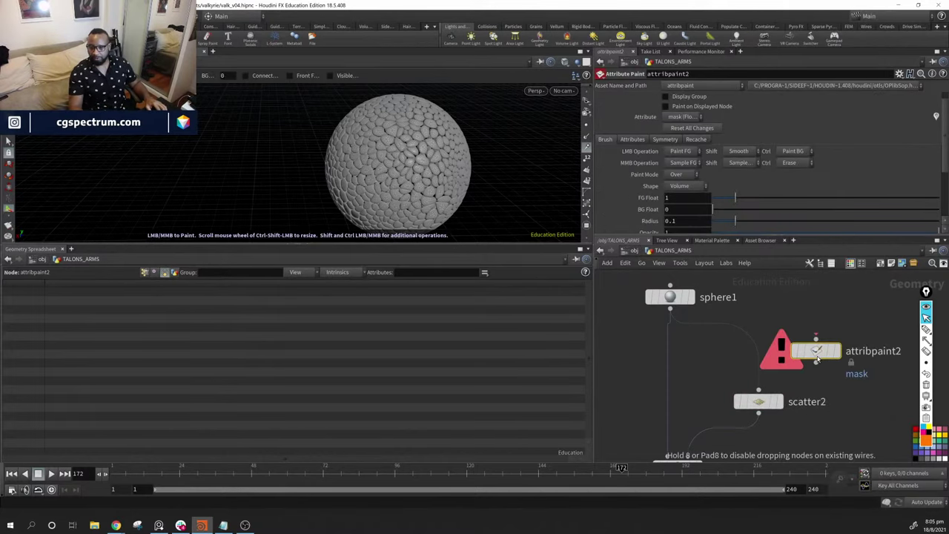
left_click(839, 346)
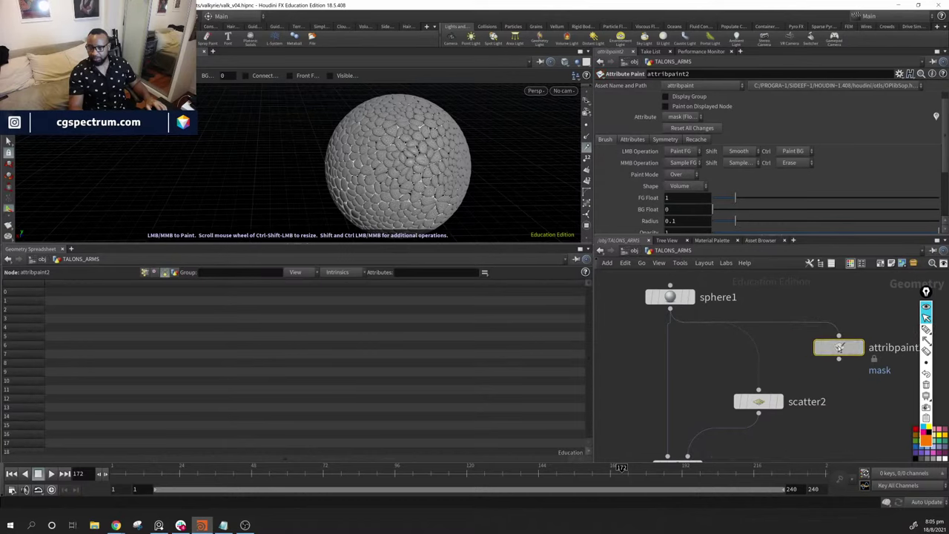
left_click(858, 348)
mouse_move(530, 184)
left_mouse_down()
mouse_move(474, 150)
mouse_move(496, 174)
mouse_move(464, 187)
left_mouse_up()
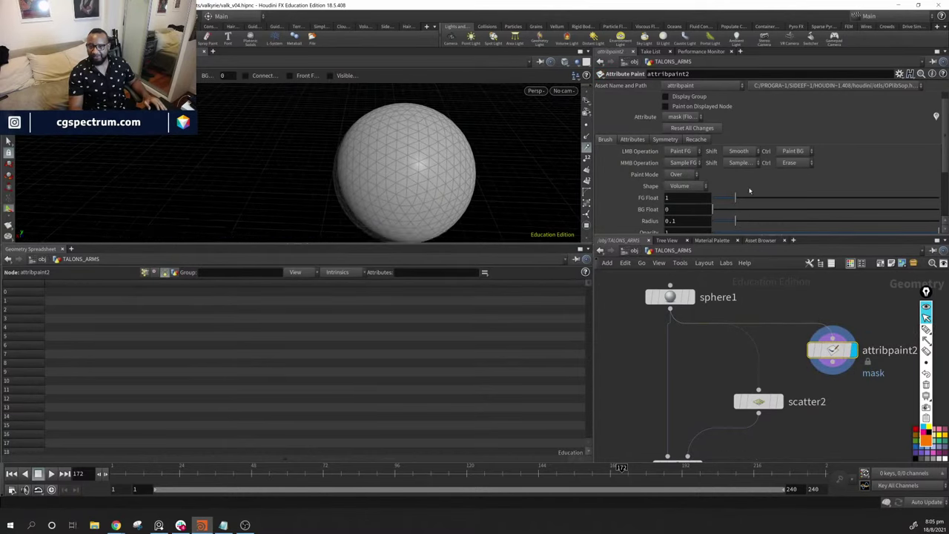
Set the foreground paint value to 0.5, switch the brush to Fill, then undo a flood
left_click(690, 198)
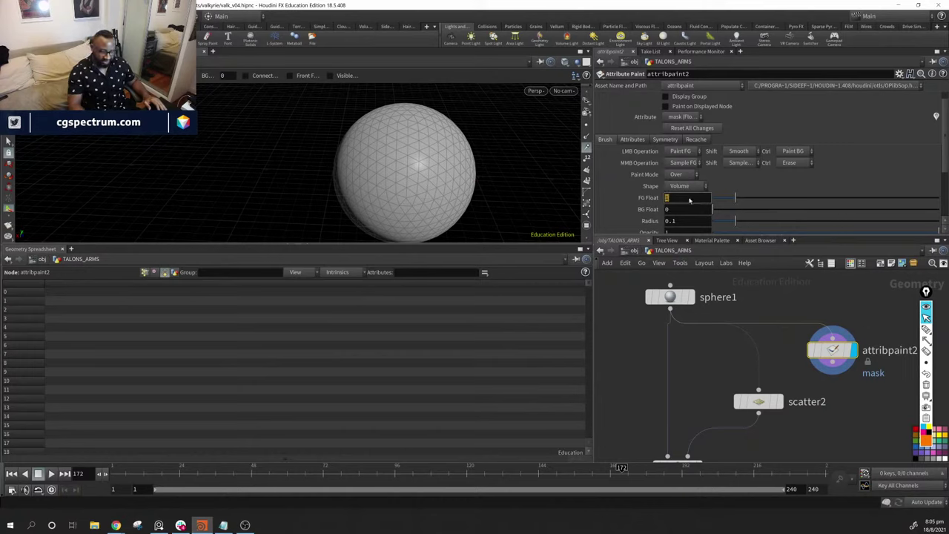
type(".5")
key("Return")
right_click(399, 158)
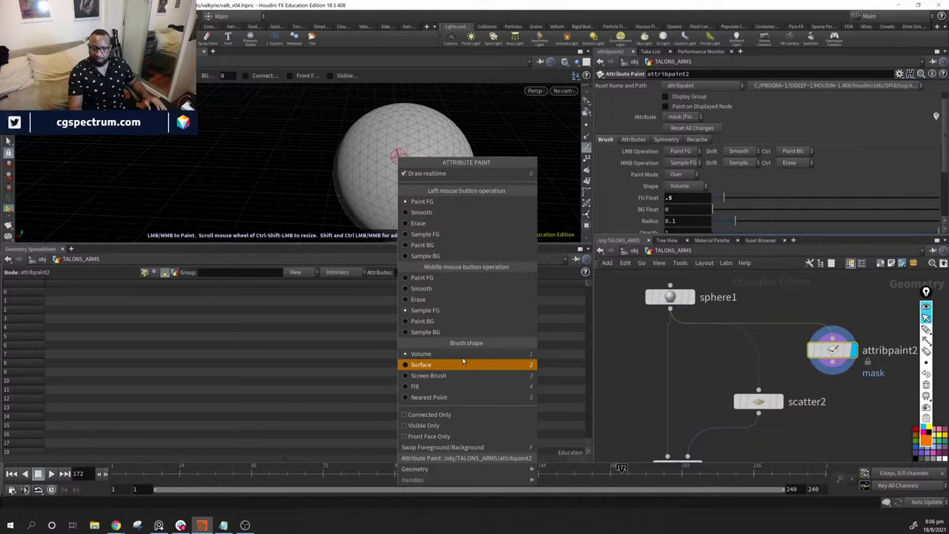
left_click(464, 386)
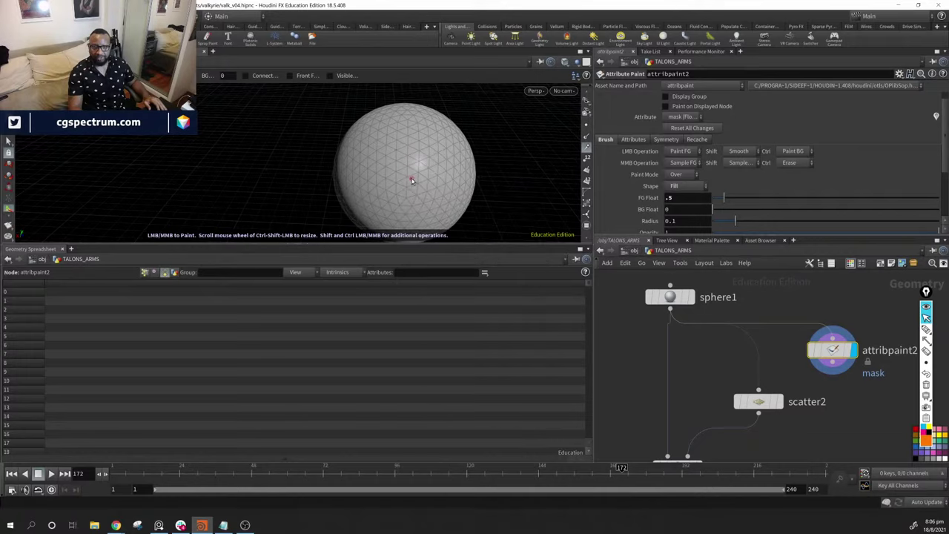
left_click(412, 181)
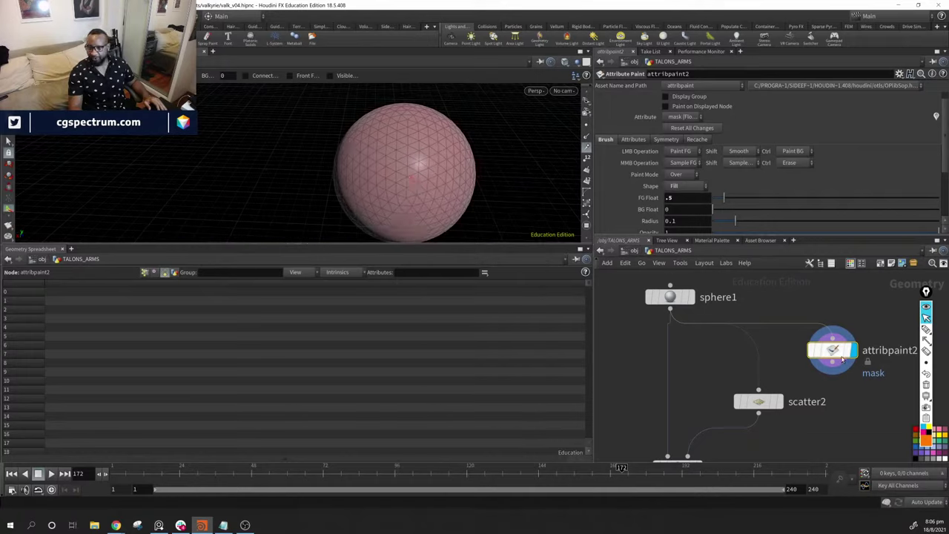
key("ctrl+z")
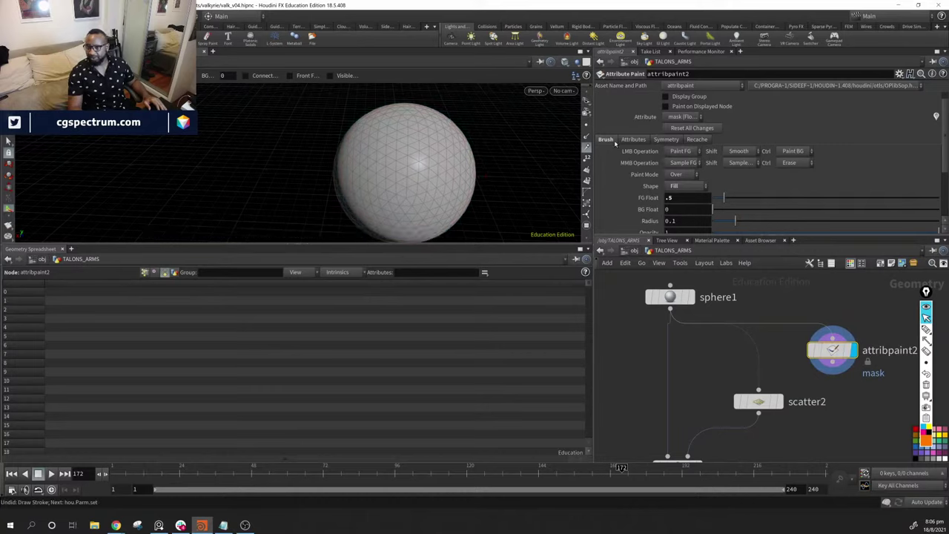
Confirm the painted attribute is 'mask' and flood-fill the sphere with it
left_click(631, 139)
double_click(732, 164)
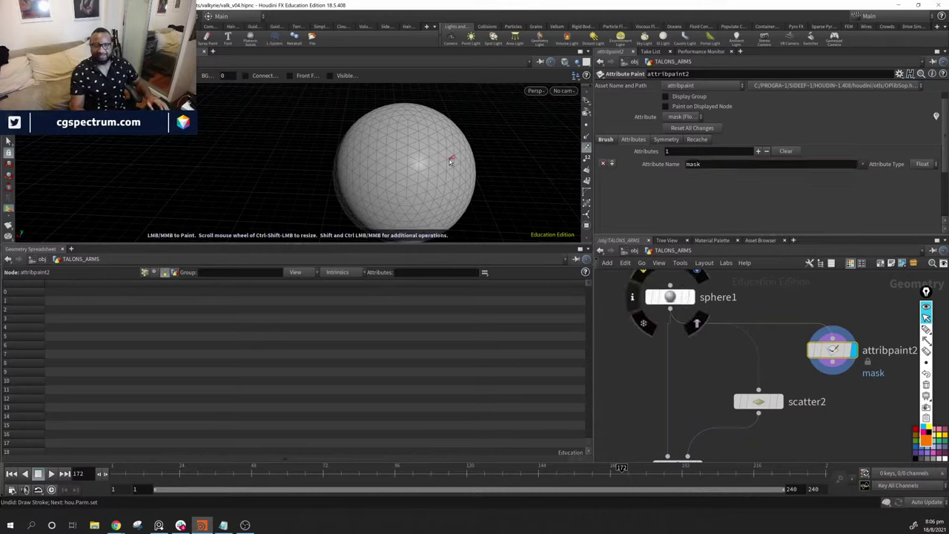
mouse_move(451, 161)
left_mouse_down("alt")
mouse_move(422, 170)
mouse_move(475, 156)
left_mouse_up("alt")
left_click(605, 140)
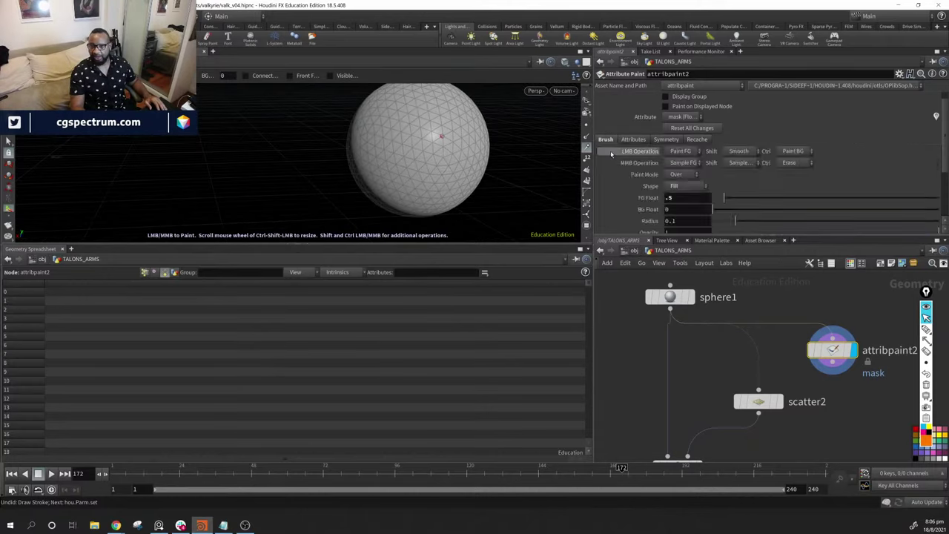
left_click(428, 155)
mouse_move(428, 155)
left_mouse_down("alt")
mouse_move(407, 187)
mouse_move(448, 153)
mouse_move(393, 132)
mouse_move(381, 156)
mouse_move(401, 167)
left_mouse_up("alt")
scroll(408, 189, "up", 2)
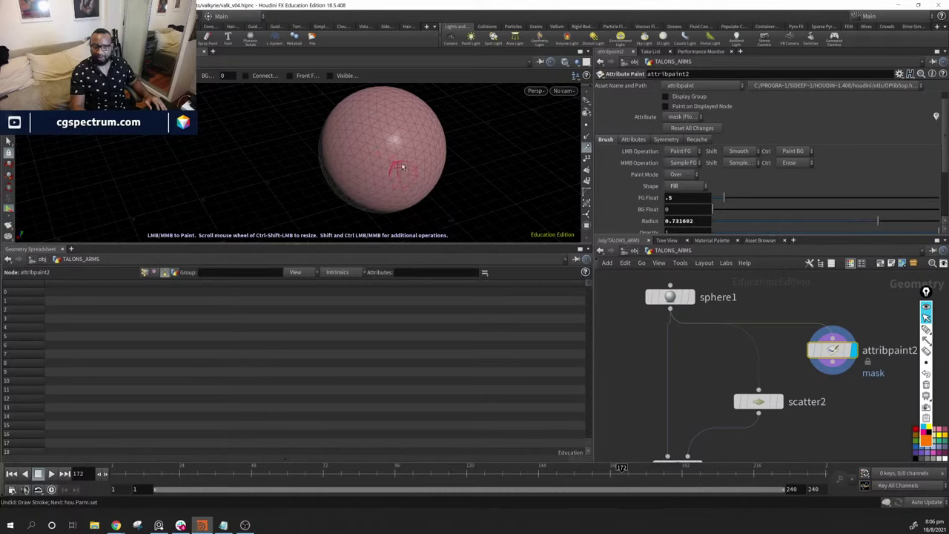
Raise the foreground paint value to 1
left_click(686, 198)
type("1")
key("Return")
scroll(685, 198, "down", 2)
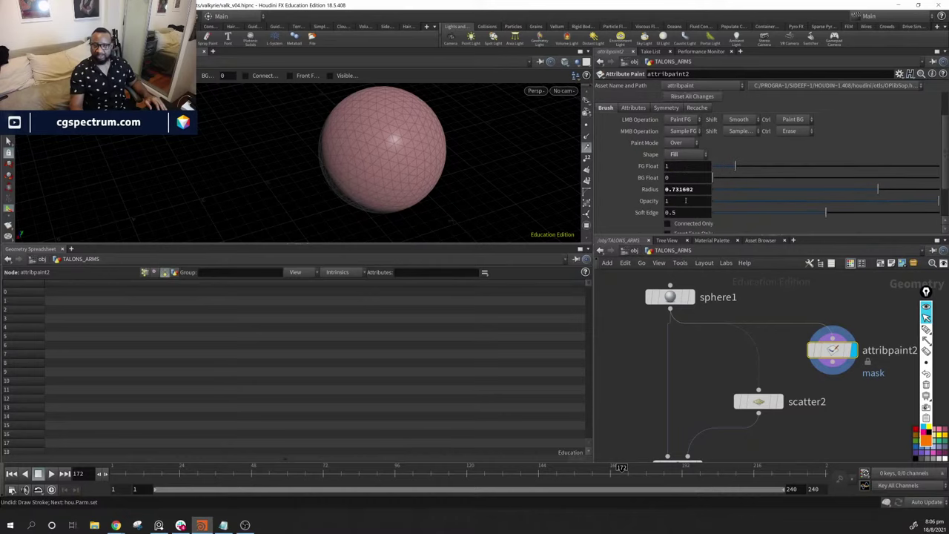
right_click(384, 145)
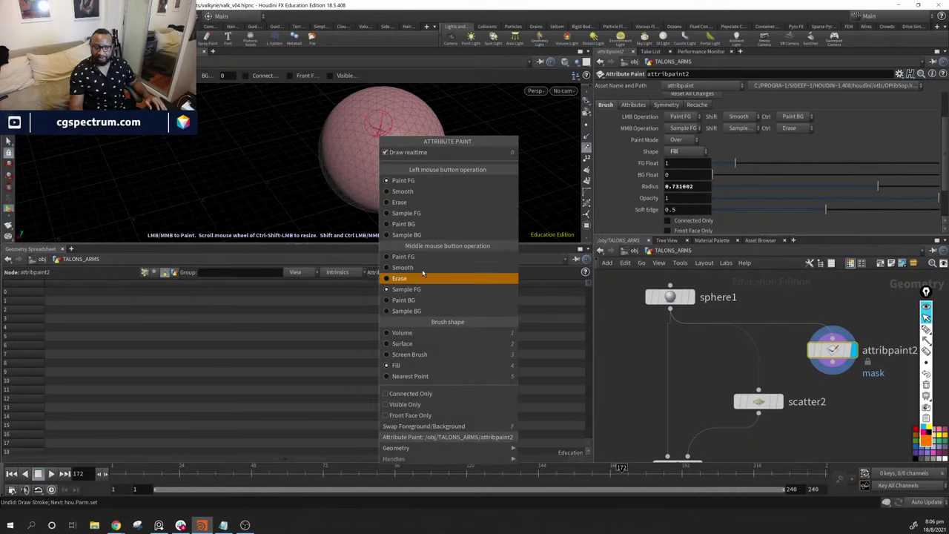
With a Volume brush, paint red mask patches across the sphere
left_click(438, 331)
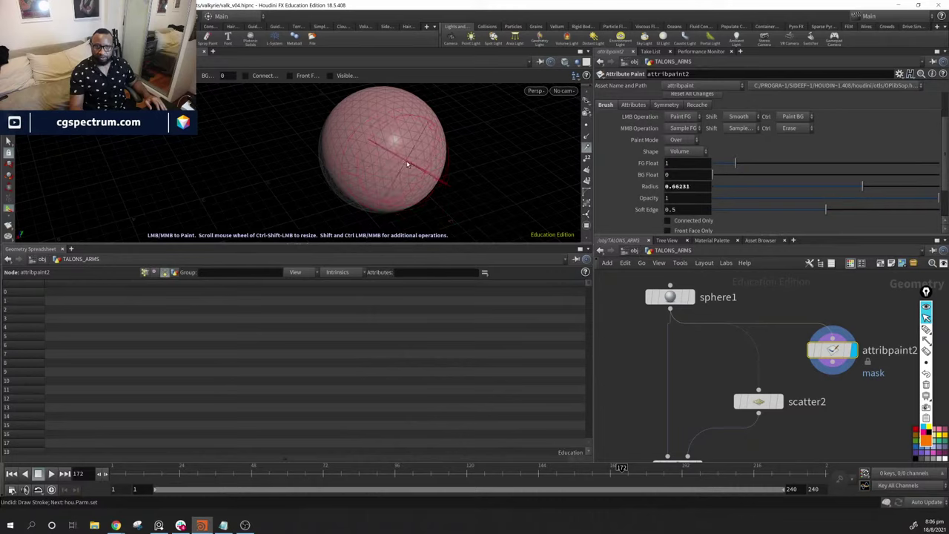
scroll(420, 159, "down", 4)
key("Return")
mouse_move(419, 159)
left_mouse_down()
mouse_move(386, 180)
mouse_move(481, 149)
mouse_move(475, 178)
mouse_move(519, 195)
mouse_move(435, 190)
mouse_move(423, 174)
mouse_move(498, 173)
mouse_move(435, 187)
mouse_move(512, 163)
mouse_move(355, 163)
mouse_move(423, 201)
mouse_move(269, 164)
mouse_move(413, 153)
mouse_move(662, 173)
left_mouse_up()
key("Escape")
key("Return")
key("Escape")
key("Return")
key("Escape")
key("Return")
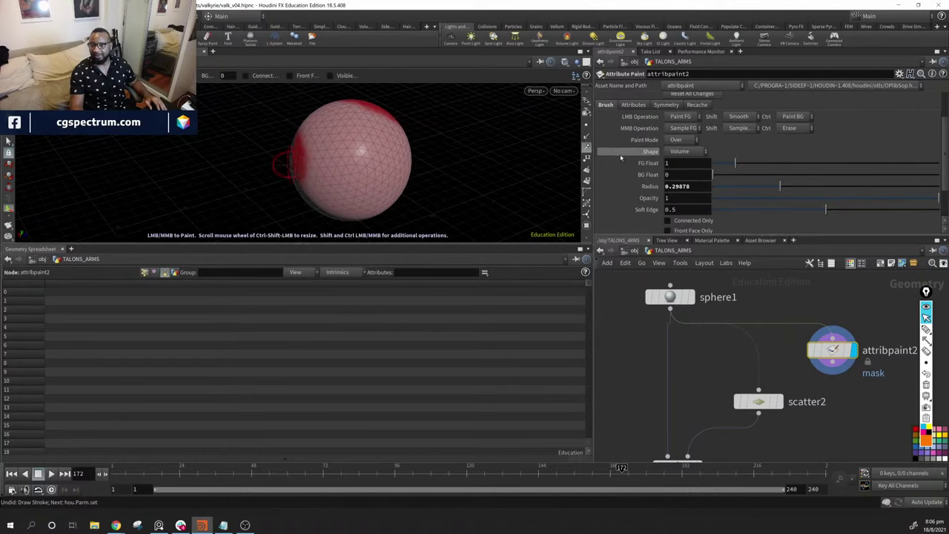
key("Escape")
mouse_move(423, 197)
left_mouse_down()
mouse_move(360, 219)
mouse_move(418, 138)
left_mouse_up()
key("Return")
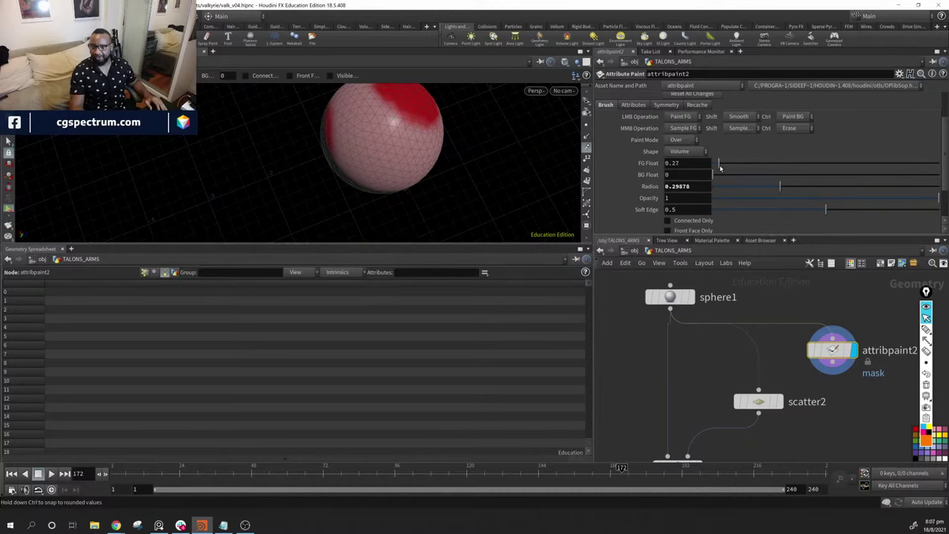
Lower the foreground paint value to 0.11 and brush a lighter mask patch
left_click_drag(720, 169, 716, 168)
mouse_move(382, 156)
left_mouse_down()
mouse_move(401, 120)
mouse_move(373, 126)
mouse_move(396, 126)
mouse_move(393, 173)
left_mouse_up()
key("Escape")
mouse_move(454, 127)
left_mouse_down()
mouse_move(490, 174)
mouse_move(404, 159)
mouse_move(454, 113)
mouse_move(401, 157)
mouse_move(358, 162)
mouse_move(309, 112)
mouse_move(427, 173)
mouse_move(334, 214)
mouse_move(467, 142)
mouse_move(404, 181)
mouse_move(368, 183)
mouse_move(367, 207)
mouse_move(409, 187)
mouse_move(356, 191)
left_mouse_up()
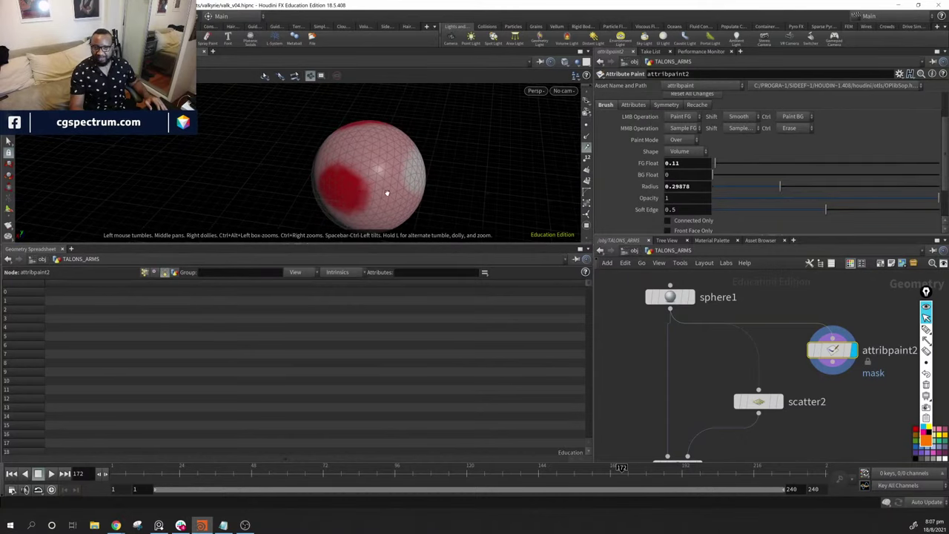
On scatter2, enable Density Attribute and set it to 'mask'
middle_click_drag(846, 371, 790, 350)
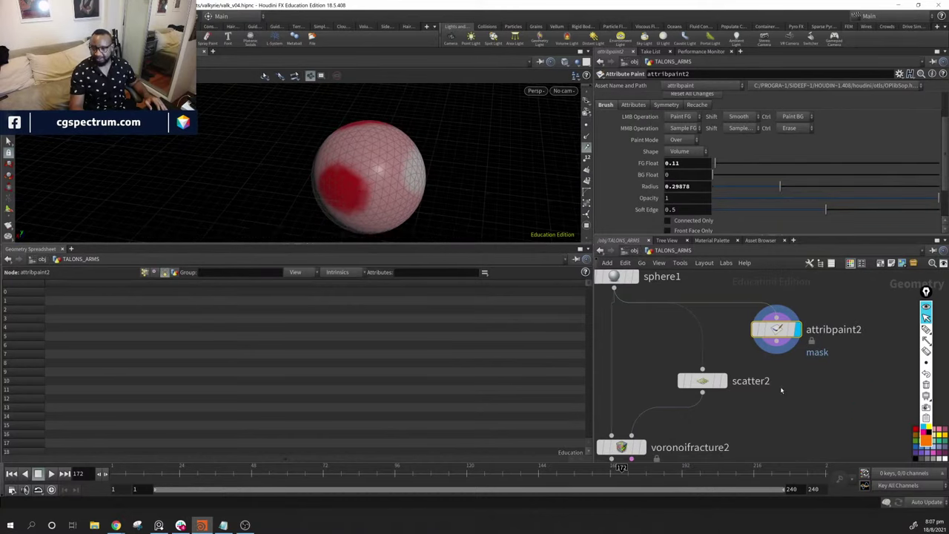
left_click(790, 347)
left_click(702, 381)
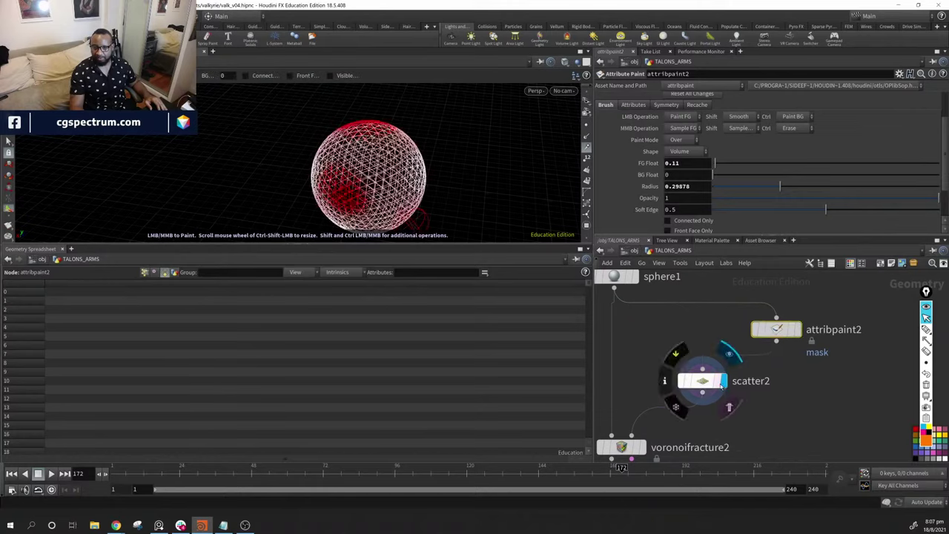
middle_click_drag(383, 181, 433, 144)
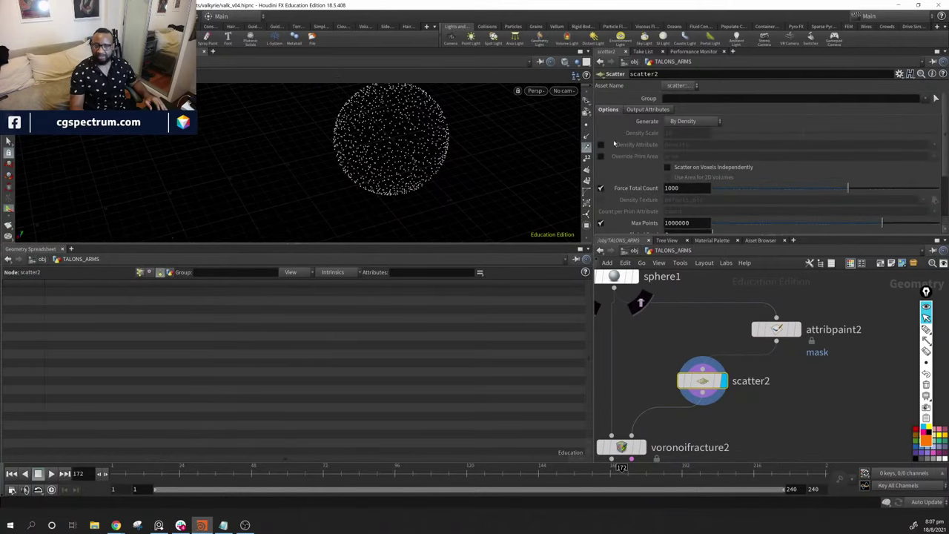
left_click(601, 145)
left_click(703, 146)
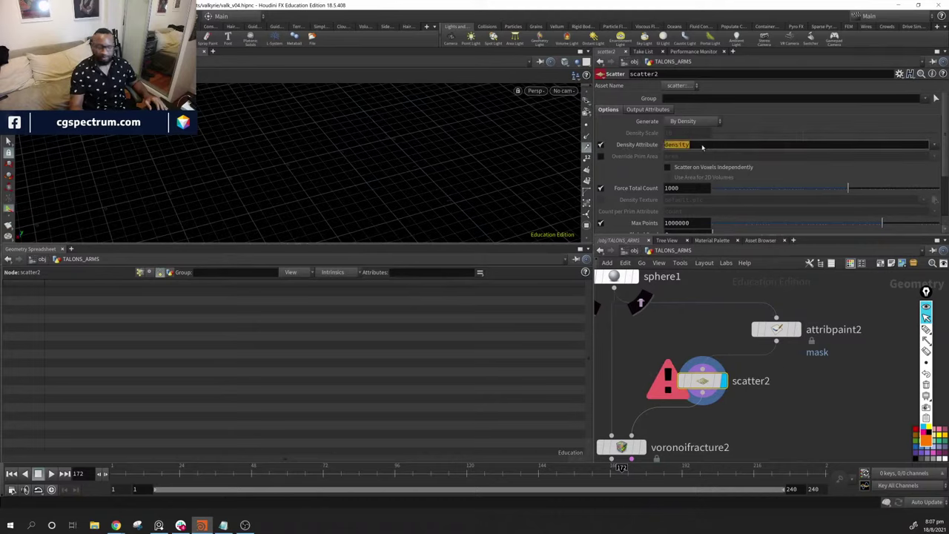
type("mask")
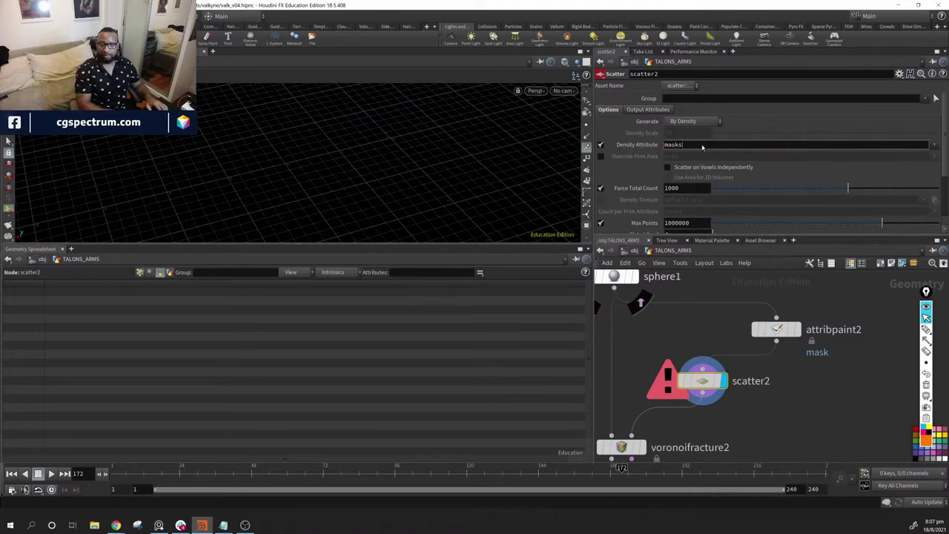
key("Return")
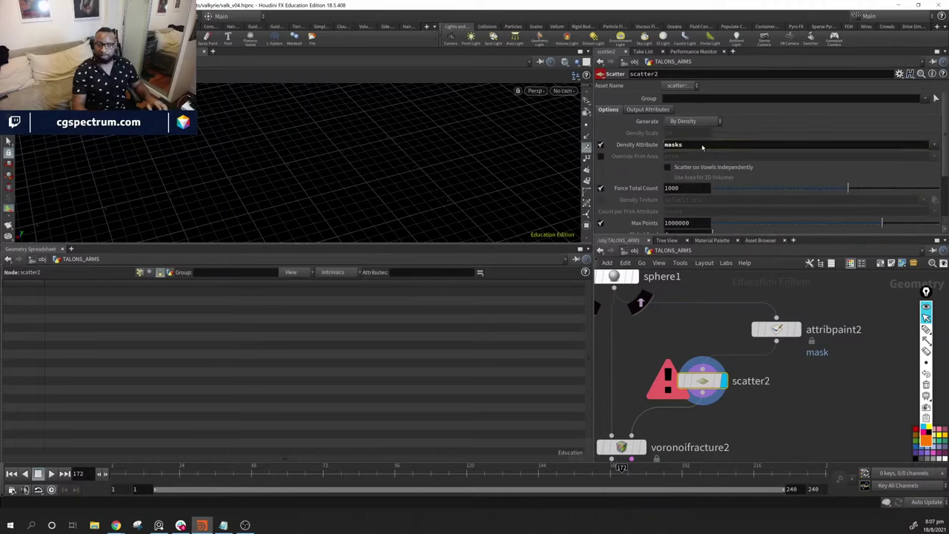
left_click(702, 147)
key("Return")
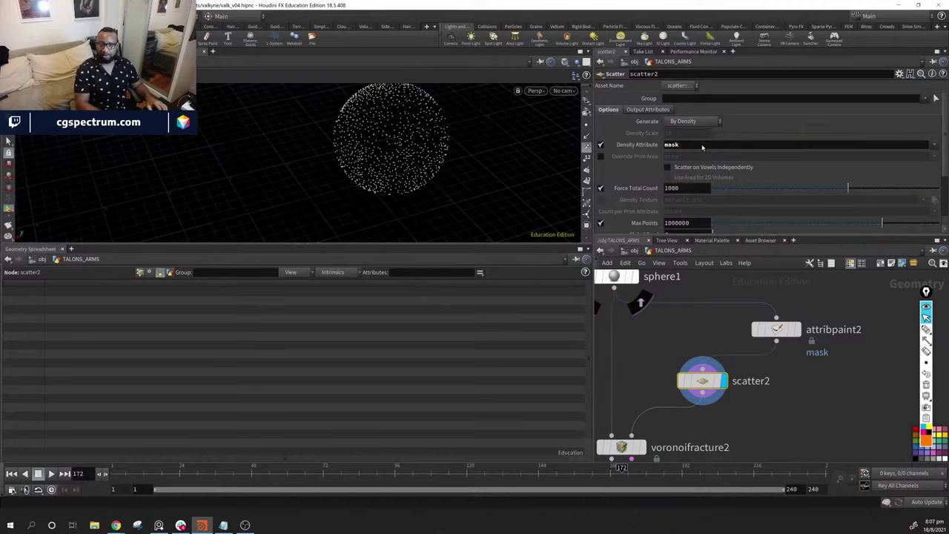
Display voronoifracture2's fractured sphere
key("space")
left_click_drag(415, 163, 445, 163)
middle_click_drag(636, 449, 690, 379)
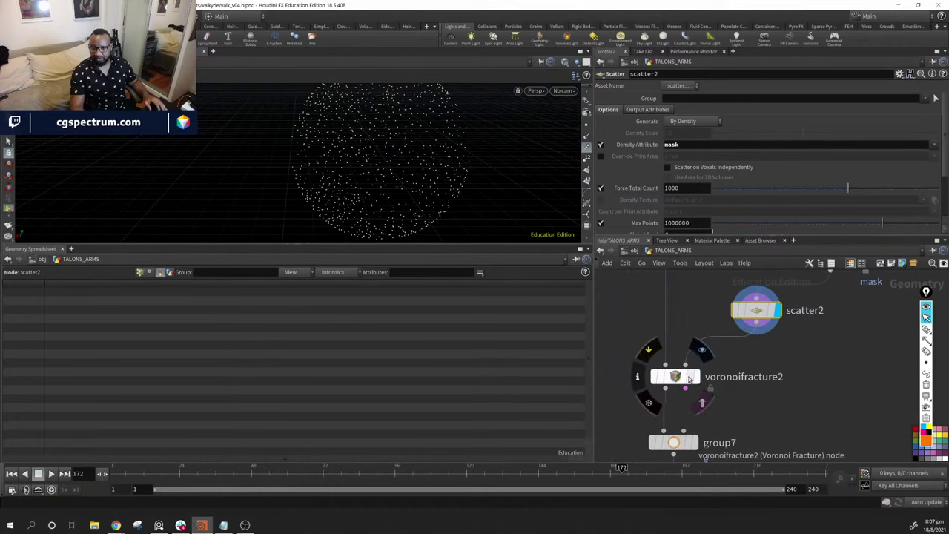
left_click(700, 379)
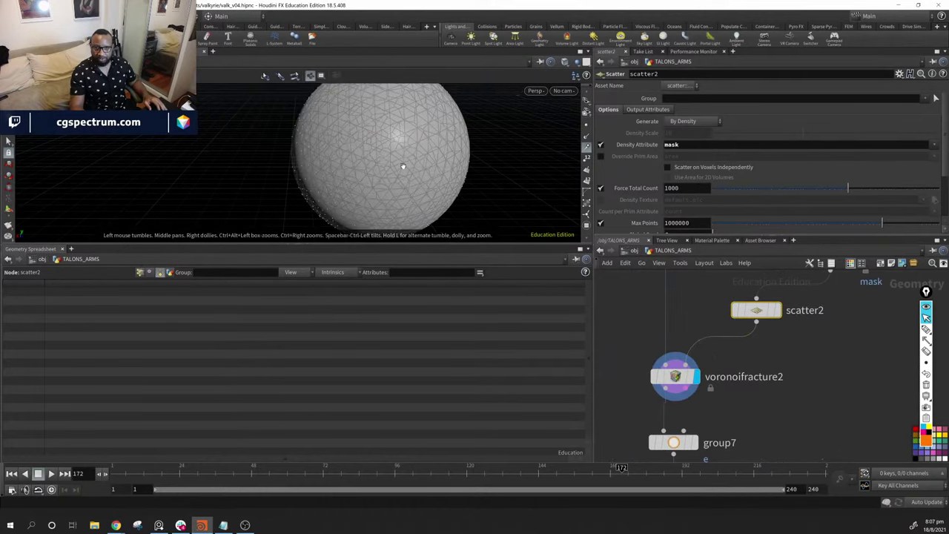
Display the puffy pebble-scale result from peak3
mouse_move(402, 166)
left_mouse_down()
mouse_move(500, 163)
mouse_move(416, 159)
left_mouse_up()
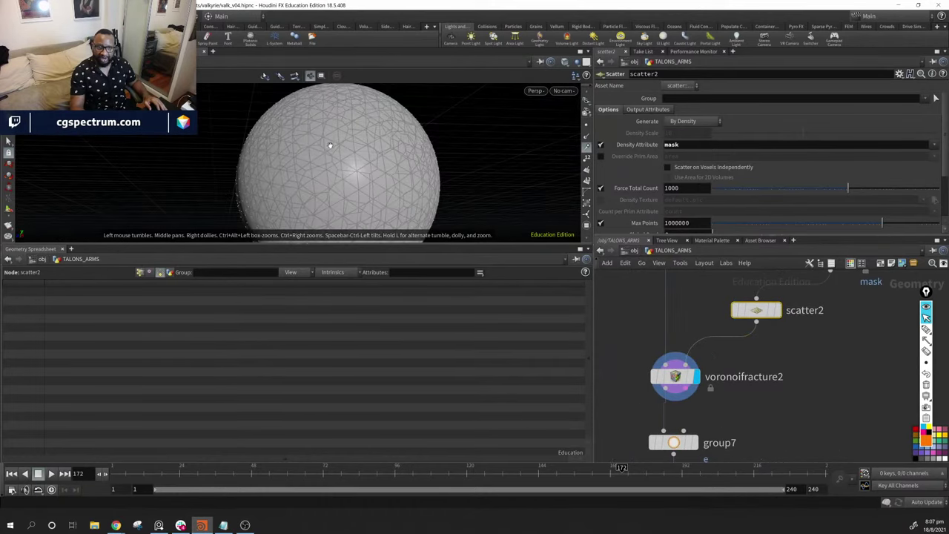
left_click_drag(330, 145, 376, 130)
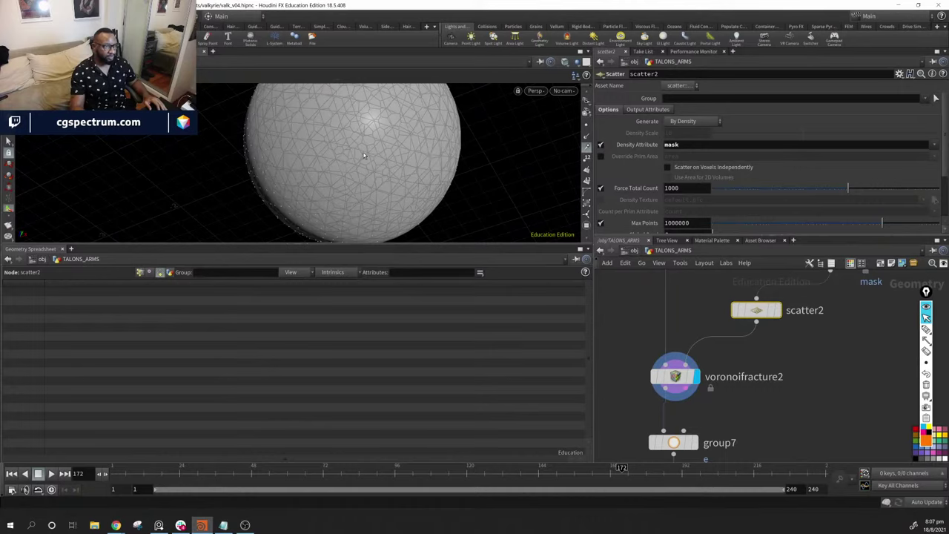
middle_click_drag(889, 463, 764, 348)
scroll(764, 347, "down", 3)
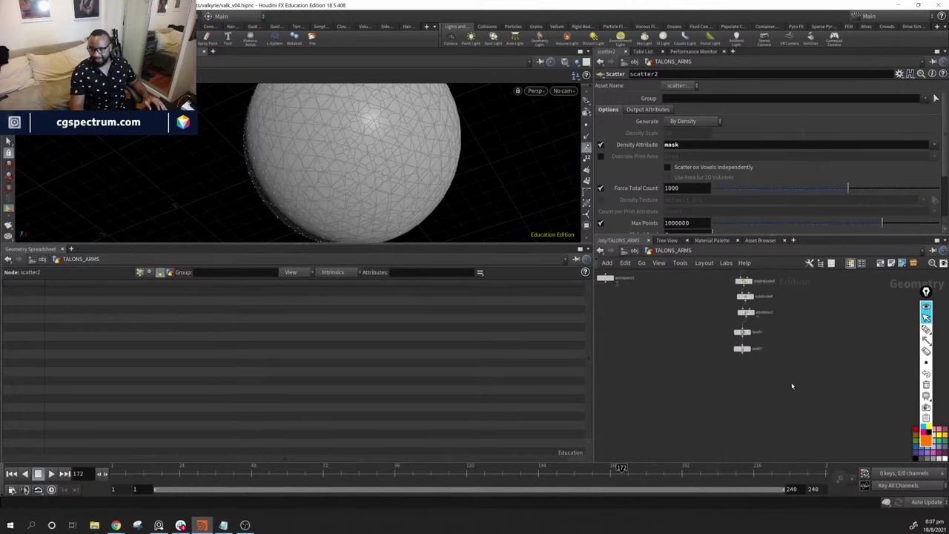
left_click(731, 334)
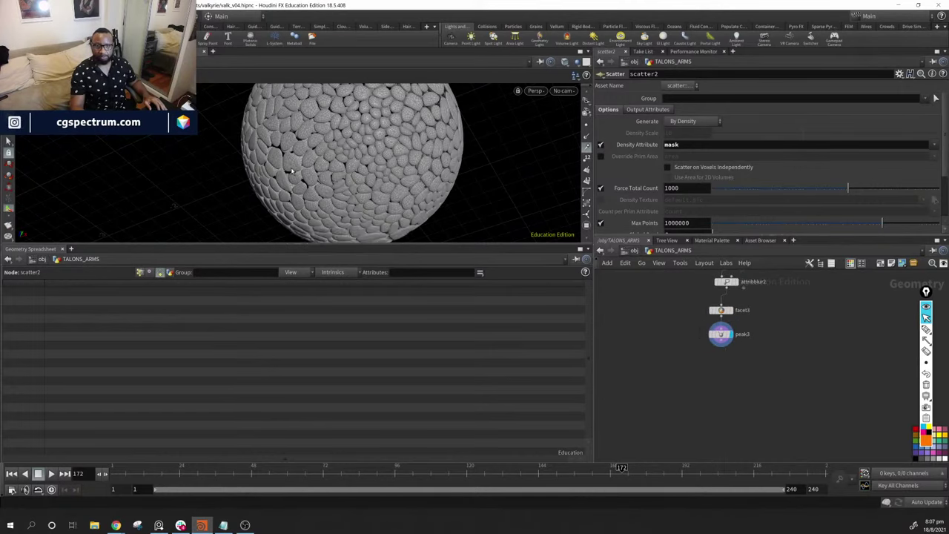
mouse_move(359, 162)
left_mouse_down()
mouse_move(417, 136)
mouse_move(388, 154)
mouse_move(404, 144)
mouse_move(438, 200)
mouse_move(365, 162)
left_mouse_up()
Reduce scatter2's total point count to 600 for larger cells
key("f")
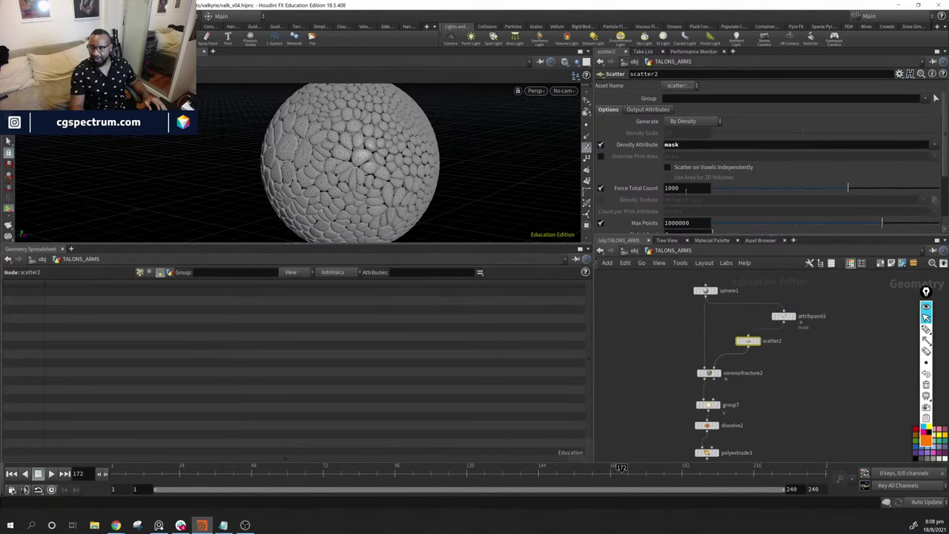
double_click(688, 191)
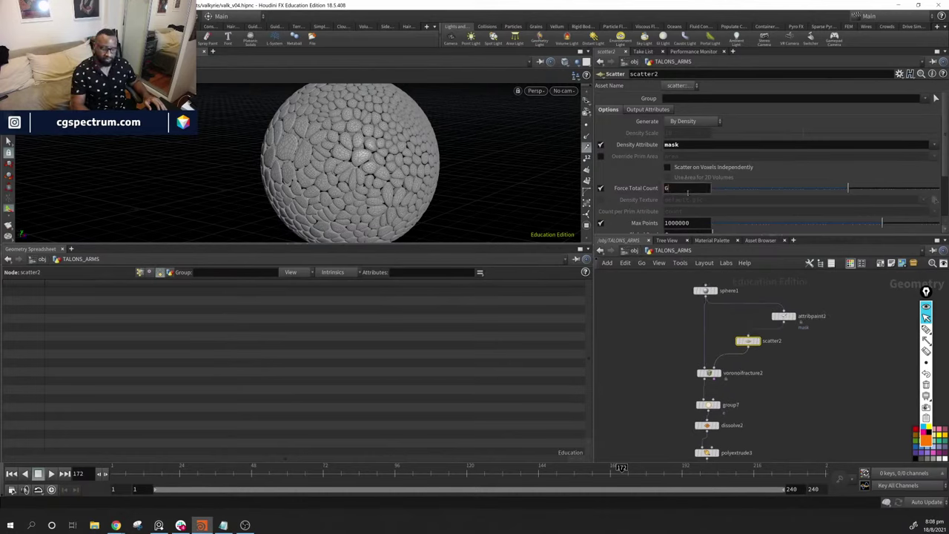
type("600")
key("Return")
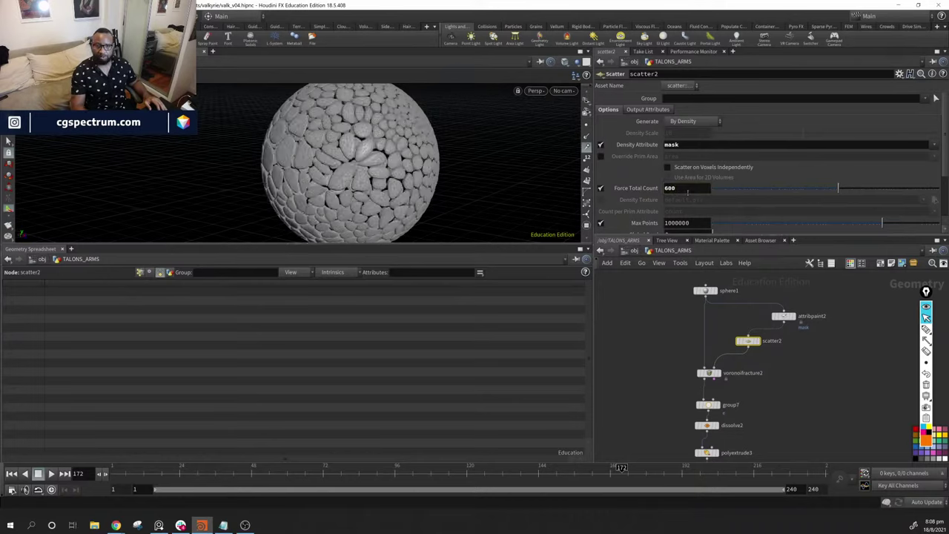
left_click_drag(356, 152, 384, 214)
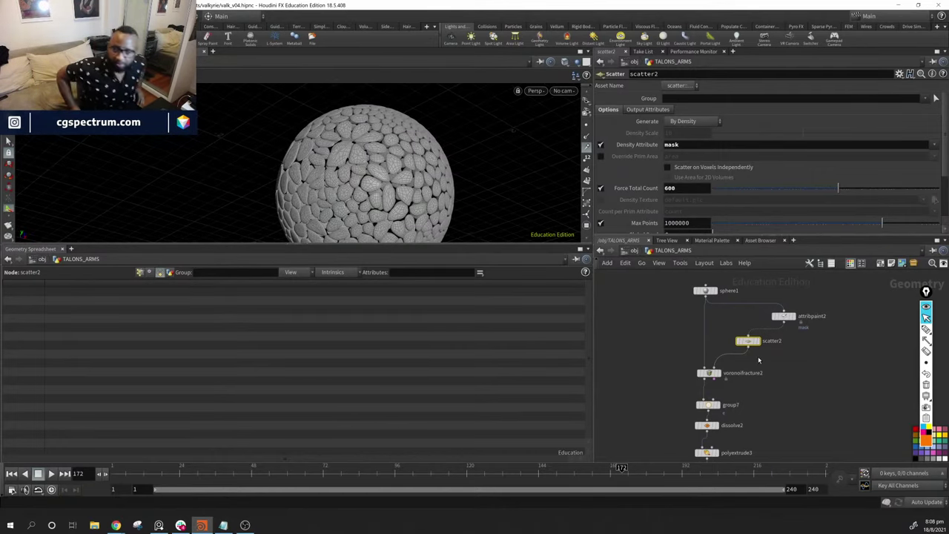
left_click_drag(349, 207, 415, 118)
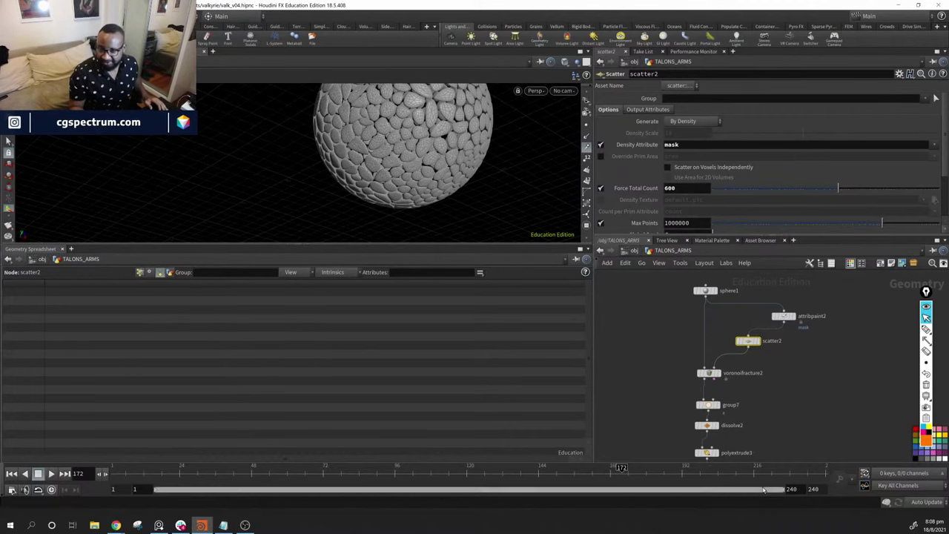
Set peak3's distance to 0.008 with the value ladder and inspect the gaps
scroll(818, 334, "down", 5)
left_click(677, 373)
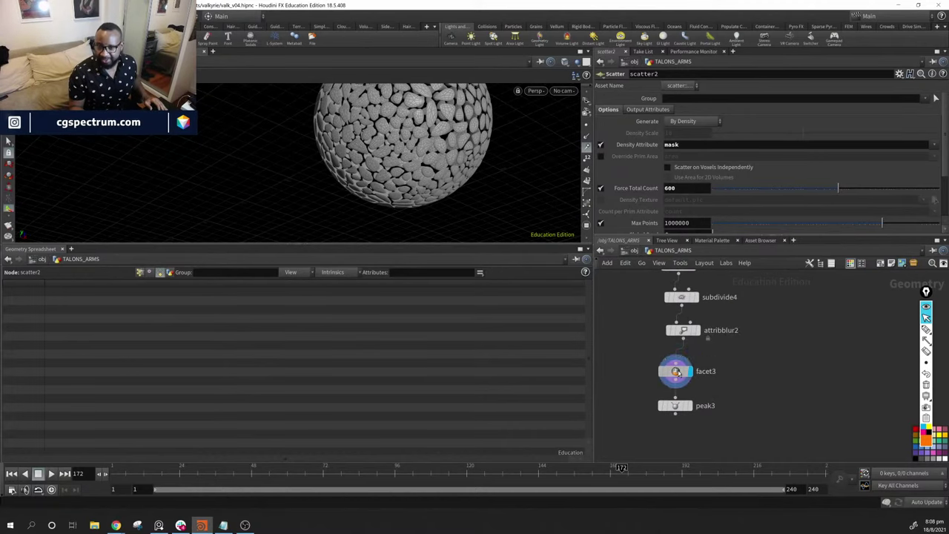
mouse_move(677, 373)
left_mouse_down()
mouse_move(676, 352)
mouse_move(684, 362)
left_mouse_up()
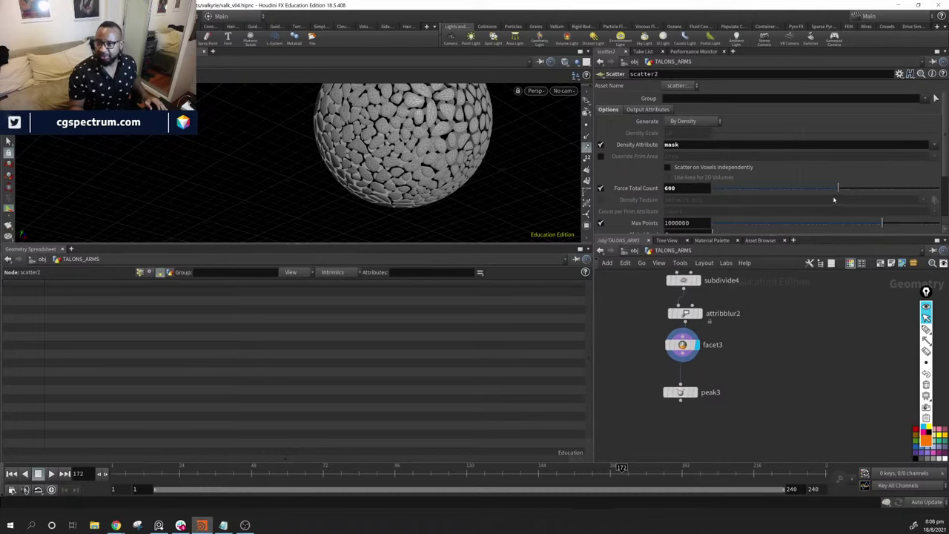
left_click(680, 393)
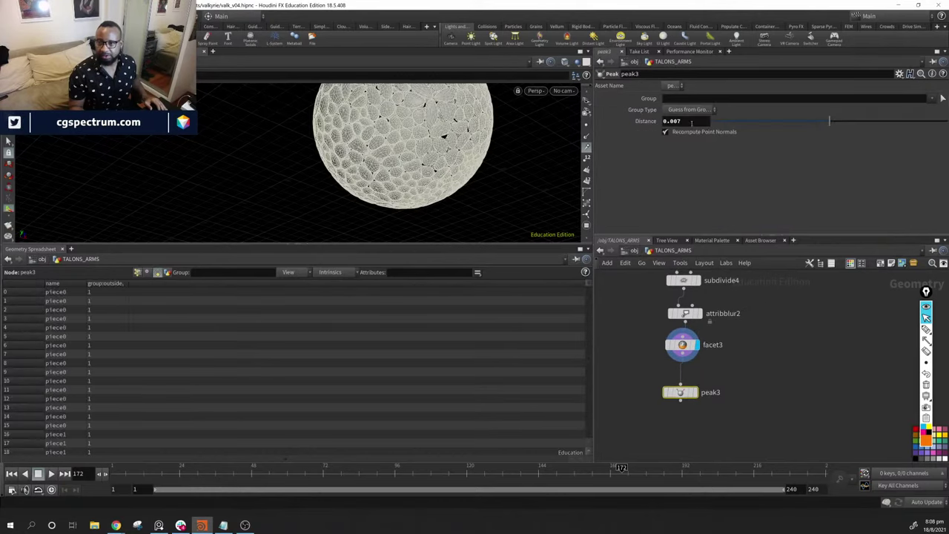
mouse_move(691, 122)
middle_mouse_down()
mouse_move(695, 183)
mouse_move(703, 173)
mouse_move(691, 126)
mouse_move(694, 157)
mouse_move(702, 157)
middle_mouse_up()
middle_click_drag(508, 179, 433, 207)
scroll(433, 206, "up", 10)
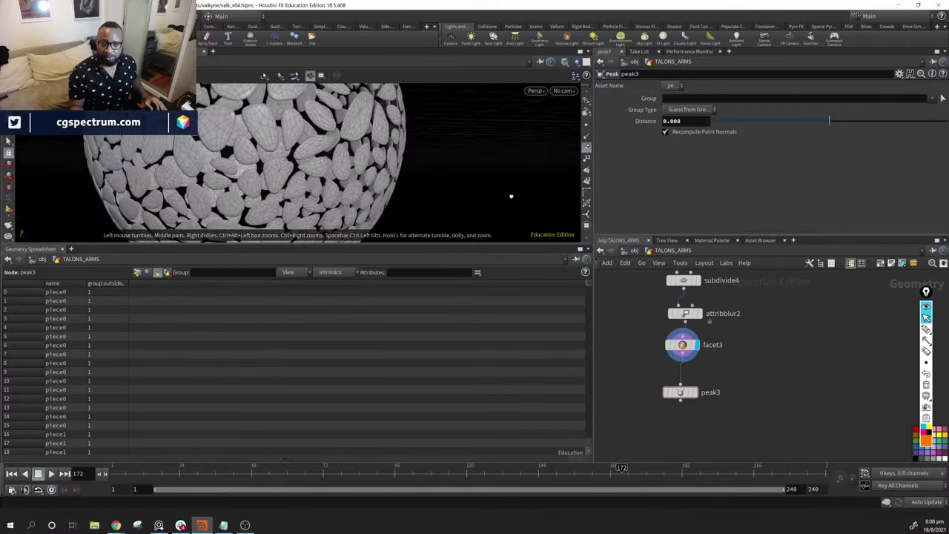
left_click_drag(445, 178, 409, 163)
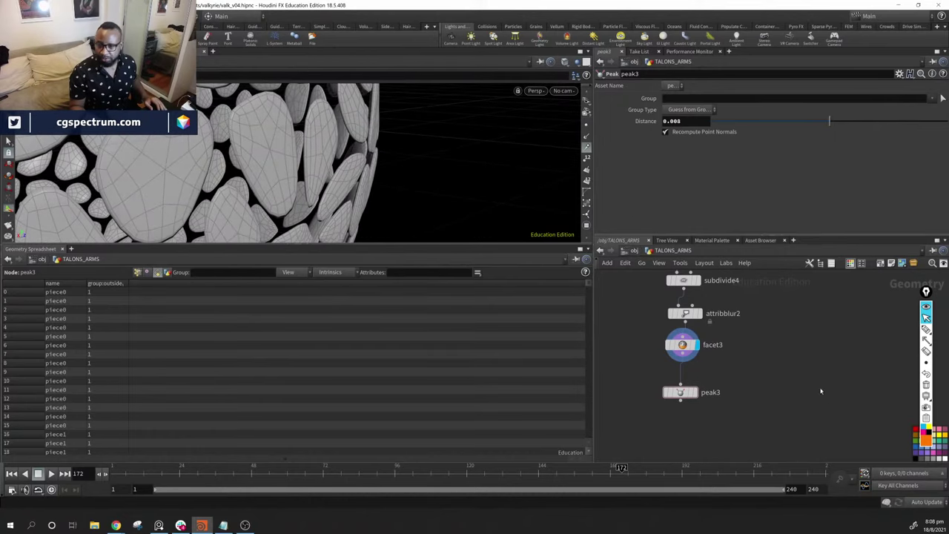
middle_click_drag(778, 315, 779, 384)
left_click(698, 328)
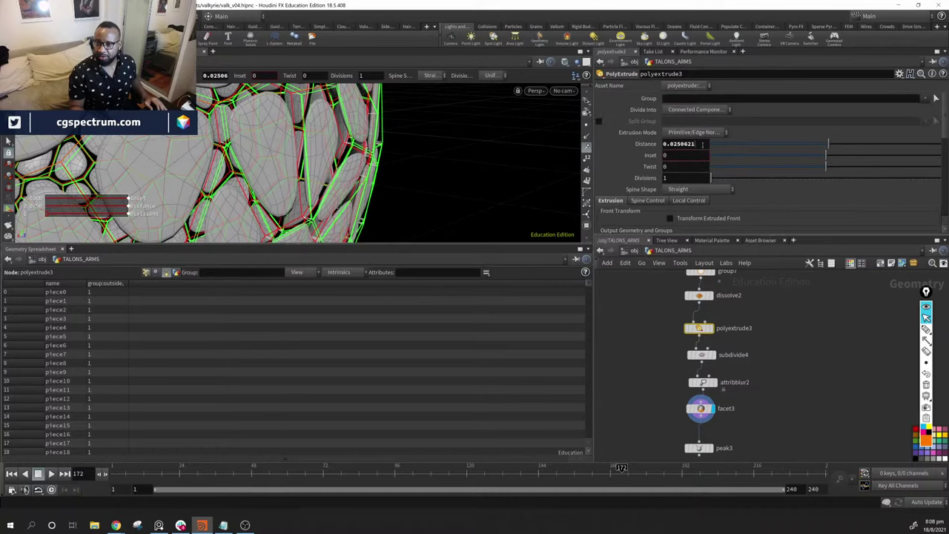
Set polyextrude3's extrusion distance to 0.06 for taller pebbles
double_click(703, 145)
type(".")
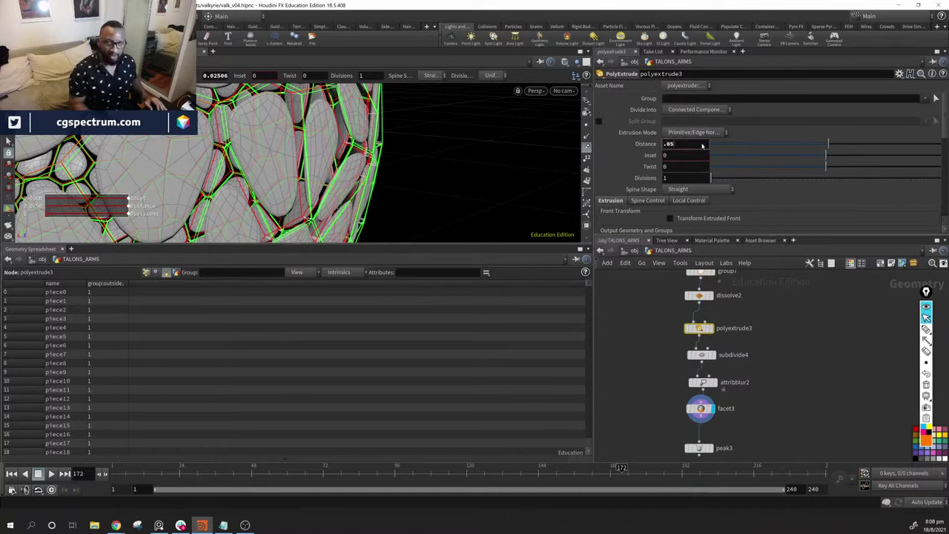
type("05")
key("Return")
double_click(702, 144)
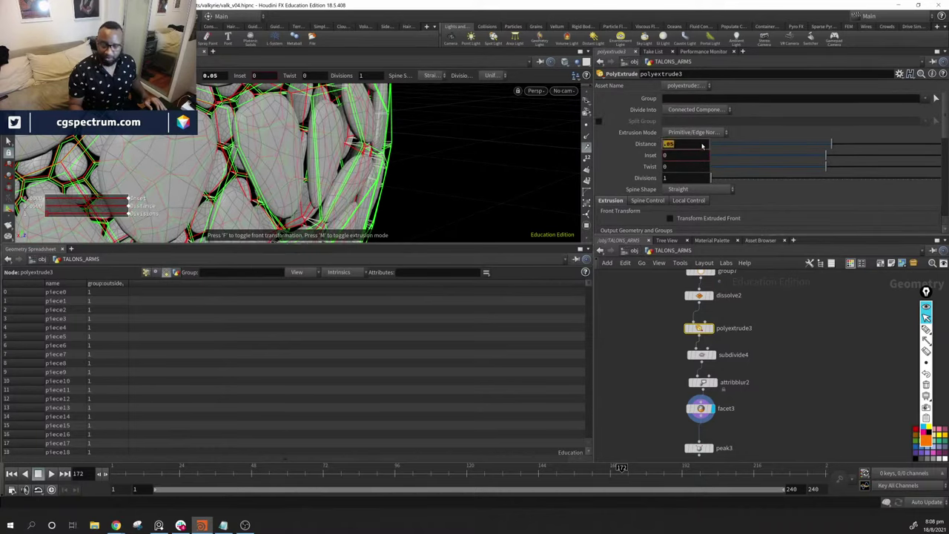
type(".0")
key("Return")
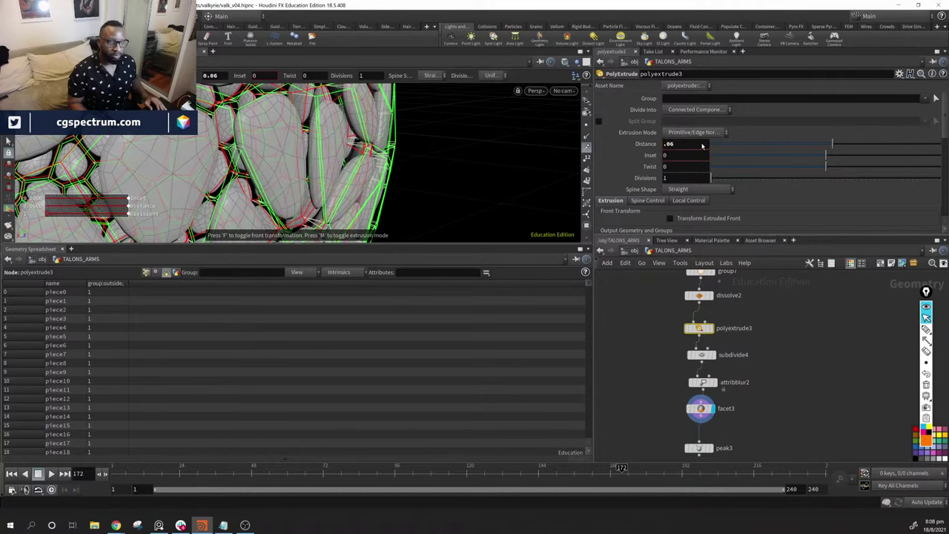
key("Escape")
scroll(403, 178, "down", 5)
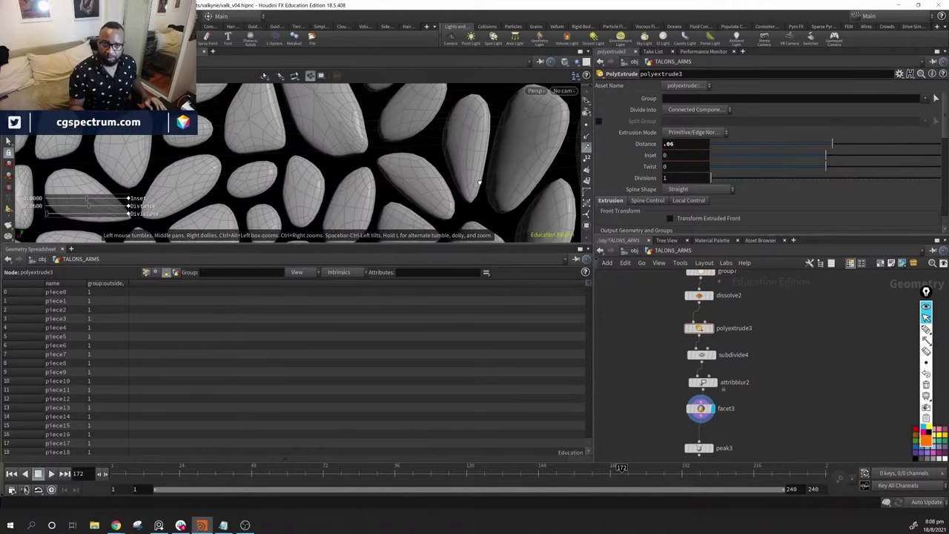
left_click_drag(402, 178, 284, 129)
scroll(284, 128, "down", 5)
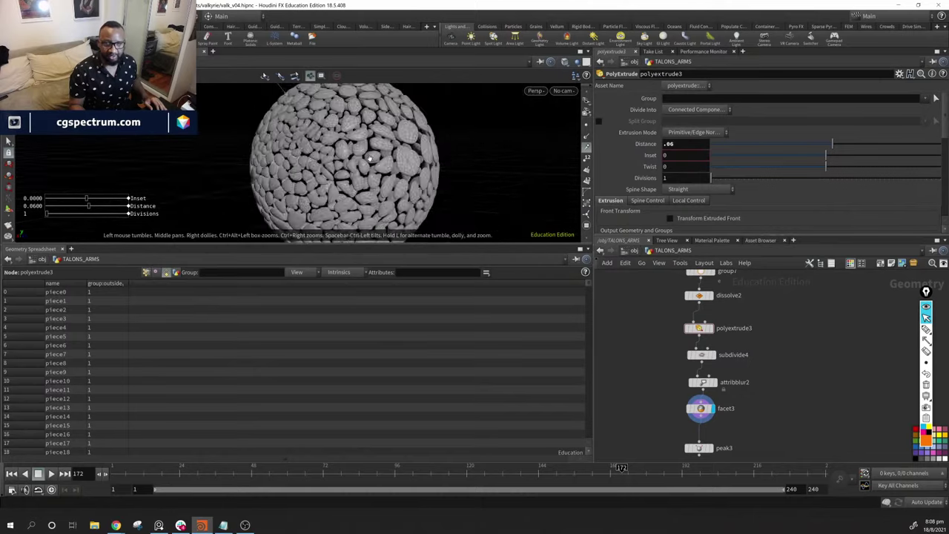
middle_click_drag(343, 218, 200, 165)
left_click_drag(199, 165, 327, 178)
Wire peak3 into a new merge4 node and display the puffier sphere
middle_click_drag(762, 357, 734, 286)
left_click(671, 390)
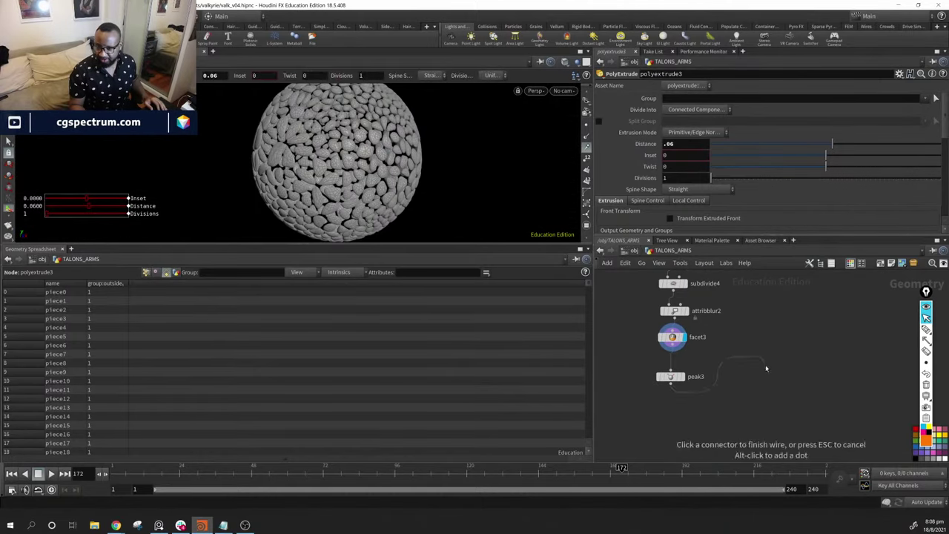
middle_click_drag(672, 391, 741, 415)
middle_click_drag(770, 447, 774, 405)
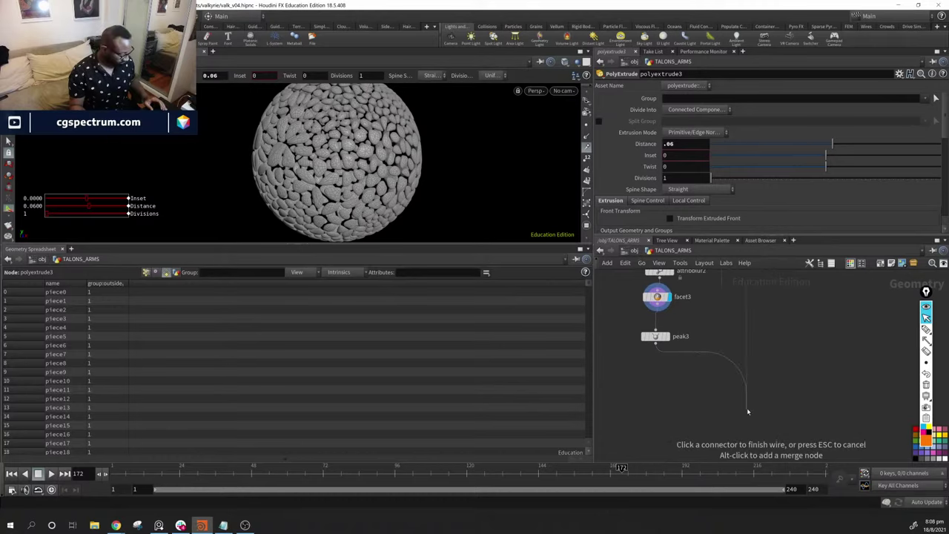
left_click(744, 408, "alt")
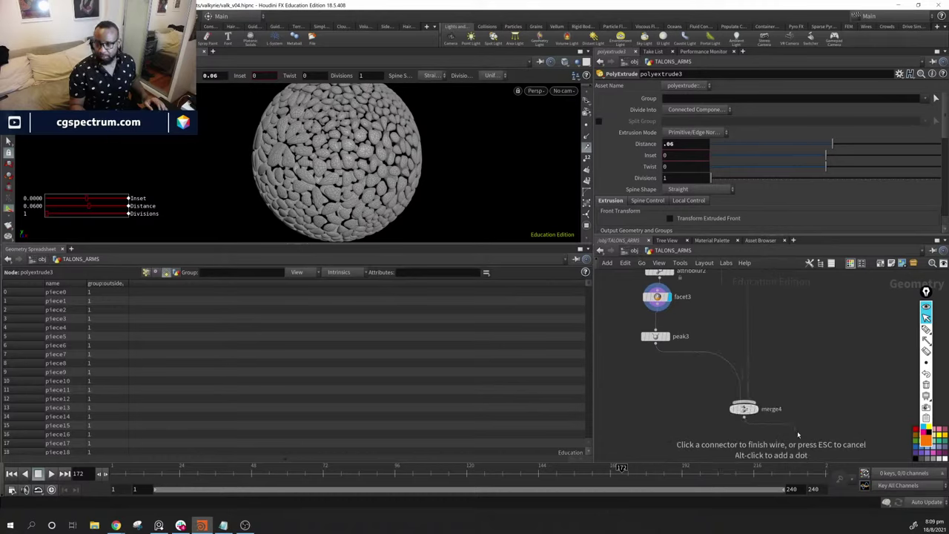
left_click(755, 409)
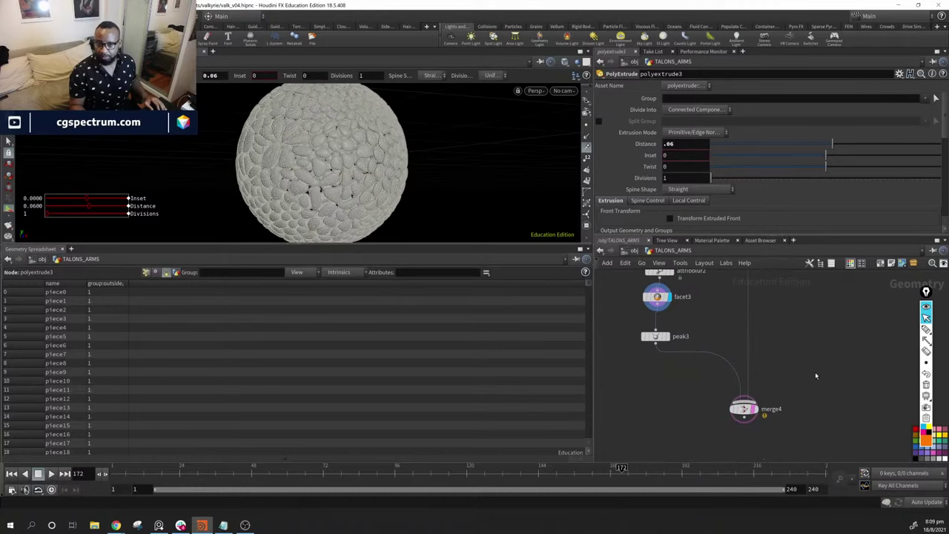
left_click(755, 408)
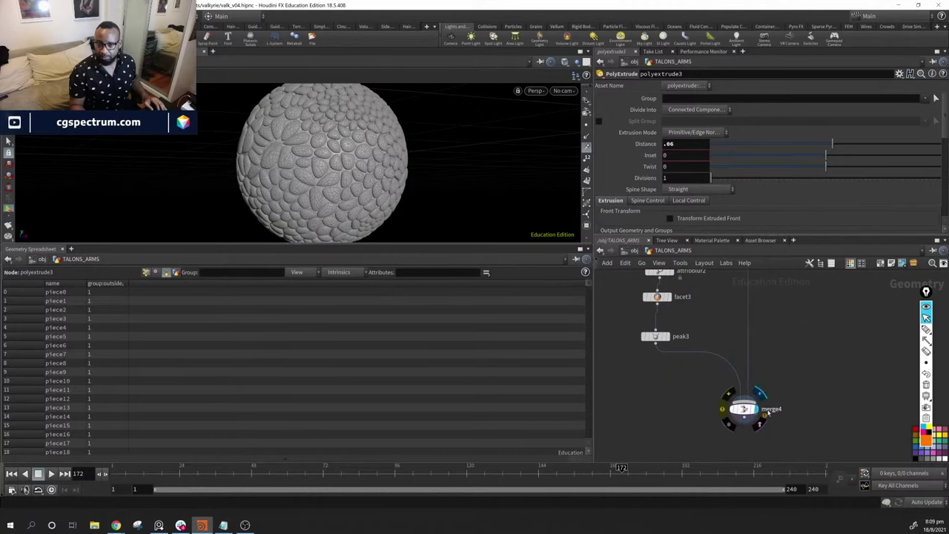
left_click_drag(321, 154, 348, 172)
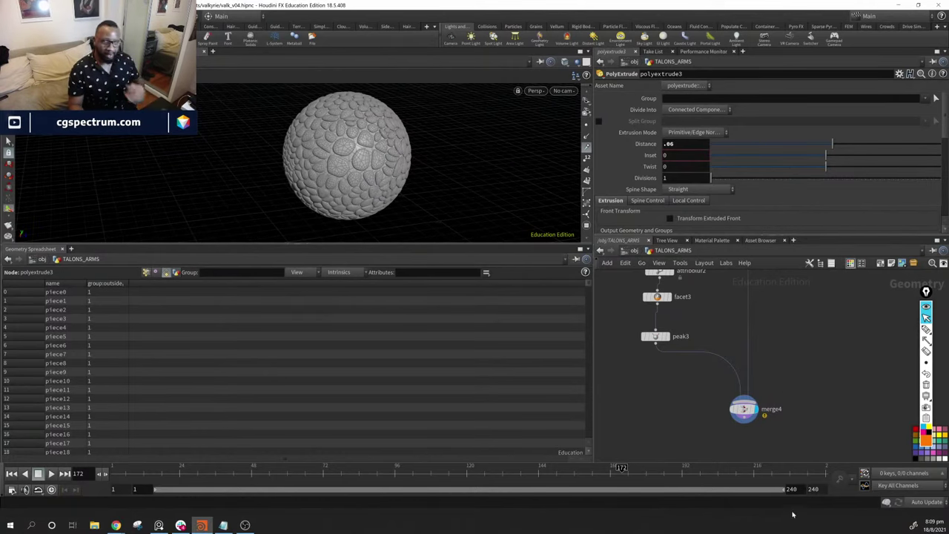
scroll(812, 390, "down", 5)
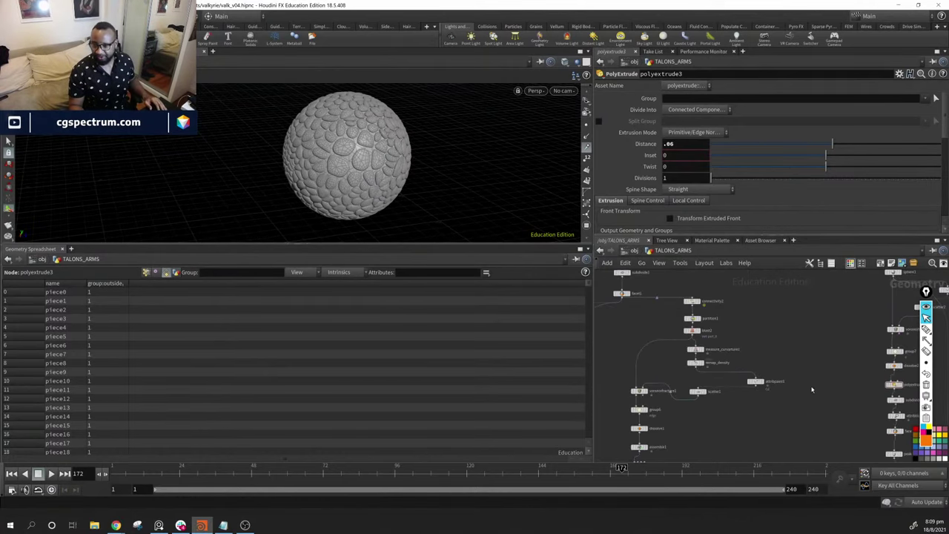
Display the arm mesh from blast2 and frame it upright
scroll(775, 356, "up", 5)
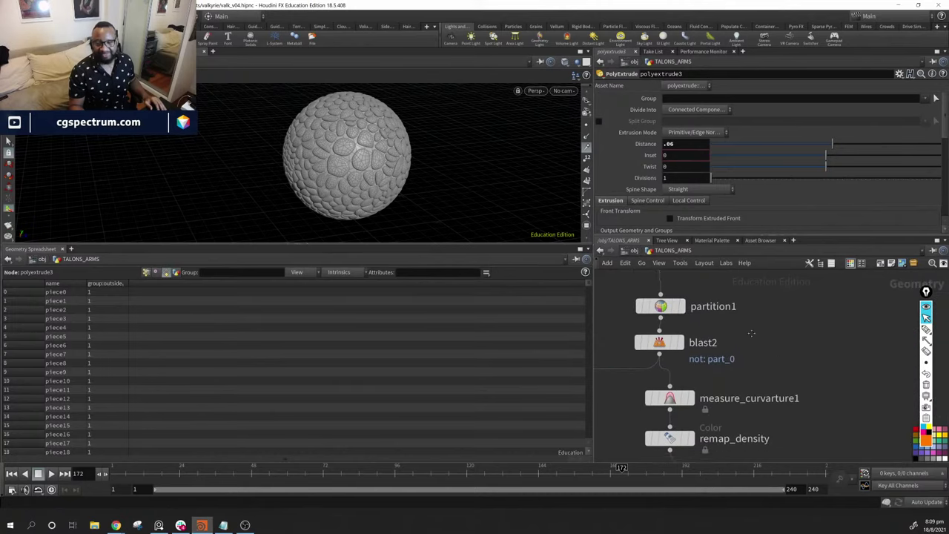
middle_click_drag(751, 333, 755, 361)
left_click(686, 370)
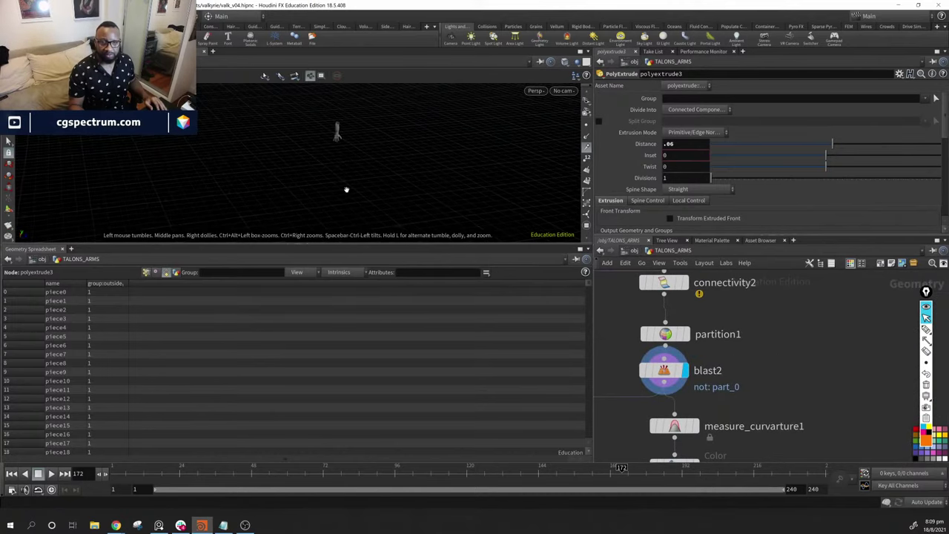
scroll(346, 189, "up", 10)
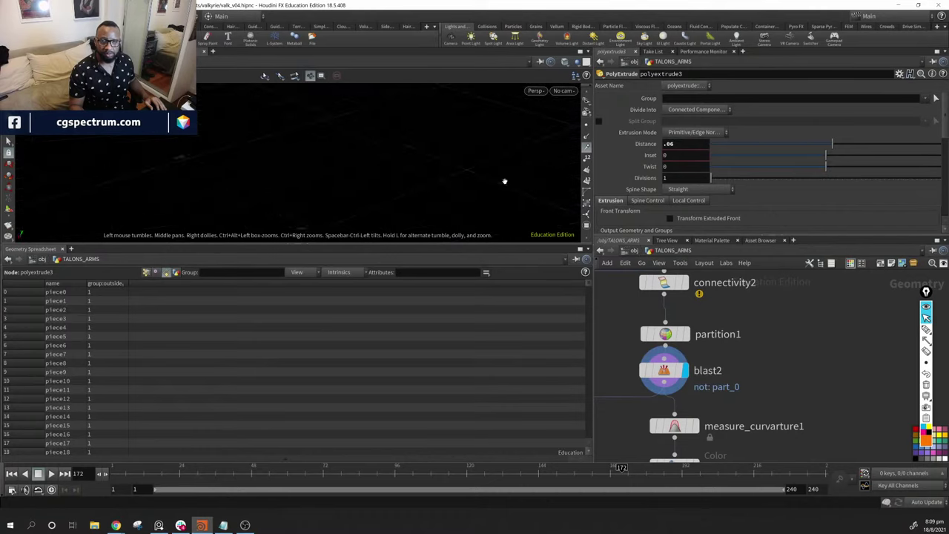
key("h")
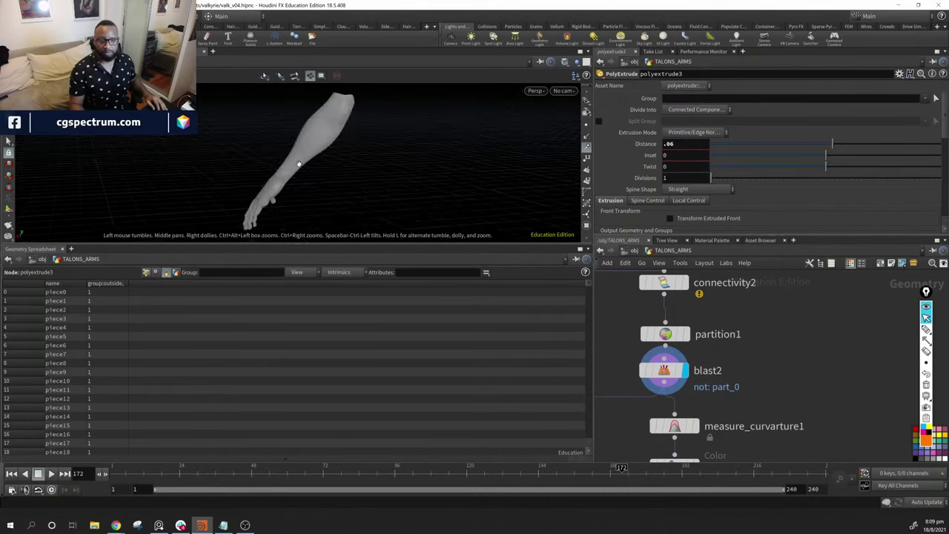
left_click_drag(299, 164, 514, 212)
Display measure_curvature1 and inspect the curvature along the limb and hand
middle_click_drag(779, 385, 865, 355)
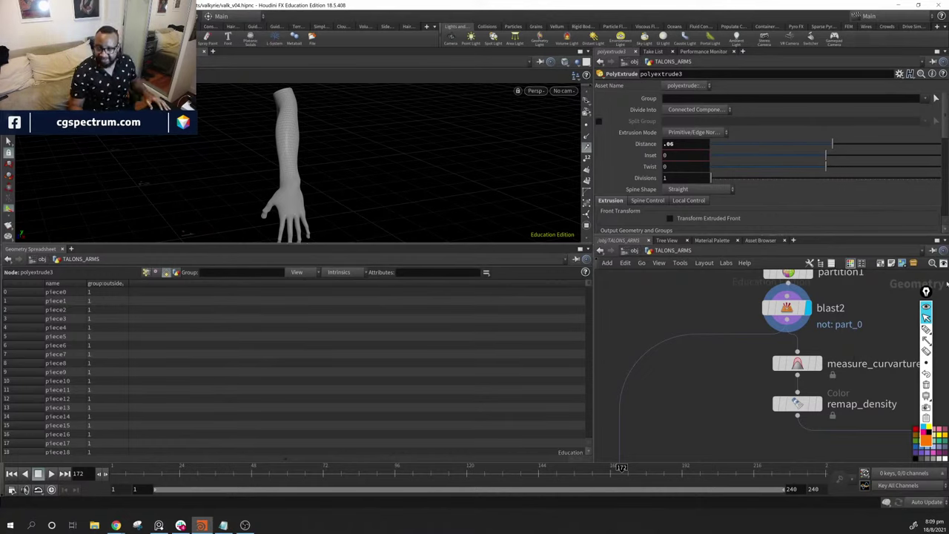
middle_click_drag(824, 366, 710, 340)
left_click(710, 341)
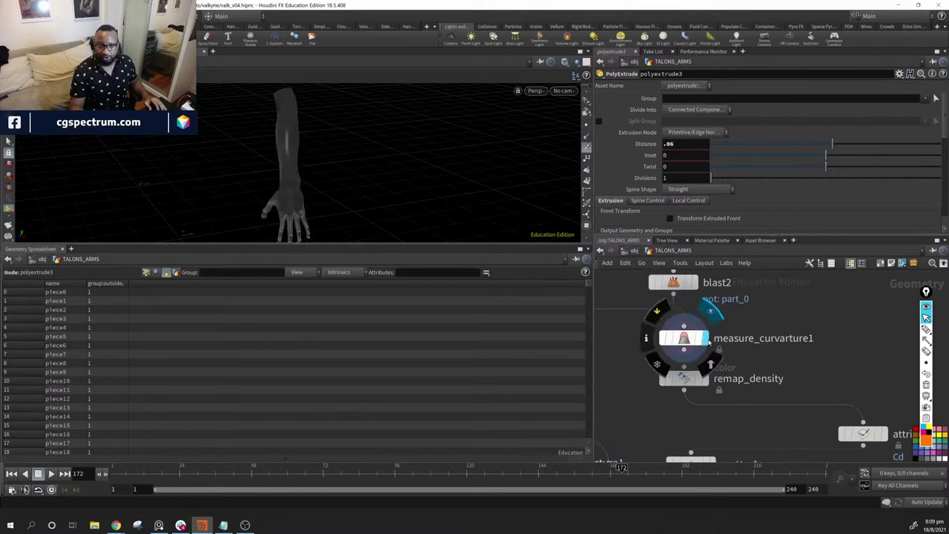
left_click(699, 339)
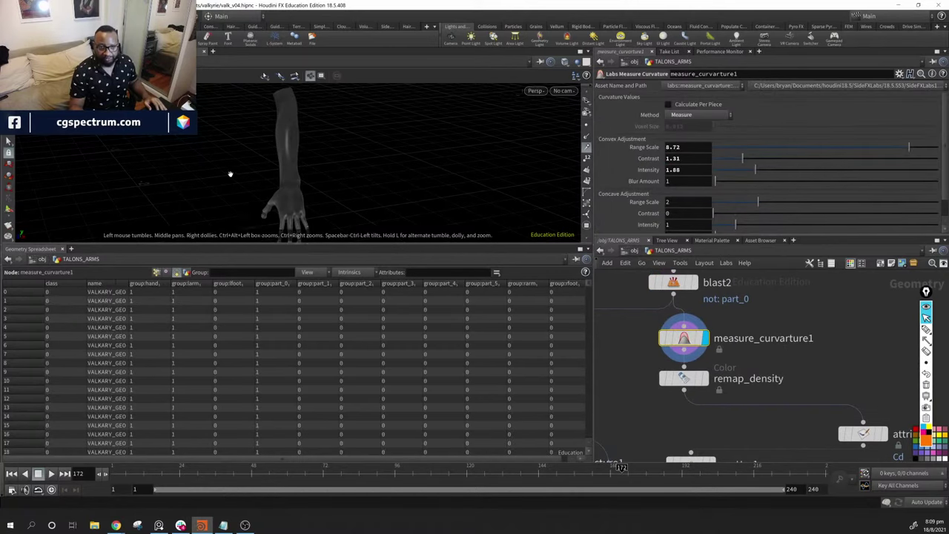
left_click_drag(230, 174, 352, 207)
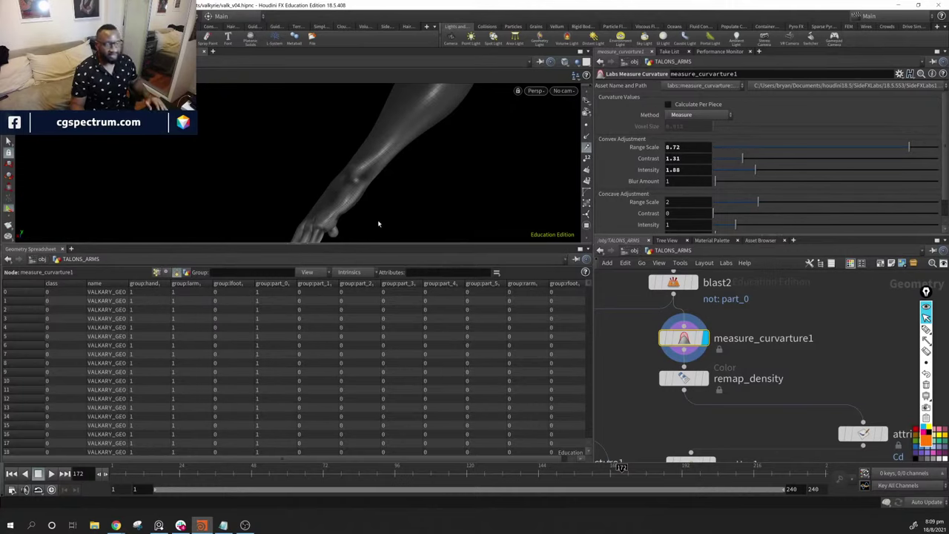
left_click_drag(378, 224, 435, 172)
left_click_drag(382, 192, 393, 166)
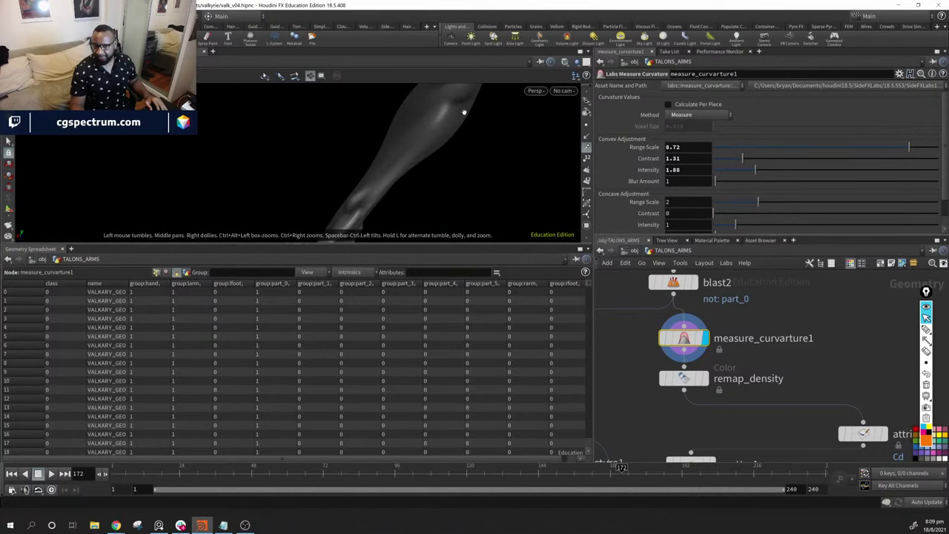
left_click_drag(344, 221, 495, 117)
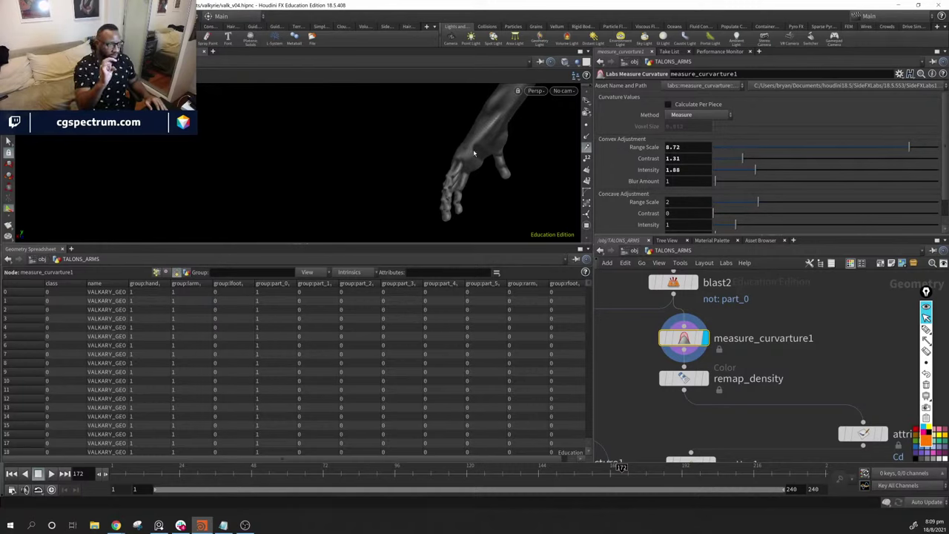
left_click_drag(473, 149, 408, 141)
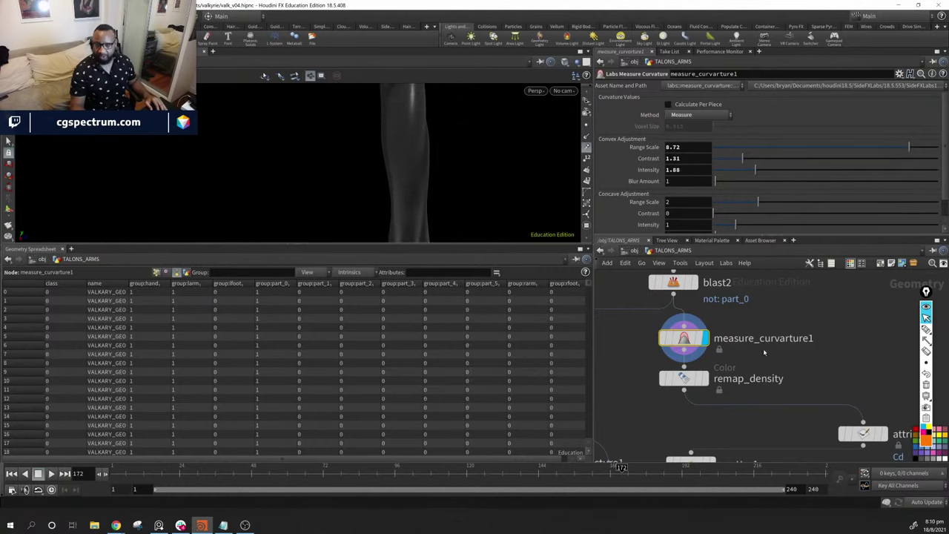
middle_click_drag(763, 349, 771, 307)
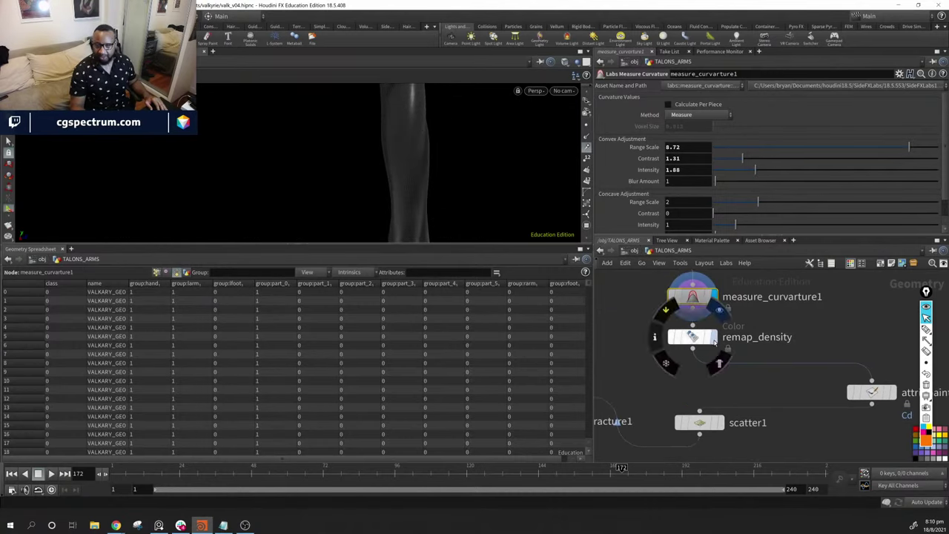
Compare remap_density's curvature density with attribpaint1's painted density on the hand
left_click(712, 338)
left_click_drag(401, 158, 451, 146)
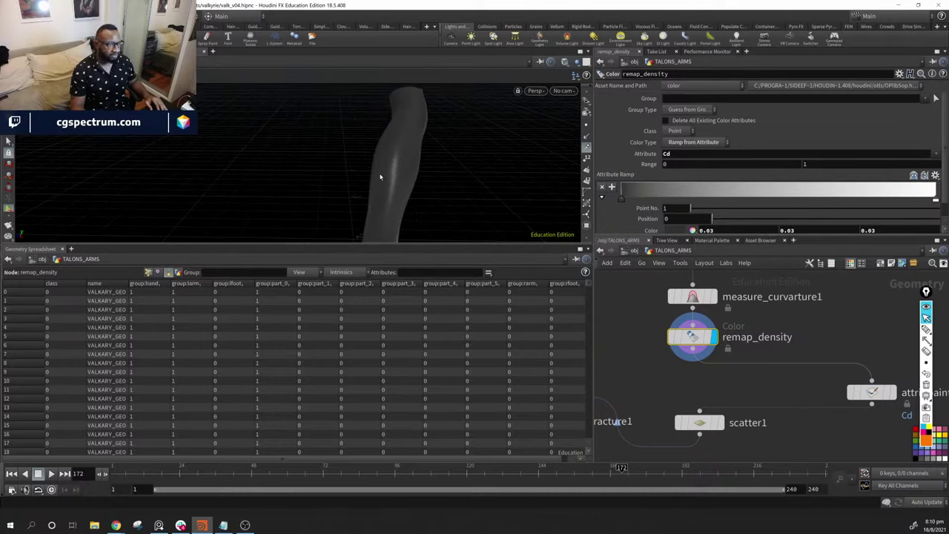
middle_click_drag(761, 374, 628, 356)
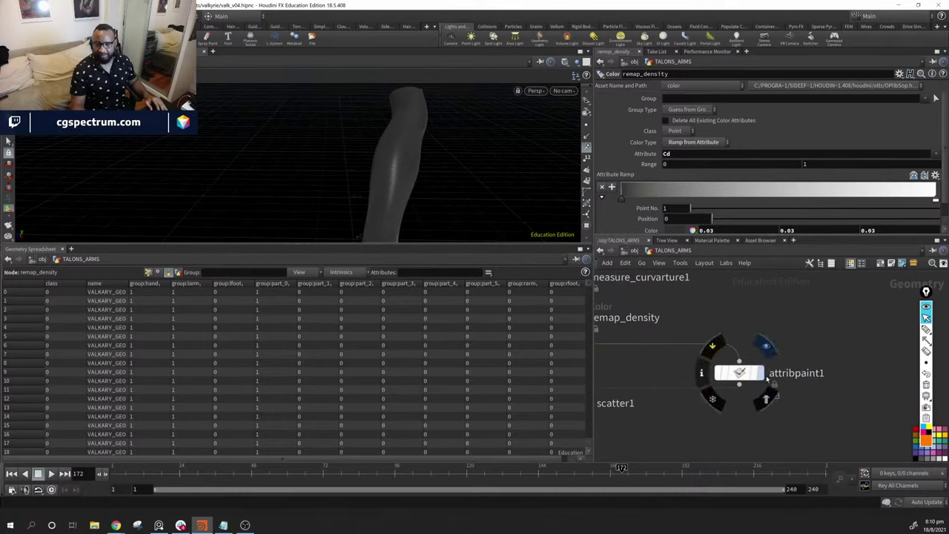
left_click(760, 373)
left_click_drag(438, 213, 376, 97)
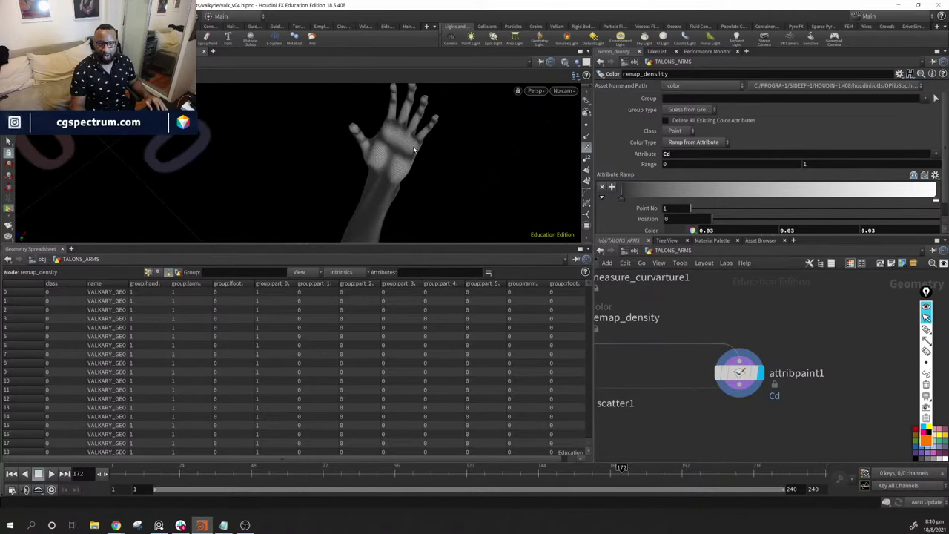
middle_click_drag(682, 312, 752, 319)
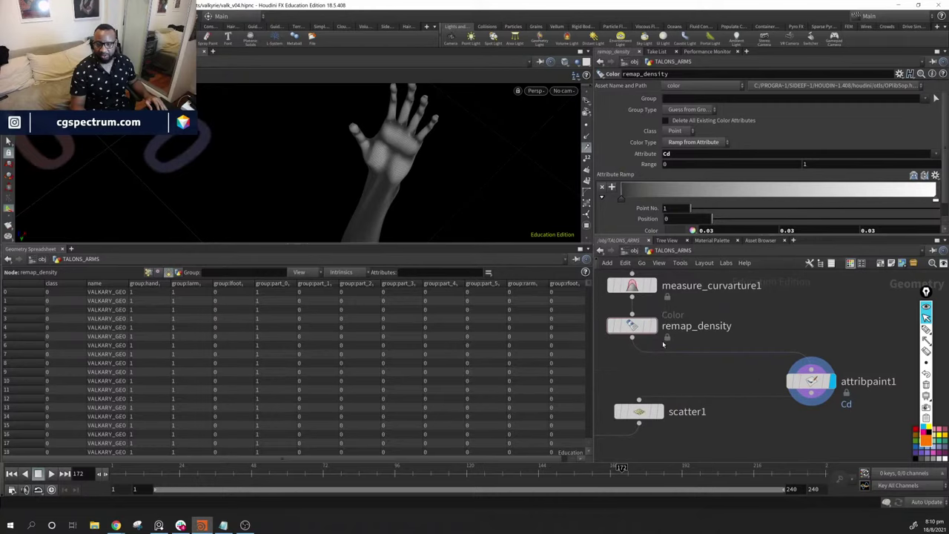
left_click(653, 325)
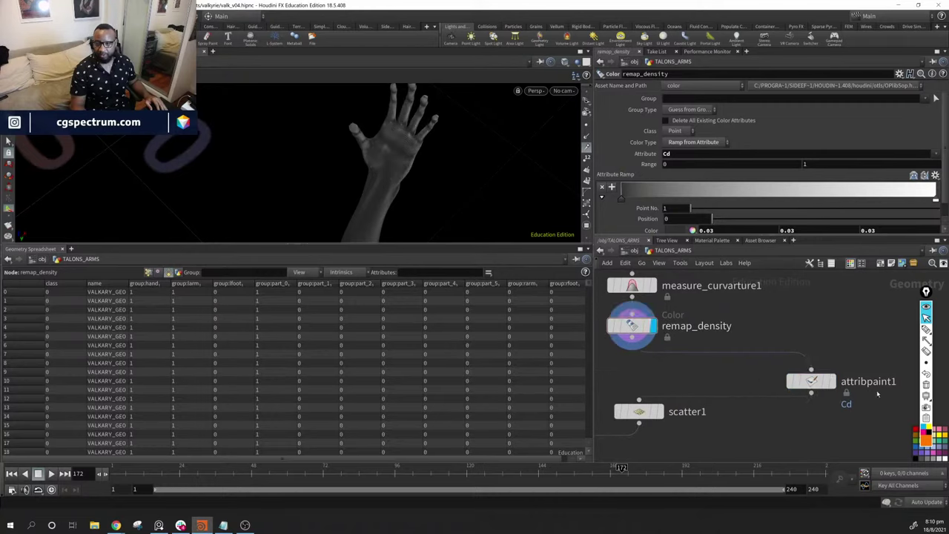
left_click(831, 381)
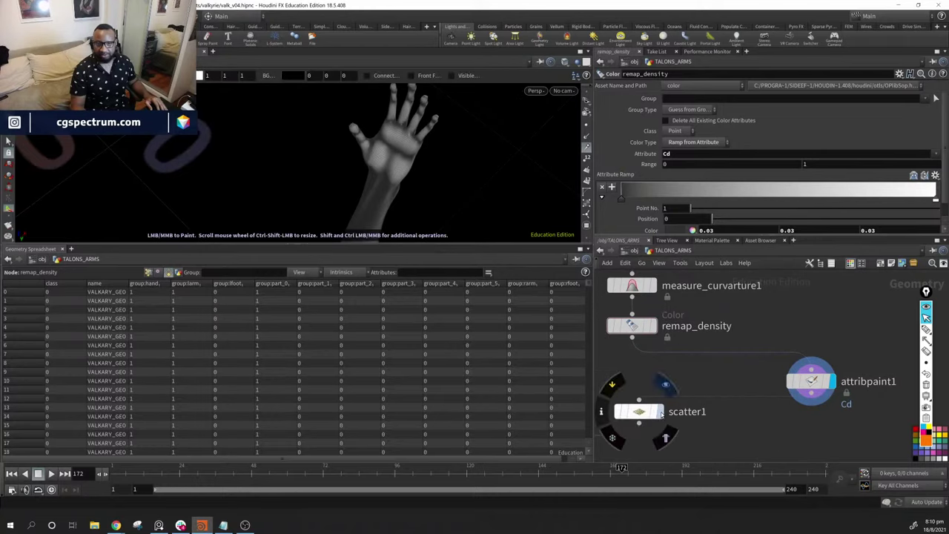
Show scatter1's points on the hand, then display voronoifracture1
left_click(660, 412)
left_click_drag(405, 215, 416, 186)
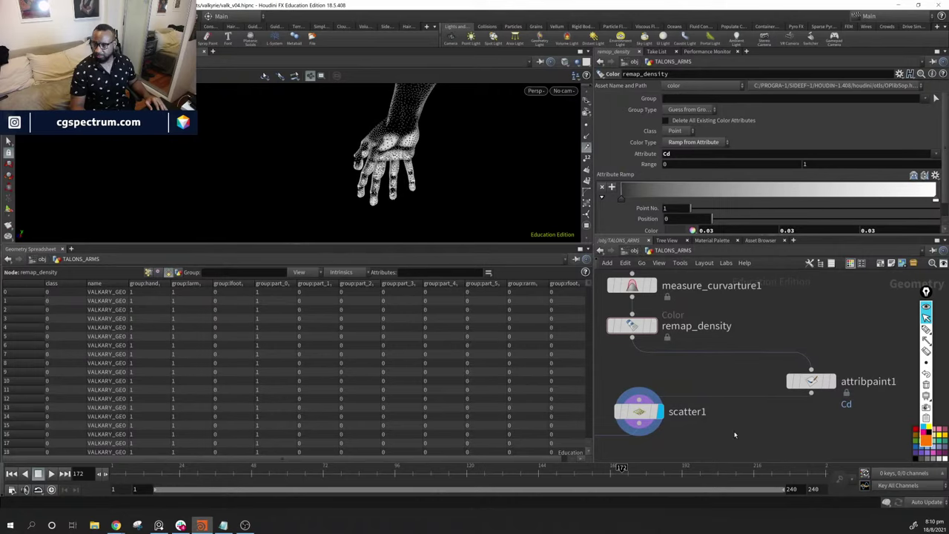
middle_click_drag(737, 375, 885, 416)
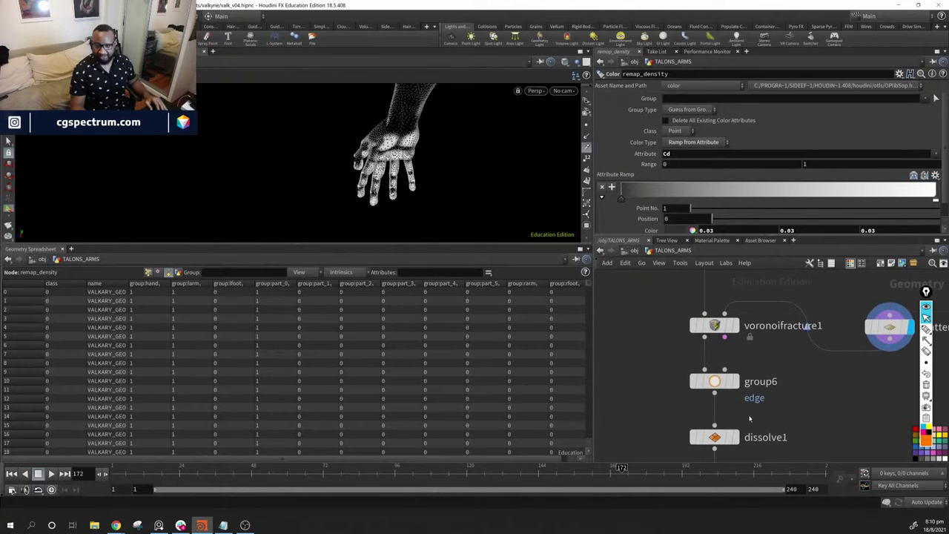
left_click(741, 300)
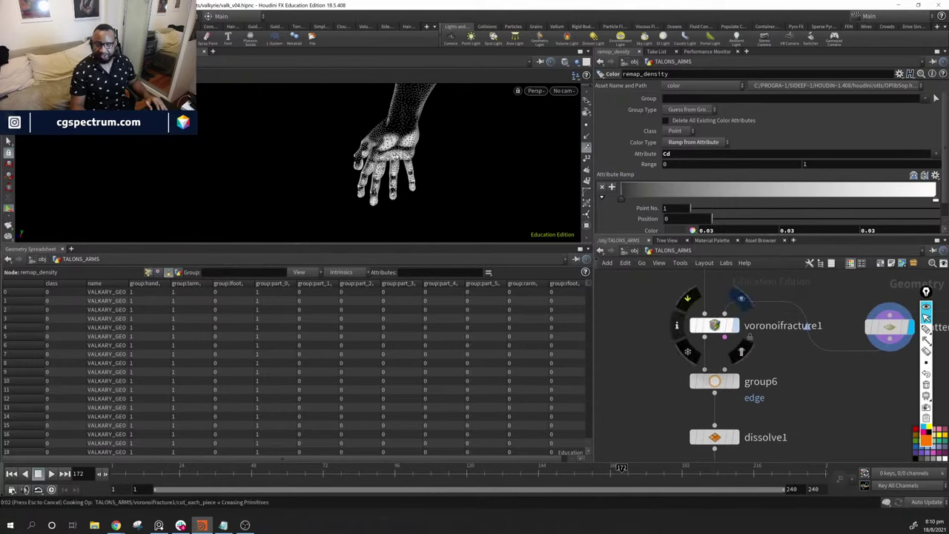
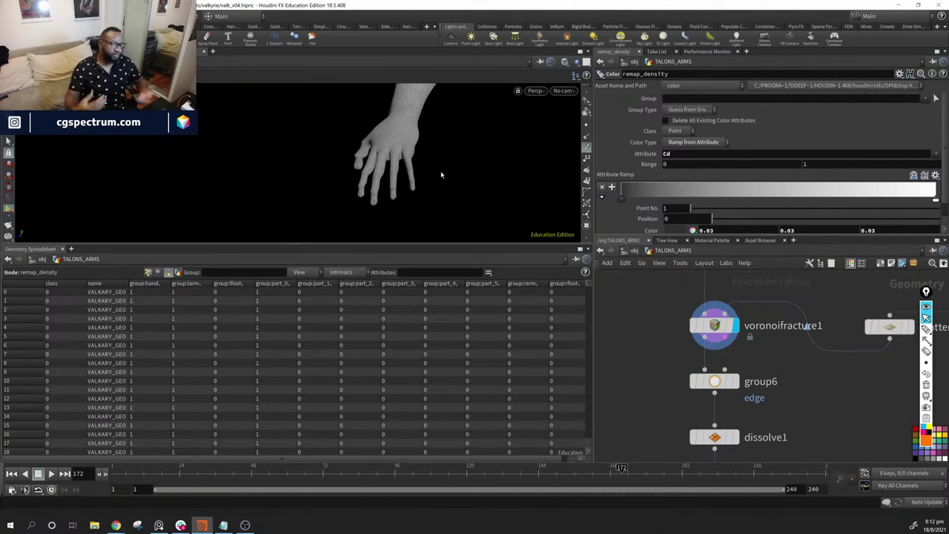
Zoom in on the wrist and display group6 to see its edge group
left_click_drag(440, 156, 471, 143)
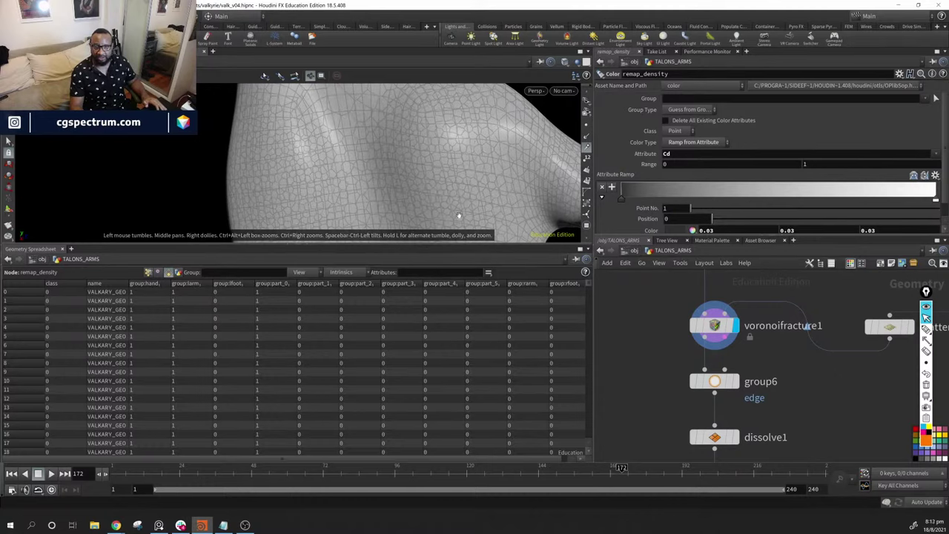
middle_click_drag(792, 413, 771, 335)
left_click(737, 341)
left_click(717, 342)
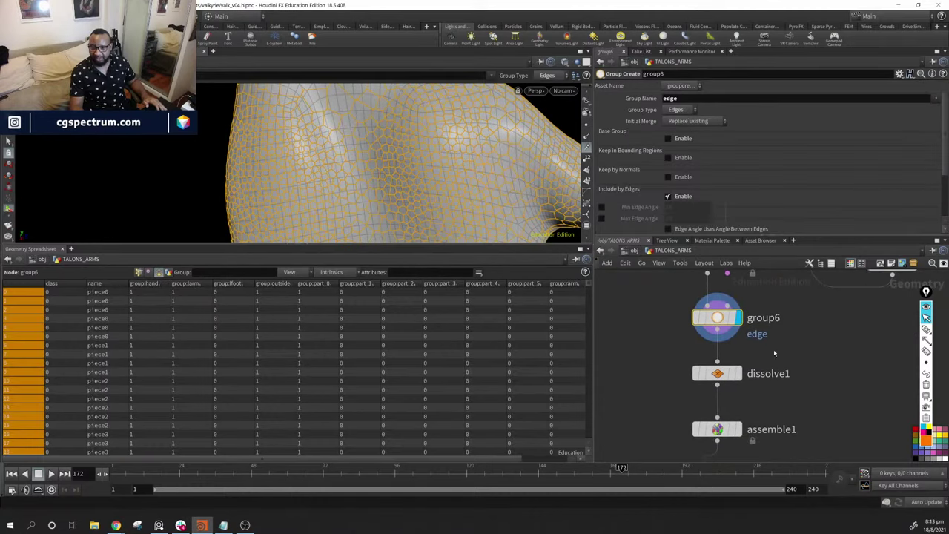
Display dissolve1 and orbit the arm to inspect the dissolved cell edges
left_click(739, 374)
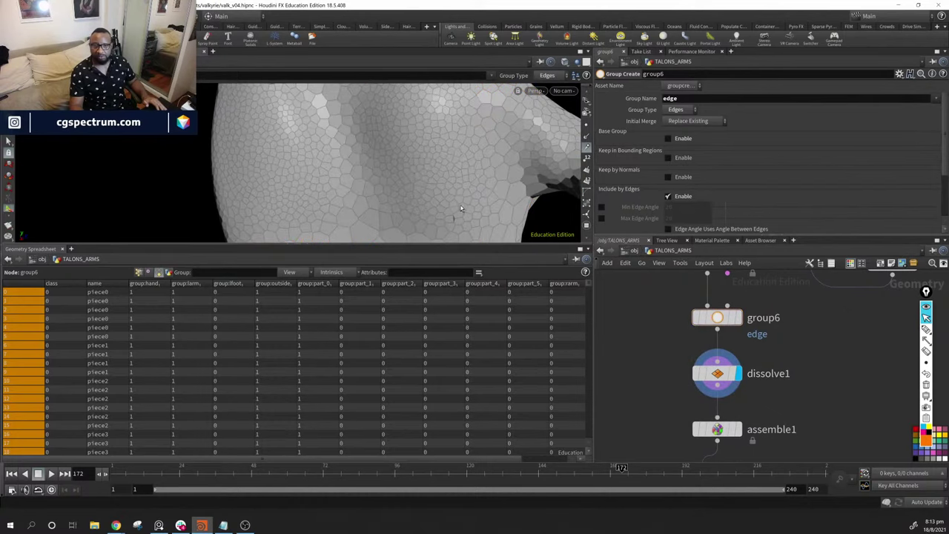
key("Escape")
left_click_drag(460, 208, 403, 169)
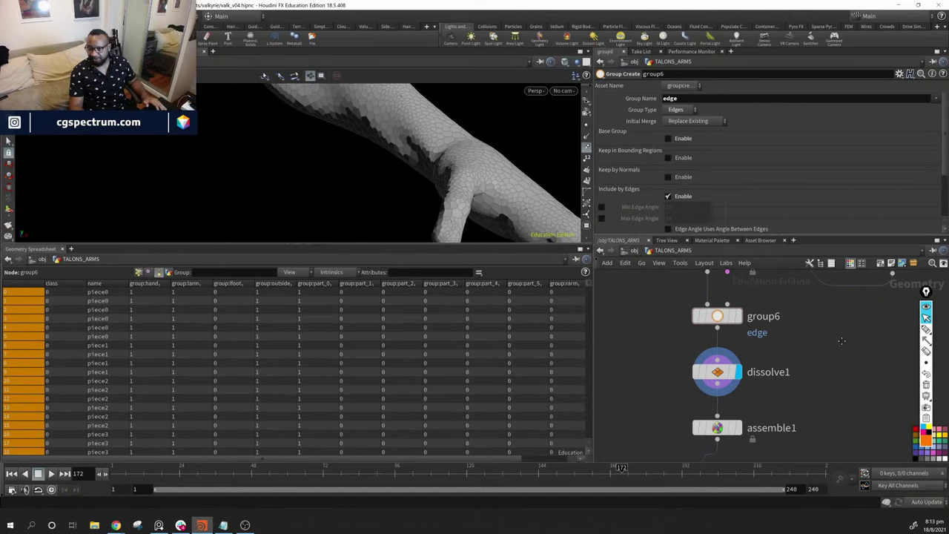
middle_click_drag(768, 457, 768, 379)
scroll(803, 386, "down", 2)
left_click_drag(795, 403, 619, 293)
left_click_drag(482, 223, 374, 158)
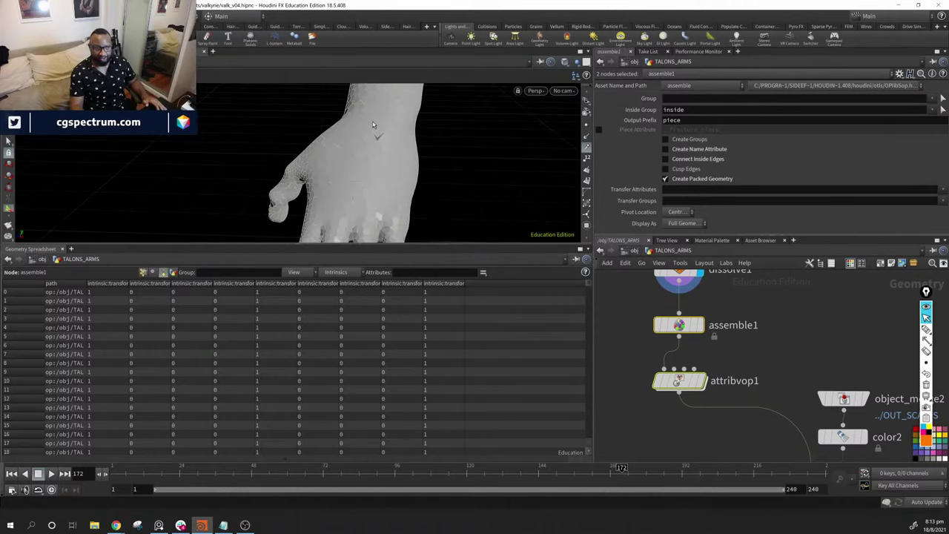
Display assemble1's packed hand and nudge attribvop1 up and left
left_click(702, 325)
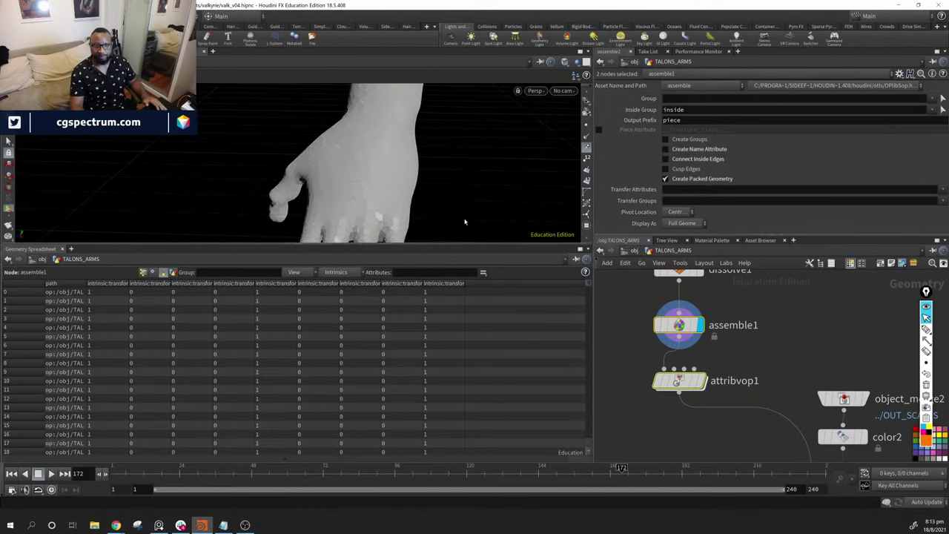
left_click_drag(465, 220, 445, 193)
middle_click_drag(679, 381, 664, 339)
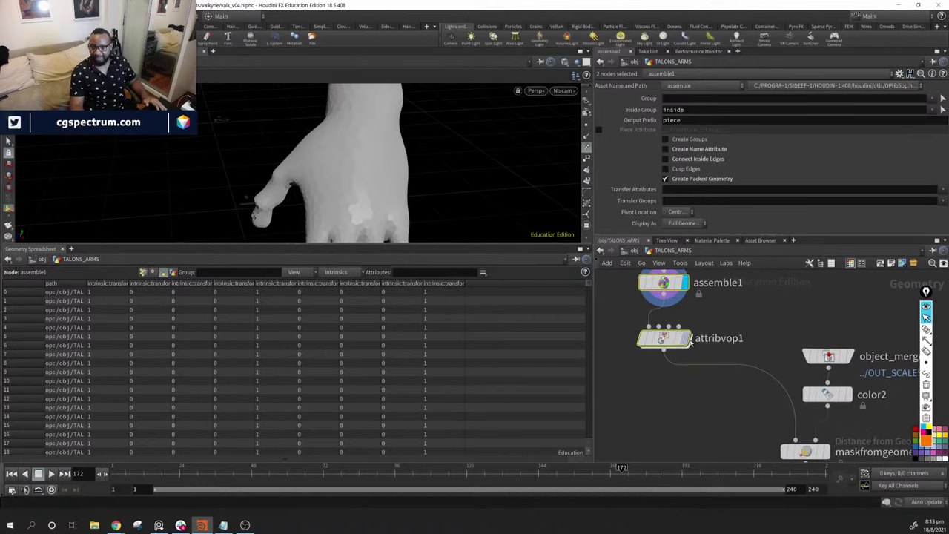
left_click(664, 338)
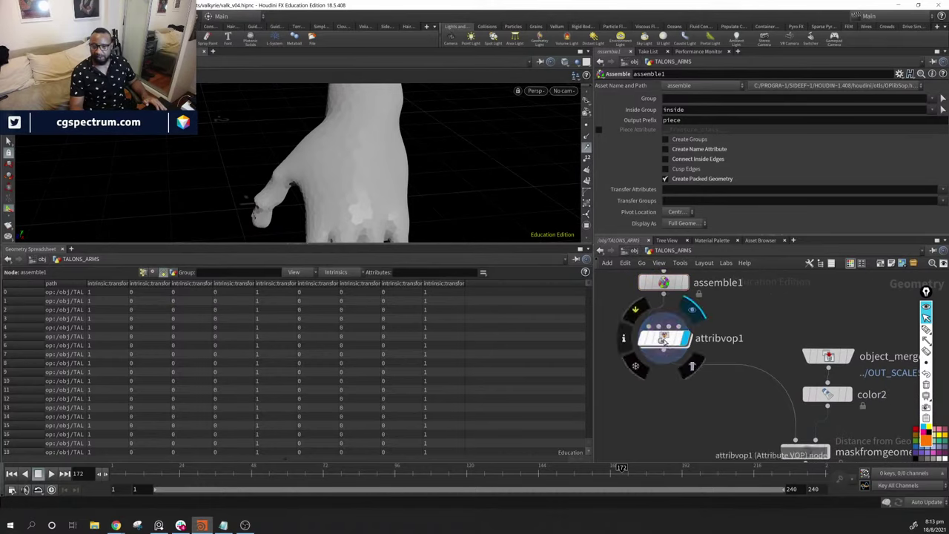
left_click_drag(664, 338, 635, 332)
middle_click_drag(733, 332, 668, 294)
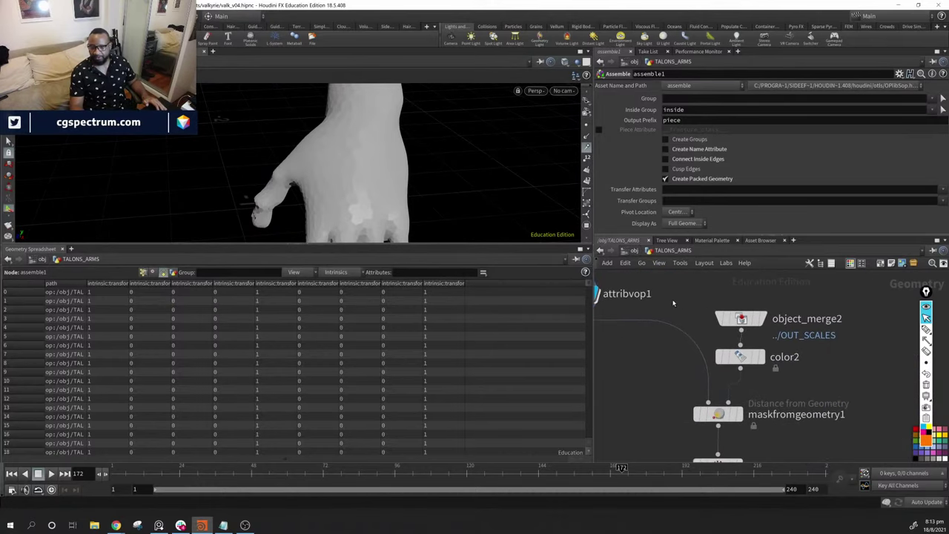
left_click_drag(502, 142, 453, 204)
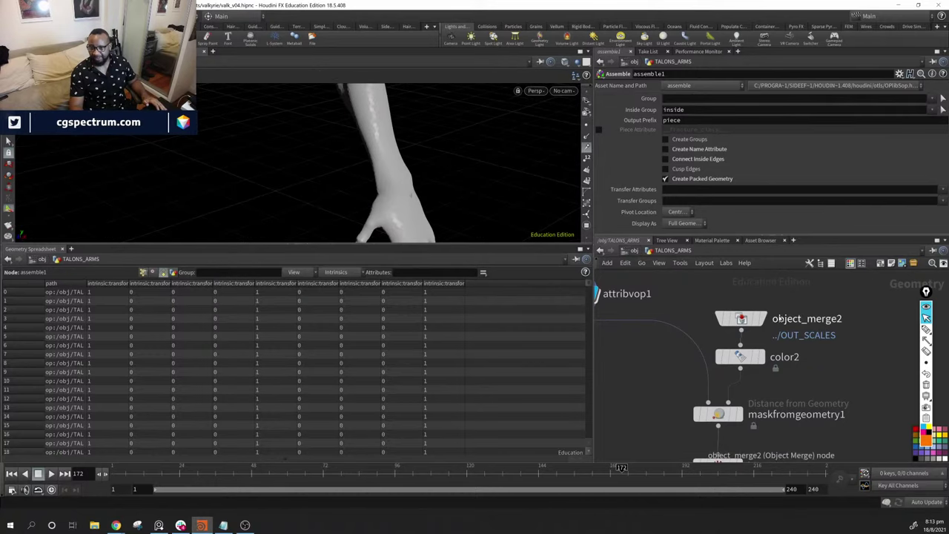
Preview object_merge2 and color2, move them right, then display maskfromgeometry1
left_click(762, 319)
left_click_drag(460, 171, 491, 191)
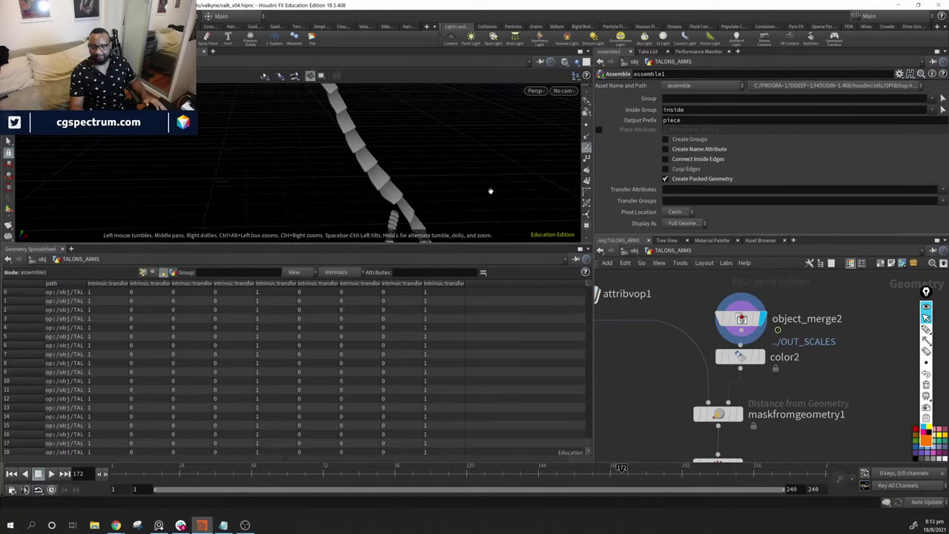
left_click(763, 357)
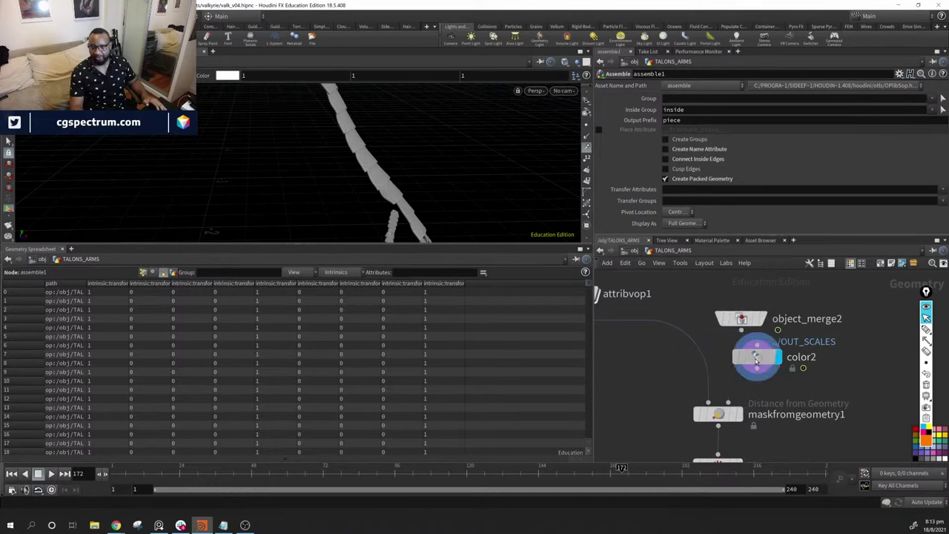
left_click_drag(712, 300, 794, 359)
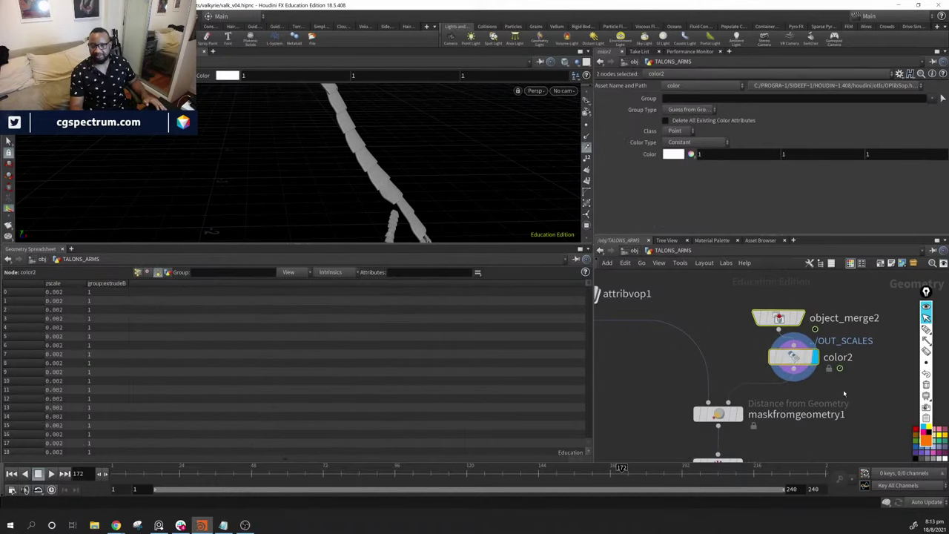
middle_click_drag(844, 394, 866, 322)
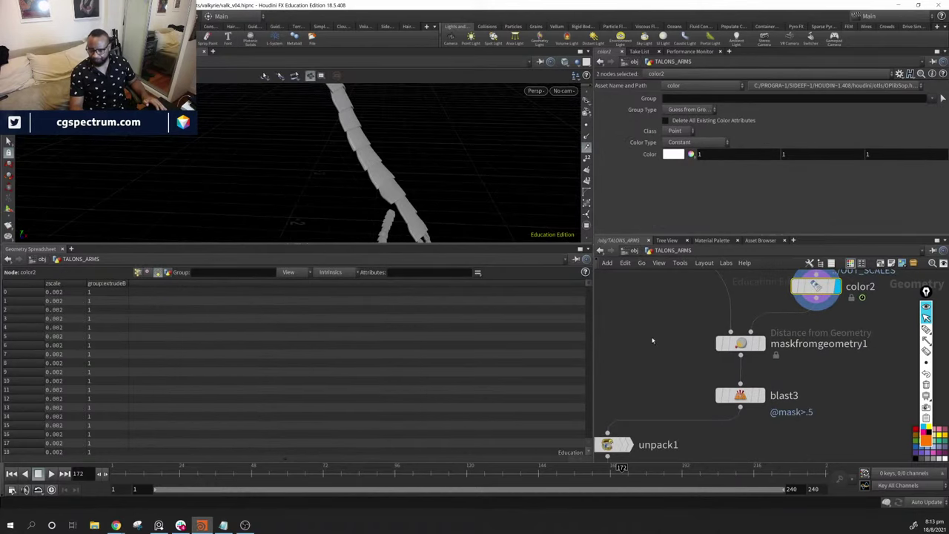
middle_click_drag(686, 306, 700, 353)
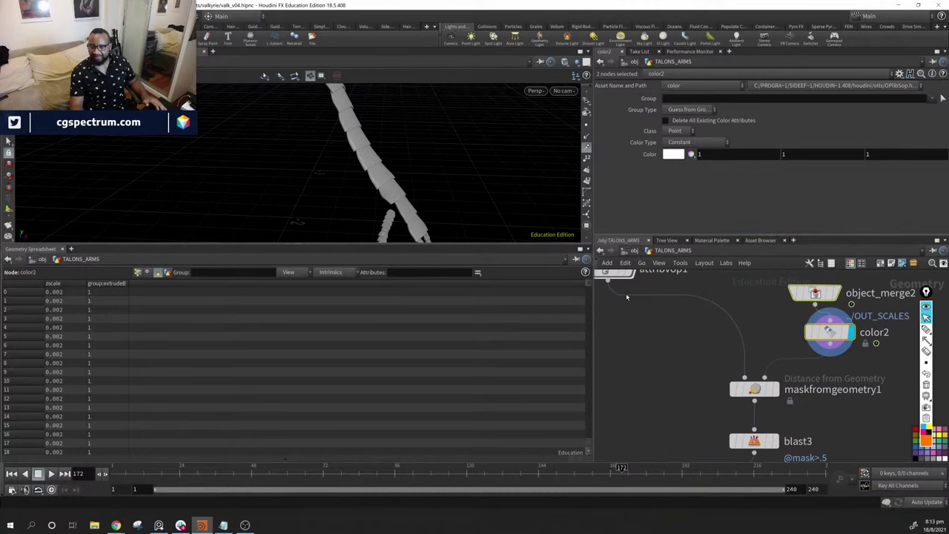
left_click(776, 393)
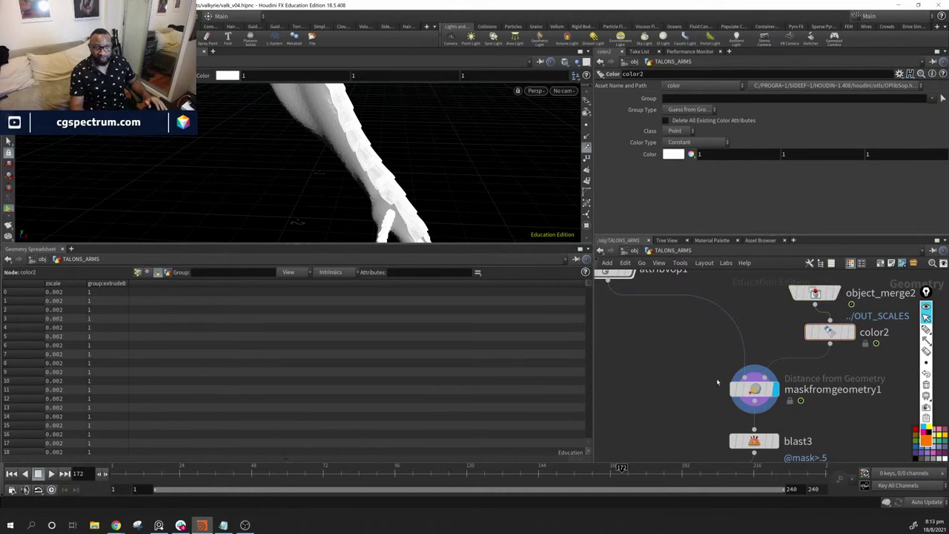
Inspect maskfromgeometry1's mask radius handle around the arm from several angles
left_click(754, 388)
left_click_drag(308, 165, 445, 174)
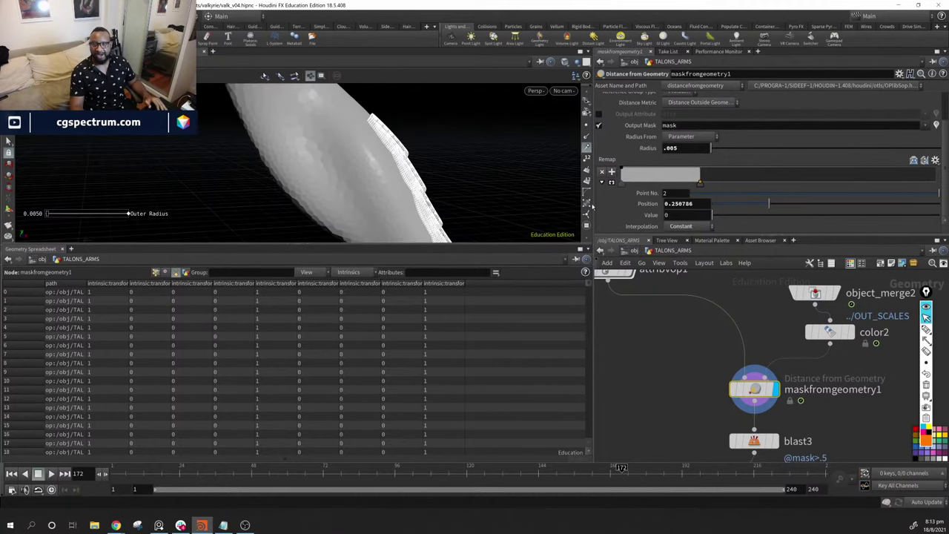
key("Return")
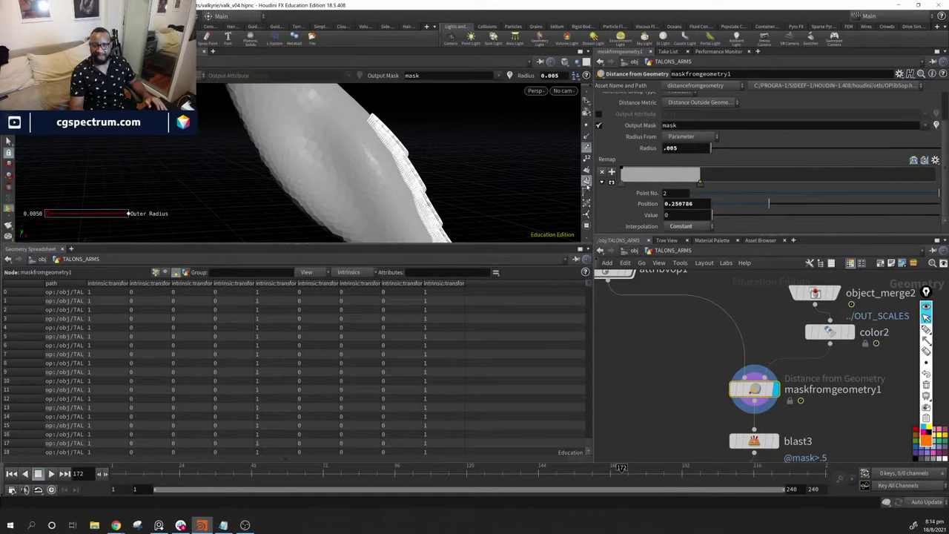
key("Escape")
left_click_drag(575, 212, 356, 190)
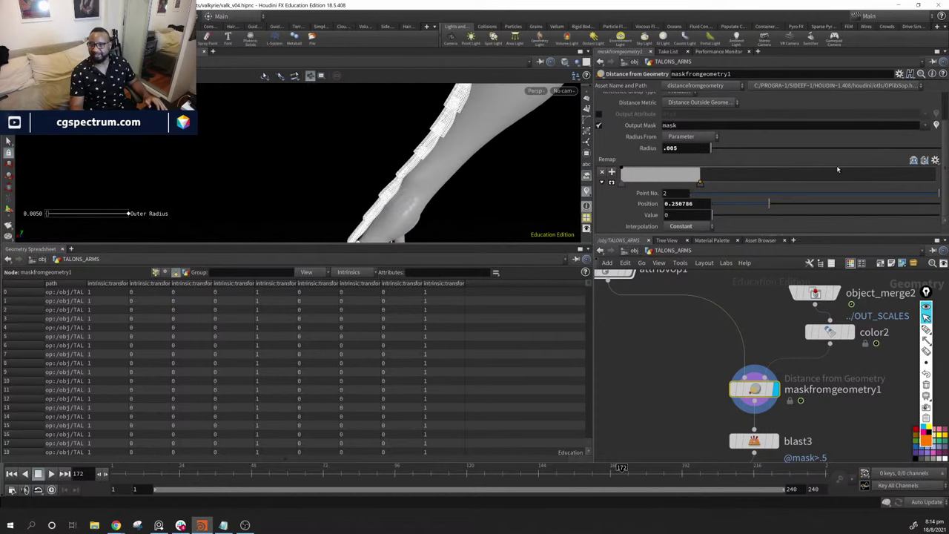
key("Return")
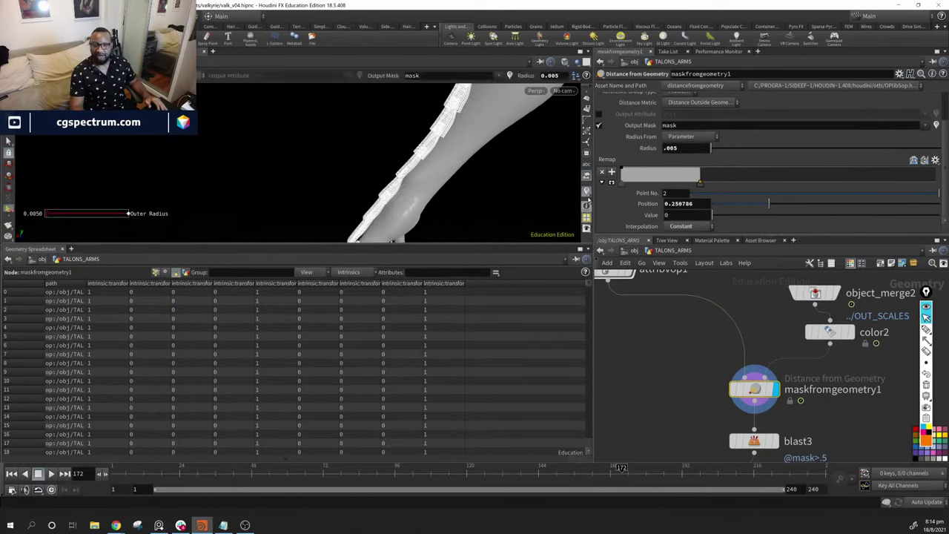
key("Escape")
left_click_drag(519, 200, 401, 172)
key("Return")
key("Escape")
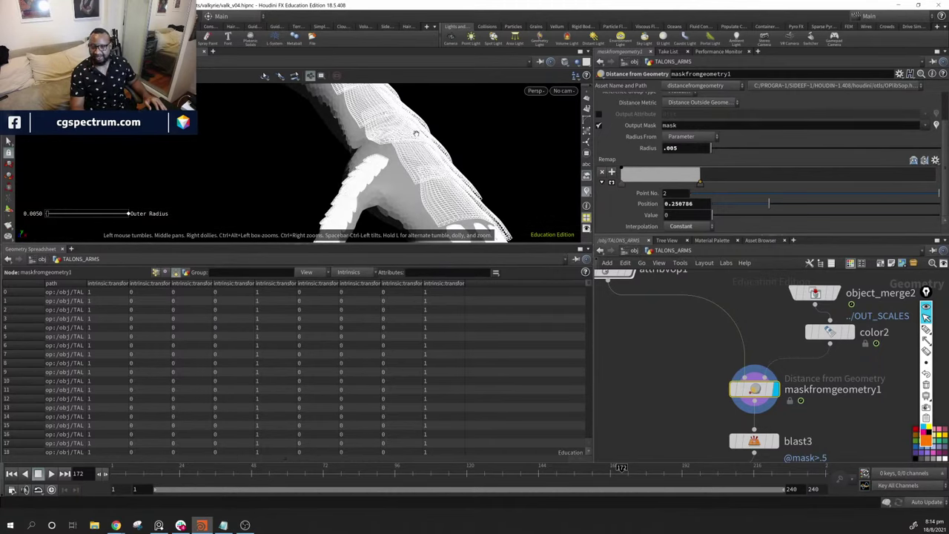
left_click_drag(421, 189, 417, 199)
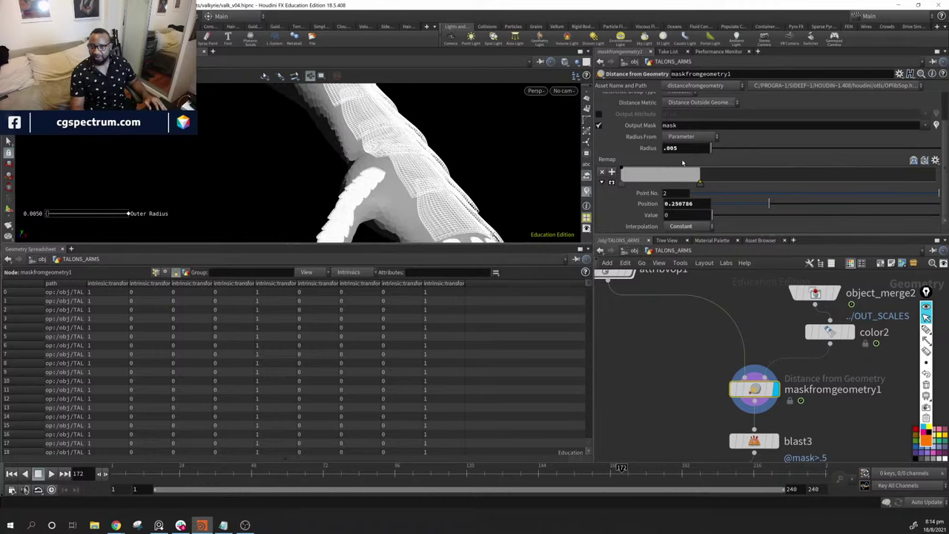
left_click_drag(297, 163, 436, 156)
left_click_drag(333, 161, 246, 146)
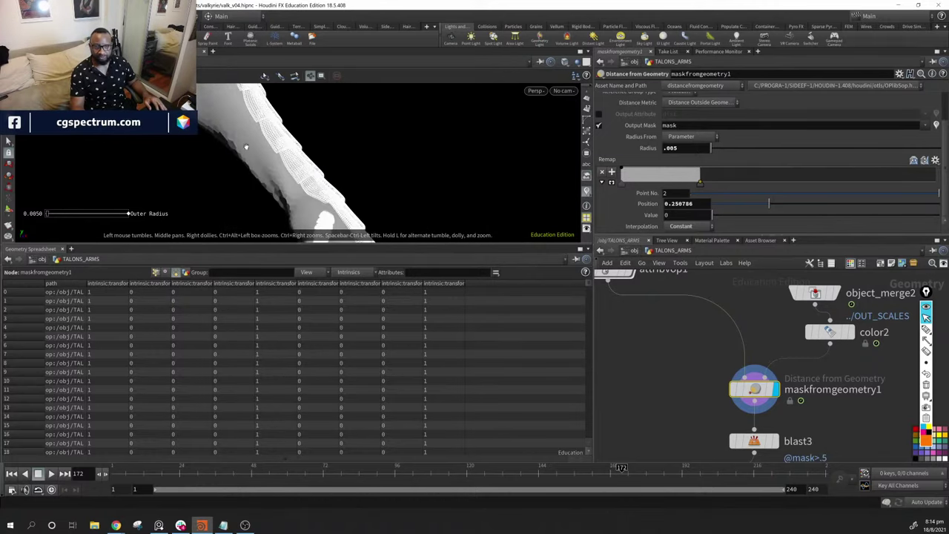
middle_click_drag(660, 347, 642, 300)
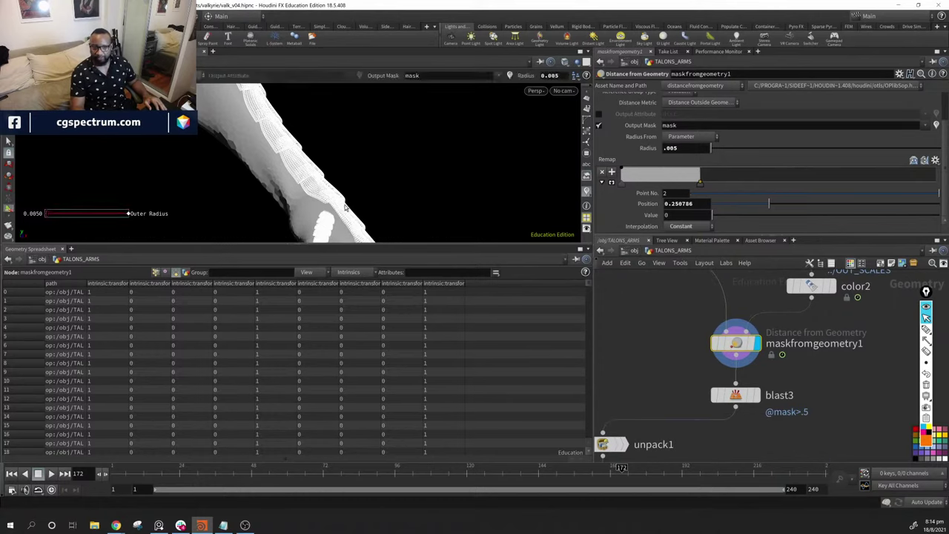
left_click_drag(344, 207, 229, 119)
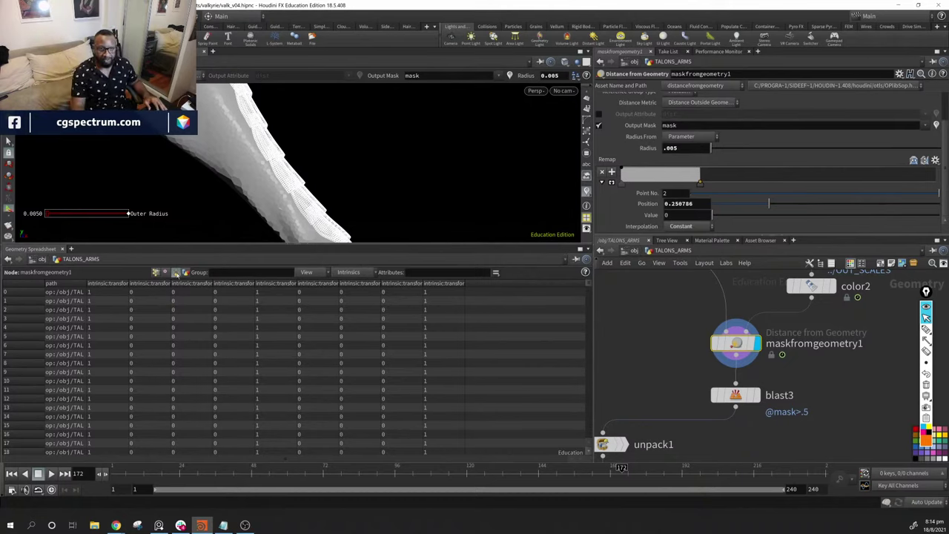
left_click(155, 272)
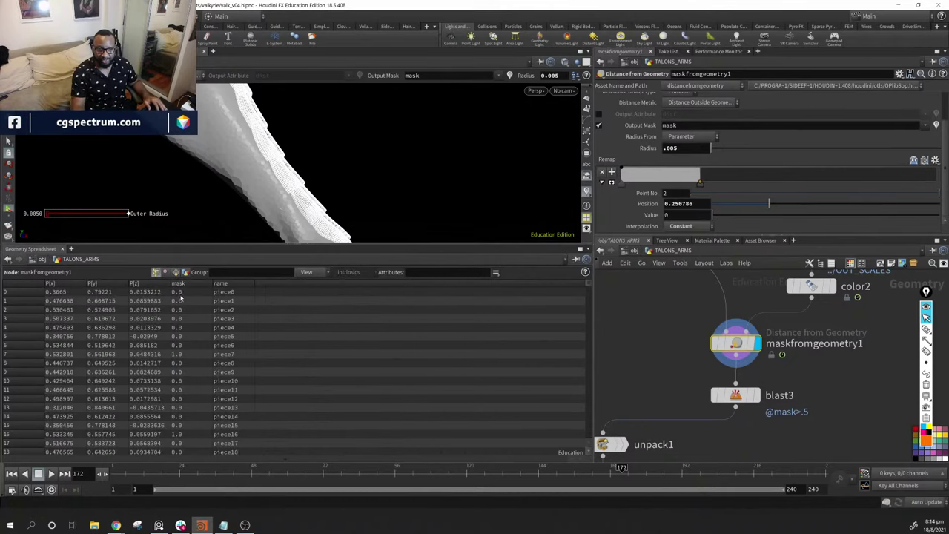
left_click(183, 285)
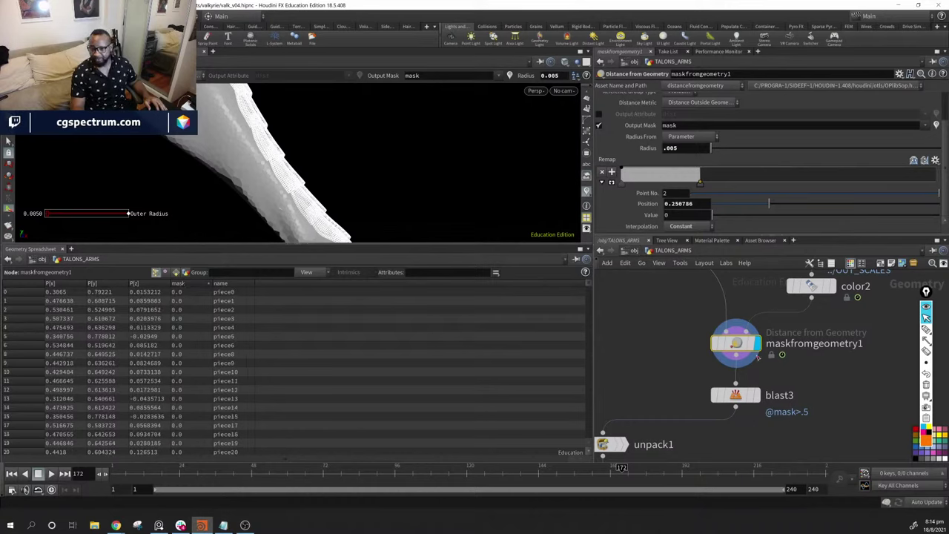
left_click(734, 395)
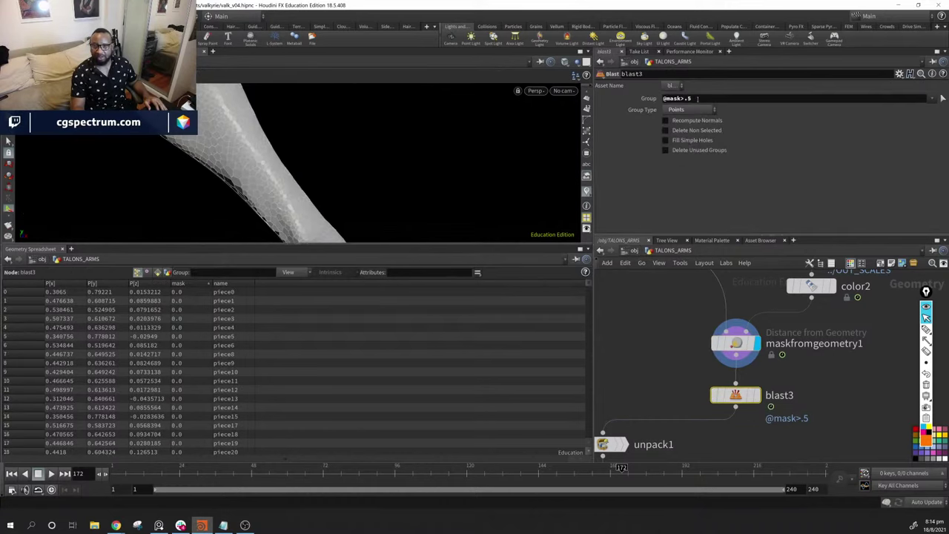
left_click_drag(697, 99, 666, 98)
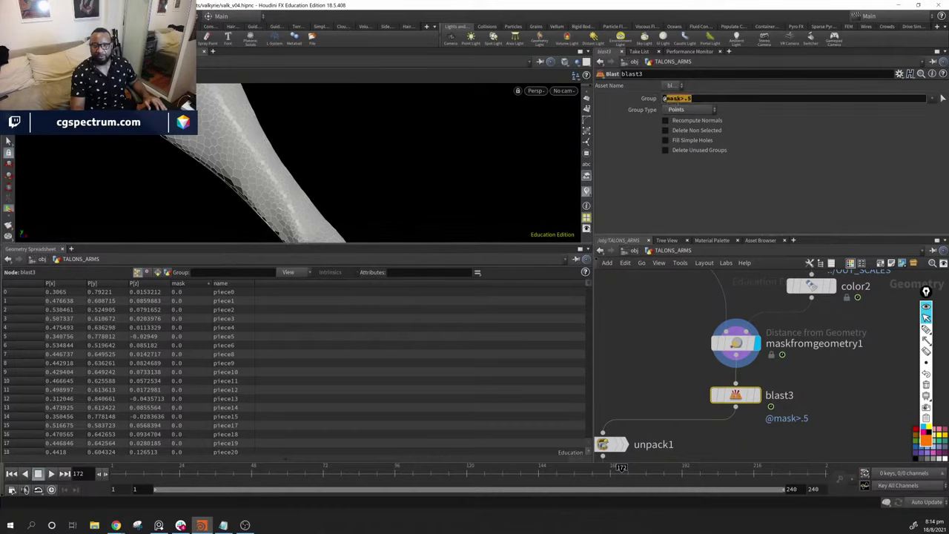
left_click(755, 395)
mouse_move(334, 174)
left_mouse_down()
mouse_move(396, 186)
mouse_move(365, 140)
mouse_move(393, 172)
mouse_move(377, 128)
mouse_move(371, 138)
mouse_move(387, 174)
mouse_move(434, 192)
mouse_move(534, 158)
mouse_move(513, 220)
mouse_move(475, 200)
mouse_move(415, 241)
mouse_move(426, 235)
mouse_move(324, 168)
left_mouse_up()
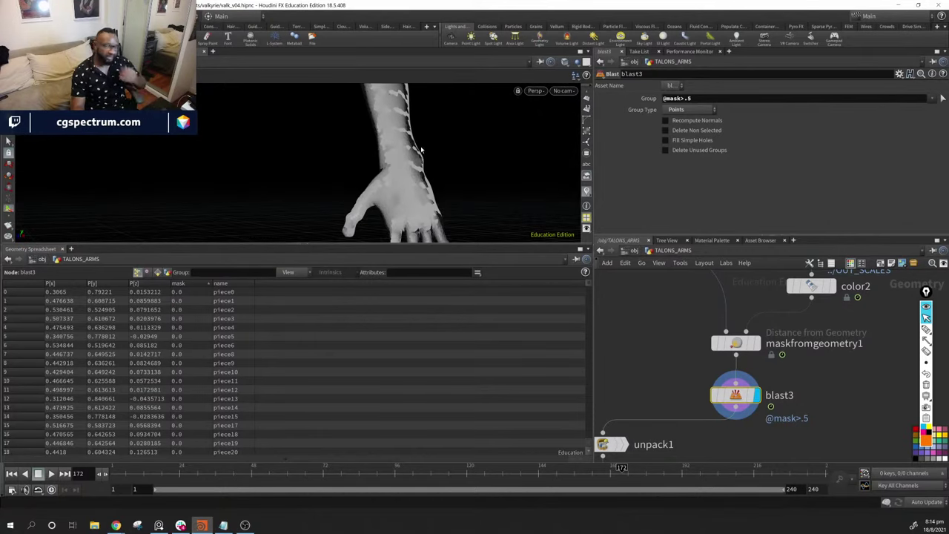
Zoom in on the arm and display subdivide3's subdivided scale geometry
scroll(397, 169, "up", 3)
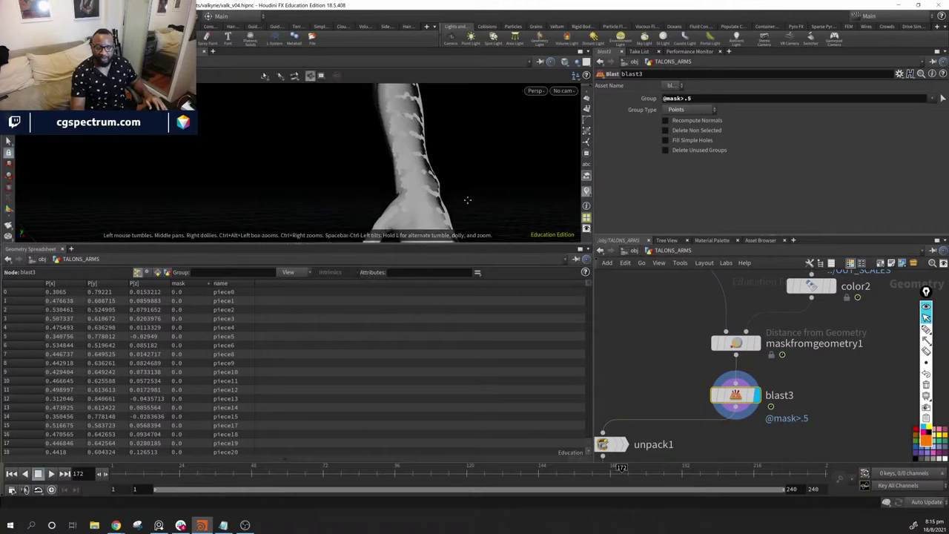
middle_click_drag(758, 444, 868, 327)
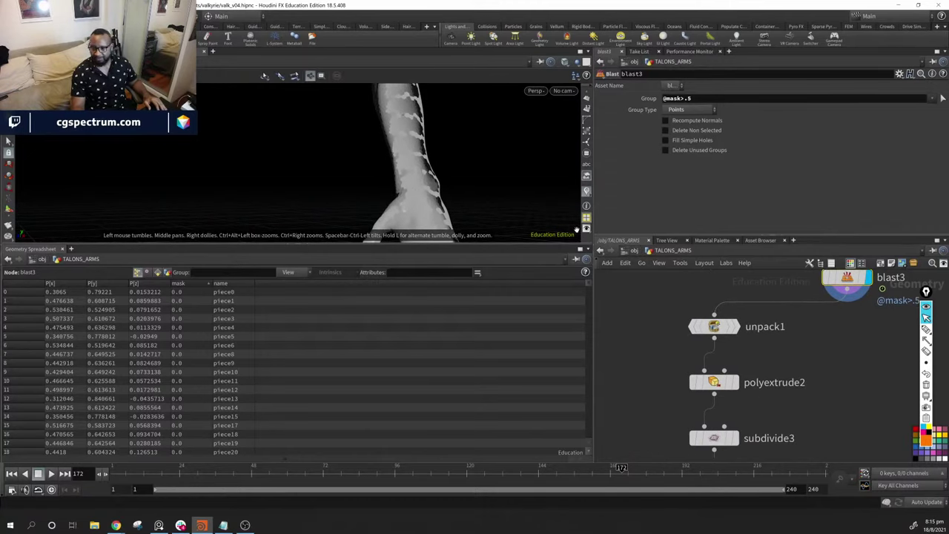
left_click_drag(377, 161, 460, 178)
mouse_move(738, 392)
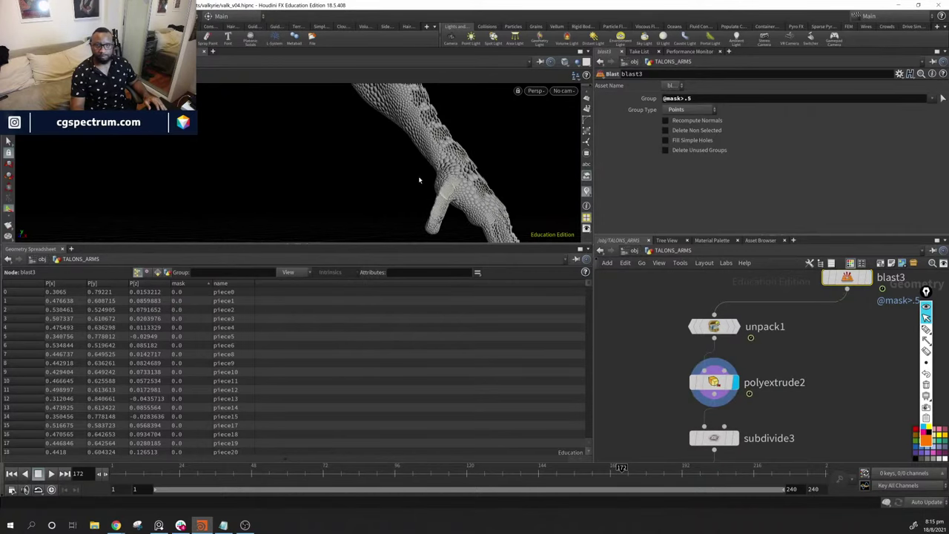
left_click_drag(419, 180, 534, 216)
scroll(340, 151, "up", 5)
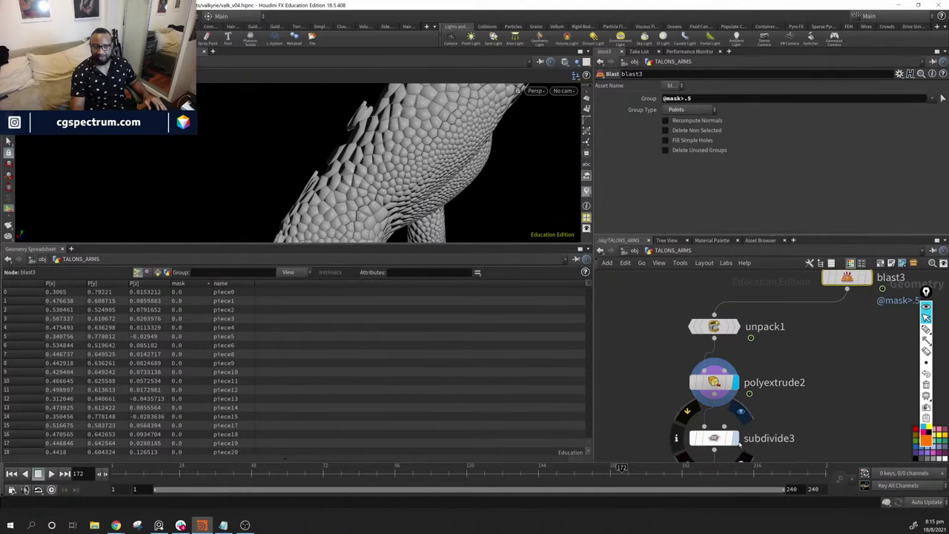
left_click(739, 444)
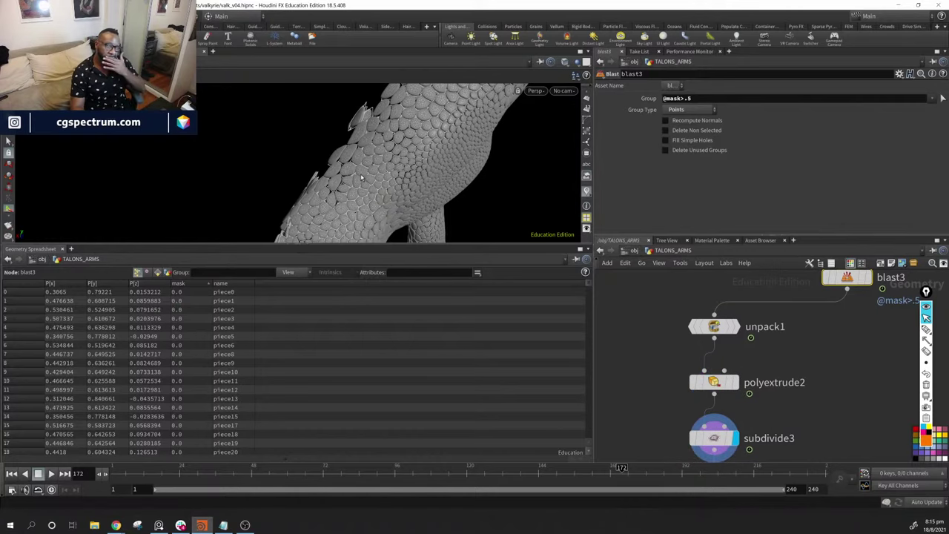
scroll(846, 386, "down", 5)
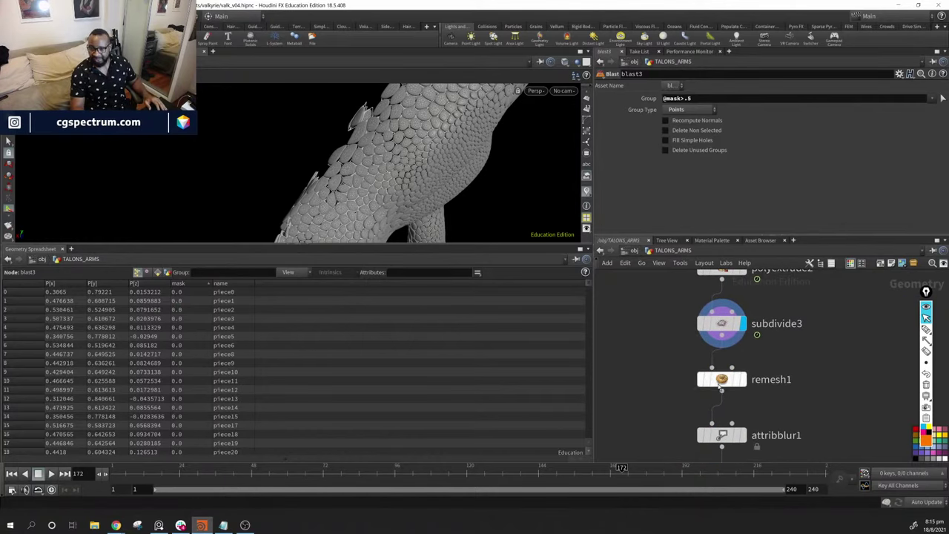
Bypass remesh1, then display attribblur1 and then peak2
left_click(702, 378)
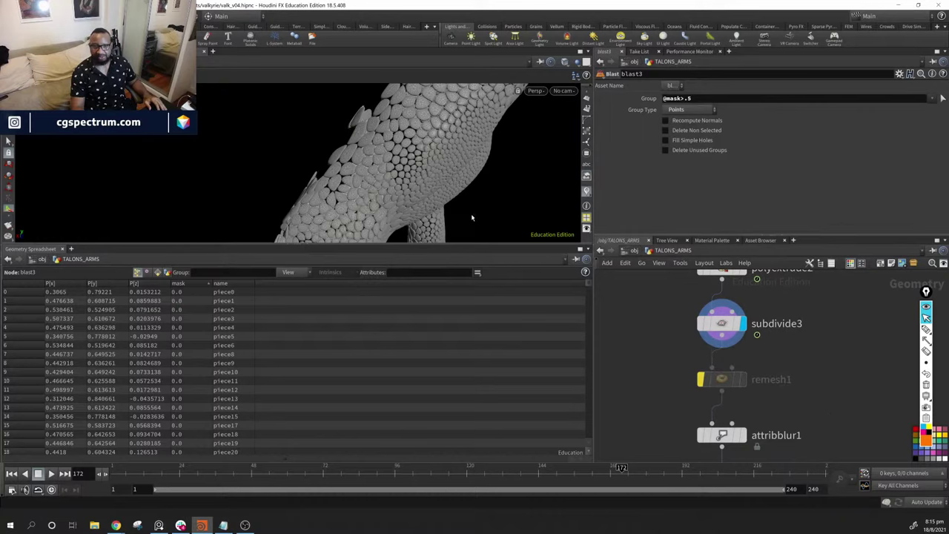
left_click_drag(471, 218, 445, 178, "alt")
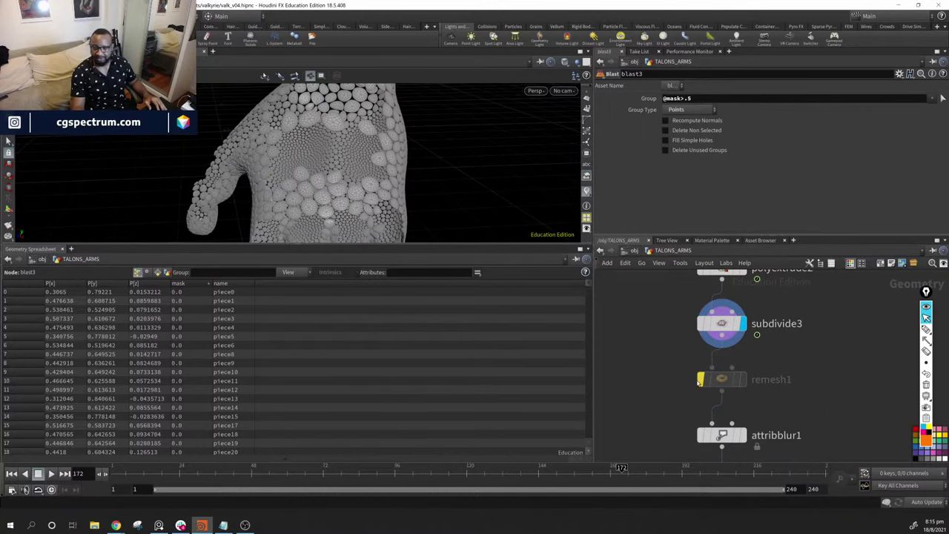
scroll(749, 342, "down", 4)
mouse_move(749, 340)
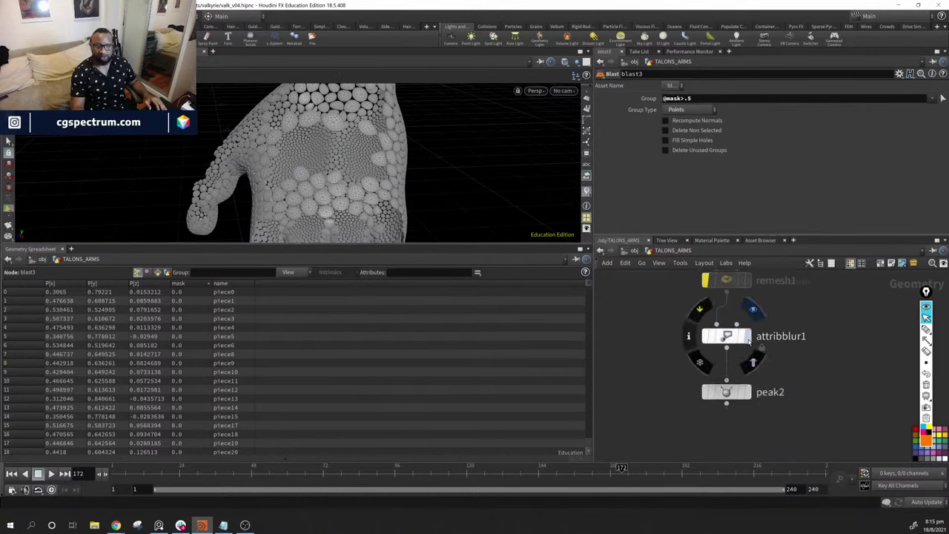
left_click(753, 311)
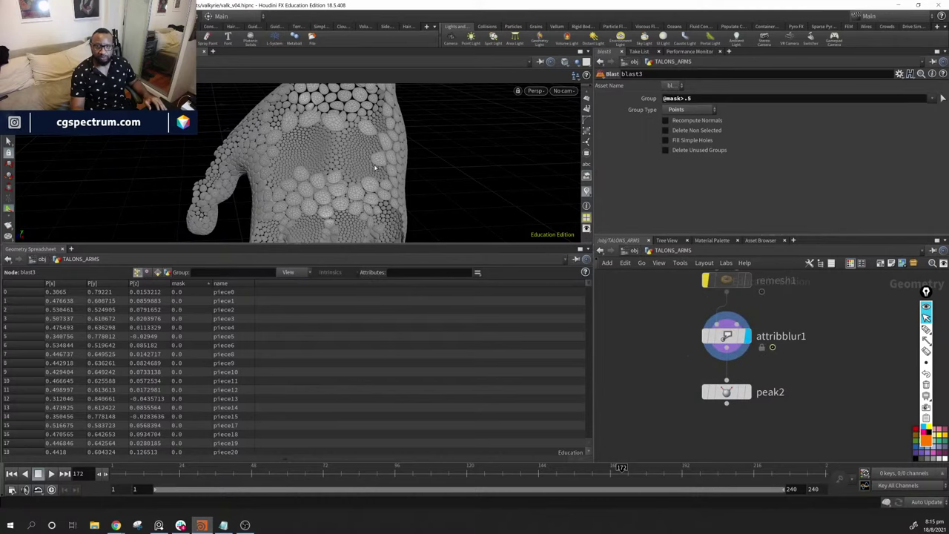
left_click_drag(415, 170, 509, 212, "alt")
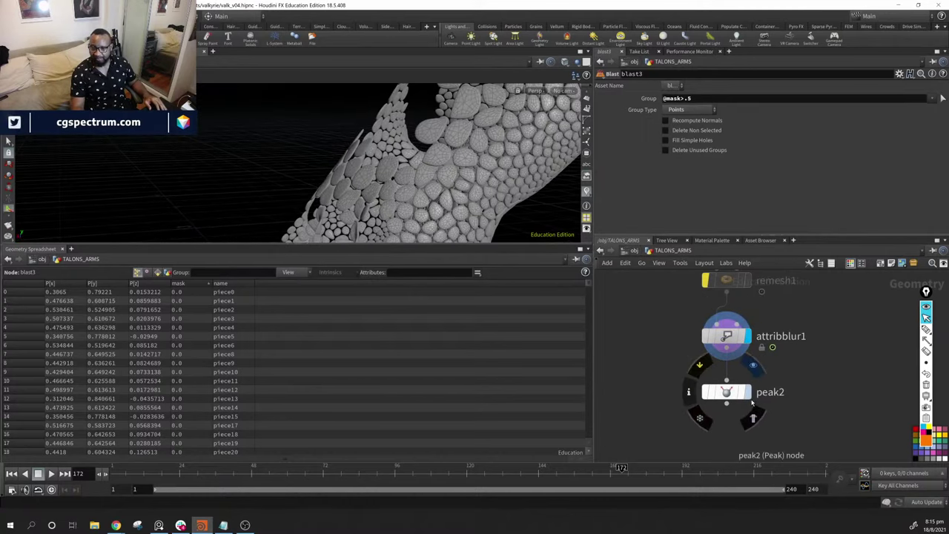
left_click(753, 365)
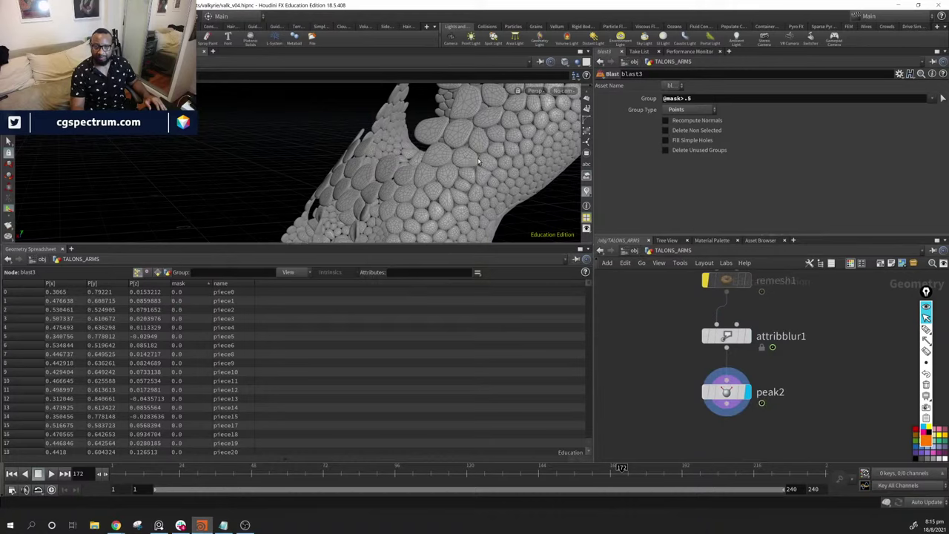
Orbit closely around the scaly arm surface to inspect peak2's scales
left_click_drag(479, 132, 470, 143, "alt")
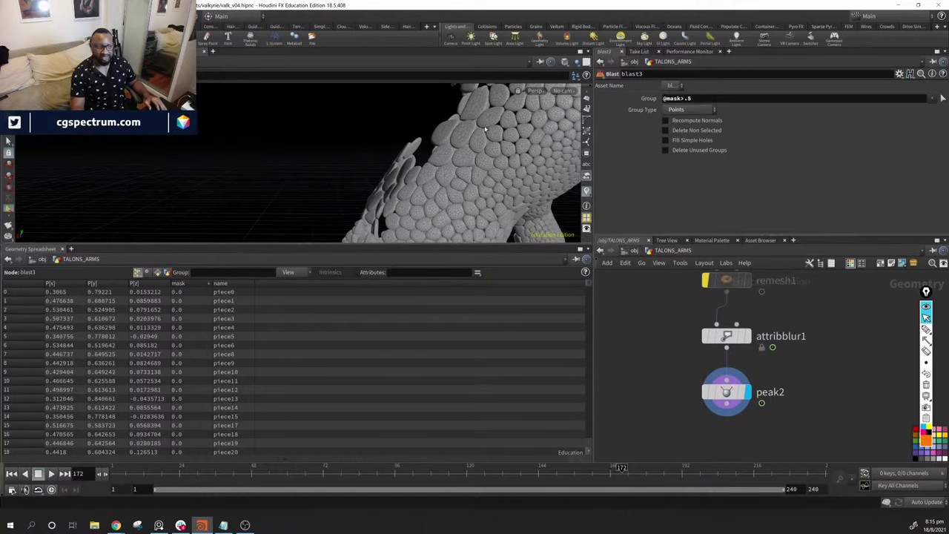
left_click_drag(440, 166, 348, 163, "alt")
middle_click_drag(731, 311, 718, 350)
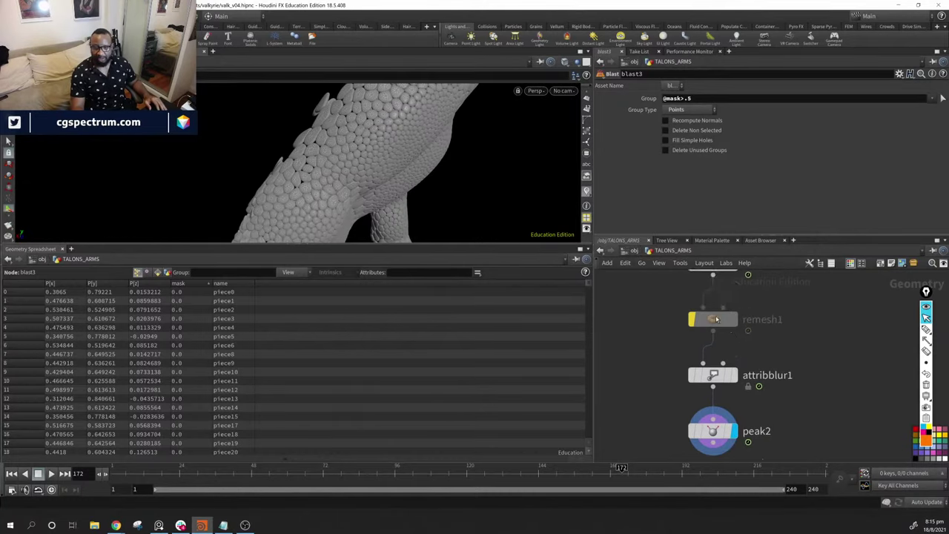
mouse_move(717, 334)
left_click_drag(435, 170, 339, 123, "alt")
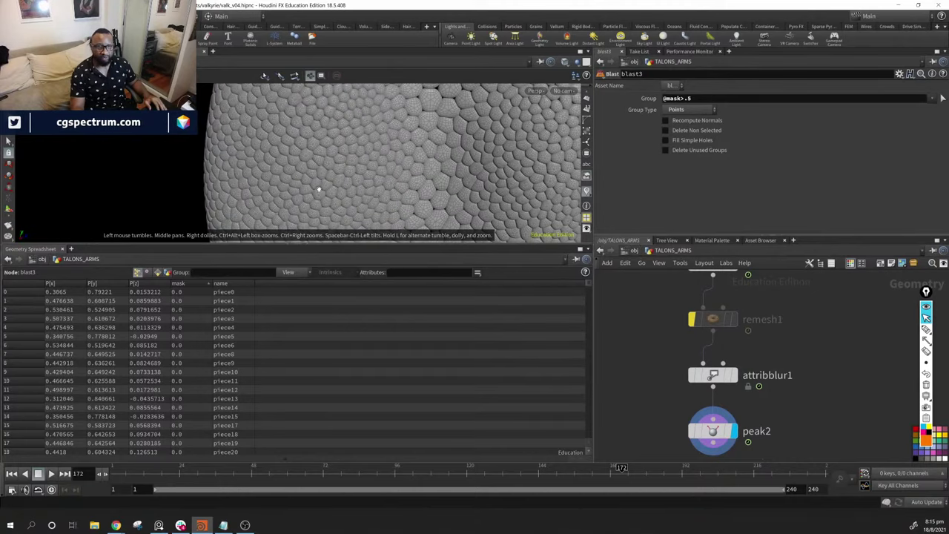
left_click_drag(528, 184, 388, 159, "alt")
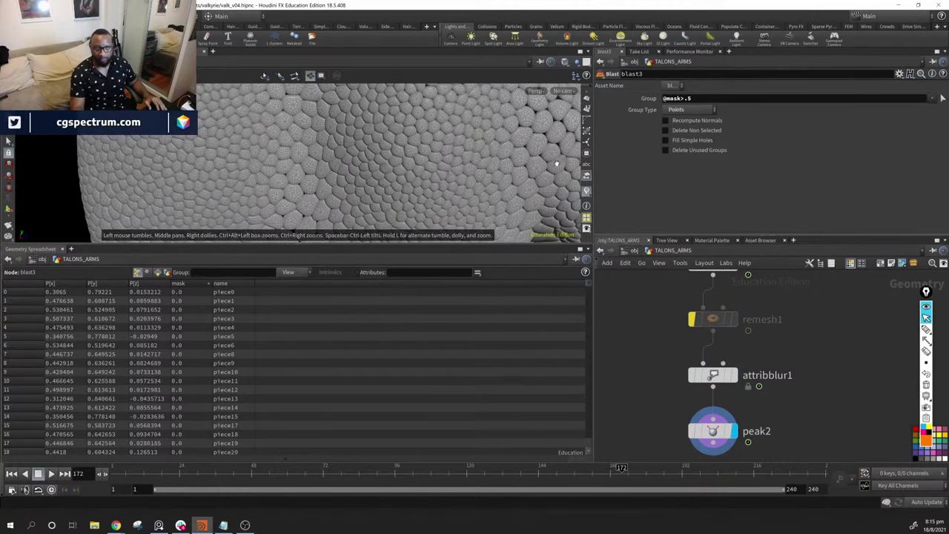
left_click_drag(557, 163, 474, 194, "alt")
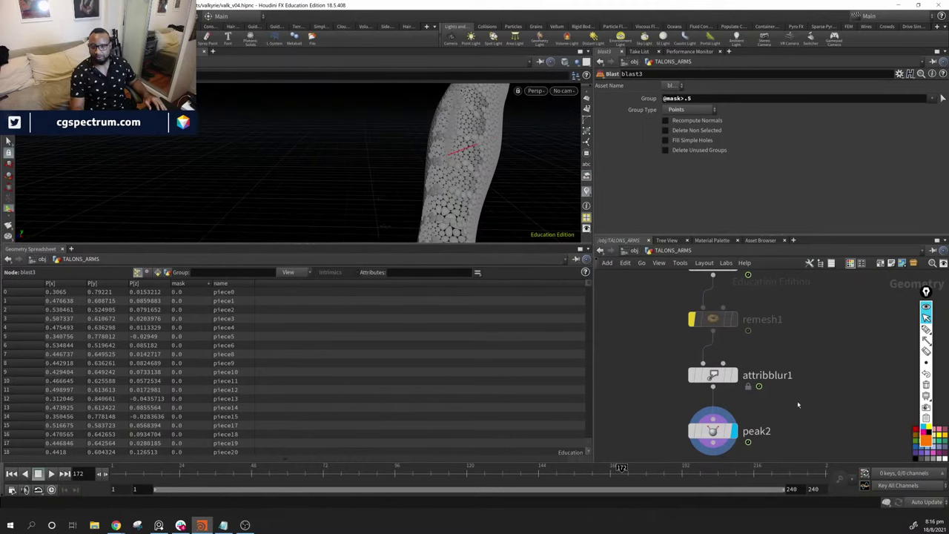
middle_click_drag(839, 430, 795, 411)
left_click_drag(502, 188, 818, 436, "alt")
middle_click_drag(818, 435, 846, 382)
scroll(846, 382, "down", 3)
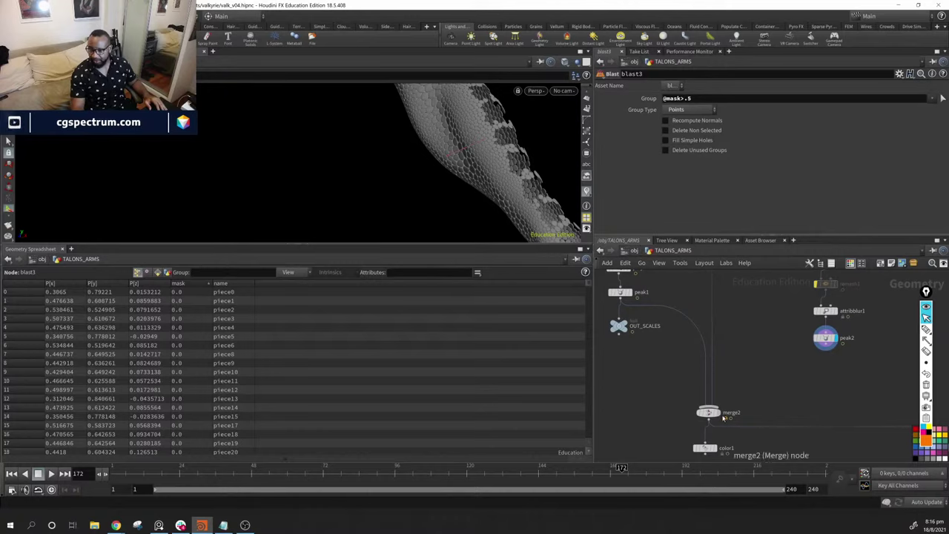
Wire peak2 into merge2, display color1's blue-grey armour, and orbit around the arm
key("r")
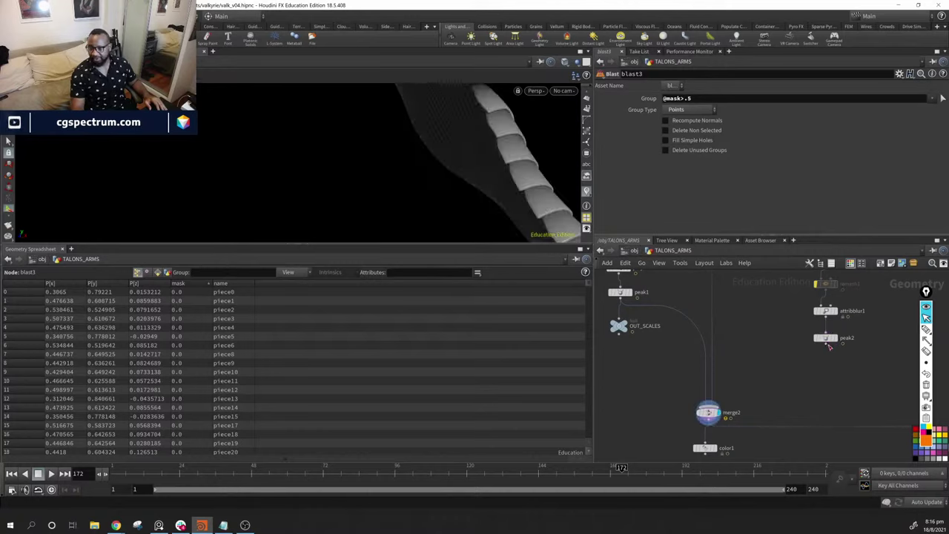
left_click_drag(826, 343, 708, 405)
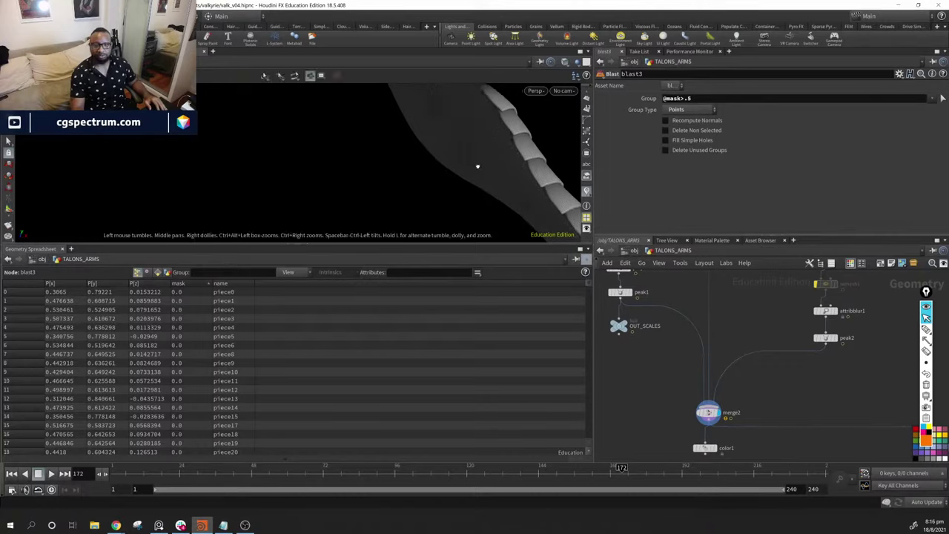
left_click(718, 436)
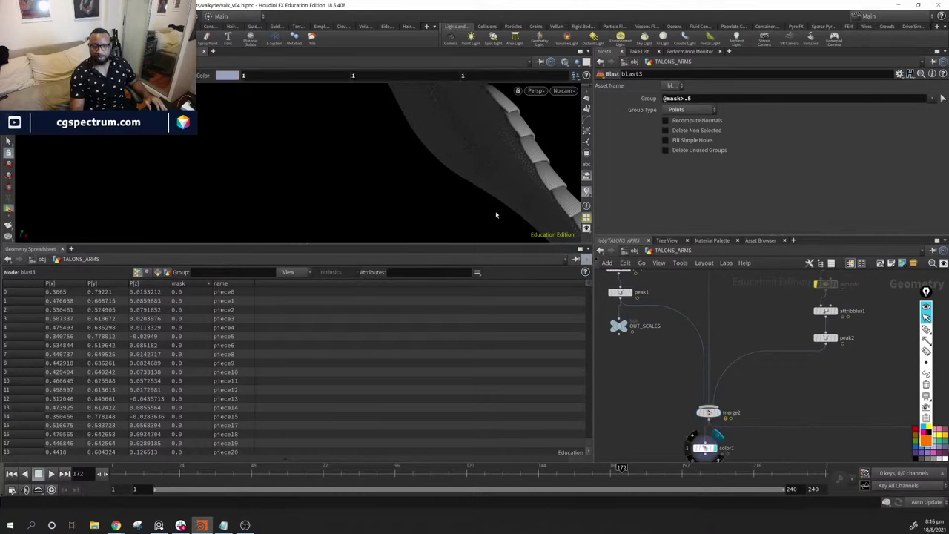
mouse_move(504, 197)
left_mouse_down()
mouse_move(542, 201)
mouse_move(403, 195)
mouse_move(352, 155)
mouse_move(360, 148)
mouse_move(385, 169)
mouse_move(462, 146)
mouse_move(487, 127)
left_mouse_up()
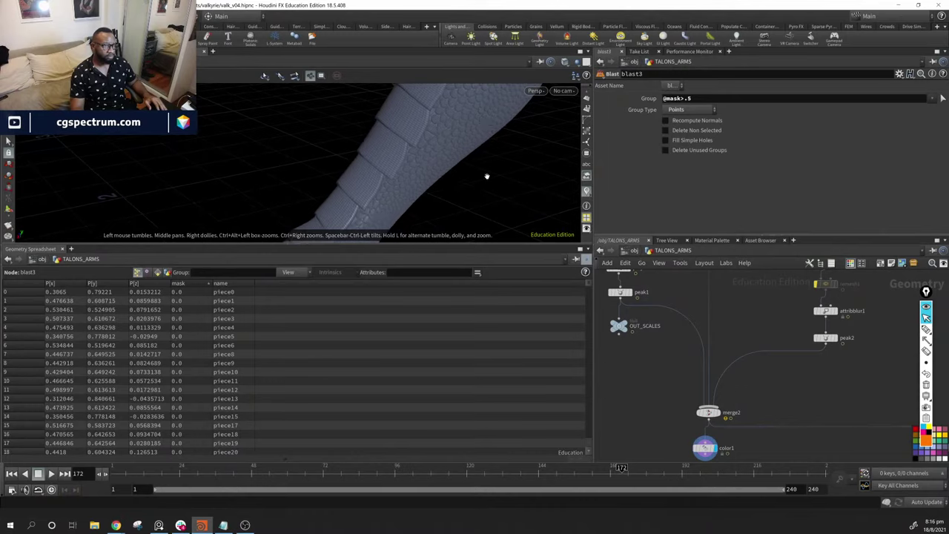
left_click_drag(487, 176, 398, 155)
left_click_drag(423, 186, 323, 194)
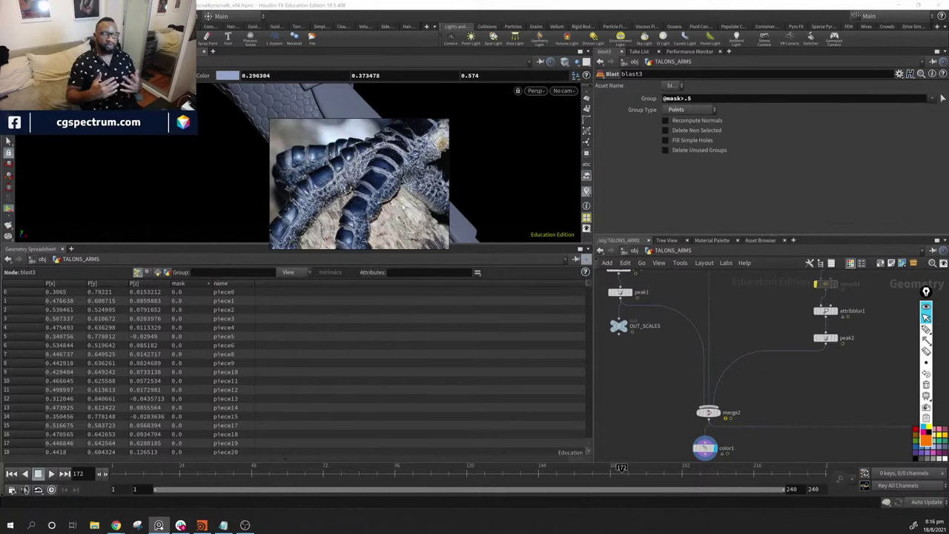
scroll(401, 161, "up", 3)
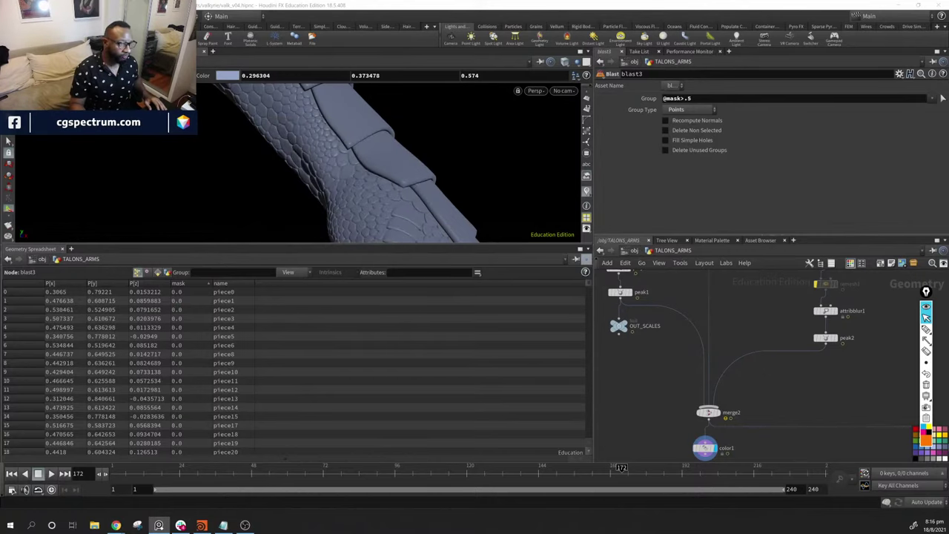
left_click_drag(398, 134, 318, 126)
middle_click_drag(805, 445, 739, 437)
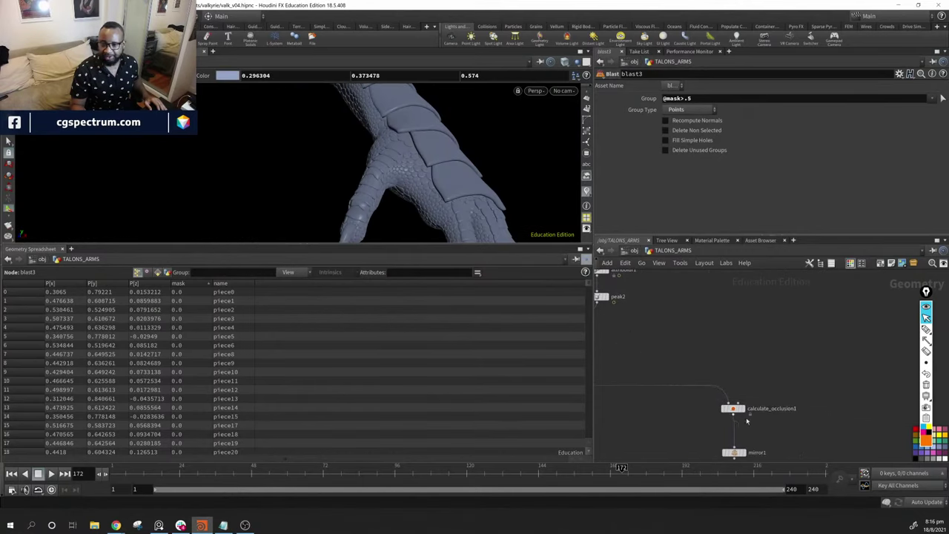
Display calculate_occlusion1 and wait for the occlusion shading to cook
mouse_move(743, 410)
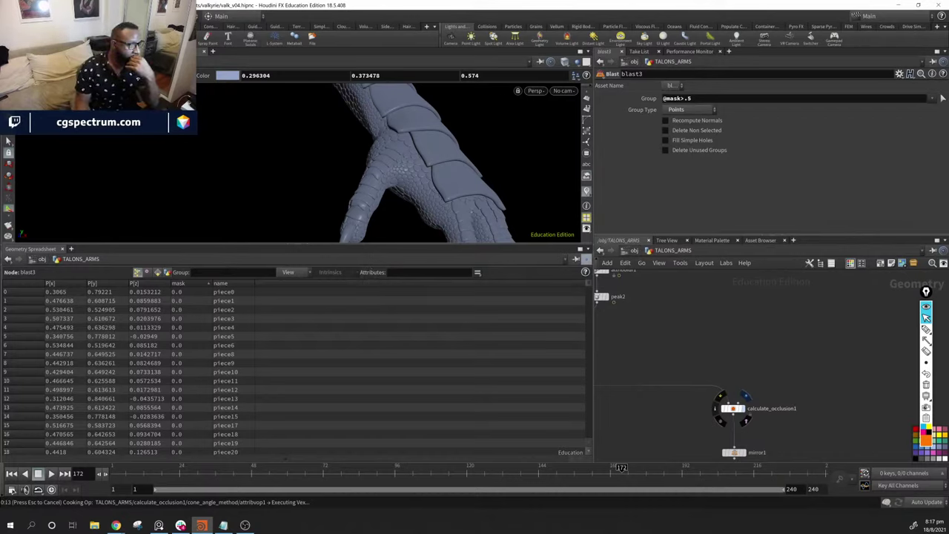
key("alt+Tab")
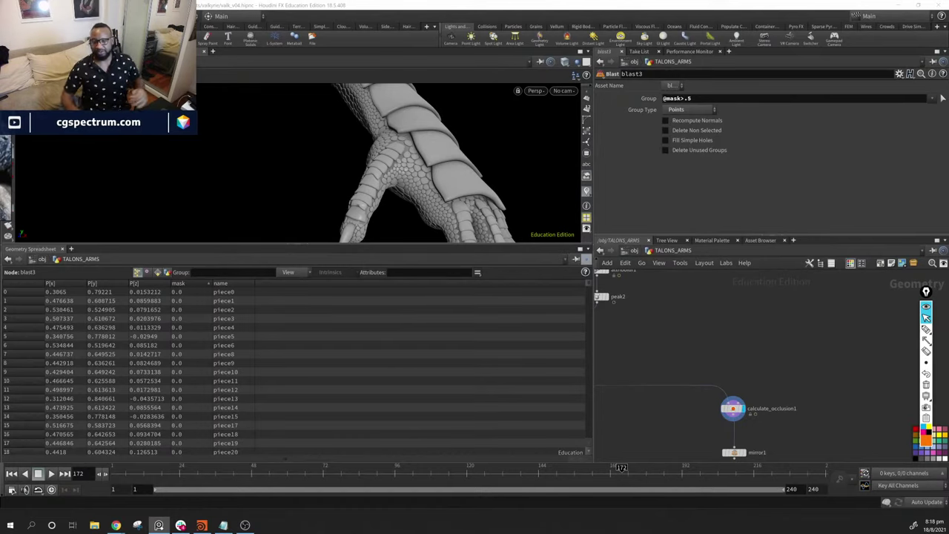
Orbit the occlusion-shaded talon, then compare it with a scaly bird-feet reference photo
left_click_drag(465, 113, 457, 151)
right_click_drag(456, 151, 477, 160)
left_click_drag(477, 161, 384, 104)
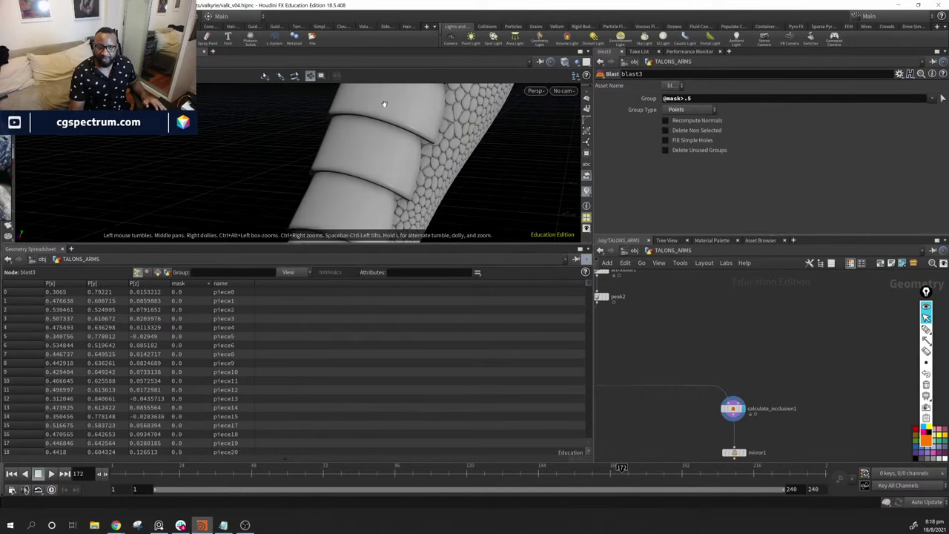
left_click_drag(360, 169, 549, 208)
left_click_drag(475, 171, 314, 163)
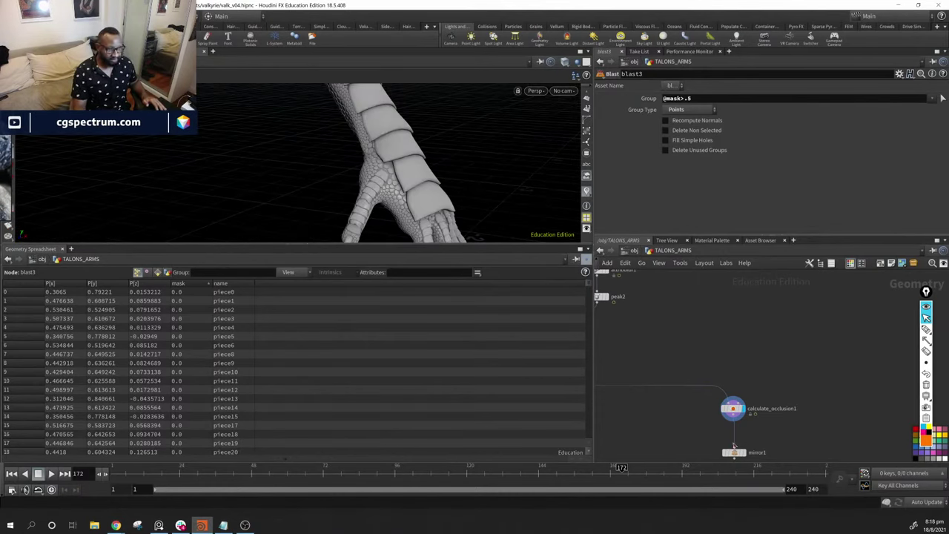
key("alt+Tab")
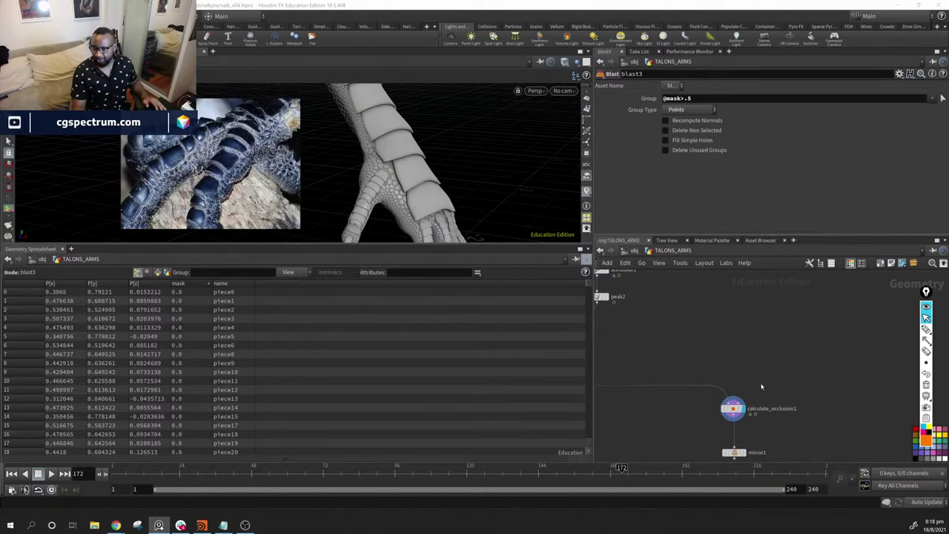
scroll(761, 386, "up", 5)
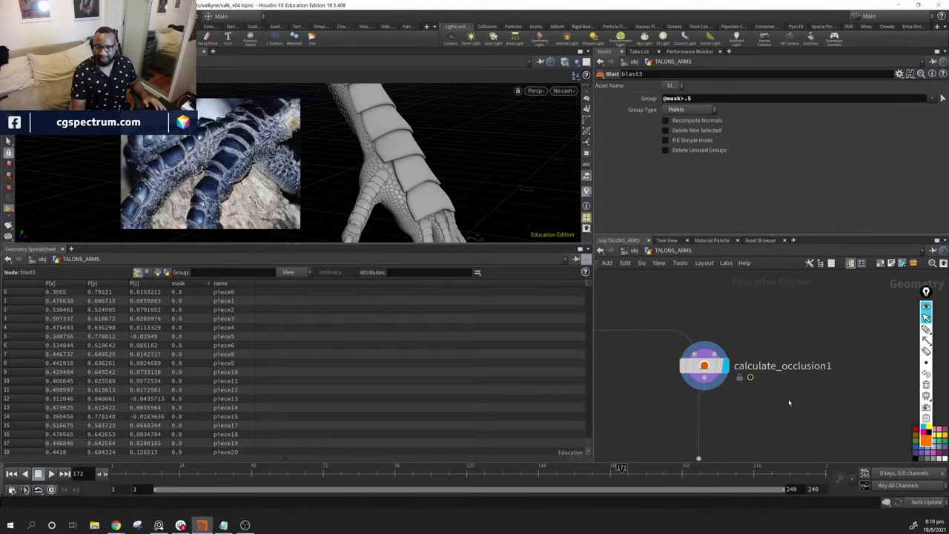
Add a Color node below calculate_occlusion1 with Color Type set to Ramp from Attribute
key("Tab")
type("color")
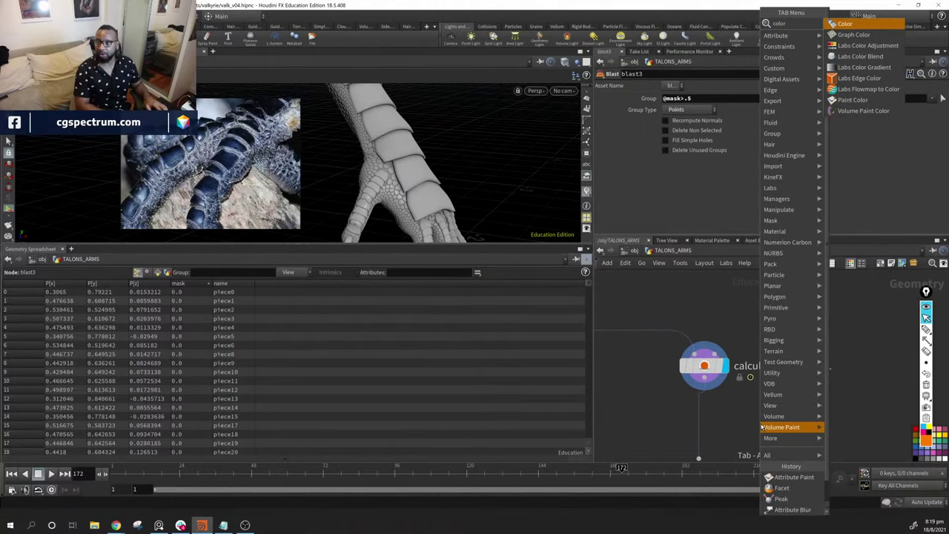
key("Return")
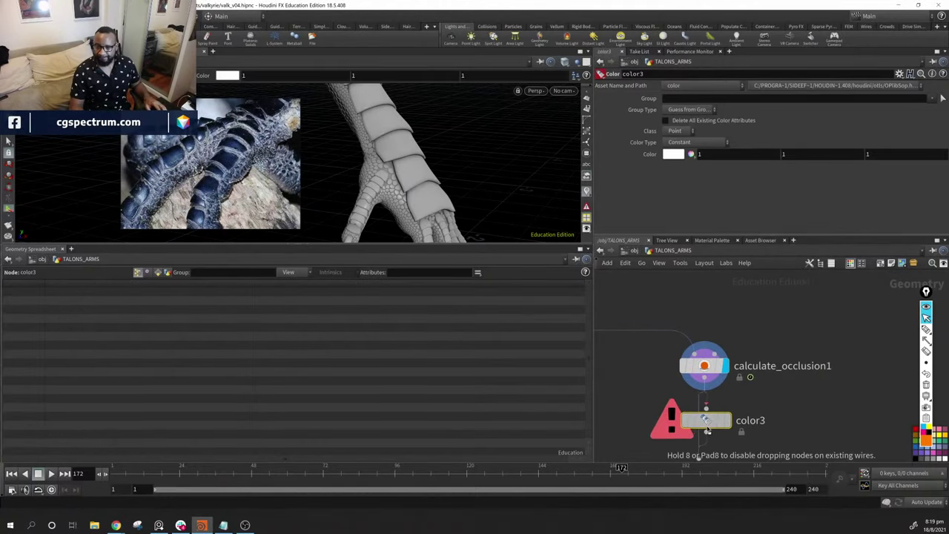
left_click(705, 422)
left_click(712, 141)
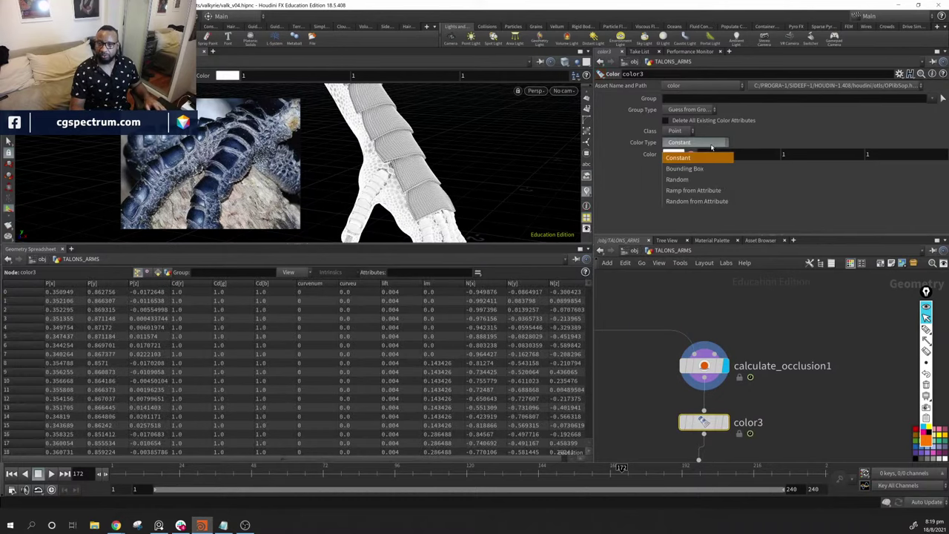
left_click(710, 191)
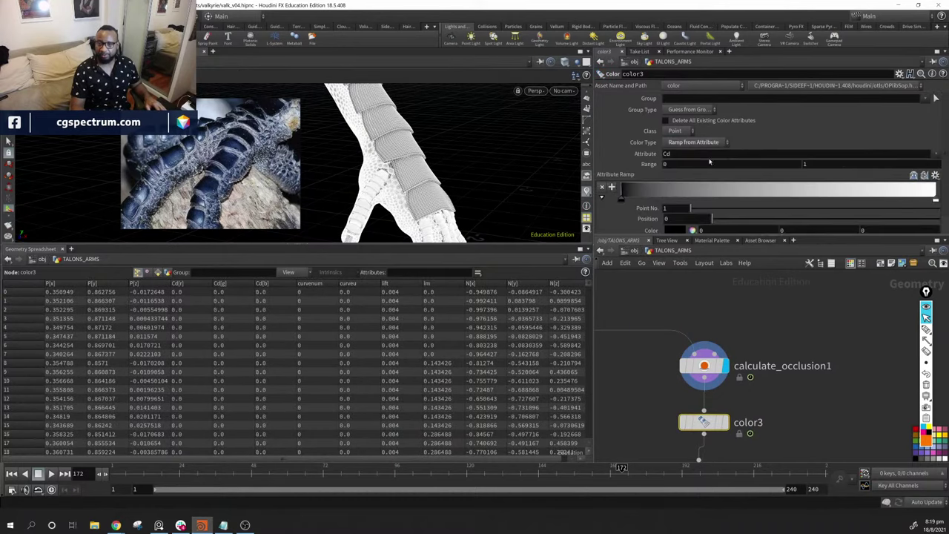
double_click(704, 153)
key("BackSpace")
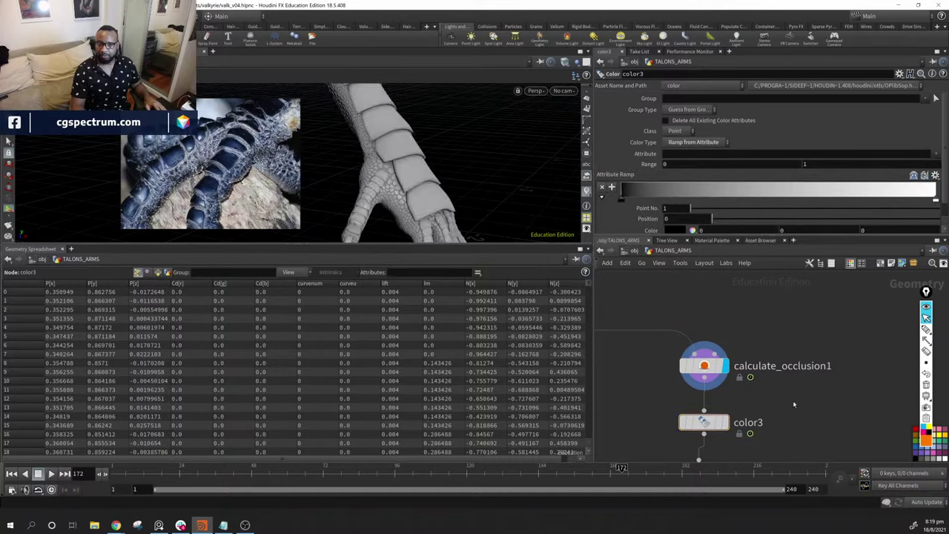
Check calculate_occlusion1's output, then set color3's ramp attribute to Cd
left_click(706, 366)
left_click(706, 366)
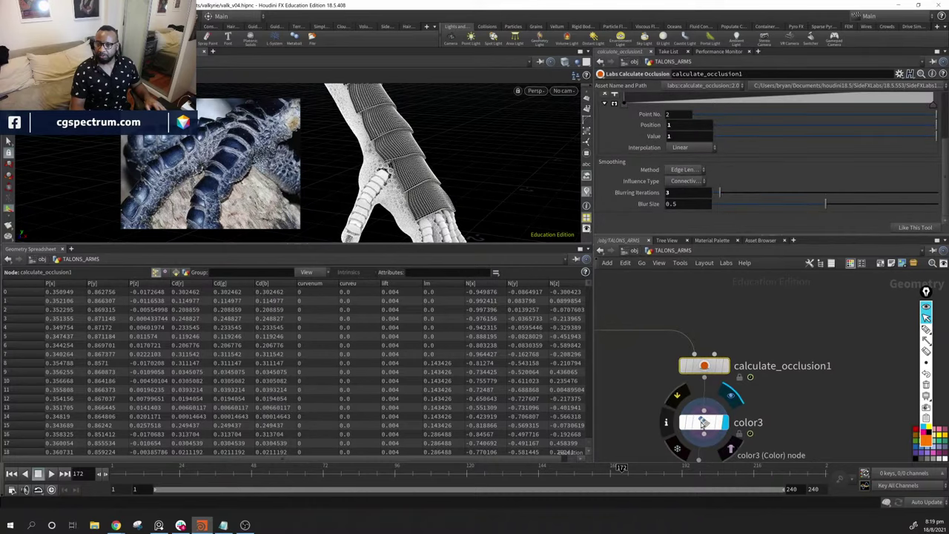
scroll(688, 133, "up", 3)
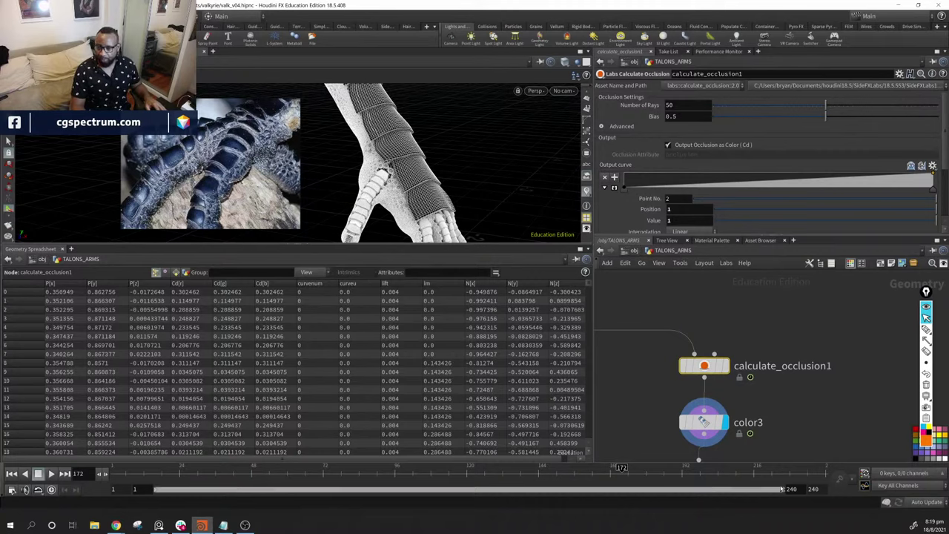
left_click(705, 423)
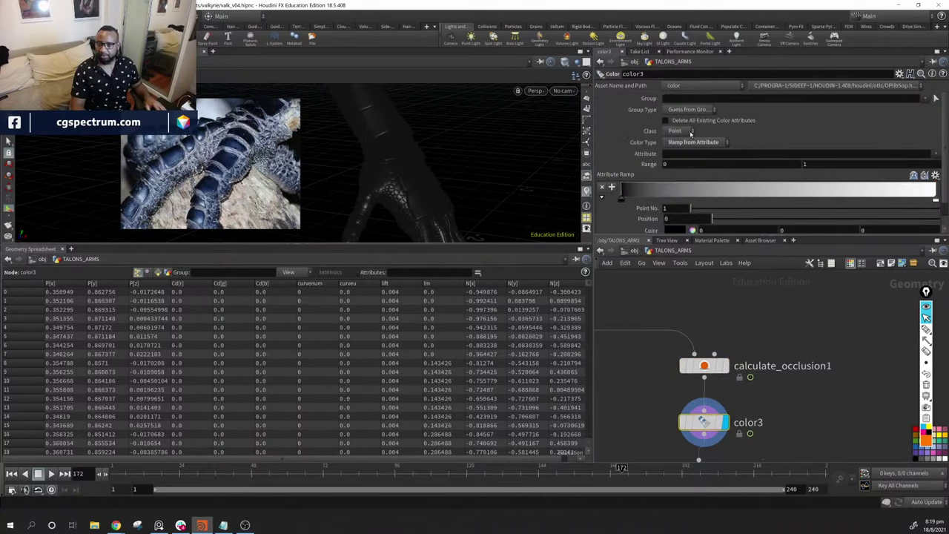
left_click(683, 155)
type("Cd")
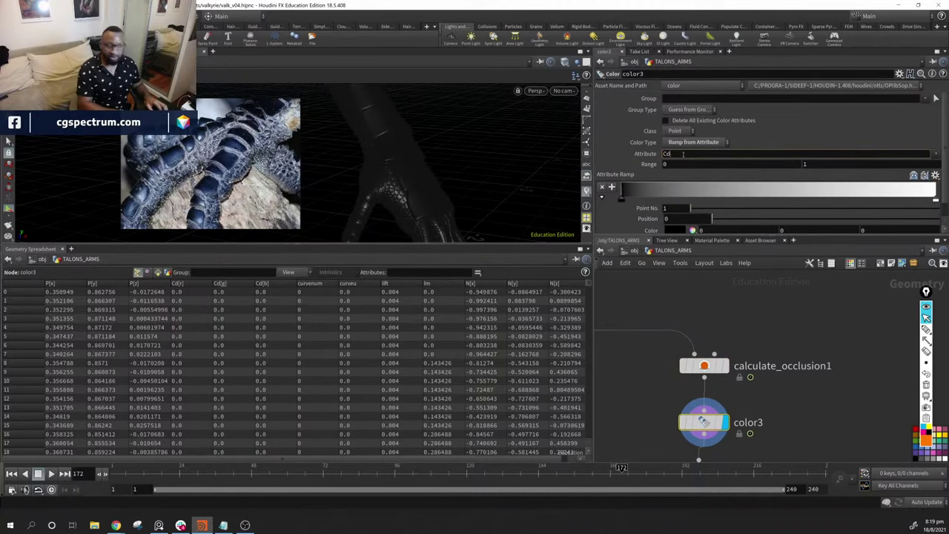
key("Return")
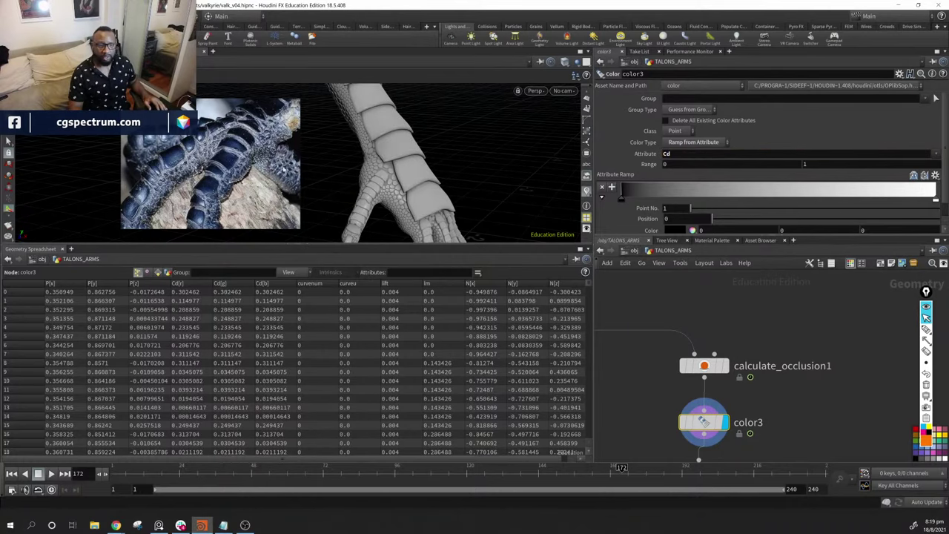
Set the ramp's right-end key to a dark, slightly muted blue
left_click(936, 200)
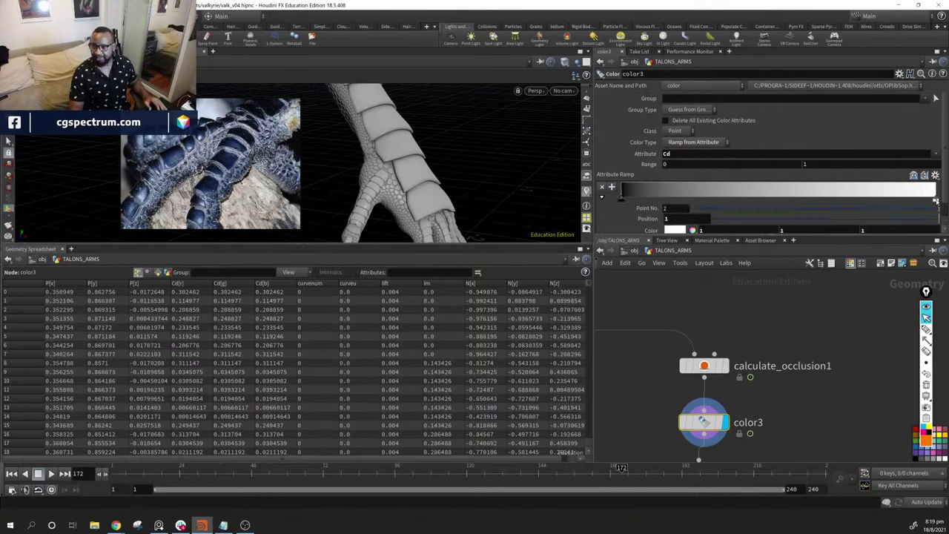
left_click(675, 231)
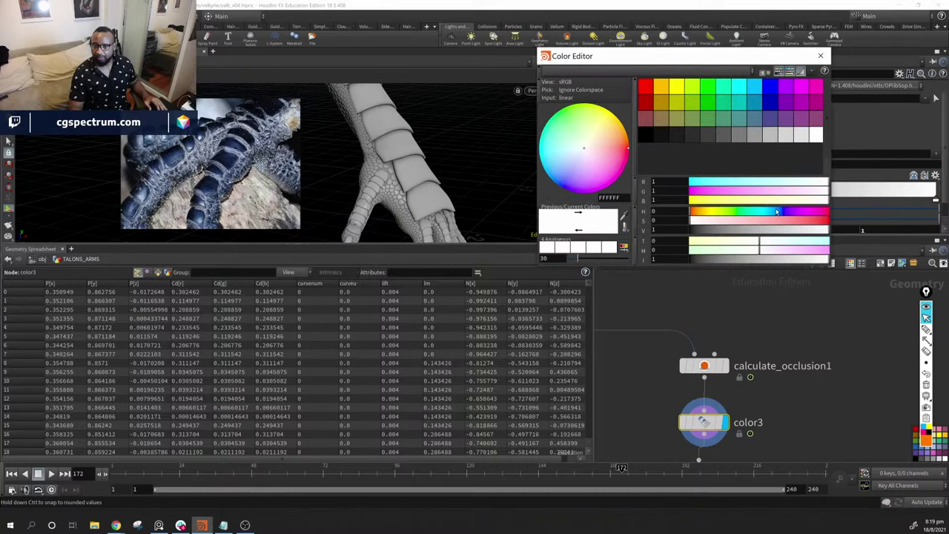
mouse_move(783, 217)
left_mouse_down()
mouse_move(717, 230)
mouse_move(733, 230)
left_mouse_up()
left_click(814, 221)
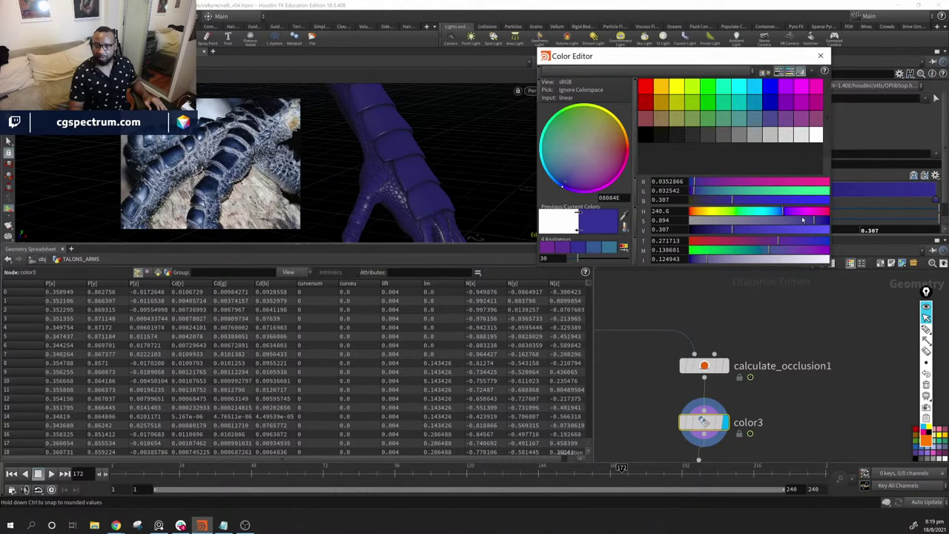
left_click_drag(803, 220, 784, 217)
left_click_drag(718, 231, 709, 231)
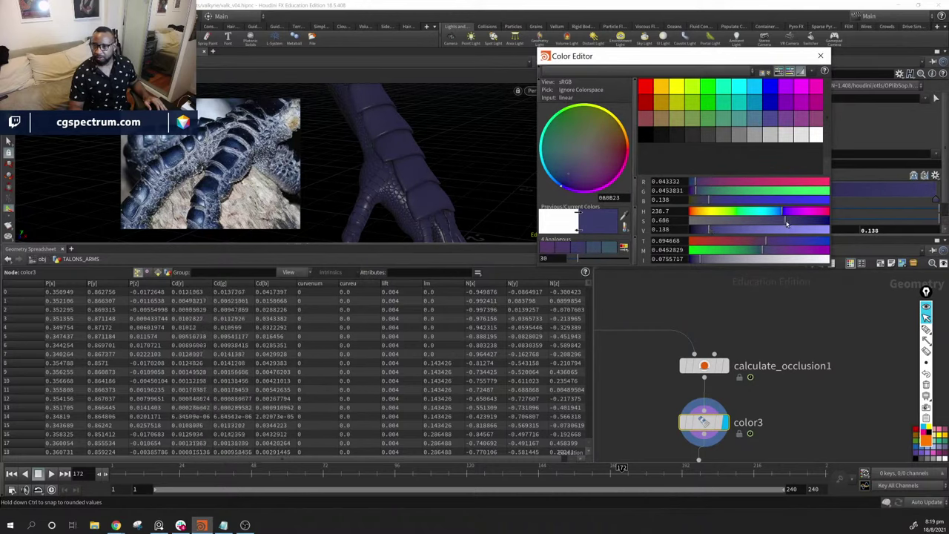
left_click_drag(787, 222, 791, 223)
left_click_drag(701, 230, 707, 231)
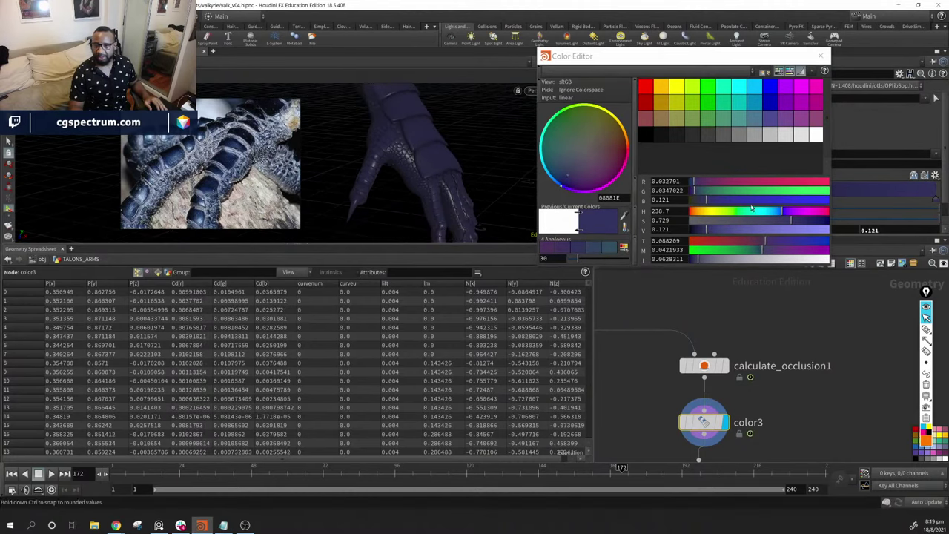
left_click(820, 55)
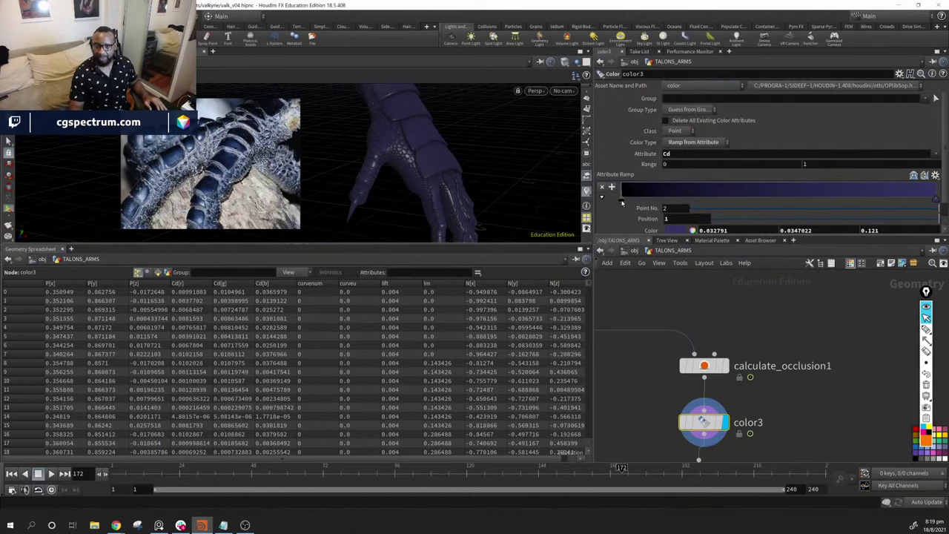
Change the ramp's first key from black to a pale beige
left_click(695, 232)
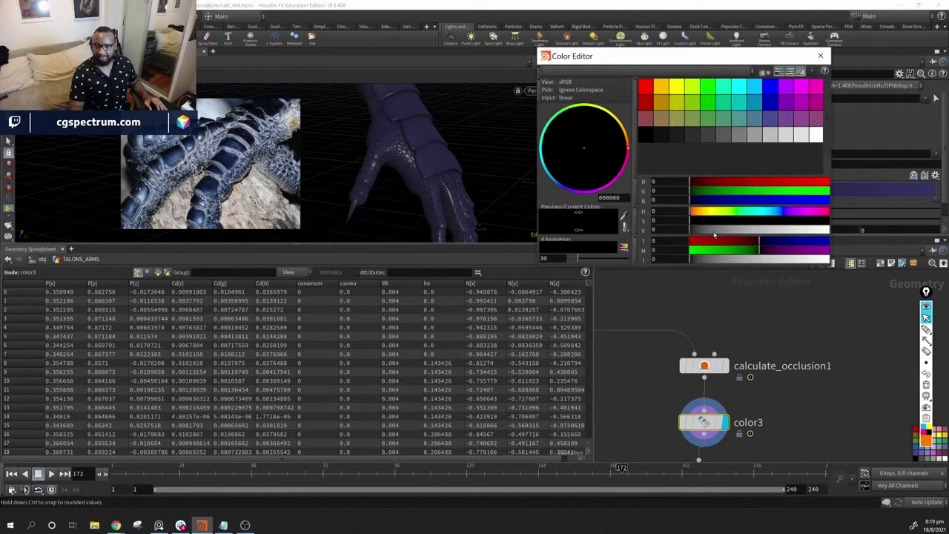
left_click(672, 121)
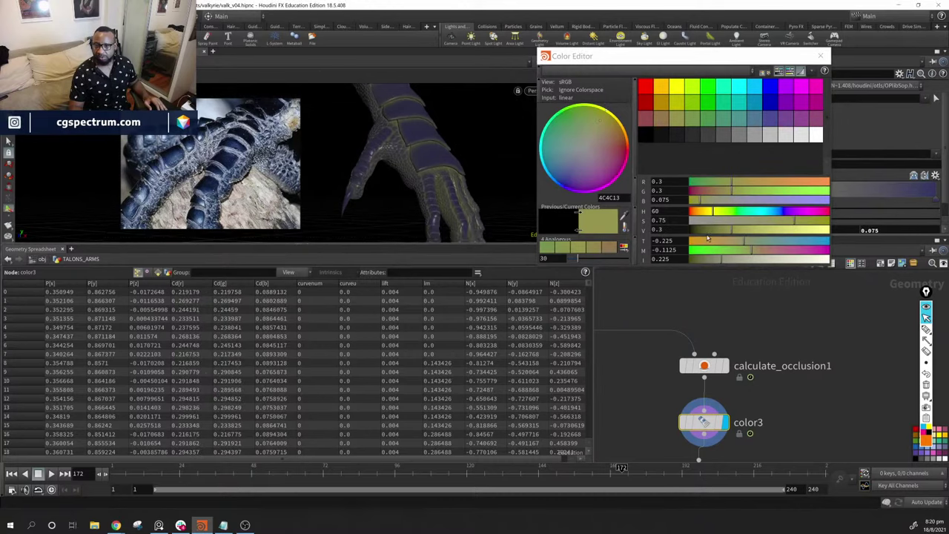
left_click_drag(750, 231, 751, 226)
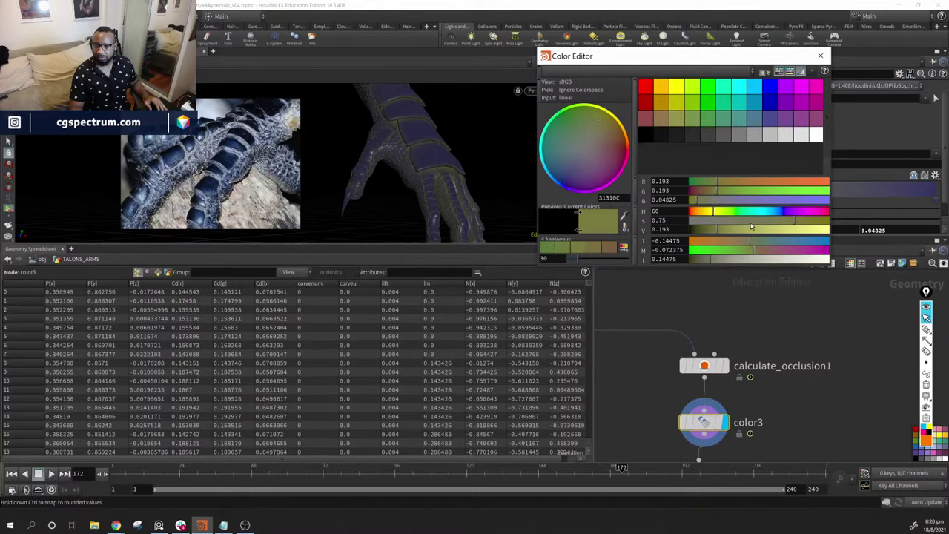
left_click_drag(787, 260, 779, 260)
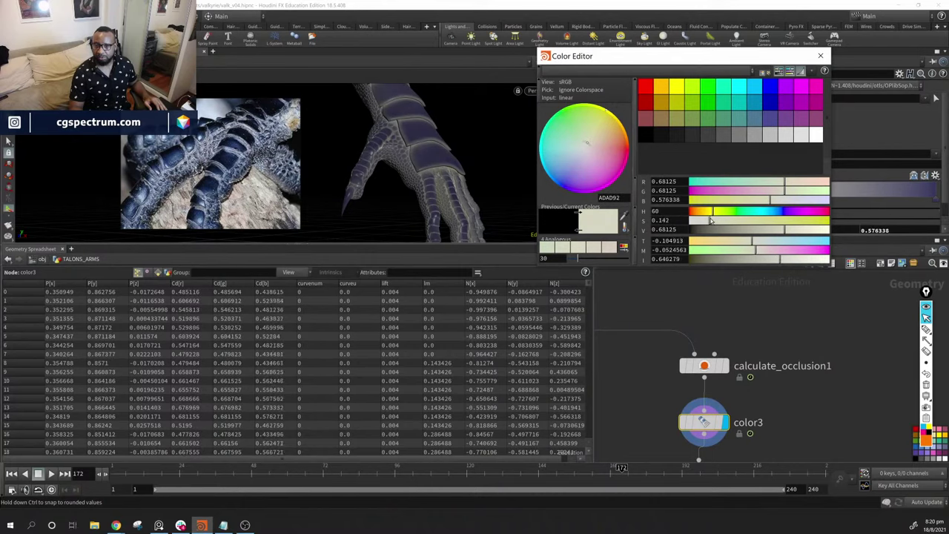
left_click(820, 57)
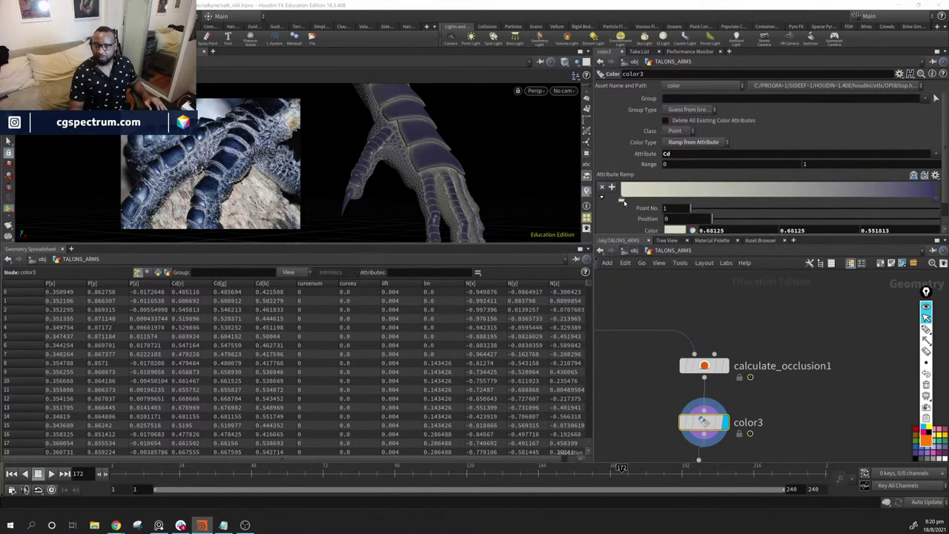
Move the ramp keys inward to widen the light band and slightly darken its colour
left_click_drag(622, 198, 667, 199)
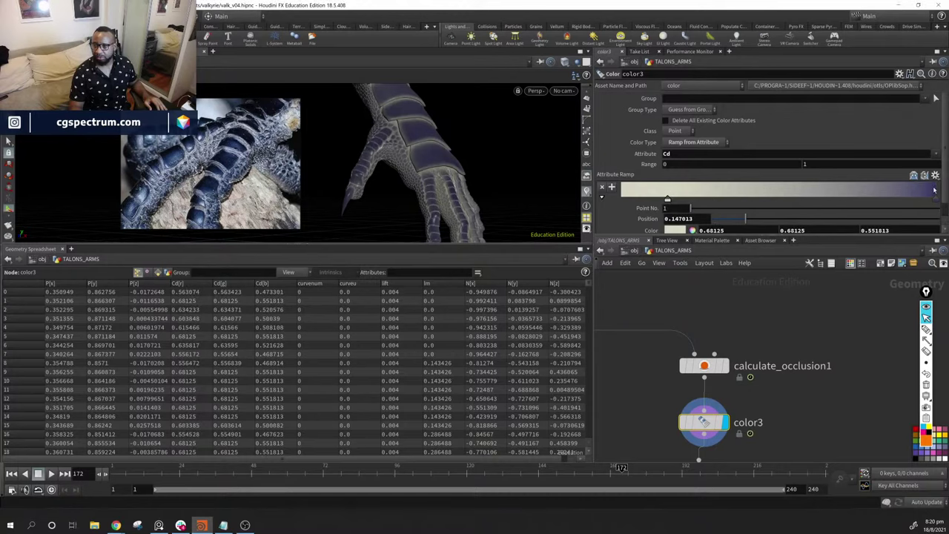
left_click_drag(939, 202, 833, 198)
key("Delete")
key("ctrl+z")
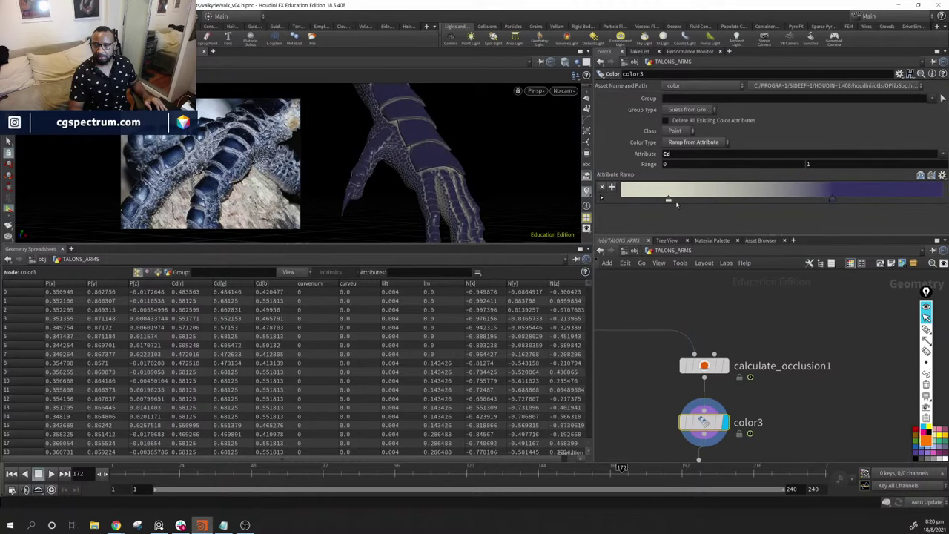
left_click_drag(669, 200, 727, 200)
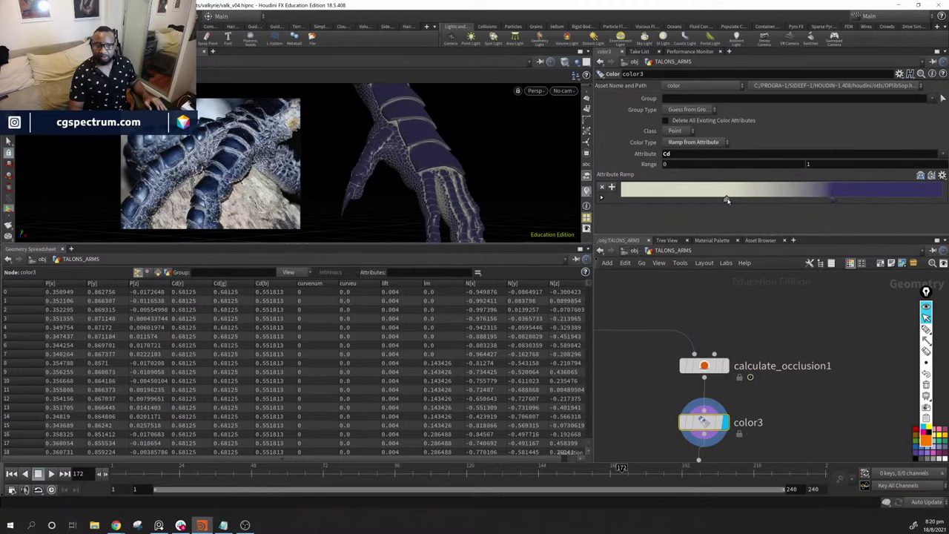
double_click(733, 201)
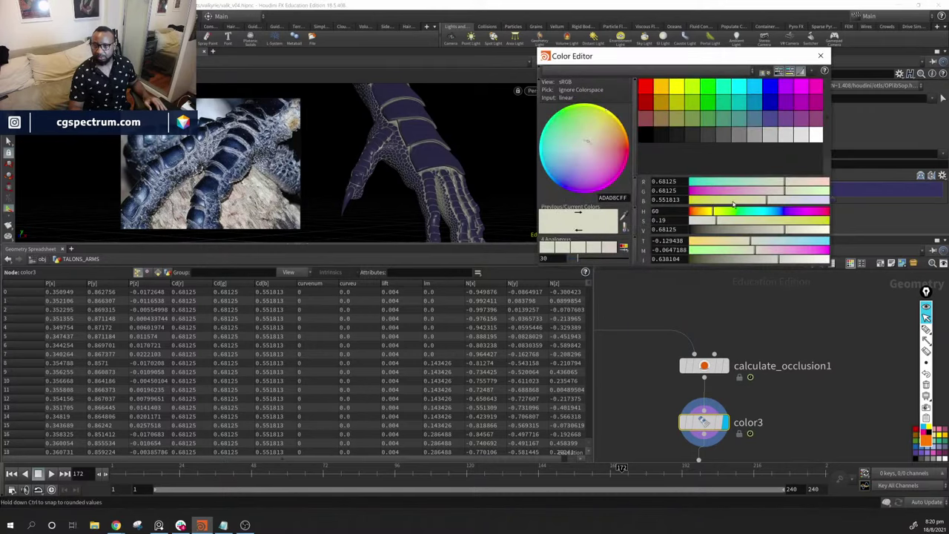
left_click_drag(716, 221, 711, 221)
mouse_move(778, 229)
left_mouse_down()
mouse_move(757, 230)
mouse_move(769, 229)
left_mouse_up()
left_click(821, 58)
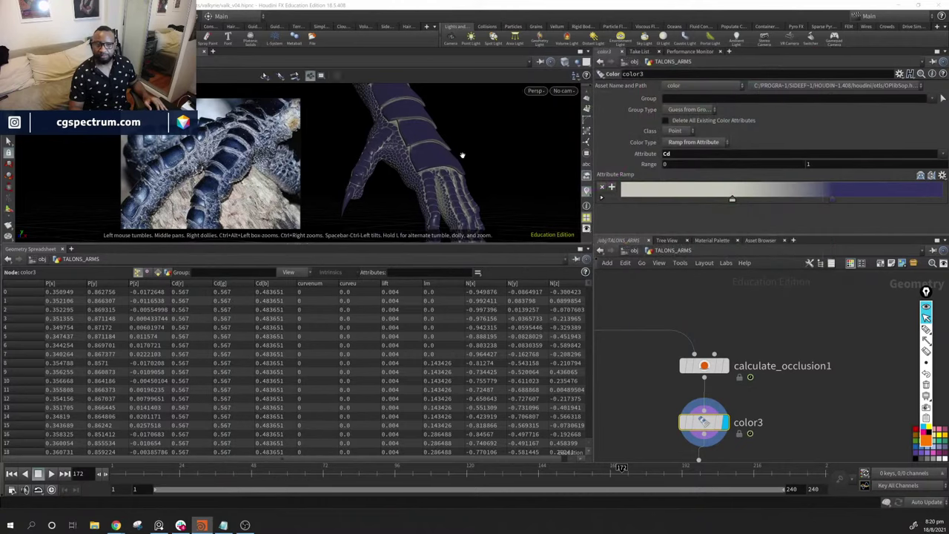
left_click_drag(445, 149, 316, 169)
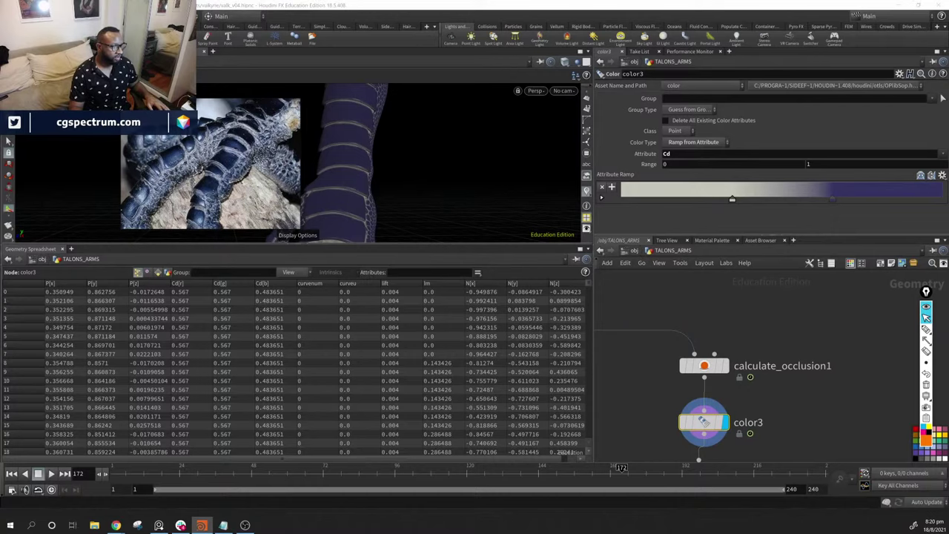
Set the viewport background Color Scheme to Grey in Display Options
key("d")
left_click(443, 114)
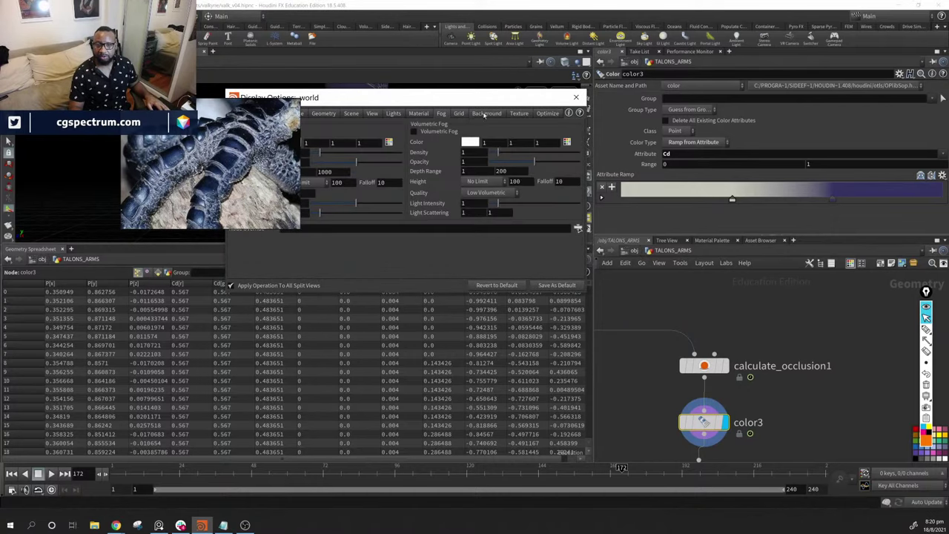
left_click(486, 113)
left_click_drag(373, 98, 507, 103)
left_click(431, 131)
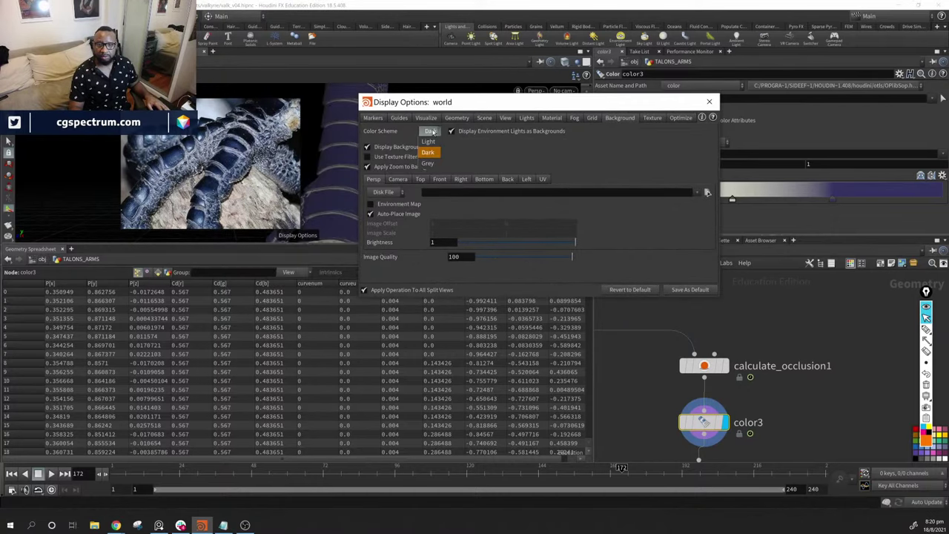
left_click(428, 163)
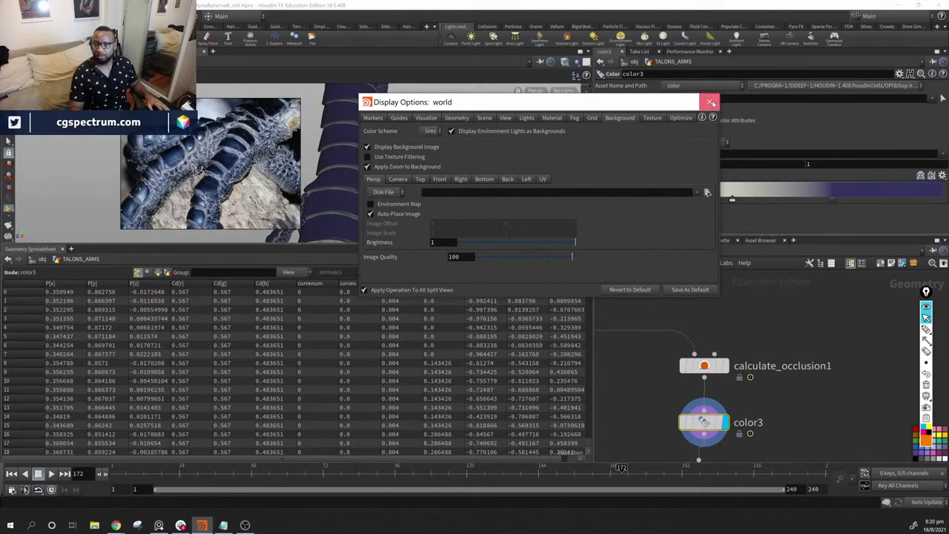
left_click(711, 102)
left_click_drag(415, 130, 363, 106)
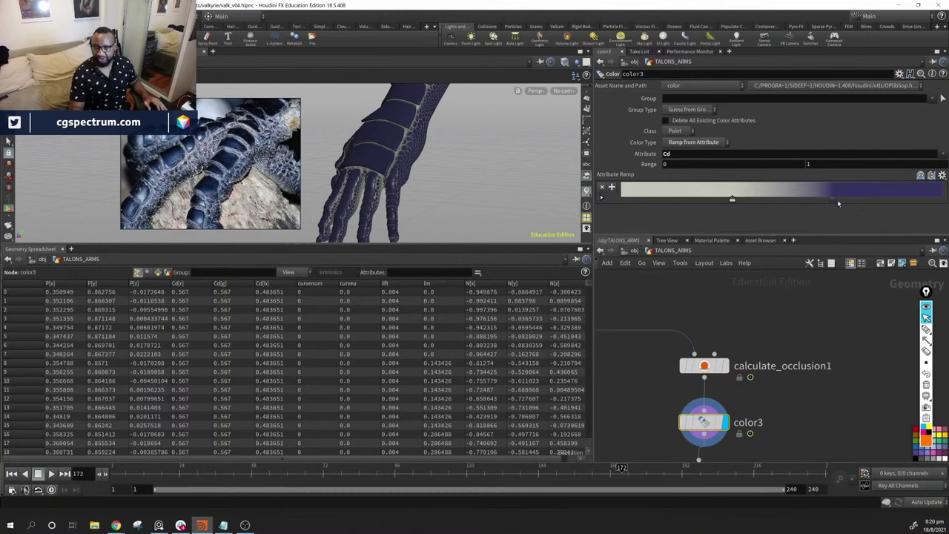
Make the purple ramp key darker and bluer, with saturation around 0.81
double_click(834, 200)
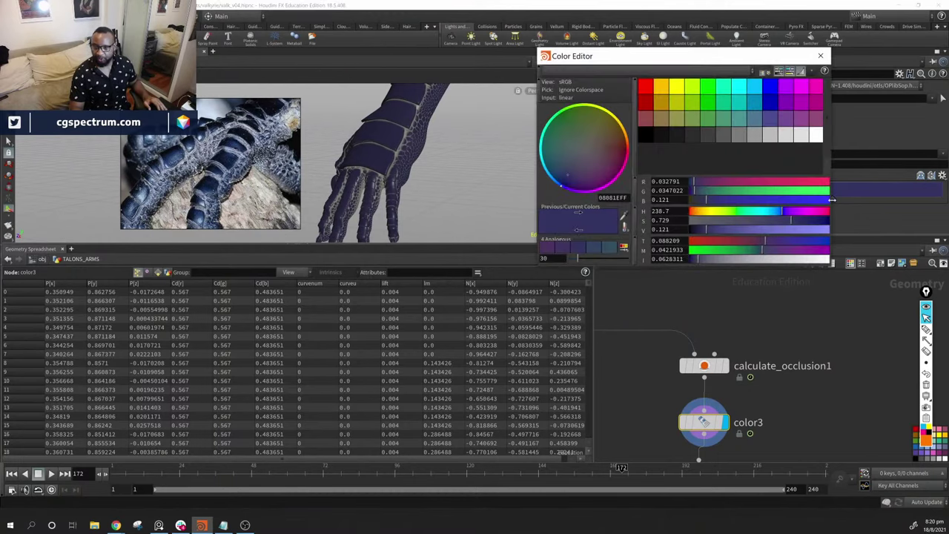
left_click(813, 222)
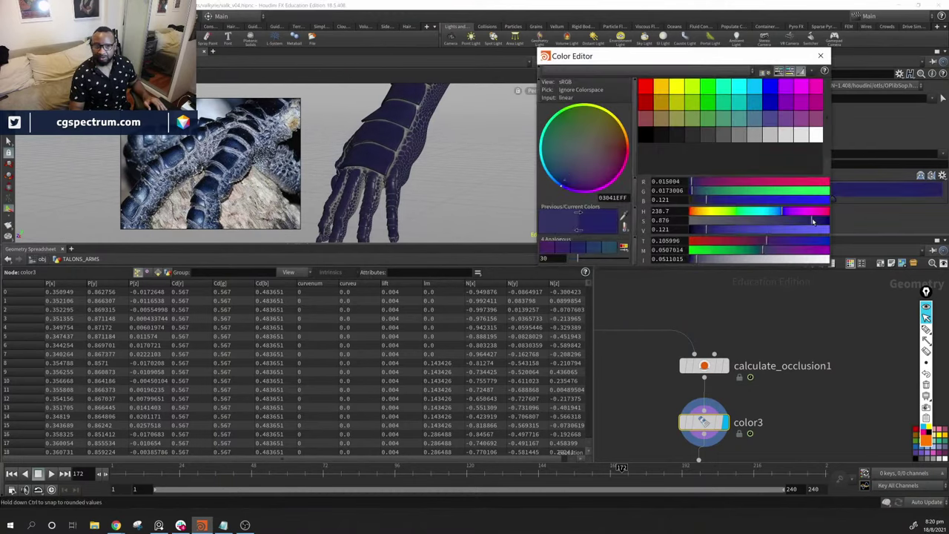
left_click_drag(704, 231, 710, 230)
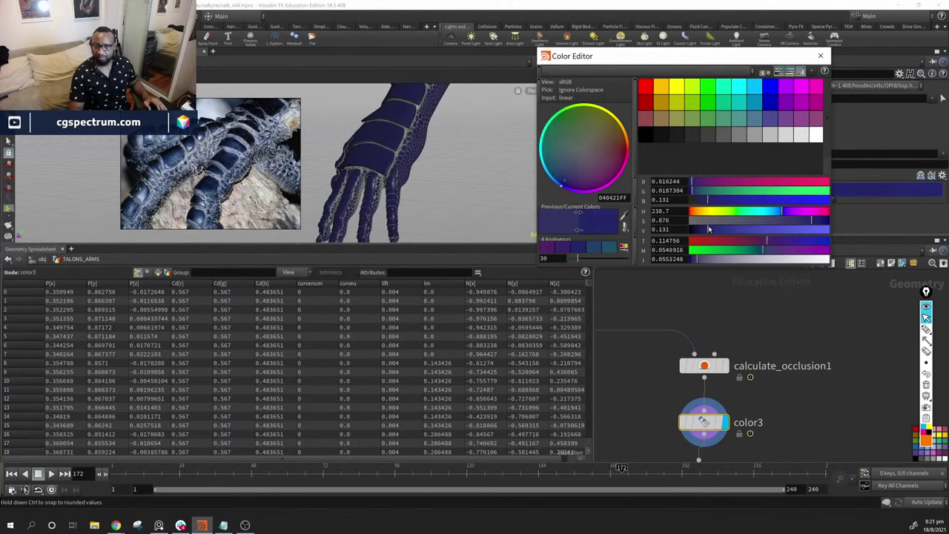
left_click(815, 222)
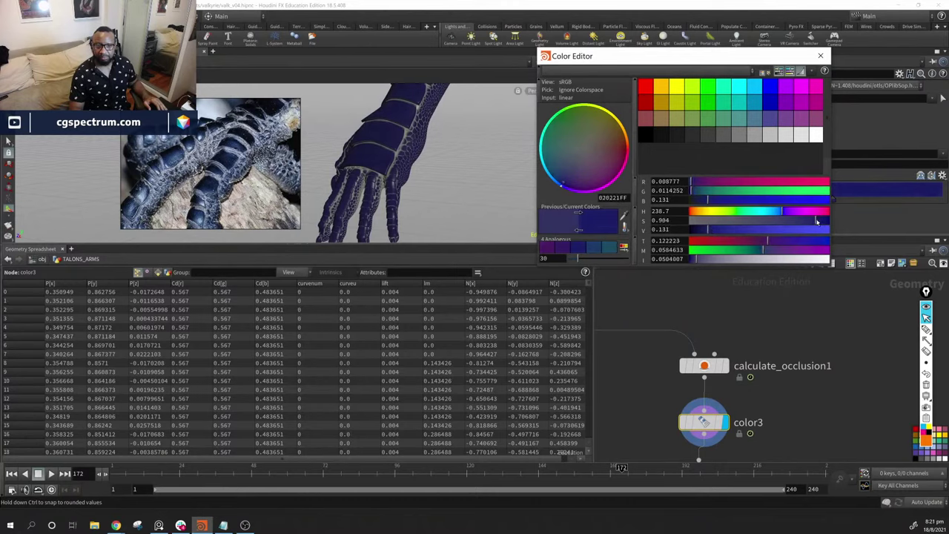
left_click(787, 221)
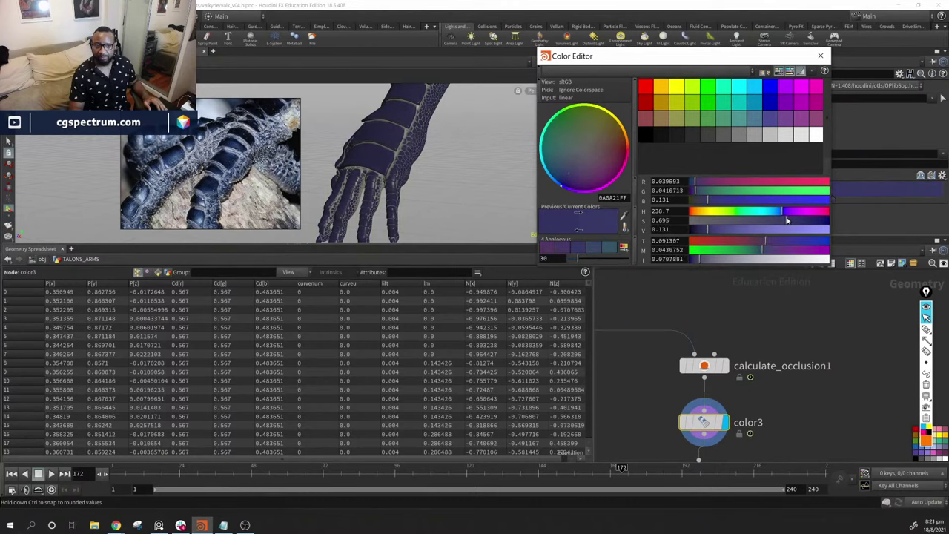
left_click_drag(799, 222, 804, 221)
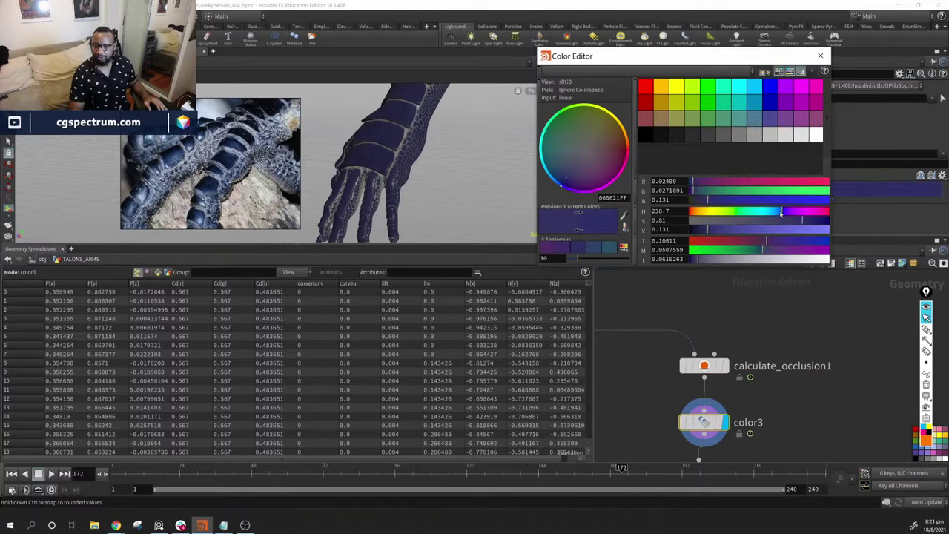
left_click(779, 213)
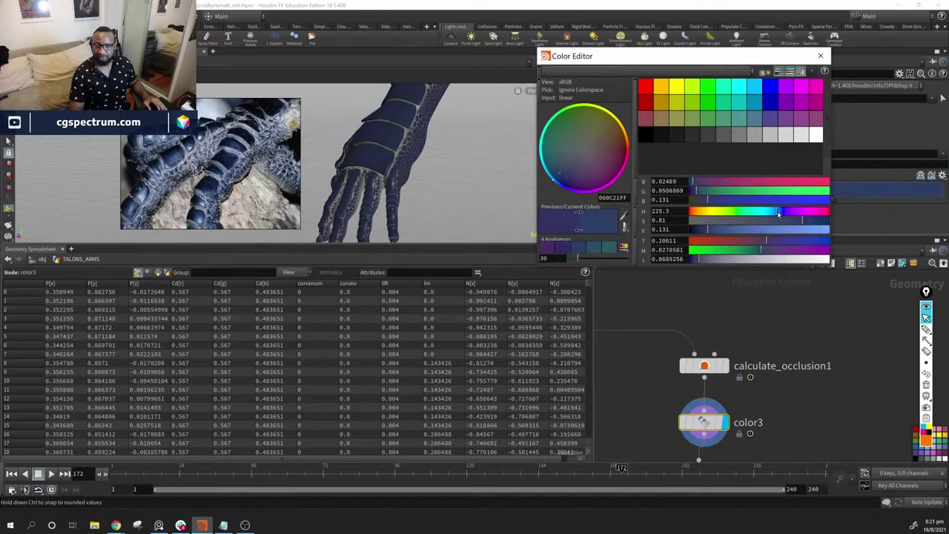
left_click_drag(780, 213, 781, 214)
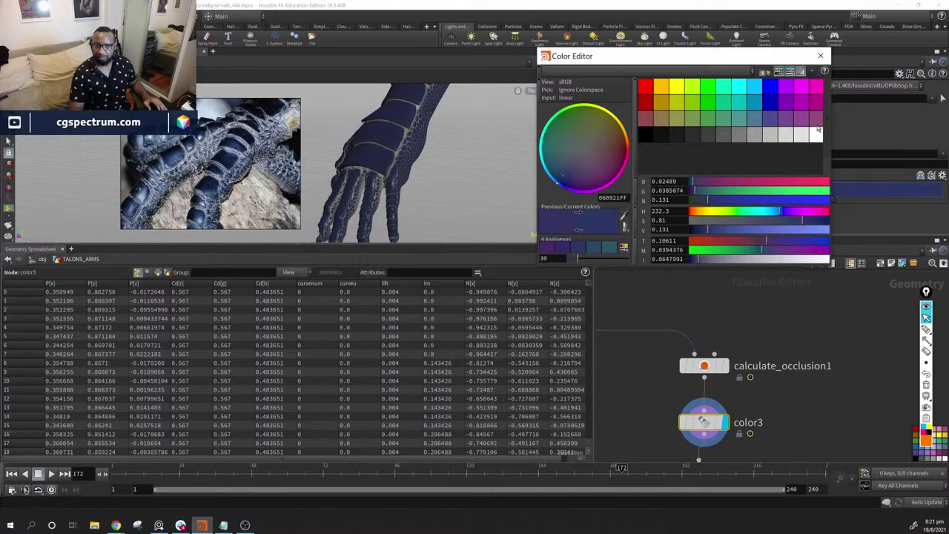
Inspect the recoloured claw up close and shift the dark ramp key slightly left
left_click_drag(445, 145, 377, 125)
left_click_drag(549, 149, 519, 178)
left_click_drag(605, 188, 745, 200)
left_click_drag(479, 144, 517, 90)
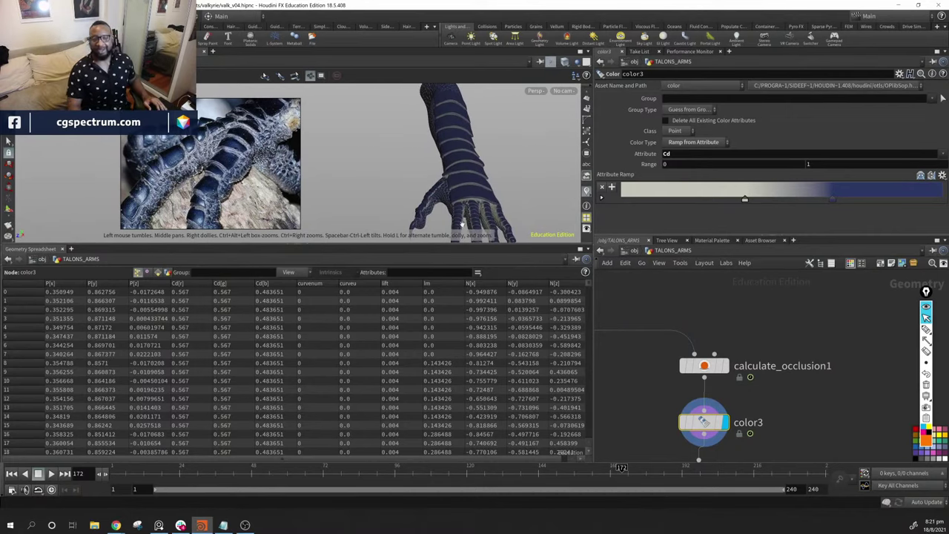
Orbit to a close diagonal view of the scaled arm and send the reference photo behind the scene
left_click_drag(489, 133, 353, 137)
left_click_drag(460, 188, 259, 157)
left_click(232, 159)
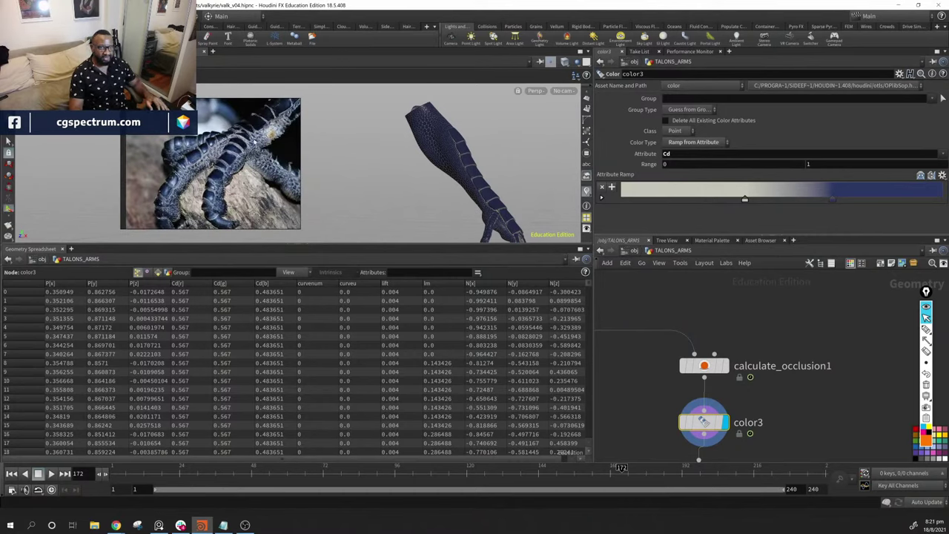
left_click(252, 182)
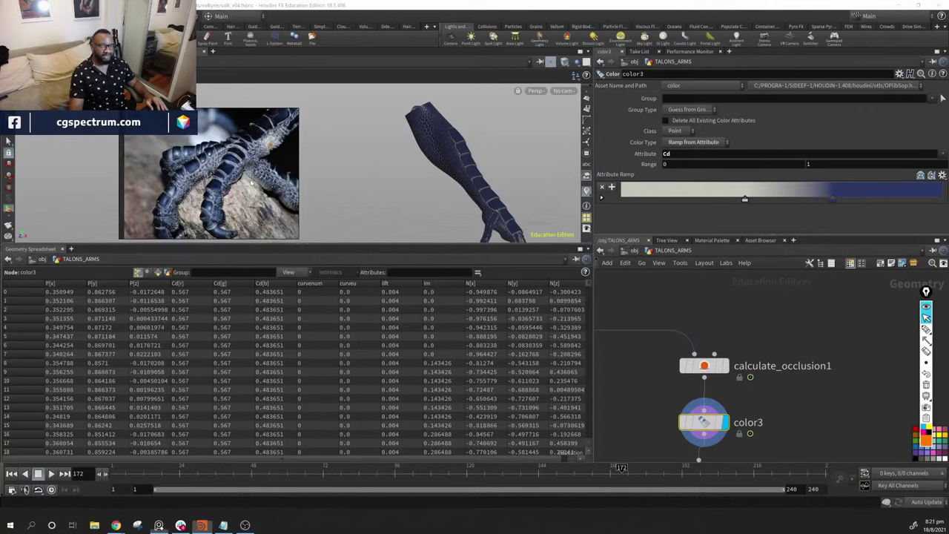
left_click(8, 141)
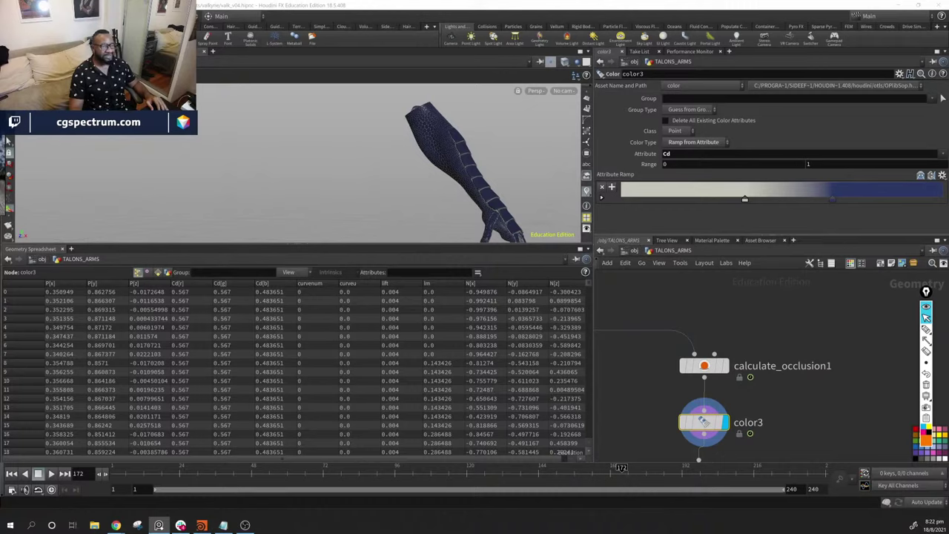
left_click_drag(474, 148, 416, 175)
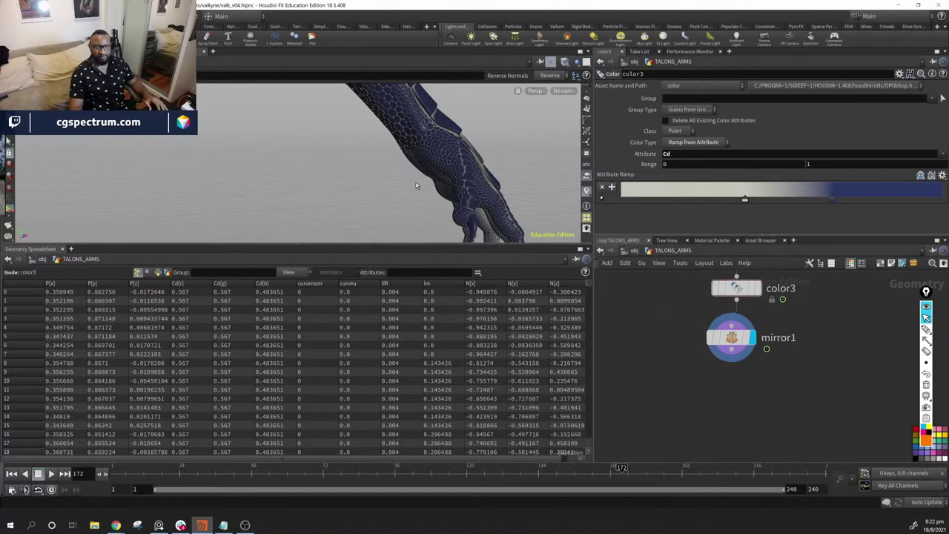
Frame both mirrored arms and tumble around them for close diagonal views of the scales
scroll(415, 168, "up", 3)
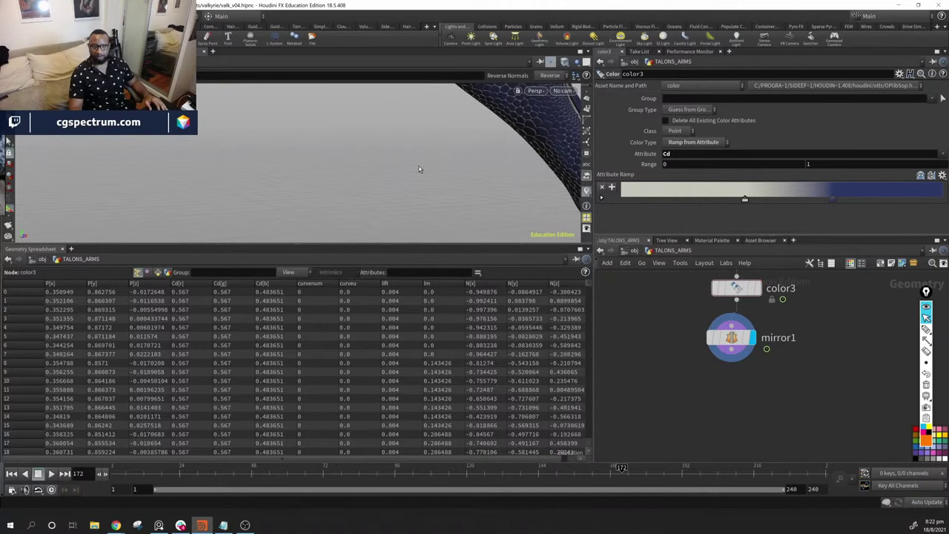
left_click_drag(418, 169, 484, 195)
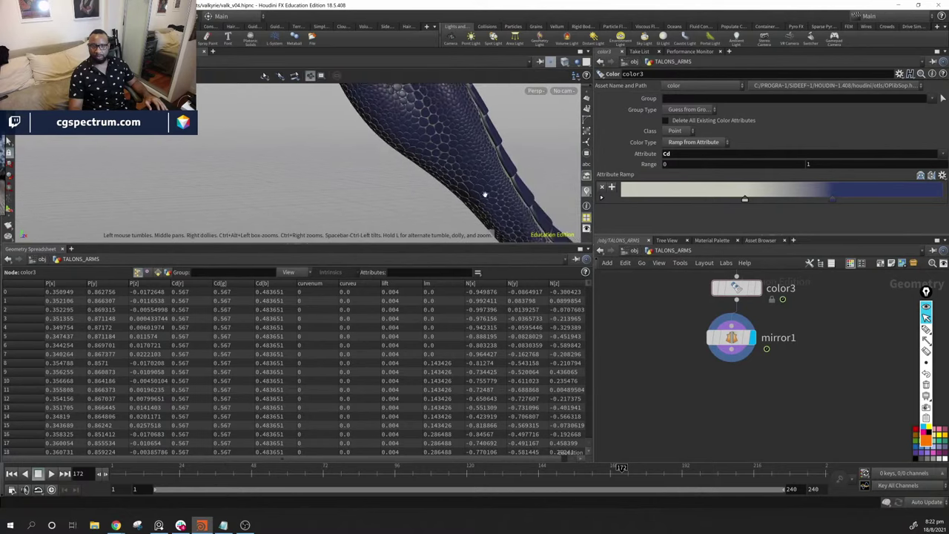
key("h")
left_click_drag(212, 163, 365, 186)
right_click_drag(364, 186, 635, 225)
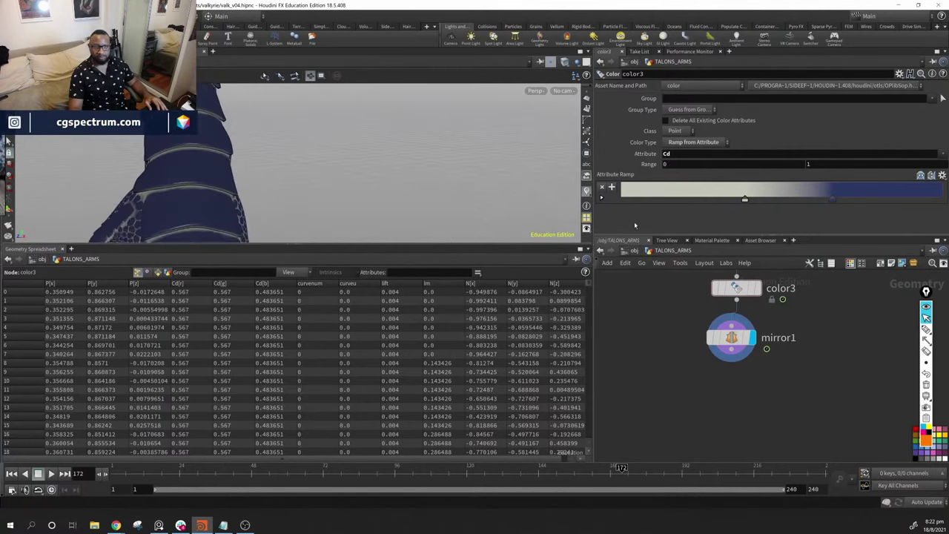
left_click_drag(475, 185, 297, 173)
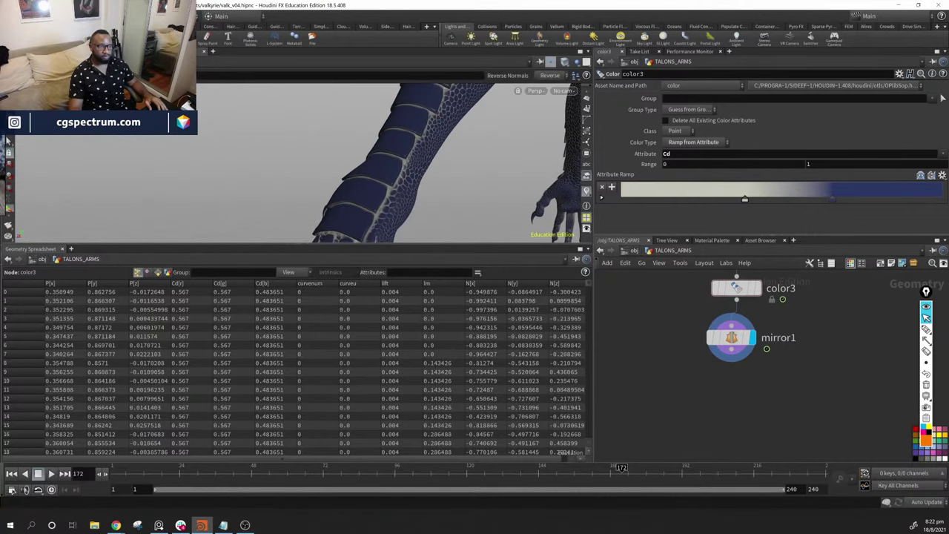
left_click_drag(445, 178, 469, 182)
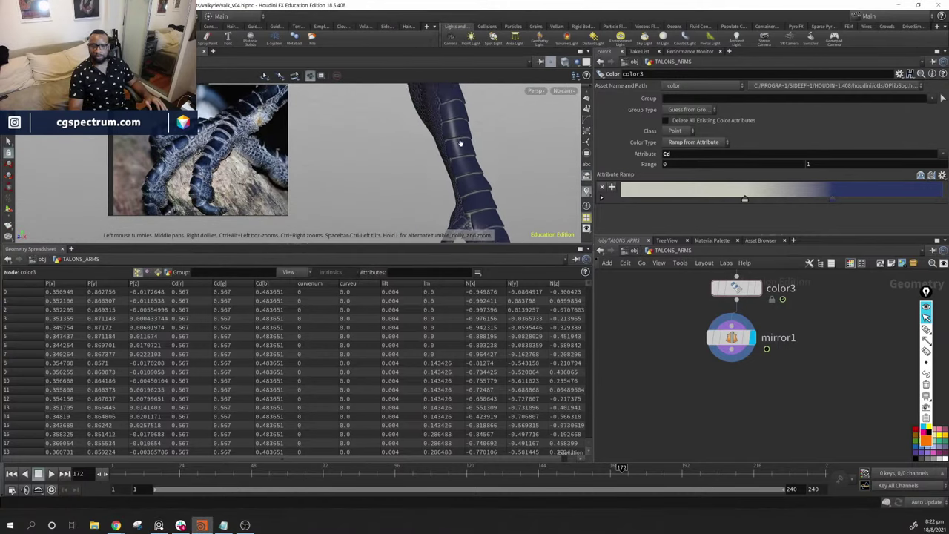
left_click_drag(460, 143, 434, 165)
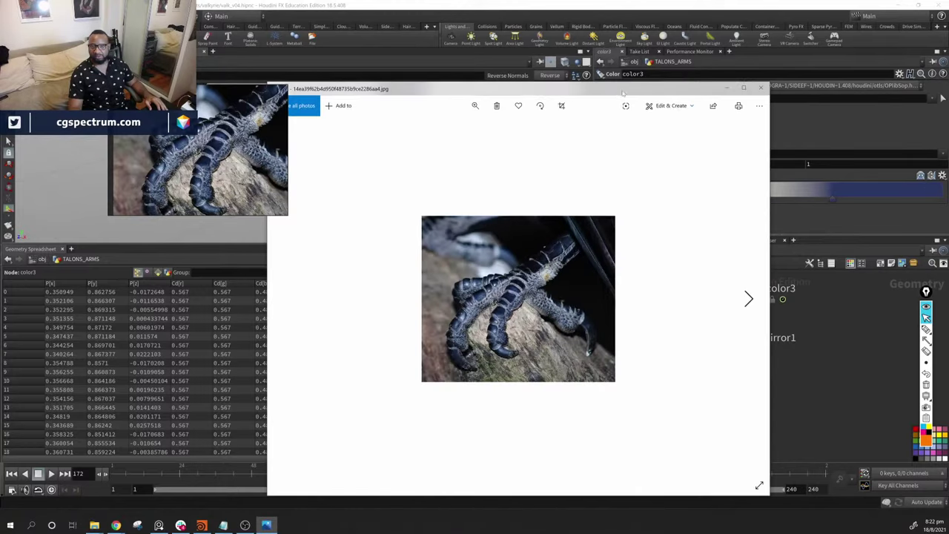
Set the pale ramp key to the talon photo's dark grey (3A3A3A) using the eyedropper
left_click_drag(612, 89, 382, 85)
double_click(745, 199)
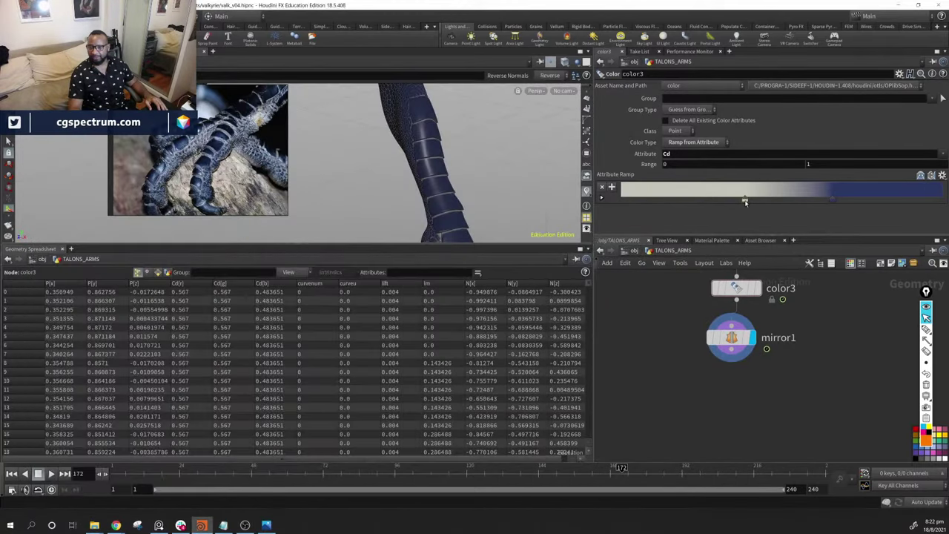
left_click(267, 525)
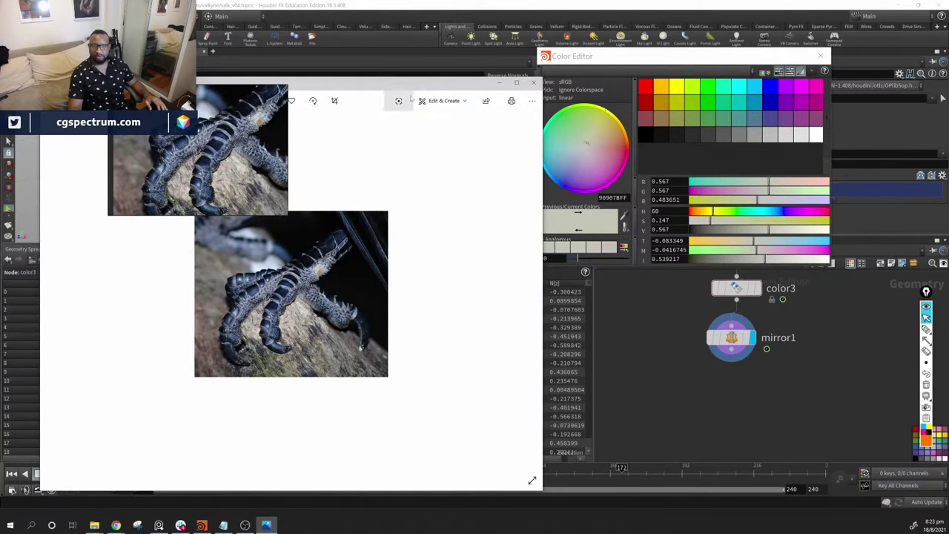
left_click(620, 70)
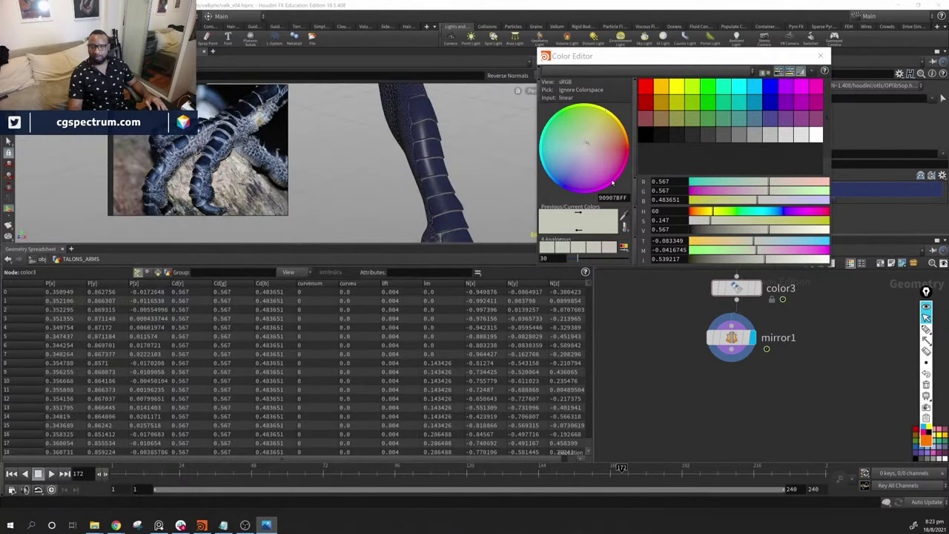
left_click(623, 227)
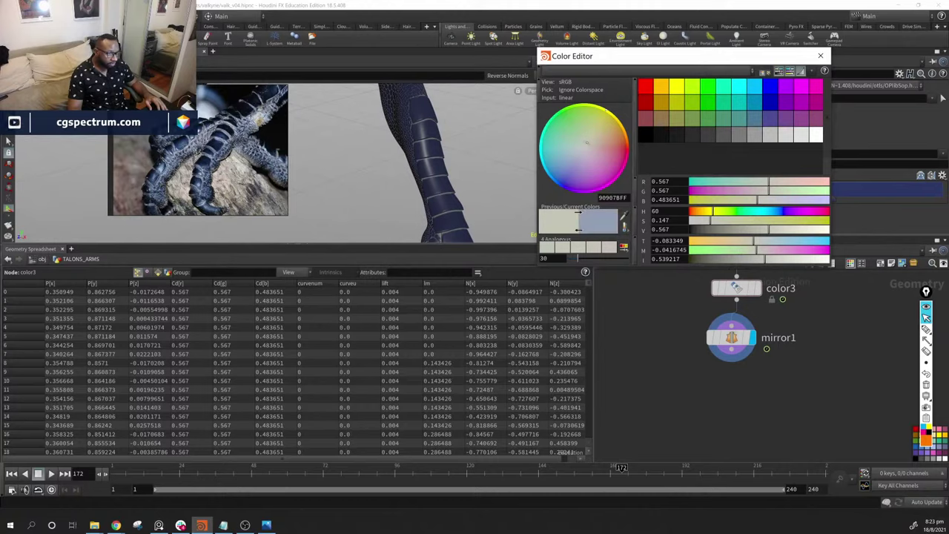
key("alt+Tab")
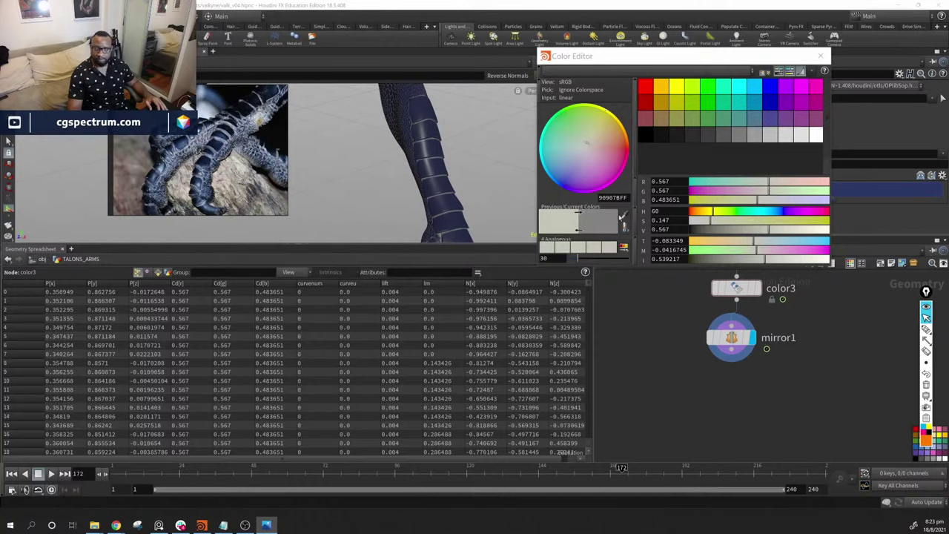
left_click_drag(622, 219, 170, 255)
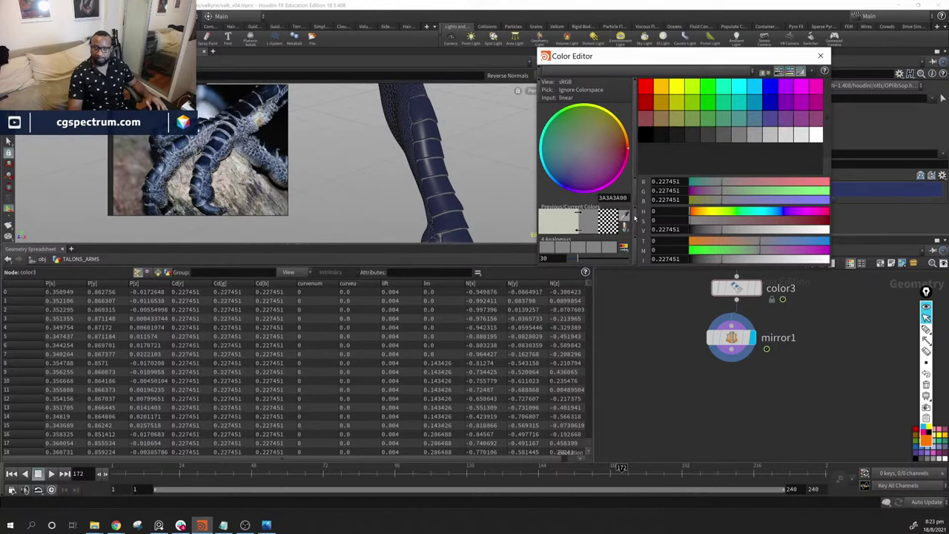
Try a lighter grey sampled from the talon photo, then go back to the darker talon grey
left_click_drag(702, 231, 703, 224)
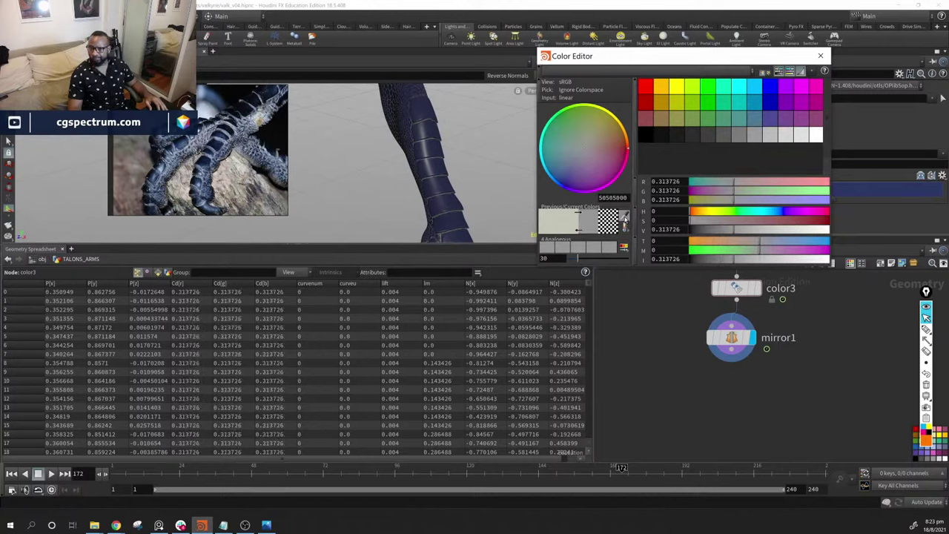
left_click_drag(624, 217, 284, 230)
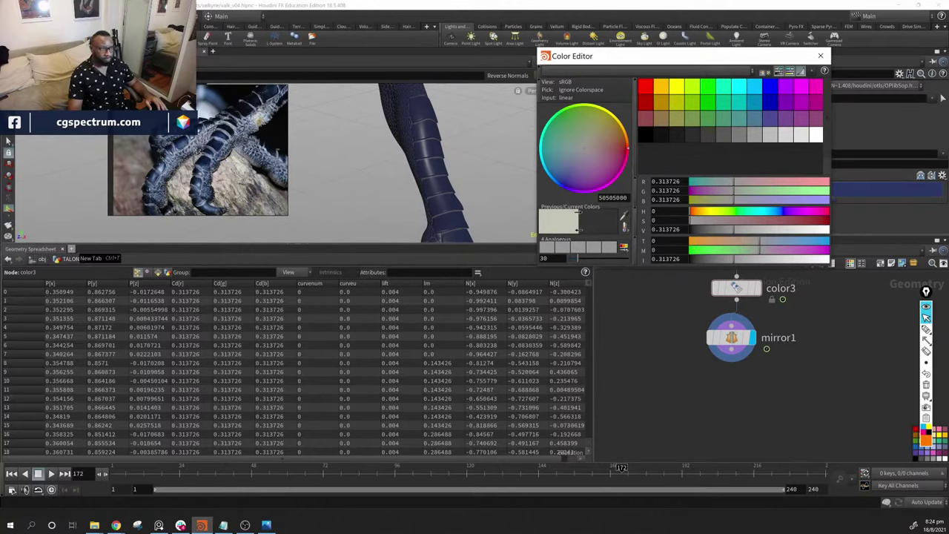
left_click(266, 525)
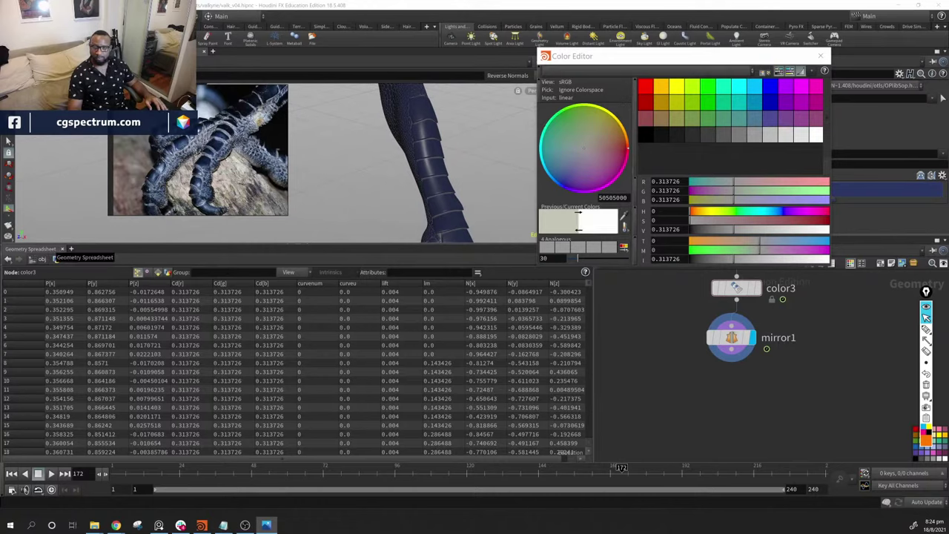
left_click(625, 216)
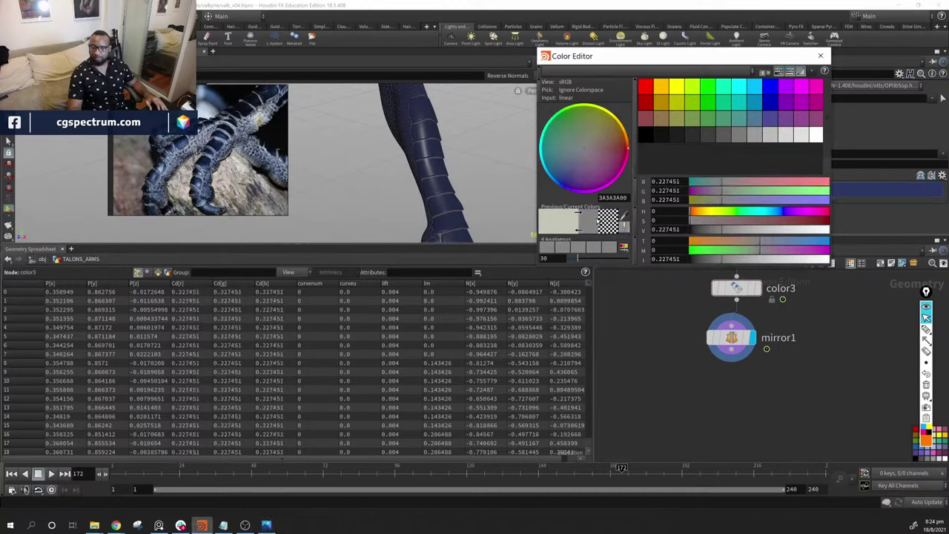
Brighten the grey to a value of 0.426 and close the colour editor
left_click(629, 219)
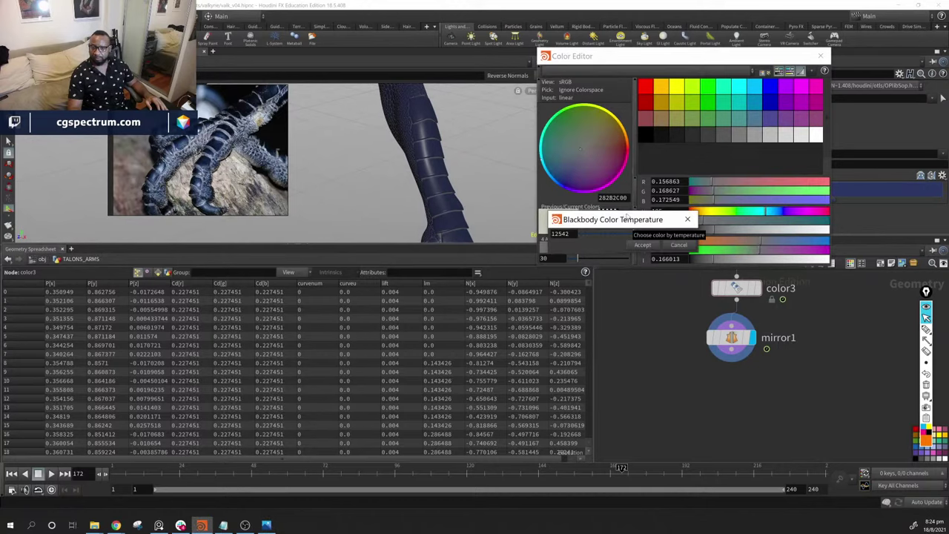
left_click(687, 220)
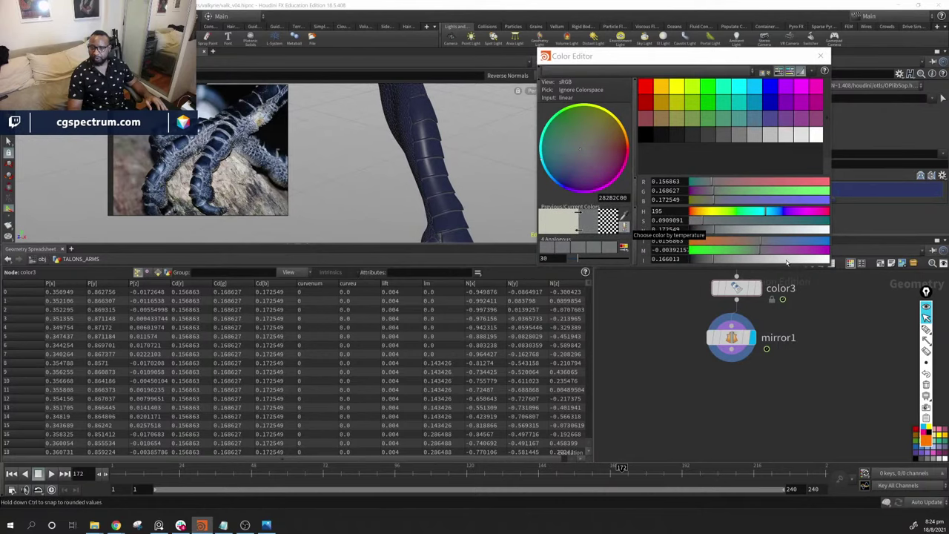
left_click(749, 229)
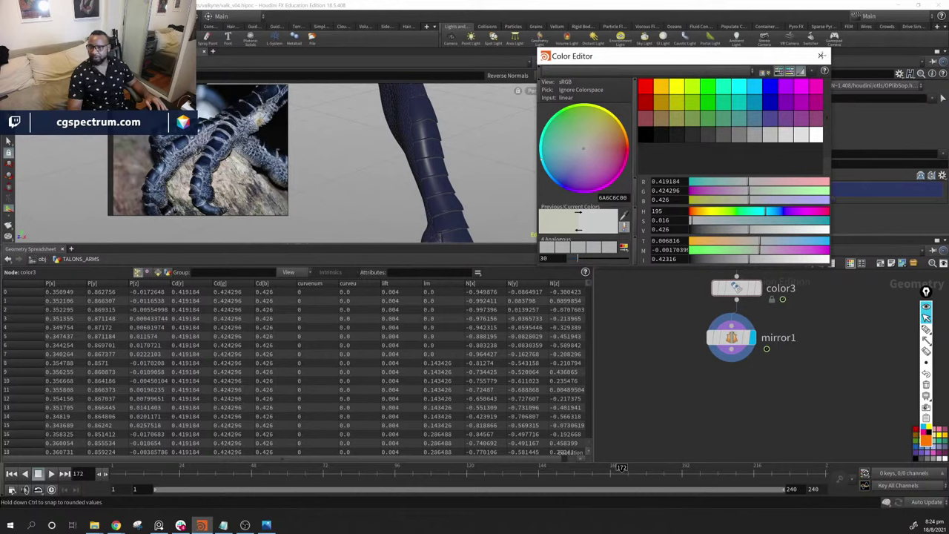
left_click(821, 56)
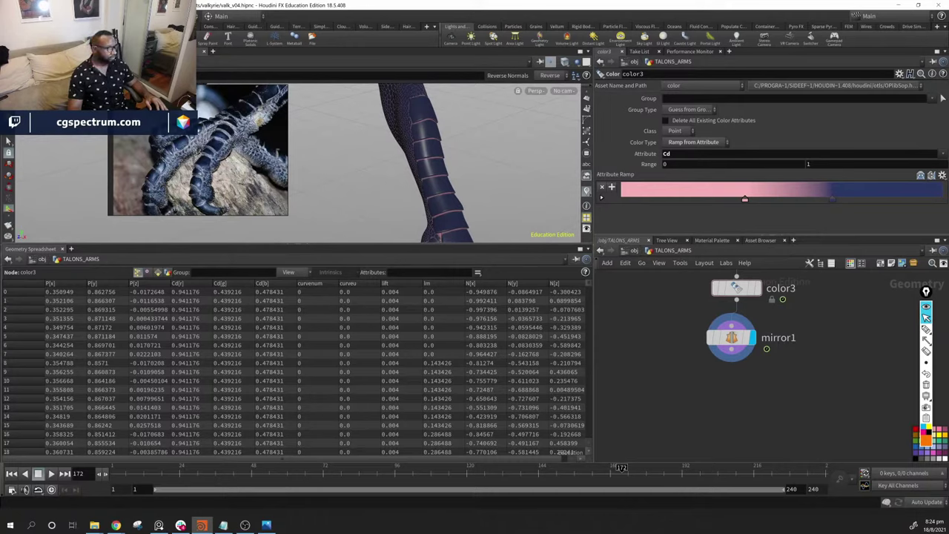
Reposition the EpicPen toolbar, minimise and restore Houdini, then bring up Task Manager
key("alt+Tab")
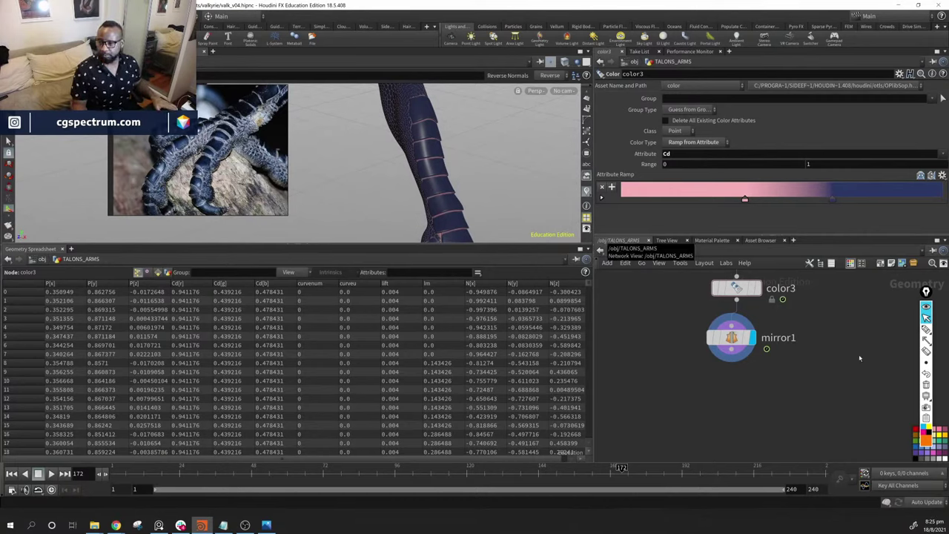
left_click_drag(925, 292, 818, 293)
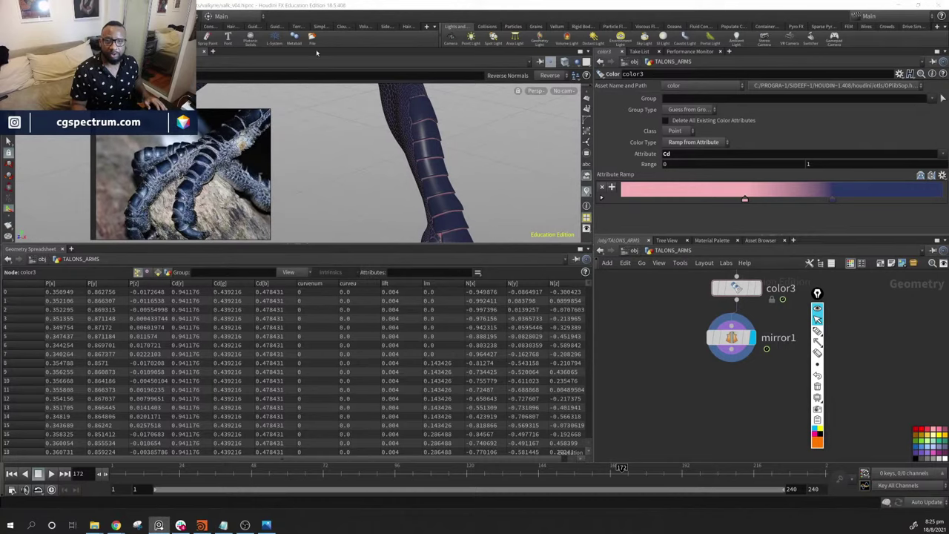
left_click(677, 125)
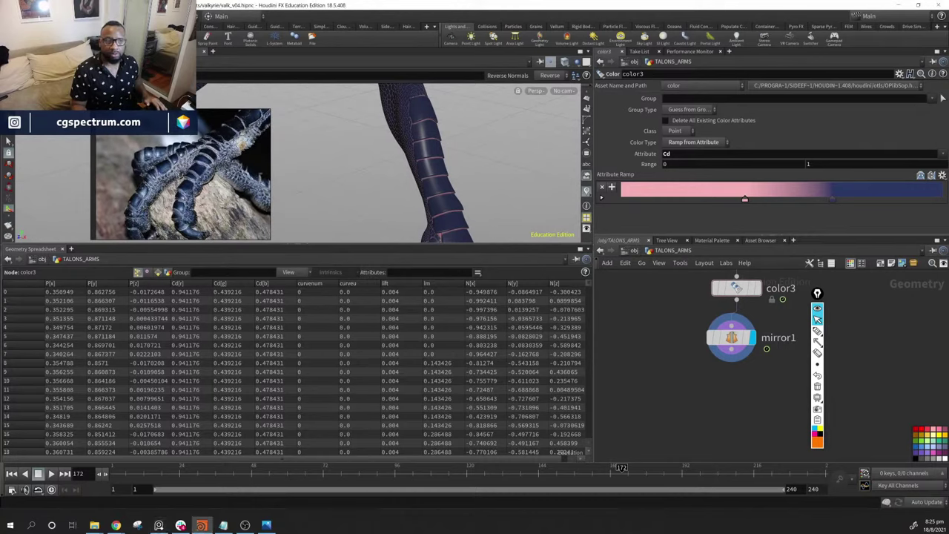
left_click(202, 525)
left_click(203, 526)
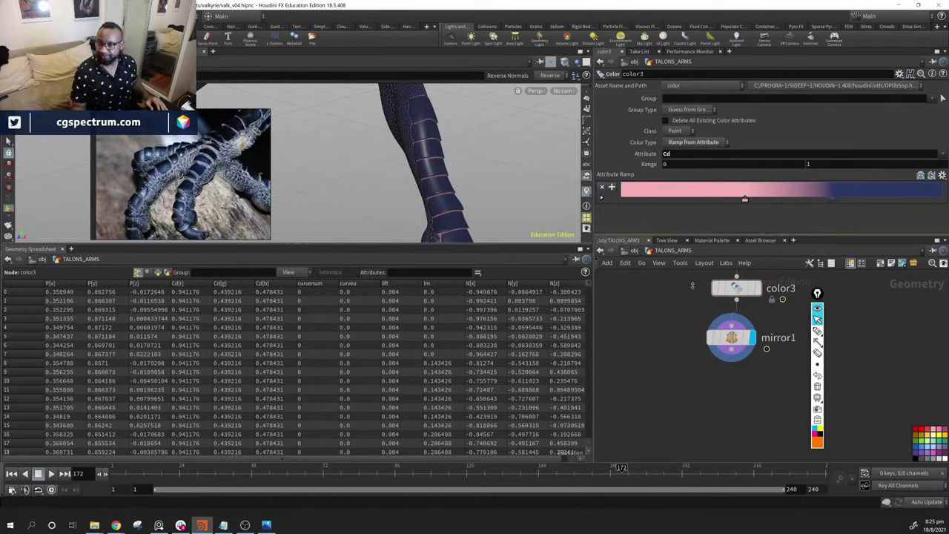
left_click_drag(815, 295, 869, 276)
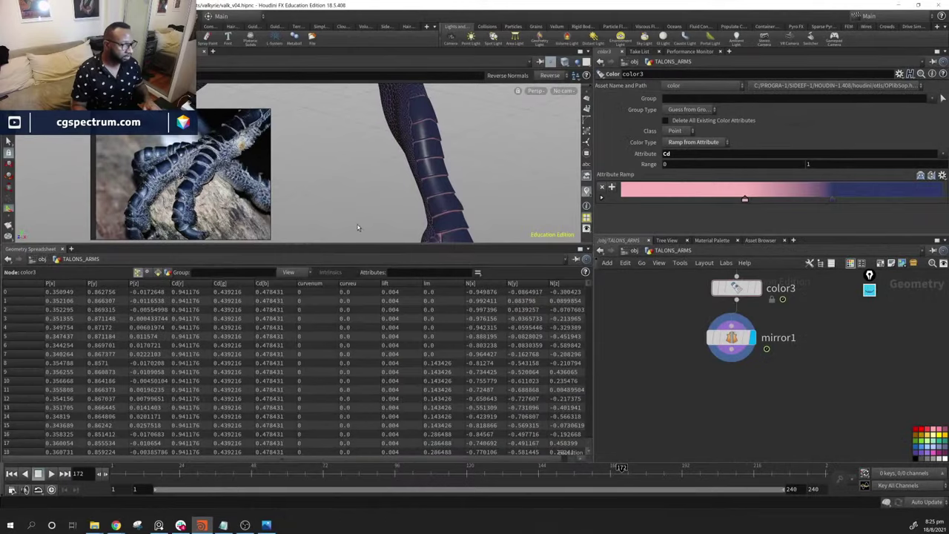
key("ctrl+shift+Escape")
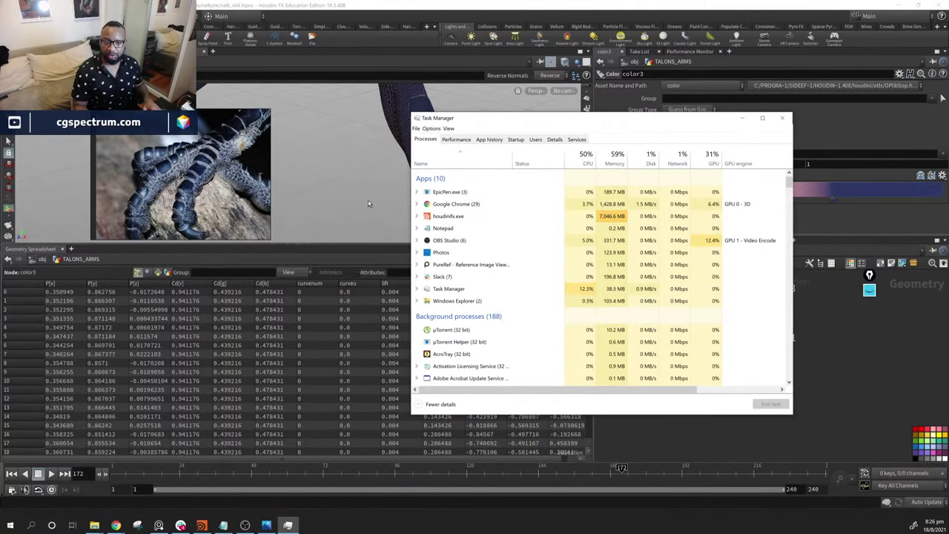
End the houdinifx.exe task to force-quit the unresponsive Houdini
left_click(417, 216)
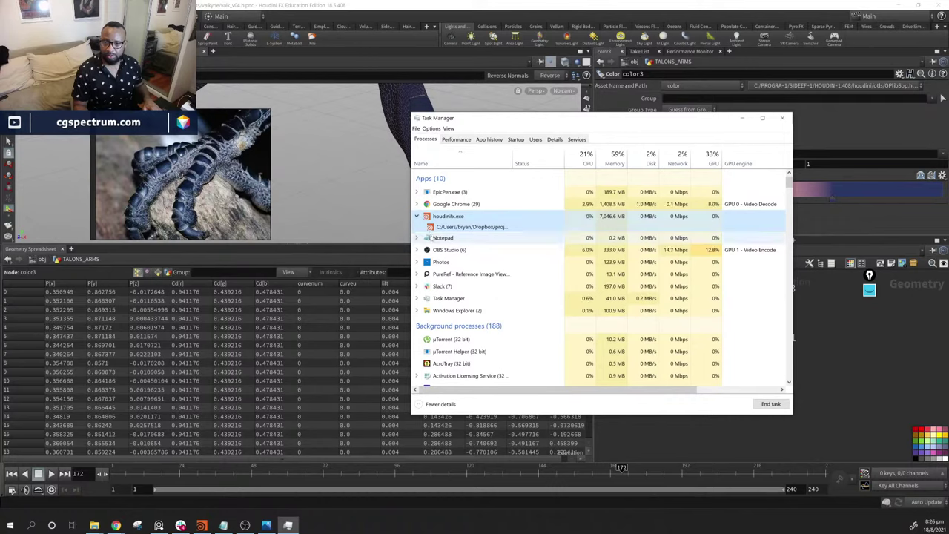
right_click(468, 232)
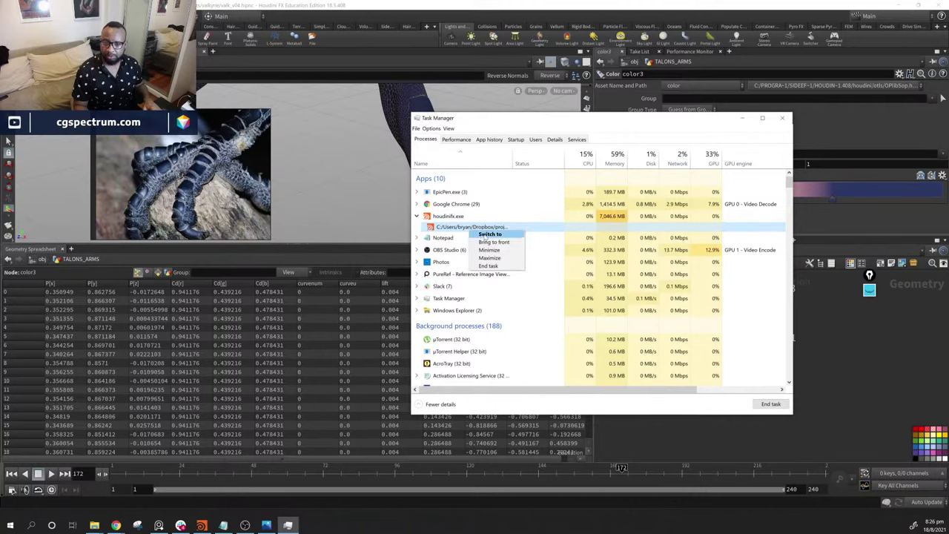
left_click(489, 234)
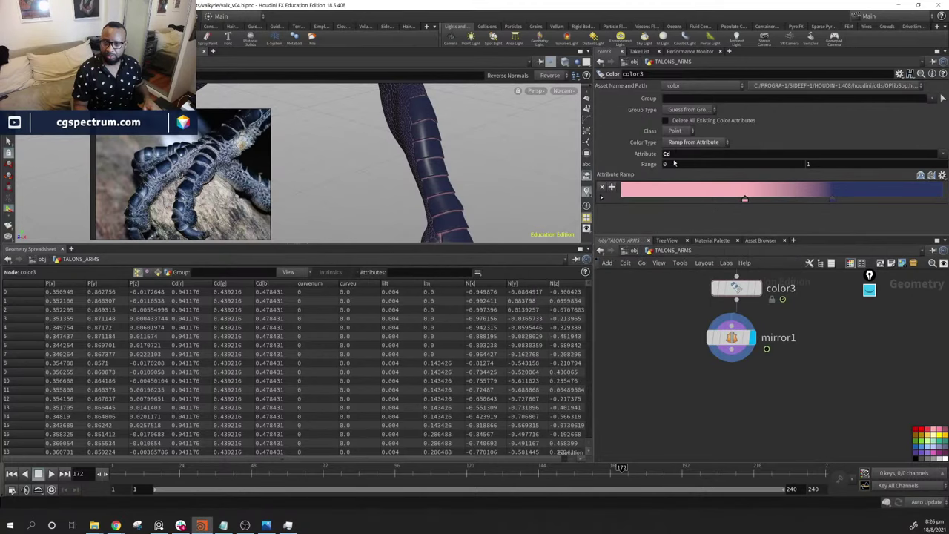
left_click(288, 525)
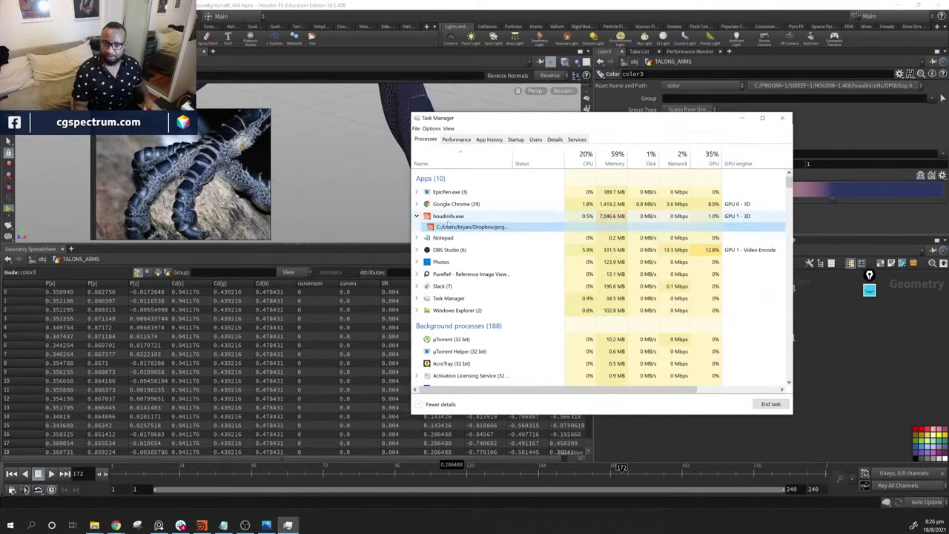
left_click(449, 216)
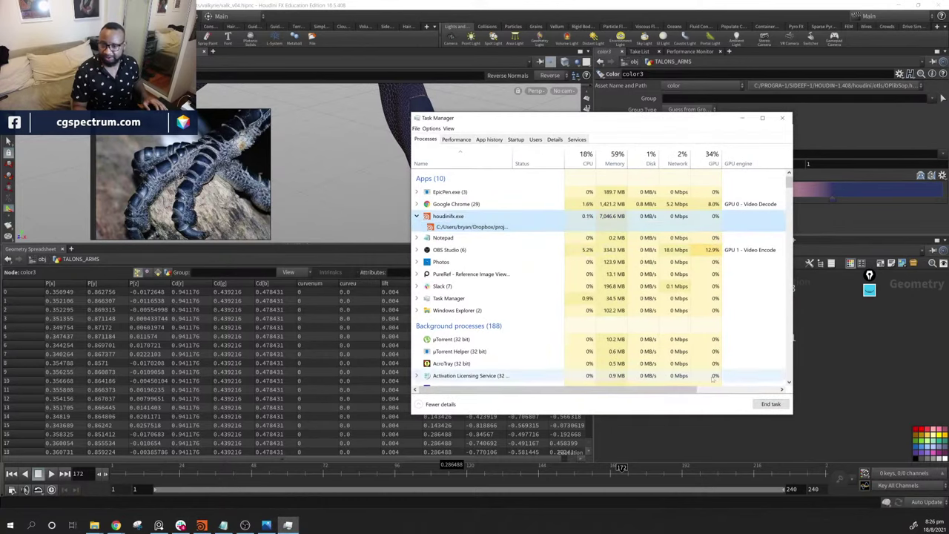
left_click(771, 405)
left_click(709, 416)
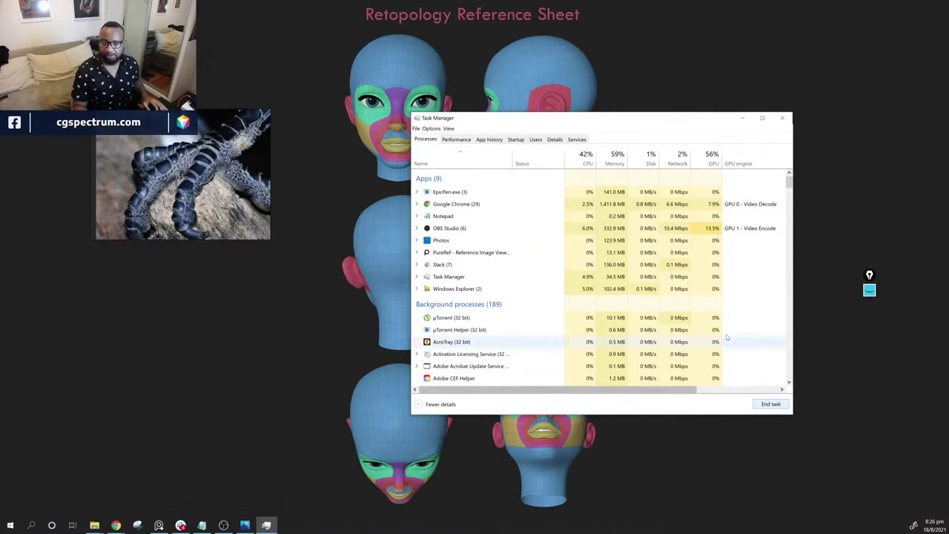
Close Task Manager
left_click(782, 117)
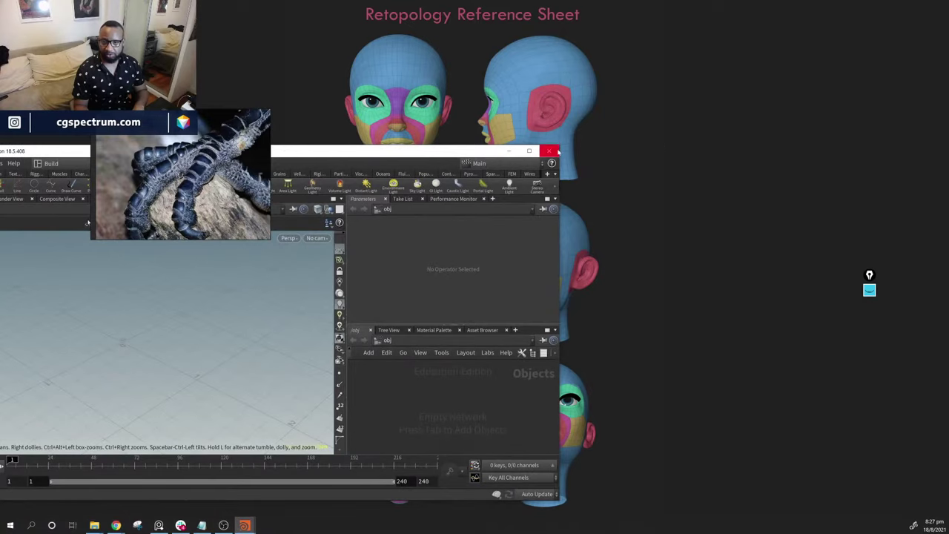
Maximise Houdini and reopen valk_v04.hipnc from the recent files list
left_click(558, 151)
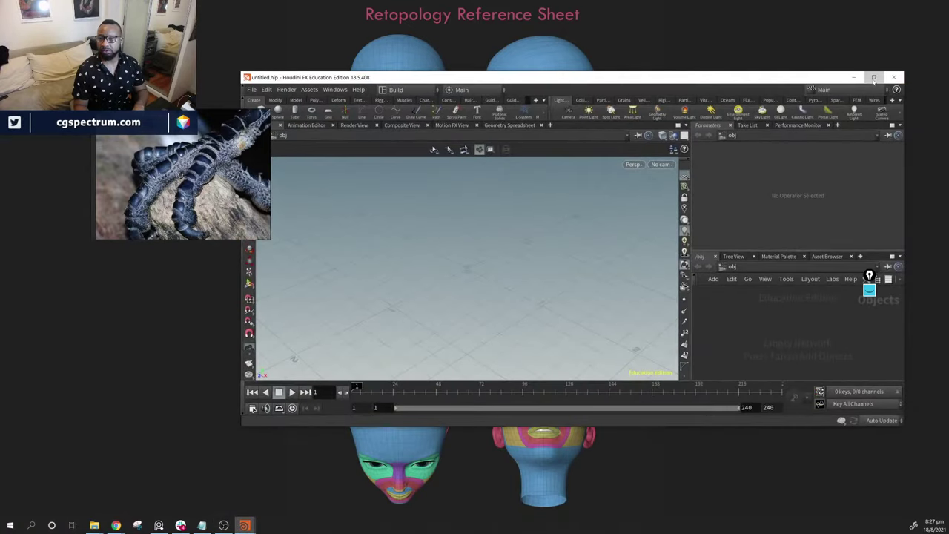
left_click(874, 77)
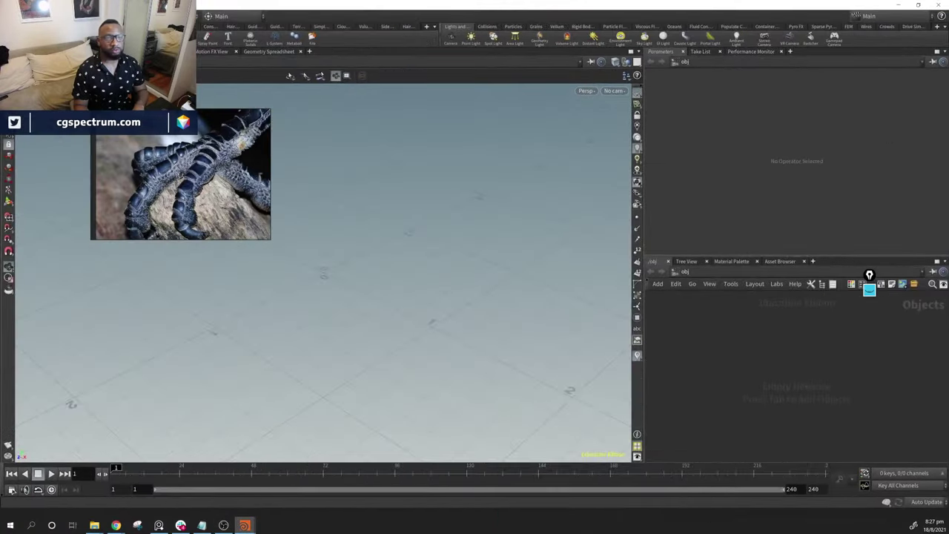
left_click(11, 15)
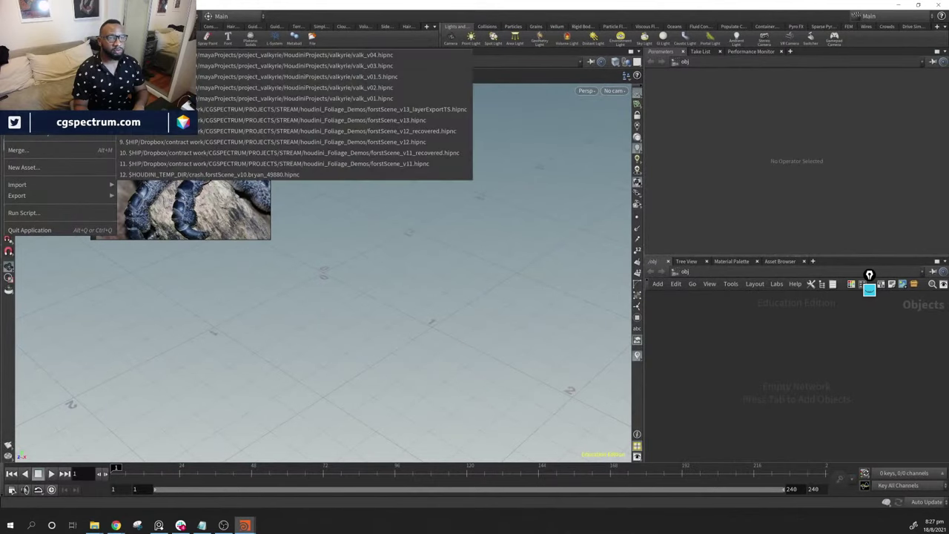
left_click(229, 55)
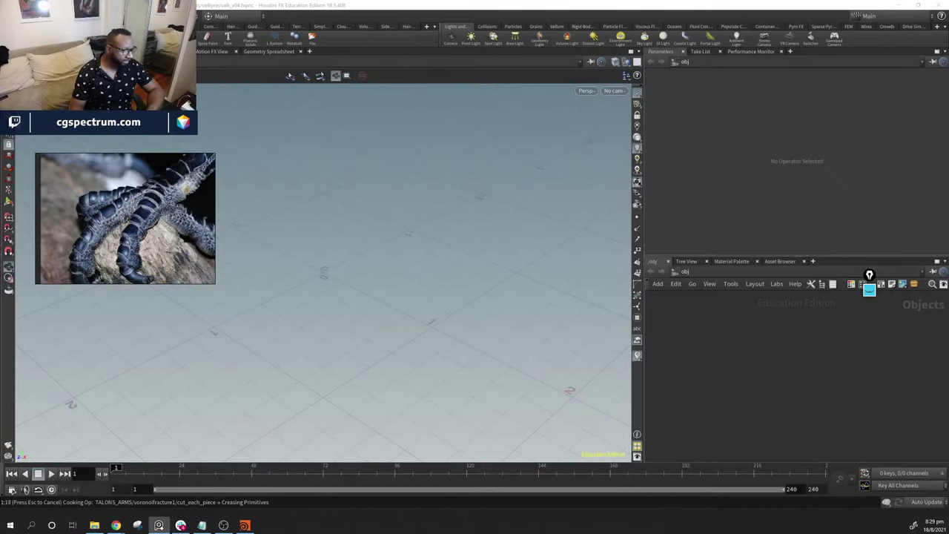
key("alt+Tab")
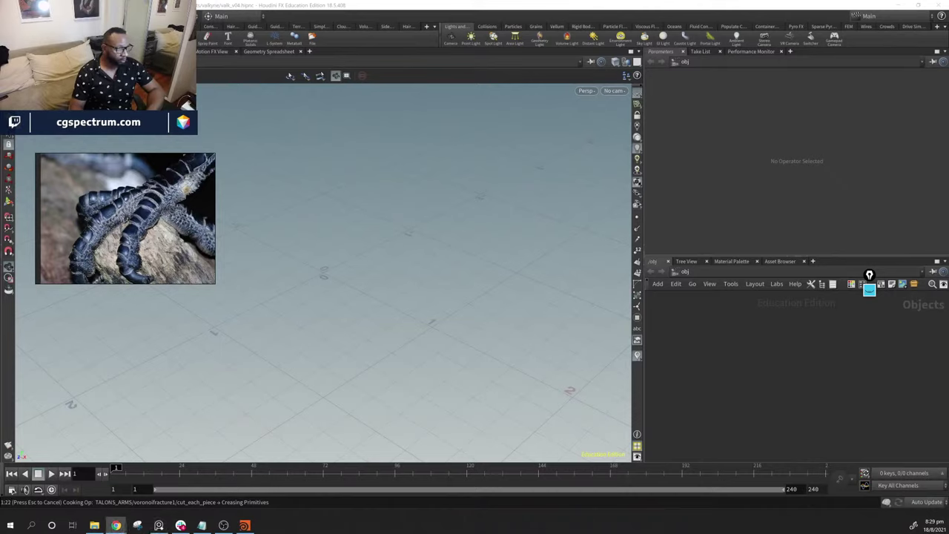
key("alt+Tab")
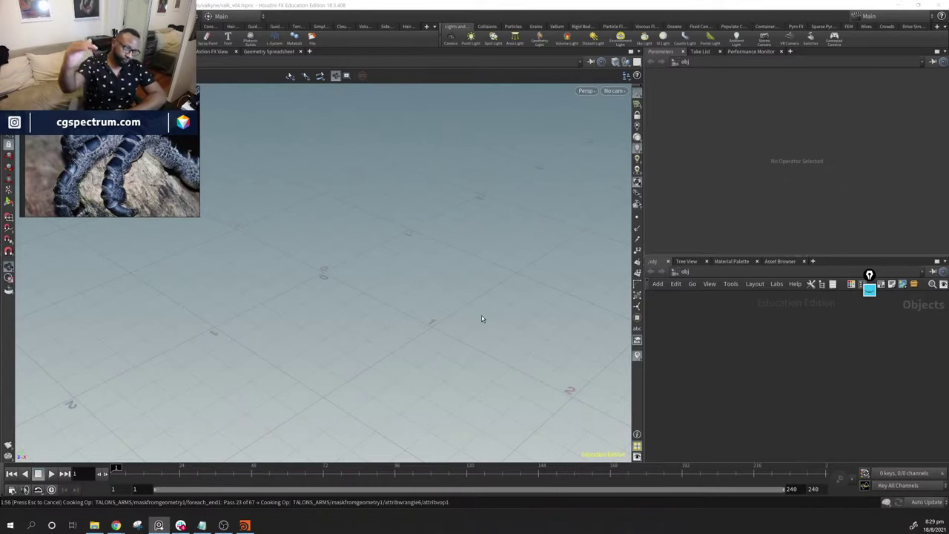
mouse_move(869, 291)
left_click(870, 313)
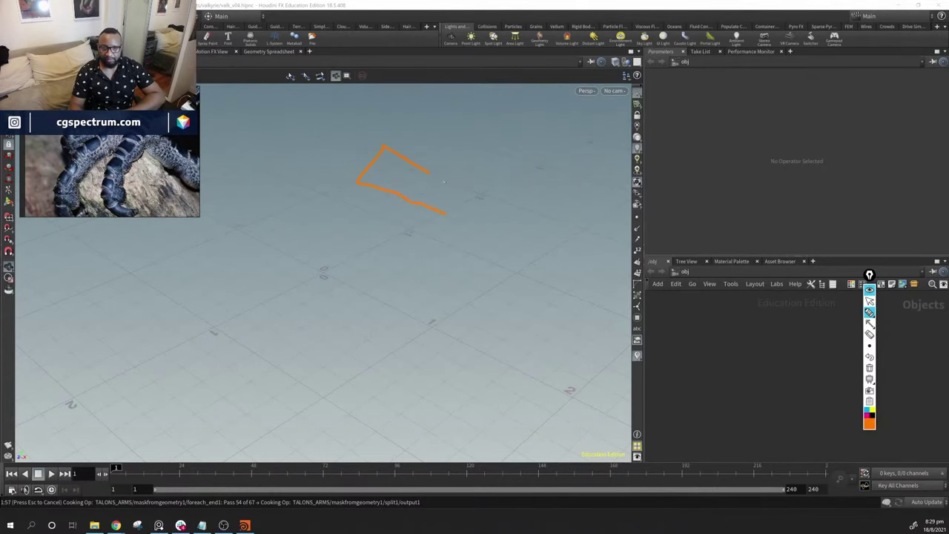
left_click_drag(443, 181, 496, 205)
mouse_move(450, 231)
left_mouse_down()
mouse_move(438, 270)
mouse_move(451, 282)
mouse_move(453, 253)
mouse_move(466, 246)
mouse_move(516, 293)
mouse_move(496, 247)
mouse_move(540, 287)
mouse_move(503, 238)
mouse_move(557, 263)
mouse_move(507, 225)
mouse_move(566, 235)
mouse_move(480, 198)
left_mouse_up()
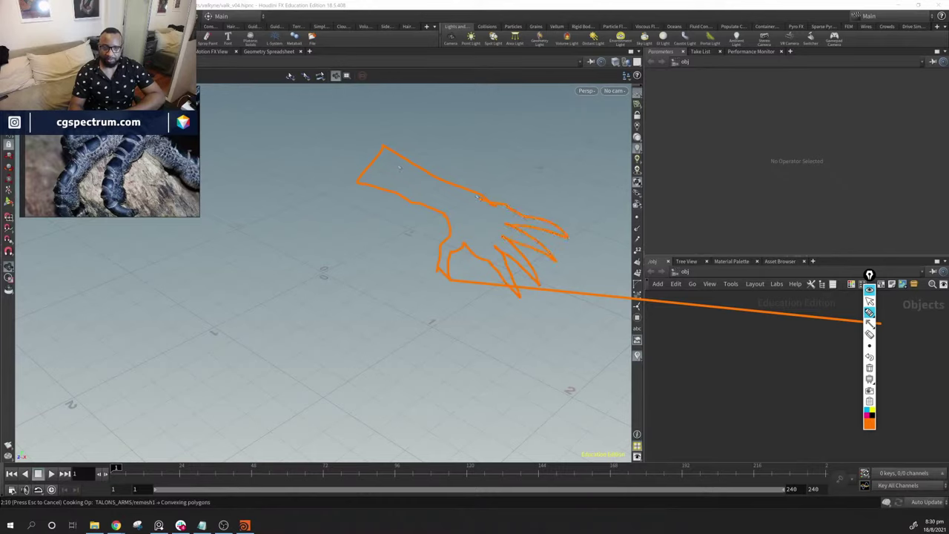
mouse_move(411, 126)
left_mouse_down()
mouse_move(571, 327)
mouse_move(441, 136)
left_mouse_up()
mouse_move(356, 284)
left_mouse_down()
mouse_move(302, 357)
mouse_move(305, 370)
mouse_move(269, 322)
mouse_move(311, 373)
mouse_move(285, 417)
mouse_move(297, 366)
mouse_move(280, 418)
mouse_move(225, 435)
mouse_move(261, 431)
mouse_move(220, 448)
mouse_move(246, 442)
mouse_move(233, 459)
mouse_move(284, 423)
left_mouse_up()
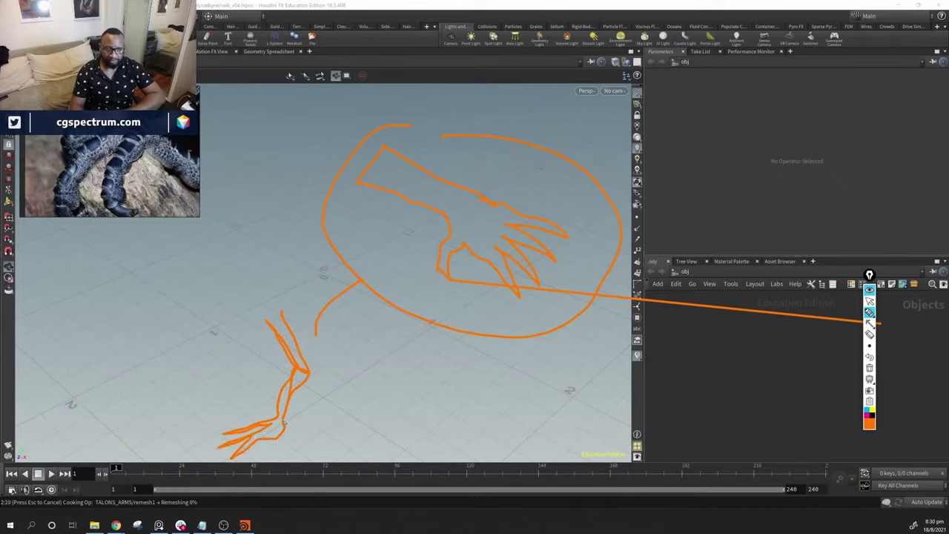
mouse_move(279, 385)
left_mouse_down()
mouse_move(262, 402)
mouse_move(277, 399)
left_mouse_up()
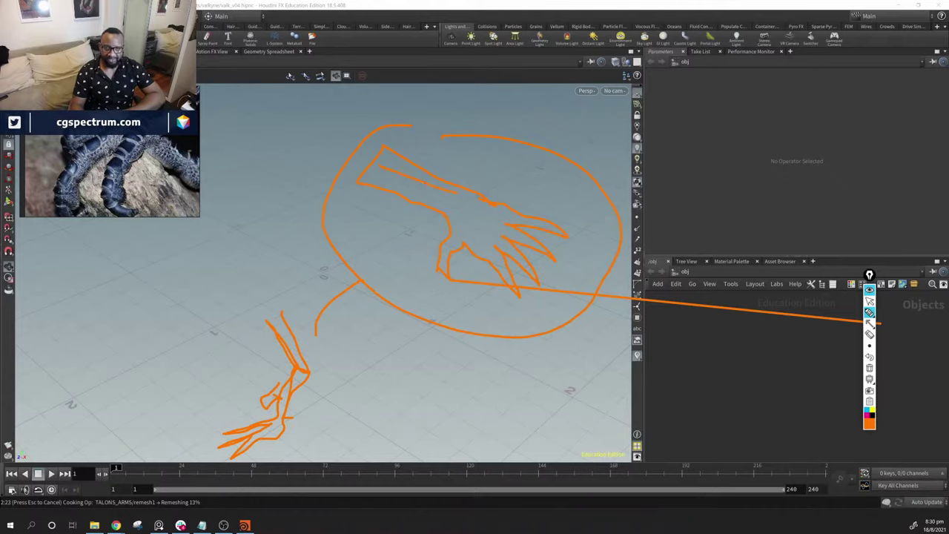
mouse_move(279, 331)
left_mouse_down()
mouse_move(298, 368)
mouse_move(273, 416)
left_mouse_up()
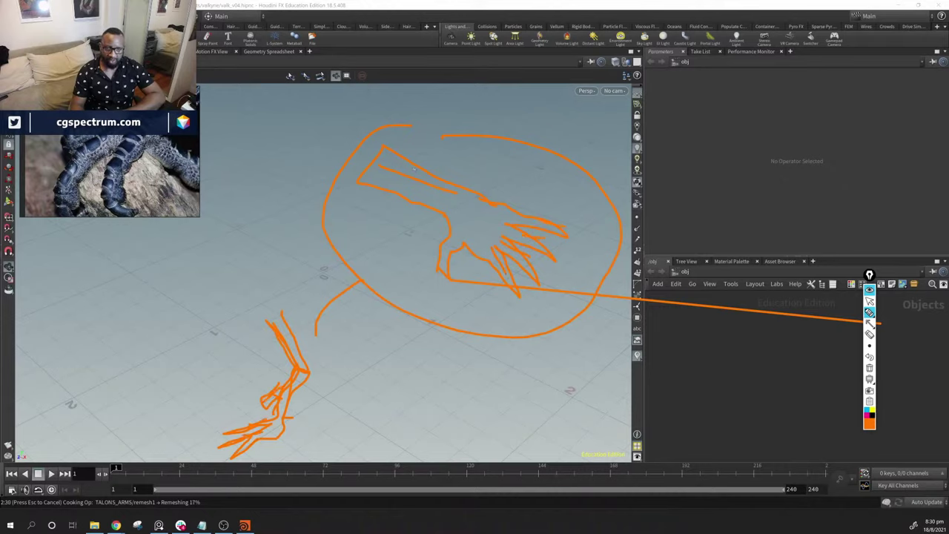
left_click_drag(273, 320, 283, 332)
left_click_drag(295, 353, 301, 388)
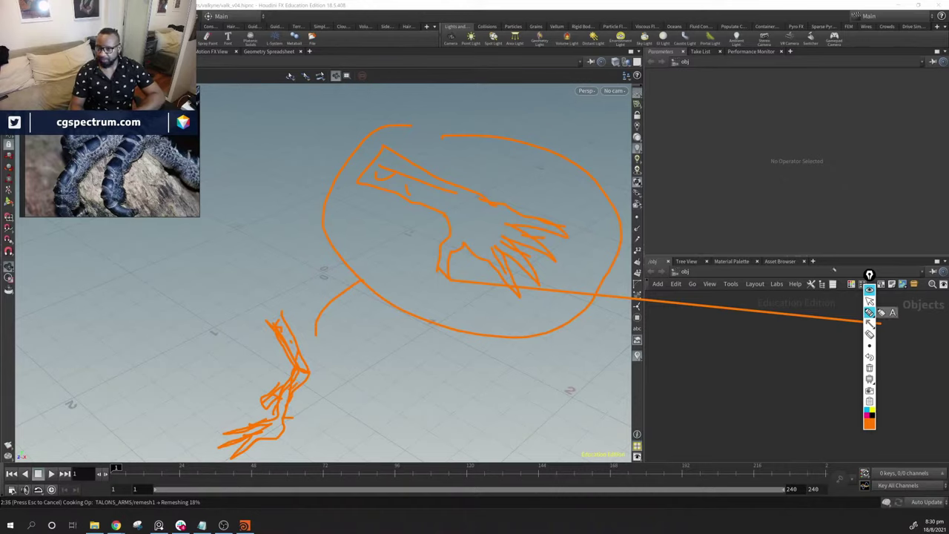
left_click(870, 301)
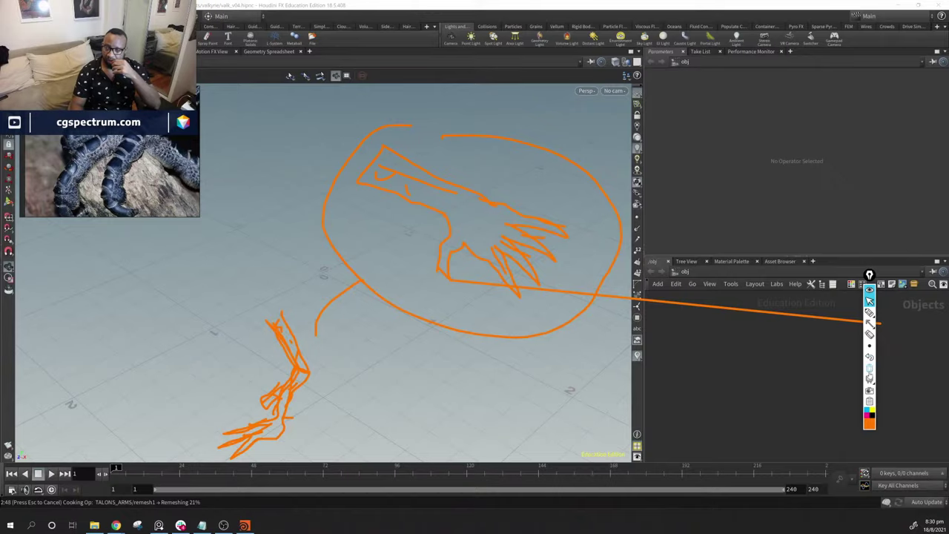
left_click(870, 367)
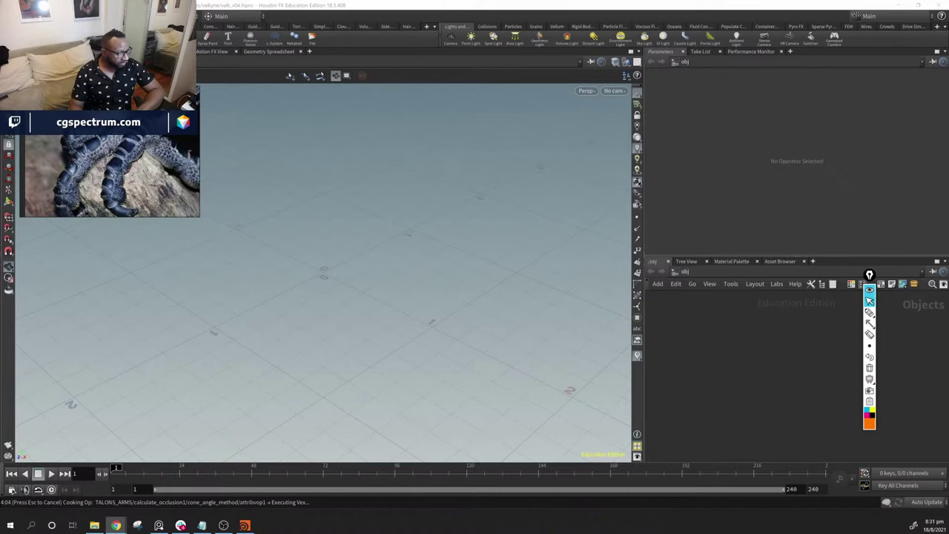
Bring Chrome with the 'sun elf dragon prince' Google Images results to the front
key("alt+Tab")
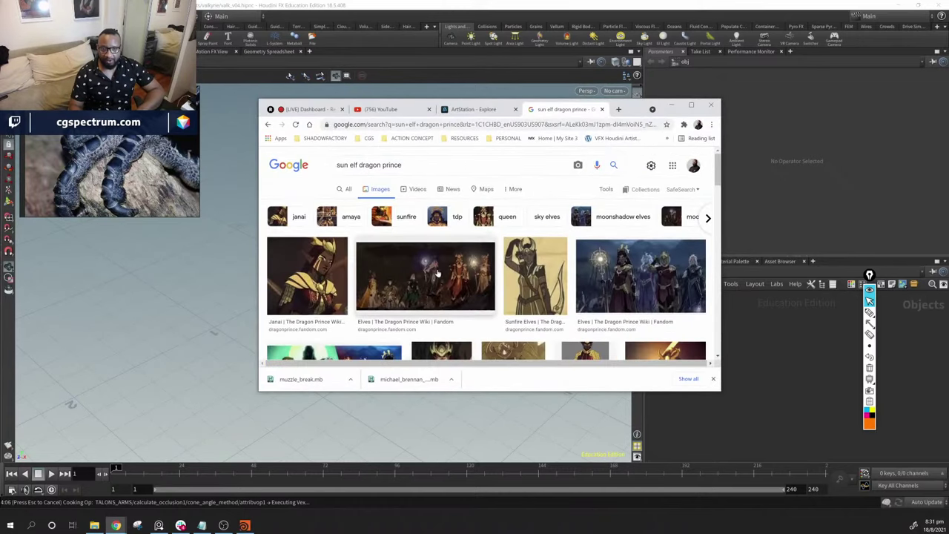
Preview the Janai and Screen Rant sun elf reference images in Google Images
left_click(324, 276)
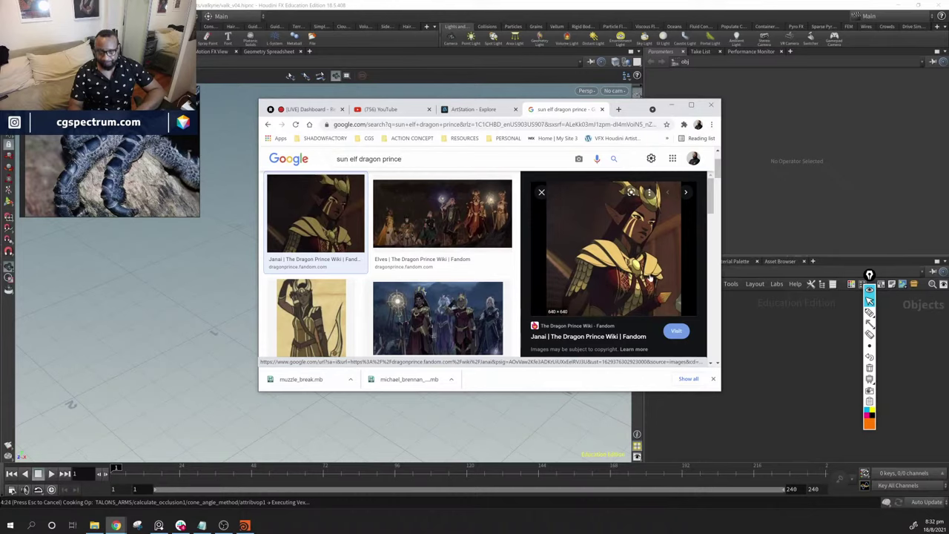
scroll(461, 237, "down", 5)
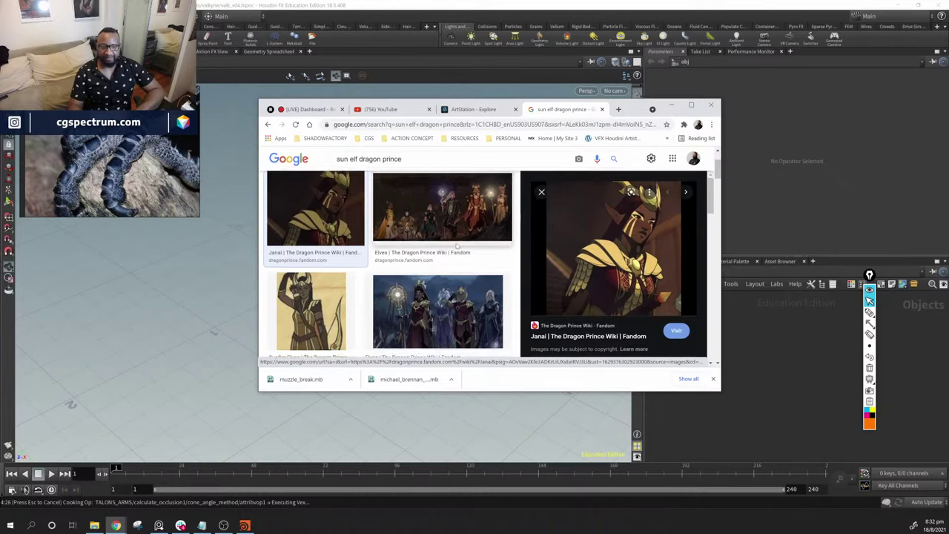
scroll(461, 237, "down", 2)
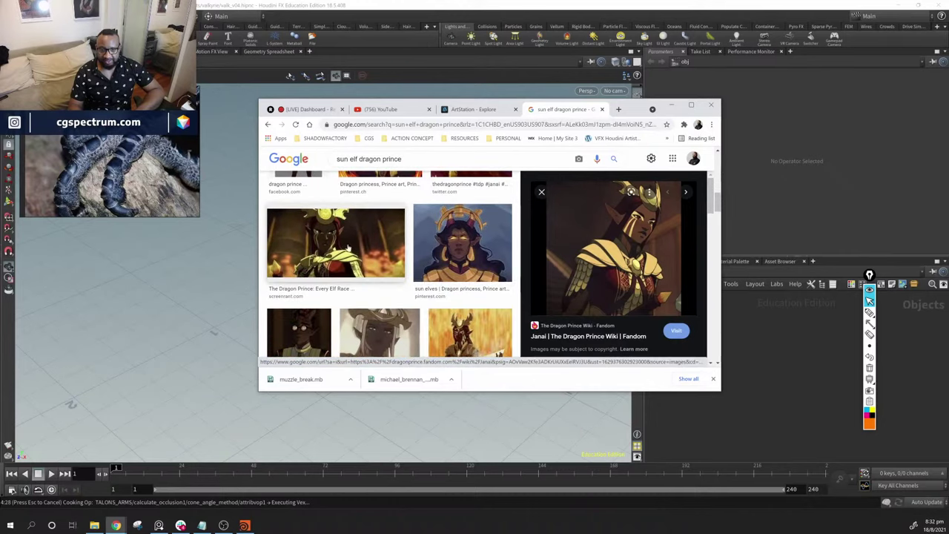
left_click(336, 244)
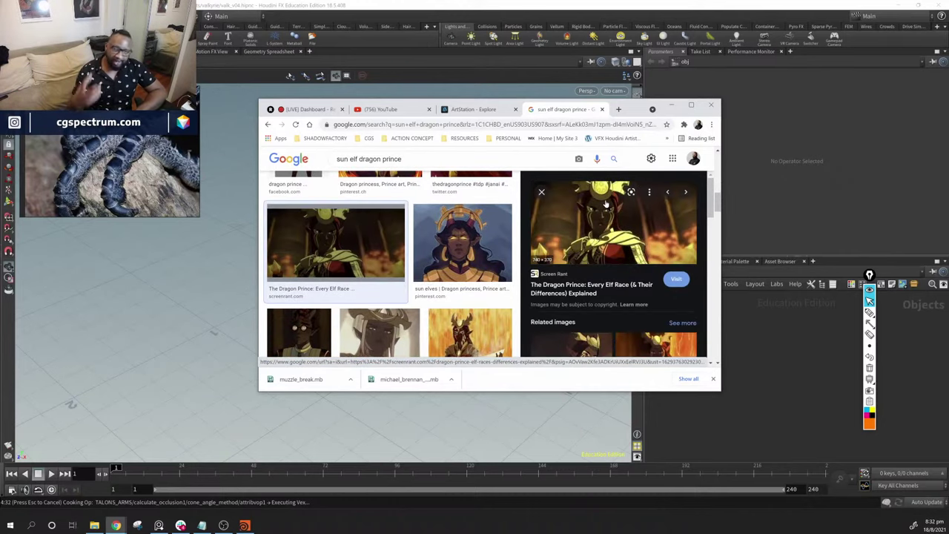
scroll(458, 242, "up", 5)
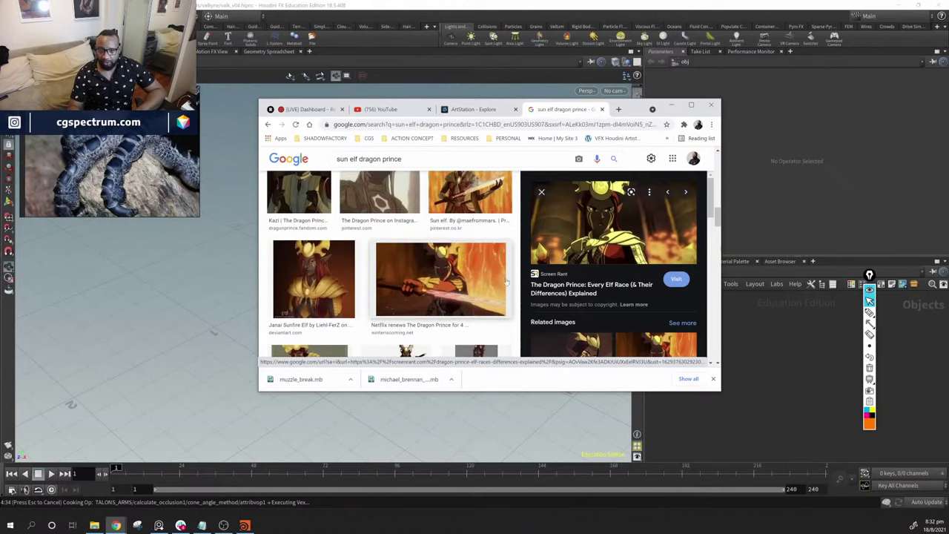
Preview the Netflix Dragon Prince, Pinterest and Dragon princess images, then minimize Chrome
left_click(458, 242)
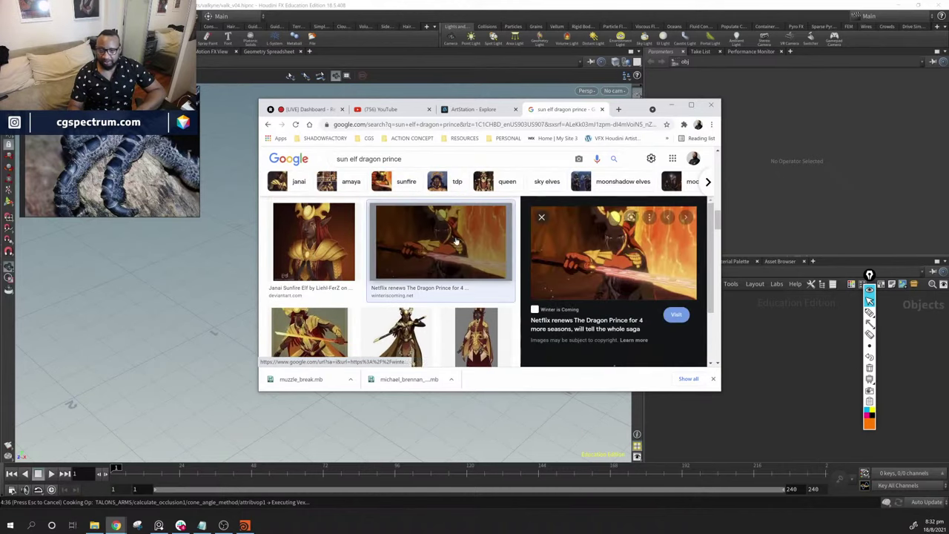
scroll(410, 250, "down", 2)
left_click(311, 267)
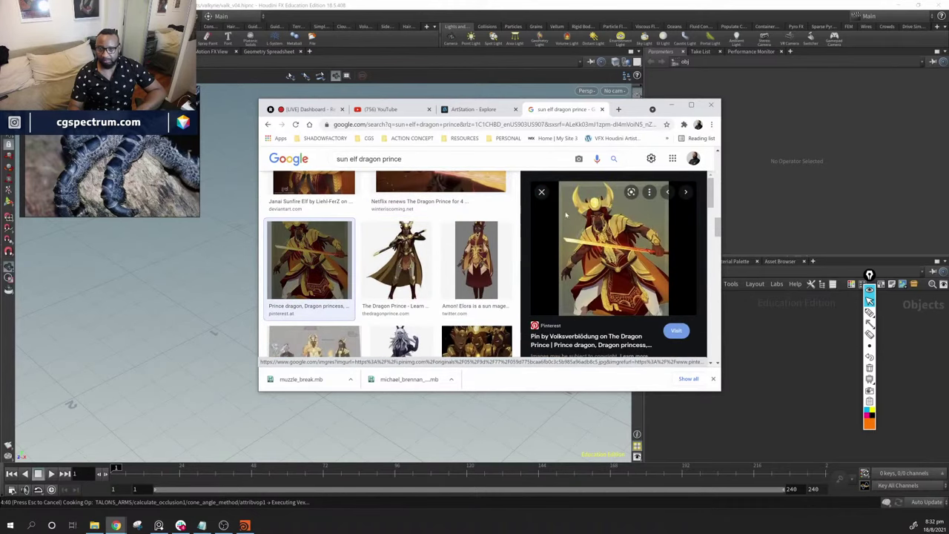
scroll(460, 248, "down", 4)
scroll(462, 246, "up", 2)
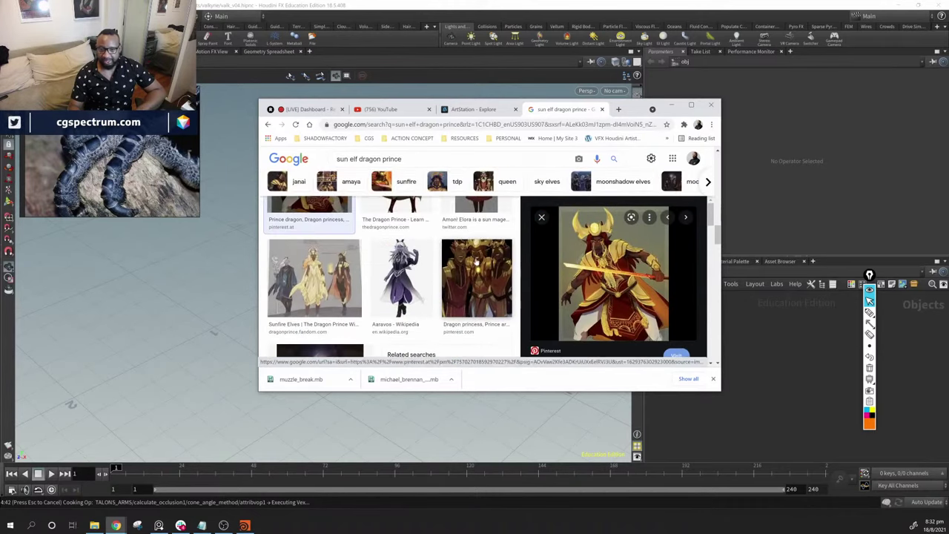
left_click(482, 280)
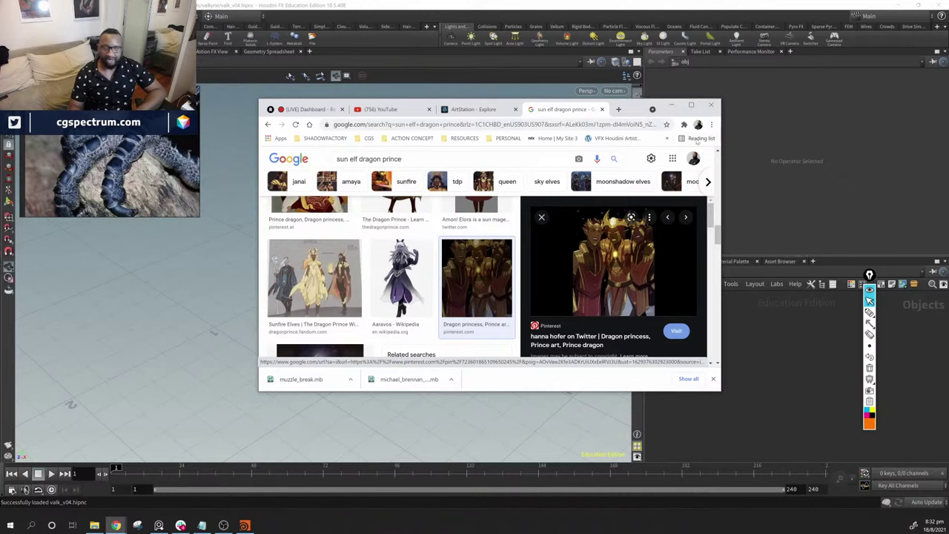
left_click(671, 105)
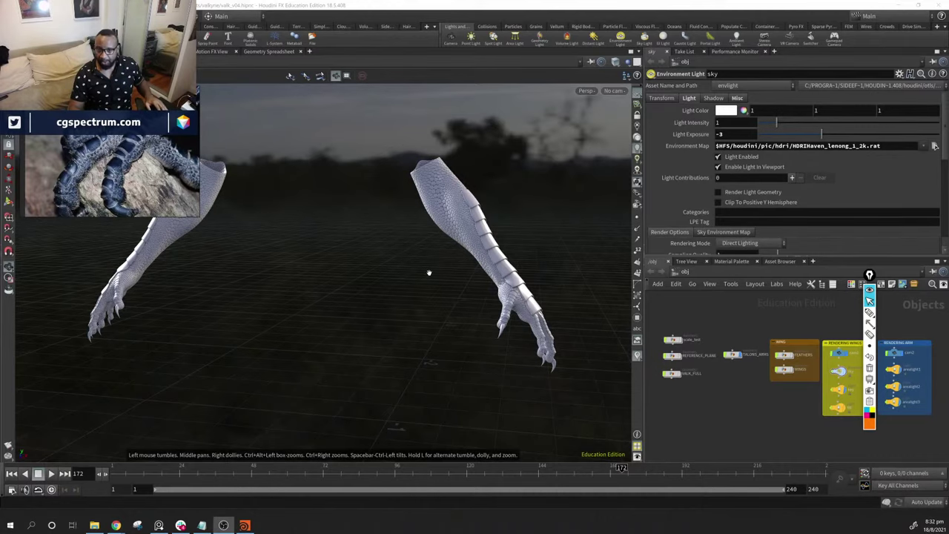
Orbit and zoom around the two arm models and pan the network view
left_click_drag(491, 296, 370, 280)
scroll(369, 281, "up", 5)
left_click_drag(312, 282, 467, 263)
scroll(460, 322, "down", 5)
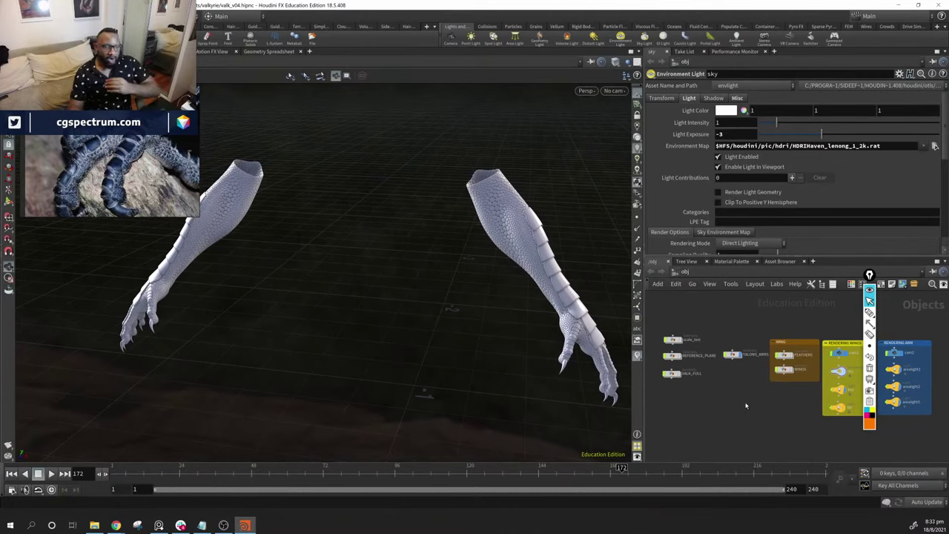
middle_click_drag(724, 387, 749, 386)
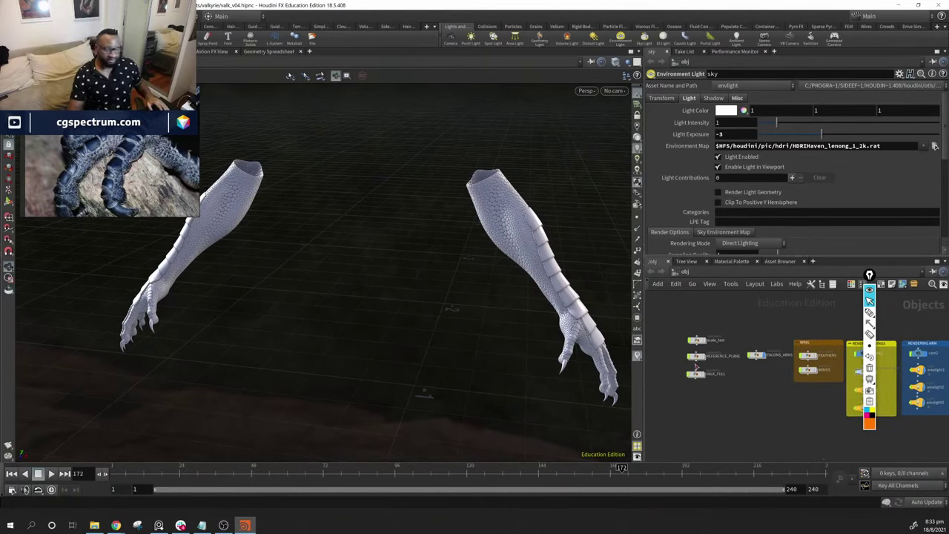
scroll(710, 366, "up", 3)
scroll(716, 372, "up", 2)
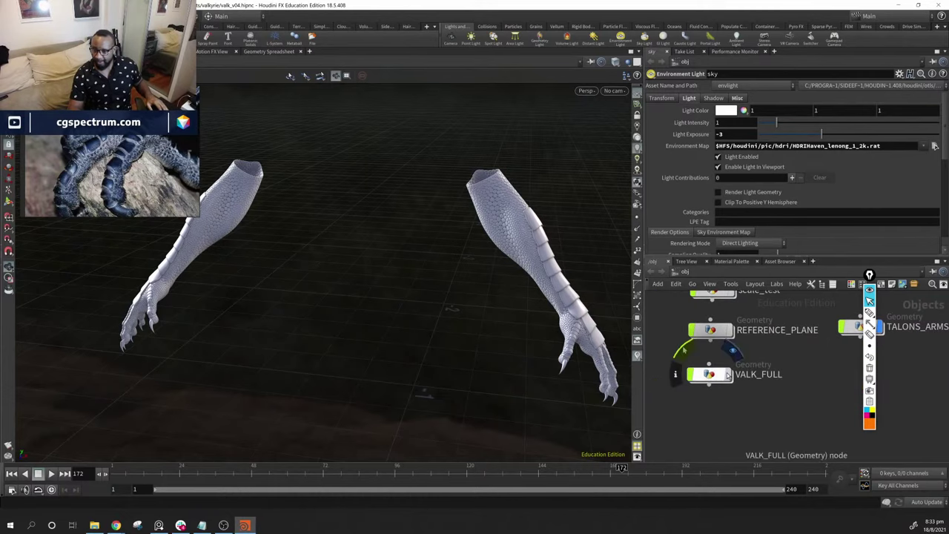
Inspect the nodes inside VALK_FULL, then return to object level and hide the body
double_click(728, 380)
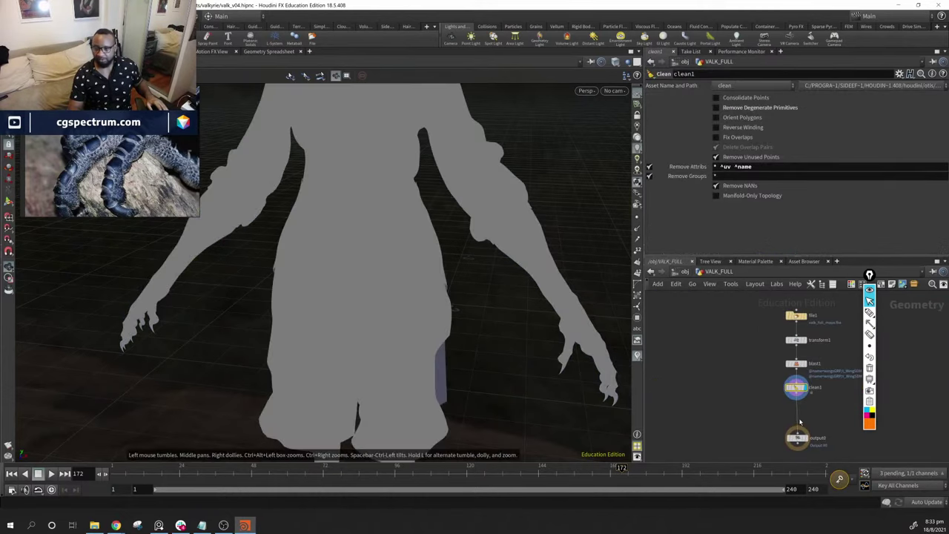
left_click_drag(495, 305, 536, 296)
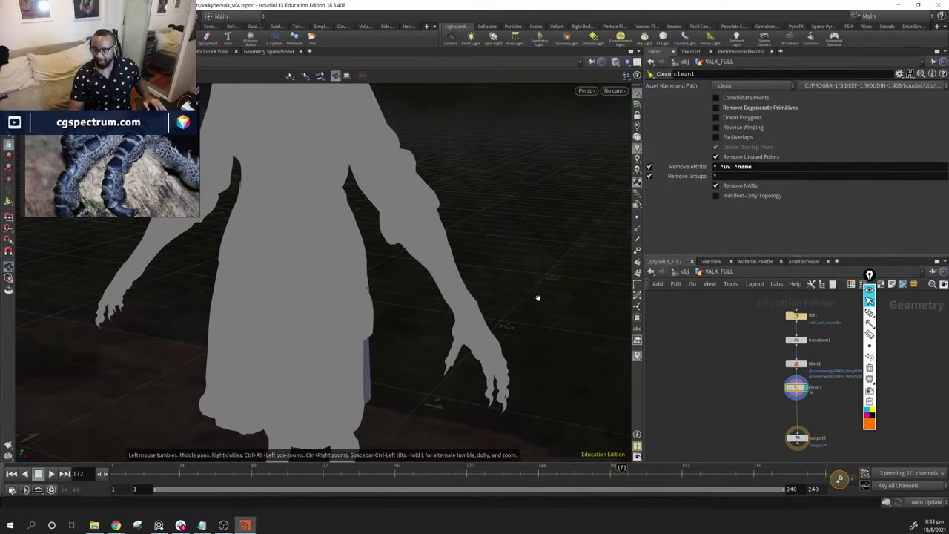
middle_click_drag(770, 350, 716, 340)
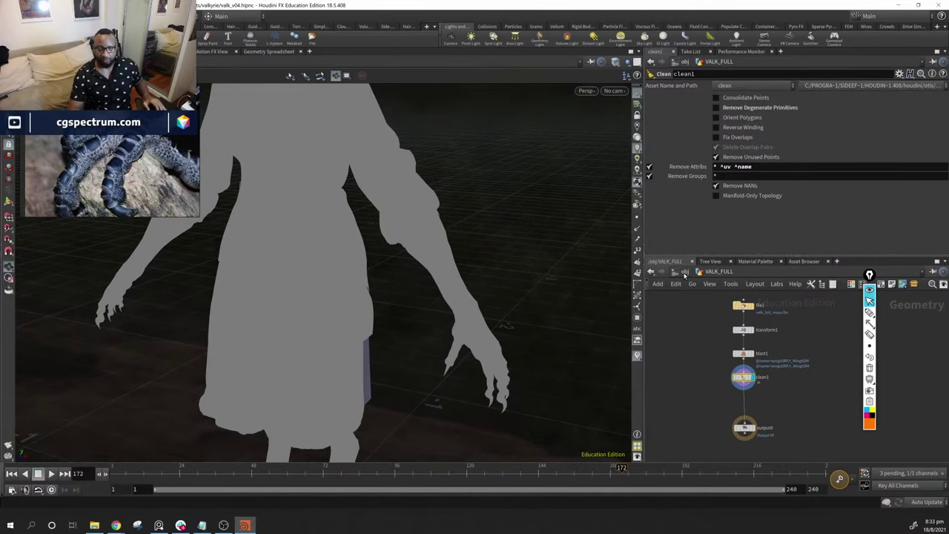
left_click(683, 272)
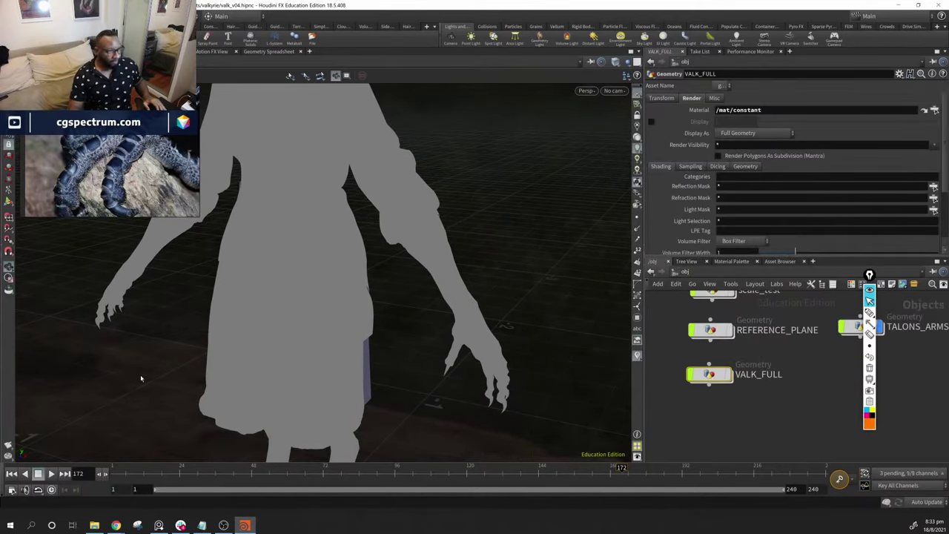
left_click(731, 373)
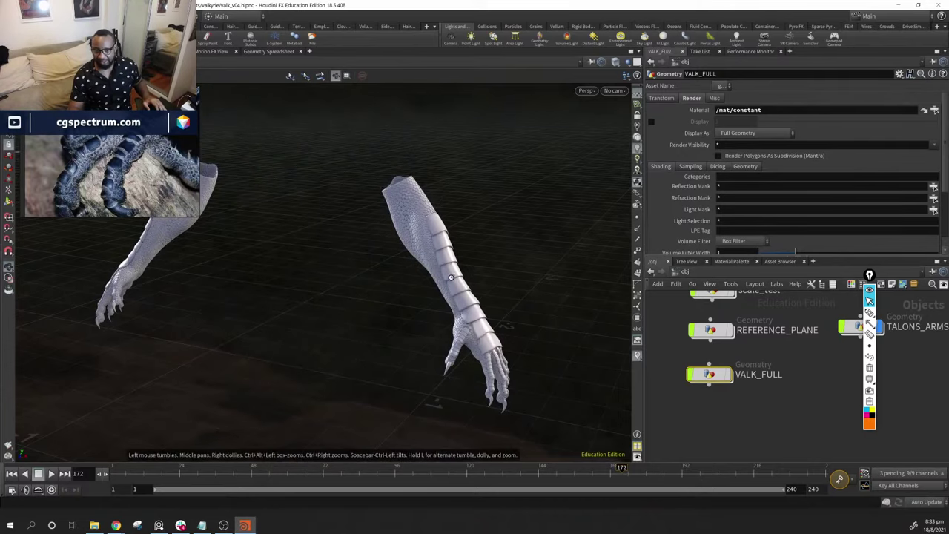
Frame the arms, select TALONS_ARMS and switch the viewport to a black background
left_click_drag(450, 278, 415, 334)
scroll(565, 371, "up", 5)
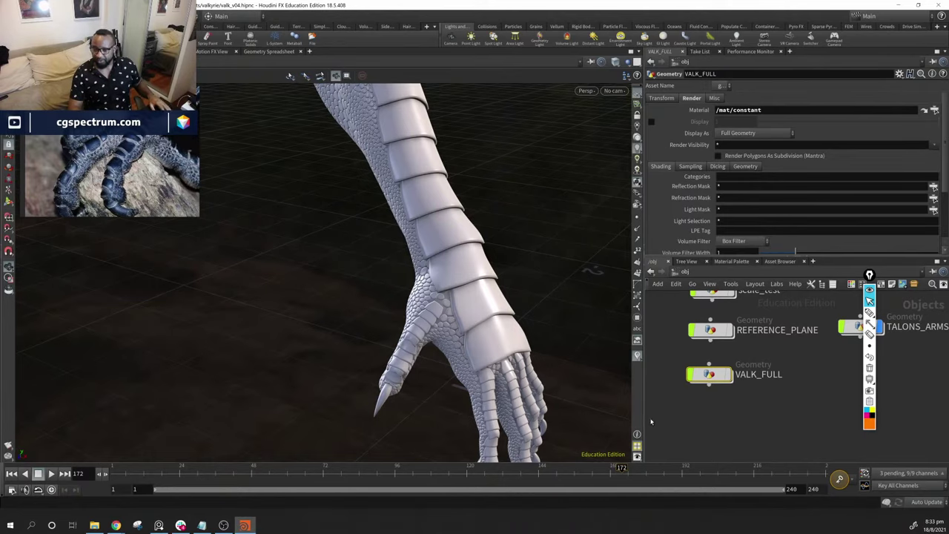
left_click_drag(544, 295, 533, 309)
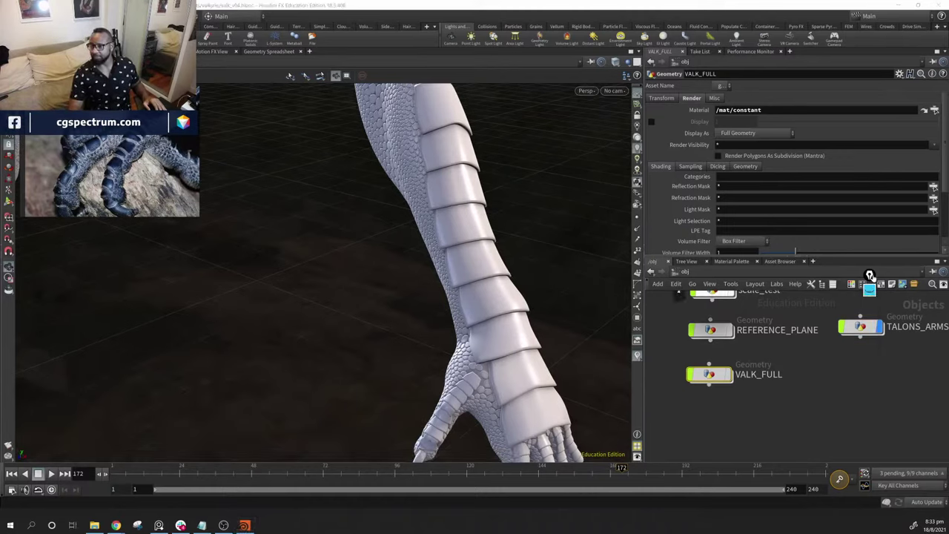
middle_click_drag(882, 358, 851, 347)
left_click(825, 317)
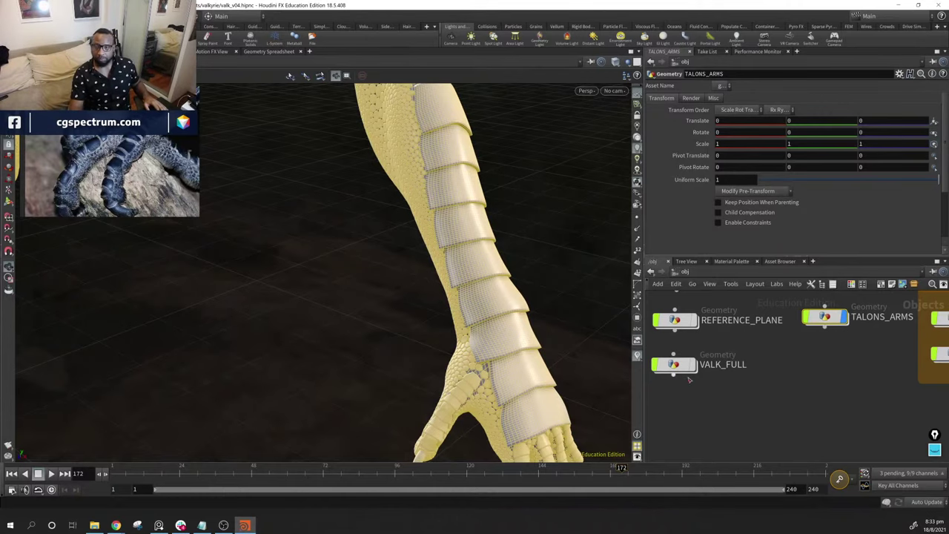
left_click(637, 138)
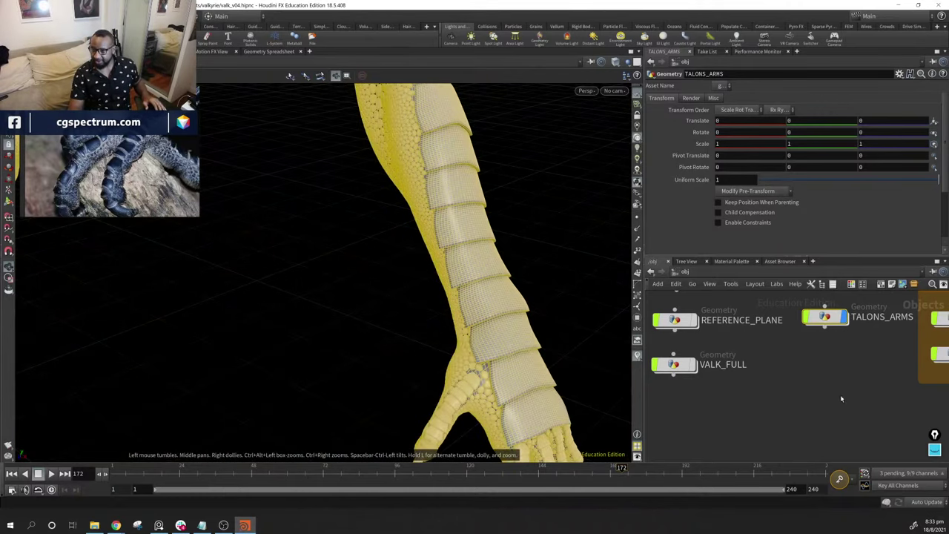
Inside TALONS_ARMS, check group1's hand result and select blast1's Group primitive range to copy
double_click(824, 318)
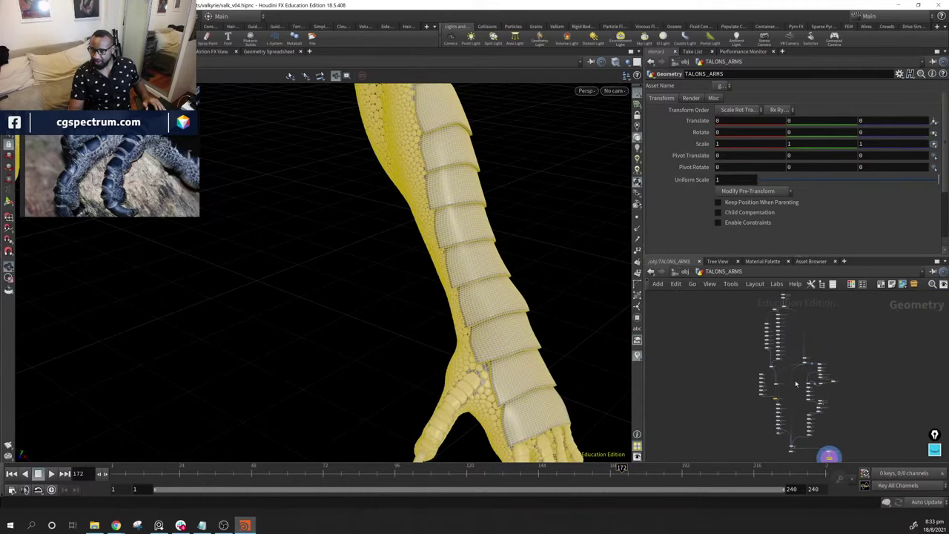
scroll(807, 386, "up", 5)
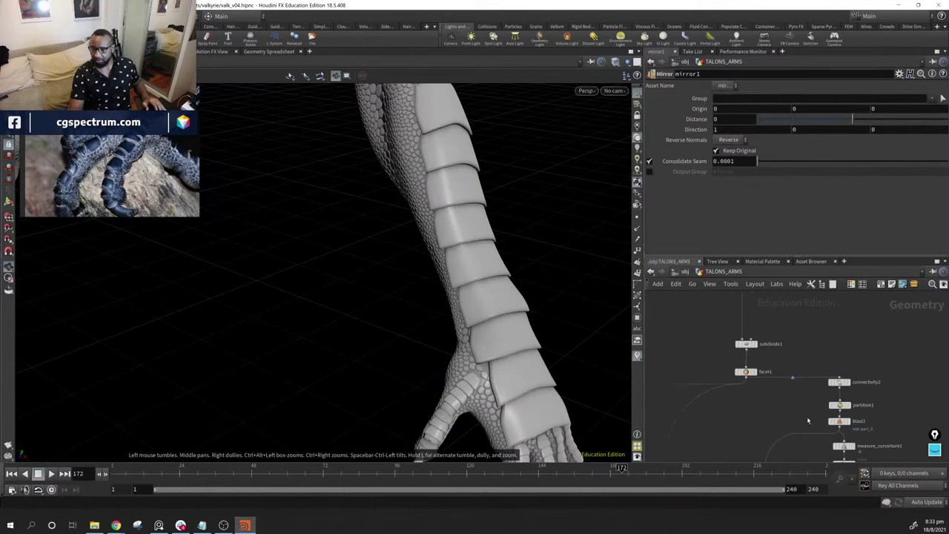
middle_click_drag(850, 325, 783, 404)
left_click(753, 414)
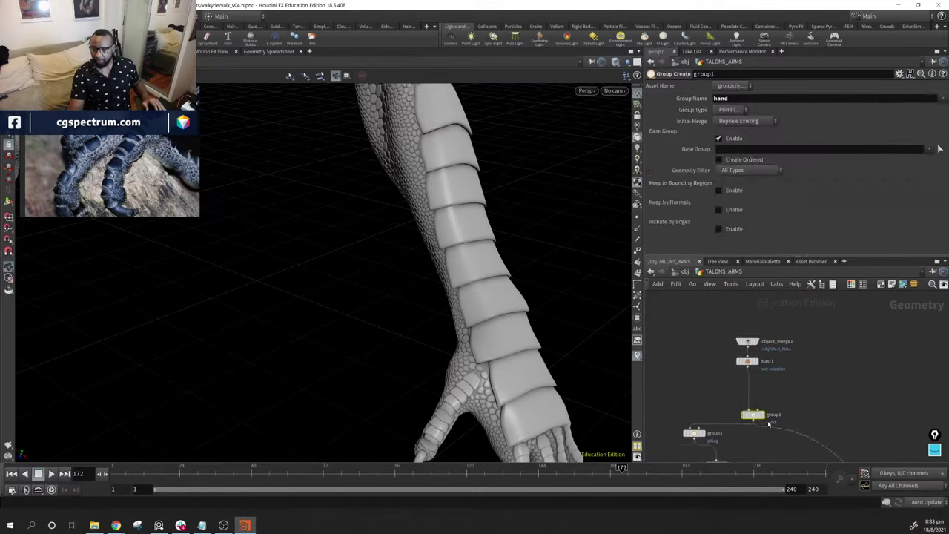
left_click(762, 414)
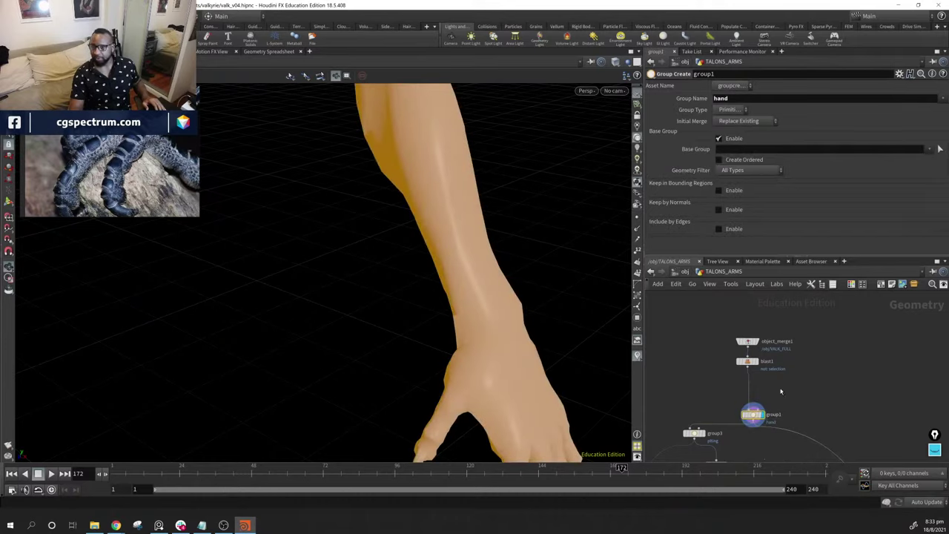
left_click(747, 361)
left_click(795, 98)
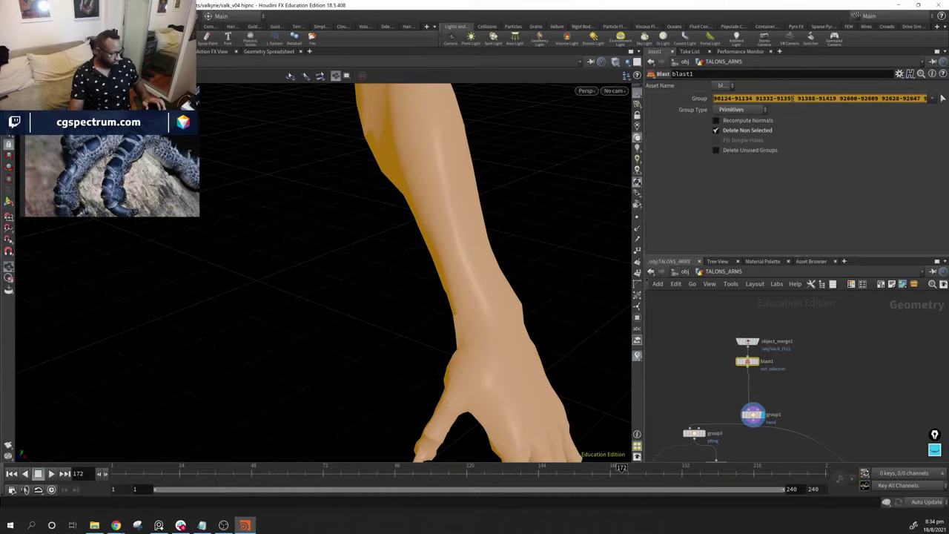
Return to /obj, display VALK_FULL and dive inside it, framing the character's arm
key("u")
scroll(779, 319, "up", 3)
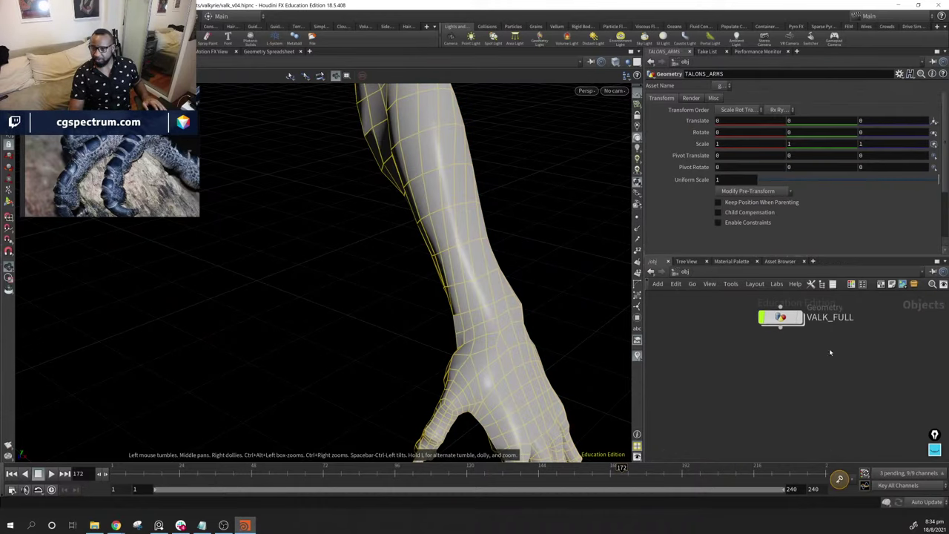
left_click(801, 318)
double_click(786, 318)
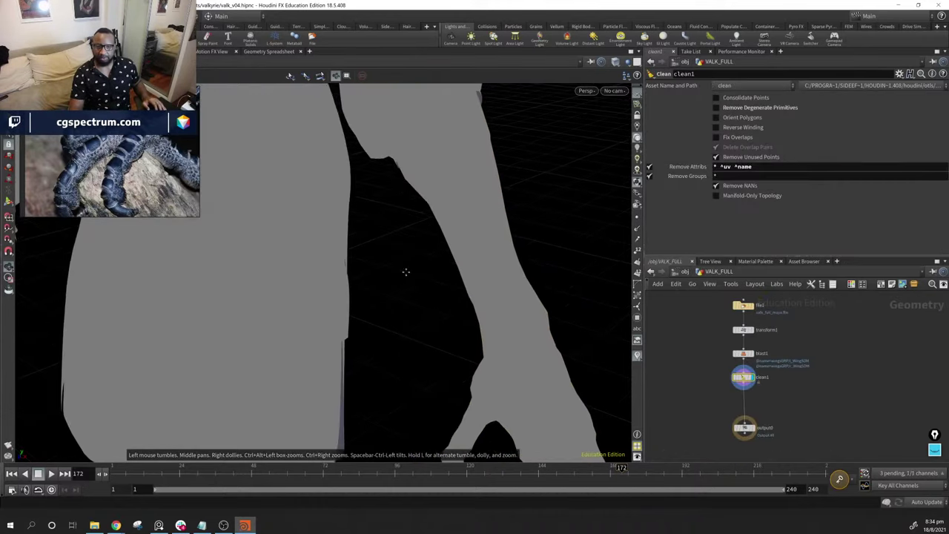
scroll(338, 211, "down", 5)
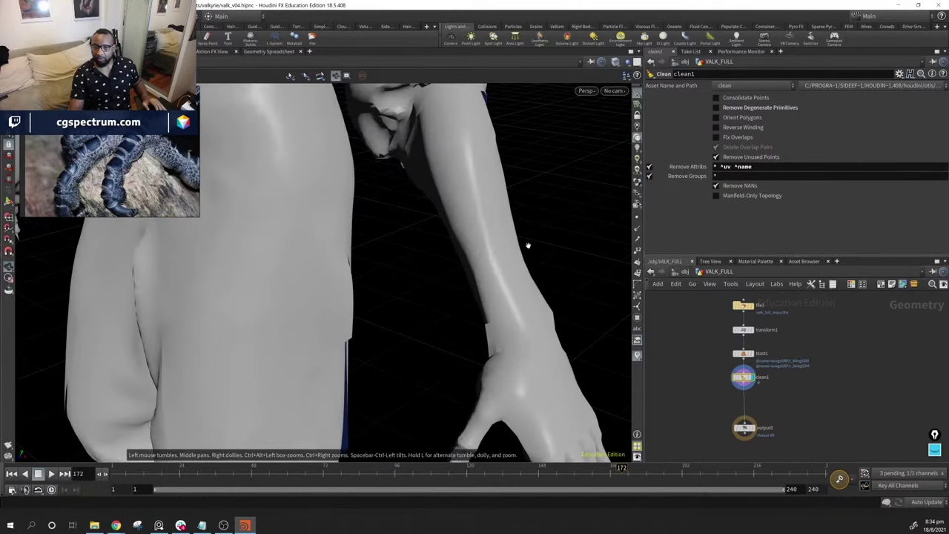
middle_click_drag(337, 211, 284, 198)
middle_click_drag(821, 395, 765, 391)
Add a Group node beside clean1 and name the group lhand
key("Tab")
type("grou")
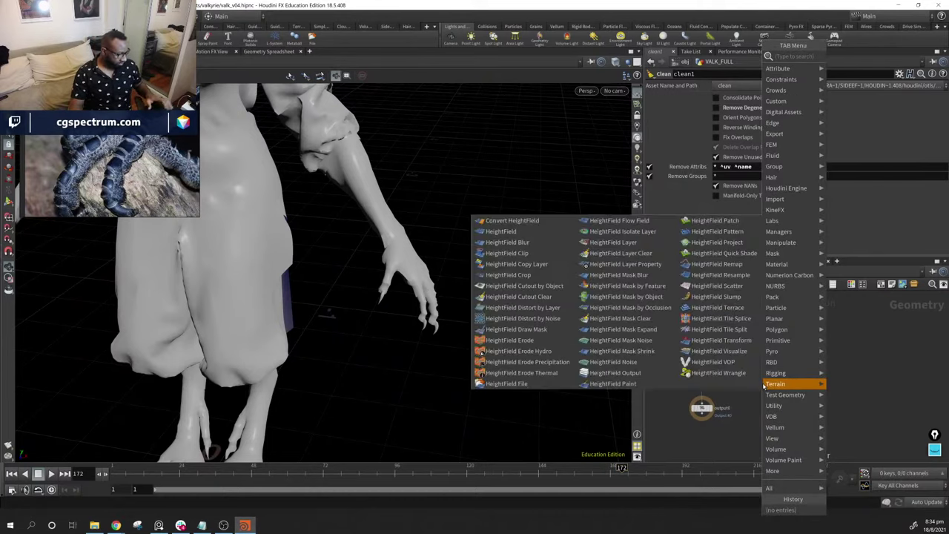
key("Return")
left_click(763, 380)
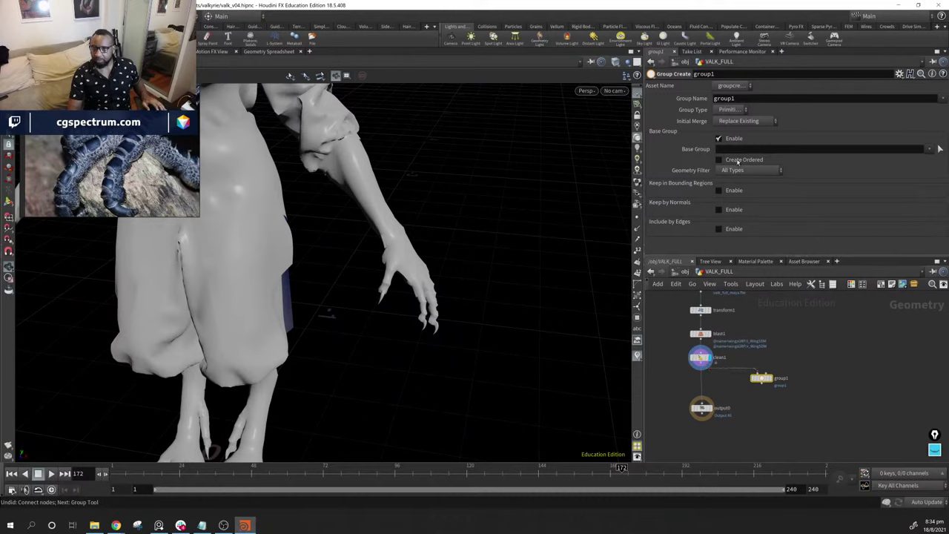
double_click(743, 98)
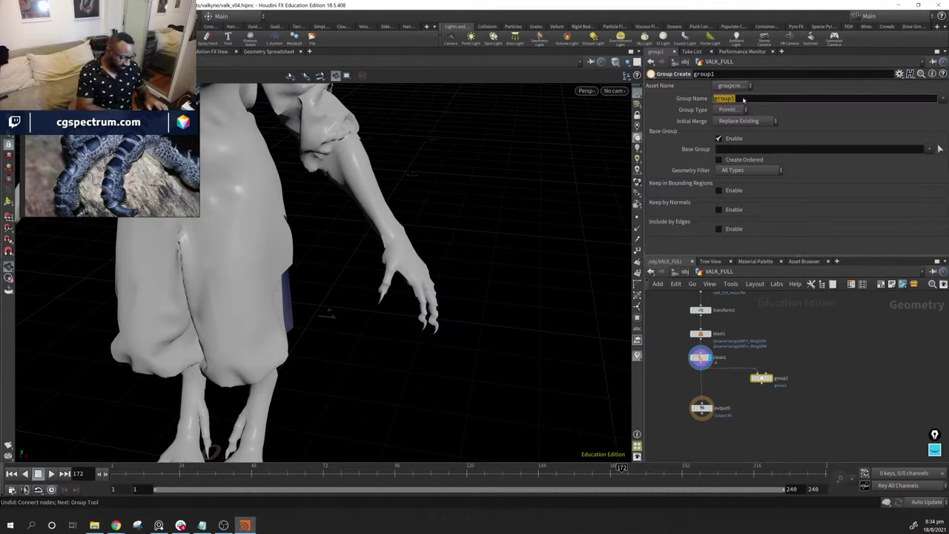
type("lhand")
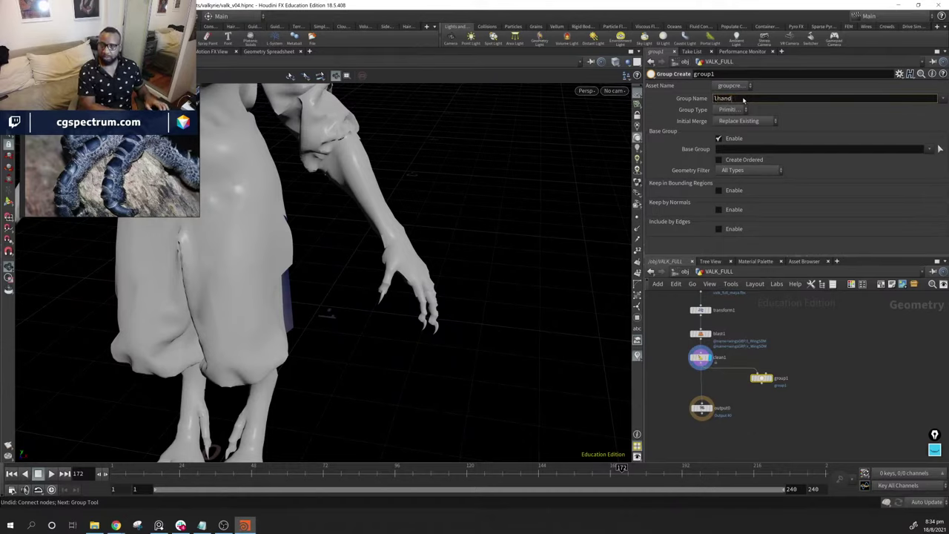
key("Return")
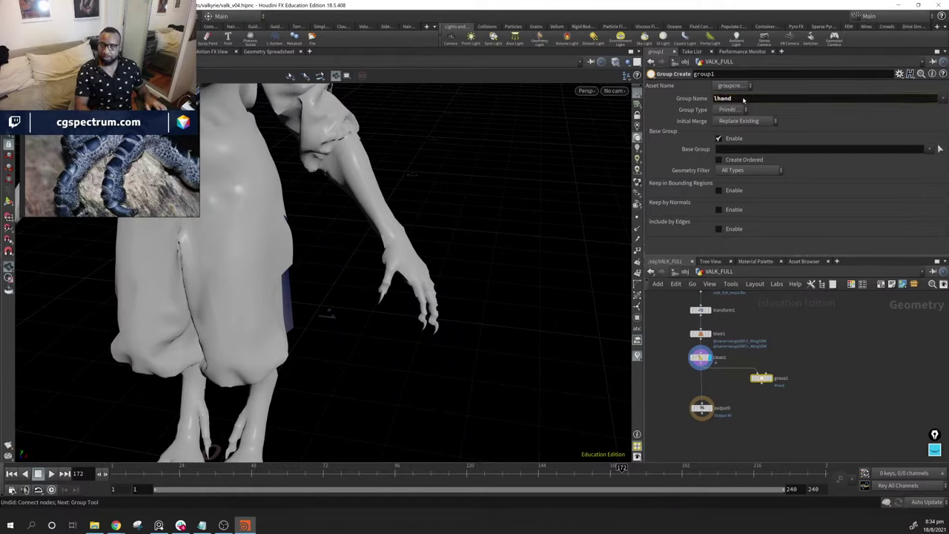
Paste the copied arm primitive range into lhand's Base Group and display the result
left_click(733, 149)
key("ctrl+v")
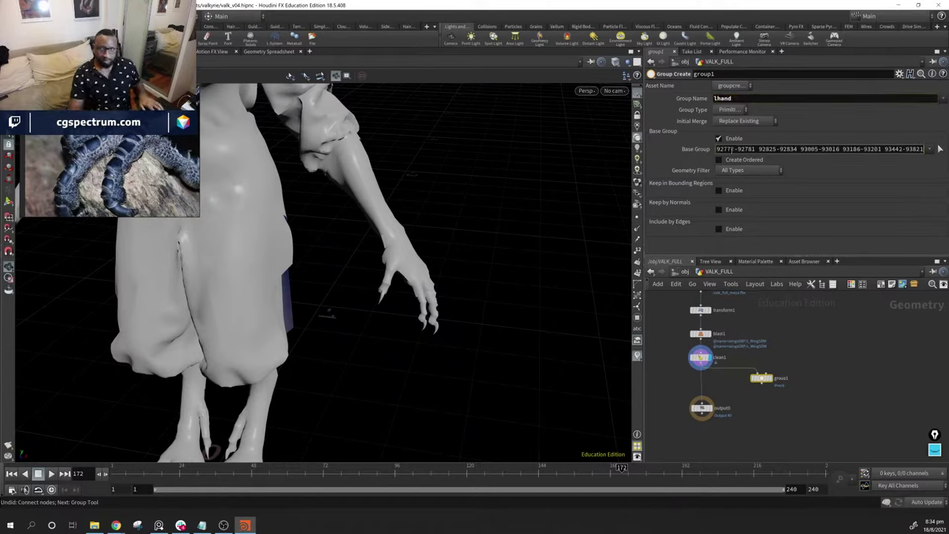
key("Return")
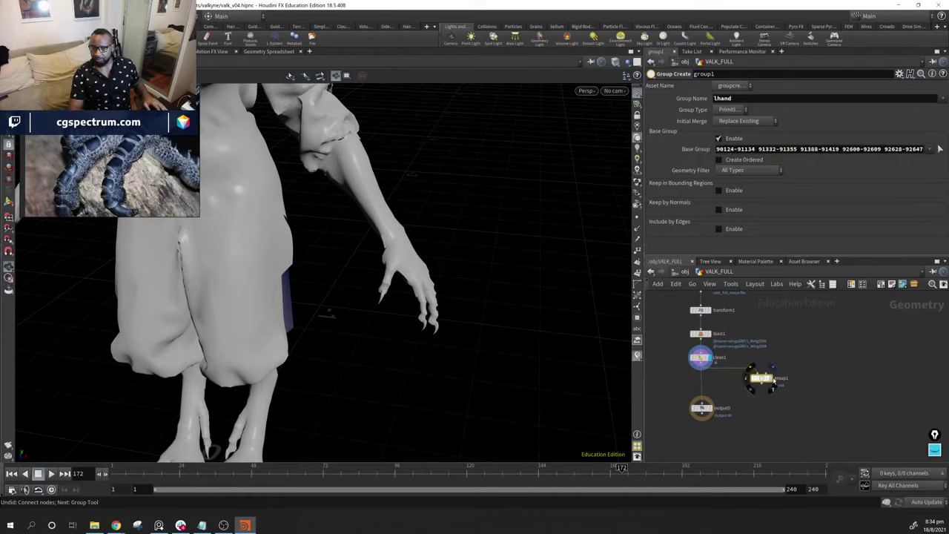
left_click(774, 379)
Duplicate group1 as a second Group node named rhand
middle_click_drag(781, 415, 817, 340)
left_click_drag(800, 302, 797, 331, "alt")
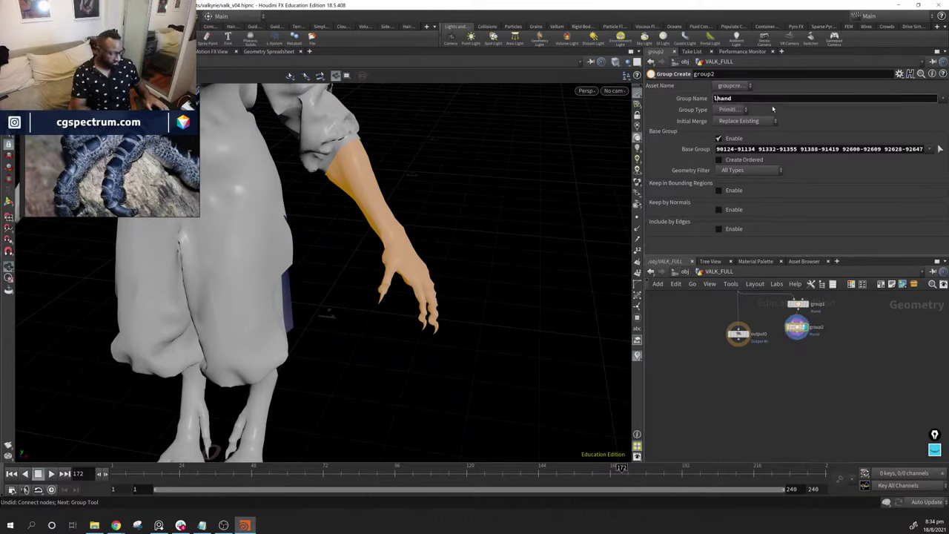
type("r")
key("Return")
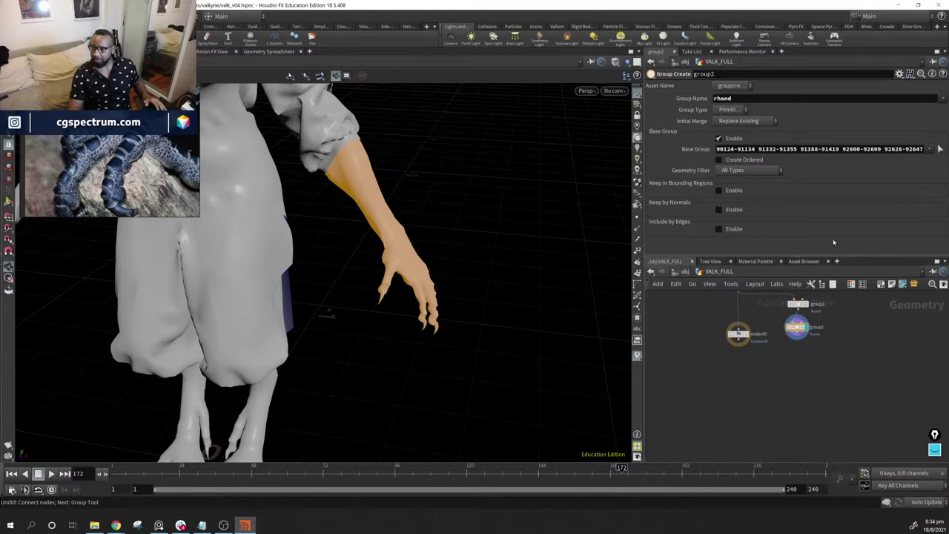
Start repicking rhand's base group with the geometry coloured by connected pieces
left_click_drag(314, 345, 445, 222)
key("Return")
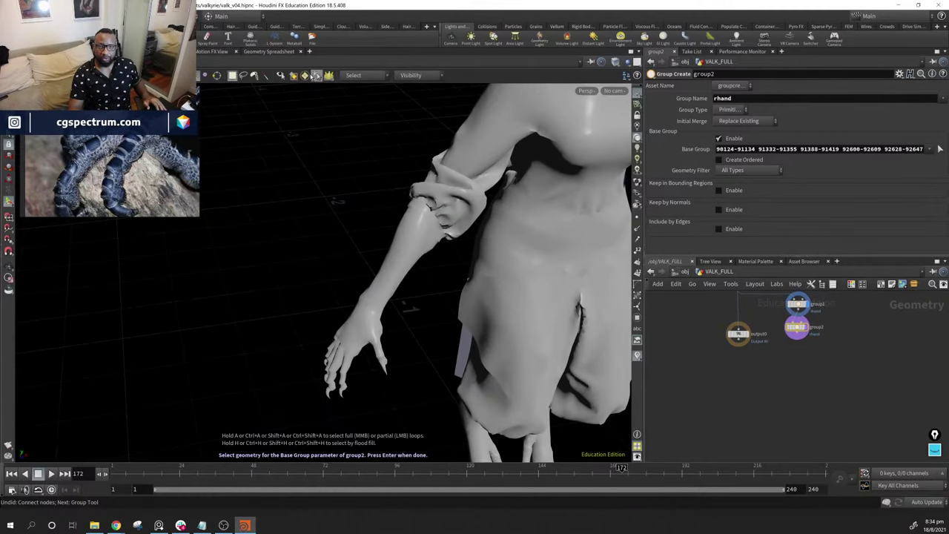
left_click(328, 74)
left_click(341, 75)
left_click(387, 102)
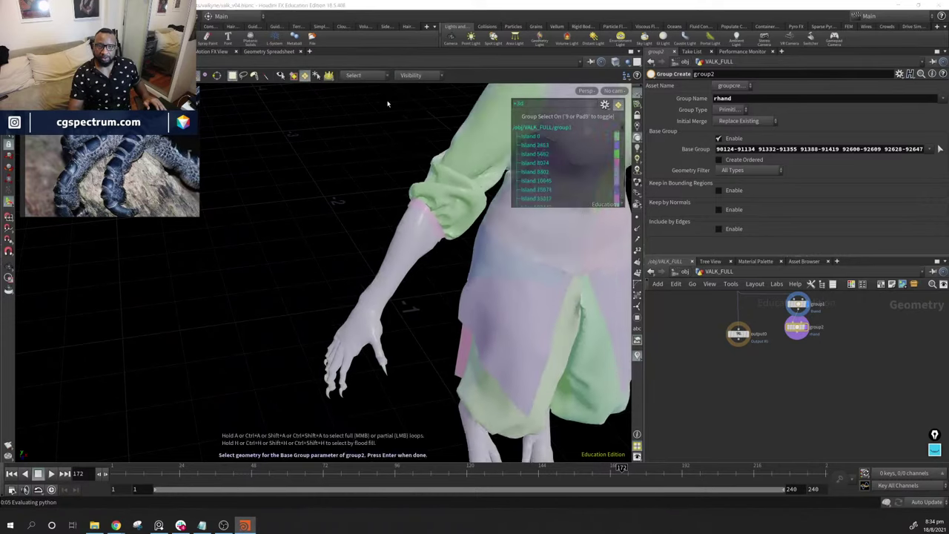
left_click_drag(387, 104, 414, 350)
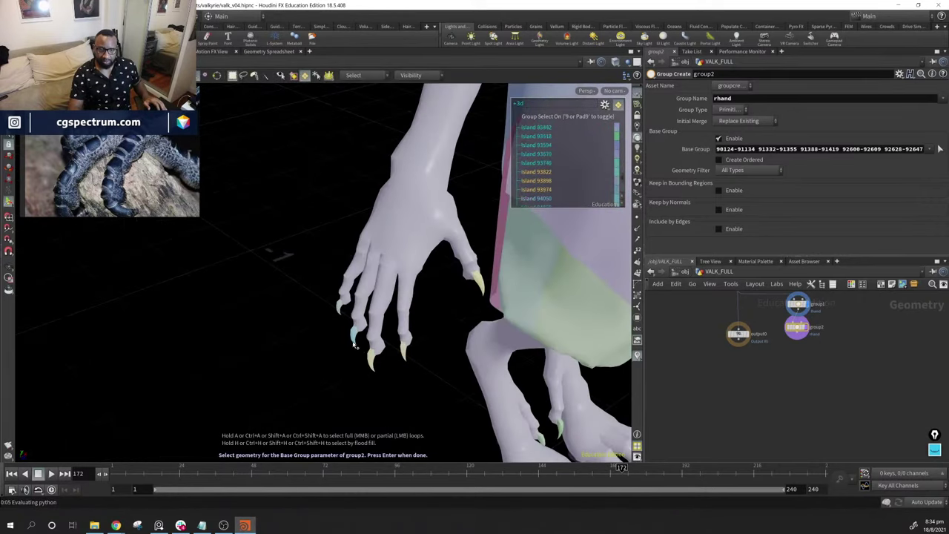
Select the other hand's fingers and arm pieces by UV connectivity as rhand's base group
left_click(343, 321)
left_click(357, 75)
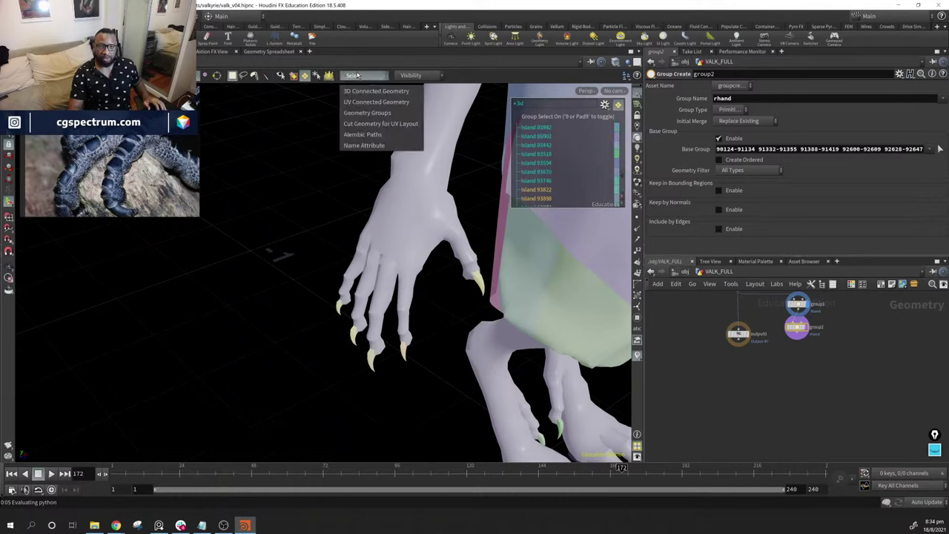
left_click(391, 103)
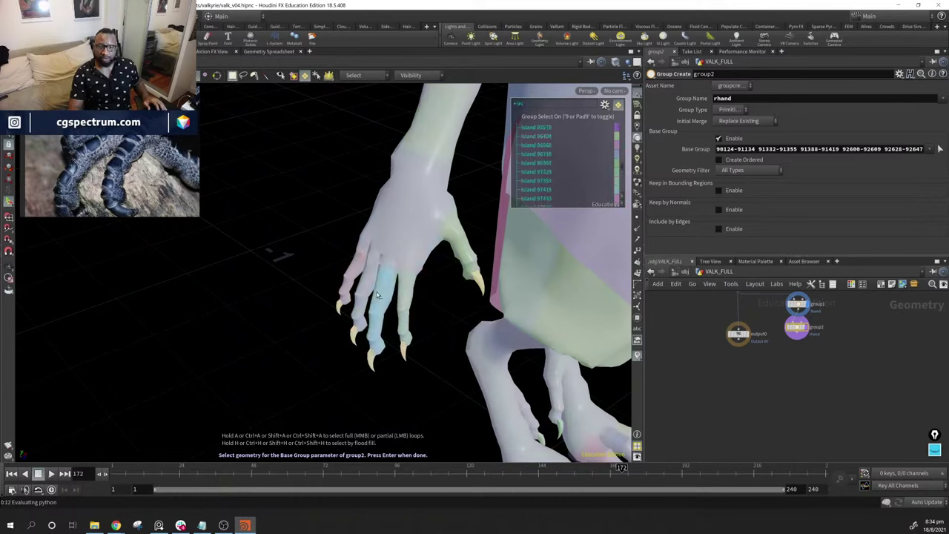
left_click_drag(313, 246, 385, 185)
left_click_drag(348, 169, 317, 235)
key("Return")
key("Escape")
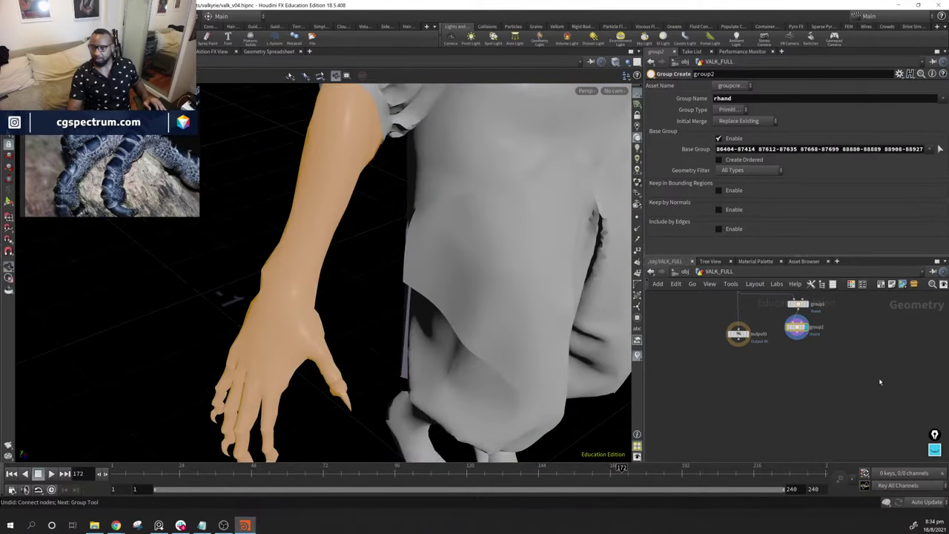
left_click_drag(430, 223, 547, 271)
scroll(885, 362, "up", 3)
middle_click_drag(649, 347, 812, 384)
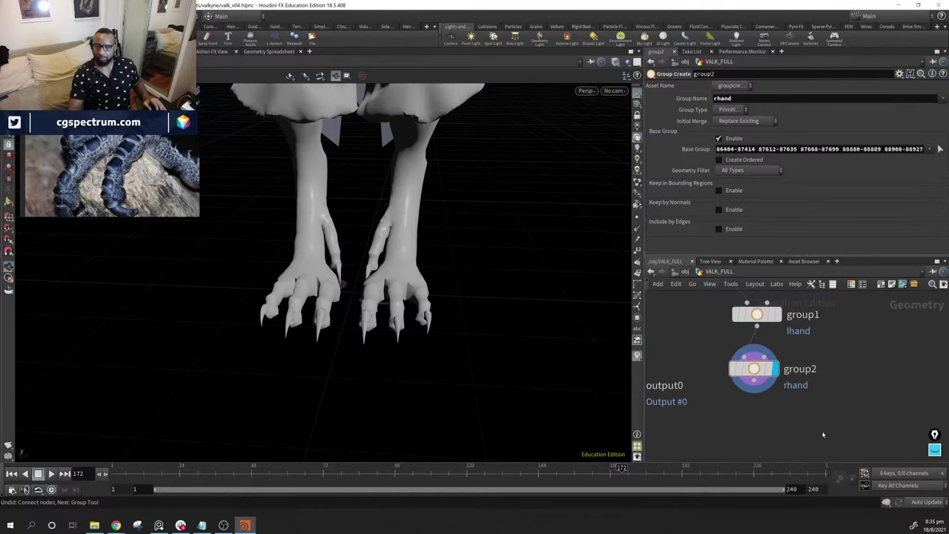
Duplicate the group nodes into group3 and group4 under group2 and rename group3 lfoot
left_click_drag(756, 314, 806, 443, "alt")
middle_click_drag(907, 396, 872, 340)
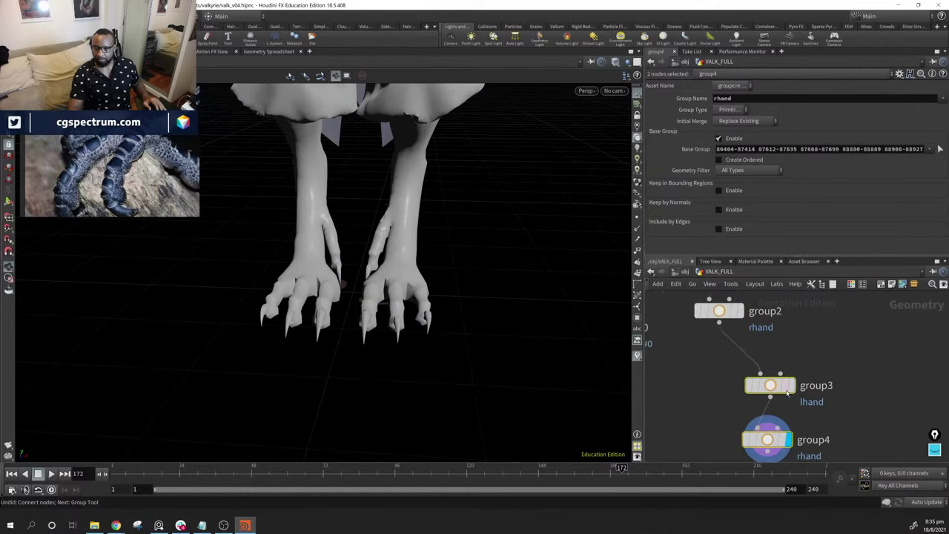
left_click_drag(766, 382, 726, 366)
left_click(725, 365)
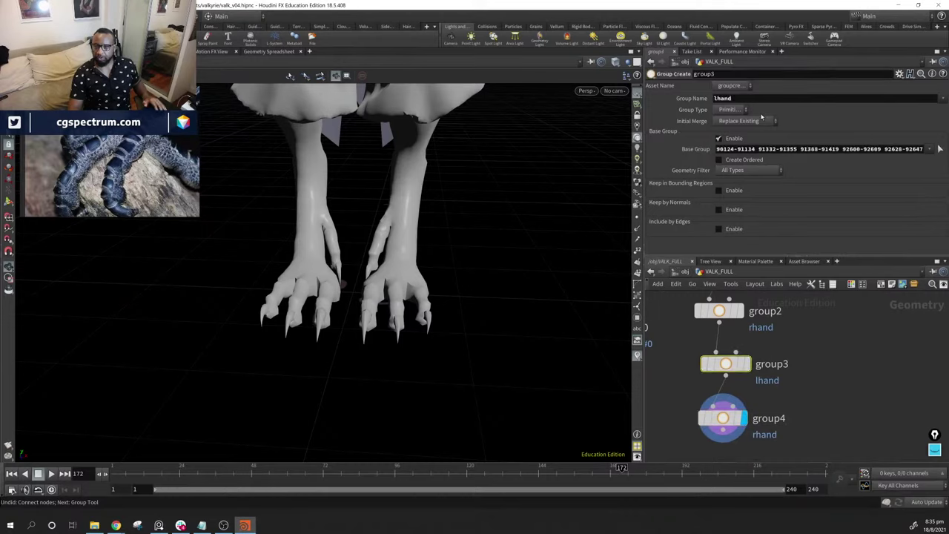
left_click(760, 99)
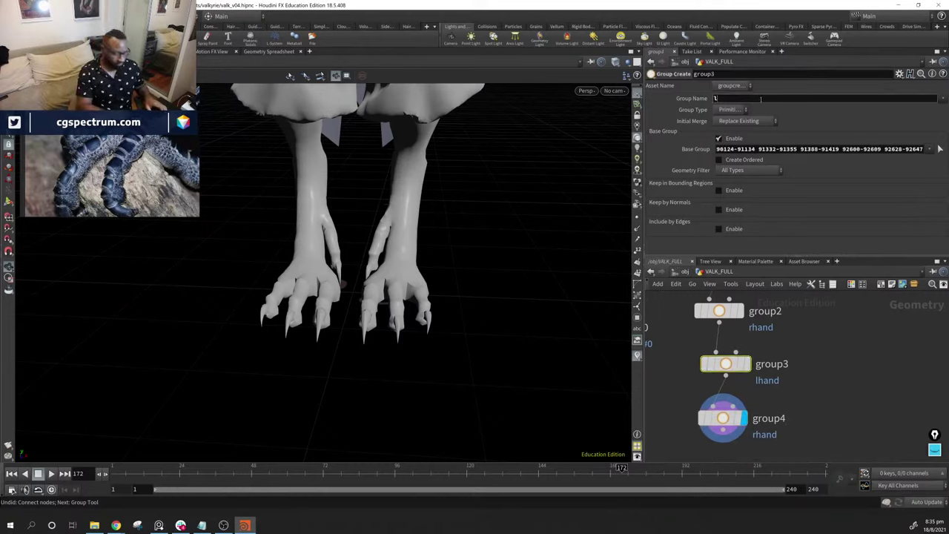
type("lfoot")
key("Return")
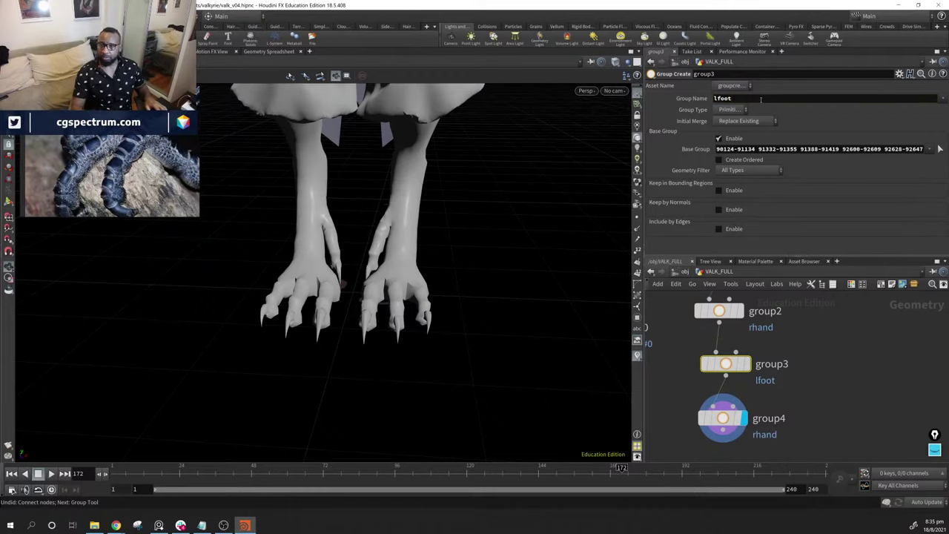
Begin picking lfoot's base group by islands, selecting the leg and foot pieces
left_click(940, 149)
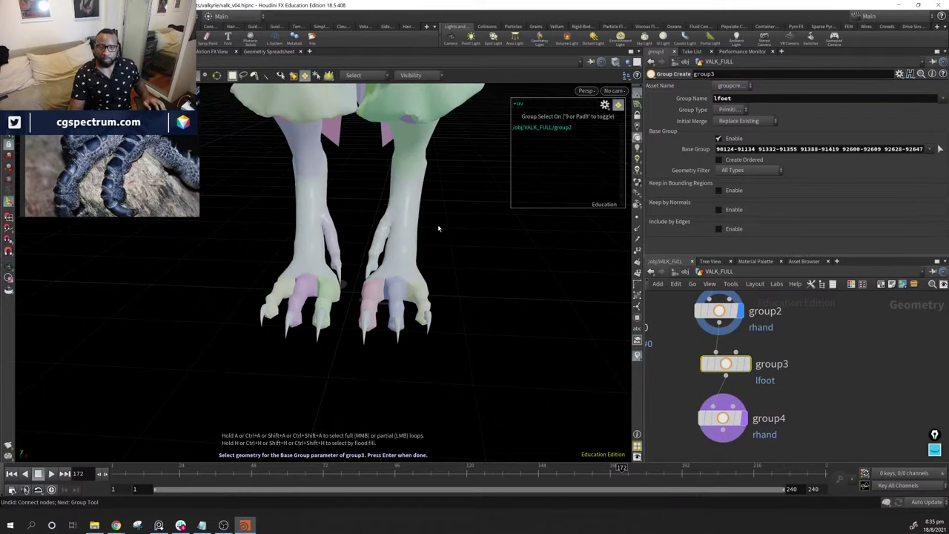
right_click(339, 85)
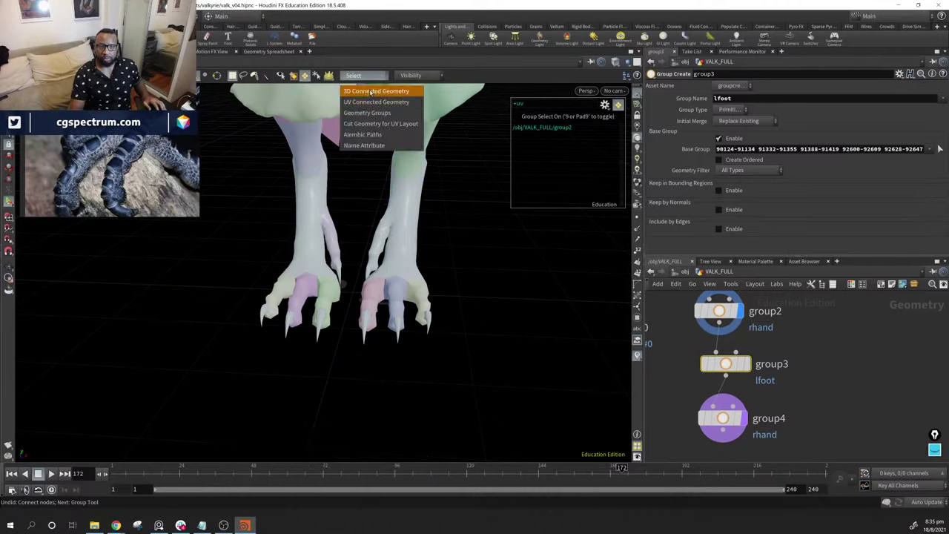
left_click(380, 95)
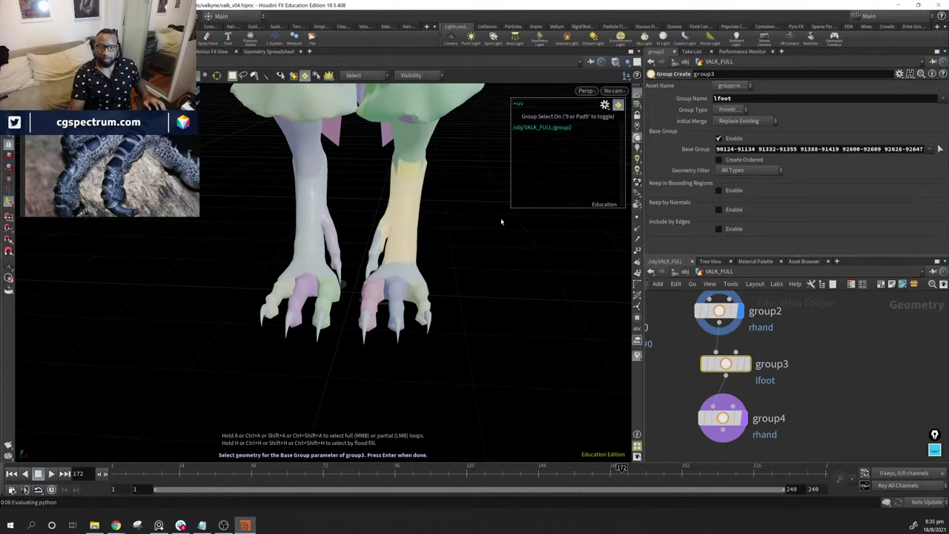
key("Return")
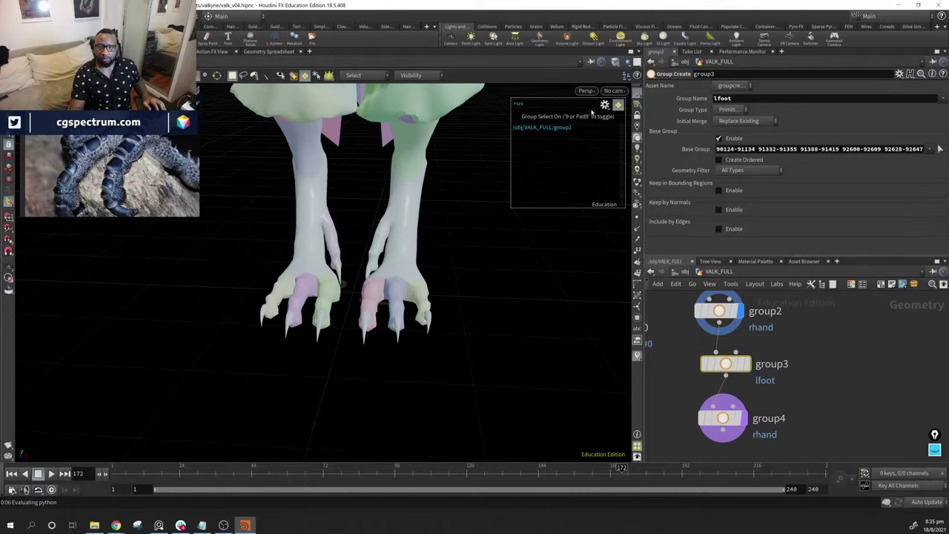
left_click(617, 106)
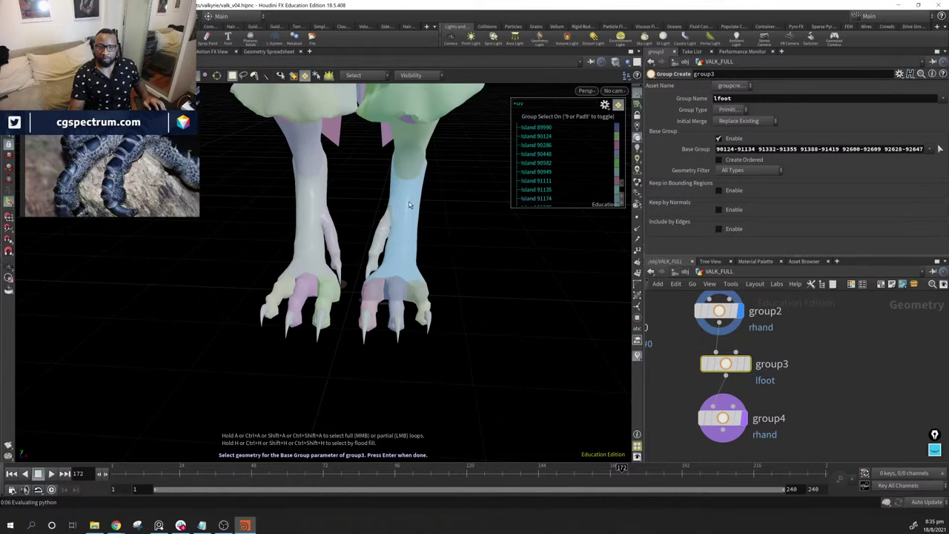
left_click_drag(368, 154, 374, 280)
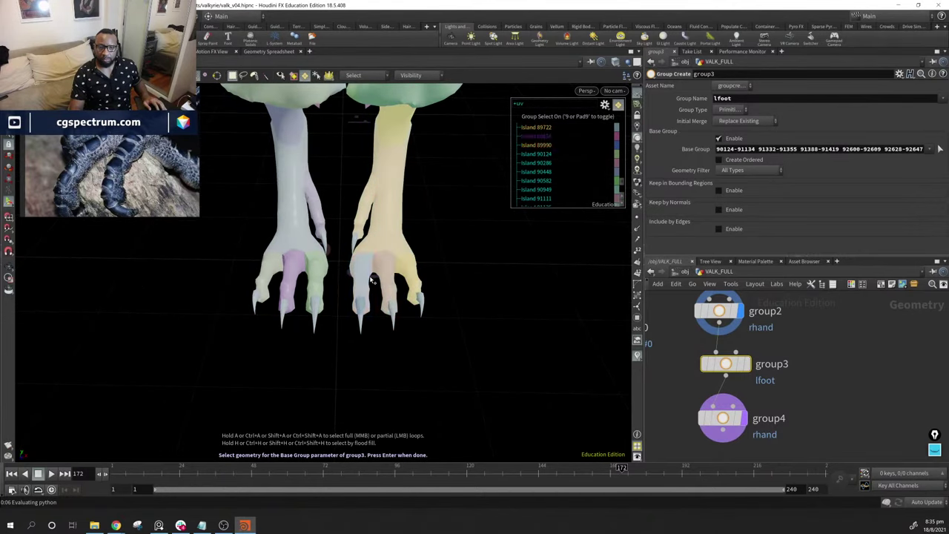
Add the foot claws as whole connected pieces and accept lfoot's base group
left_click(356, 75)
left_click(382, 91)
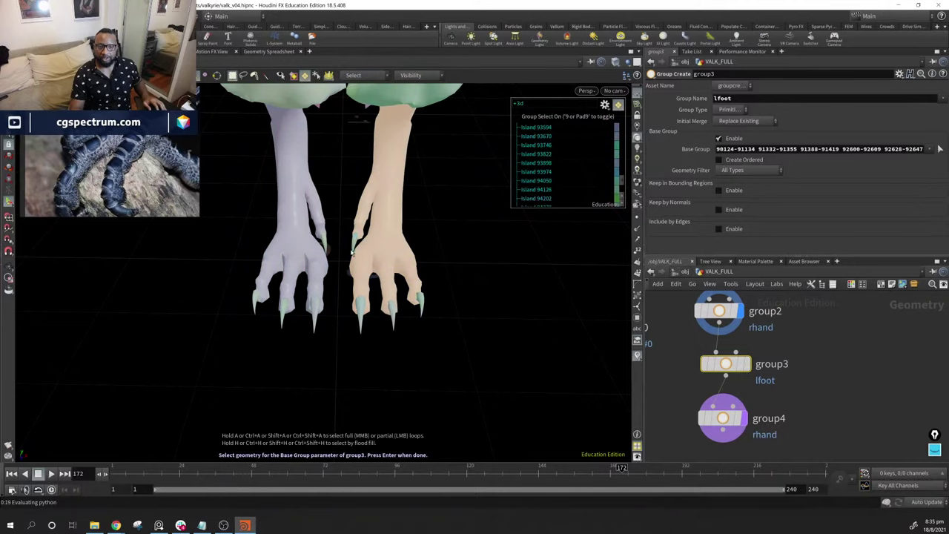
left_click(356, 245, "shift")
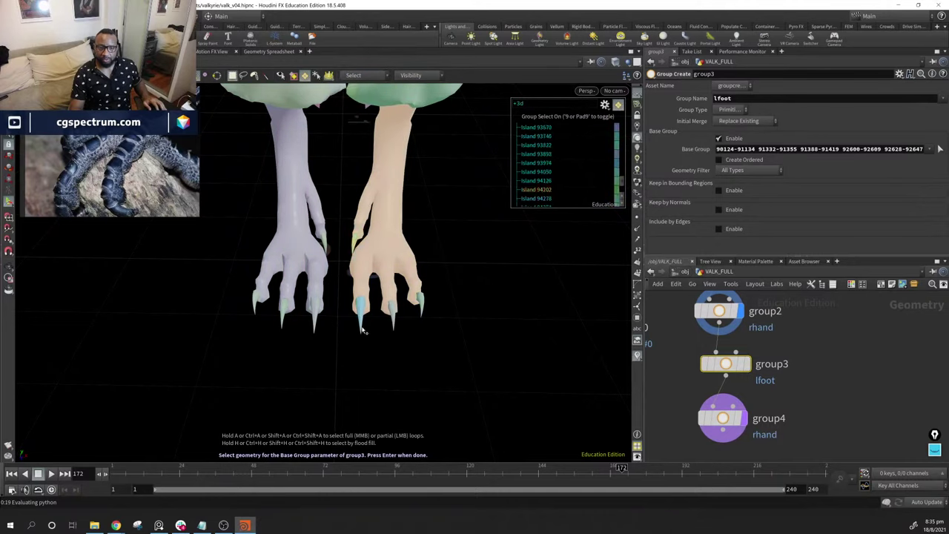
left_click(363, 330, "shift")
left_click(394, 324, "shift")
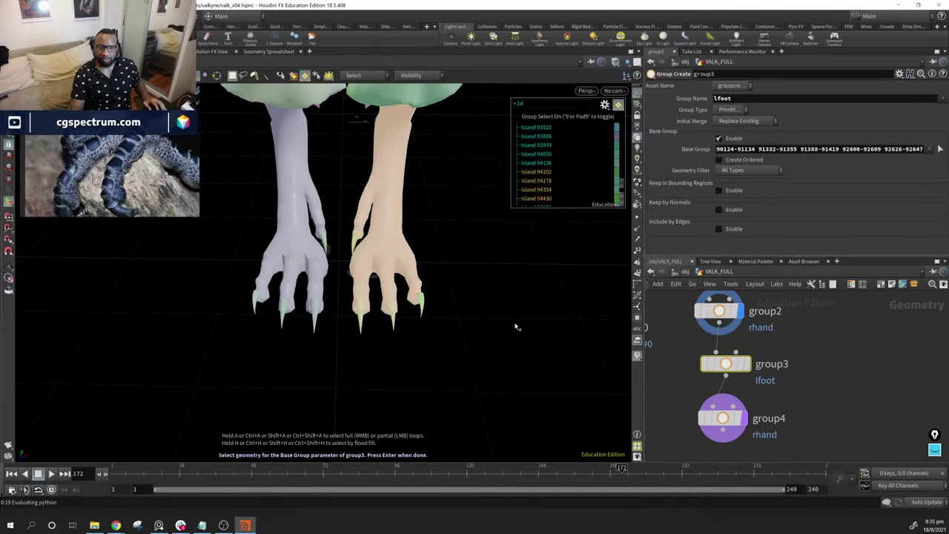
key("Return")
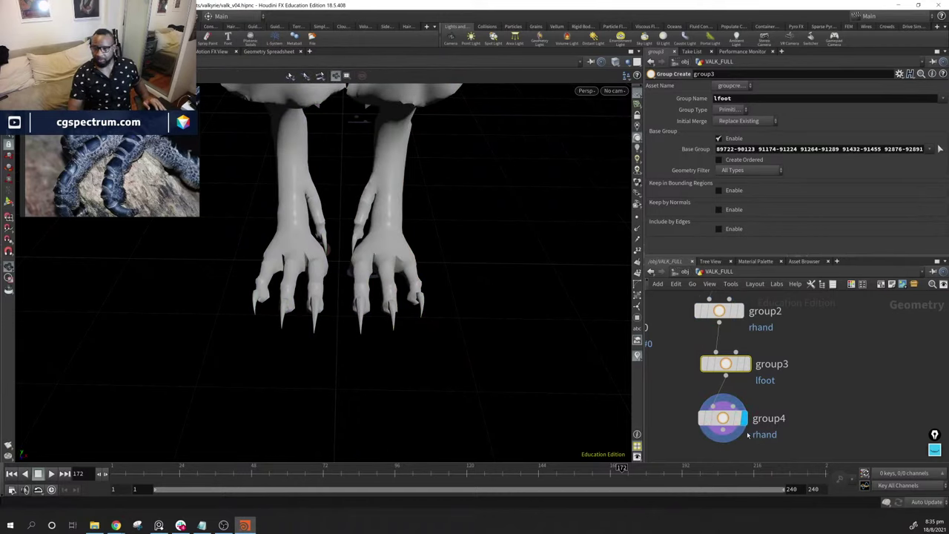
Display the lfoot group's result in the viewport
left_click(733, 420)
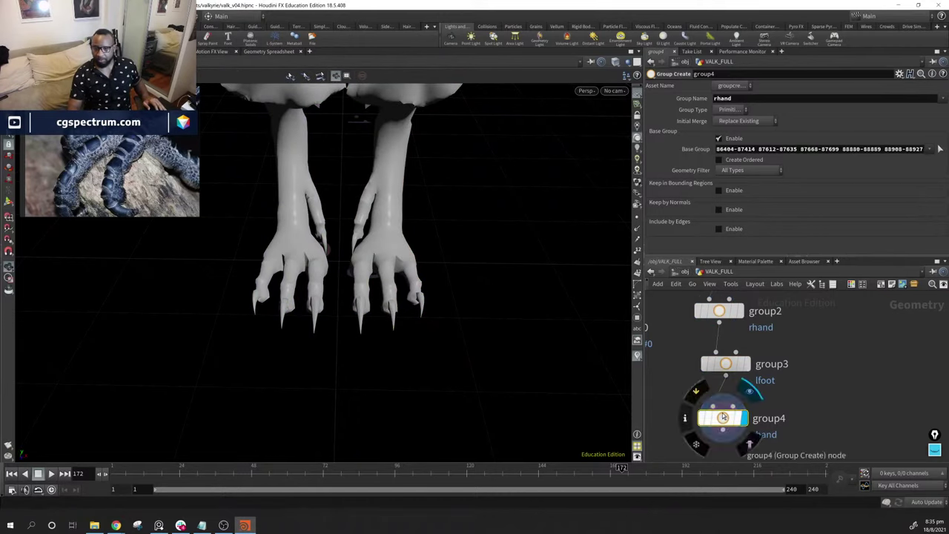
middle_click_drag(799, 392, 840, 391)
left_click(812, 377)
left_click(791, 361)
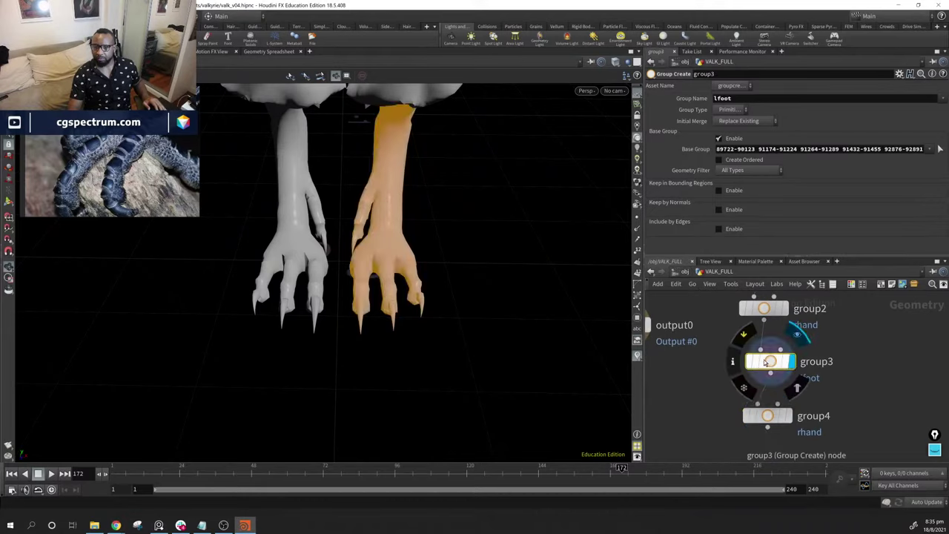
left_click_drag(773, 362, 771, 356)
Rename group4 from rhand to rfoot and display its result
left_click(768, 415)
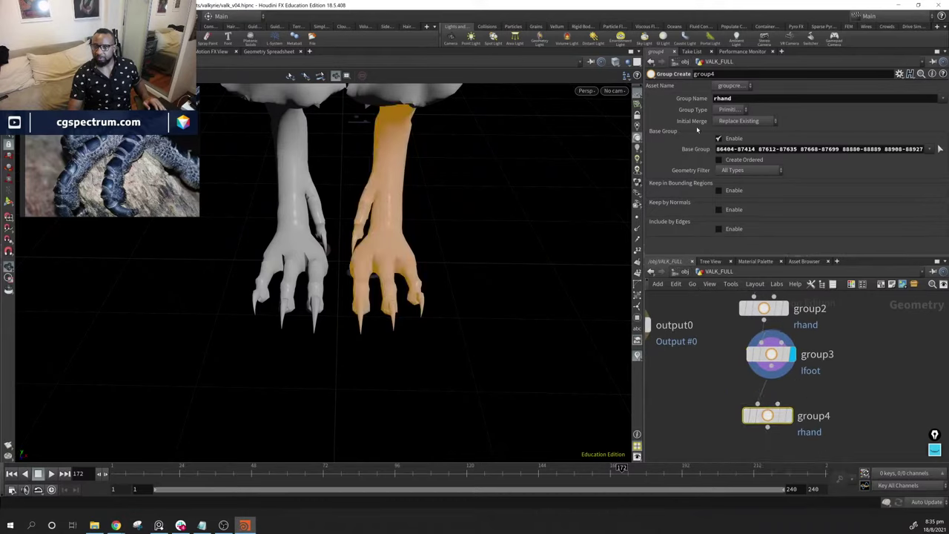
double_click(767, 99)
type("rf")
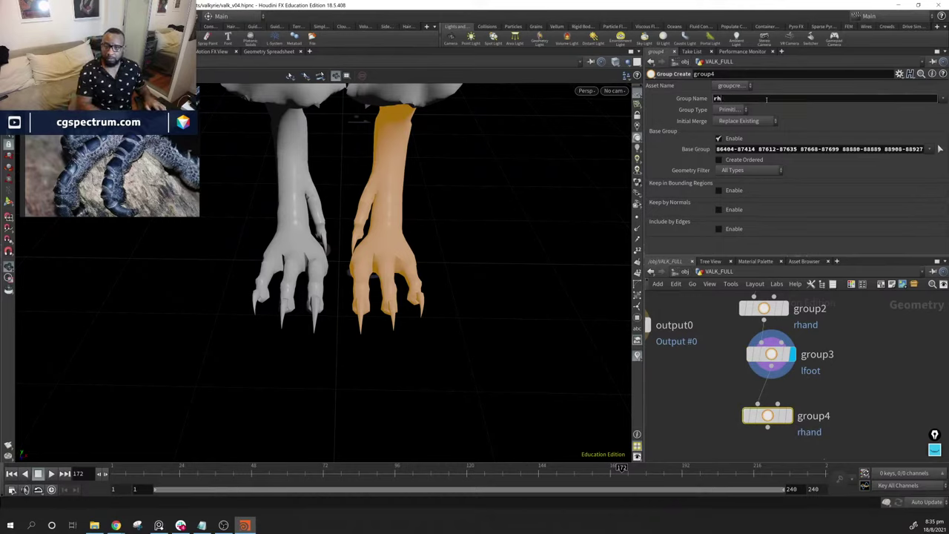
type("oot")
key("Return")
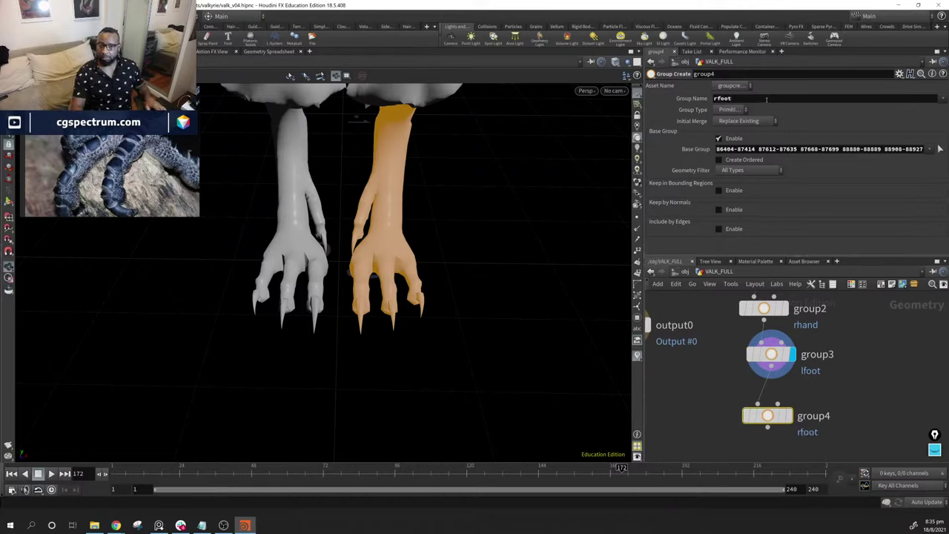
mouse_move(758, 365)
left_click(789, 415)
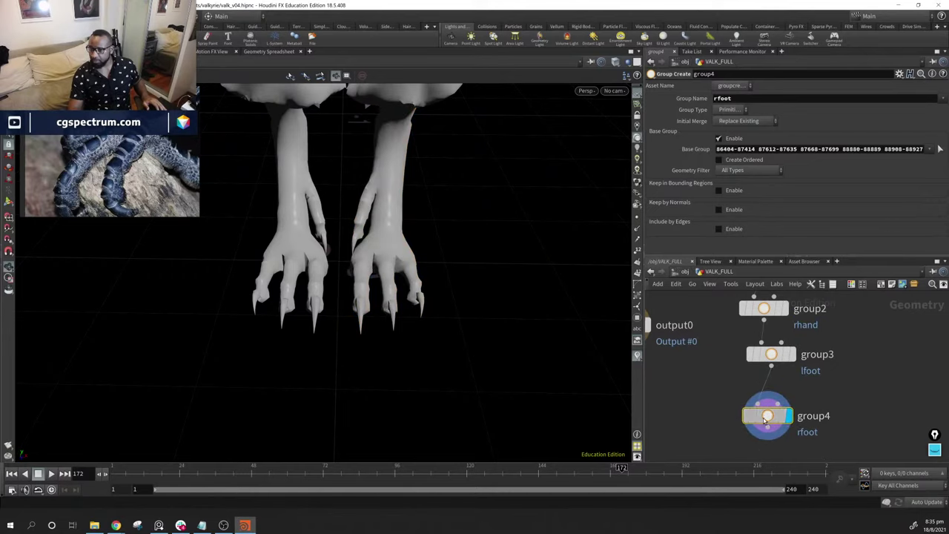
Start picking rfoot's base group and orbit around the feet
left_click(939, 149)
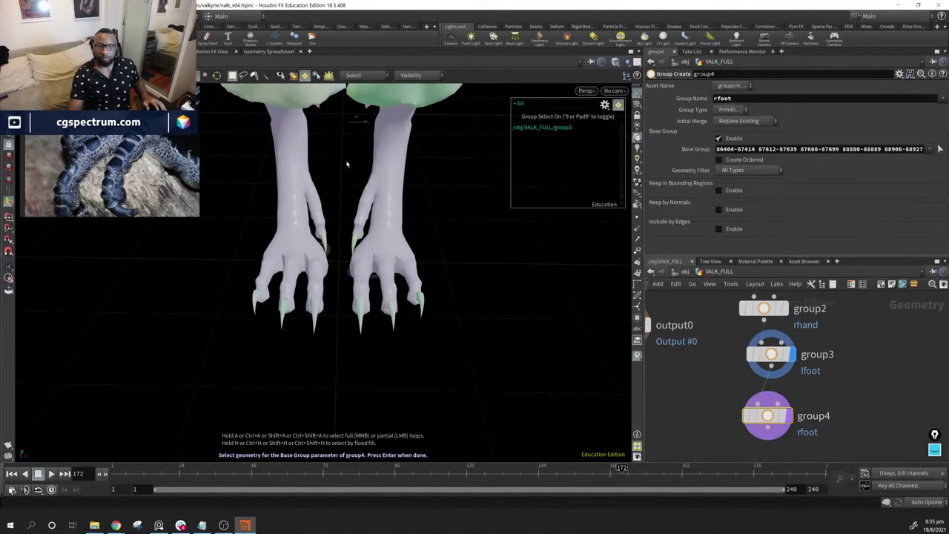
left_click_drag(277, 201, 334, 185)
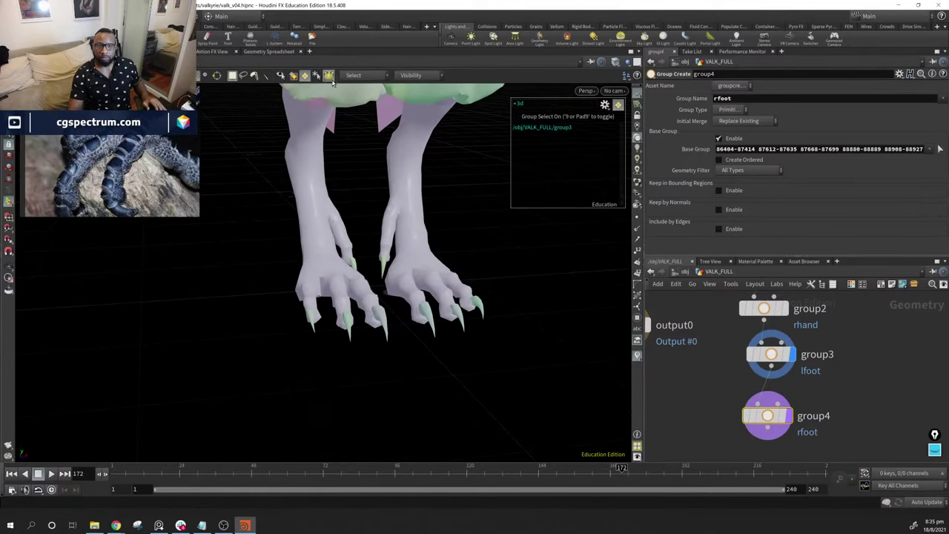
left_click(355, 74)
left_click(369, 100)
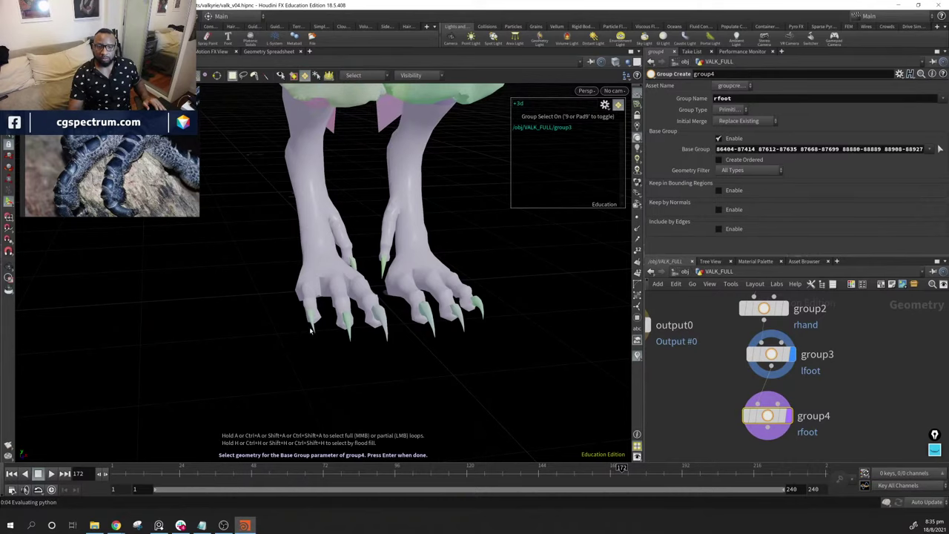
key("Escape")
left_click_drag(311, 328, 307, 380)
key("s")
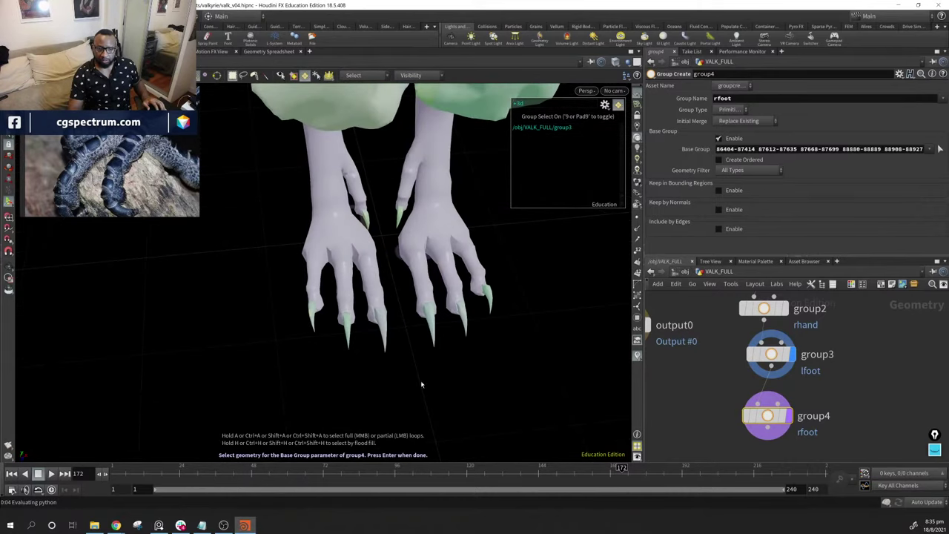
Select the other foot's claw tips, leg and toes as connected pieces for rfoot's base group
left_click(304, 76)
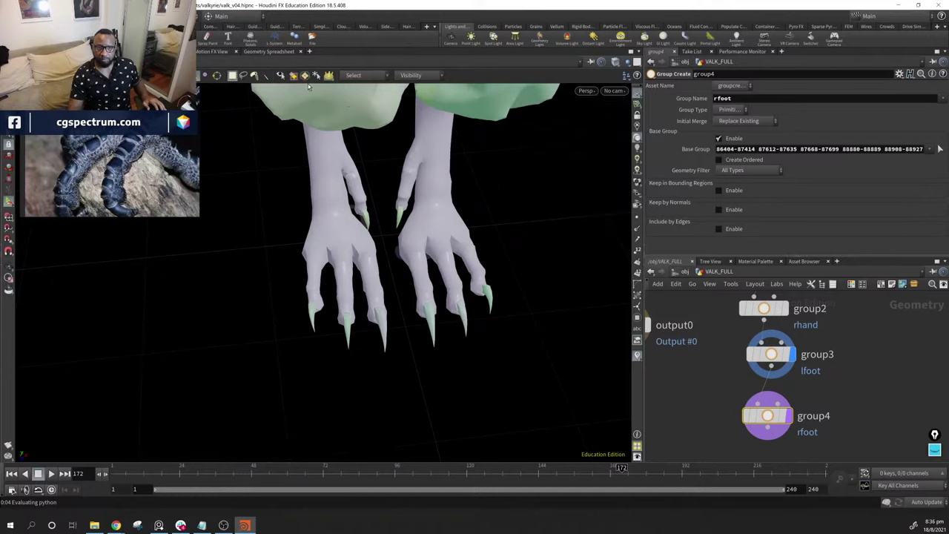
left_click(313, 327)
left_click(349, 334, "shift")
left_click(384, 340, "shift")
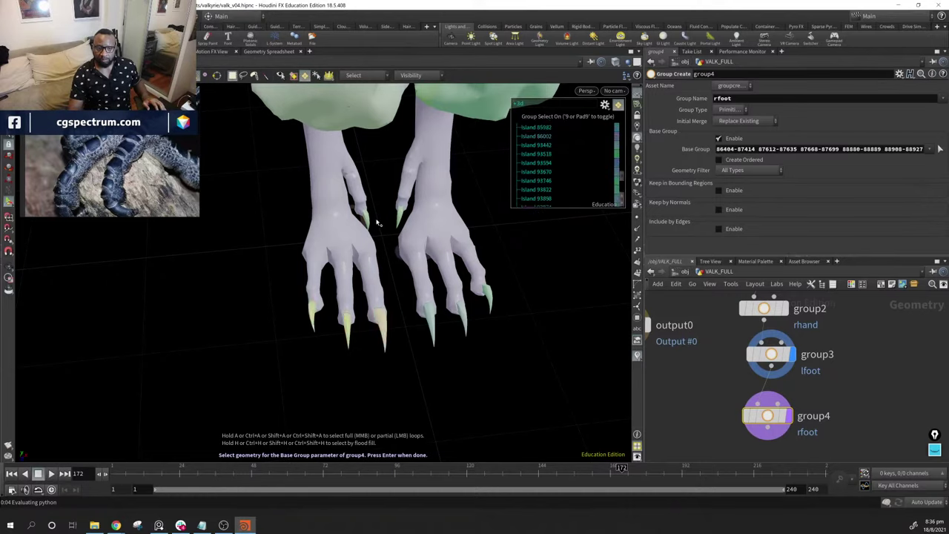
left_click(383, 77)
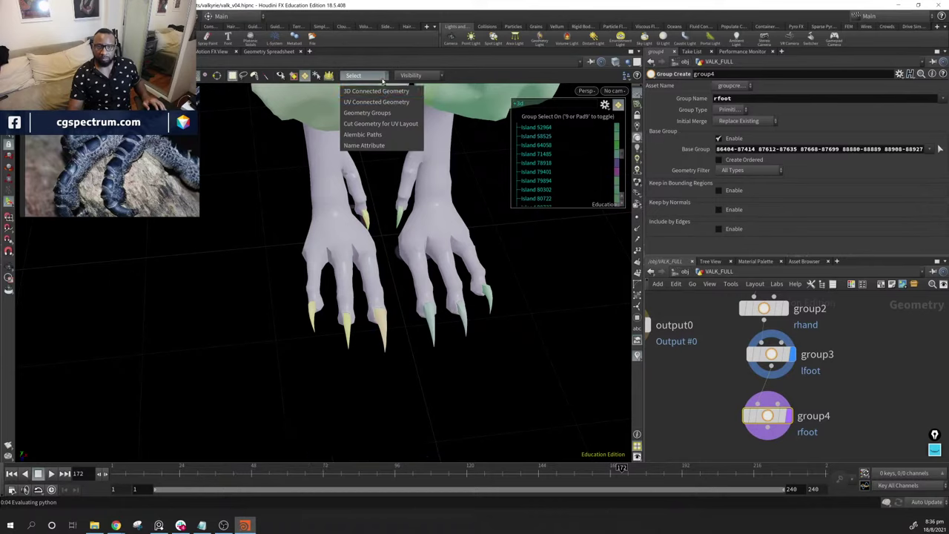
left_click(376, 91)
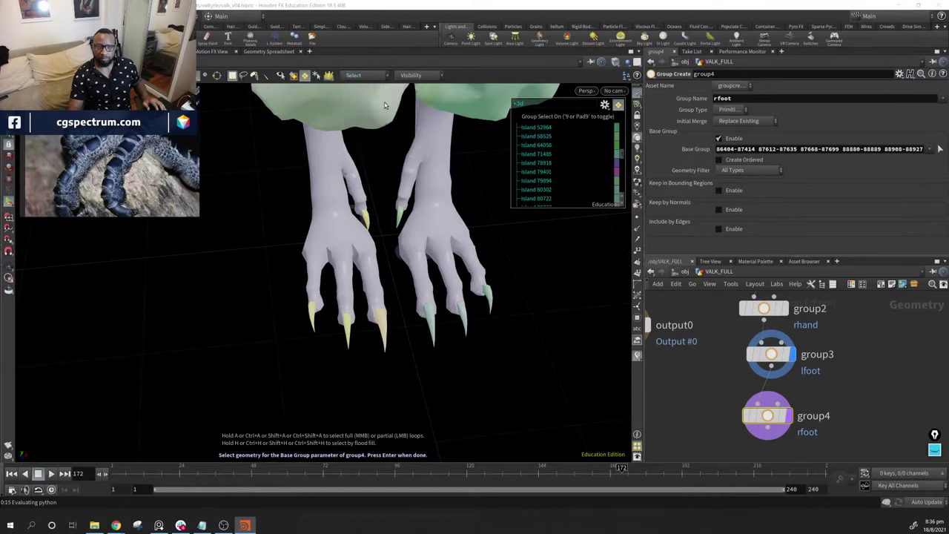
left_click(360, 176, "shift")
left_click(371, 276, "shift")
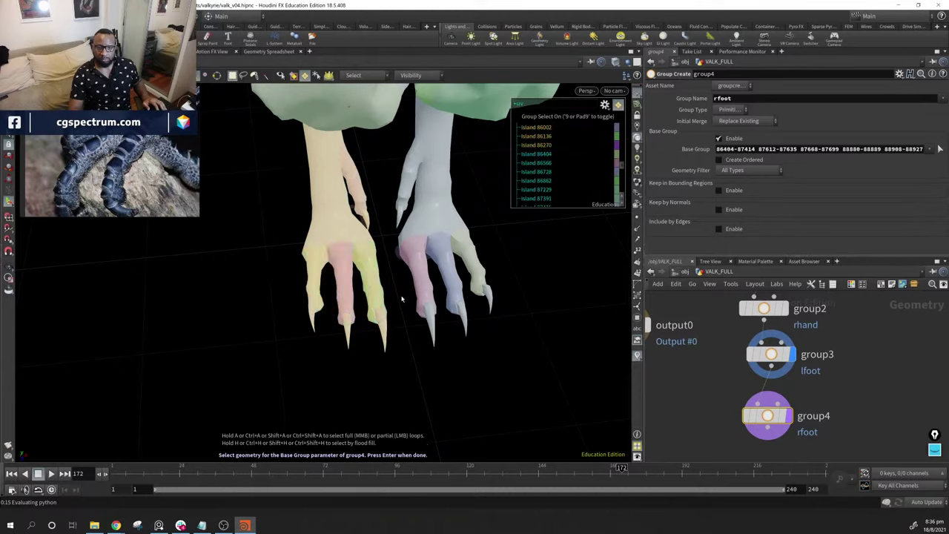
key("Return")
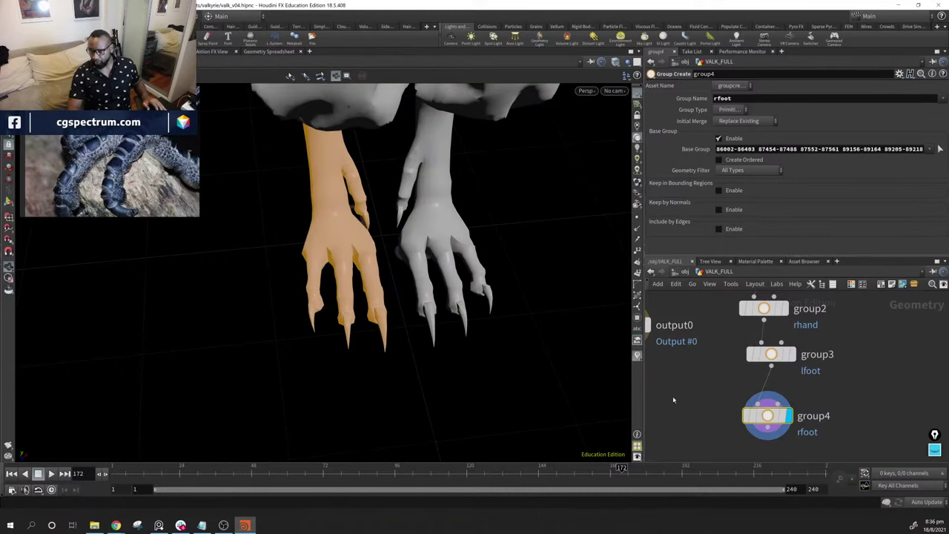
Move output0 beside the group chain and wire it to the rfoot group
middle_click_drag(672, 396, 798, 390)
left_click_drag(753, 318, 738, 416)
left_click(743, 402)
left_click(894, 421)
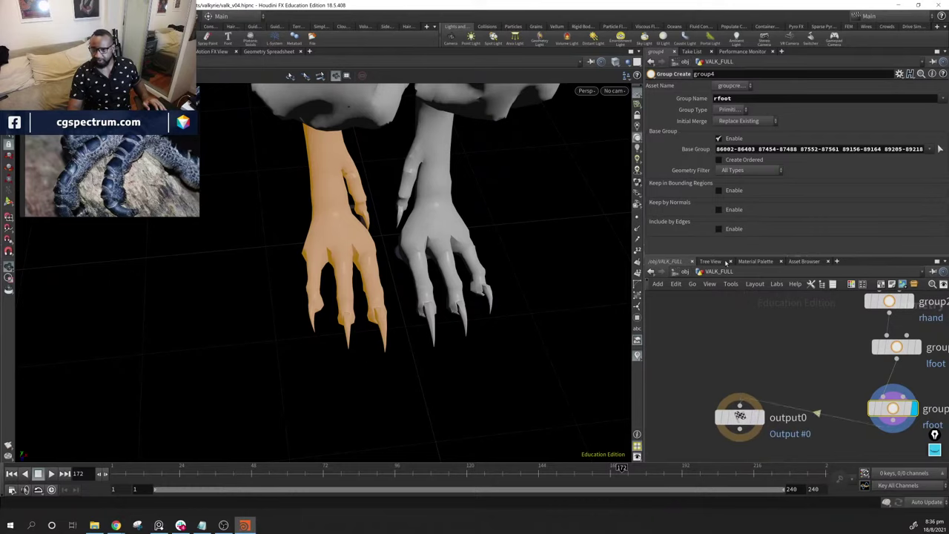
Save the scene and go back inside the TALONS_ARMS node
left_click(683, 272)
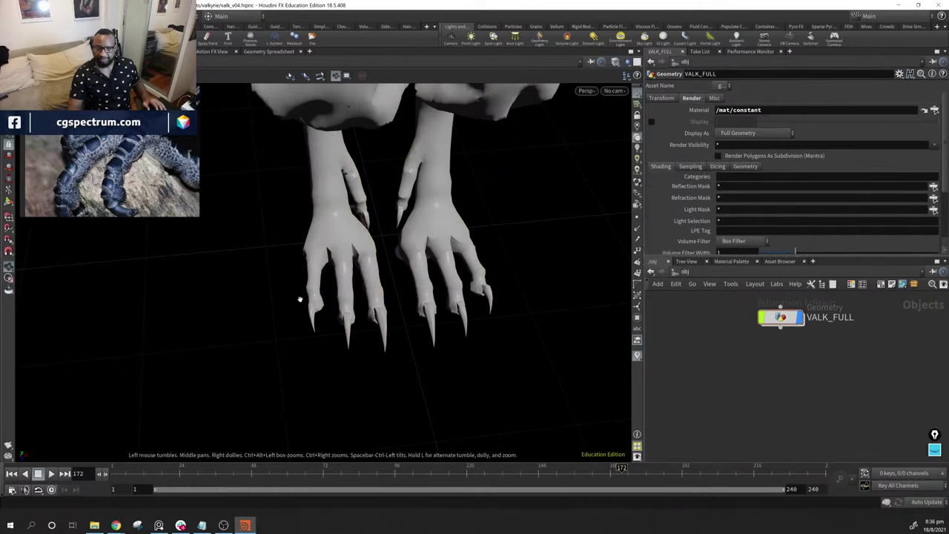
key("ctrl+s")
middle_click_drag(890, 338, 734, 341)
double_click(734, 339)
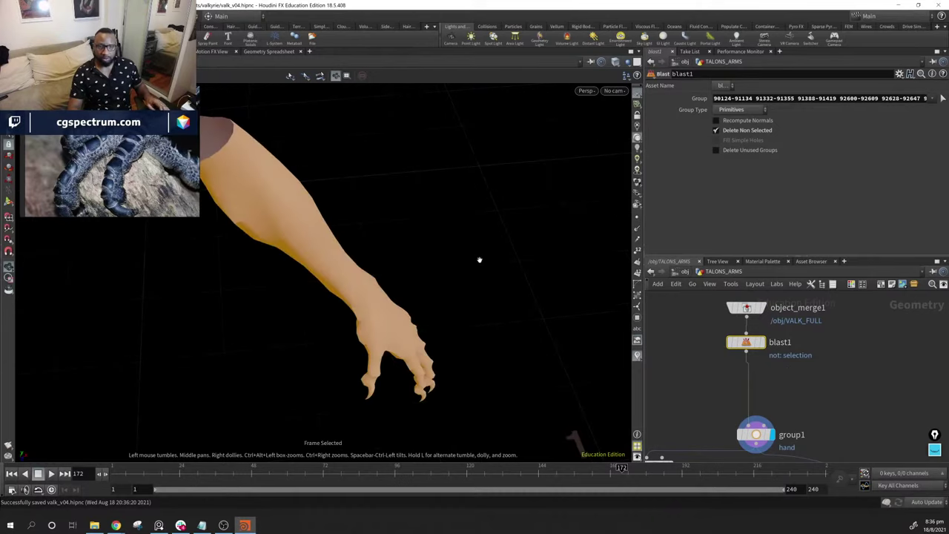
left_click_drag(479, 259, 322, 159)
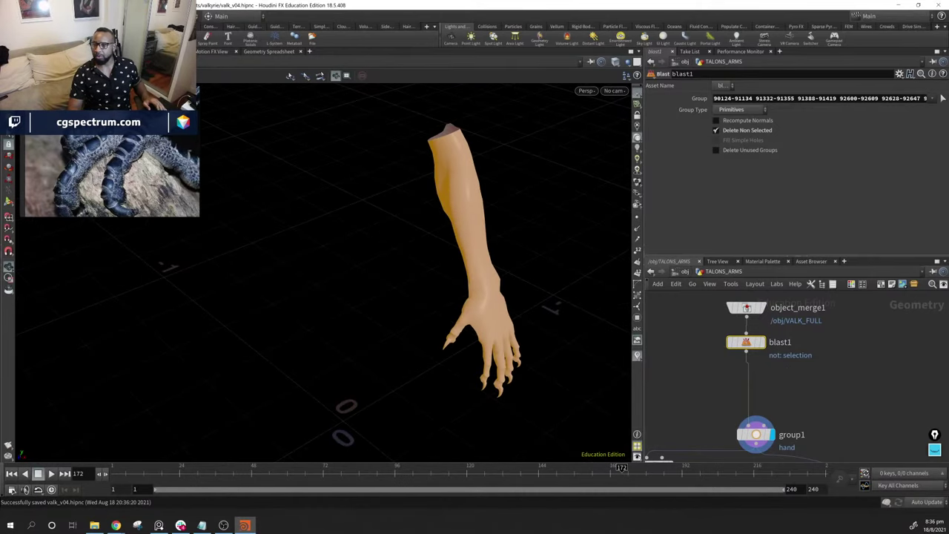
Replace blast1's old primitive selection so it keeps only the lhand group
left_click(918, 99)
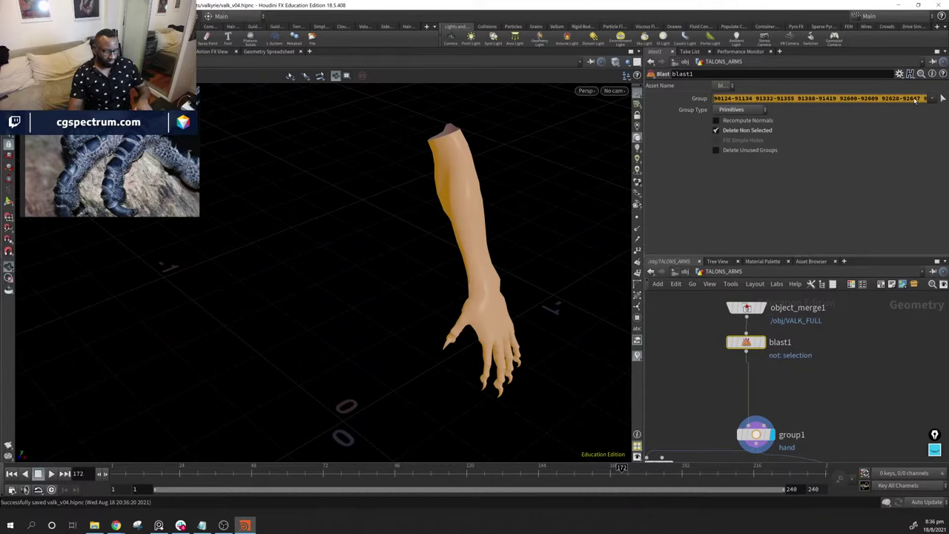
key("BackSpace")
left_click(932, 99)
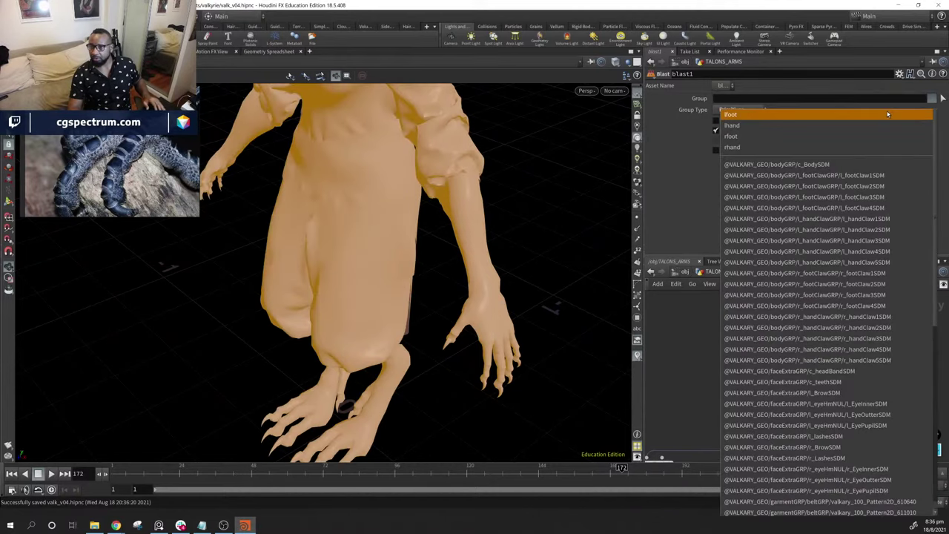
left_click(883, 125)
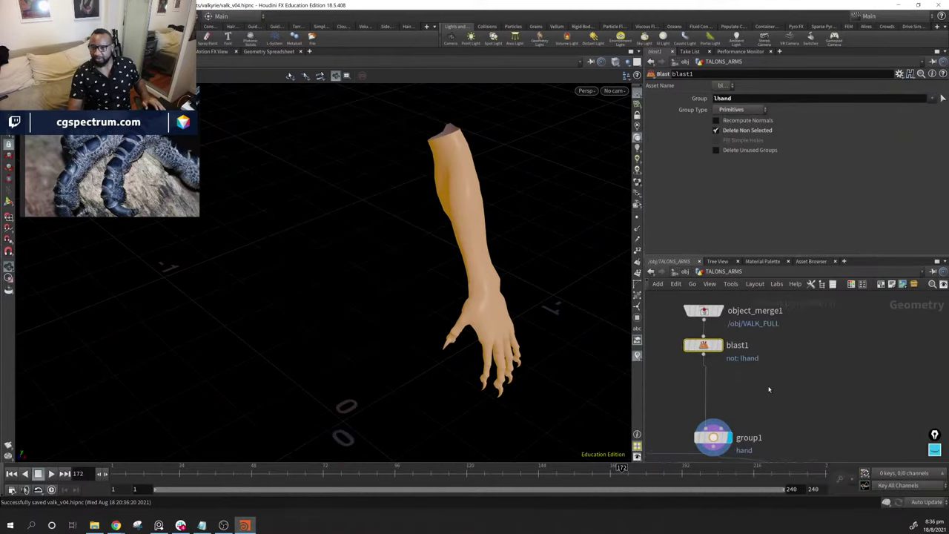
Duplicate blast1 as blast4 keeping rhand, and display blast4's result
key("ctrl+c")
key("ctrl+v")
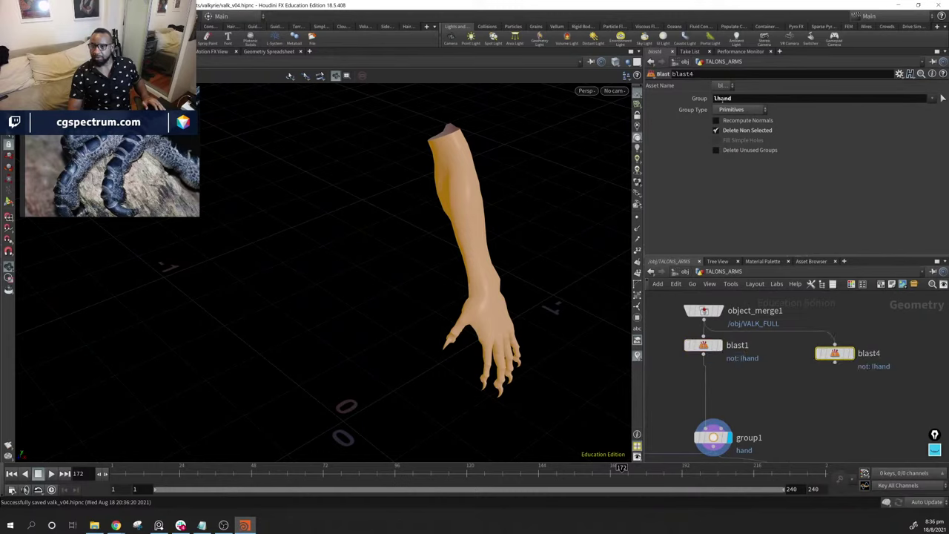
key("Return")
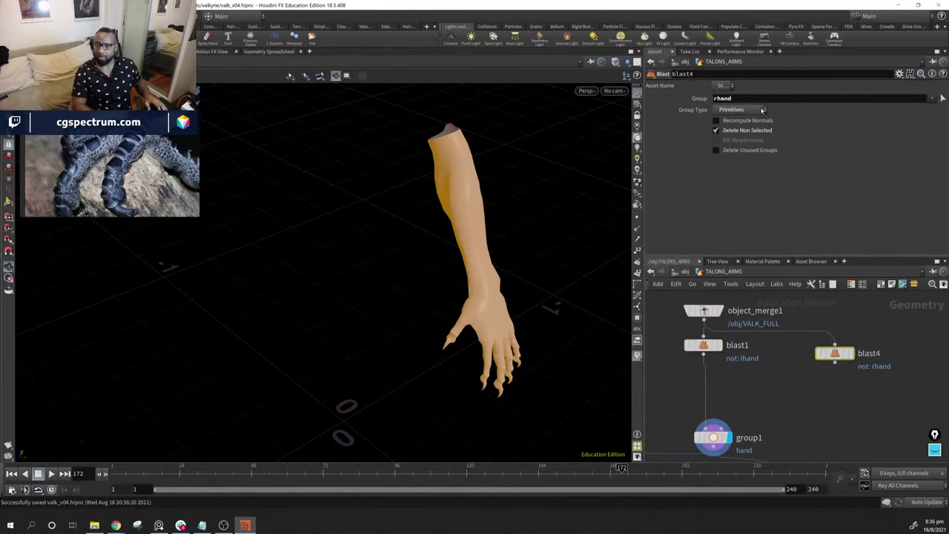
left_click(851, 353)
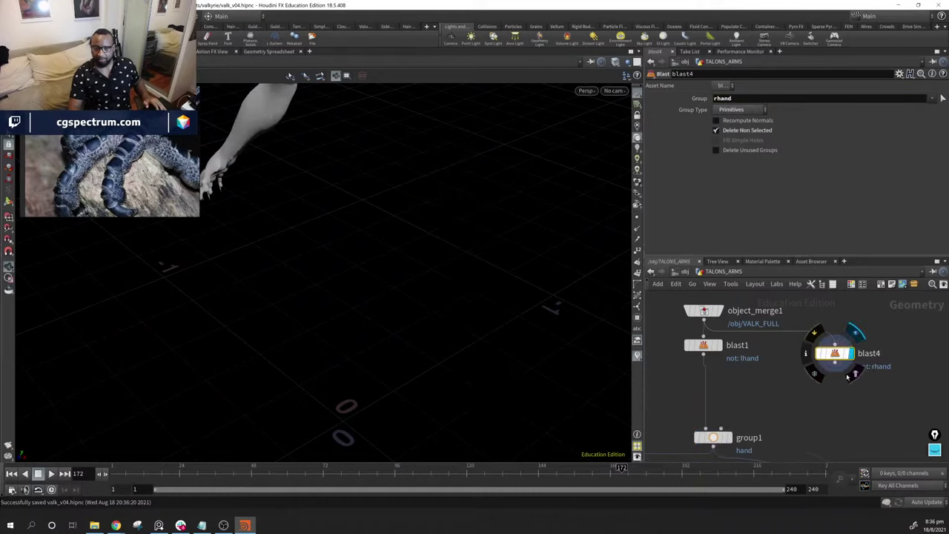
left_click_drag(727, 331, 730, 338)
middle_click_drag(821, 367, 732, 381)
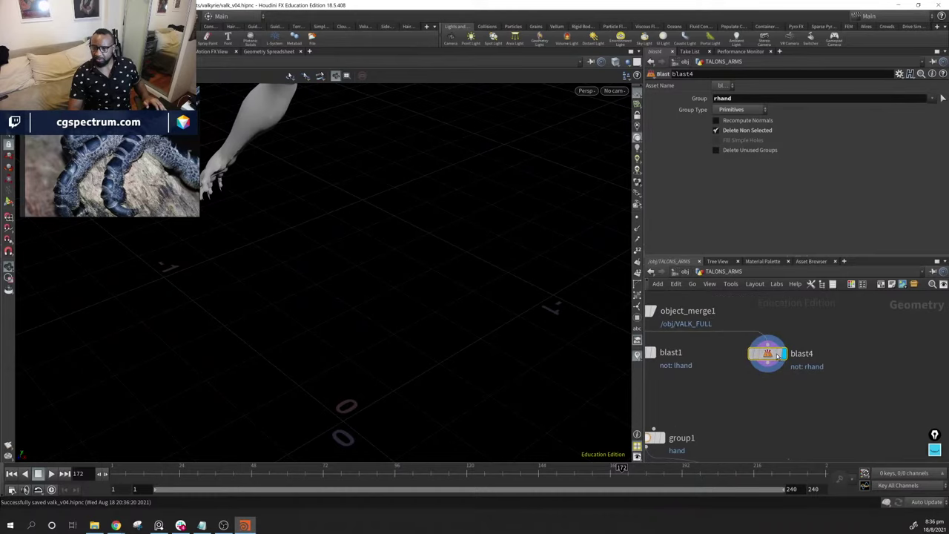
key("h")
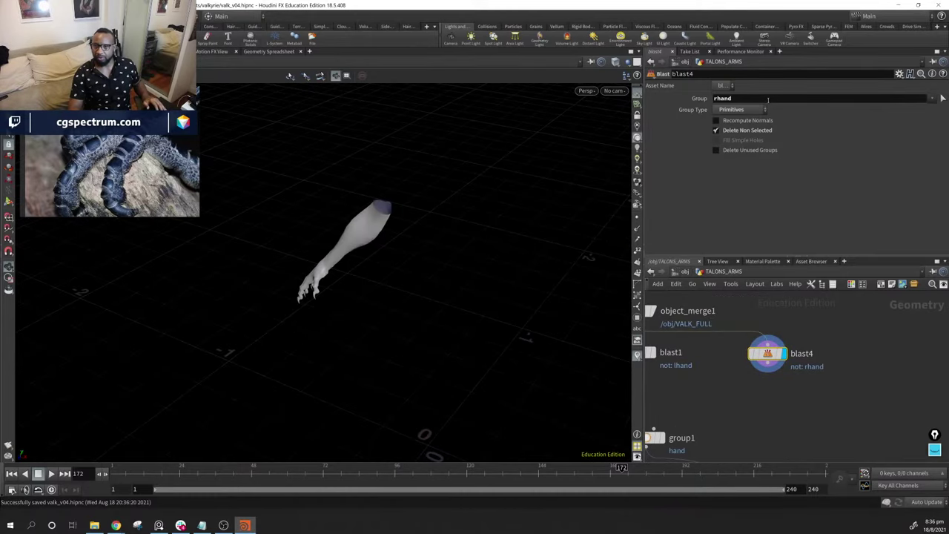
Change blast4's Group to 'rhand lhand' so both arms are kept
left_click(768, 101)
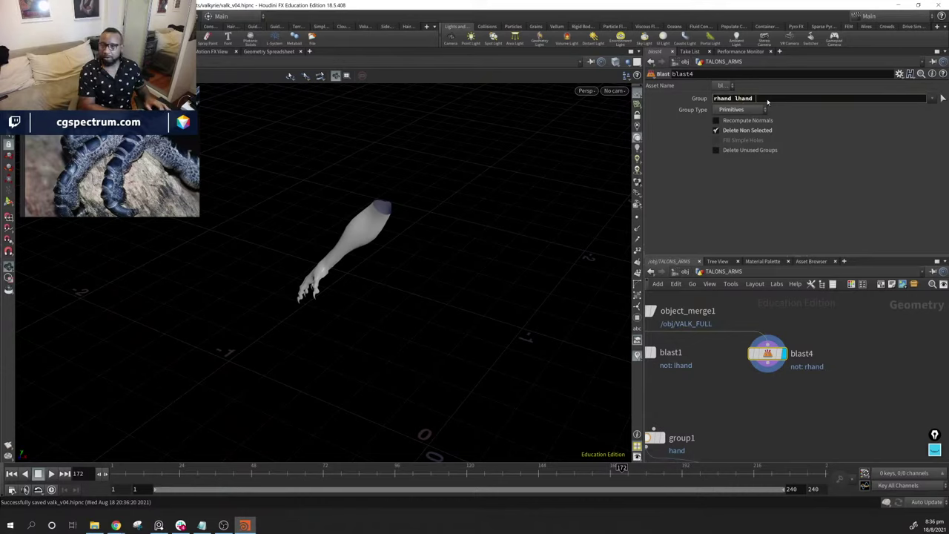
key("Return")
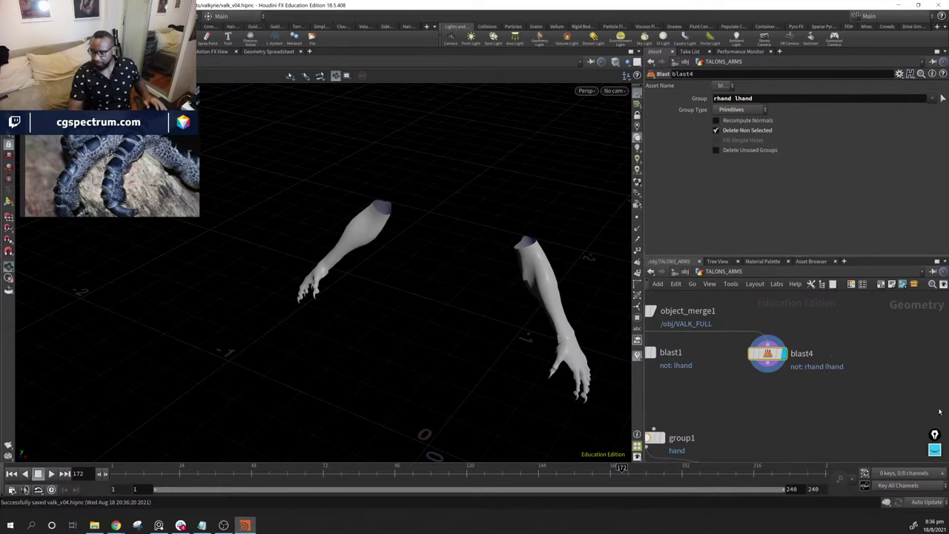
middle_click_drag(703, 416, 756, 379)
key("Tab")
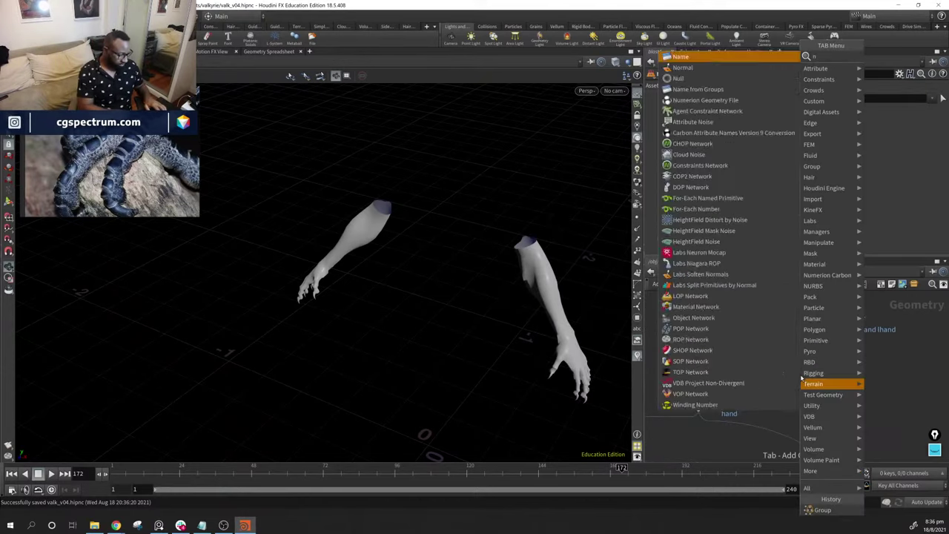
Create a Null node and wire it below blast4
type("nul")
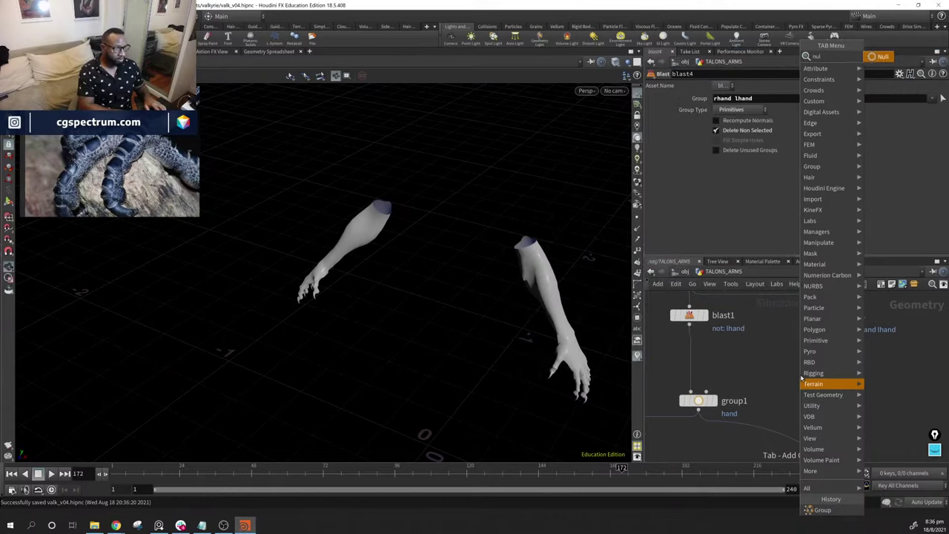
key("BackSpace")
key("BackSpace")
key("BackSpace")
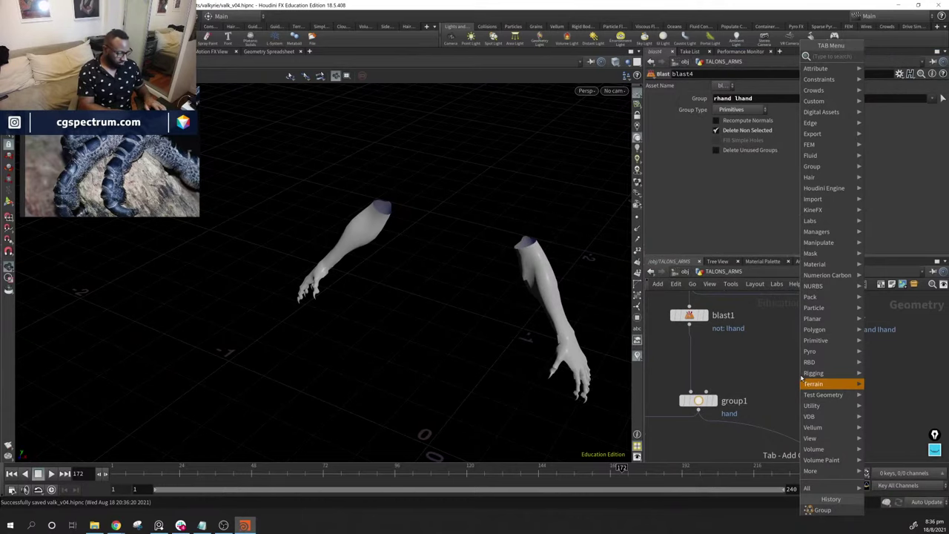
type("null")
key("Return")
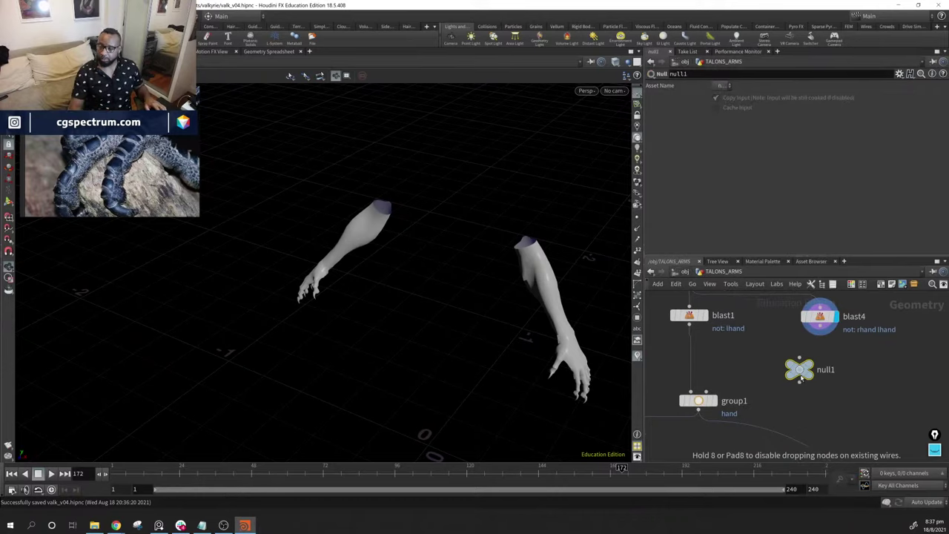
left_click(811, 371)
left_click_drag(812, 371, 843, 369)
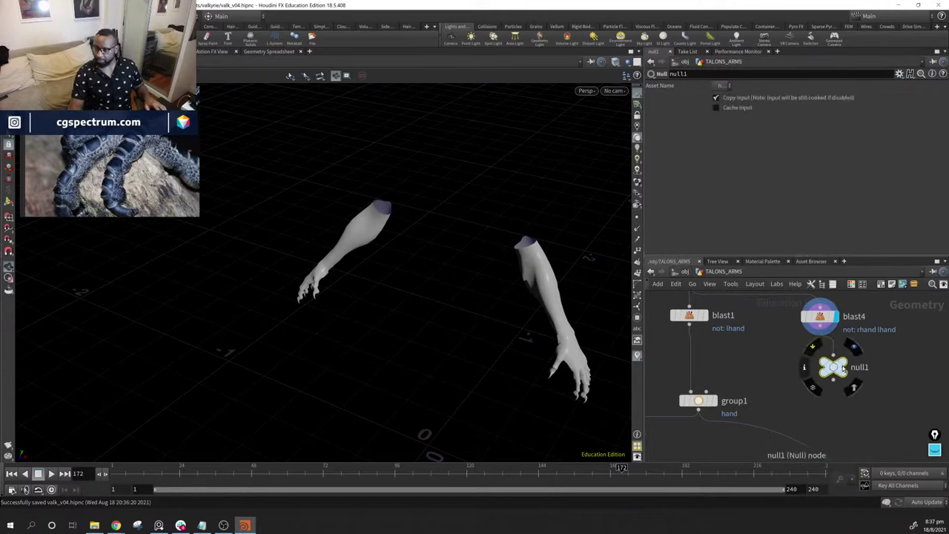
Rename the null to LO_RES, removing the trailing underscore
double_click(860, 367)
key("BackSpace")
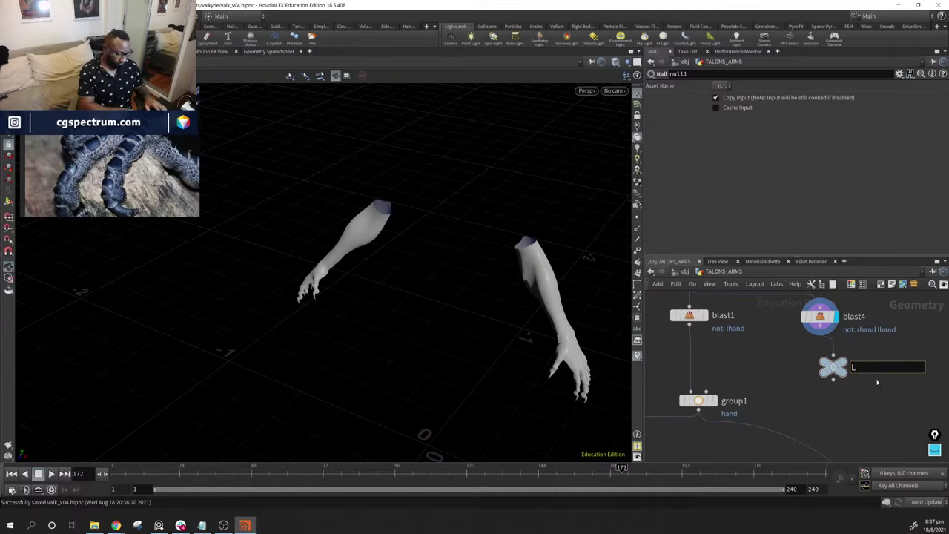
type("LO_RES_")
key("Return")
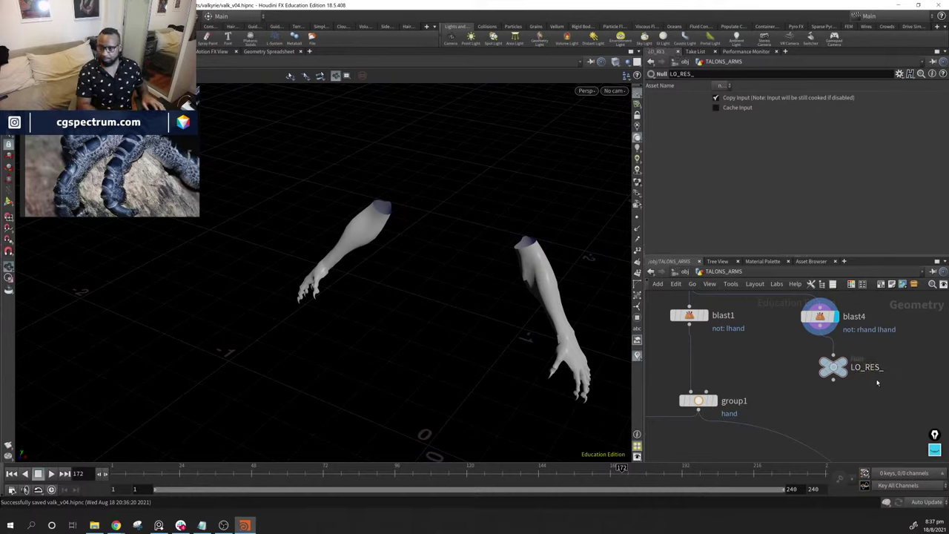
double_click(879, 368)
key("Escape")
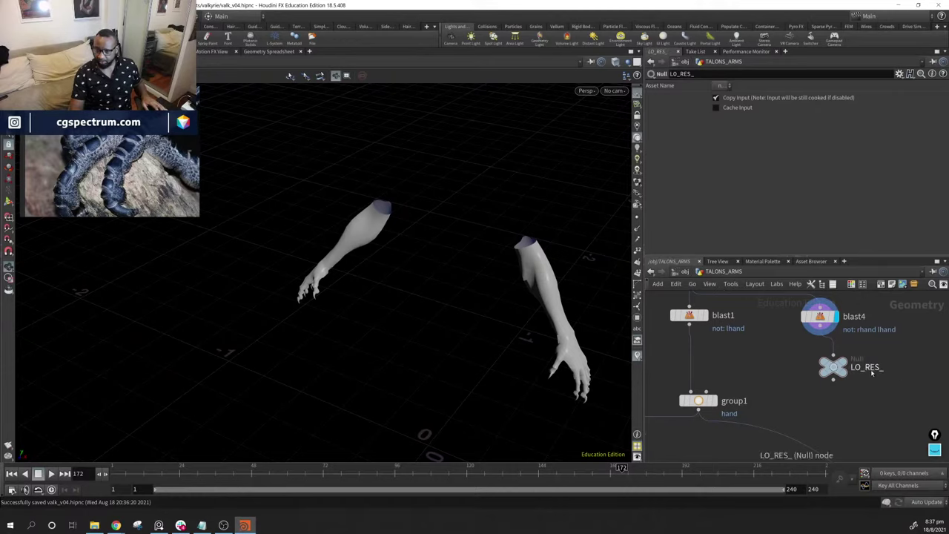
double_click(898, 371)
left_click(899, 370)
key("BackSpace")
key("Return")
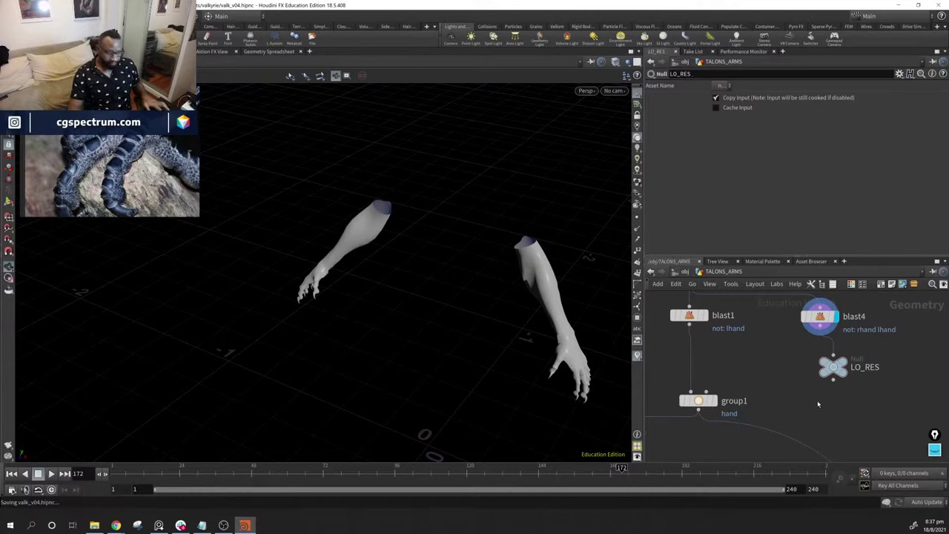
scroll(804, 390, "down", 5)
middle_click_drag(835, 400, 776, 331)
scroll(776, 330, "up", 5)
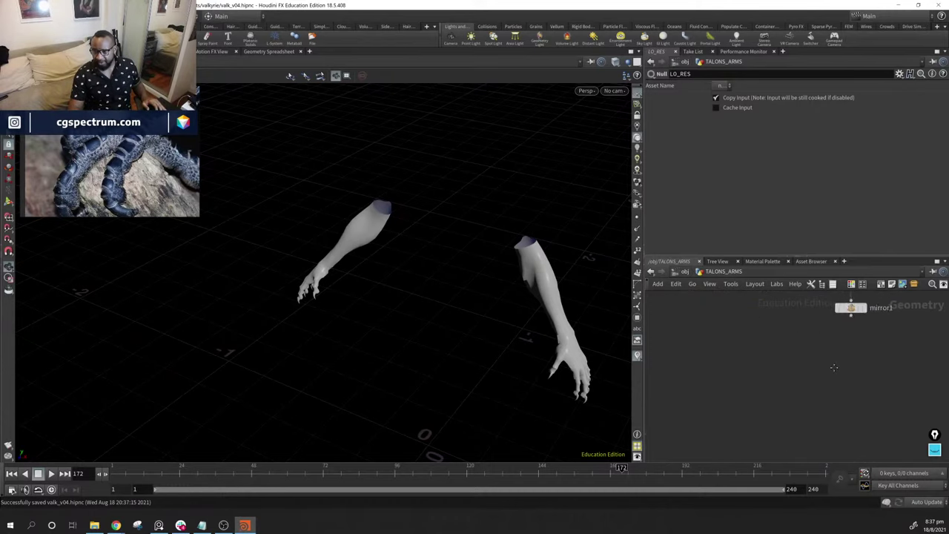
mouse_move(781, 318)
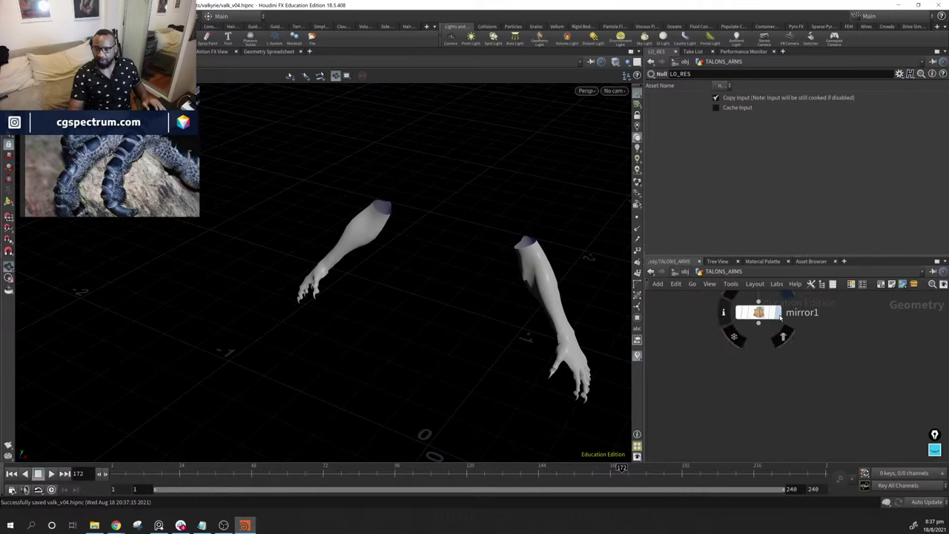
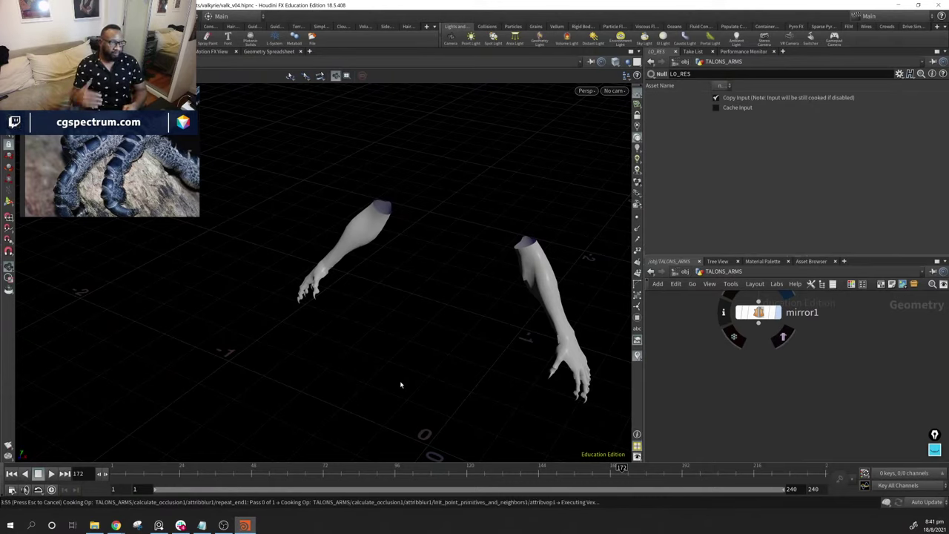
Save the valk_v04.hipnc scene and show the Tree Viewer beside the network graph
key("ctrl+s")
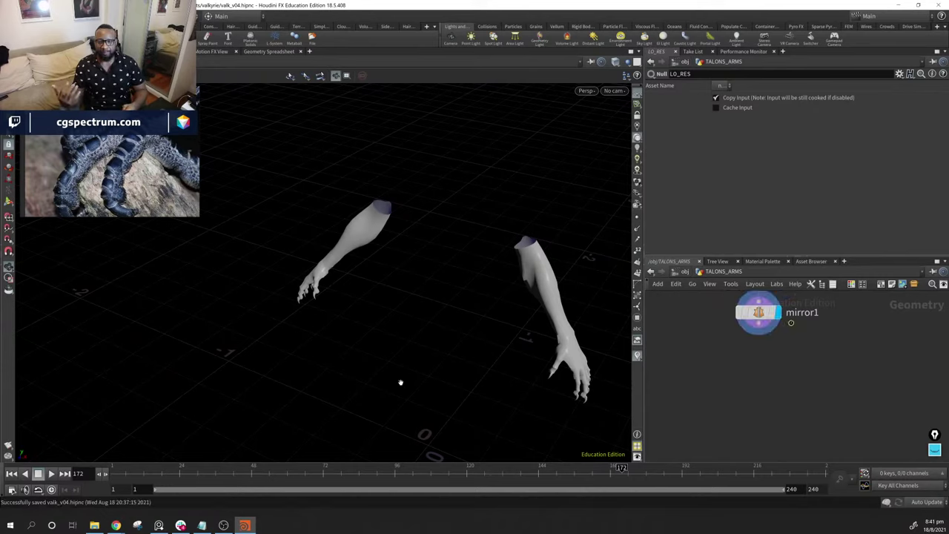
key("shift+w")
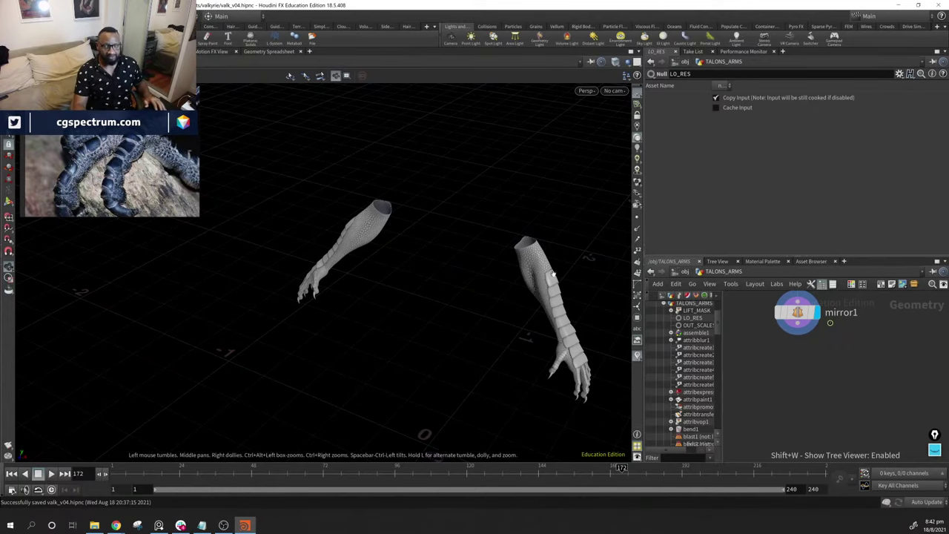
middle_click_drag(551, 275, 458, 236)
left_click_drag(458, 236, 485, 292)
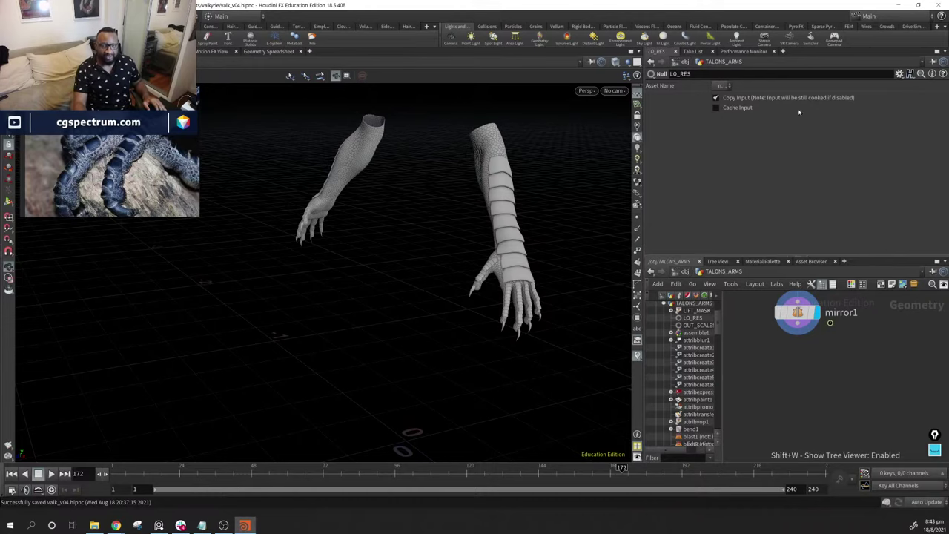
left_click_drag(400, 312, 361, 238)
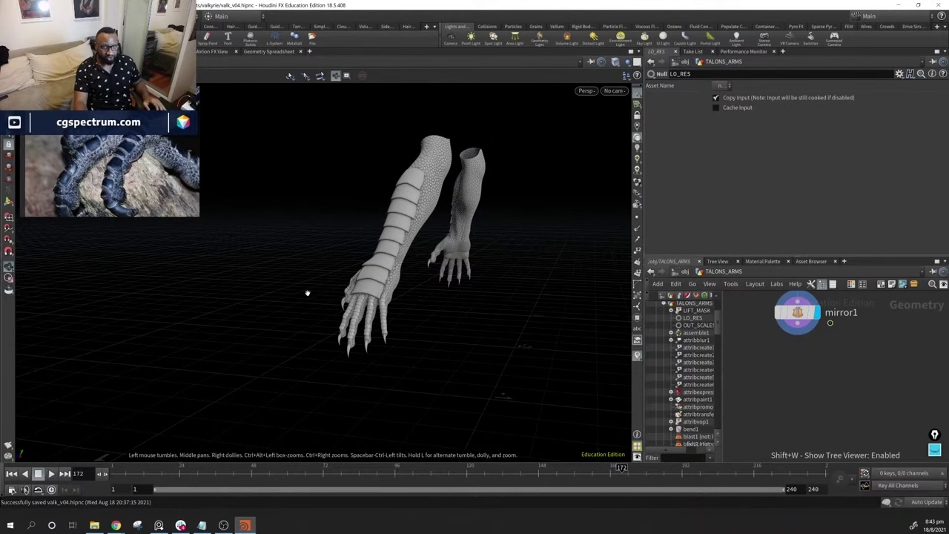
left_click_drag(452, 238, 302, 130)
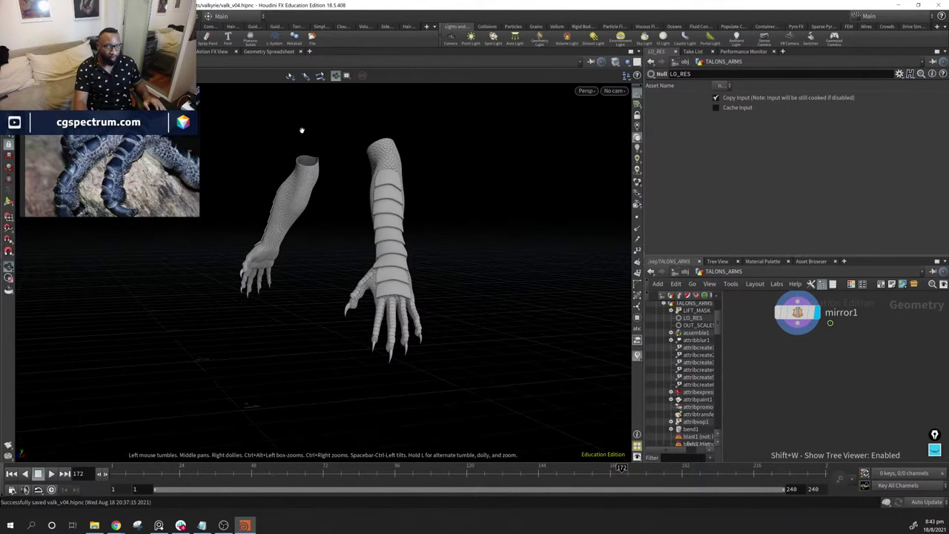
left_click_drag(208, 284, 411, 275)
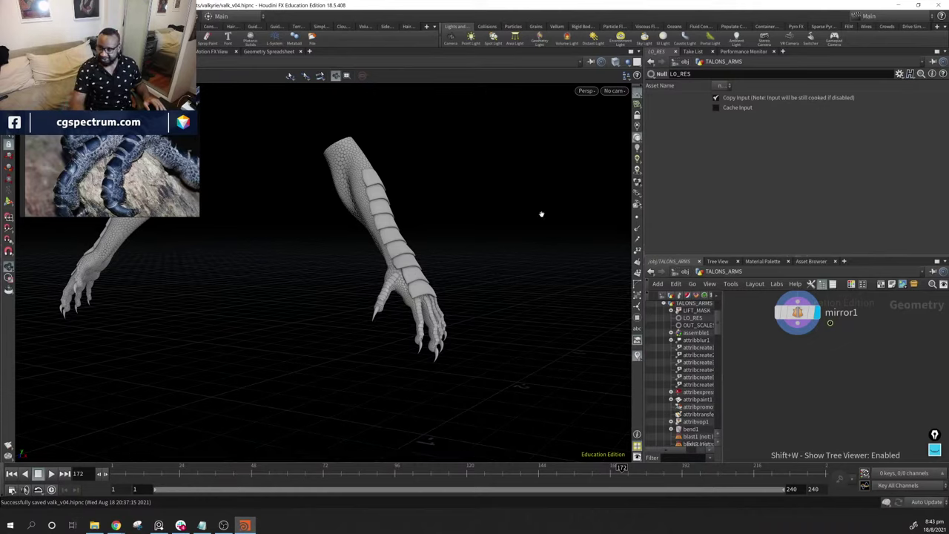
middle_click_drag(809, 387, 885, 414)
scroll(884, 413, "down", 3)
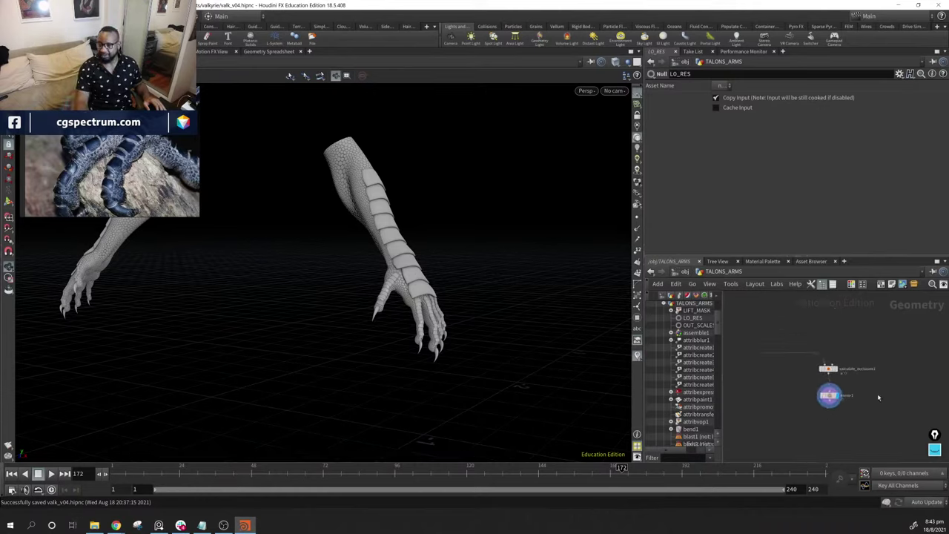
Nudge the mirror1 node left and hide the tree list
left_click(846, 394)
left_click_drag(843, 393, 800, 396)
left_click(823, 288)
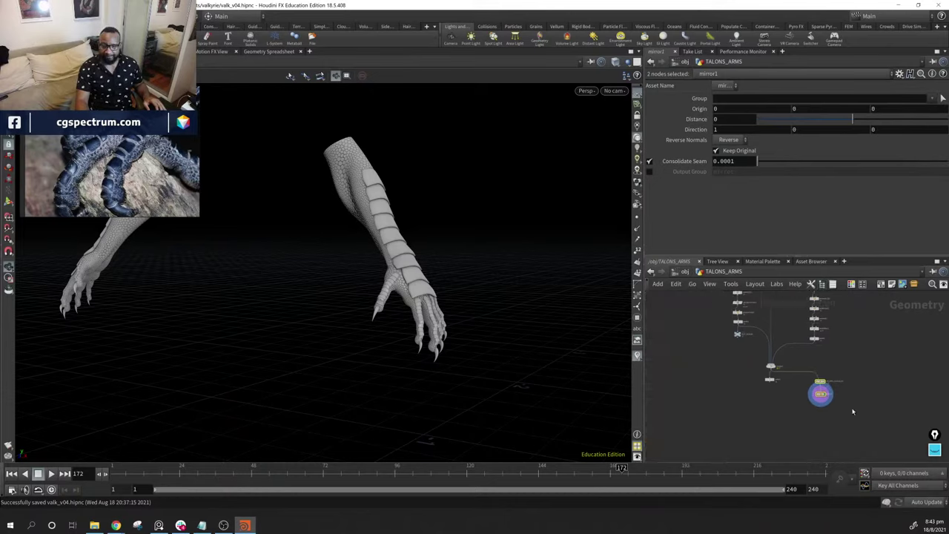
Go up to /obj, orbit around the character's scaly arm, and start an Alt-drag copy of TALONS_ARMS
left_click(676, 275)
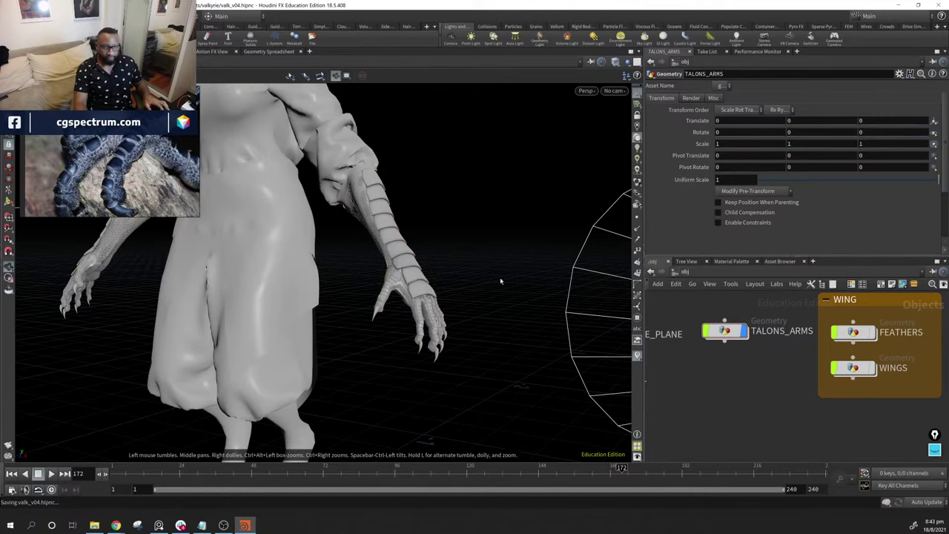
left_click_drag(502, 277, 344, 265)
right_click_drag(344, 265, 445, 222)
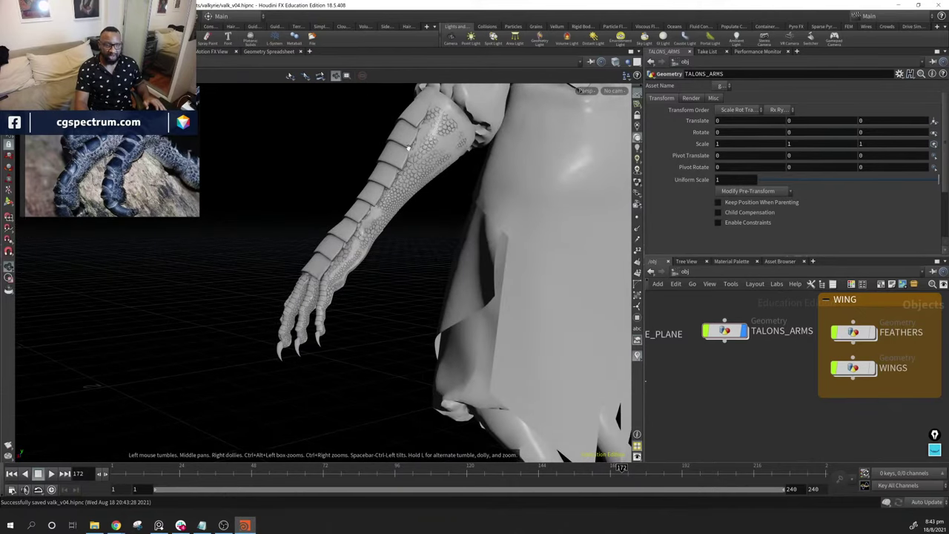
left_click_drag(420, 233, 482, 238)
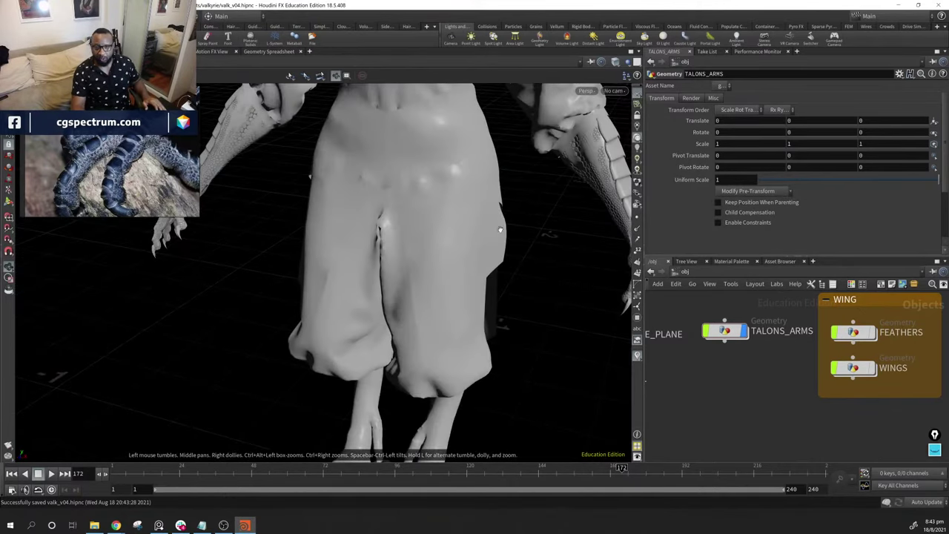
right_click_drag(482, 238, 548, 229)
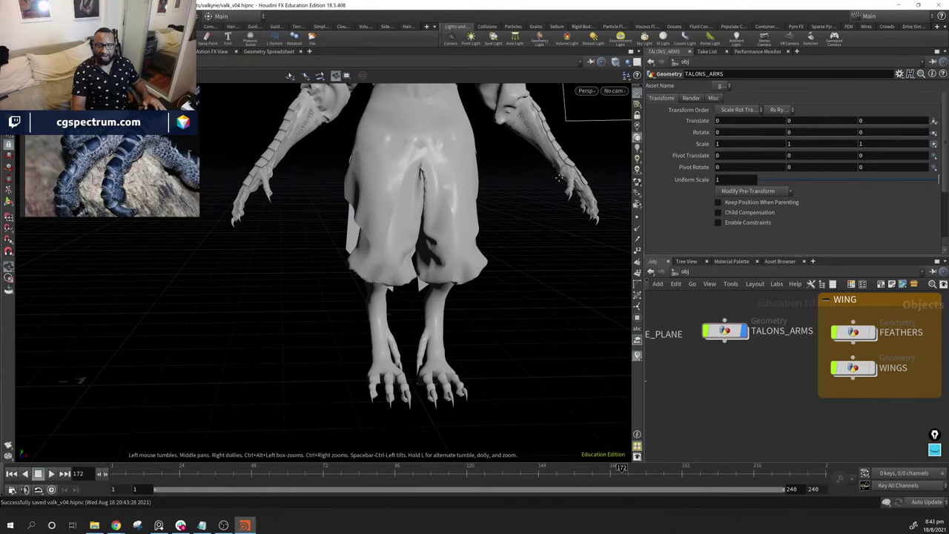
middle_click_drag(557, 177, 479, 239)
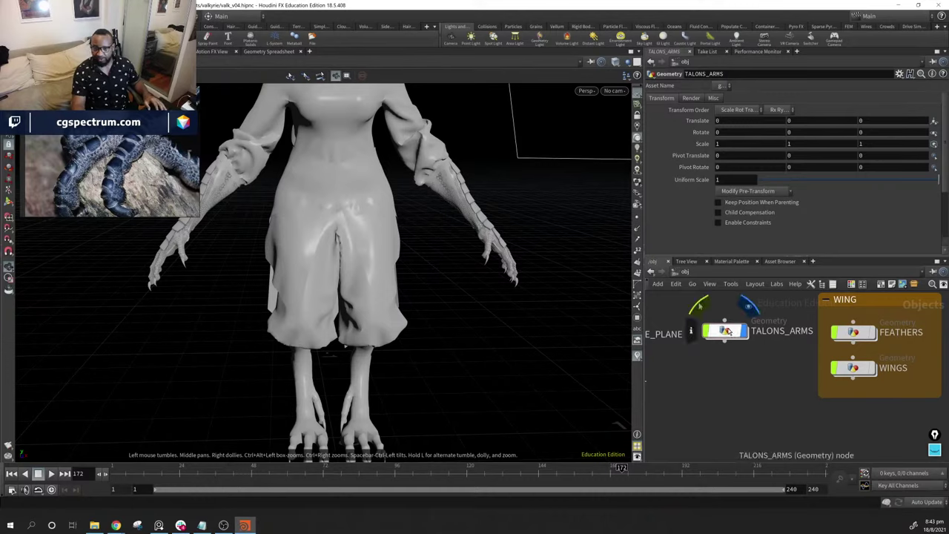
left_click_drag(728, 331, 758, 433, "alt")
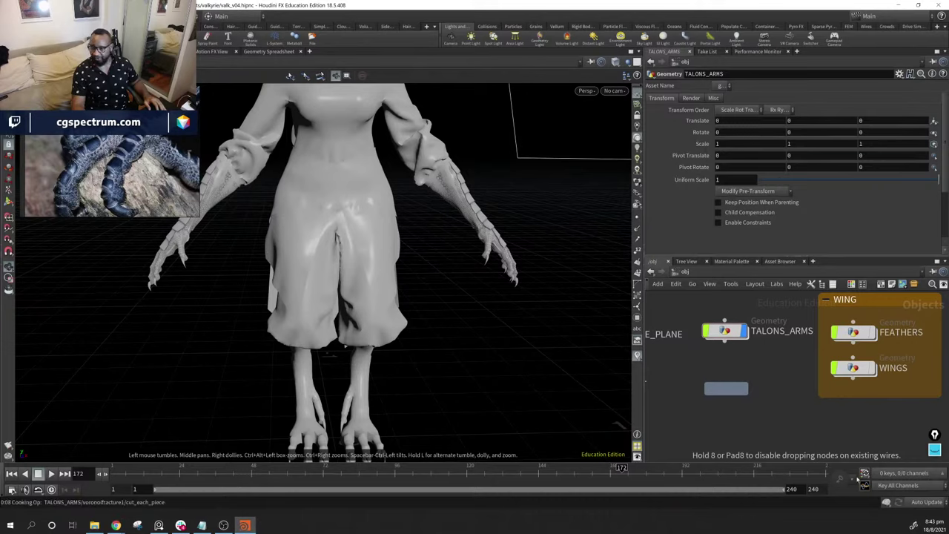
Drop the TALONS_ARMS1 copy beside the original and peek at its nodes
left_click(736, 420)
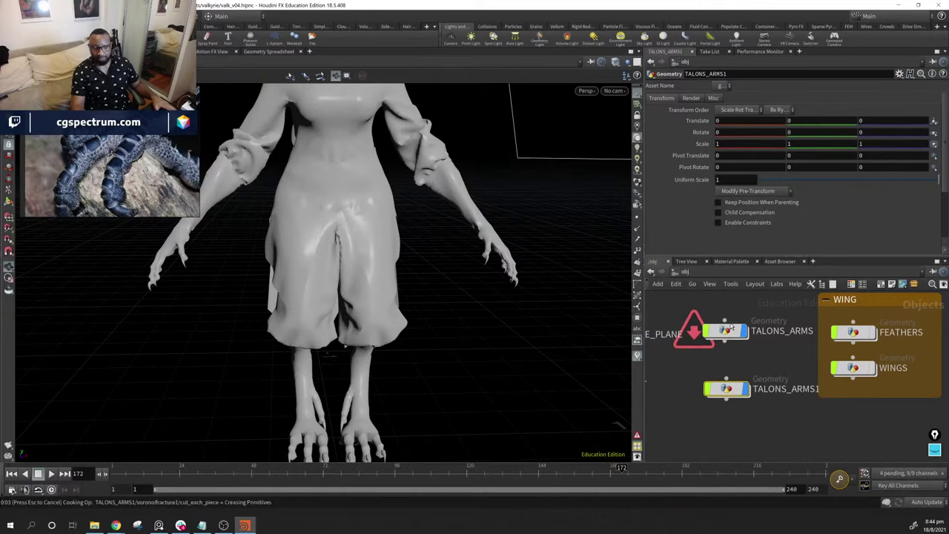
left_click_drag(731, 327, 710, 368)
mouse_move(739, 400)
left_mouse_down()
mouse_move(731, 399)
mouse_move(737, 402)
left_mouse_up()
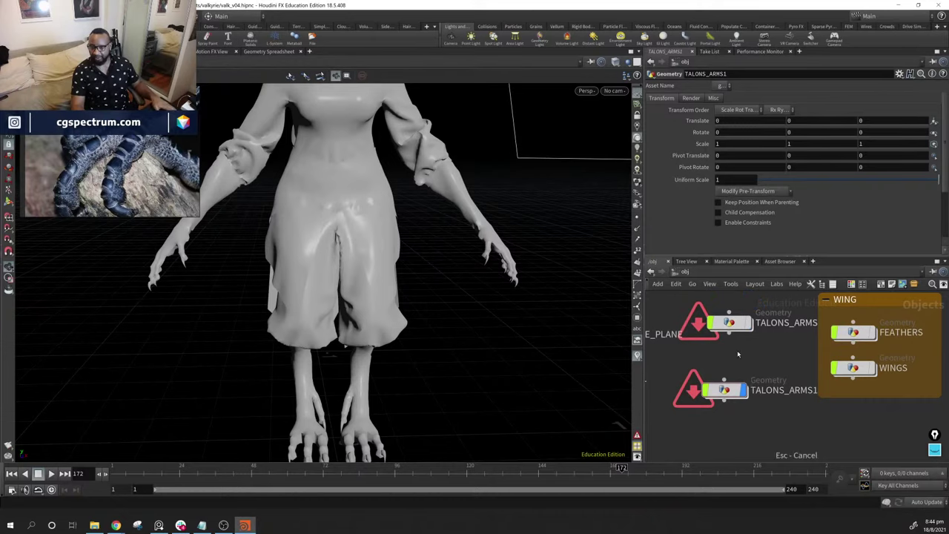
double_click(728, 391)
left_click(684, 272)
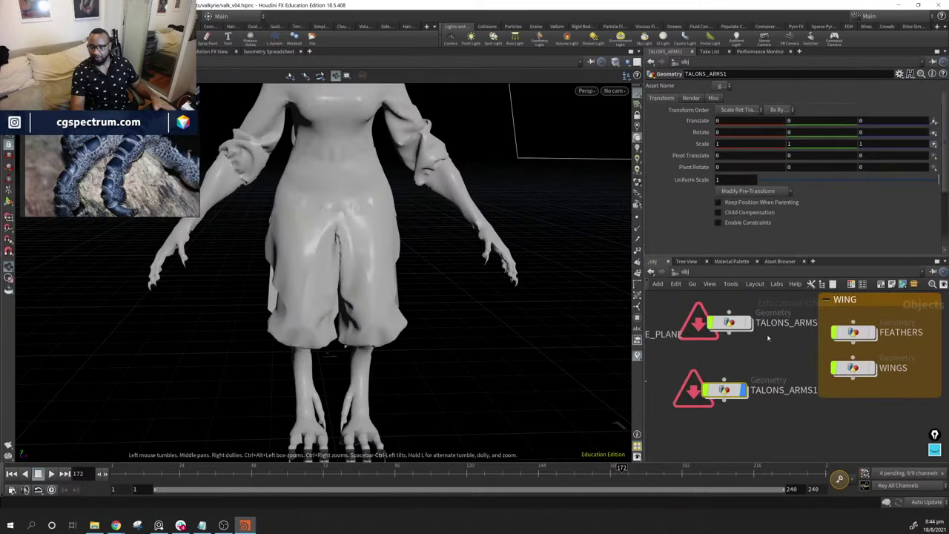
Rename the copy to TALONS_LEG and dive into its network
double_click(784, 391)
left_click(840, 392)
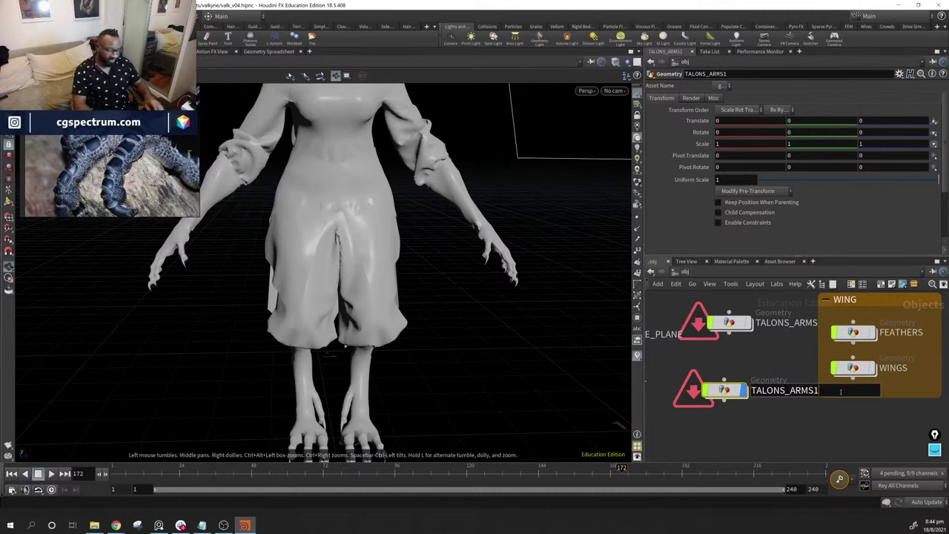
key("BackSpace")
key("BackSpace")
key("BackSpace")
key("BackSpace")
key("BackSpace")
type("LE")
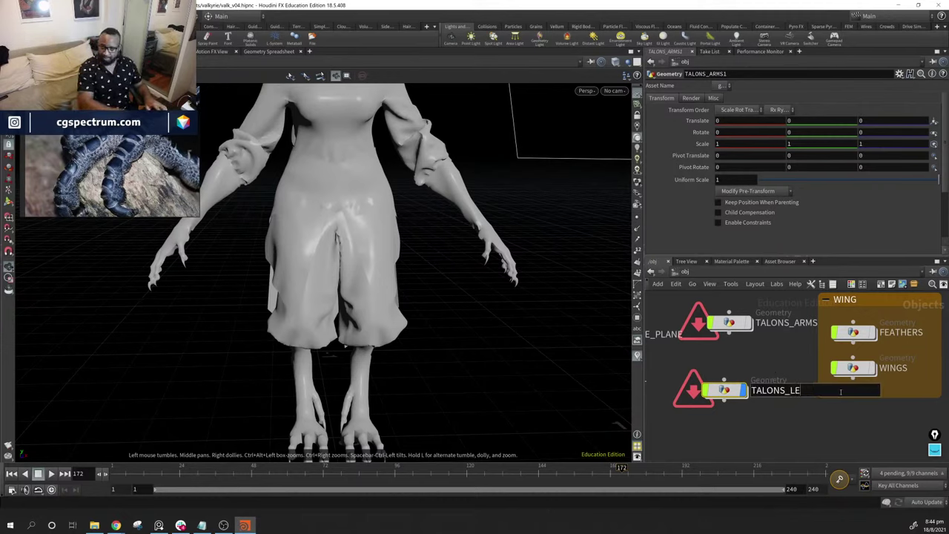
type("G")
key("Return")
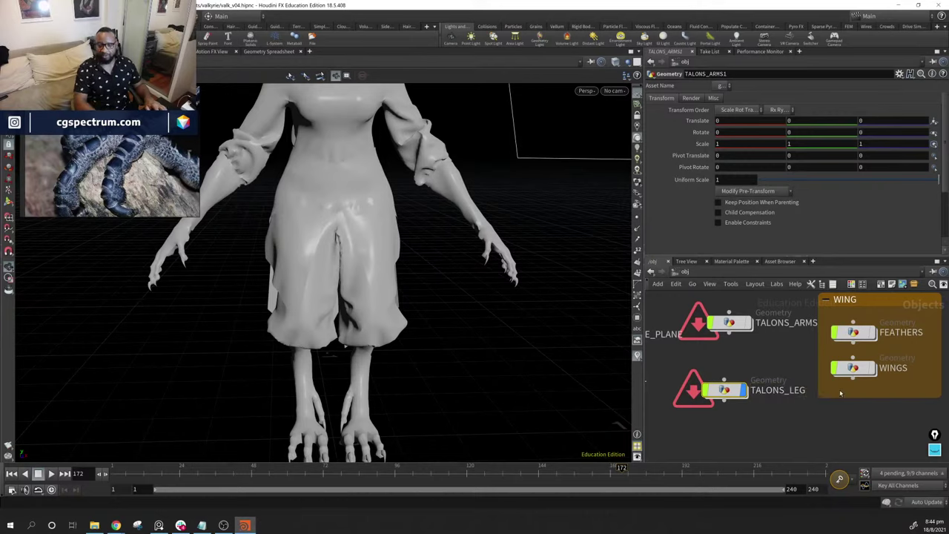
double_click(725, 393)
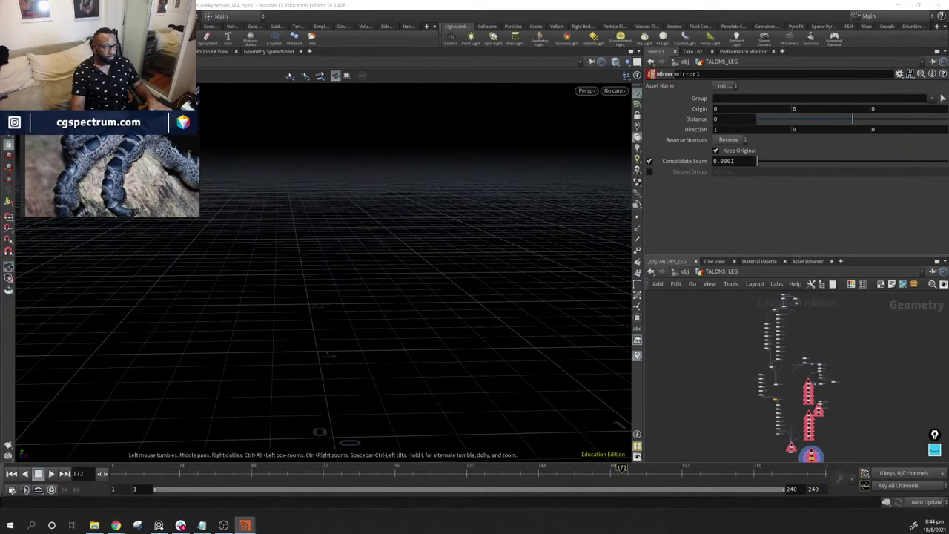
Save the scene, move the display flag from object_merge1 to blast1, and select blast1
key("ctrl+s")
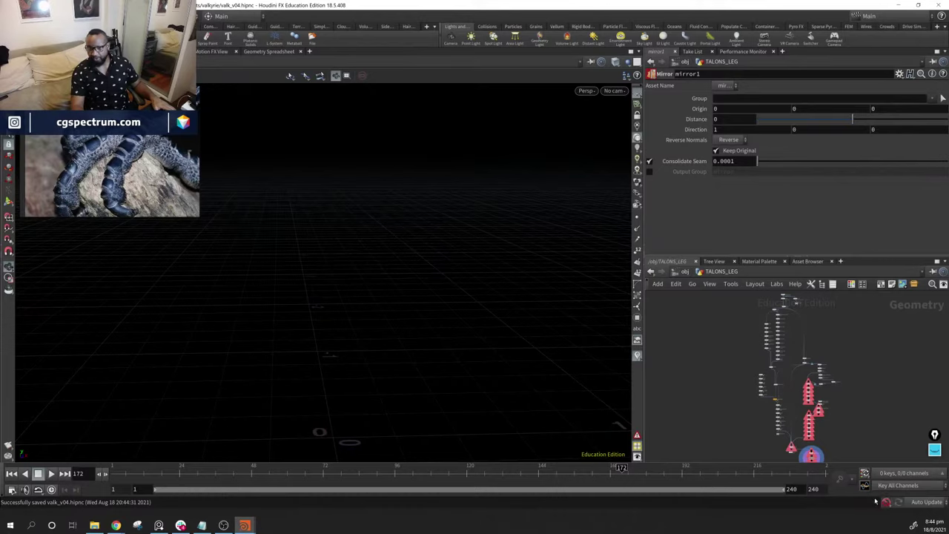
middle_click_drag(797, 326, 762, 408)
scroll(761, 408, "up", 4)
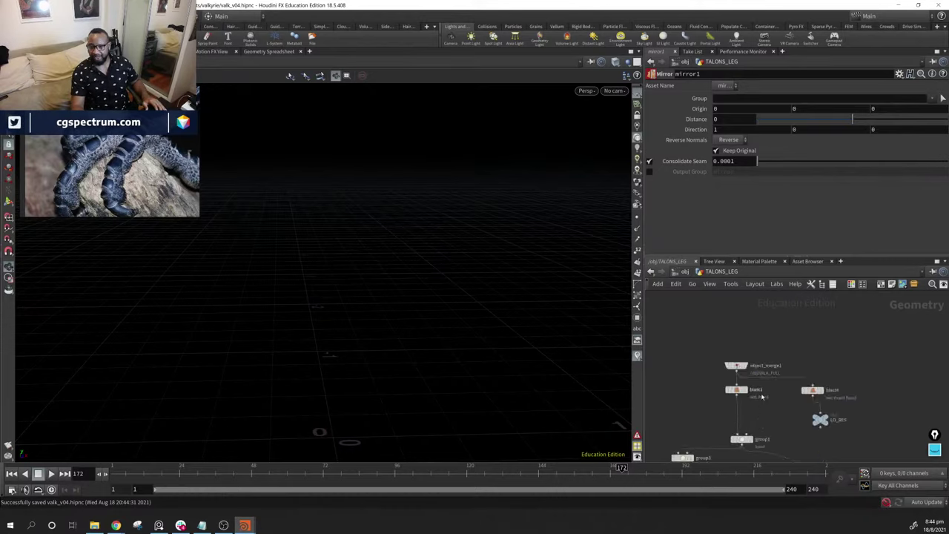
left_click(742, 365)
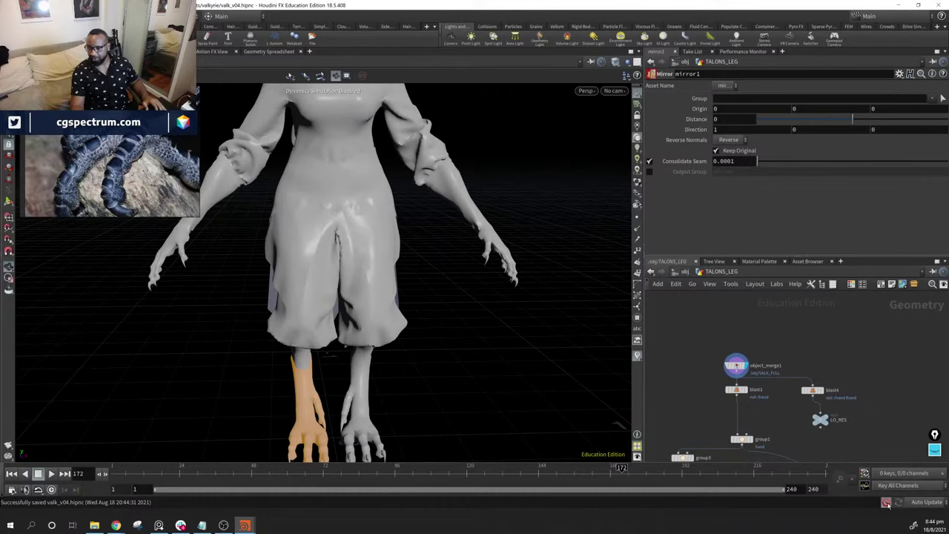
middle_click_drag(778, 436, 779, 364)
scroll(779, 365, "up", 2)
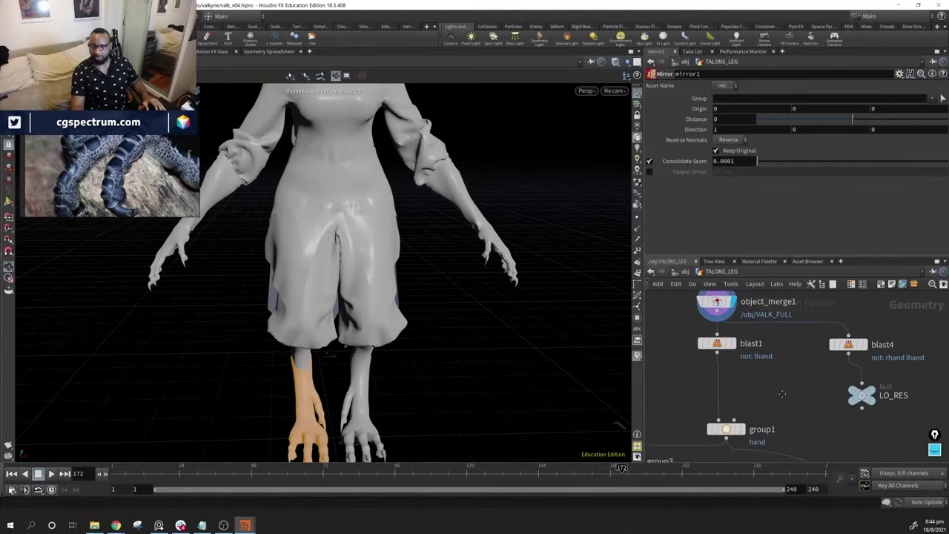
left_click(734, 349)
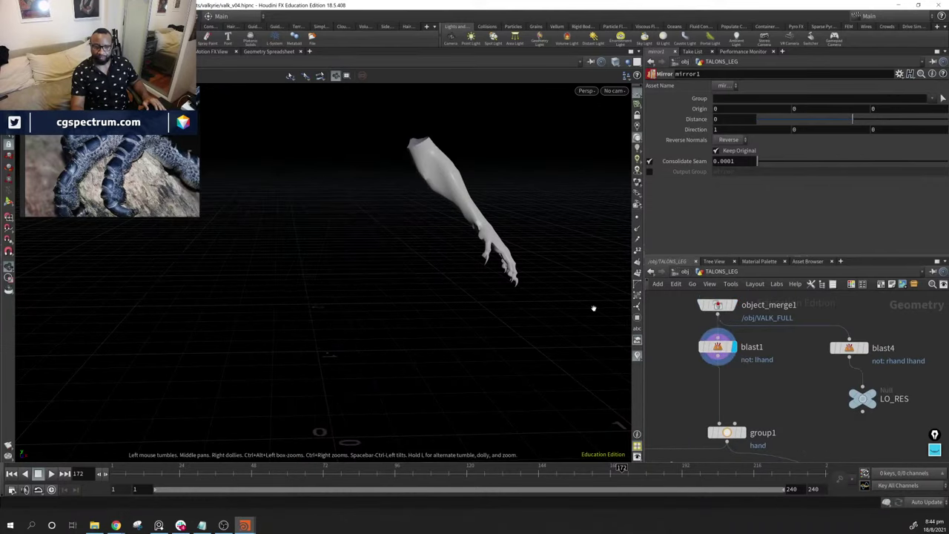
left_click_drag(720, 355, 719, 359)
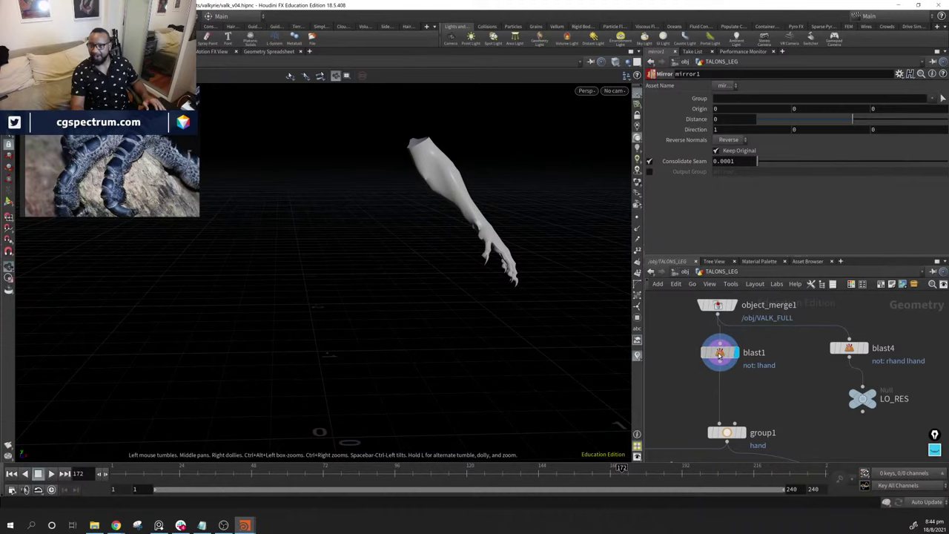
Change blast1's Group to lfoot to isolate a foot
left_click(819, 99)
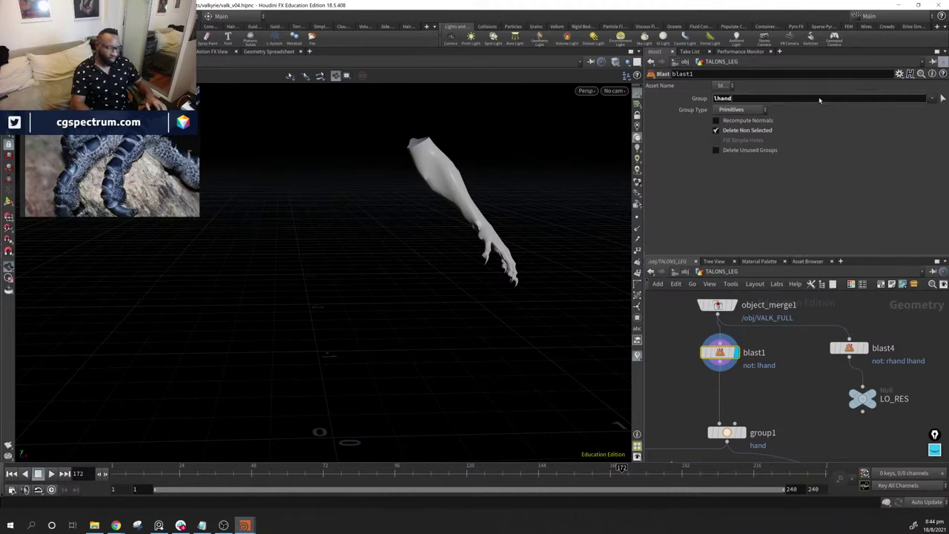
key("BackSpace")
key("BackSpace")
key("BackSpace")
type("foot")
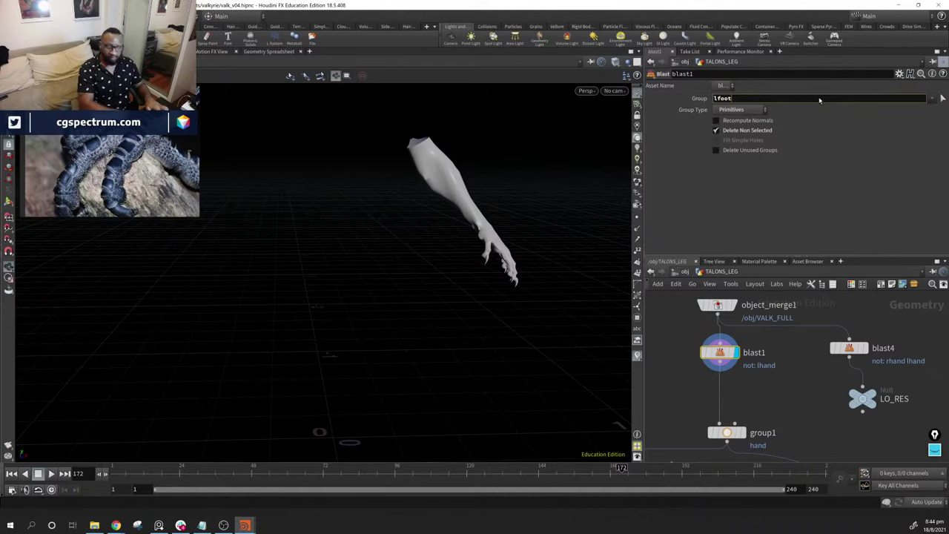
key("Return")
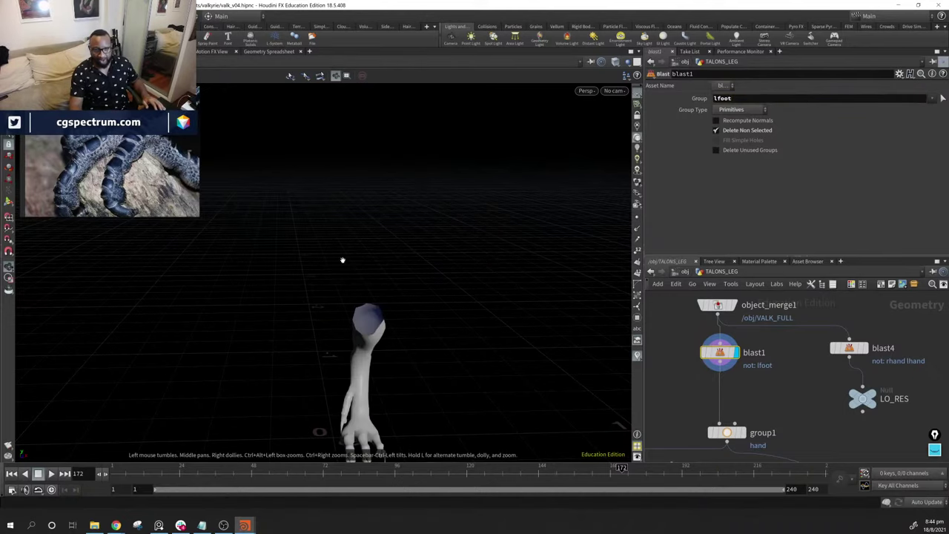
left_click_drag(343, 261, 433, 232)
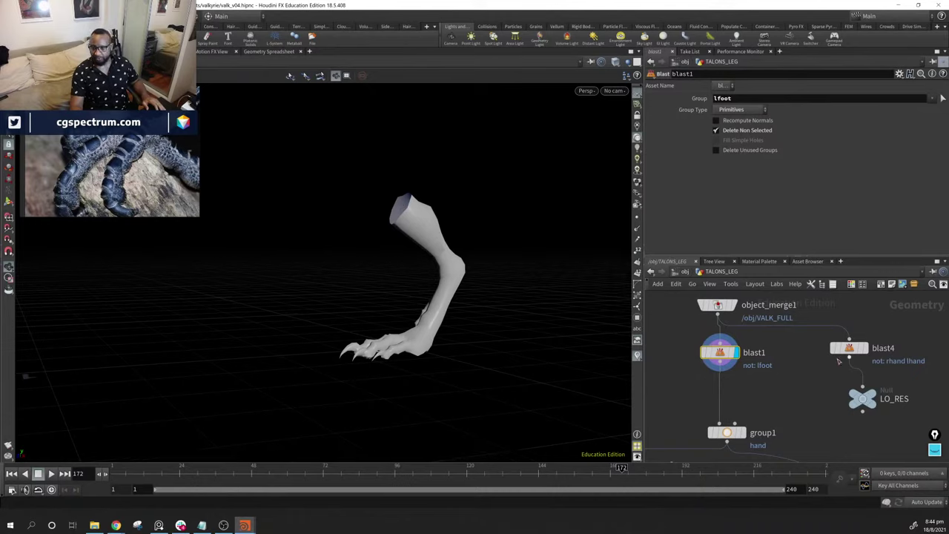
Change blast4's Group from 'rhand lhand' to 'rfoot lfoot' and display both feet
left_click(849, 349)
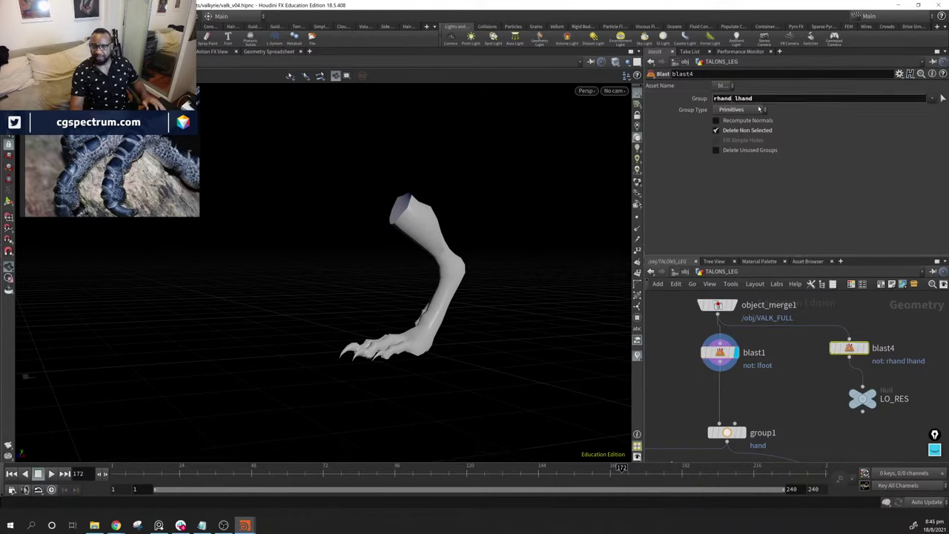
key("BackSpace")
key("BackSpace")
key("BackSpace")
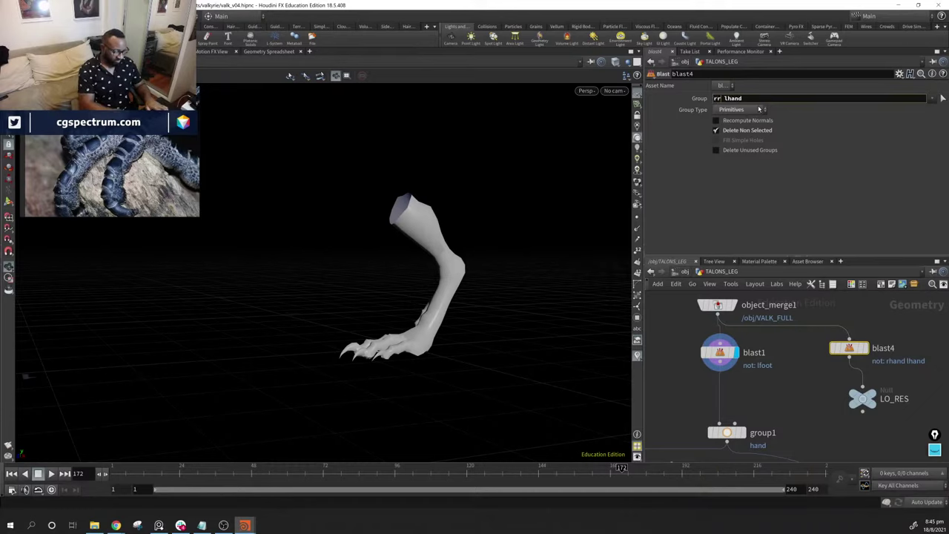
type("foot")
key("Return")
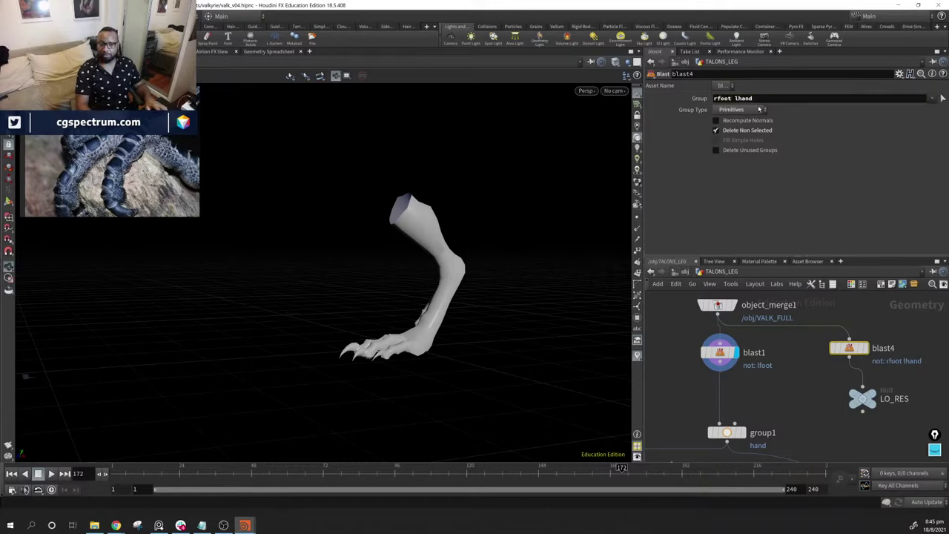
left_click(865, 347)
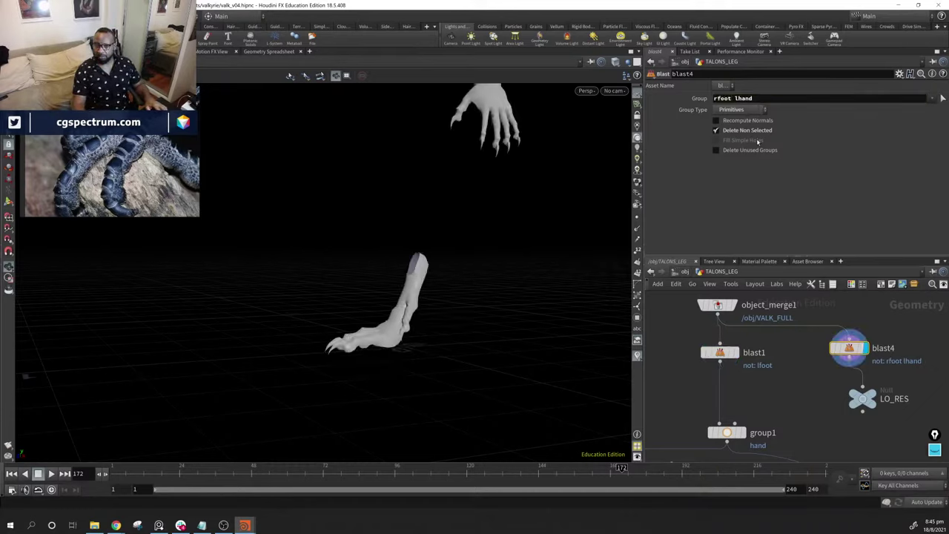
left_click(790, 103)
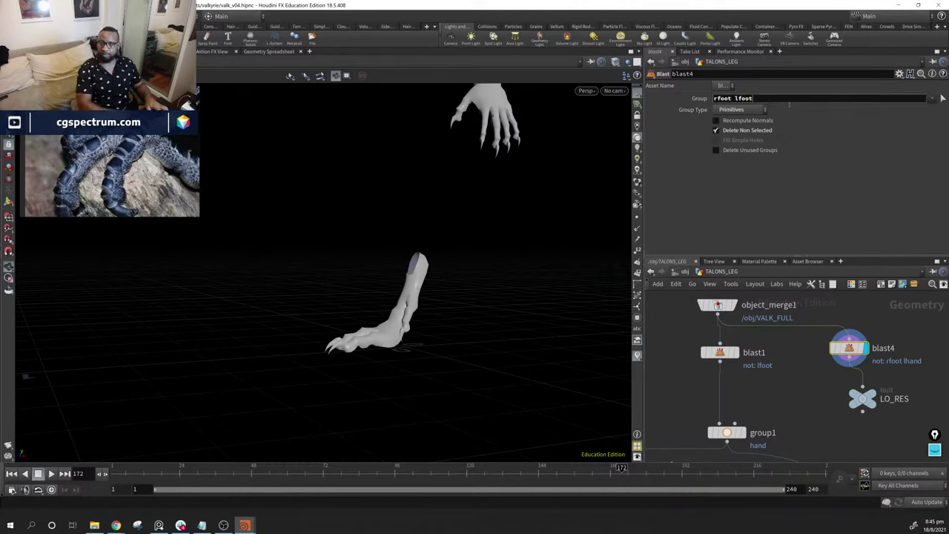
type("foot")
key("Return")
left_click_drag(296, 259, 568, 265)
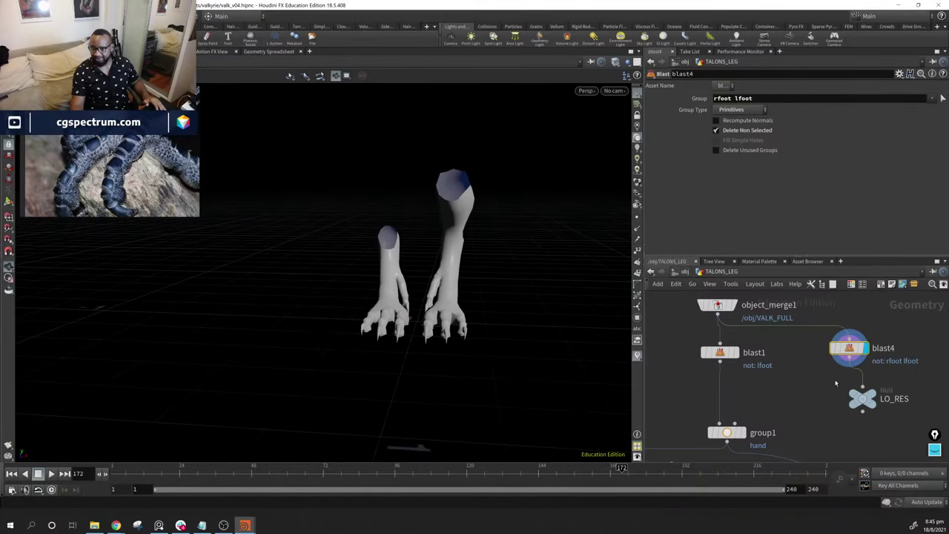
left_click_drag(862, 401, 862, 393)
Display blast1, then group1's full leg, then select and display group3
left_click(736, 352)
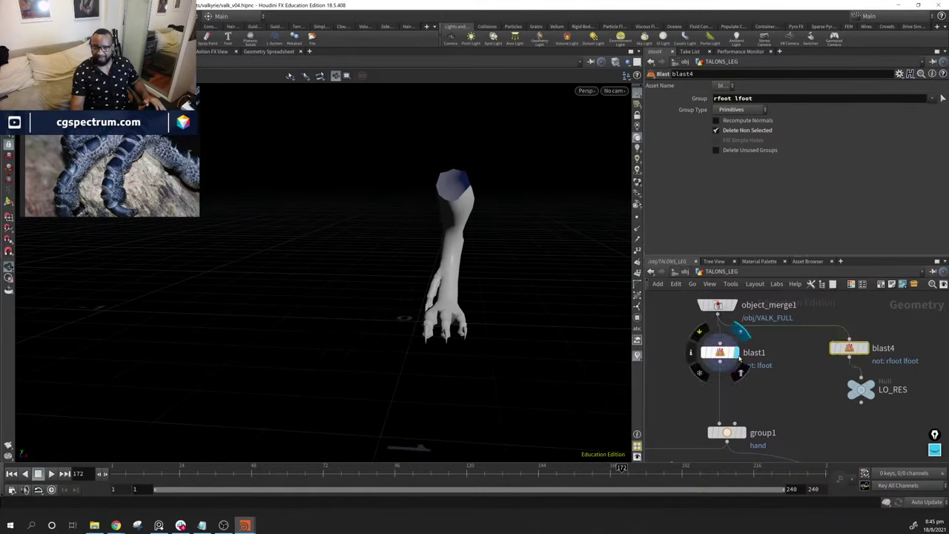
middle_click_drag(784, 413, 803, 322)
left_click(759, 339)
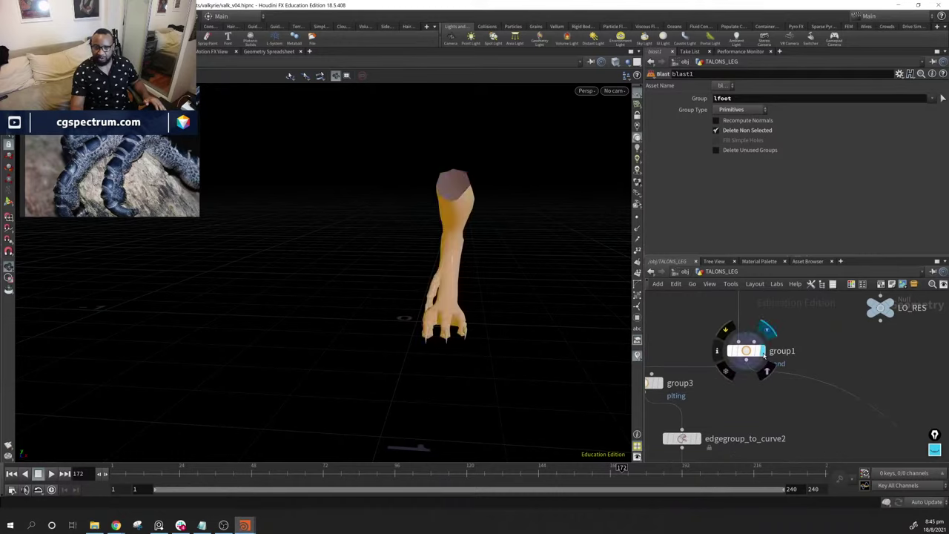
middle_click_drag(768, 391, 908, 324)
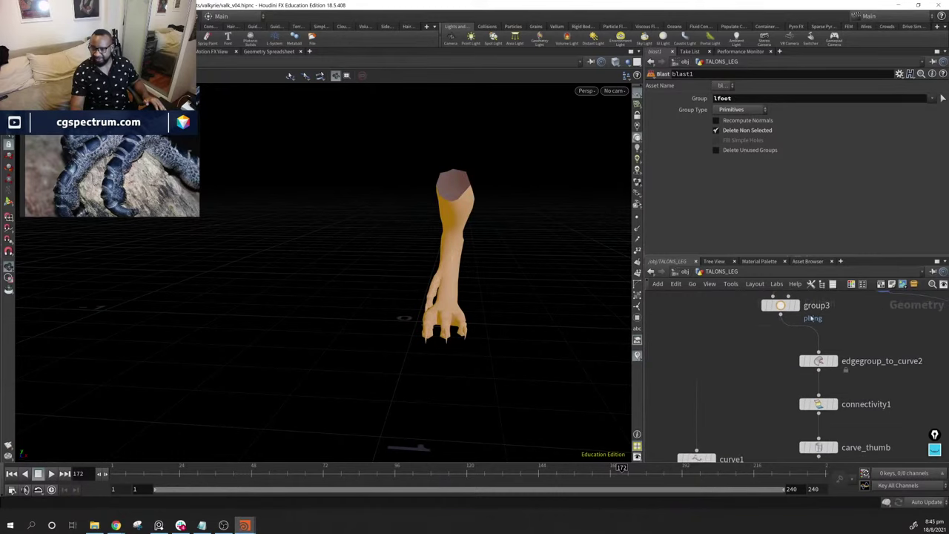
middle_click_drag(818, 321, 787, 338)
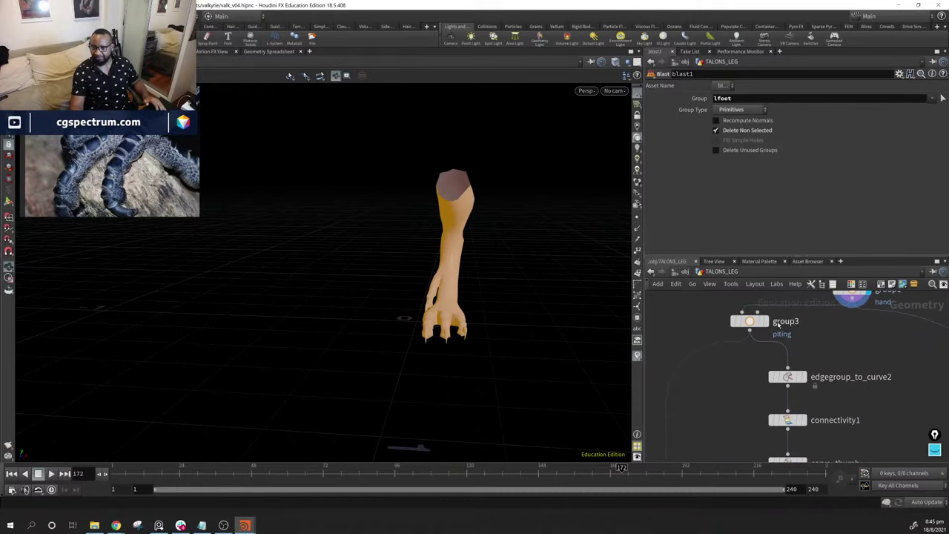
left_click(766, 325)
left_click(765, 325)
left_click_drag(519, 269, 475, 245)
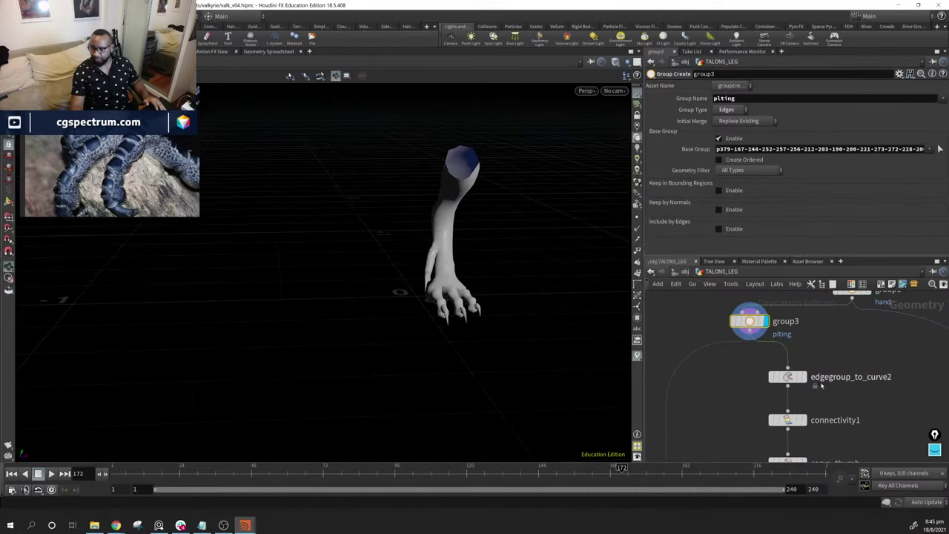
Show wireframe over the shaded leg, orbit around the claws and shin, and move curve1 up
mouse_move(745, 322)
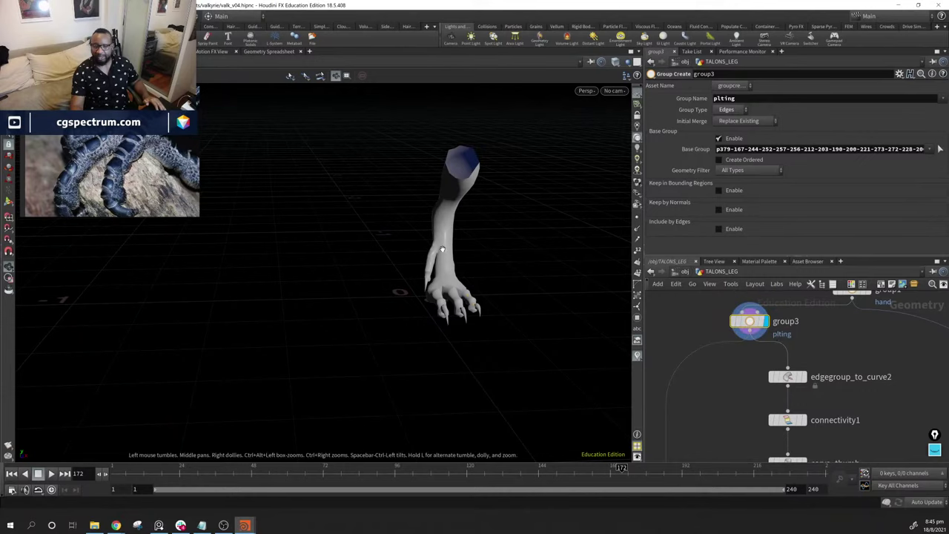
scroll(463, 262, "up", 5)
key("shift+w")
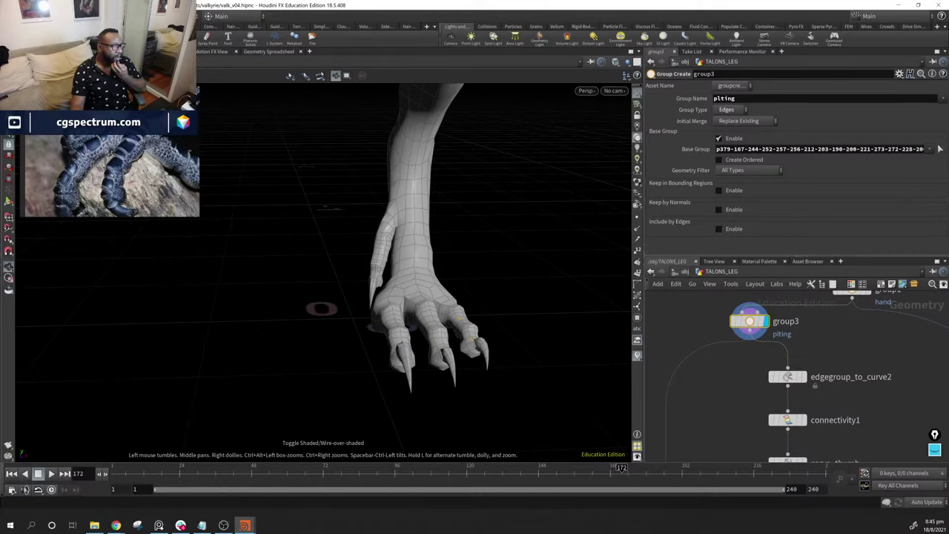
left_click_drag(532, 270, 436, 272)
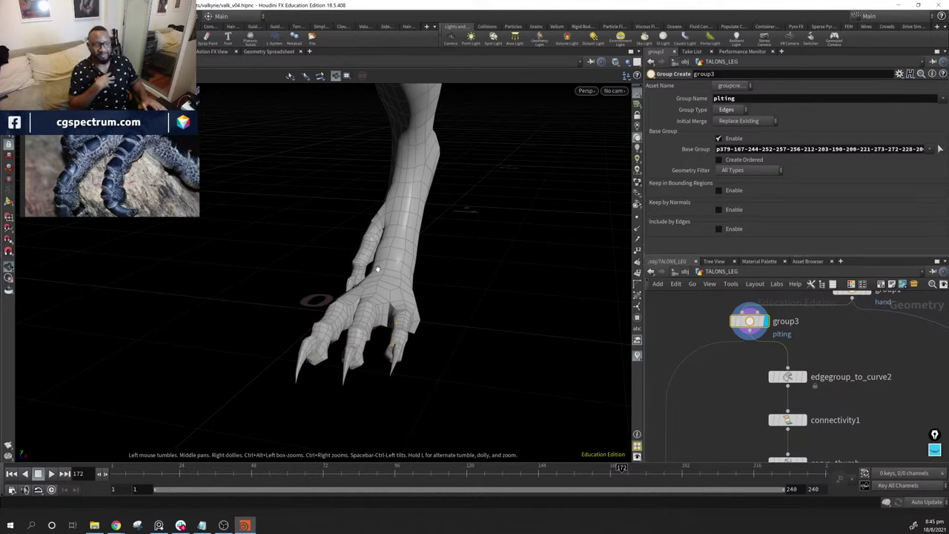
left_click_drag(377, 269, 476, 319)
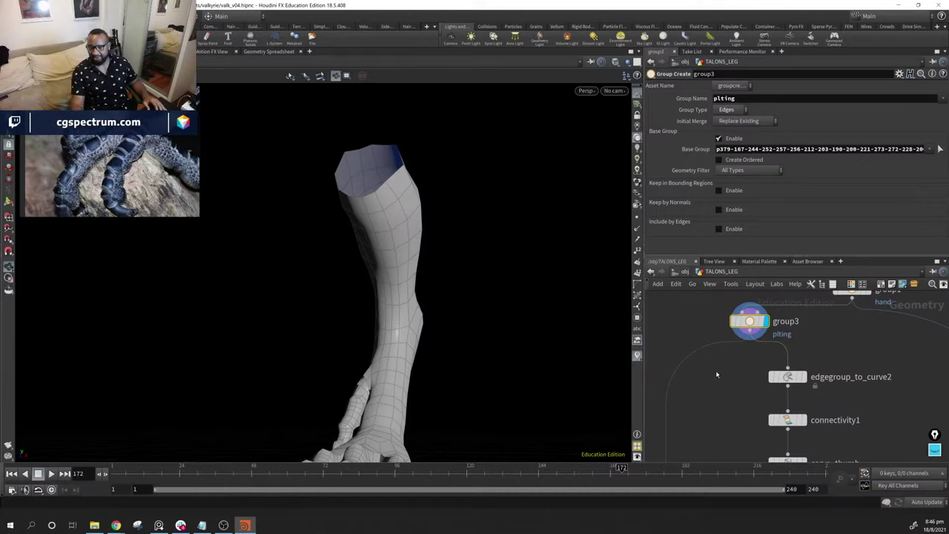
left_click_drag(468, 282, 508, 272, "alt")
middle_click_drag(729, 412, 779, 323)
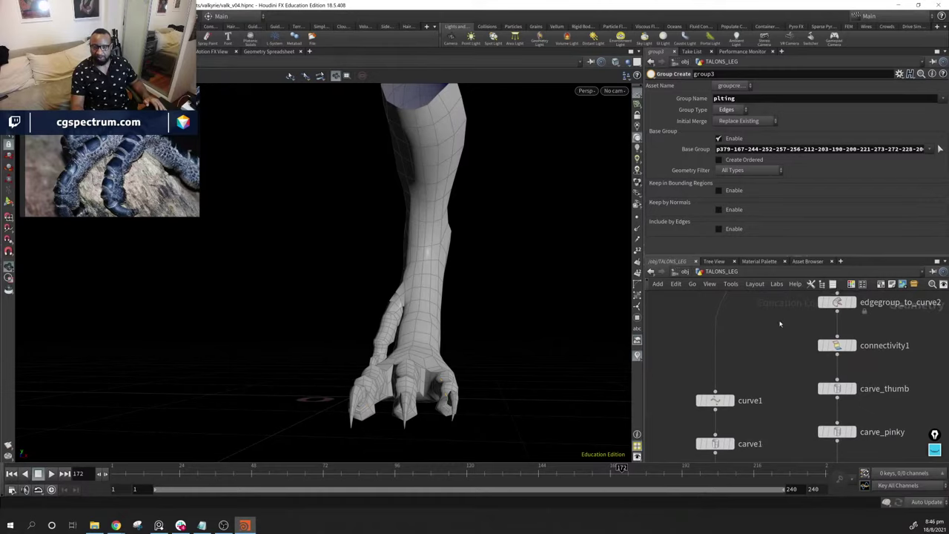
left_click_drag(729, 404, 714, 339)
middle_click_drag(895, 312, 793, 382)
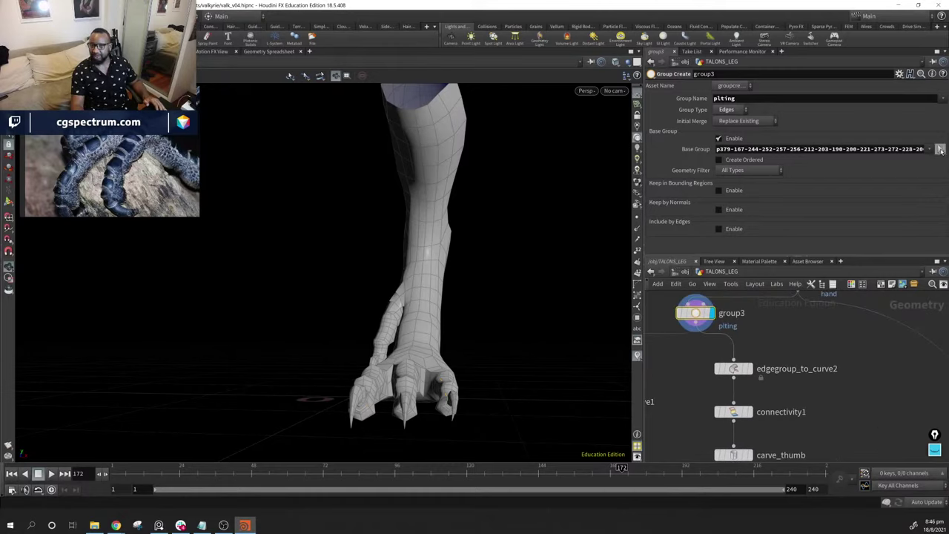
Start re-picking group3's Base Group, selecting an edge loop down the leg
left_click(939, 149)
left_click_drag(415, 223, 370, 126, "alt")
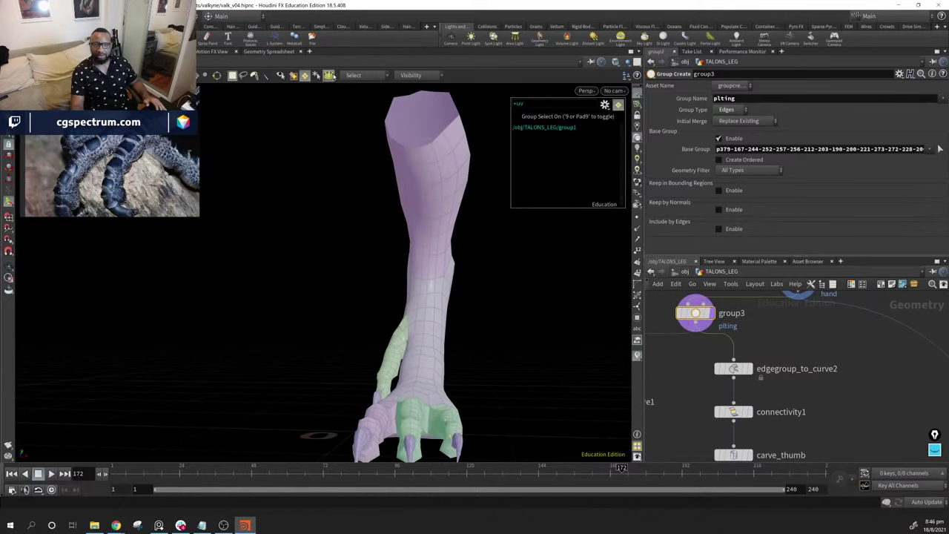
double_click(420, 160)
left_click_drag(421, 162, 435, 334, "alt")
left_click(524, 276)
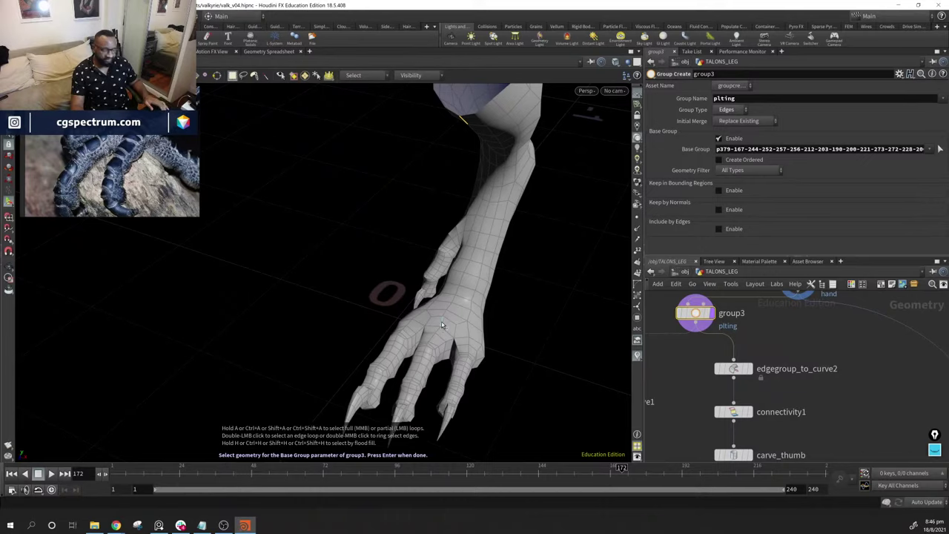
left_click(442, 324)
left_click_drag(572, 322, 581, 296, "alt")
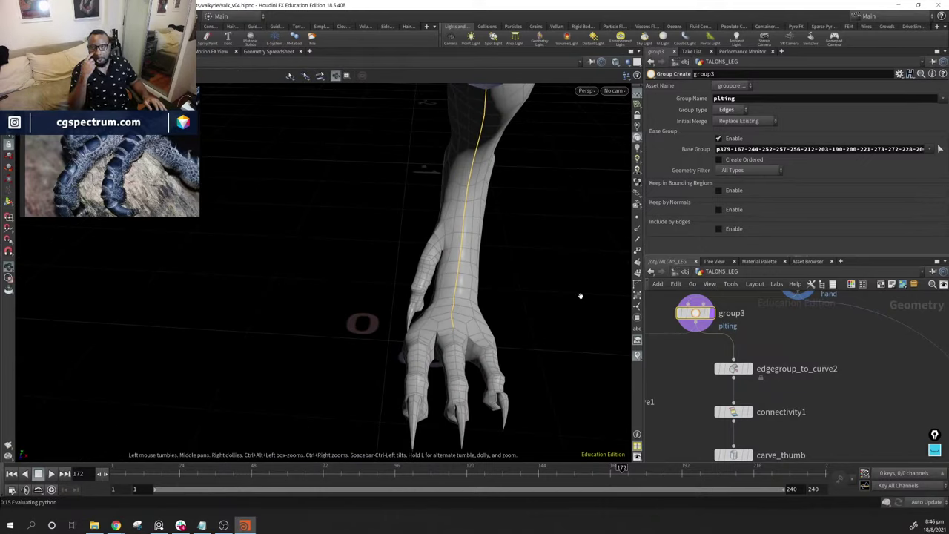
Add edges along each toe, including the side toe loop, and accept the new base group
key("s")
left_click_drag(586, 319, 519, 304, "alt")
left_click(420, 261)
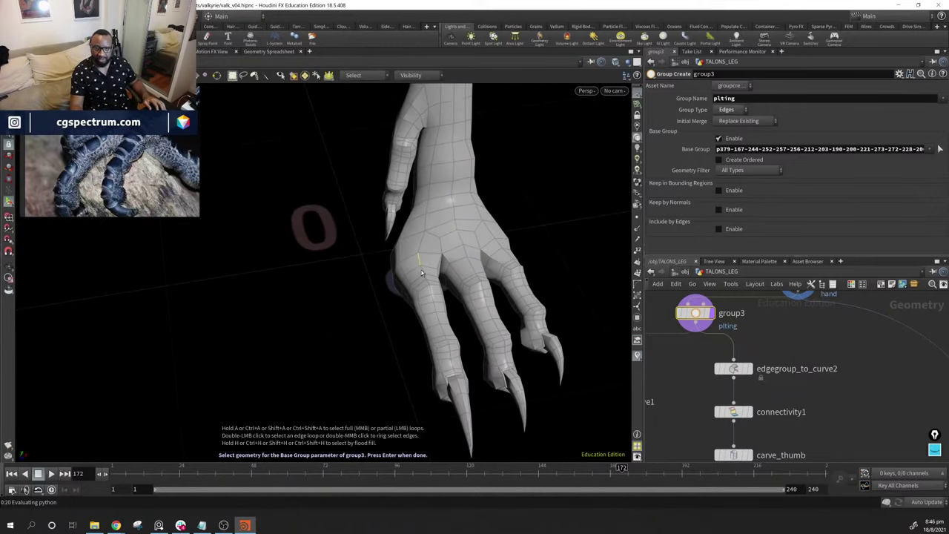
left_click_drag(420, 261, 461, 337, "alt")
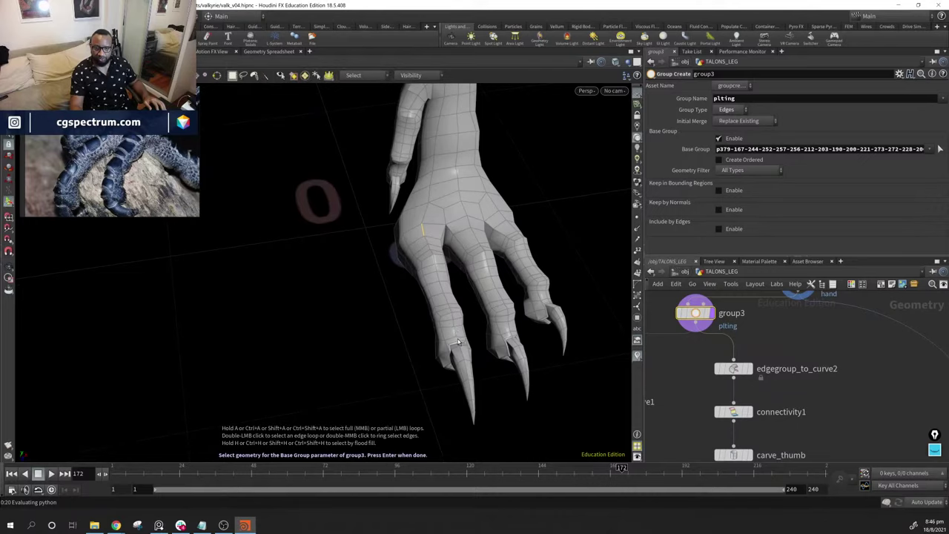
left_click(457, 342)
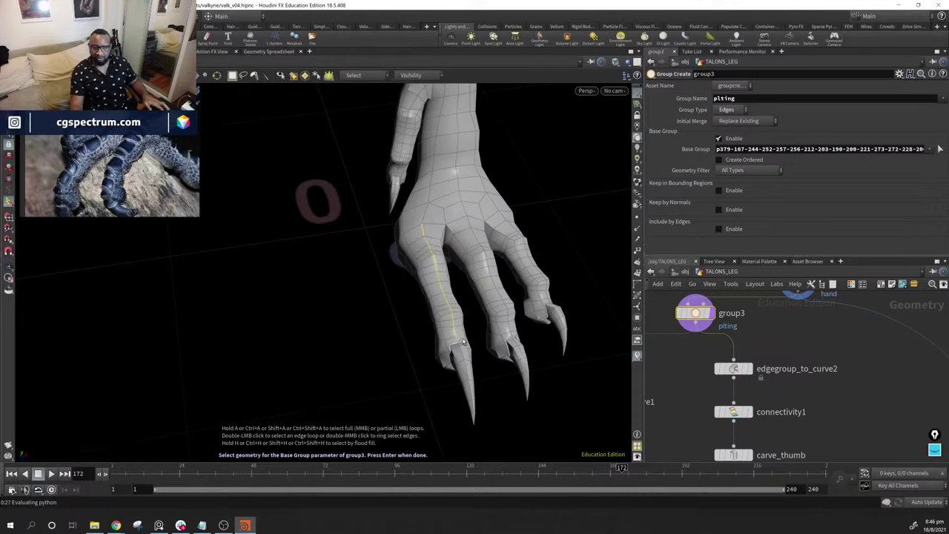
left_click(469, 224, "shift")
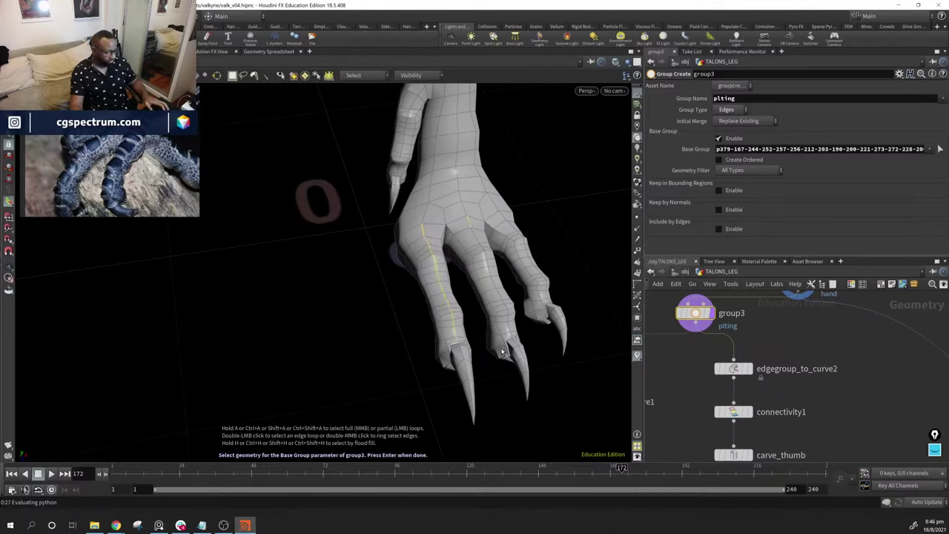
left_click_drag(559, 328, 461, 246, "alt")
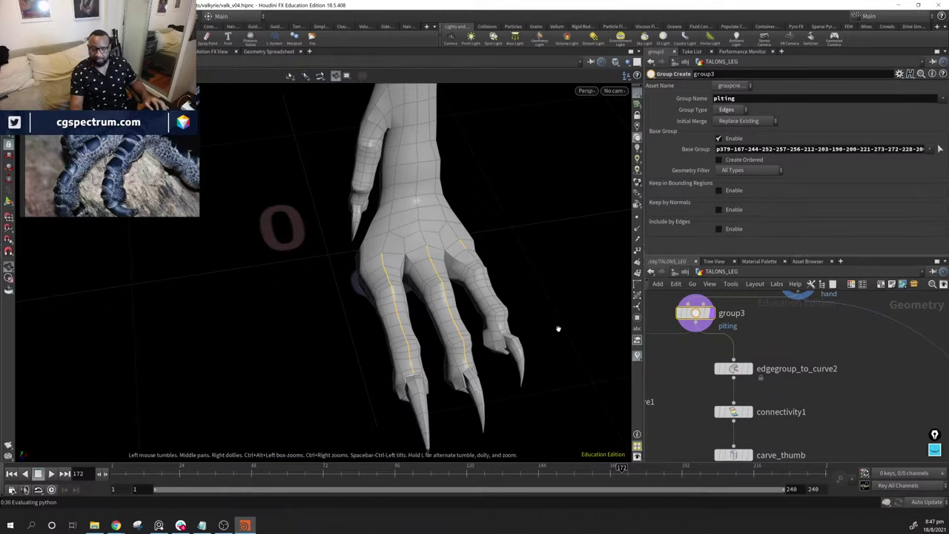
left_click_drag(557, 326, 443, 331, "alt")
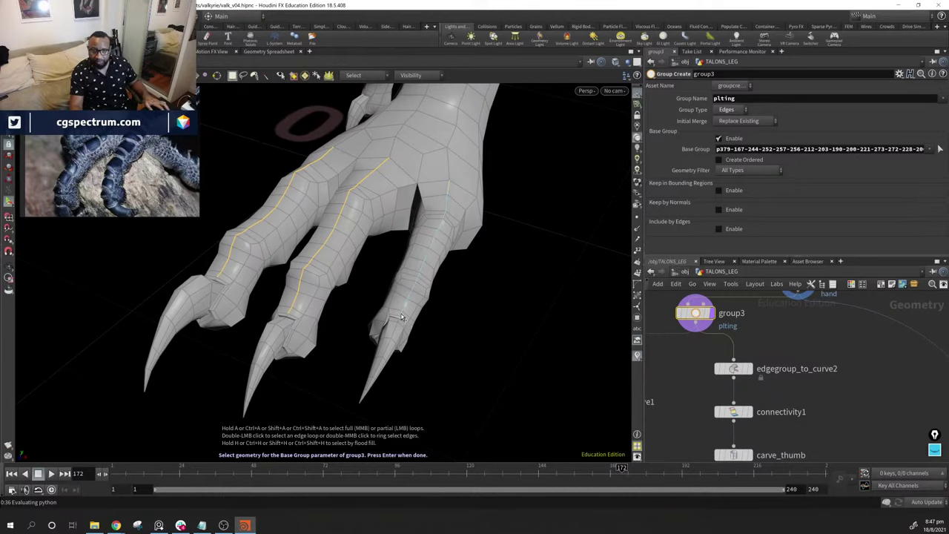
left_click_drag(485, 274, 408, 248, "alt")
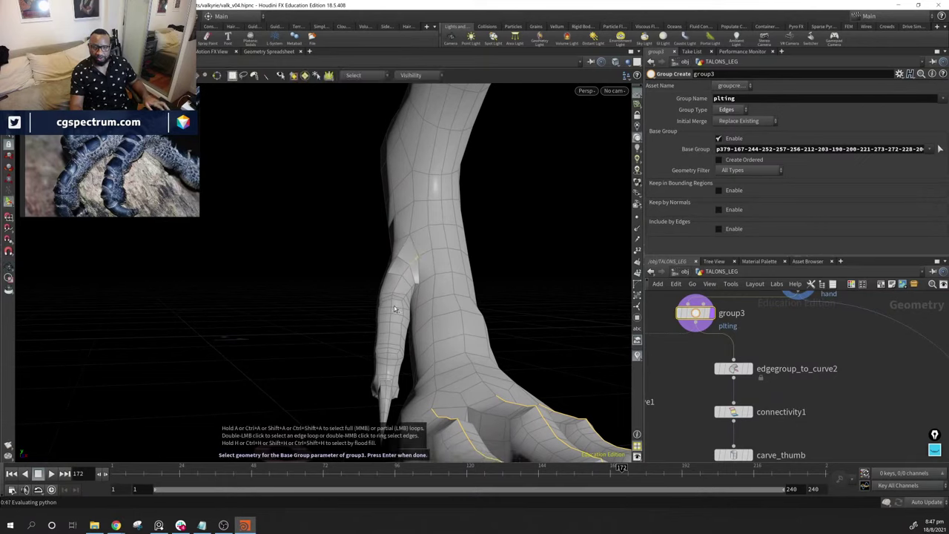
double_click(387, 379)
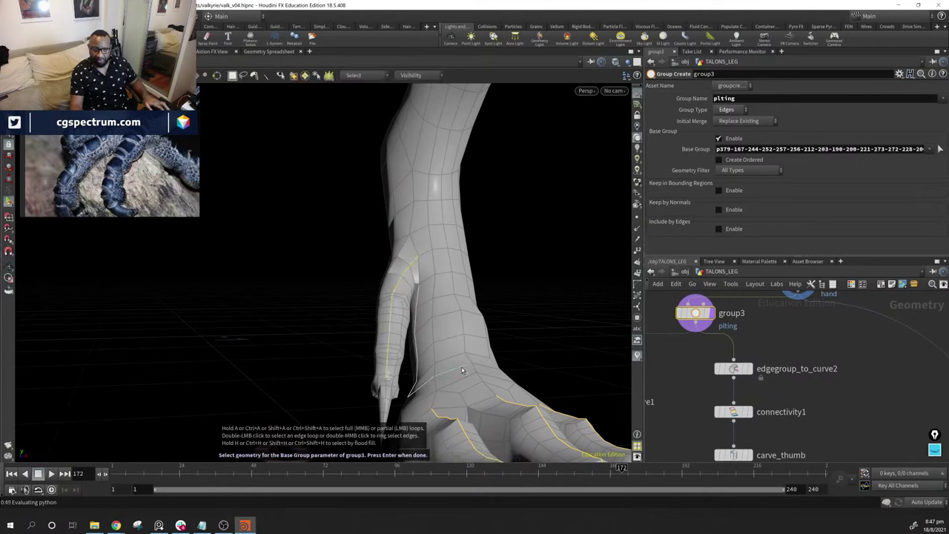
key("Return")
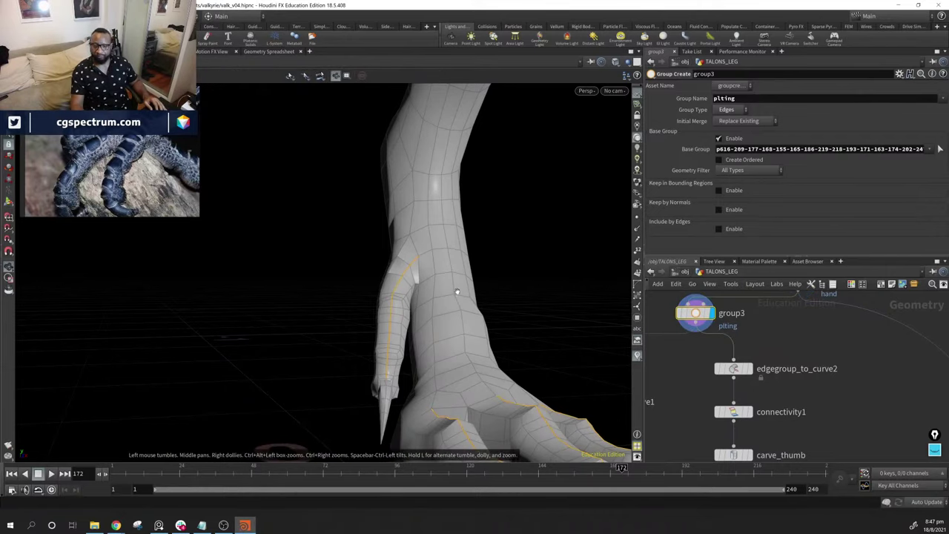
left_click_drag(432, 351, 349, 282)
Line up group3 above edgegroup_to_curve2 and duplicate the pair to the left
left_click(751, 370)
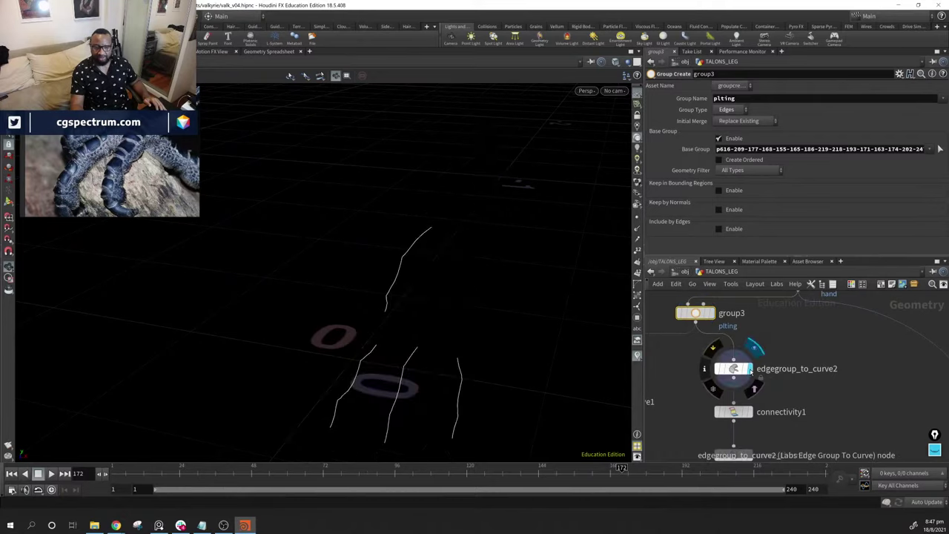
middle_click_drag(771, 393, 892, 385)
scroll(892, 384, "down", 1)
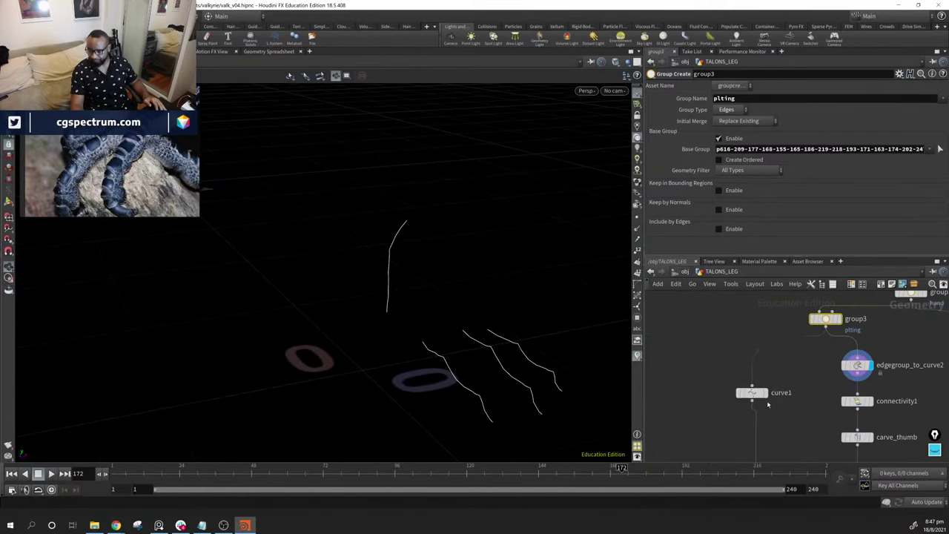
left_click(825, 327)
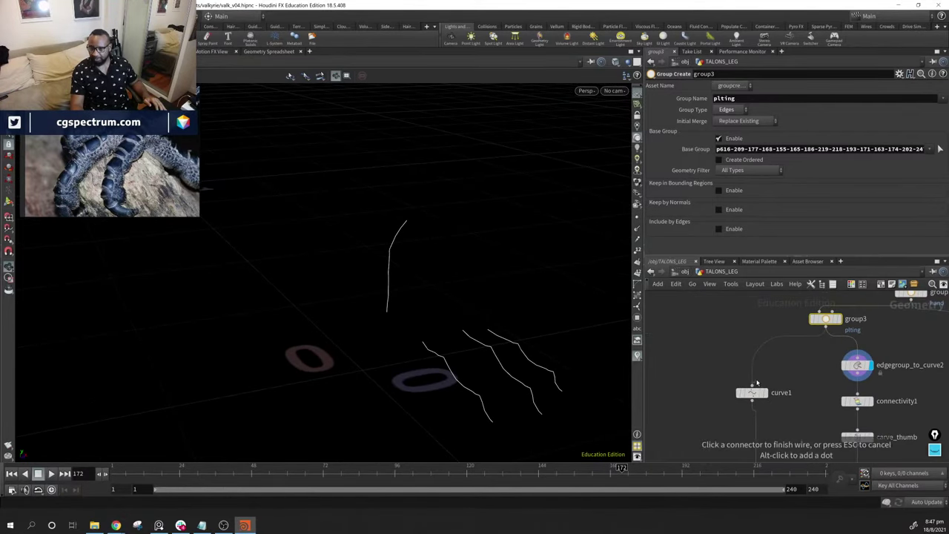
key("Escape")
left_click_drag(760, 393, 718, 392)
left_click_drag(827, 320, 862, 330)
left_click_drag(815, 304, 896, 393)
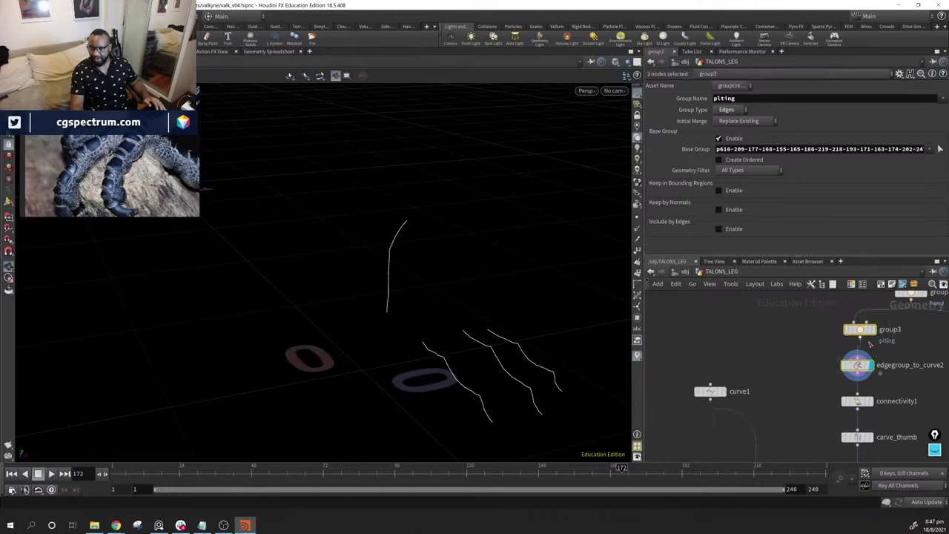
left_click_drag(865, 330, 749, 333)
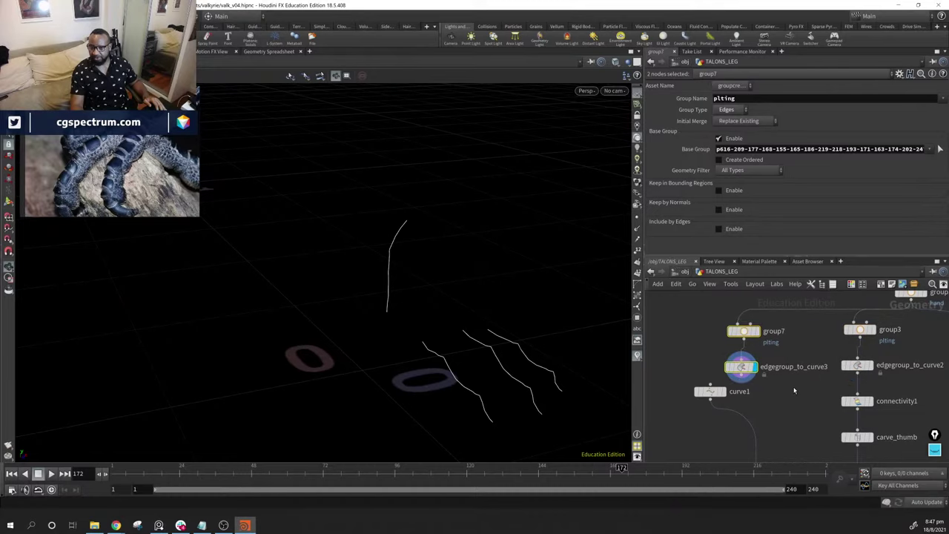
mouse_move(750, 335)
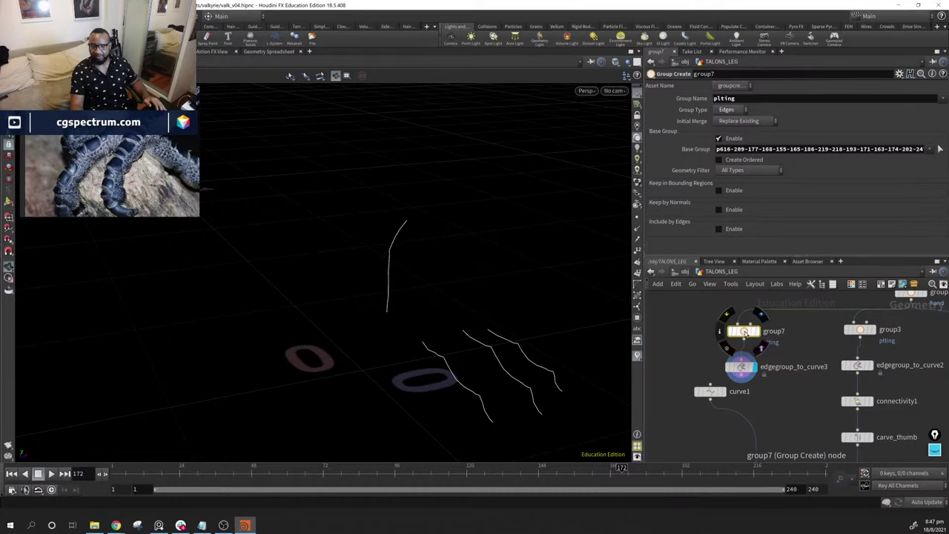
Set group7's Base Group to one edge loop up the shin and display edgegroup_to_curve3
left_click(762, 316)
left_click_drag(388, 213, 412, 221)
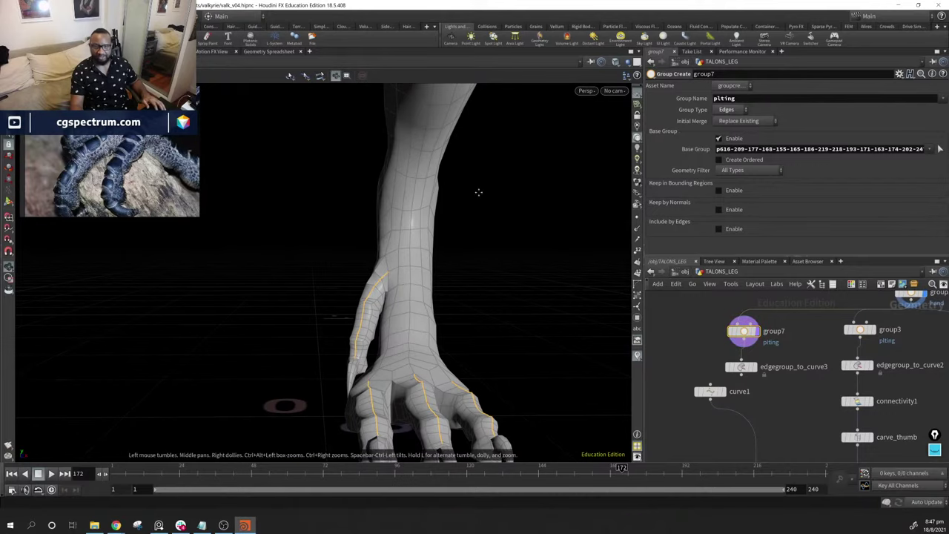
left_click_drag(477, 193, 447, 260)
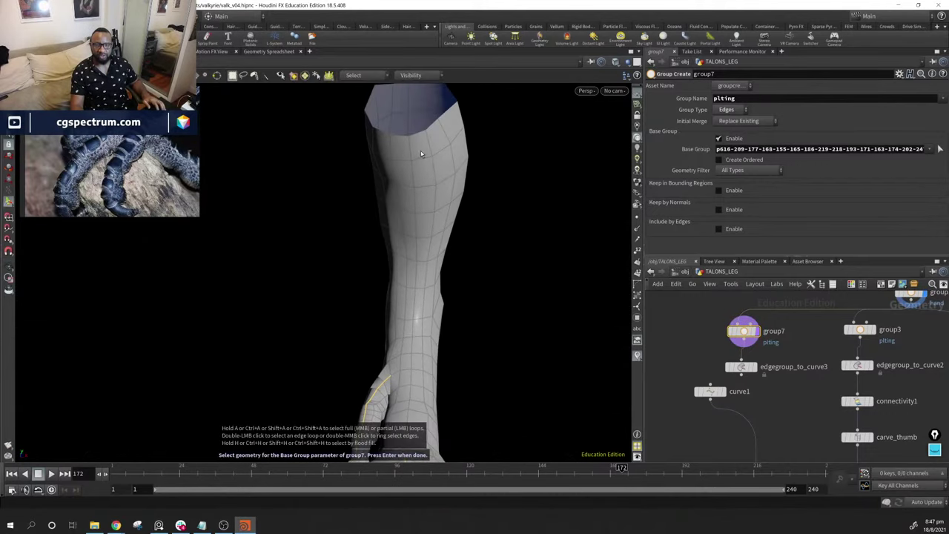
left_click_drag(423, 148, 511, 250)
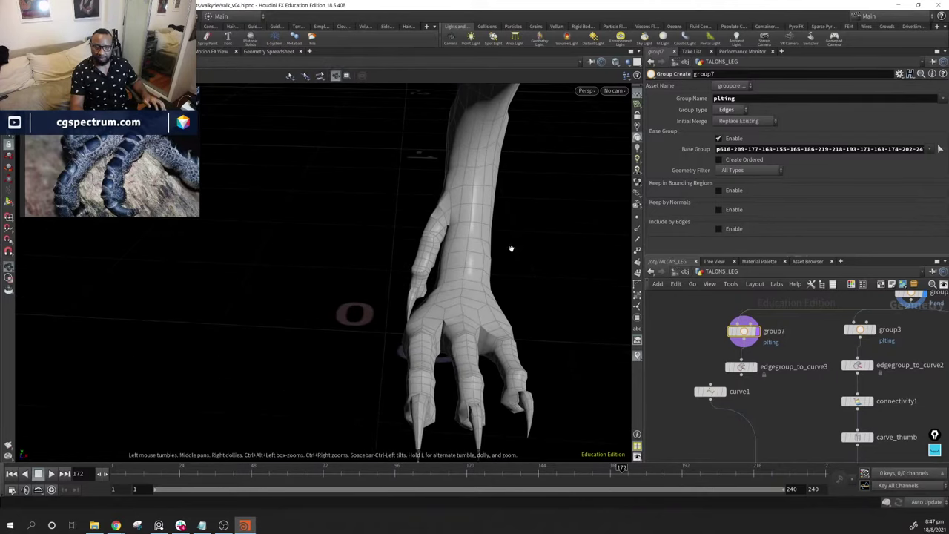
key("Return")
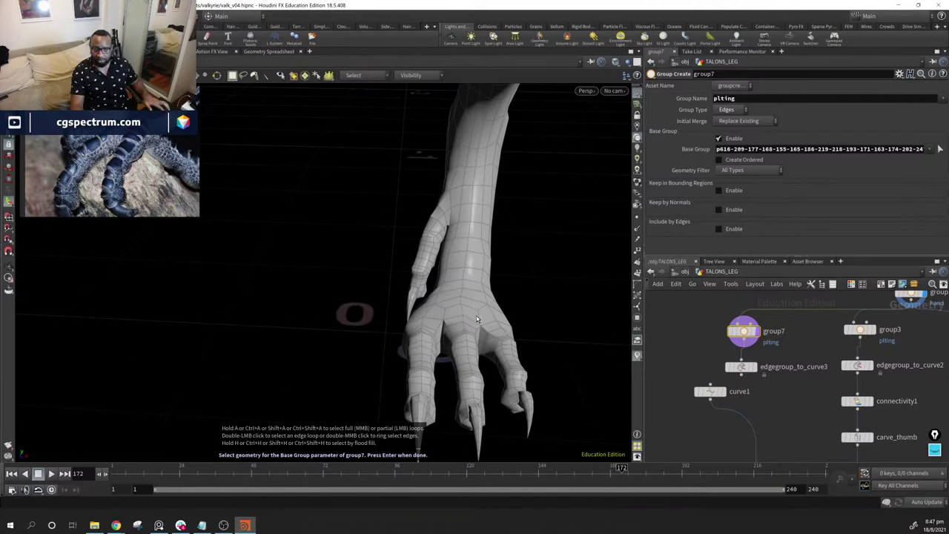
double_click(466, 320)
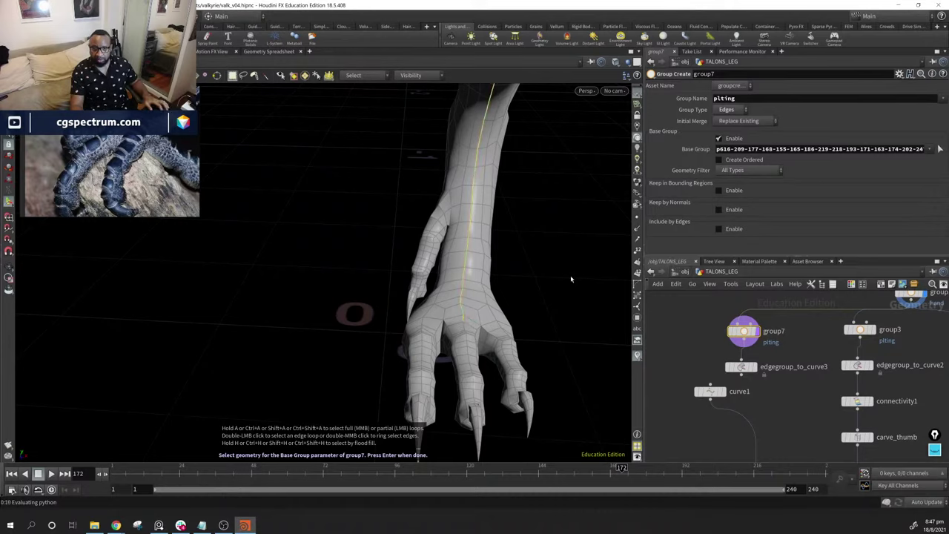
key("Return")
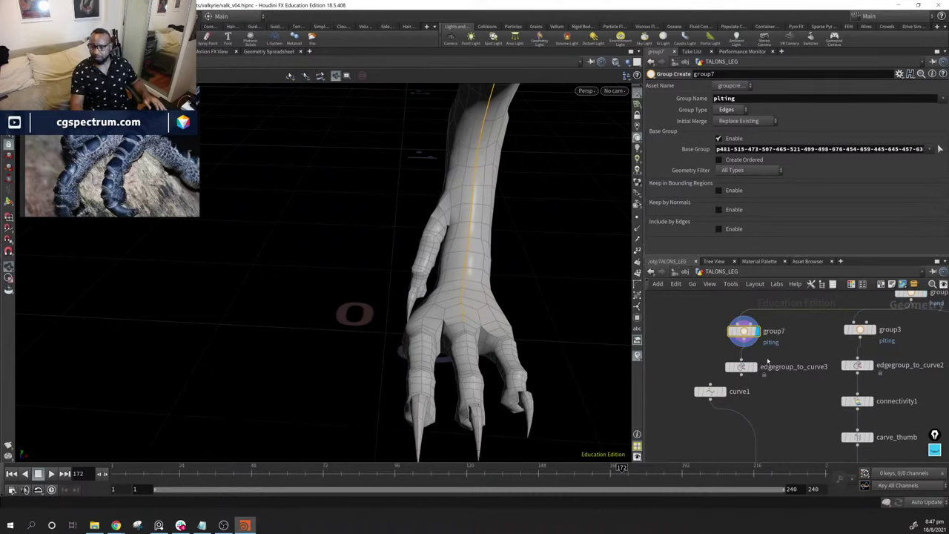
left_click(753, 366)
middle_click_drag(724, 391, 718, 336)
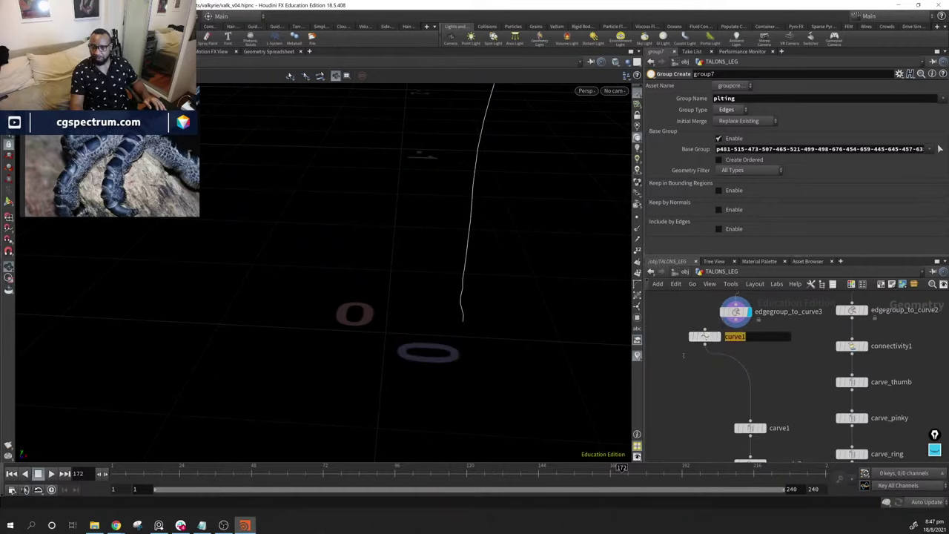
Delete curve1 and wire edgegroup_to_curve3 into carve1
left_click_drag(718, 336, 675, 335)
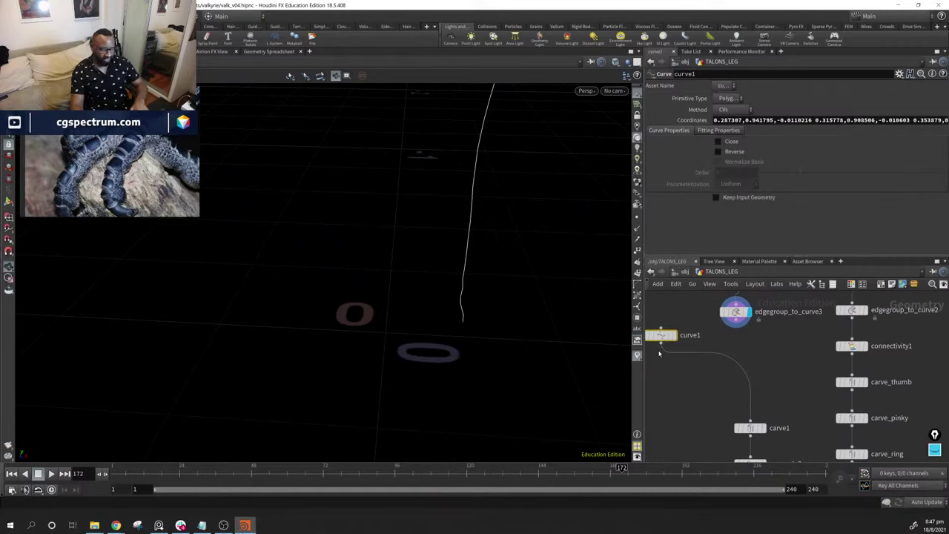
key("Delete")
left_click_drag(735, 324, 733, 411)
middle_click_drag(732, 411, 599, 331)
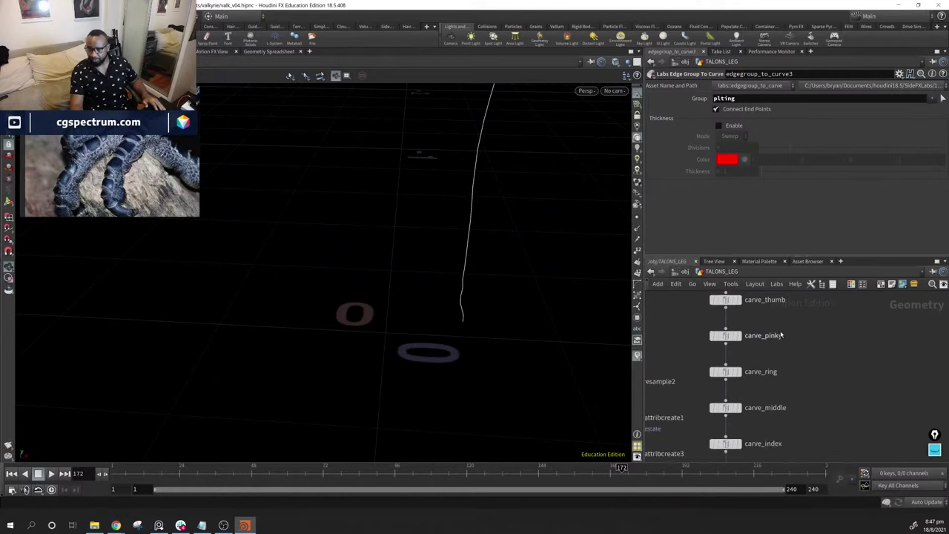
Set First U 0 and Second U 1 on all five carve nodes together
scroll(780, 364, "down", 2)
scroll(781, 364, "down", 1)
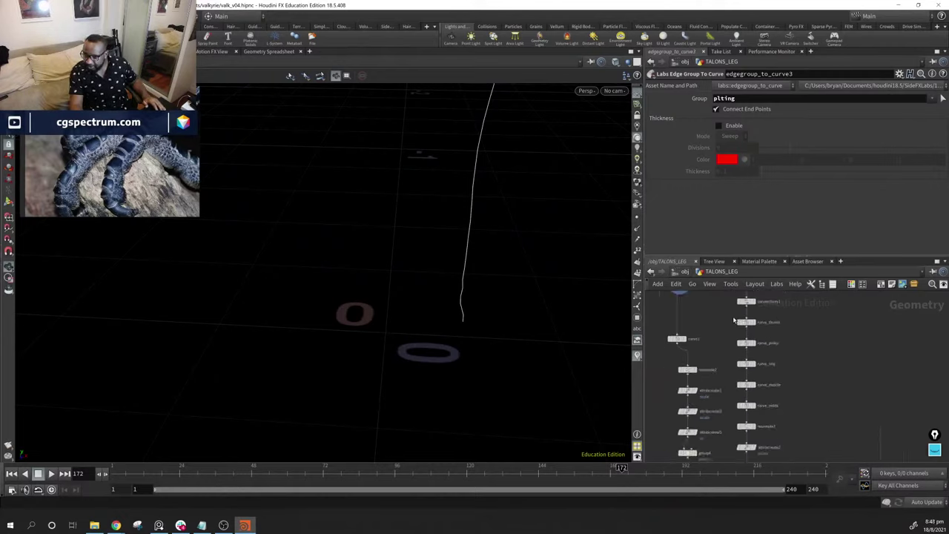
left_click_drag(726, 311, 779, 409)
scroll(787, 403, "up", 2)
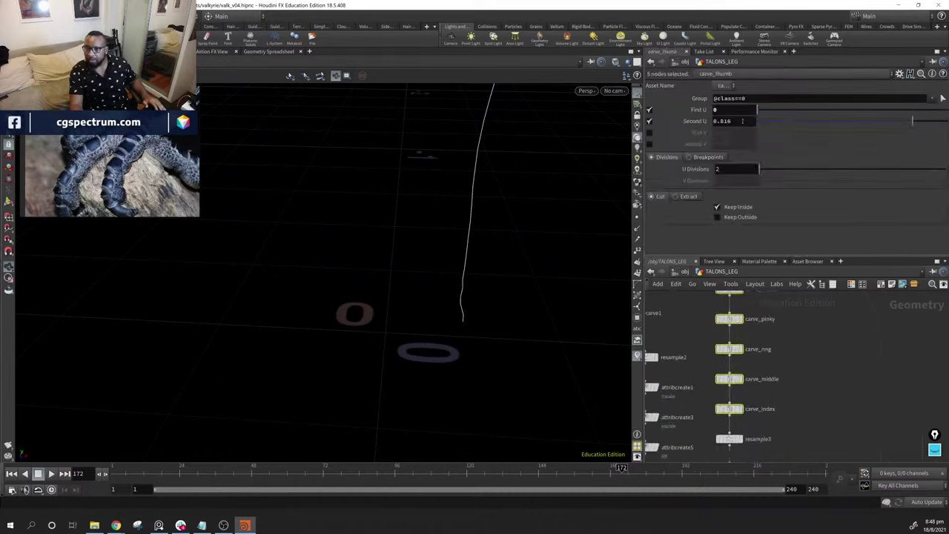
left_click(738, 112)
type("0")
key("Return")
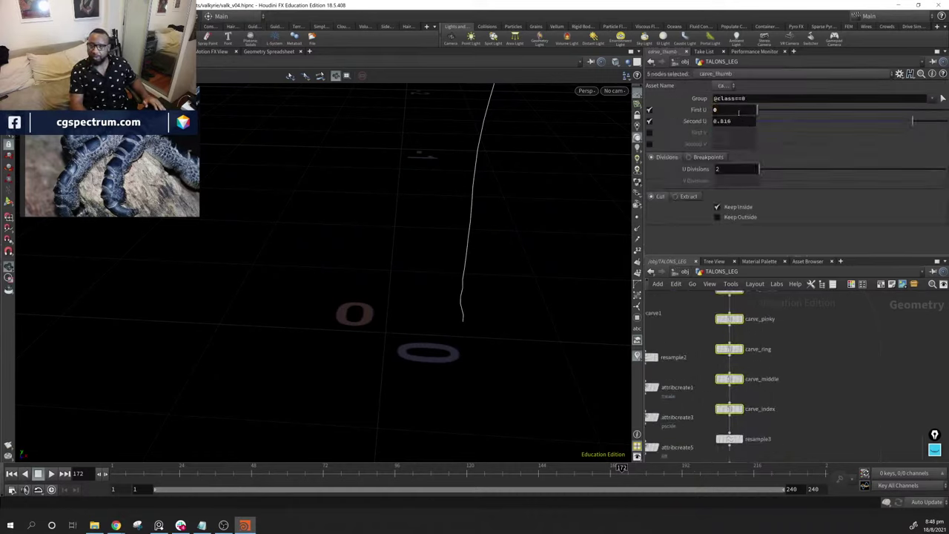
left_click(753, 126)
type("1")
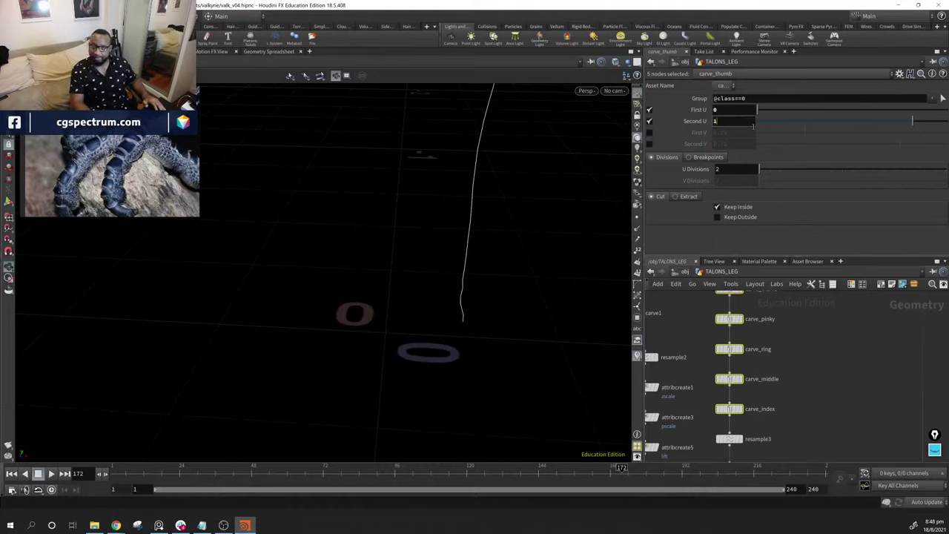
key("Return")
Set carve1's First U to 0 and Second U to 1, then save valk_v04.hipnc
left_click(806, 400)
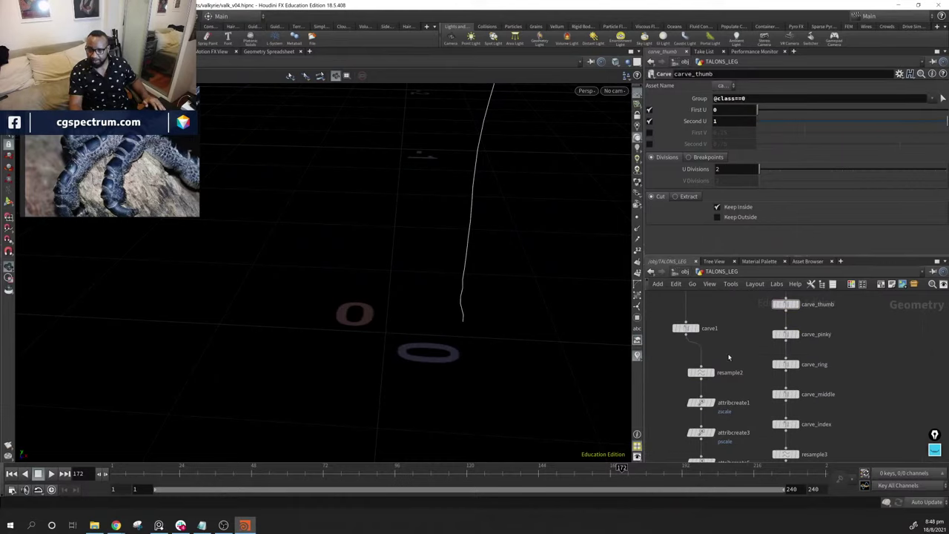
left_click(737, 111)
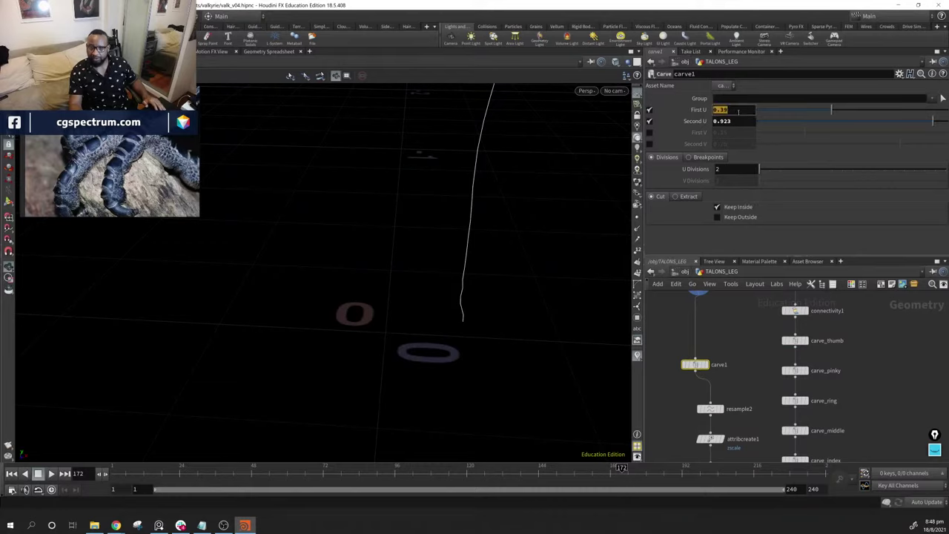
type("0")
key("Return")
left_click(736, 121)
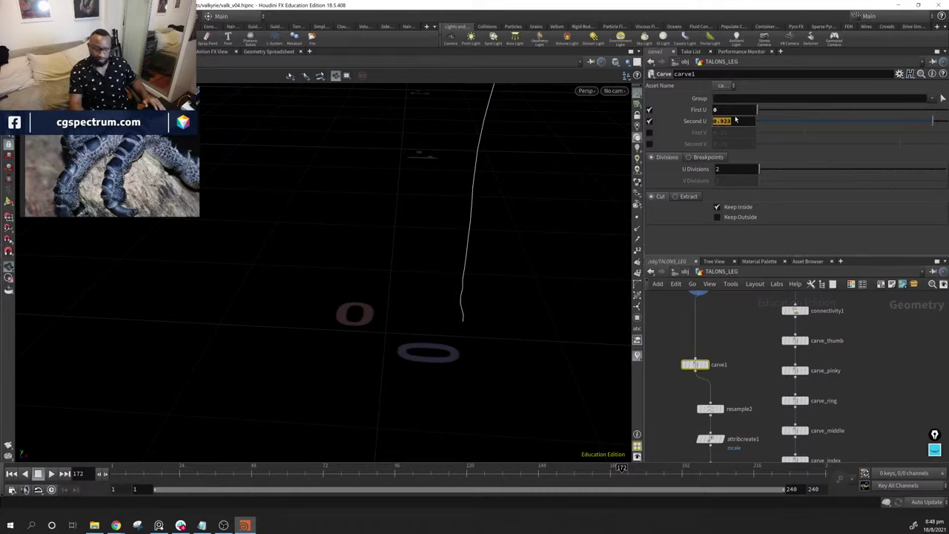
type("1")
key("Return")
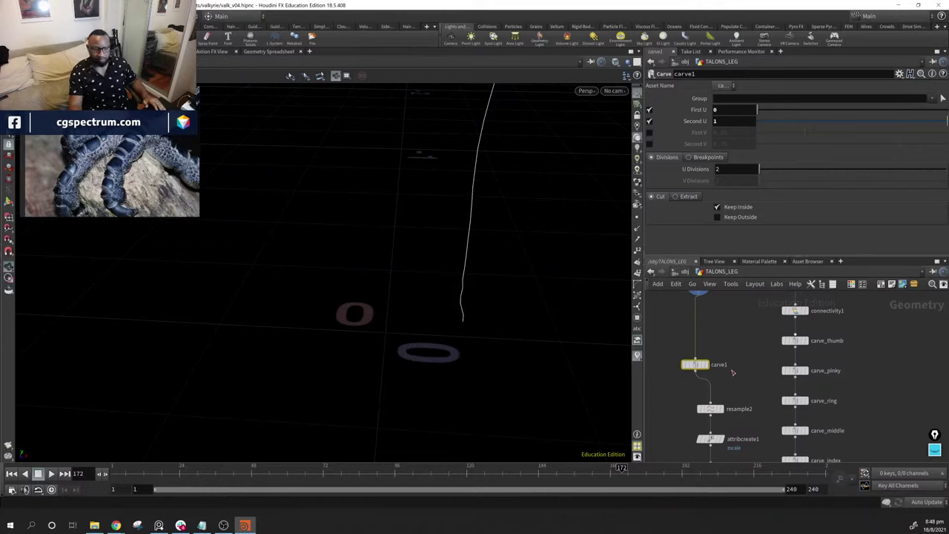
left_click(800, 373)
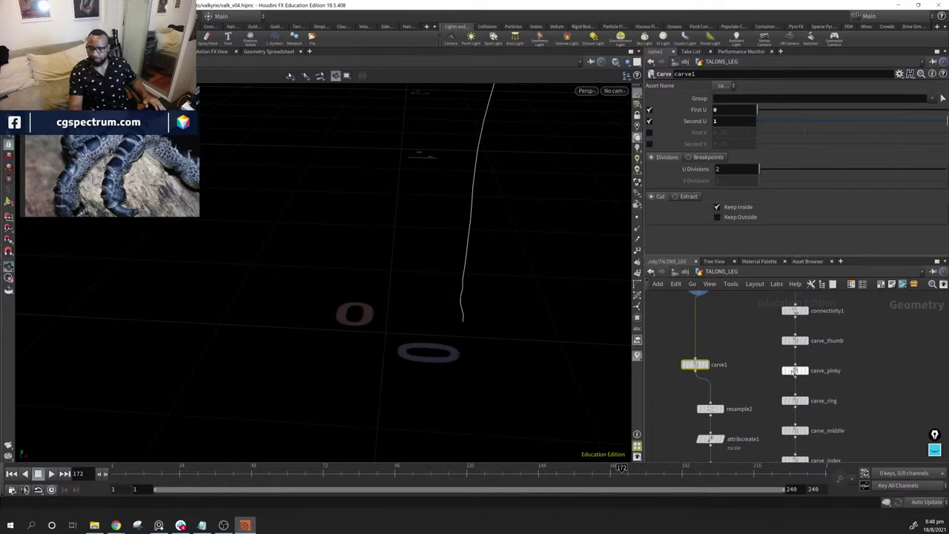
middle_click_drag(887, 354, 865, 366)
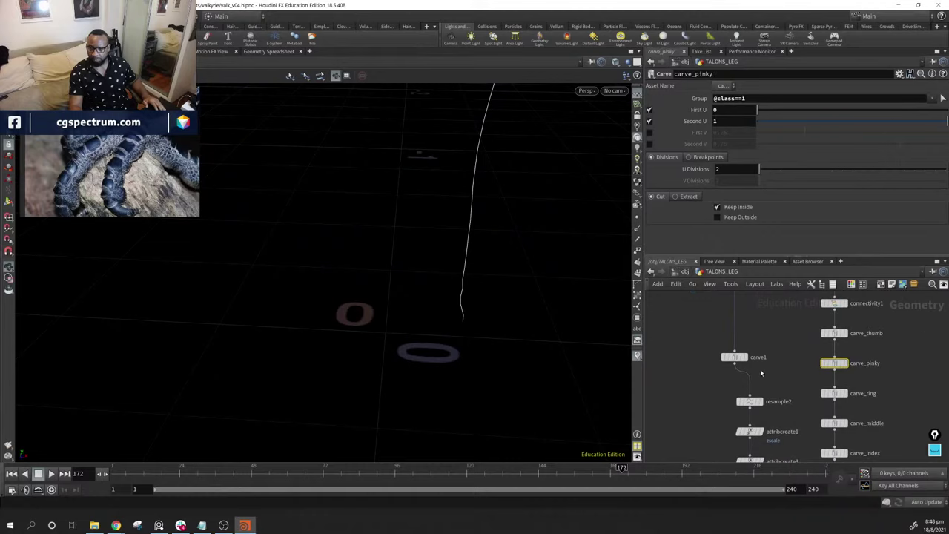
key("ctrl+s")
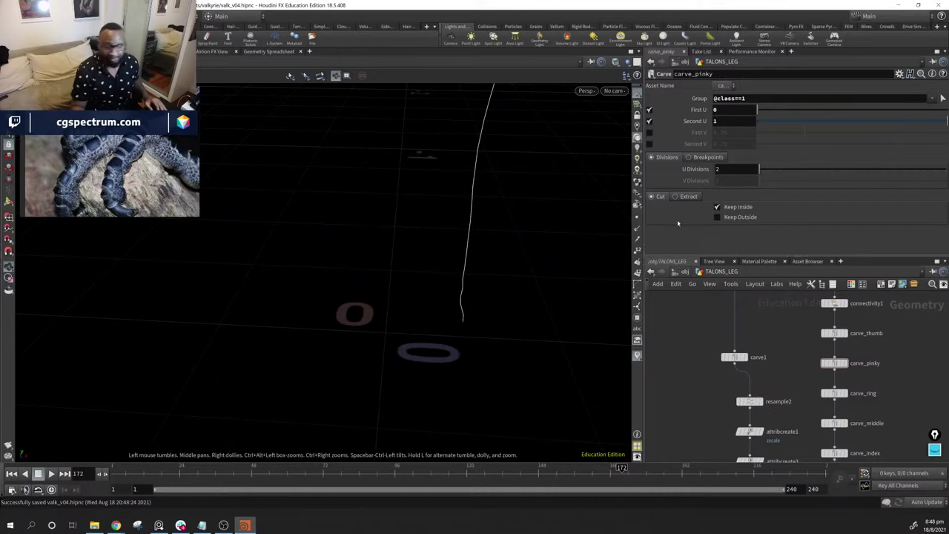
middle_click_drag(759, 358, 764, 393)
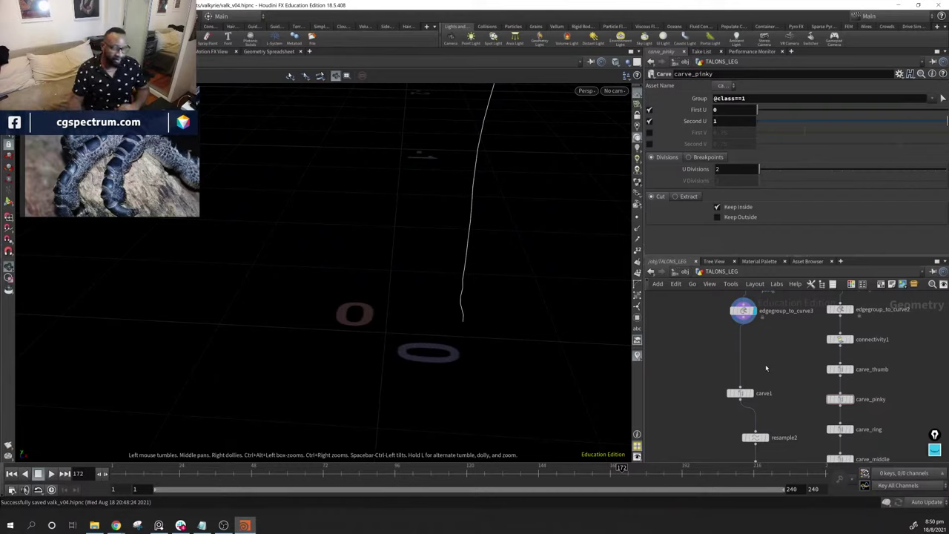
Set resample2's Segments to 10, then raise it to 15
scroll(785, 333, "up", 4)
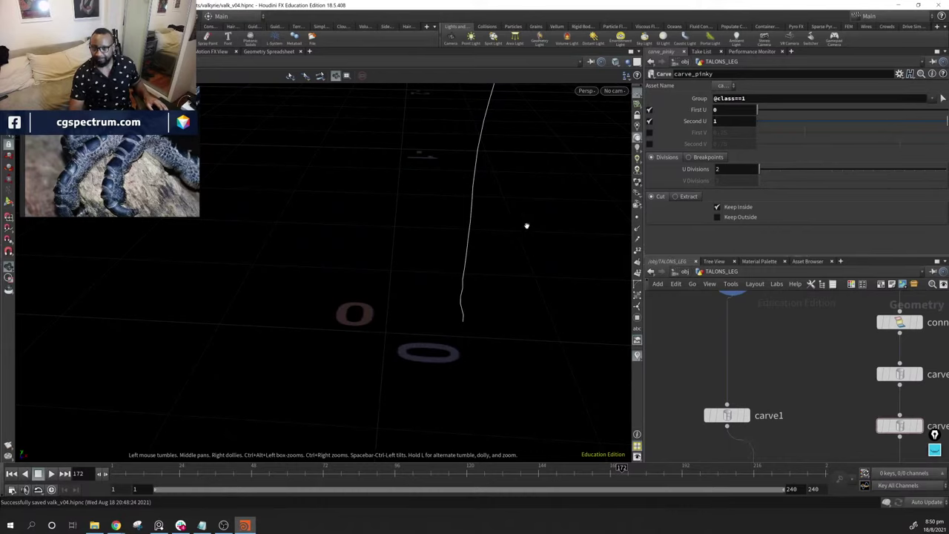
left_click_drag(525, 224, 472, 292)
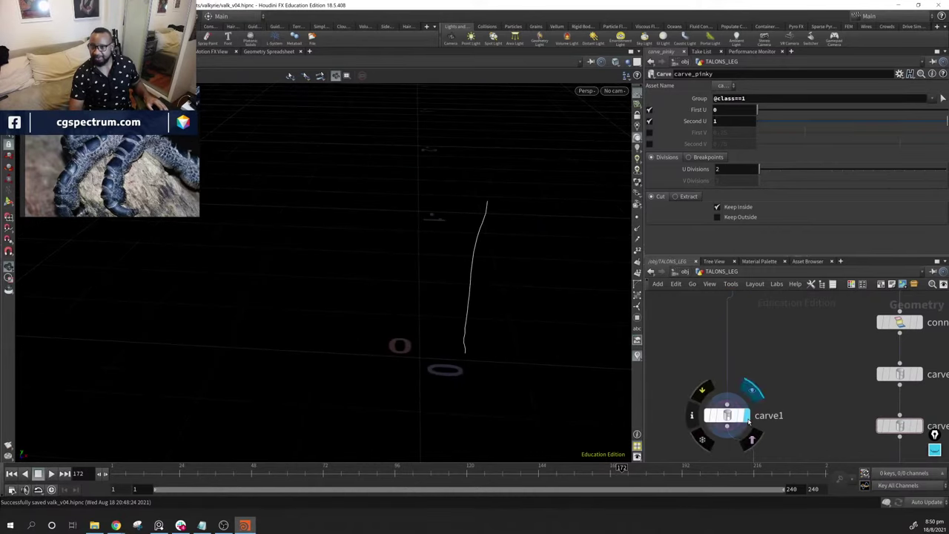
middle_click_drag(727, 409, 763, 330)
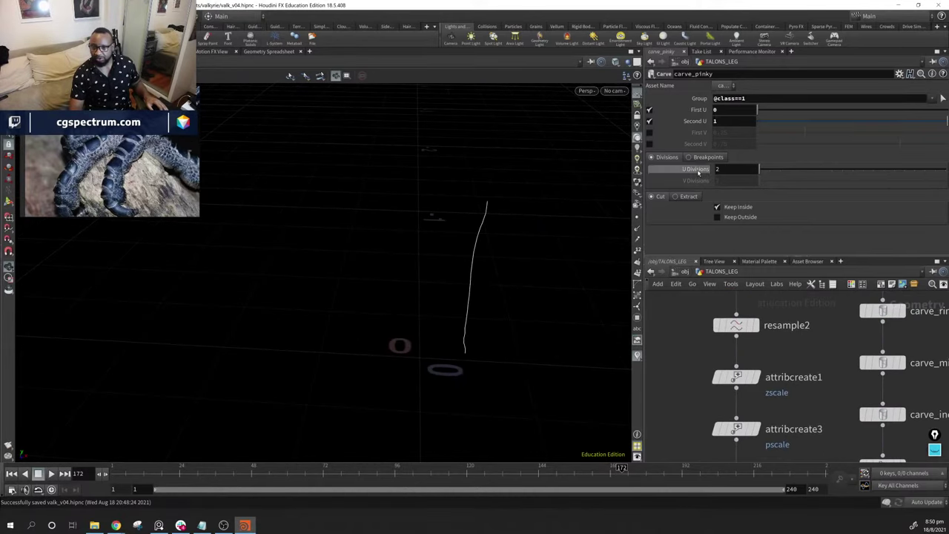
left_click_drag(505, 240, 475, 220)
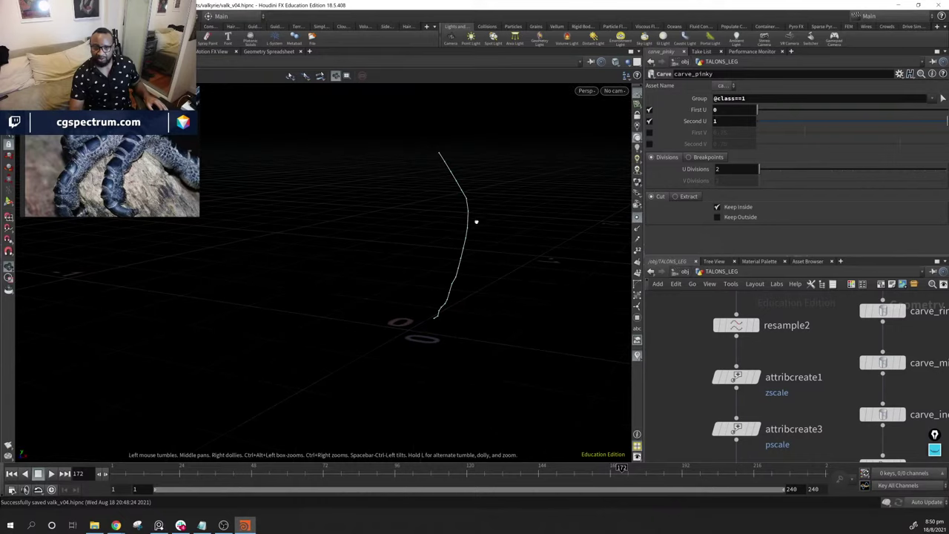
middle_click_drag(760, 335, 746, 319)
left_click(747, 319)
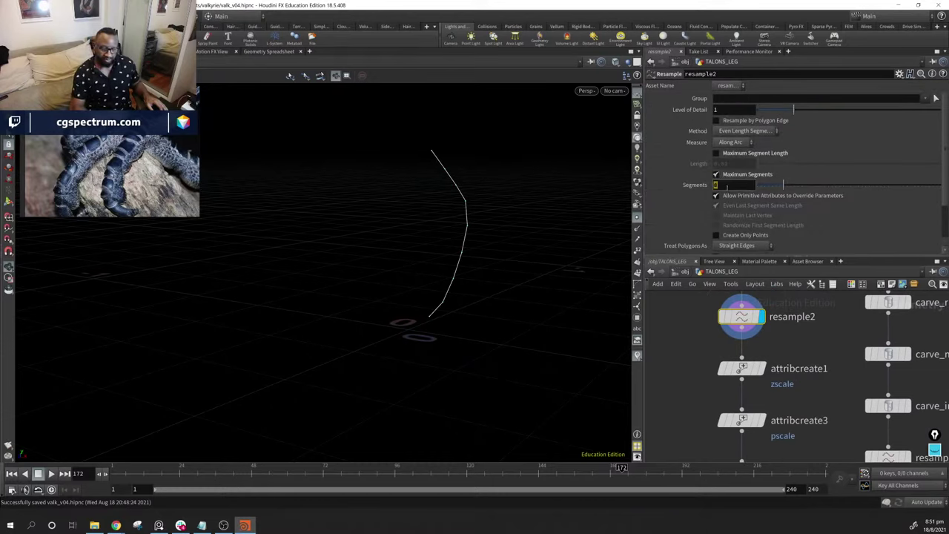
type("10")
key("Return")
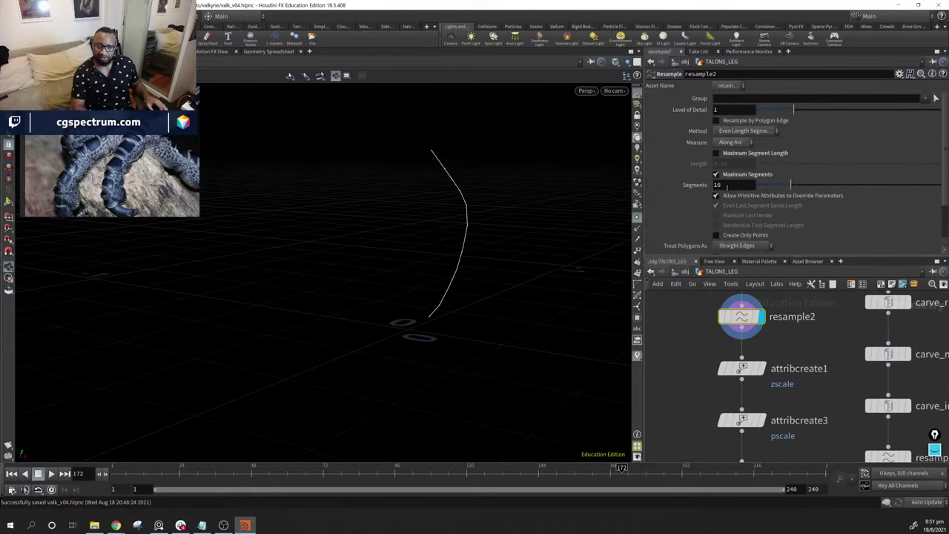
double_click(726, 186)
type("15")
key("Return")
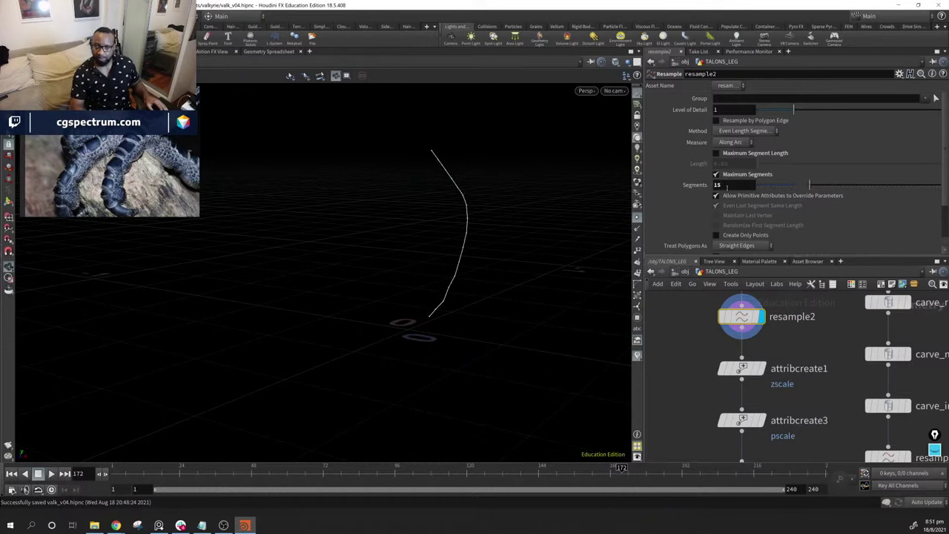
middle_click_drag(752, 371, 745, 322)
mouse_move(762, 363)
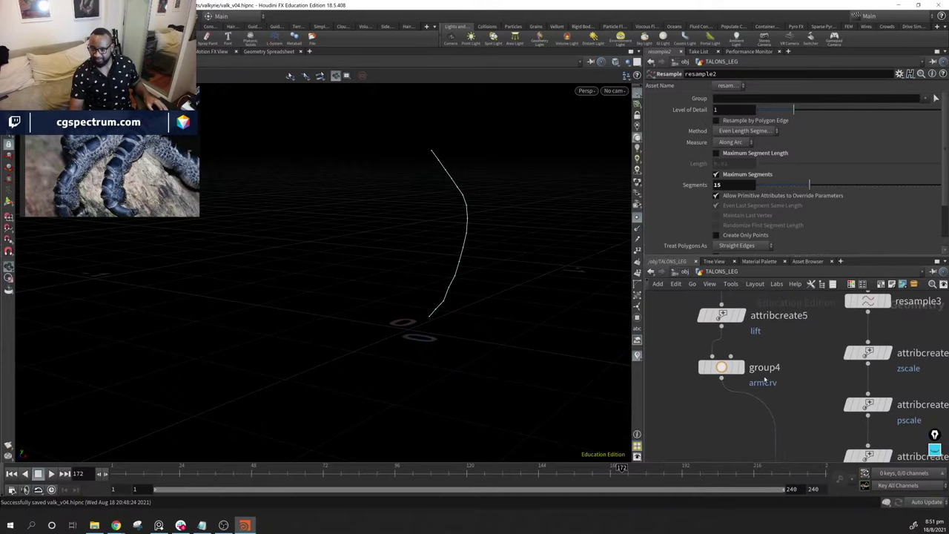
Display the edgegroup_to_curve2 arm curve, then the connectivity1 finger curves
left_click(727, 370)
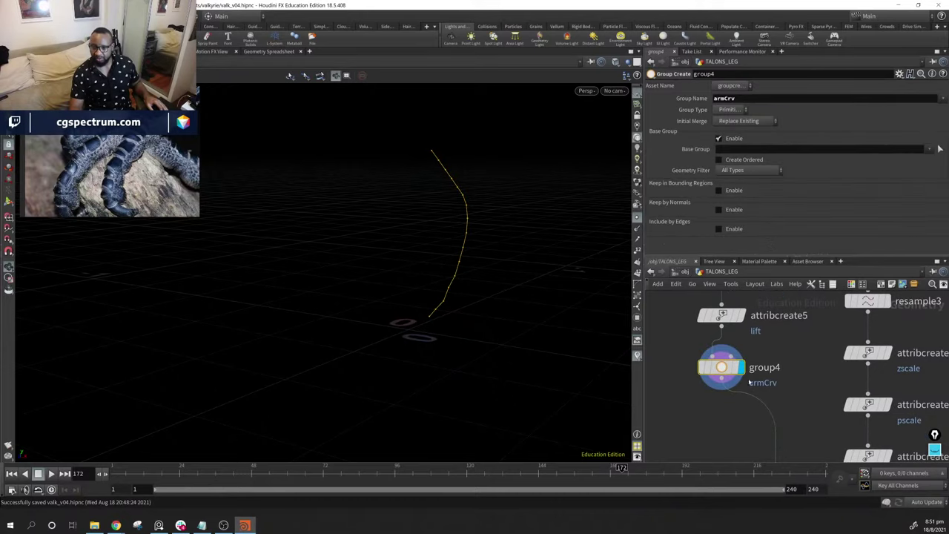
mouse_move(777, 392)
middle_mouse_down()
mouse_move(779, 400)
mouse_move(741, 343)
mouse_move(786, 384)
middle_mouse_up()
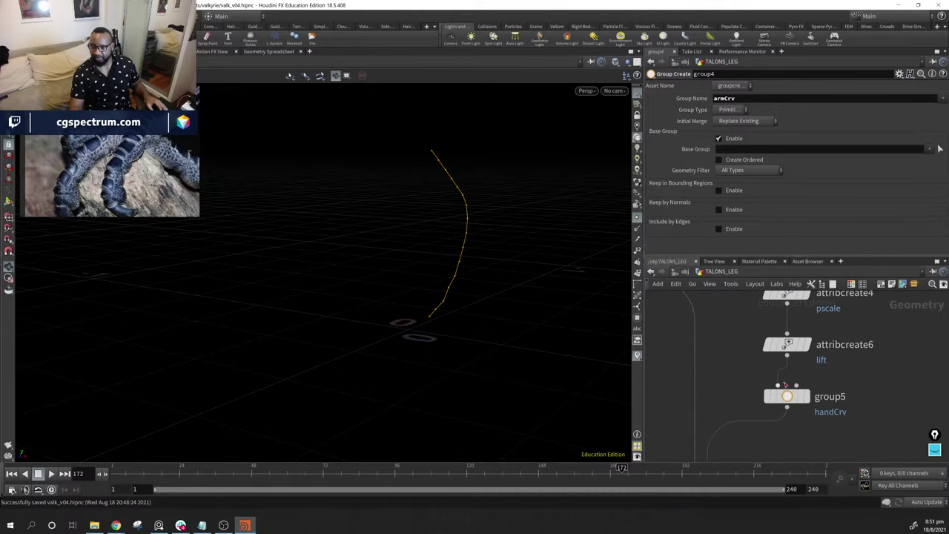
scroll(785, 384, "up", 10)
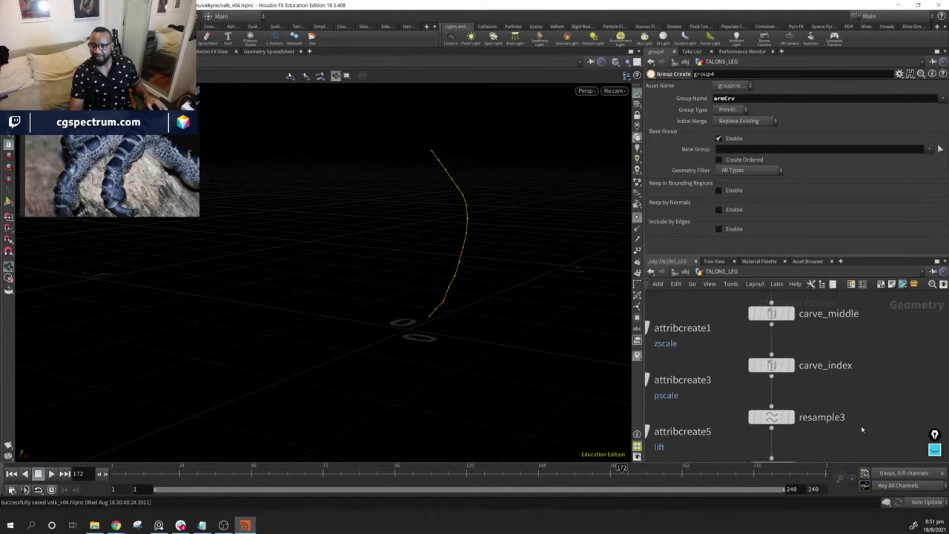
scroll(862, 429, "up", 10)
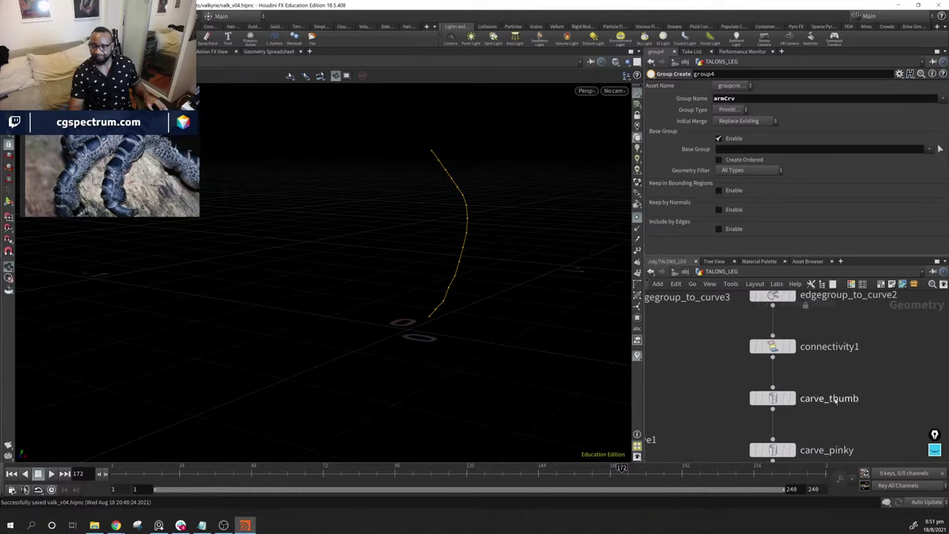
scroll(837, 401, "up", 1)
left_click(791, 323)
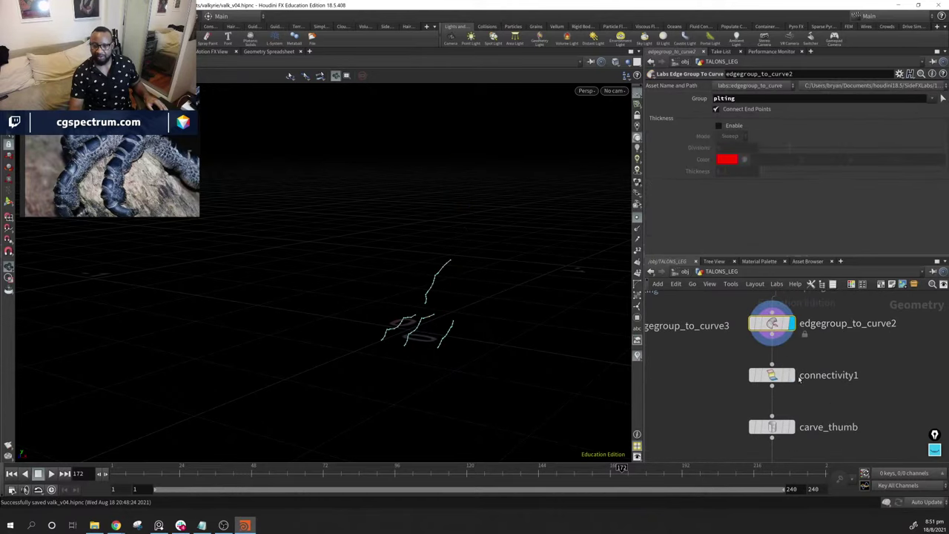
left_click(790, 375)
left_click_drag(383, 302, 438, 323)
scroll(806, 348, "down", 2)
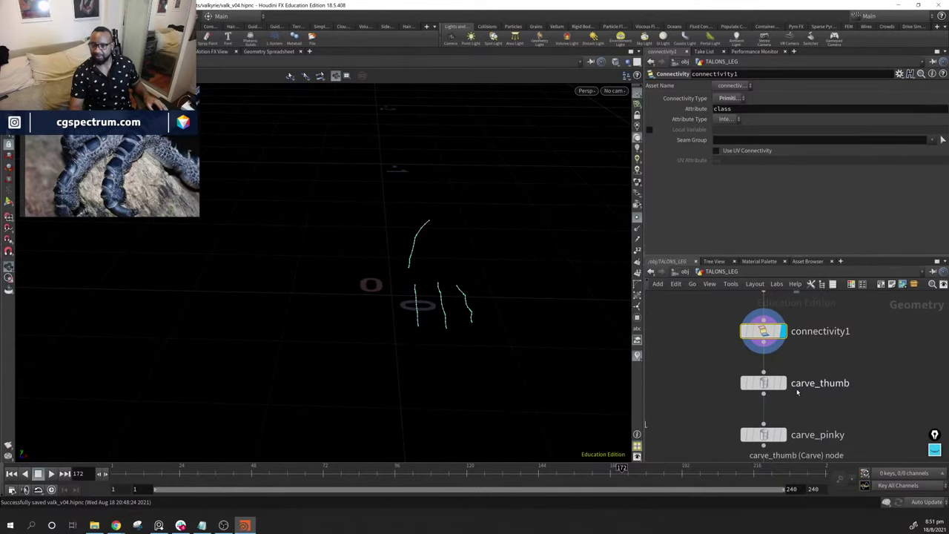
scroll(860, 334, "down", 3)
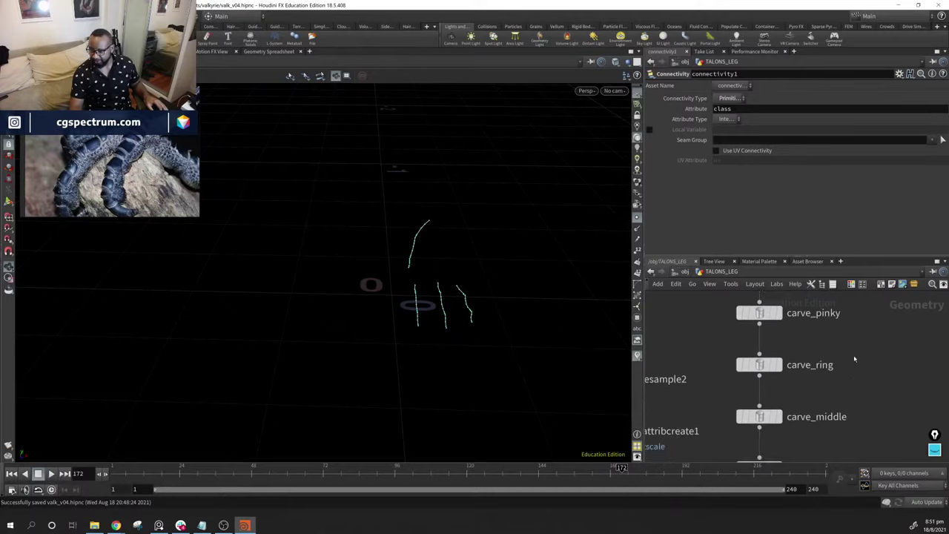
scroll(854, 359, "down", 10)
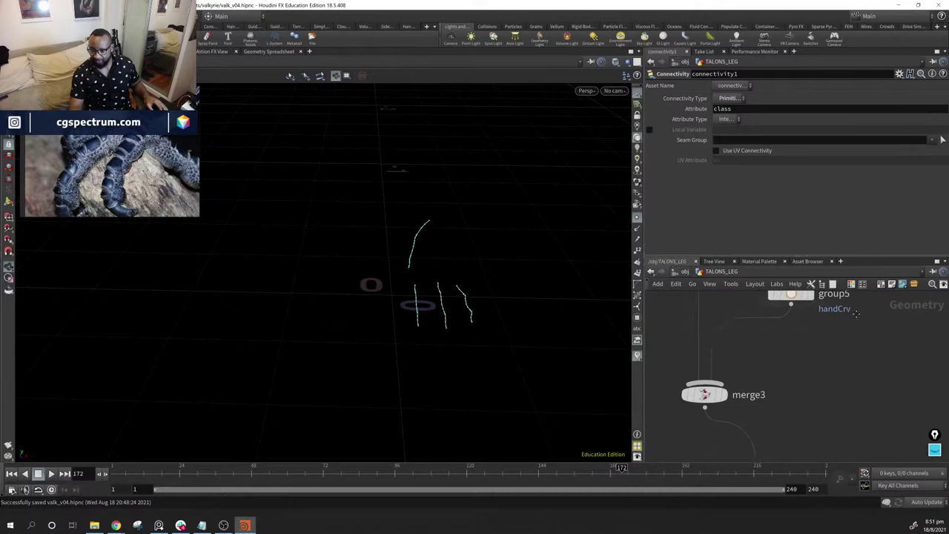
scroll(856, 313, "down", 1)
Display the merge3 combined curves, then the attribtransfer1 result, framing copytopoints1
left_click(735, 365)
scroll(820, 362, "down", 1)
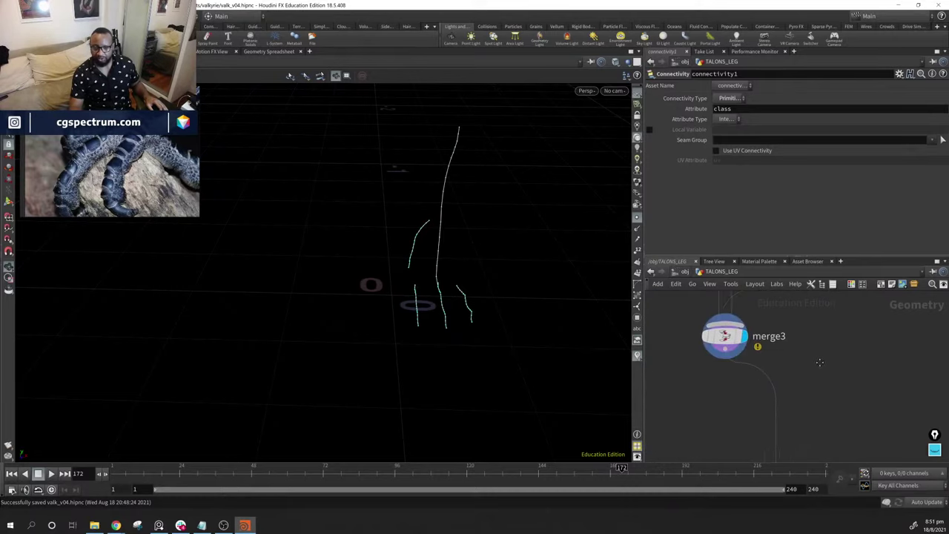
left_click_drag(482, 289, 563, 281)
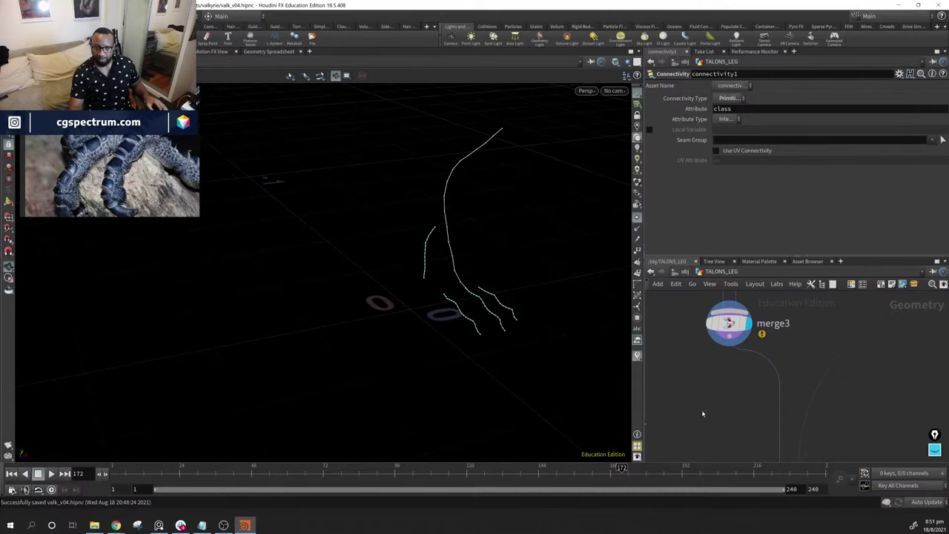
scroll(703, 414, "down", 3)
mouse_move(802, 399)
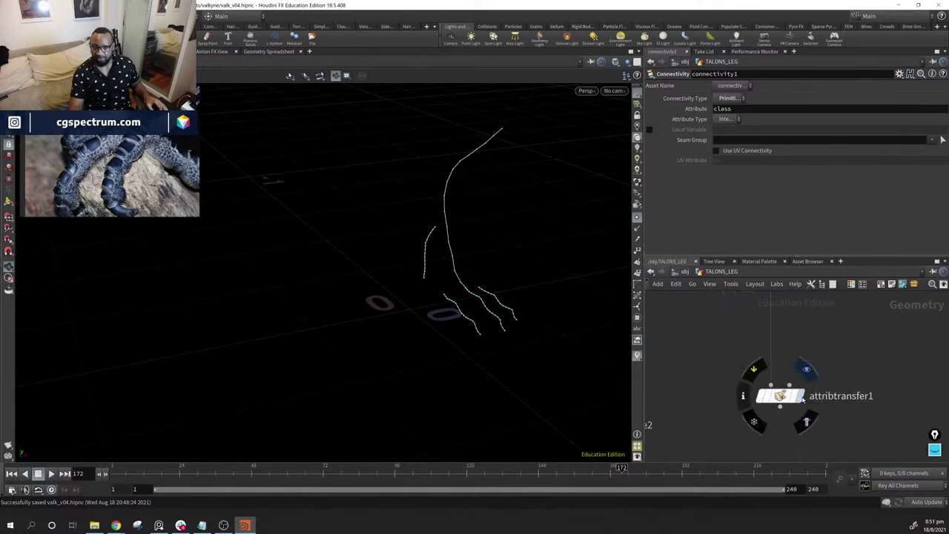
left_click(806, 370)
left_click_drag(637, 230, 465, 250)
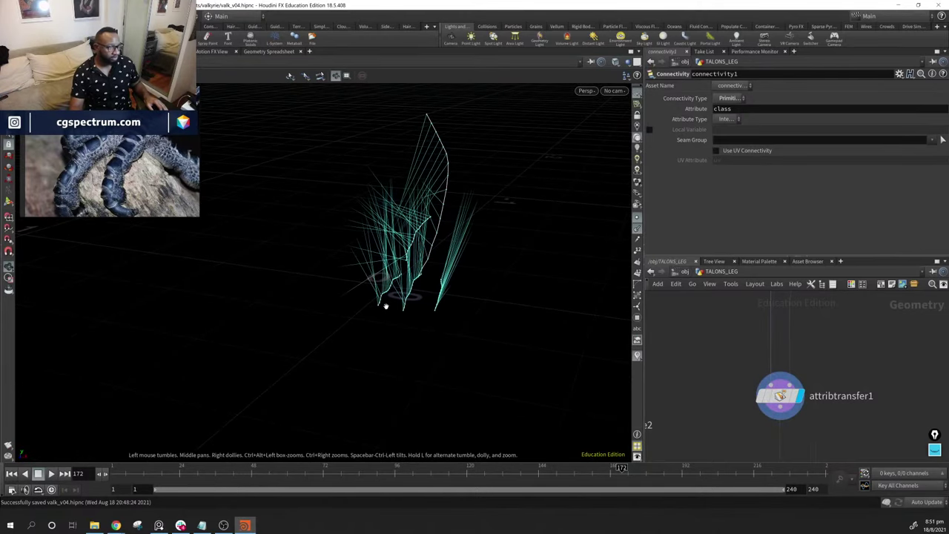
middle_click_drag(875, 445, 875, 353)
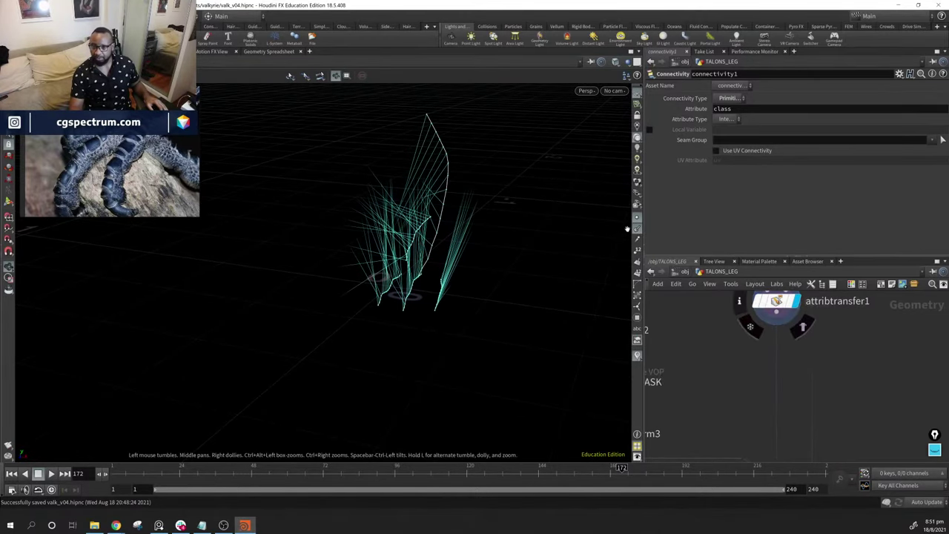
middle_click_drag(786, 475, 786, 396)
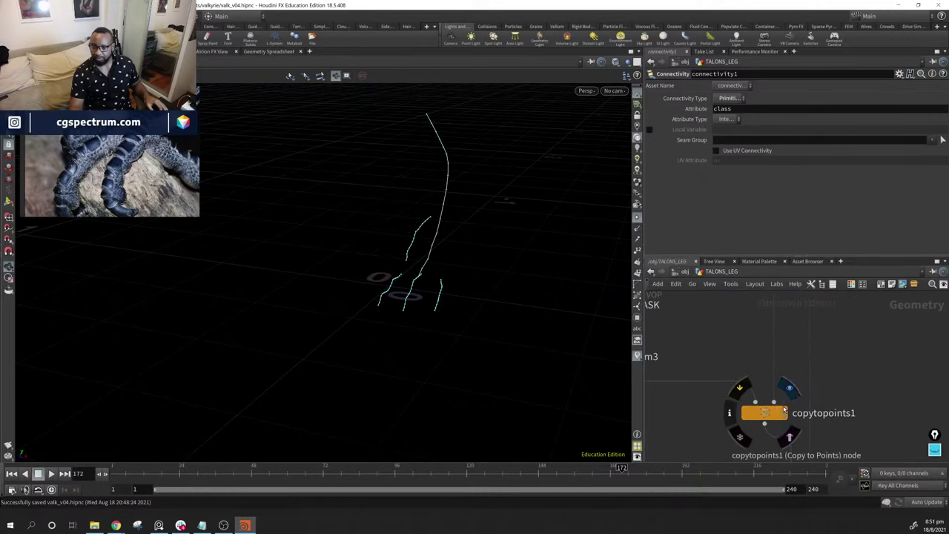
Show copytopoints1's scales along the leg and inspect transform3's Rotate and Scale settings
left_click(786, 413)
left_click_drag(475, 248, 630, 238)
middle_click_drag(723, 370, 875, 361)
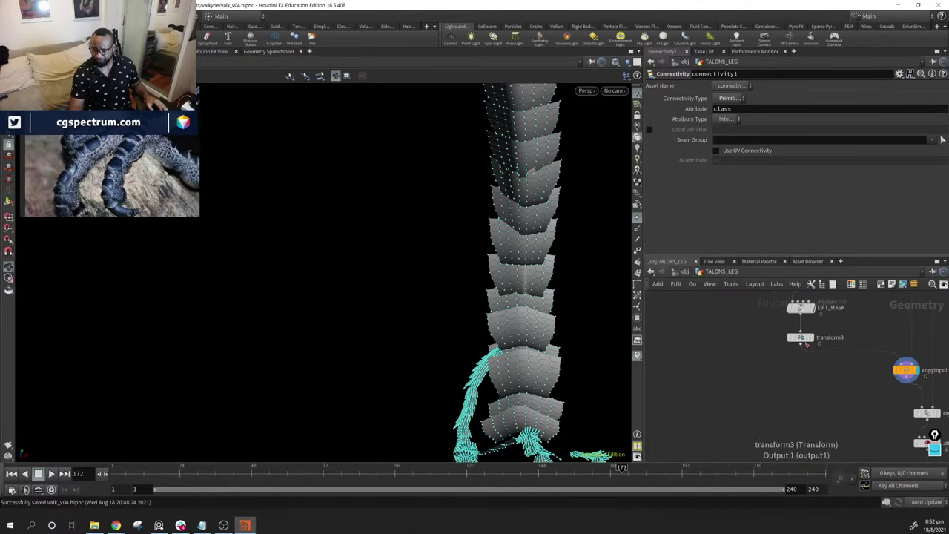
left_click(807, 344)
left_click_drag(460, 326, 405, 307)
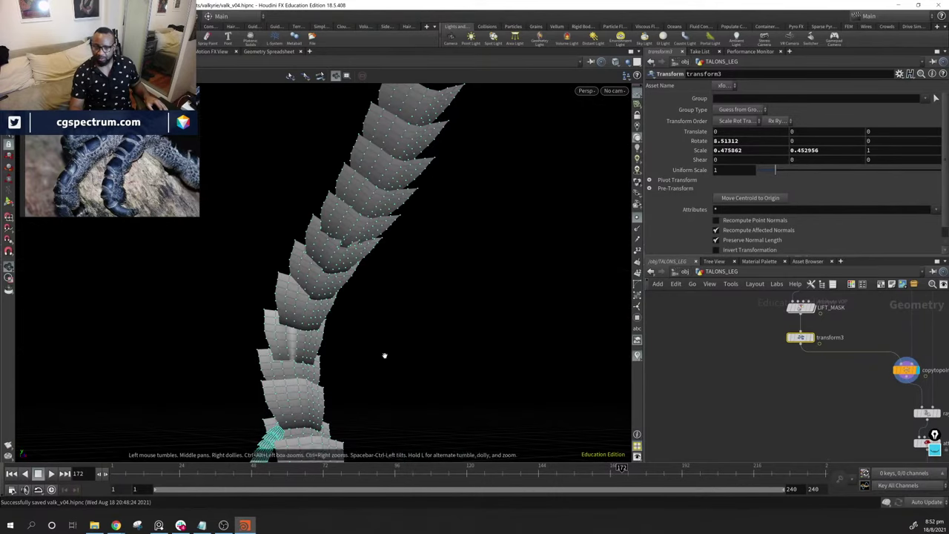
left_click_drag(384, 354, 481, 372)
middle_click_drag(440, 329, 396, 307)
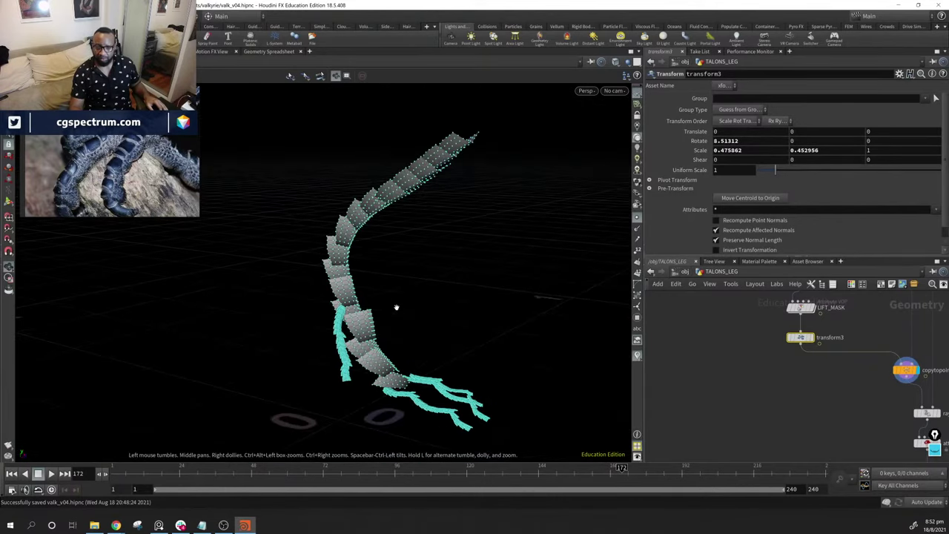
Preview the single scale piece from transform3, then display copytopoints1 again
left_click(815, 341)
middle_click_drag(402, 432, 403, 379)
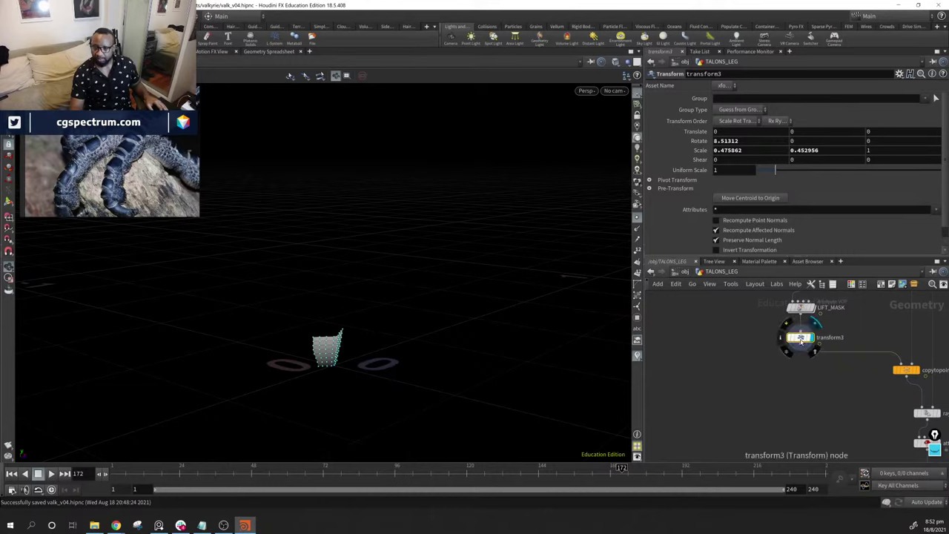
middle_click_drag(799, 343, 740, 345)
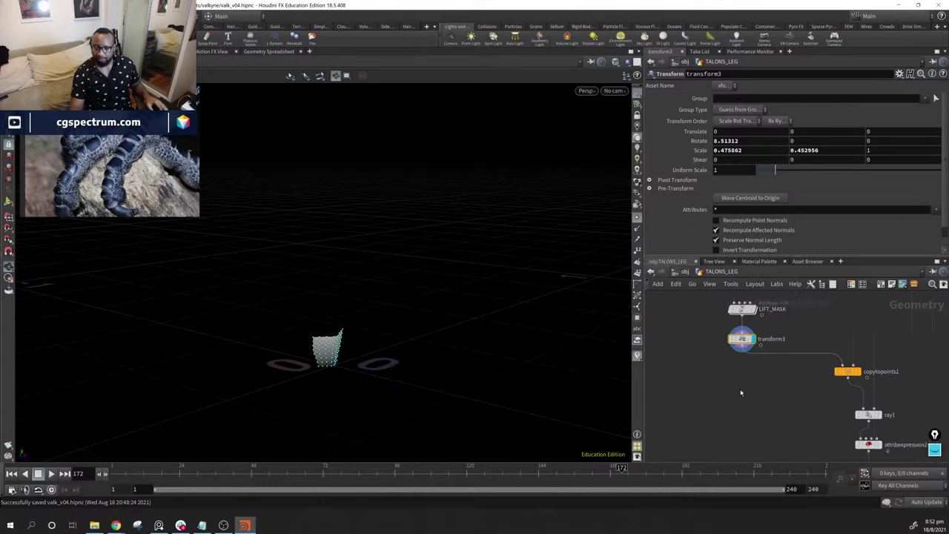
scroll(790, 424, "down", 5)
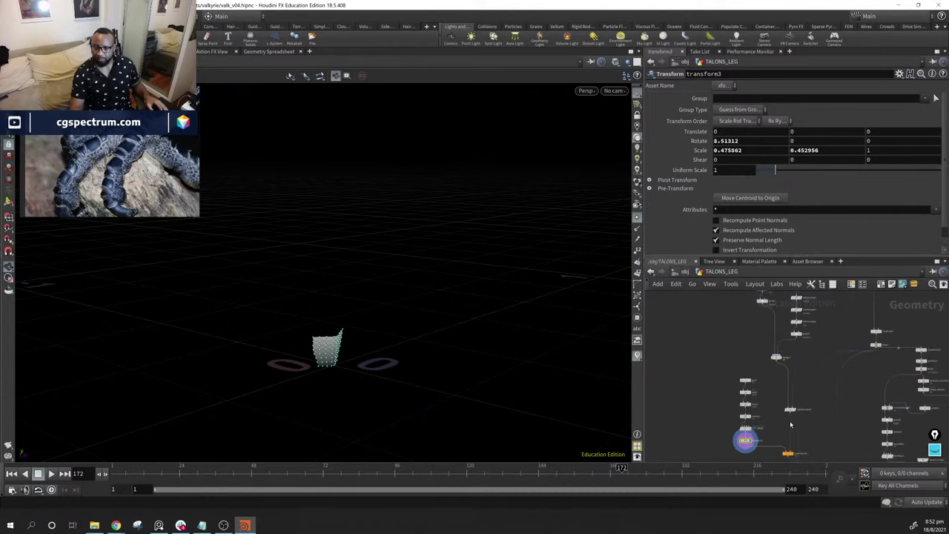
scroll(770, 375, "up", 4)
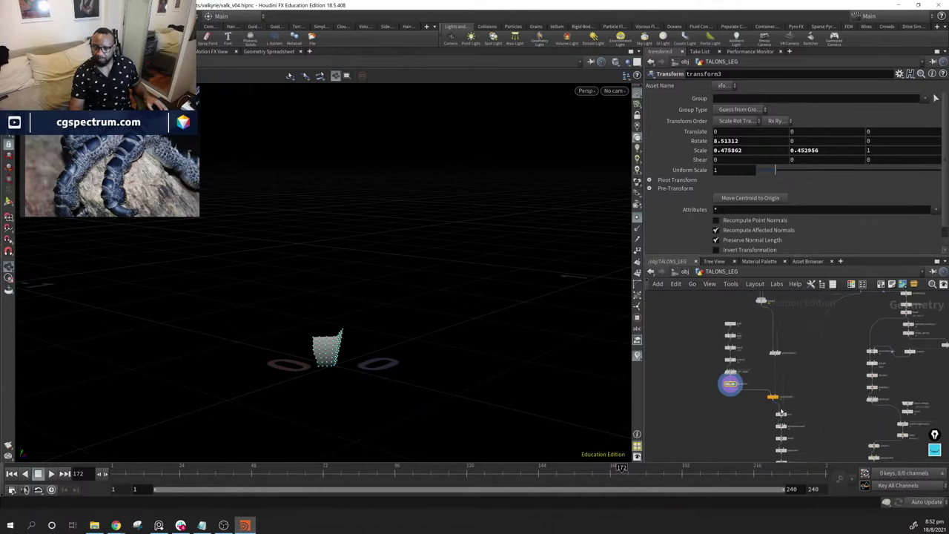
left_click(776, 391)
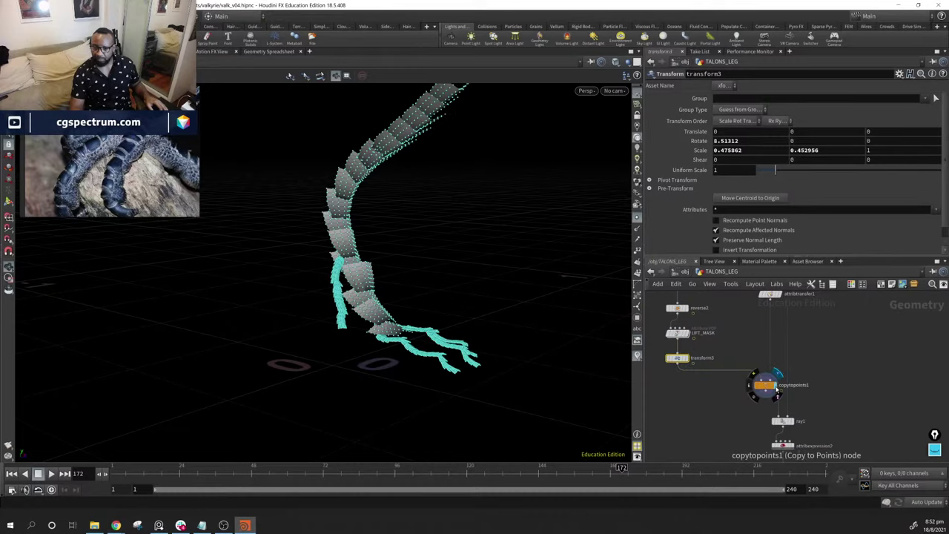
scroll(771, 385, "down", 3)
scroll(727, 418, "up", 5)
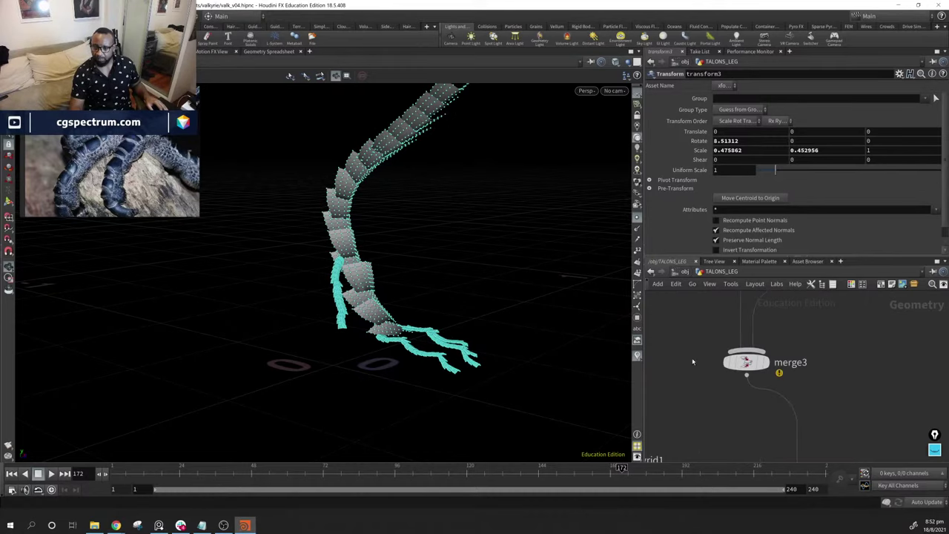
Bypass merge3 so only the arm's scales remain
middle_click_drag(692, 362, 753, 376)
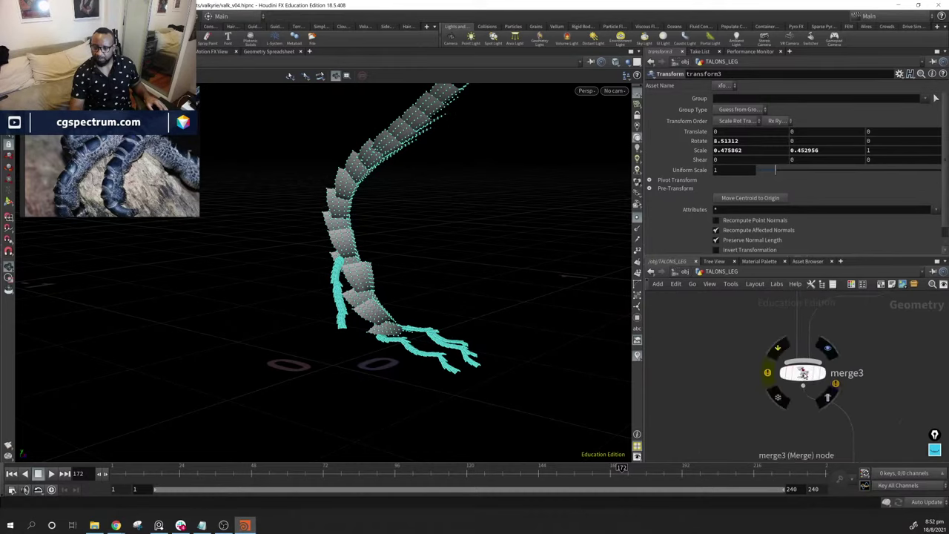
left_click(803, 373)
mouse_move(803, 375)
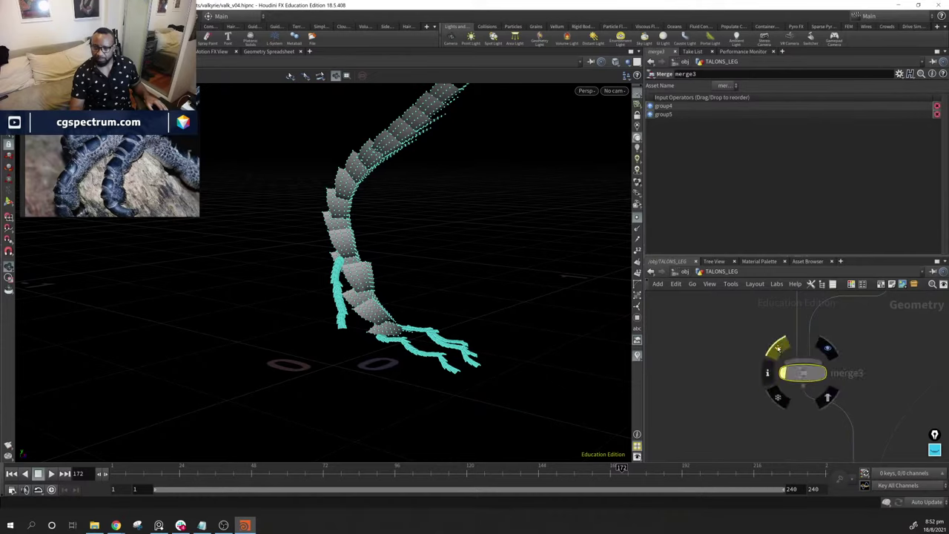
left_click(778, 348)
middle_click_drag(740, 332, 721, 399)
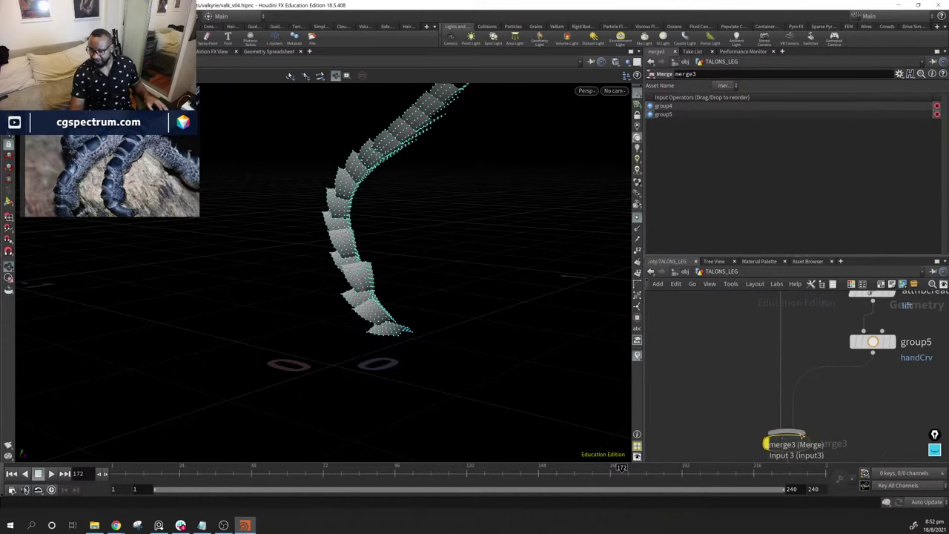
middle_click_drag(910, 349, 820, 446)
middle_click_drag(729, 364, 750, 435)
left_click_drag(349, 271, 274, 271, "alt")
middle_click_drag(783, 414, 772, 363)
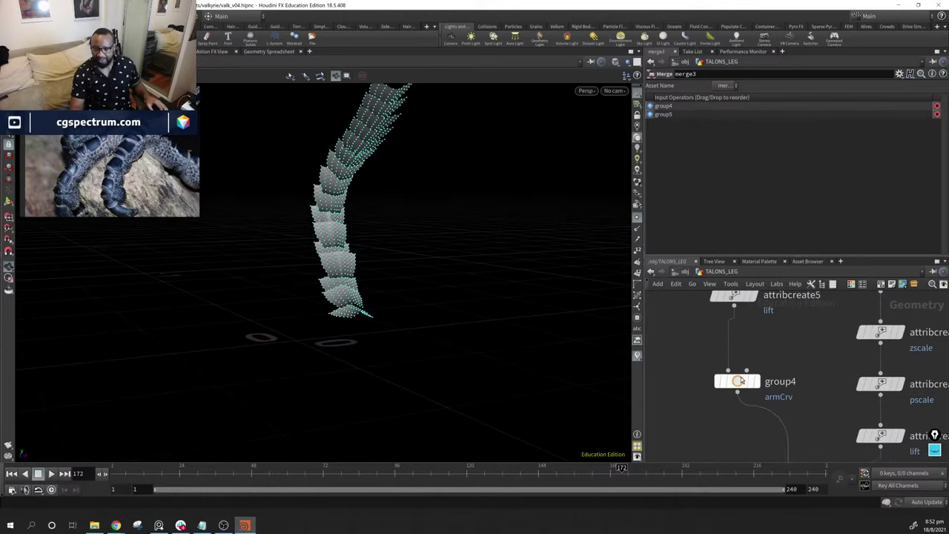
Insert a trial reverse1 node between attribcreate5 and group4
key("Tab")
type("re")
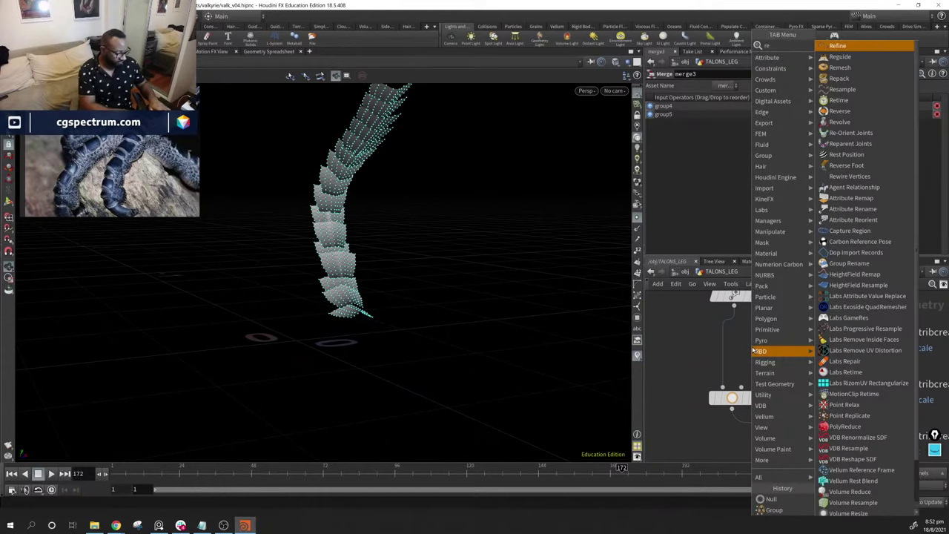
type("v")
key("Return")
left_click(751, 343)
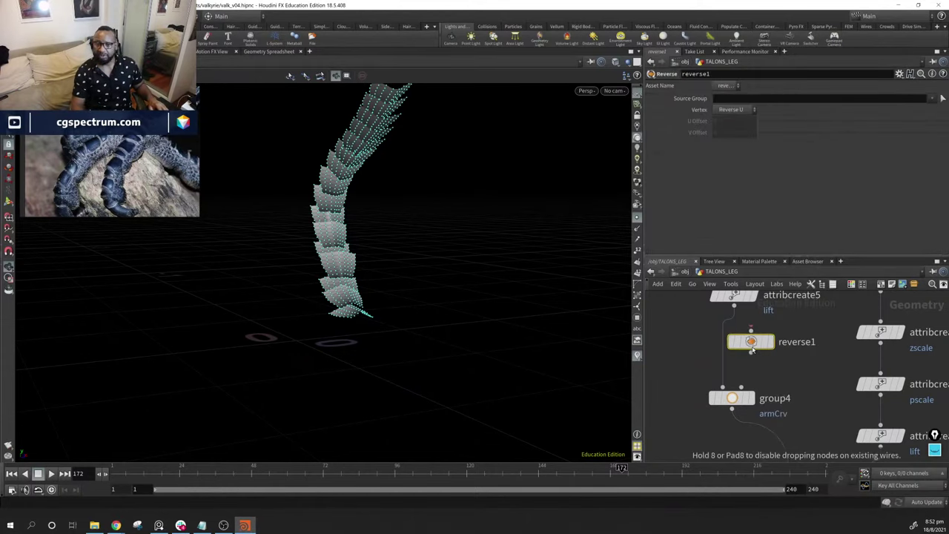
left_click_drag(751, 346, 725, 356)
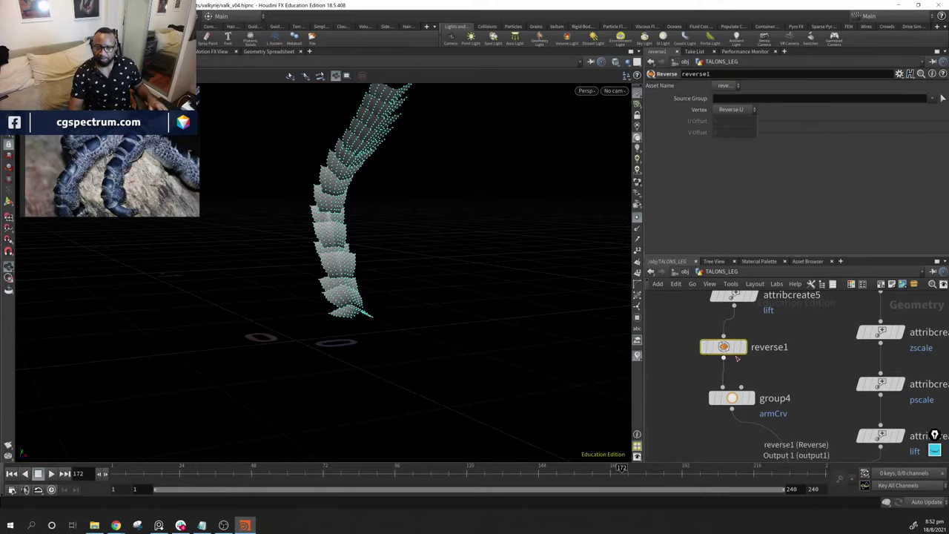
Replace reverse1 with a sort1 node between attribcreate5 and group4, Point Sort set to Reverse
key("Delete")
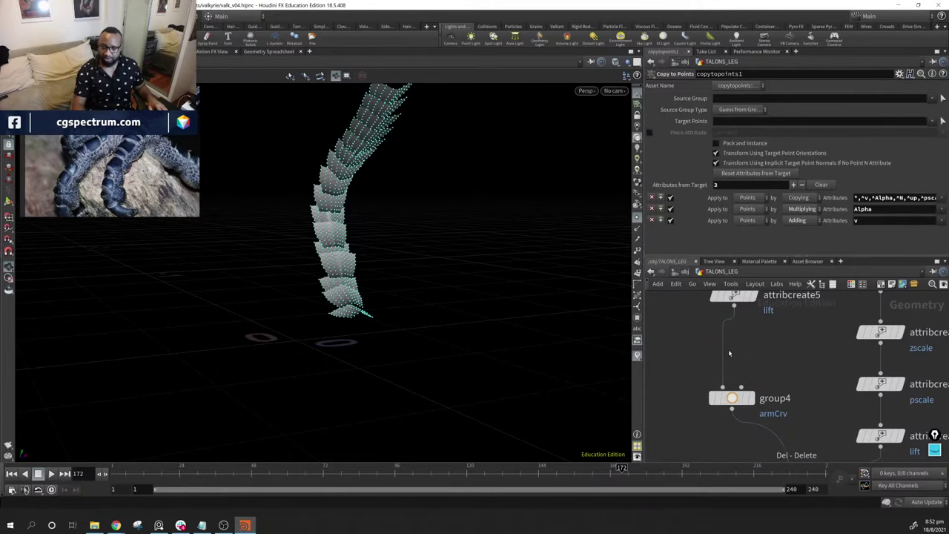
key("Tab")
type("sor")
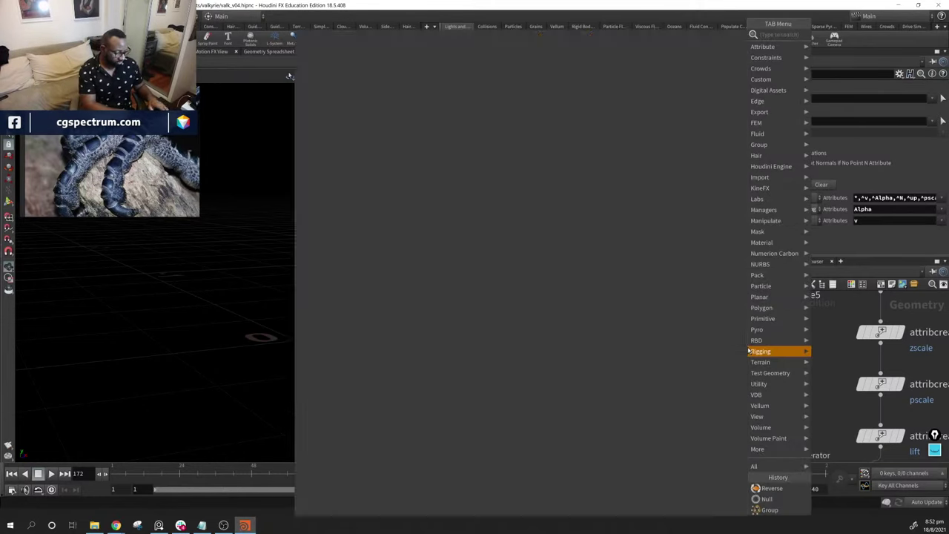
key("Return")
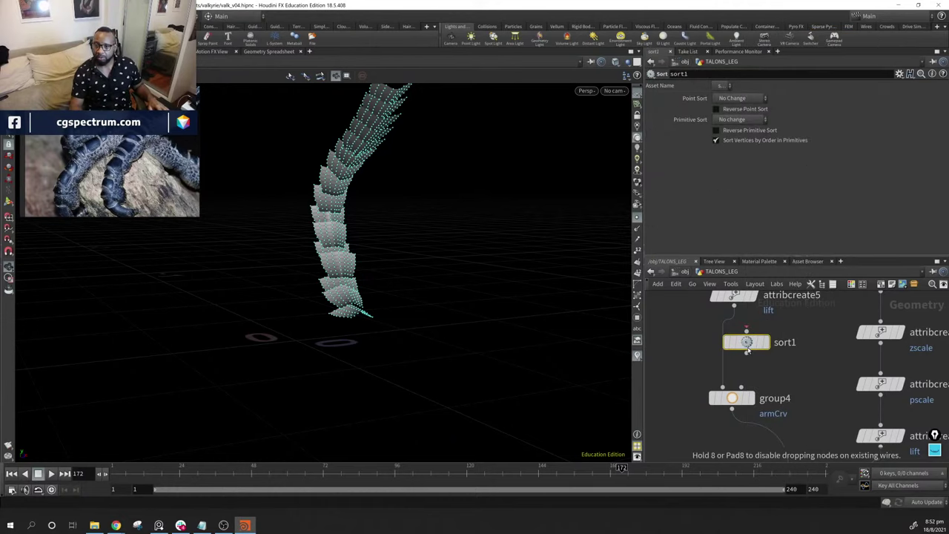
left_click(719, 354)
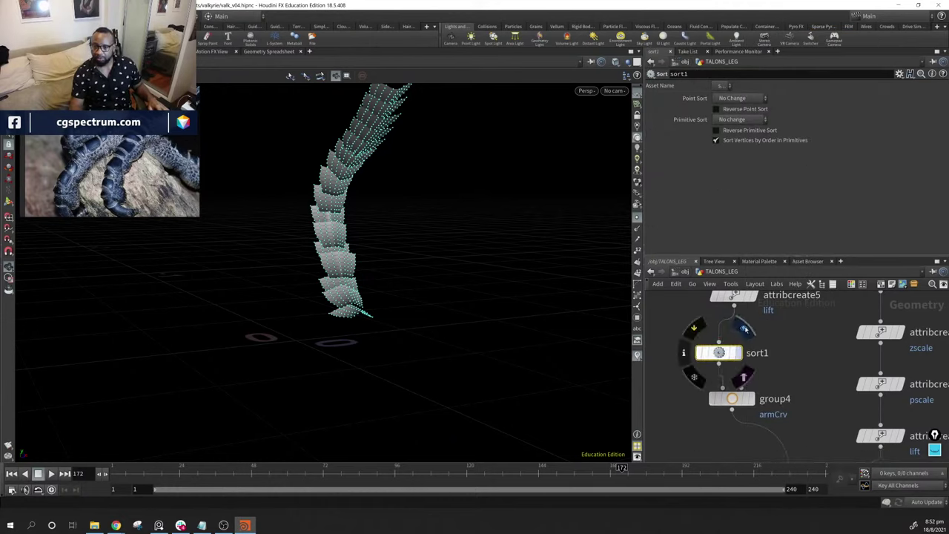
left_click(755, 101)
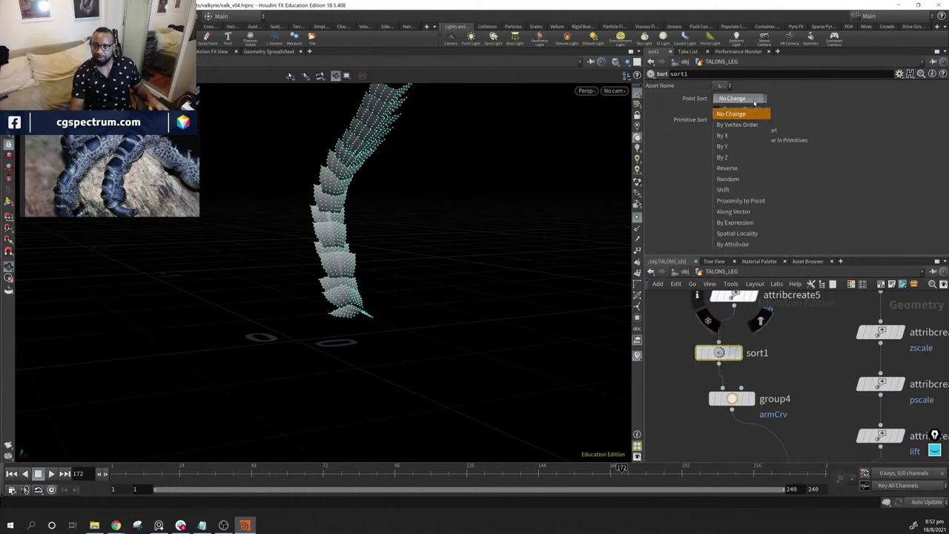
left_click(741, 169)
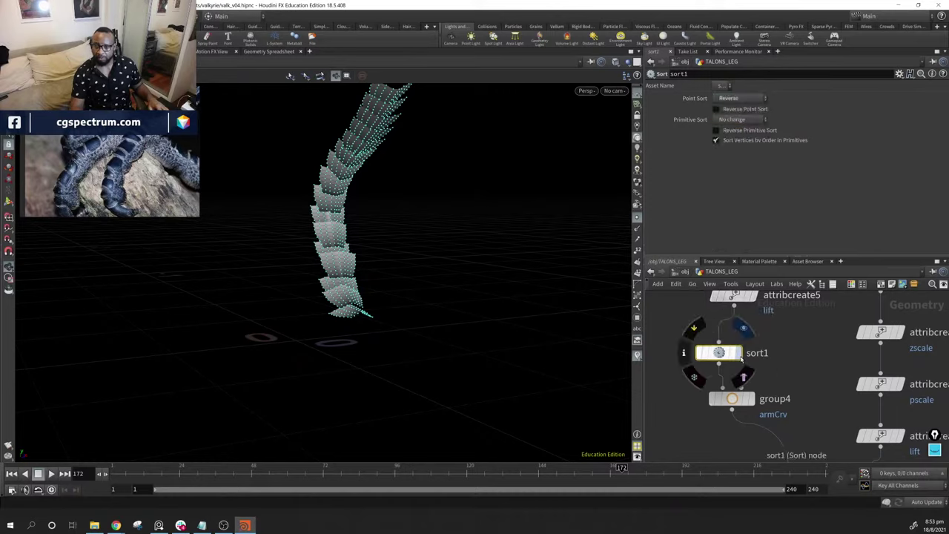
Select resample2 to view its settings
middle_click_drag(747, 363, 814, 527)
middle_click_drag(768, 319, 764, 463)
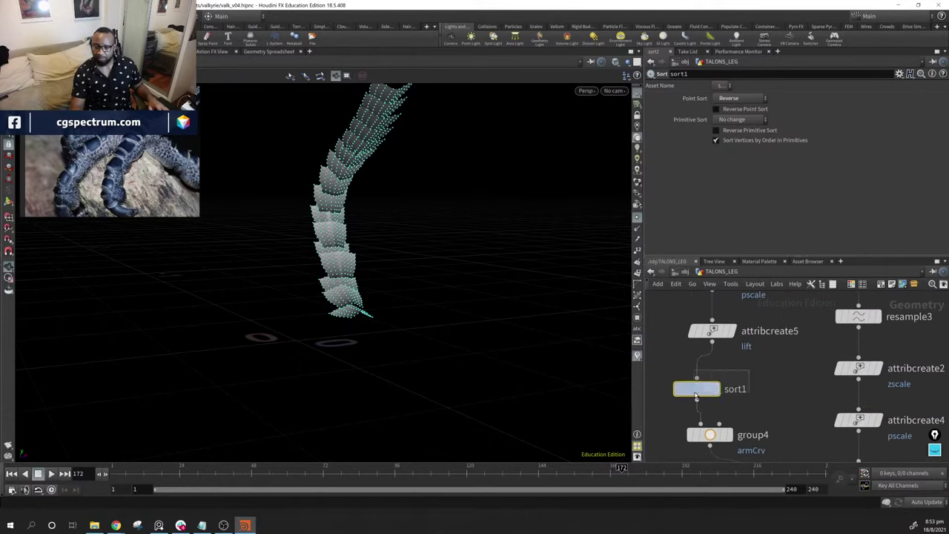
left_click(697, 396)
middle_click_drag(696, 396, 716, 397)
left_click(708, 385)
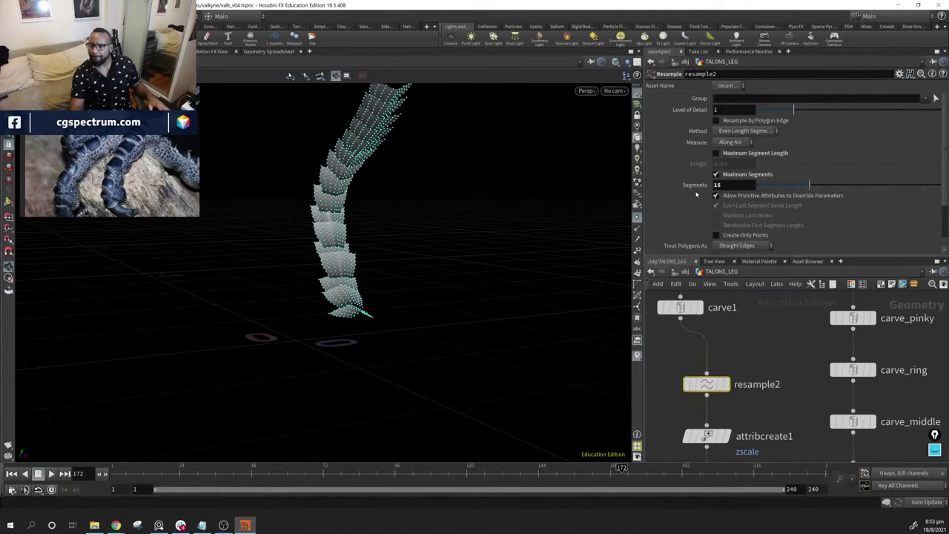
Insert a Reverse node on the carve1→resample2 wire
scroll(697, 194, "down", 1)
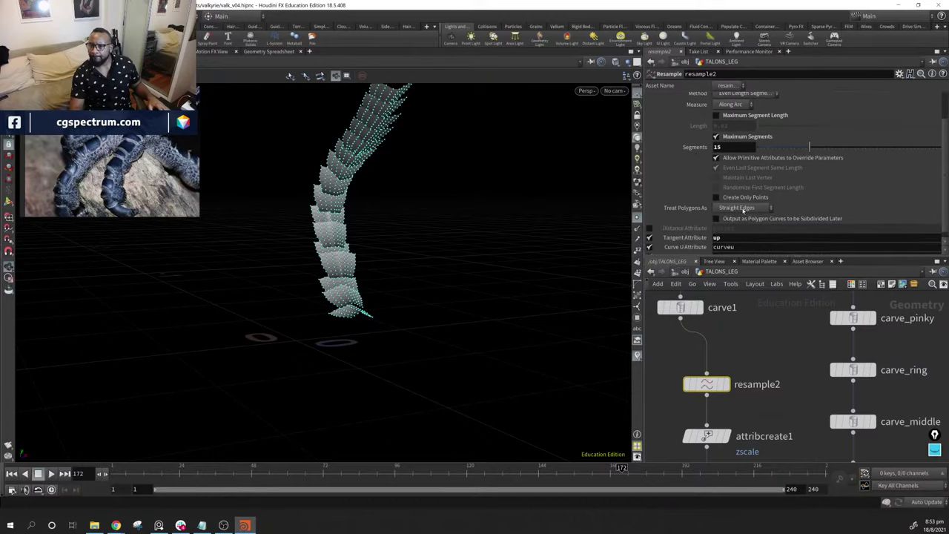
scroll(703, 201, "down", 1)
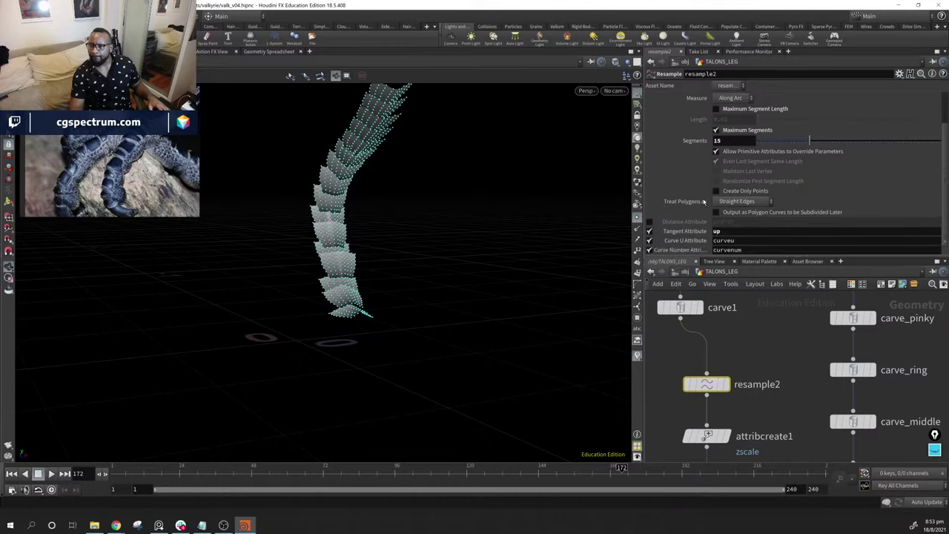
scroll(704, 200, "up", 1)
scroll(704, 201, "up", 1)
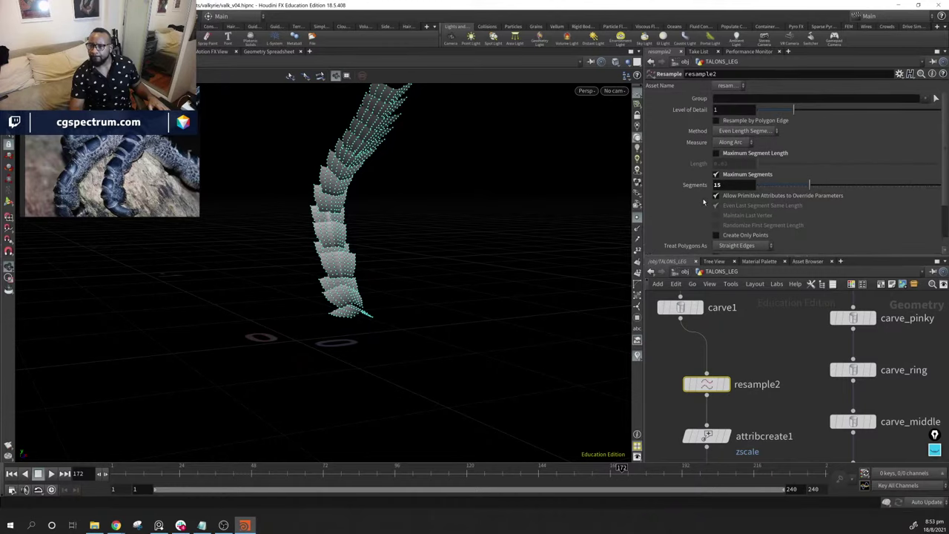
scroll(751, 342, "up", 1)
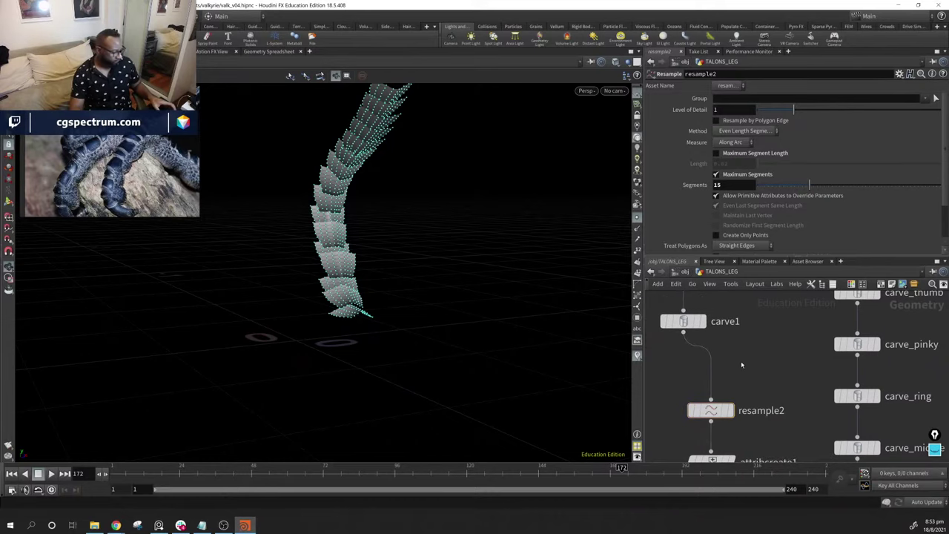
key("Tab")
left_click(831, 33)
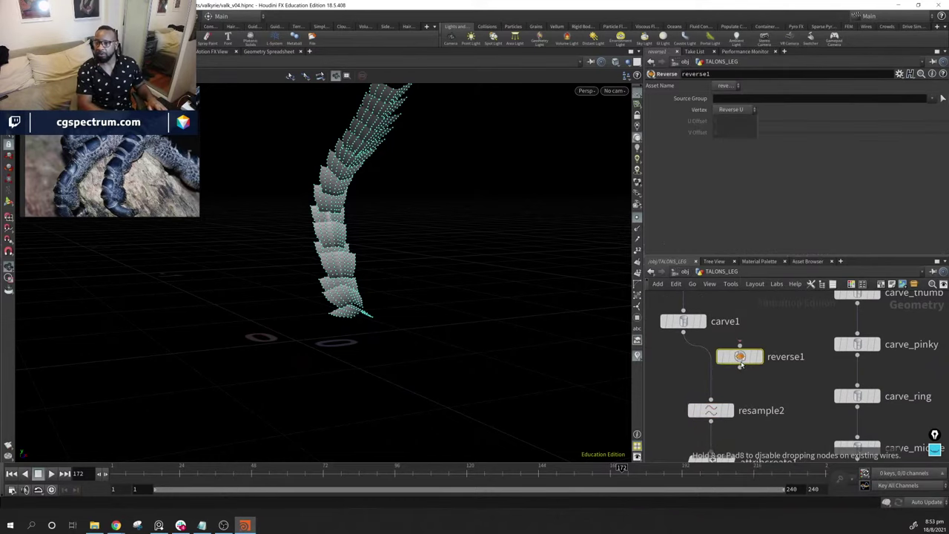
left_click(714, 373)
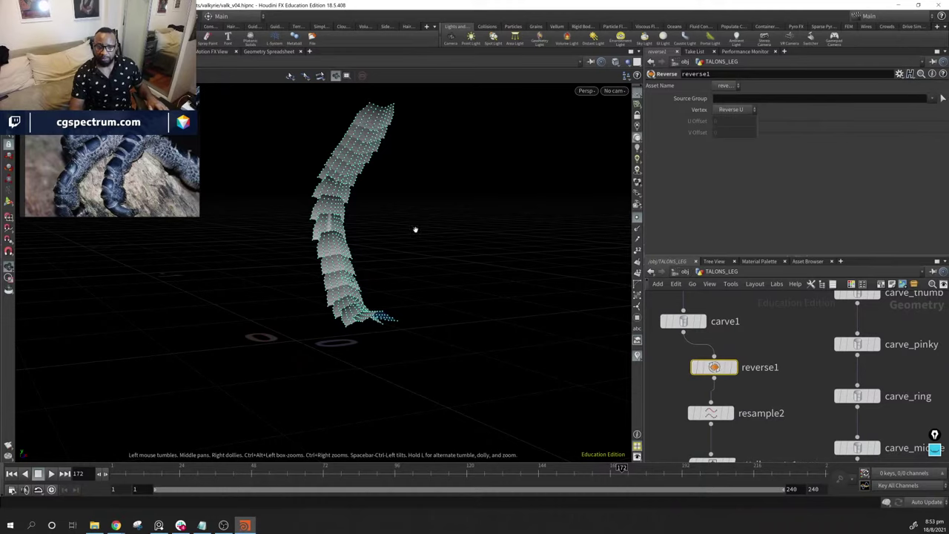
left_click_drag(459, 250, 500, 259)
Duplicate it as reverse3 and wire it in just above connectivity1
middle_click_drag(779, 385, 792, 401)
left_click_drag(704, 424, 740, 390, "alt")
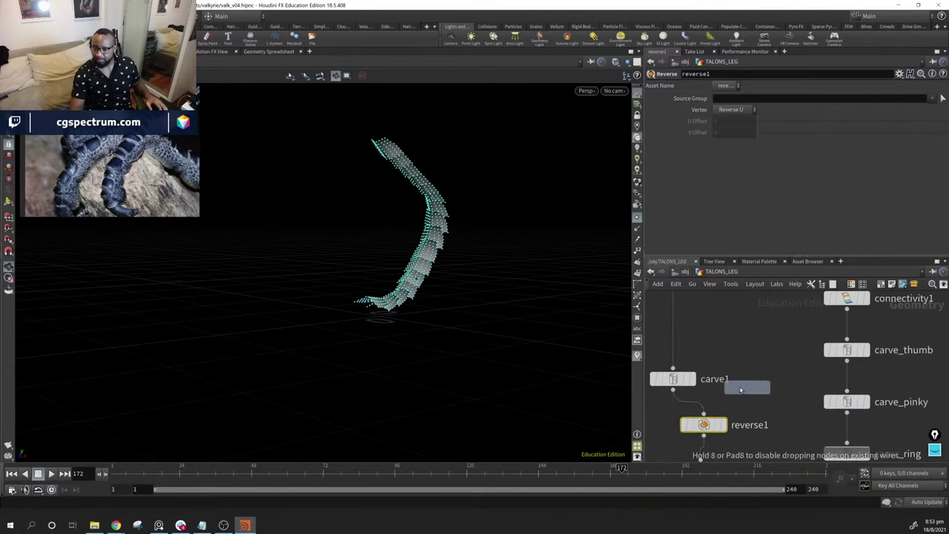
left_click_drag(703, 424, 858, 326, "alt")
left_click_drag(730, 323, 731, 323, "alt")
middle_click_drag(731, 323, 726, 402)
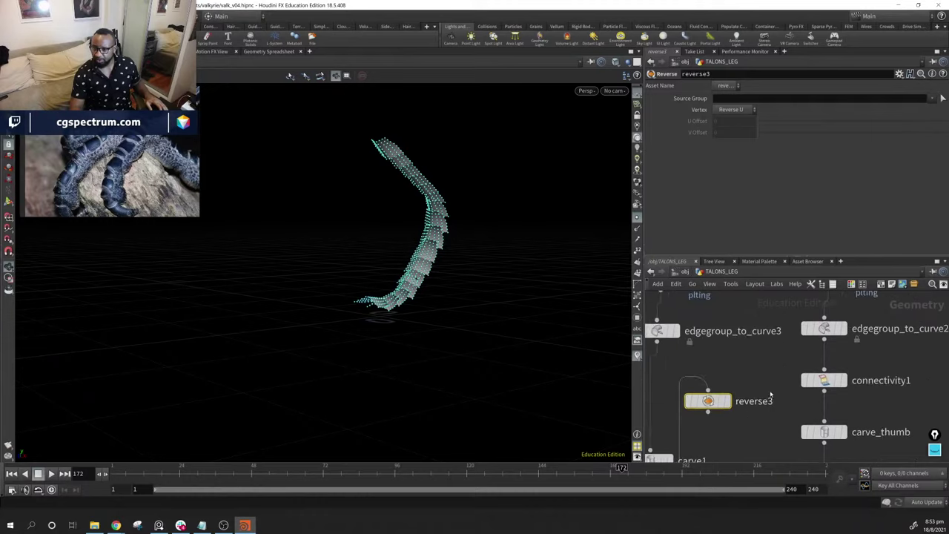
middle_click_drag(907, 385, 922, 361)
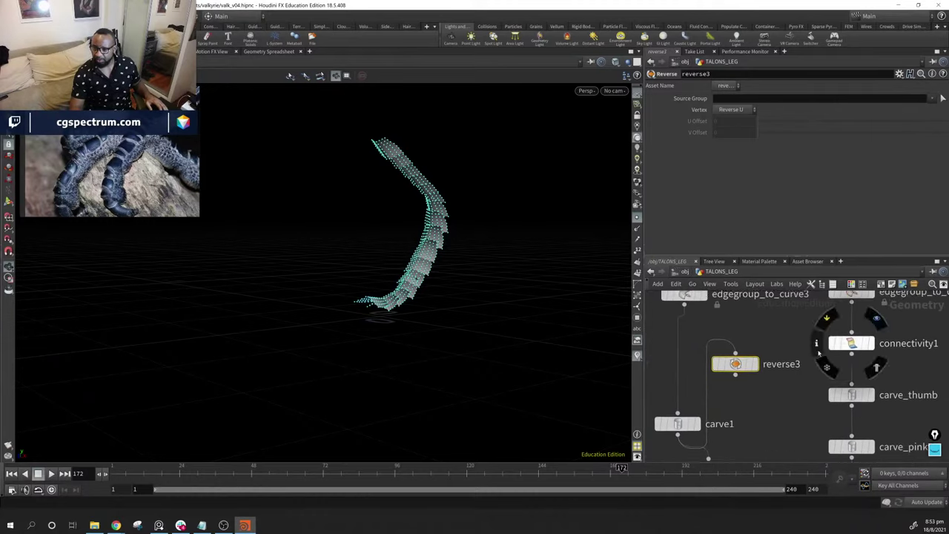
left_click_drag(736, 362, 856, 325)
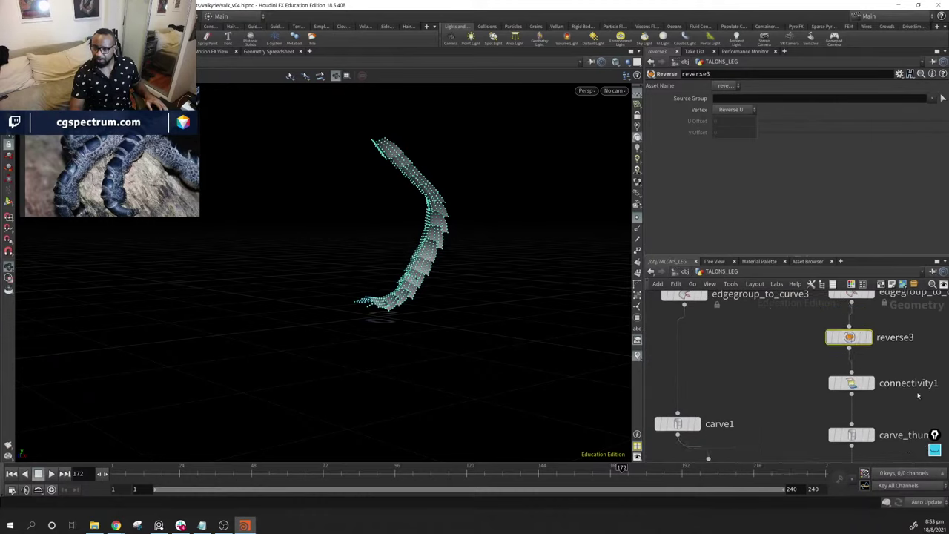
middle_click_drag(856, 324, 816, 281)
scroll(786, 356, "down", 3)
scroll(778, 363, "down", 5)
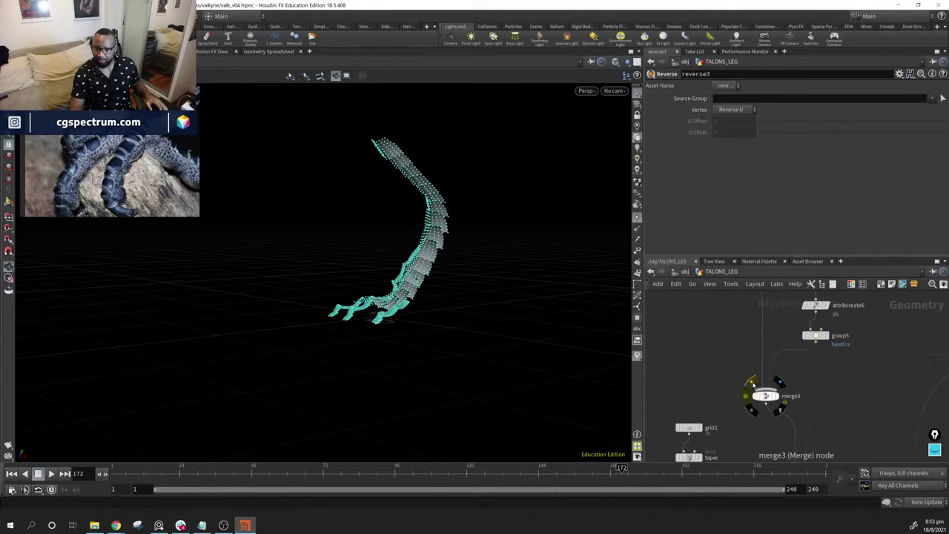
Bypass the reverse3 node
mouse_move(385, 304)
left_mouse_down()
mouse_move(351, 286)
mouse_move(445, 319)
mouse_move(511, 329)
mouse_move(321, 286)
mouse_move(371, 304)
left_mouse_up()
scroll(825, 421, "up", 5)
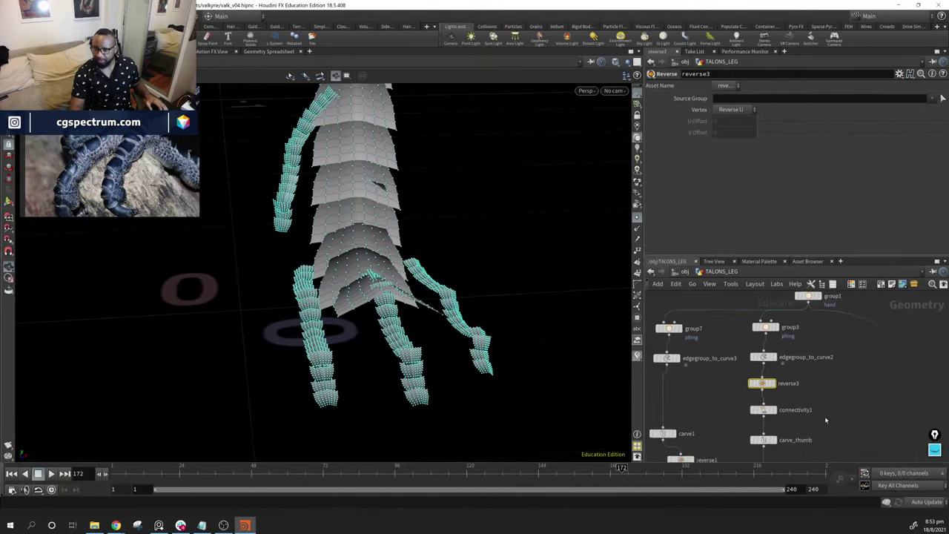
scroll(793, 412, "up", 2)
left_click(757, 401)
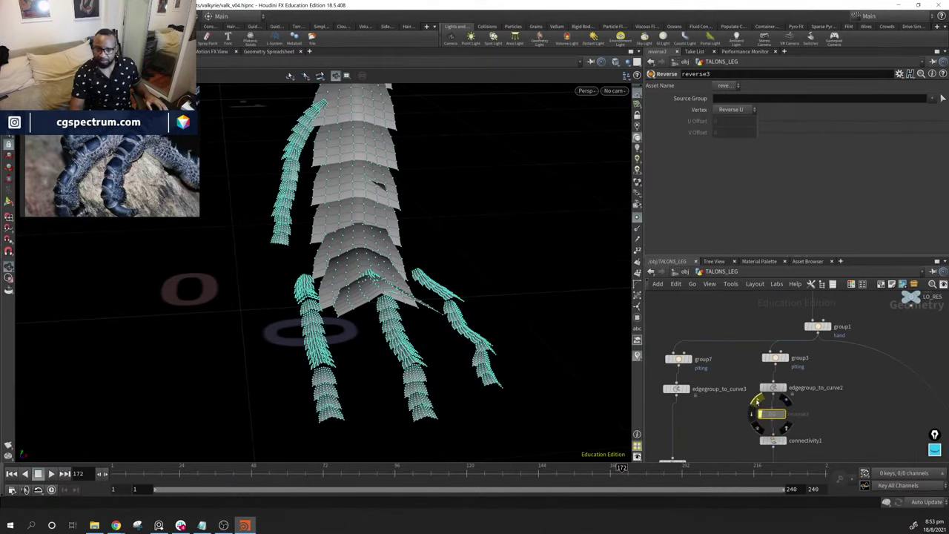
Show group1's wireframe leg as a reference behind the scales
left_click_drag(349, 223, 244, 169)
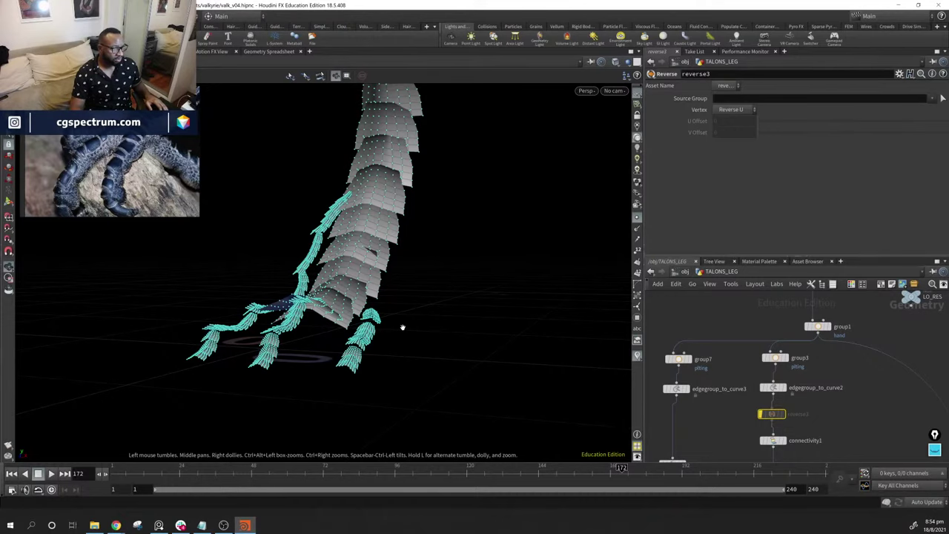
left_click_drag(403, 327, 319, 287)
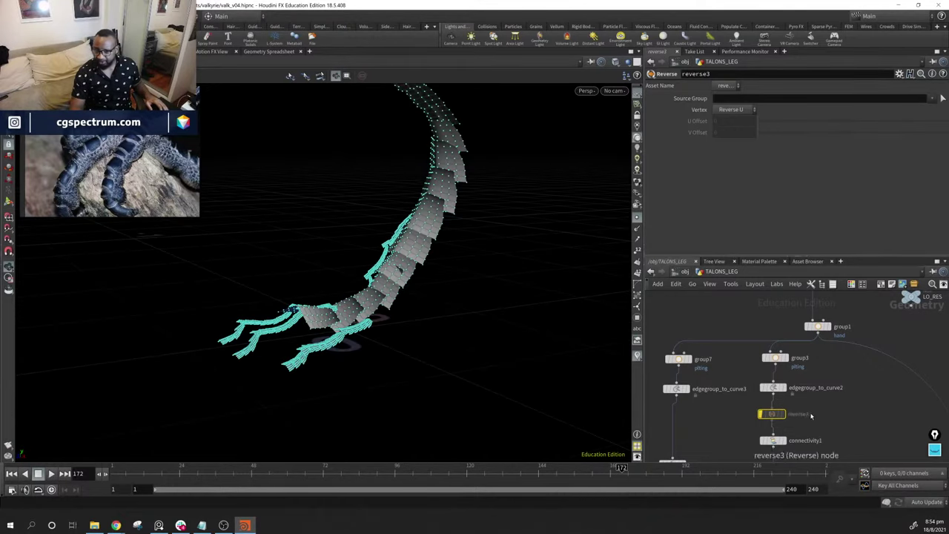
middle_click_drag(811, 416, 858, 371)
left_click_drag(521, 308, 564, 312)
middle_click_drag(801, 335, 736, 423)
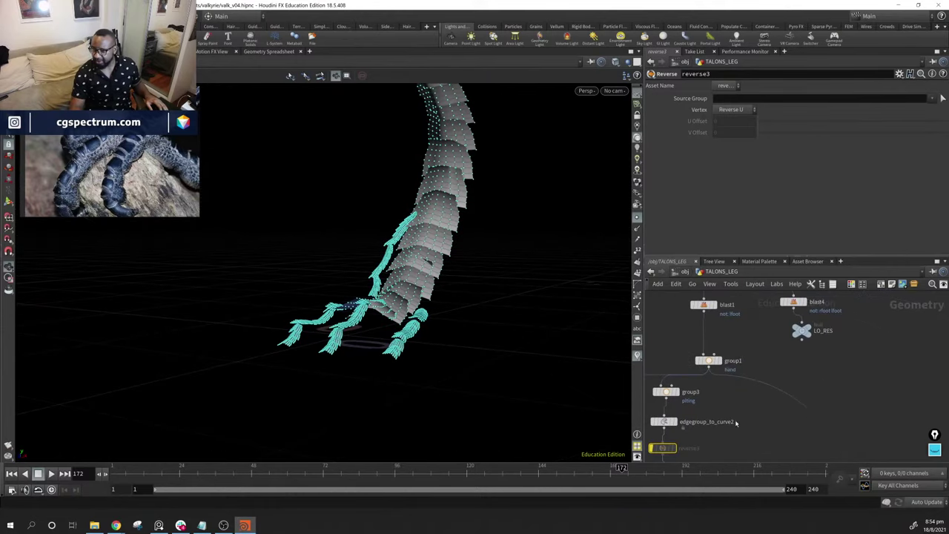
left_click(723, 376)
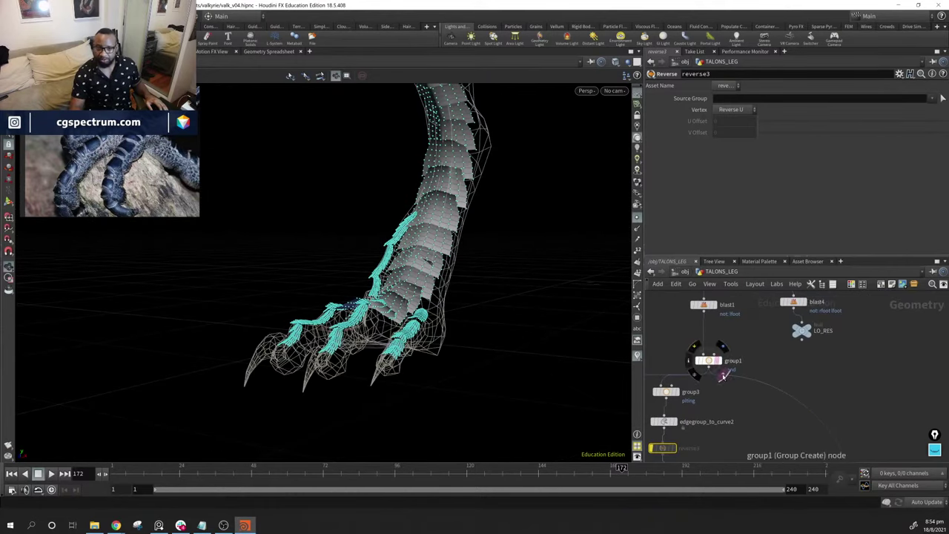
Select carve1 to view its trim range
left_click_drag(445, 297, 311, 297)
middle_click_drag(652, 437, 753, 314)
left_click(739, 386)
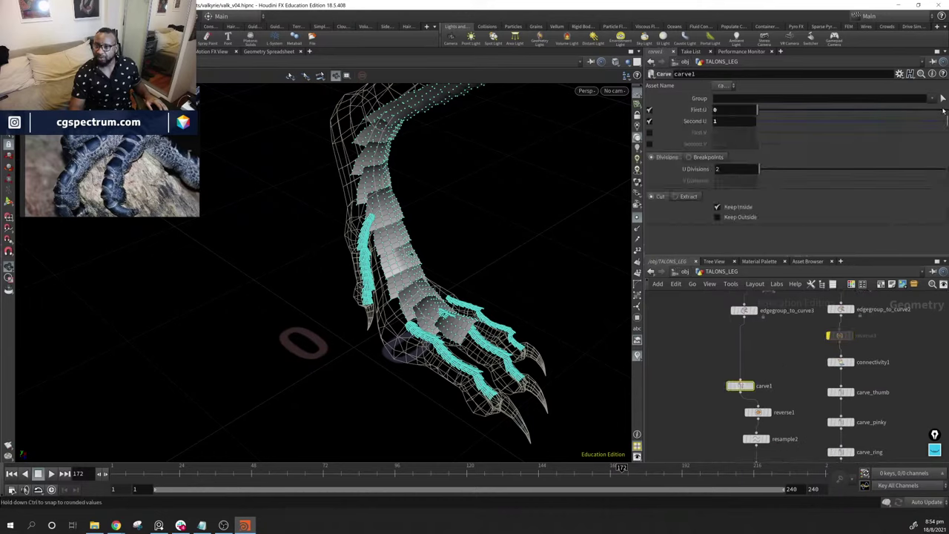
mouse_move(947, 126)
left_mouse_down()
mouse_move(813, 122)
mouse_move(947, 122)
left_mouse_up()
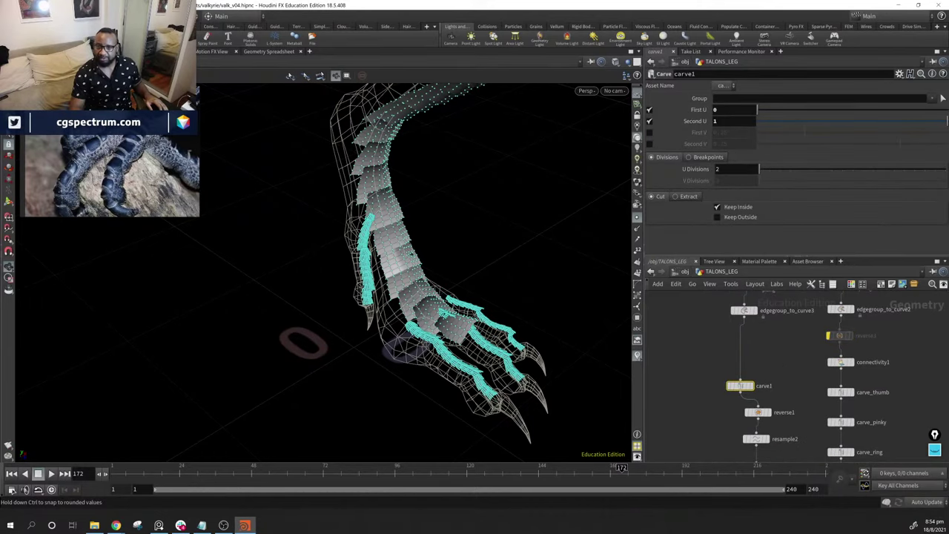
left_click_drag(759, 111, 805, 120)
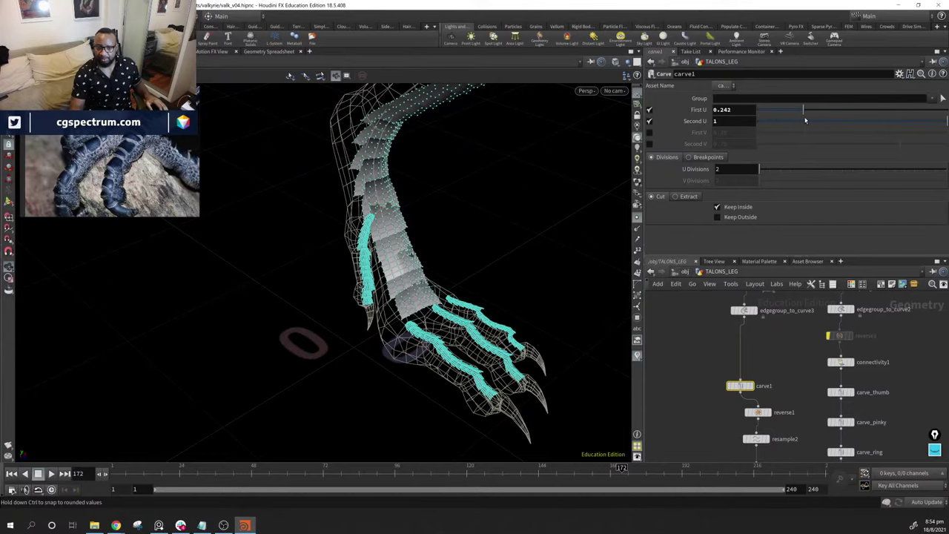
left_click_drag(361, 177, 296, 174)
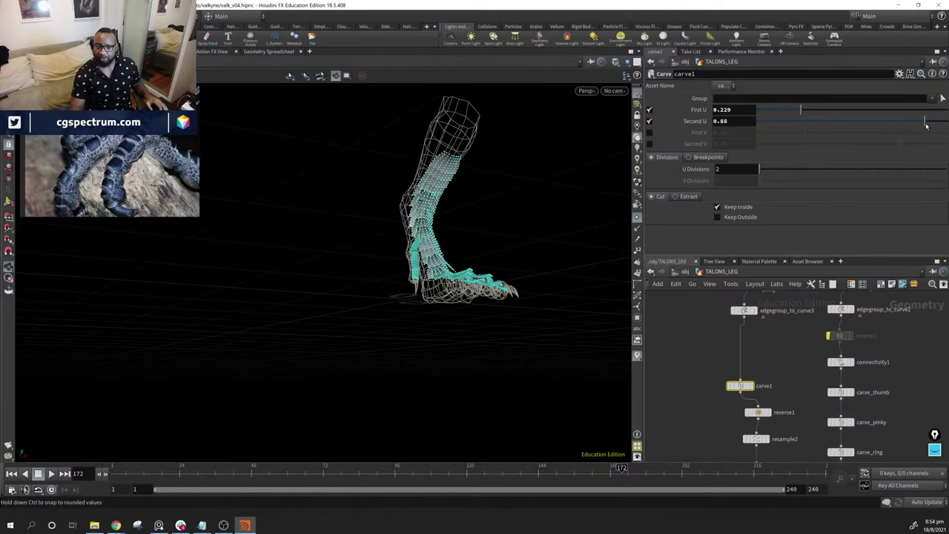
left_click_drag(453, 228, 554, 318)
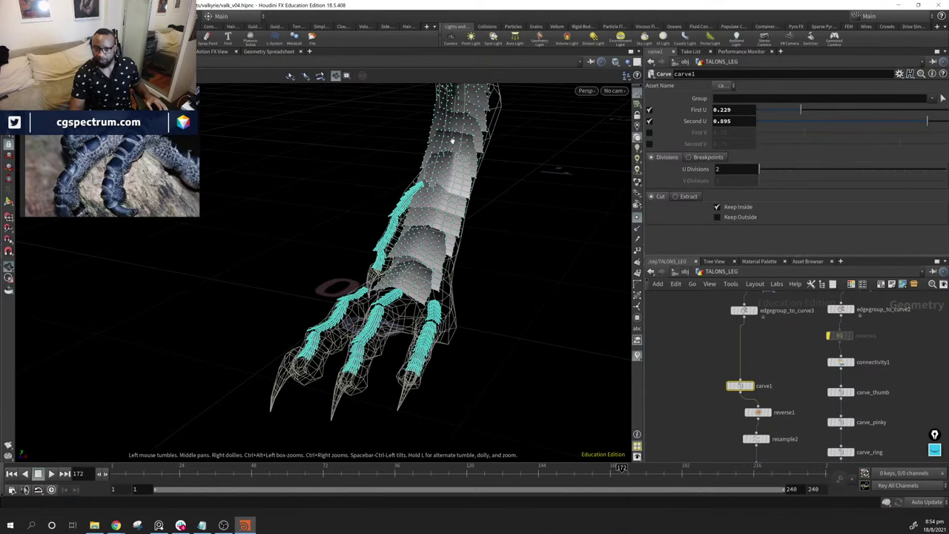
left_click_drag(452, 140, 531, 258)
middle_click_drag(895, 378, 825, 360)
scroll(605, 201, "up", 4)
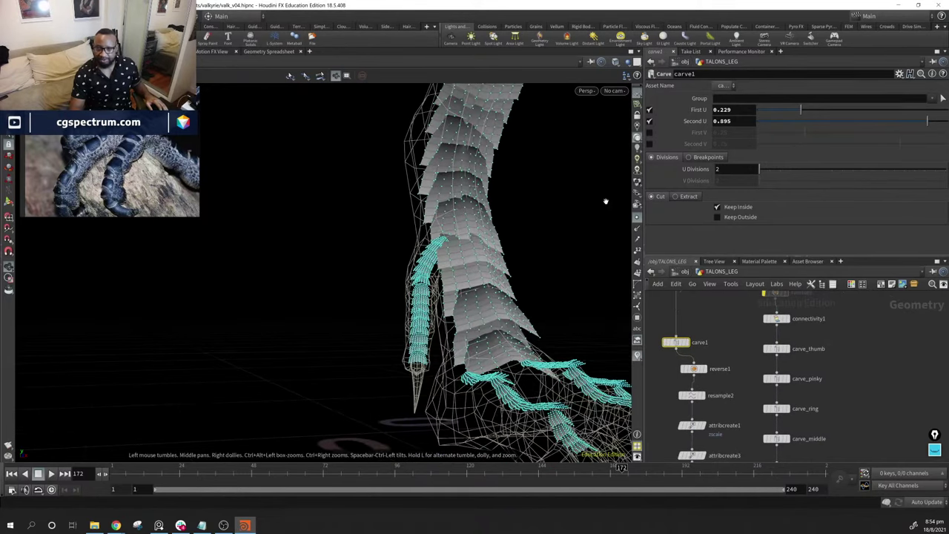
left_click_drag(631, 223, 548, 282)
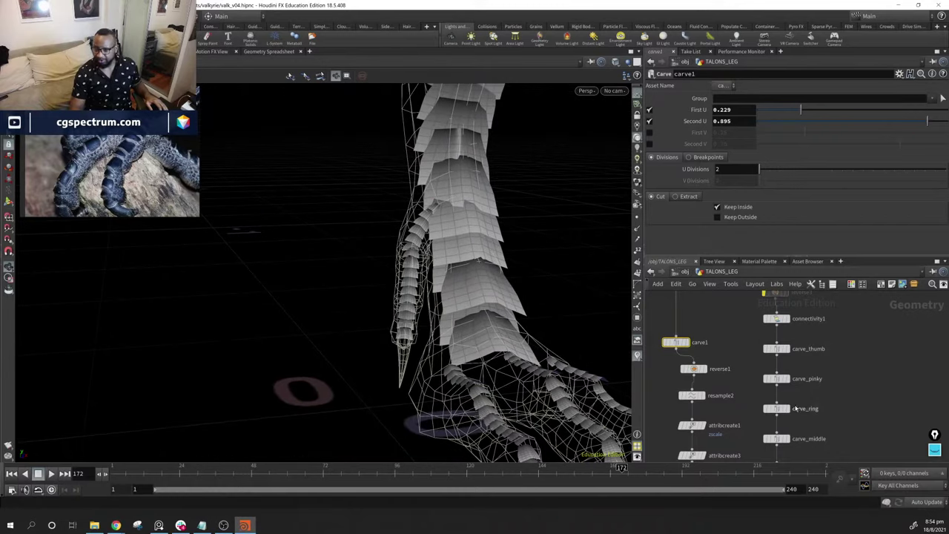
middle_click_drag(818, 406, 801, 396)
left_click_drag(476, 411, 401, 367)
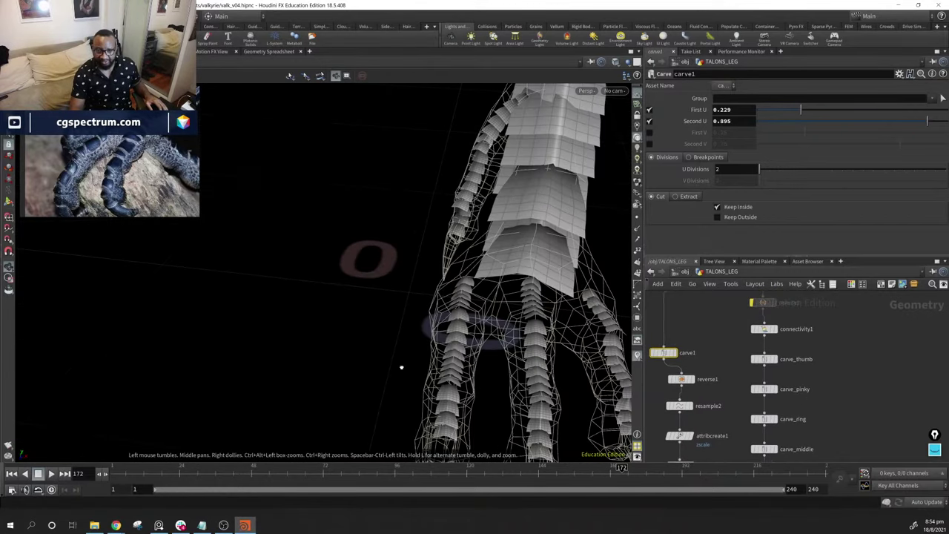
middle_click_drag(884, 421, 867, 371)
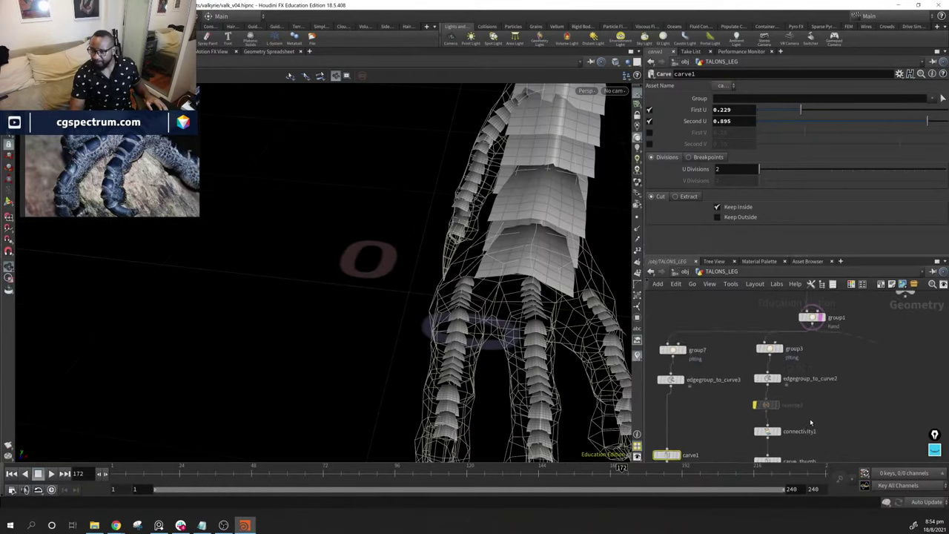
scroll(863, 334, "down", 2)
middle_click_drag(864, 334, 823, 319)
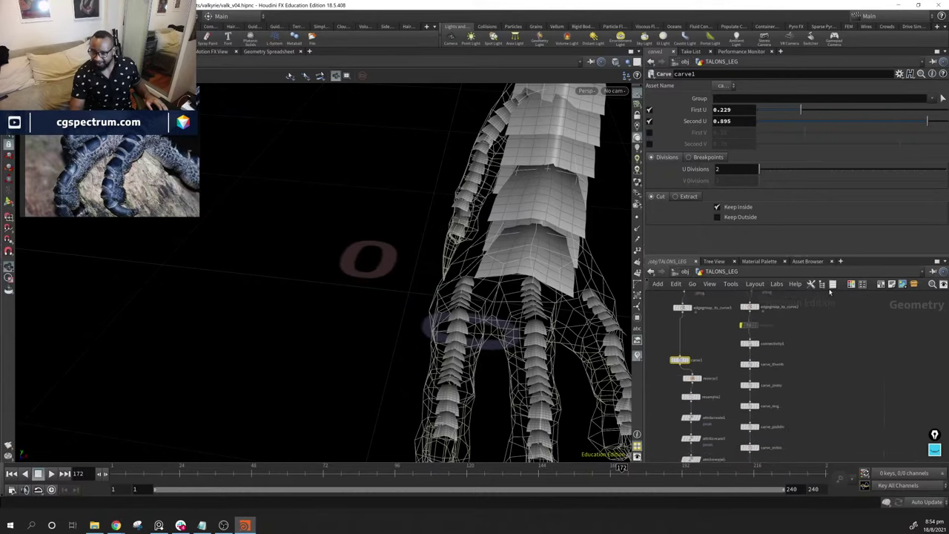
scroll(812, 371, "up", 4)
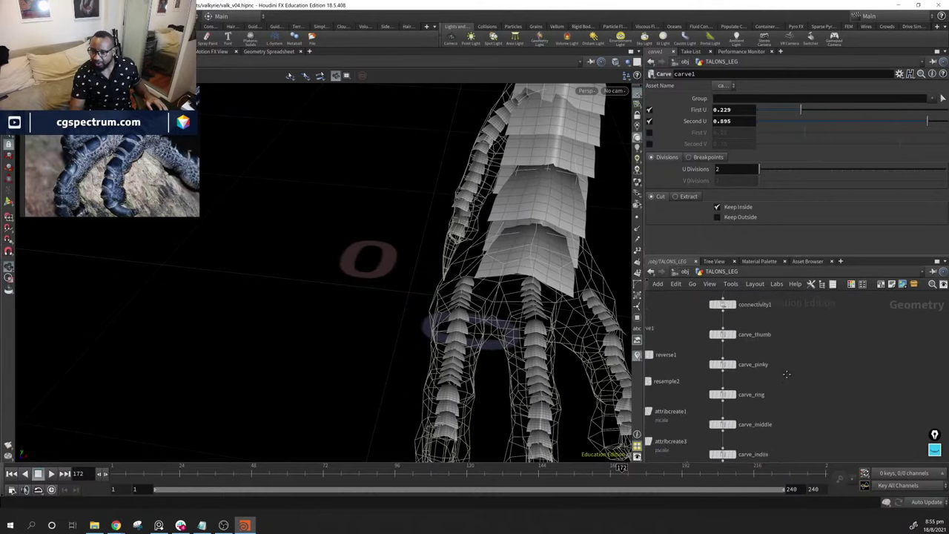
Raise attribcreate4's pscale value to about 0.313
middle_click_drag(795, 365, 798, 343)
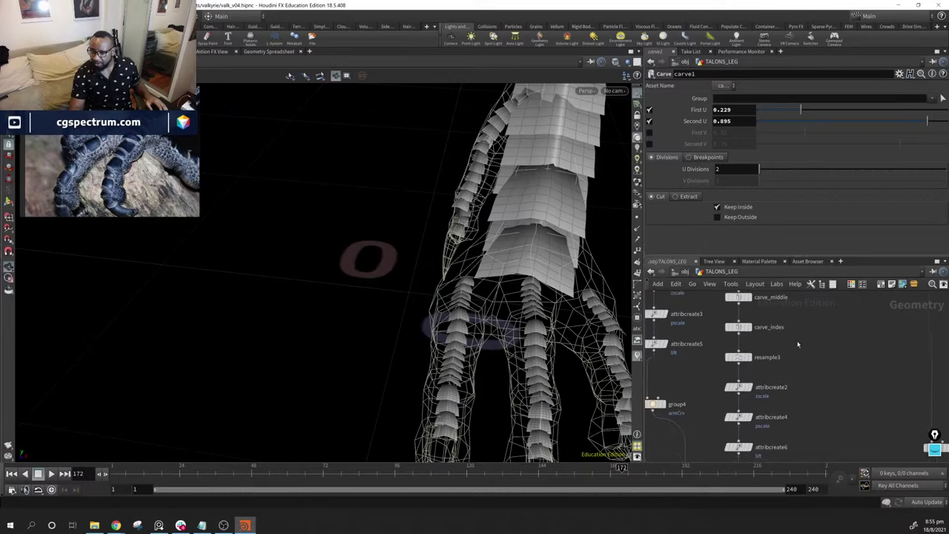
left_click(737, 417)
middle_click_drag(761, 237, 761, 236)
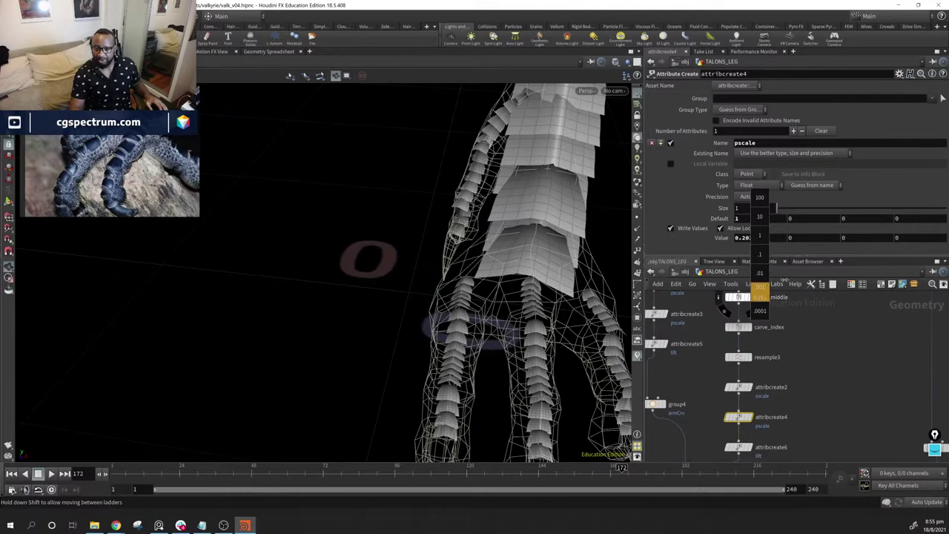
mouse_move(761, 293)
middle_mouse_down()
mouse_move(772, 293)
mouse_move(763, 293)
middle_mouse_up()
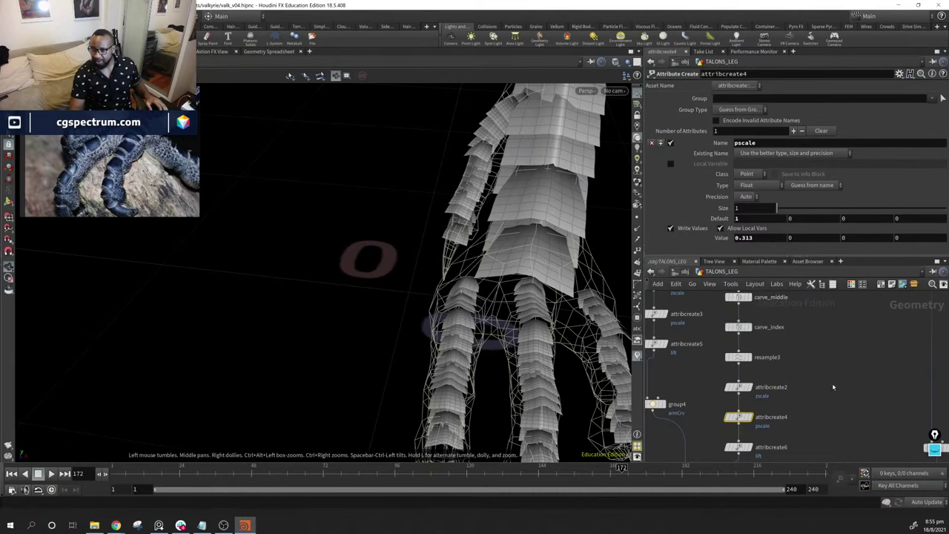
middle_click_drag(833, 387, 747, 388)
Trim carve_thumb to First U 0.068 and Second U about 0.83
scroll(746, 387, "up", 2)
left_click(738, 380)
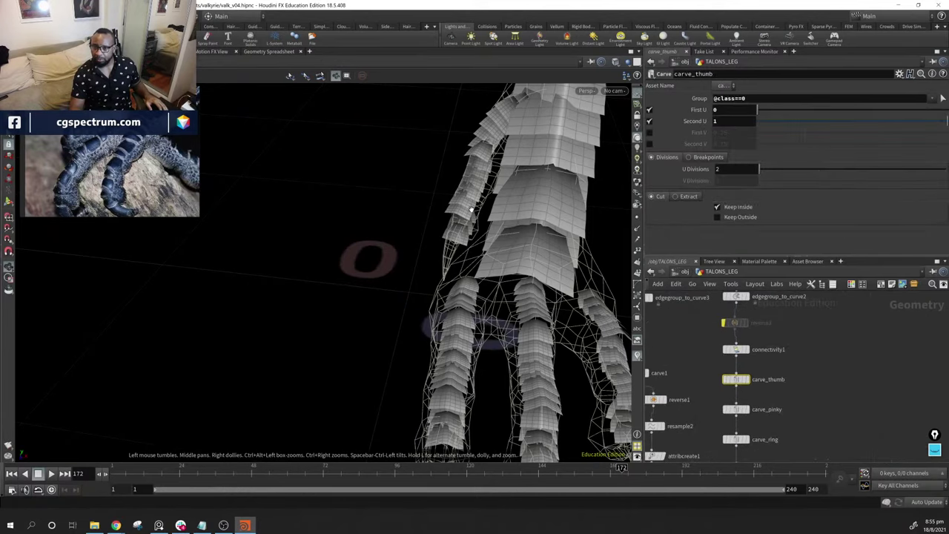
mouse_move(947, 122)
left_mouse_down()
mouse_move(929, 121)
mouse_move(948, 120)
left_mouse_up()
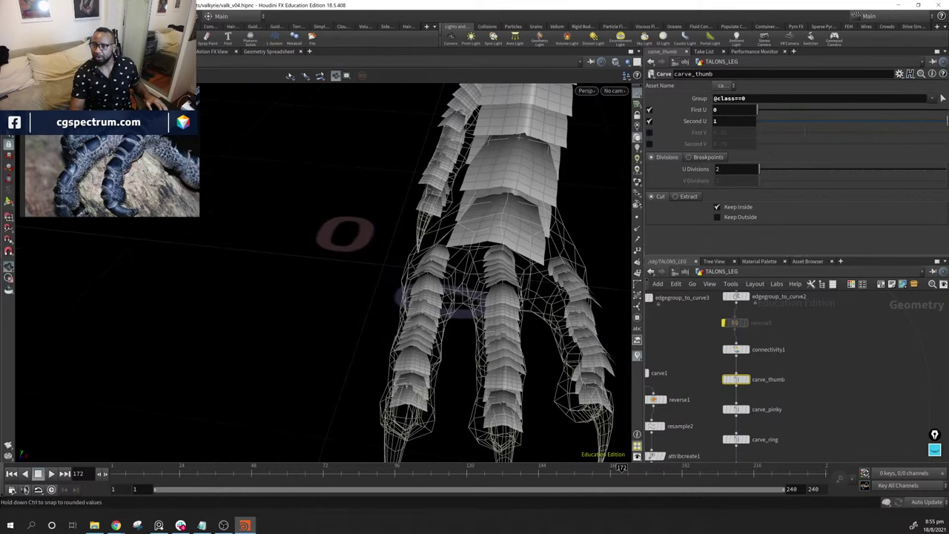
left_click_drag(757, 110, 772, 113)
left_click_drag(942, 128, 921, 132)
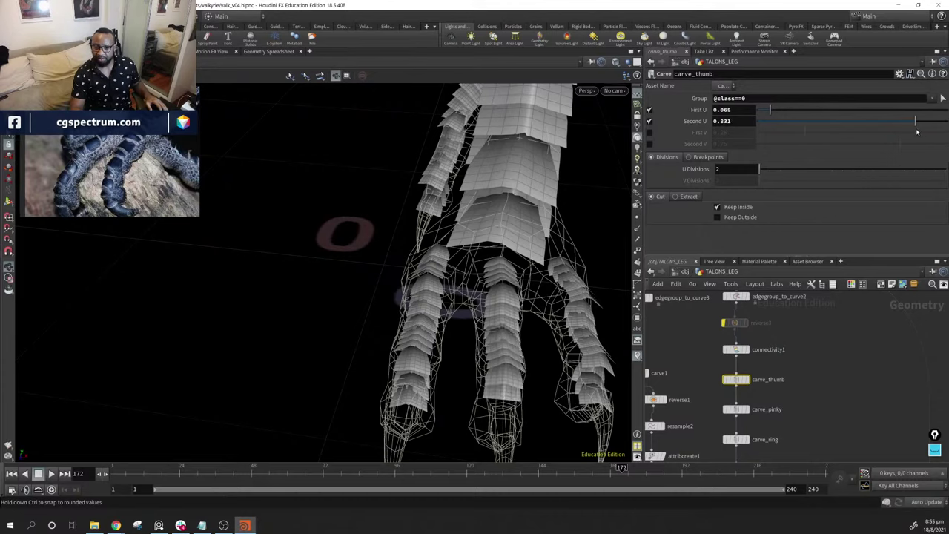
Shorten carve_pinky's Second U to about 0.79, keeping First U at 0
middle_click_drag(741, 408, 743, 379)
left_click(753, 363)
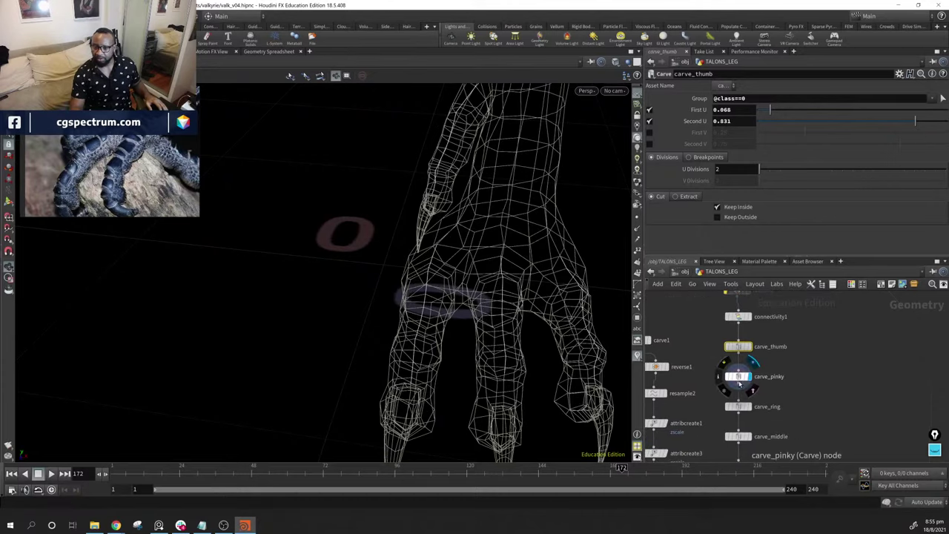
left_click(749, 376)
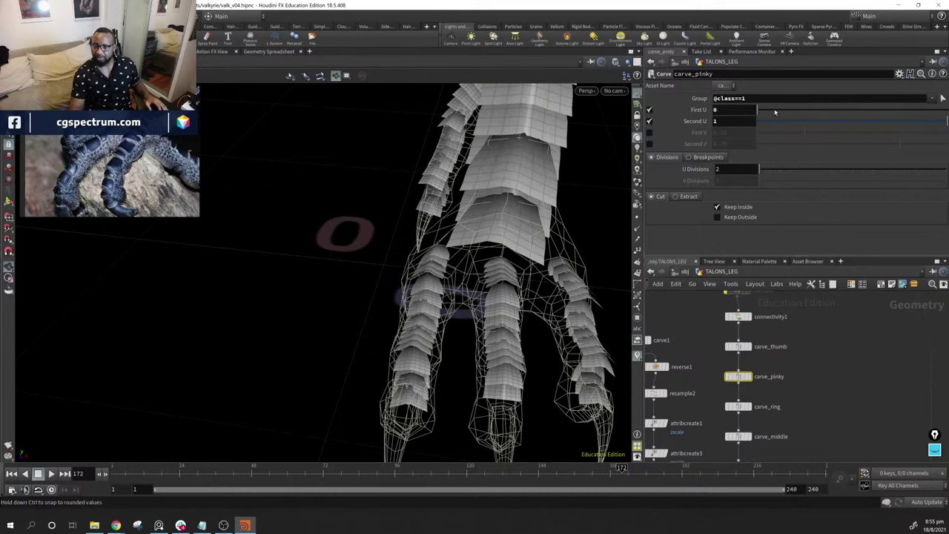
left_click_drag(775, 112, 752, 118)
left_click_drag(945, 121, 910, 132)
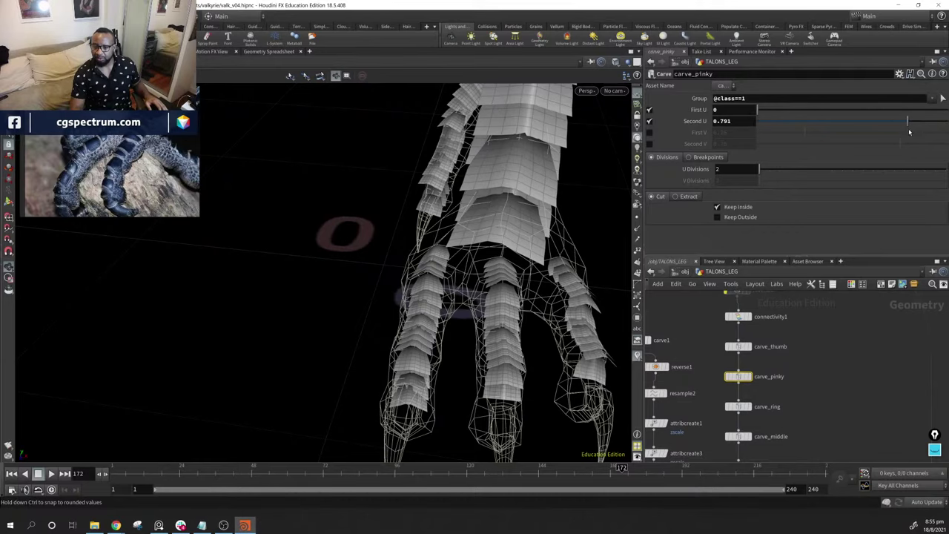
Shorten carve_ring's Second U to about 0.82
middle_click_drag(823, 320, 823, 310)
left_click(744, 371)
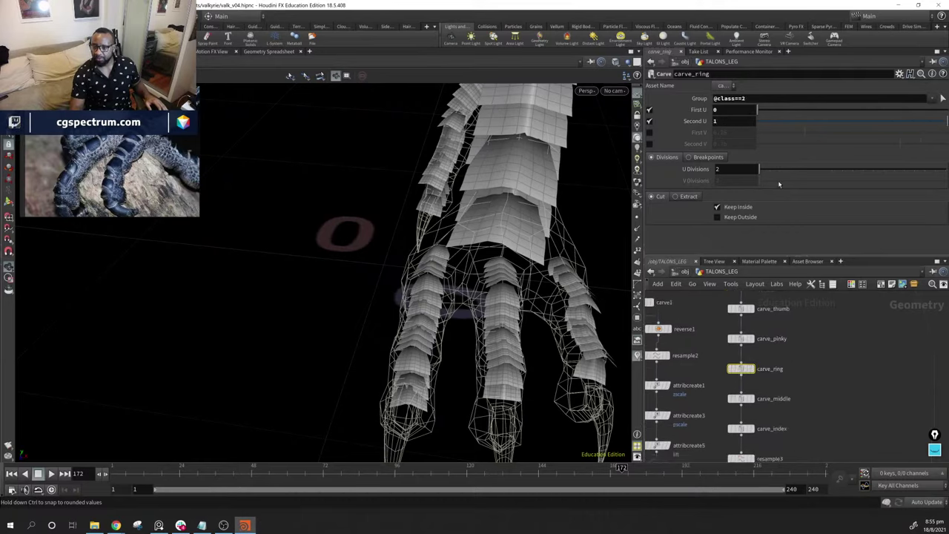
left_click_drag(945, 123, 914, 125)
left_click_drag(549, 296, 620, 298)
middle_click_drag(779, 413, 793, 370)
Trim carve_middle to Second U 0.748 and First U about 0.109
left_click(754, 356)
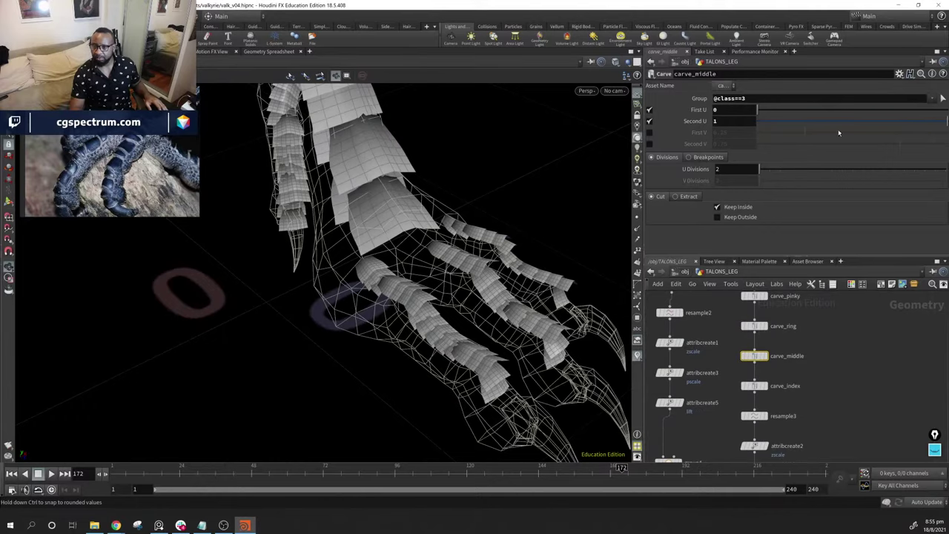
left_click_drag(944, 123, 899, 121)
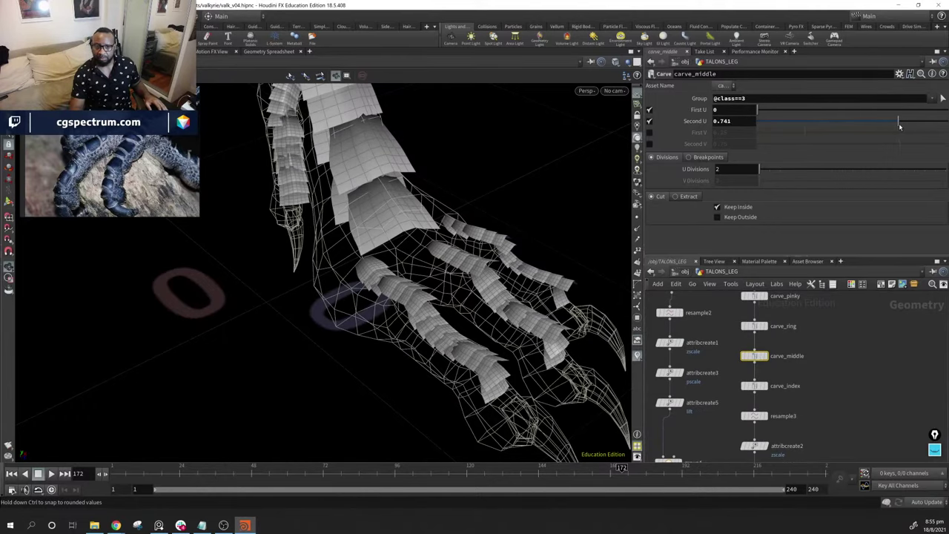
left_click_drag(545, 210, 502, 263)
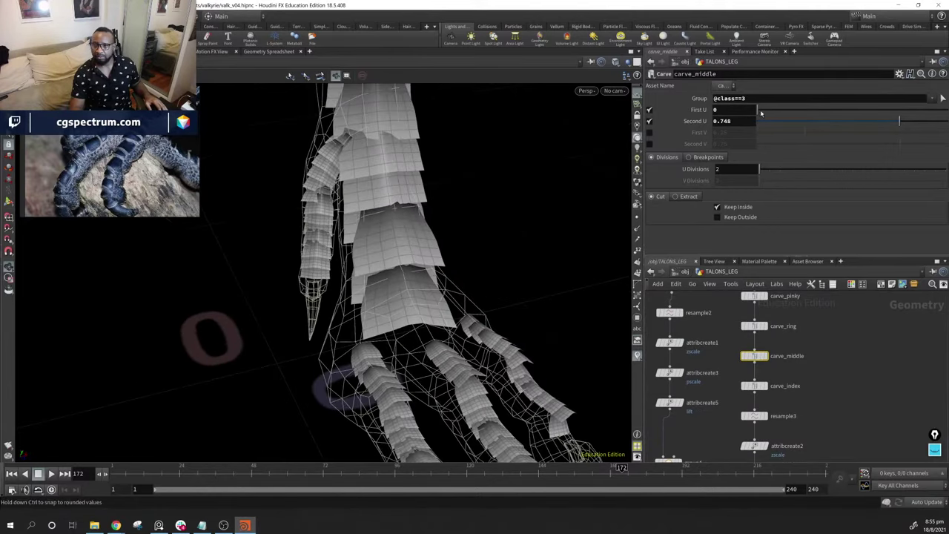
left_click_drag(758, 110, 779, 115)
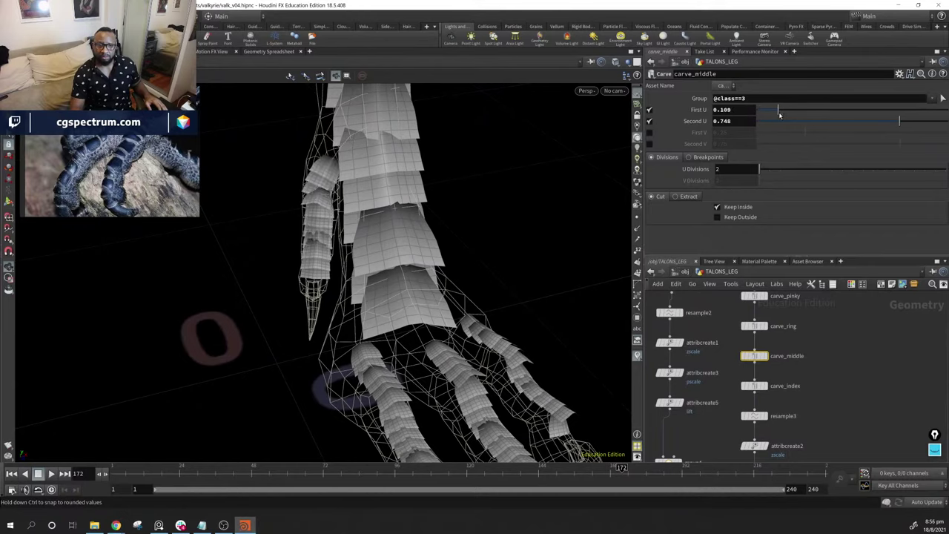
middle_click_drag(782, 407, 777, 368)
mouse_move(755, 355)
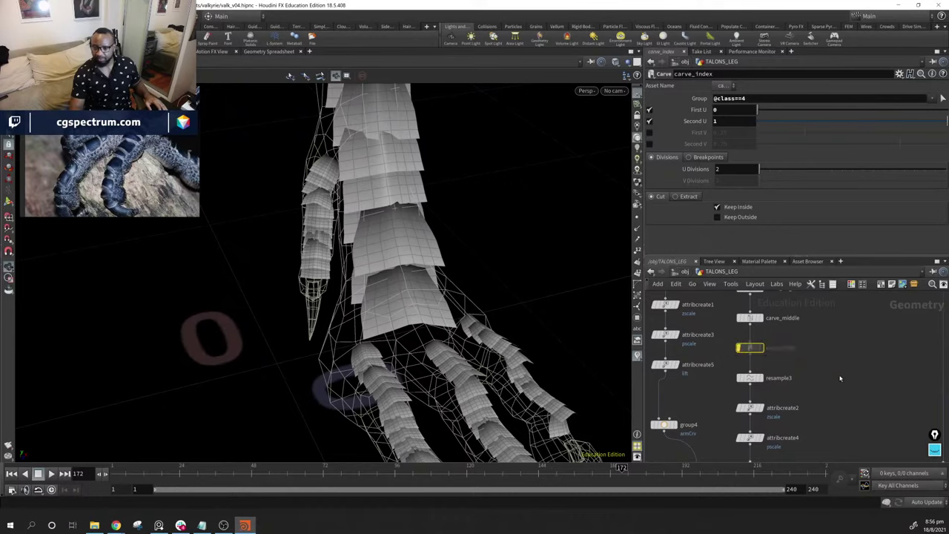
middle_click_drag(840, 379, 801, 293)
left_click_drag(515, 282, 396, 234)
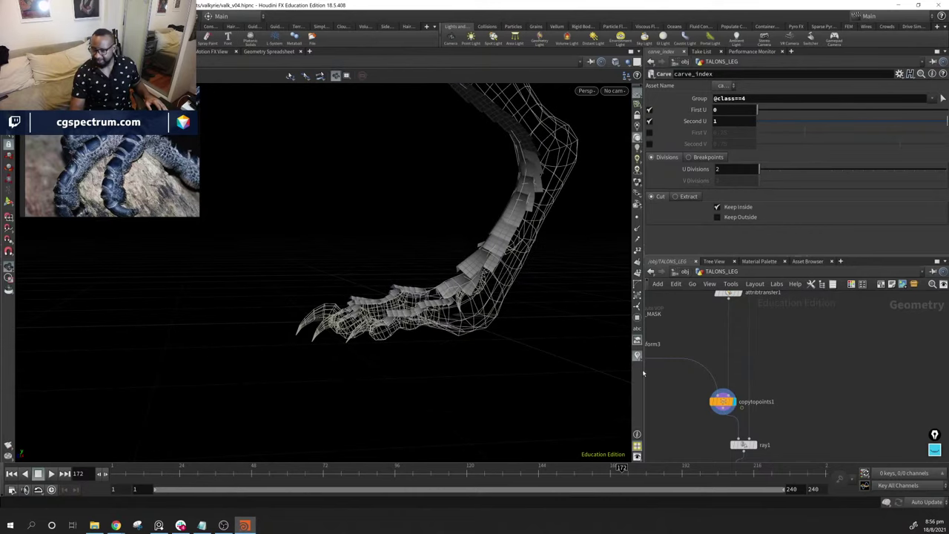
Display the ray1 result, then attribexpression2, and inspect the shin scales
middle_click_drag(829, 437, 833, 358)
left_click(765, 370)
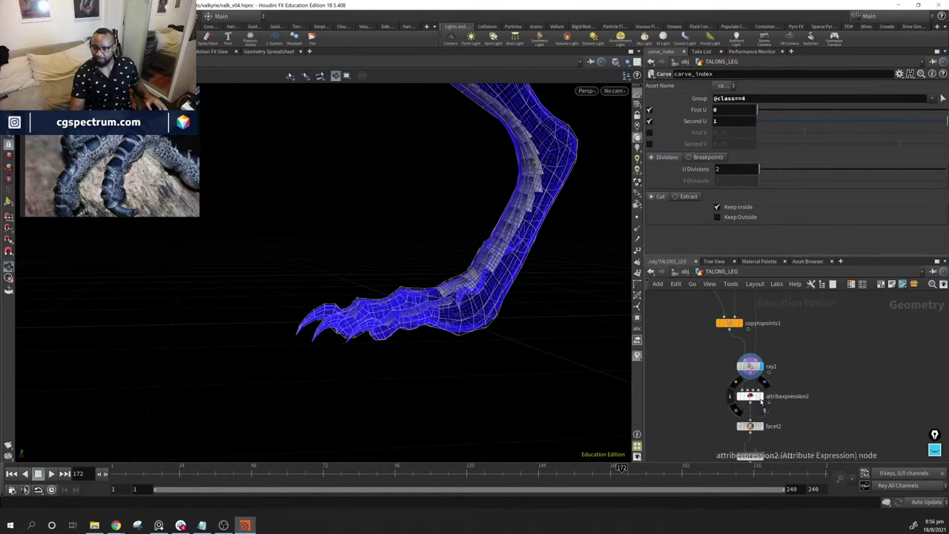
left_click(764, 400)
left_click_drag(579, 238, 626, 359)
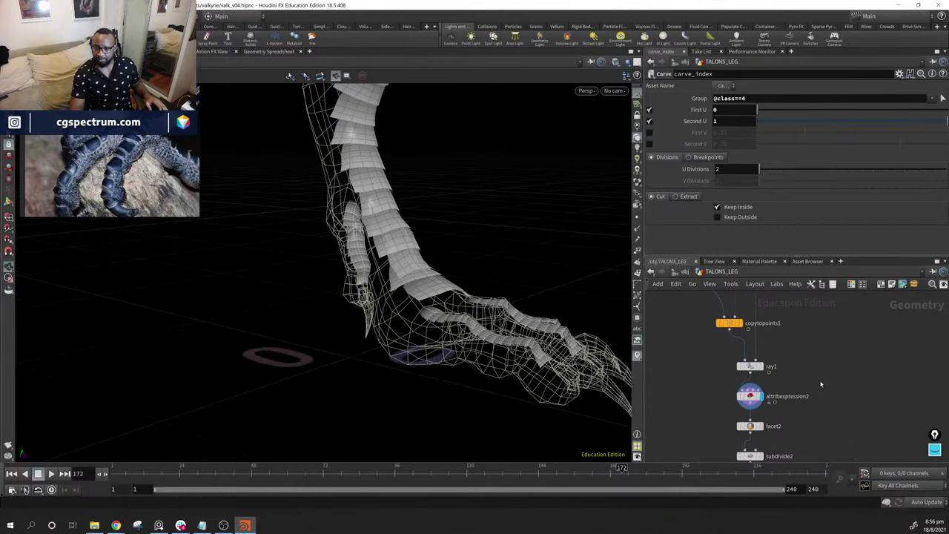
mouse_move(445, 267)
left_mouse_down()
mouse_move(235, 279)
mouse_move(470, 282)
mouse_move(388, 283)
mouse_move(460, 267)
left_mouse_up()
scroll(811, 382, "down", 5)
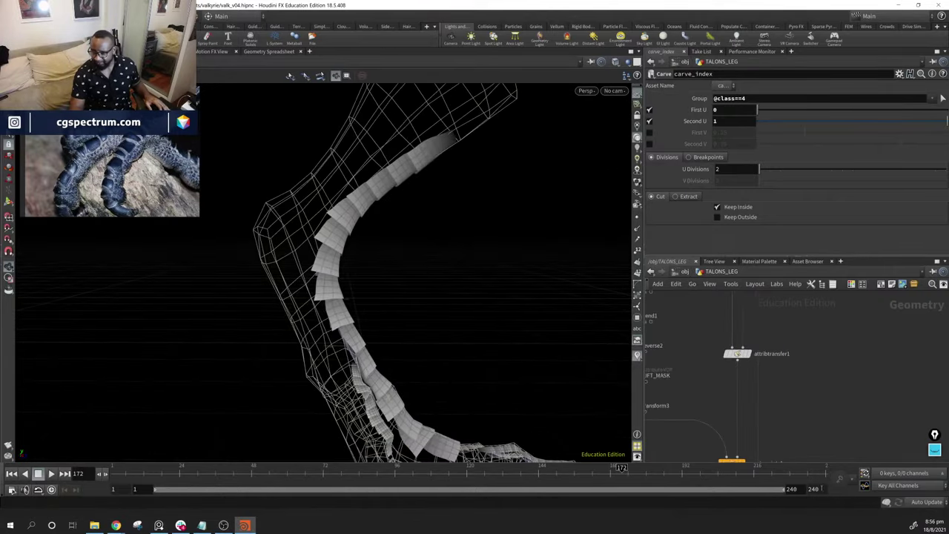
scroll(811, 382, "up", 8)
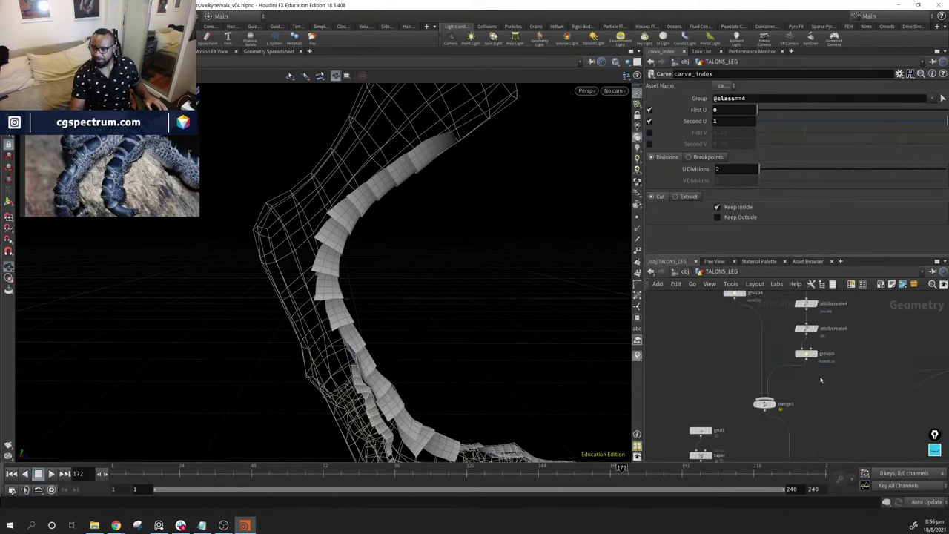
Set attribcreate5's leg-scale lift value to 0.007
key("f")
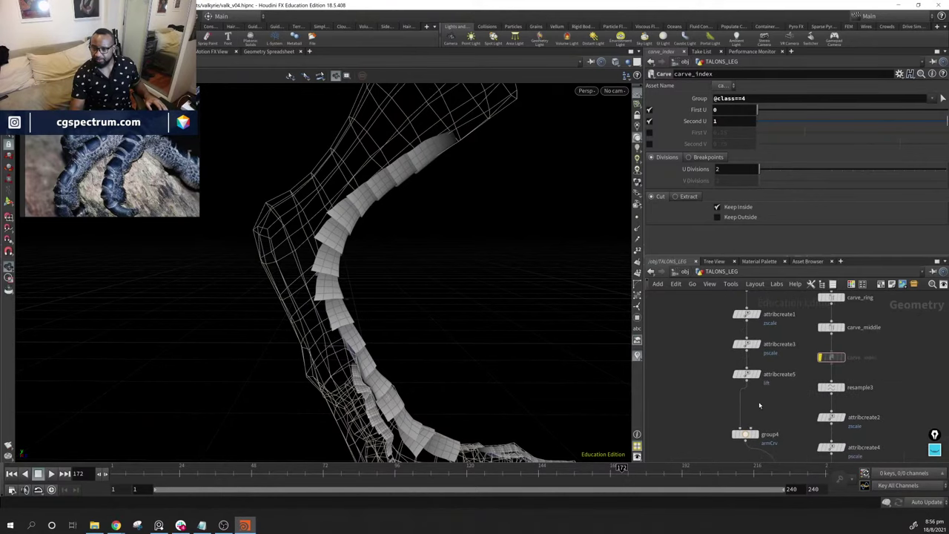
left_click(746, 374)
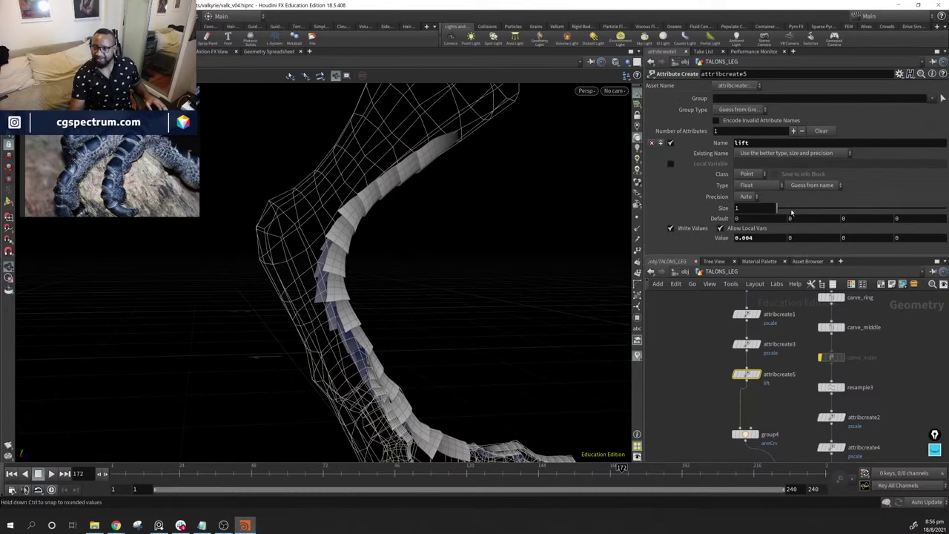
middle_click_drag(773, 240, 805, 272)
left_click_drag(400, 319, 648, 275)
middle_click_drag(773, 241, 756, 274)
left_click_drag(563, 319, 631, 327)
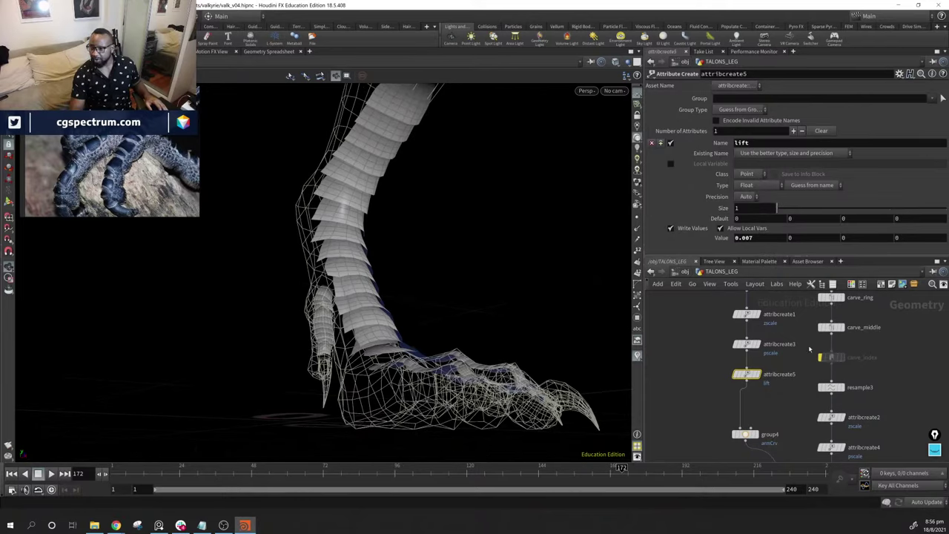
scroll(809, 349, "down", 5)
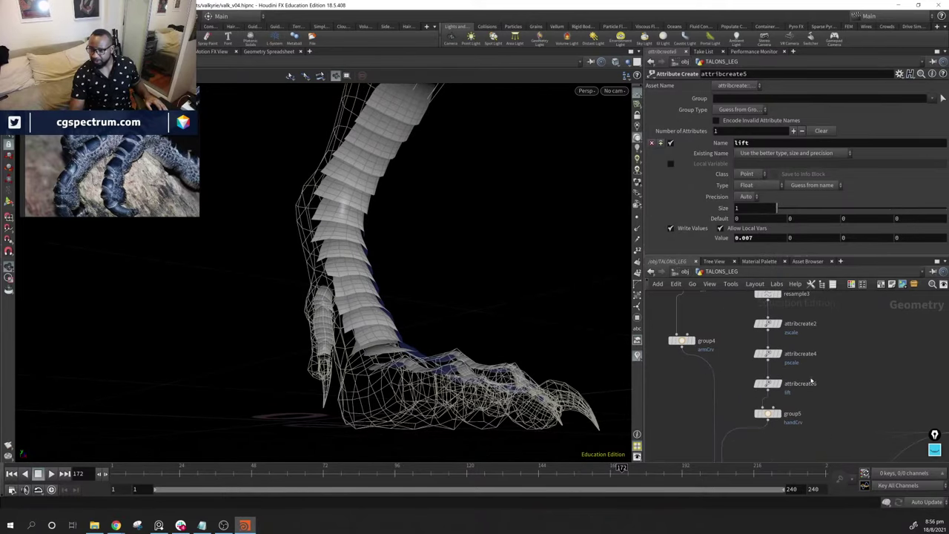
Give attribcreate6's toe scales a lift of 0.003 and view the claws from the side
left_click_drag(597, 376, 569, 316)
middle_click_drag(760, 237, 762, 237)
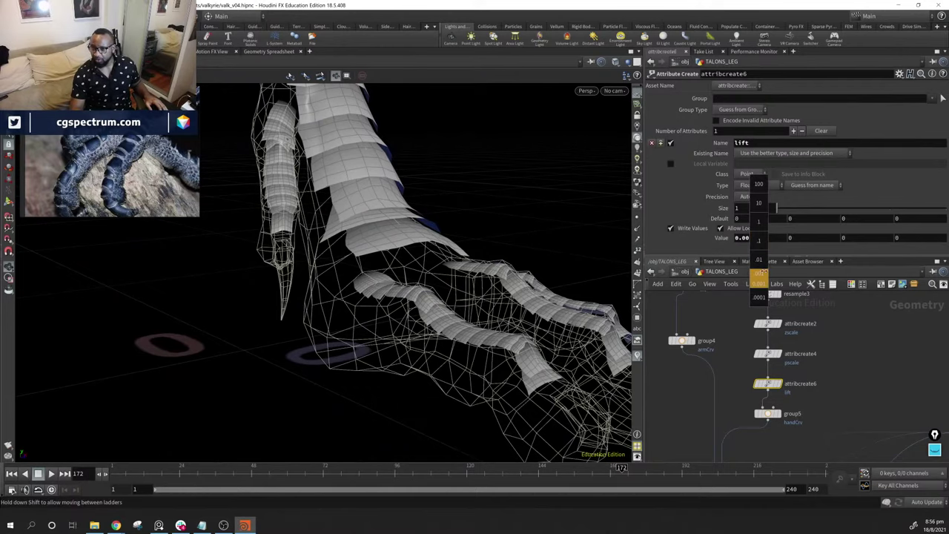
mouse_move(762, 273)
middle_mouse_down()
mouse_move(785, 267)
mouse_move(771, 267)
middle_mouse_up()
left_click_drag(445, 282, 579, 222)
middle_click_drag(864, 403, 813, 377)
scroll(813, 377, "down", 5)
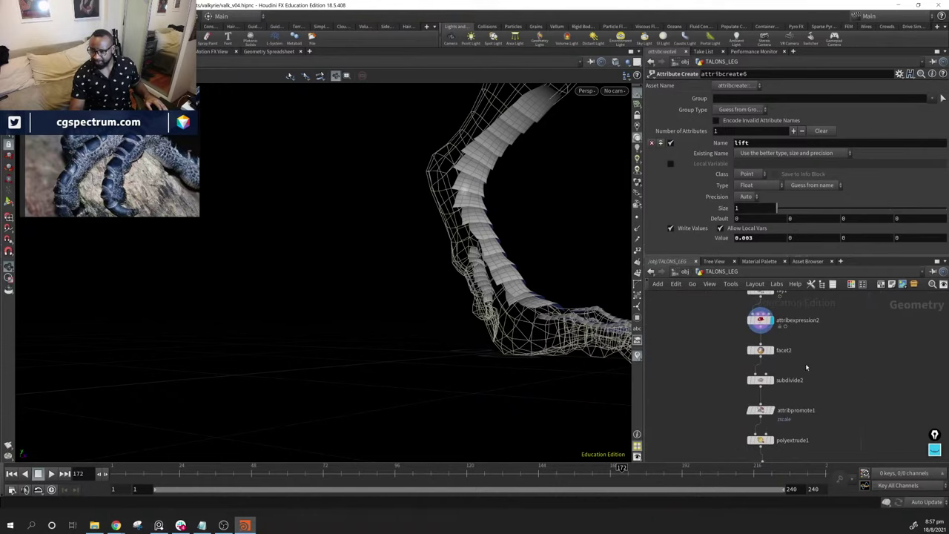
Show the subdivided, attribute-promoted and then extruded scale results in the viewport
scroll(779, 341, "down", 3)
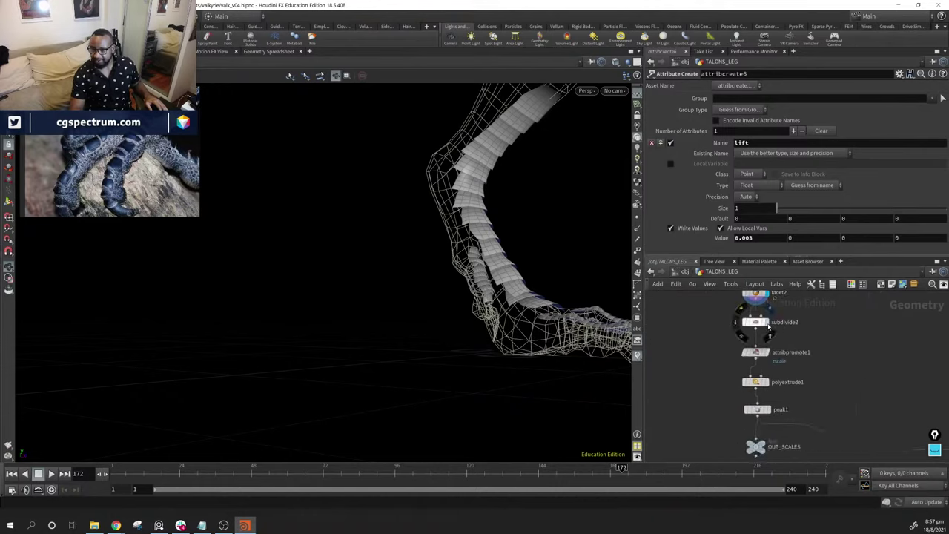
left_click(768, 325)
left_click(767, 352)
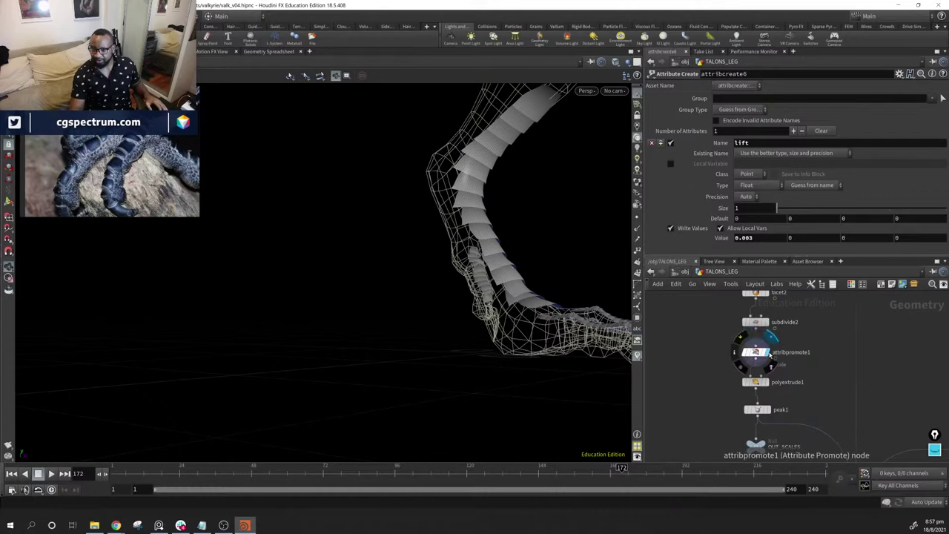
left_click(768, 383)
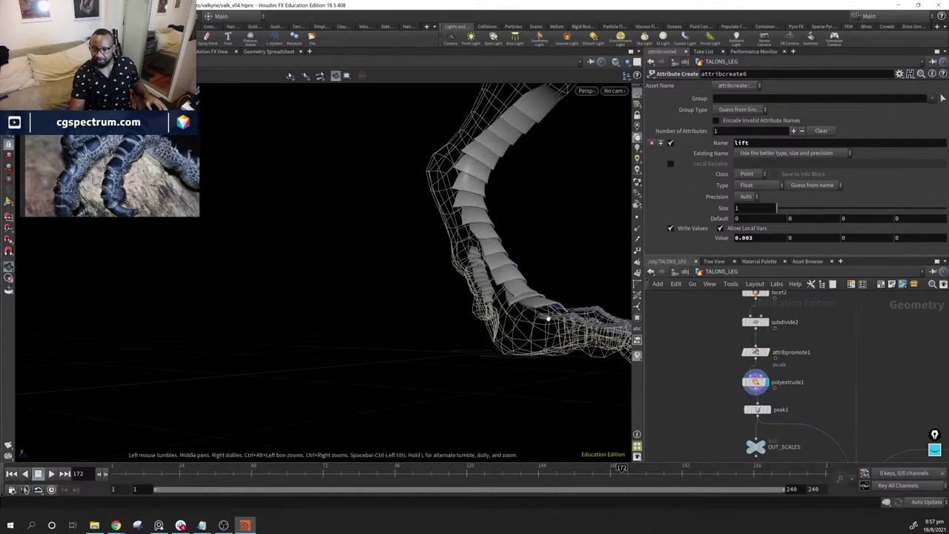
left_click_drag(459, 245, 437, 319)
Review attribcreate2's zscale of 0.001 and the scale plates along the leg from several angles
scroll(787, 439, "down", 5)
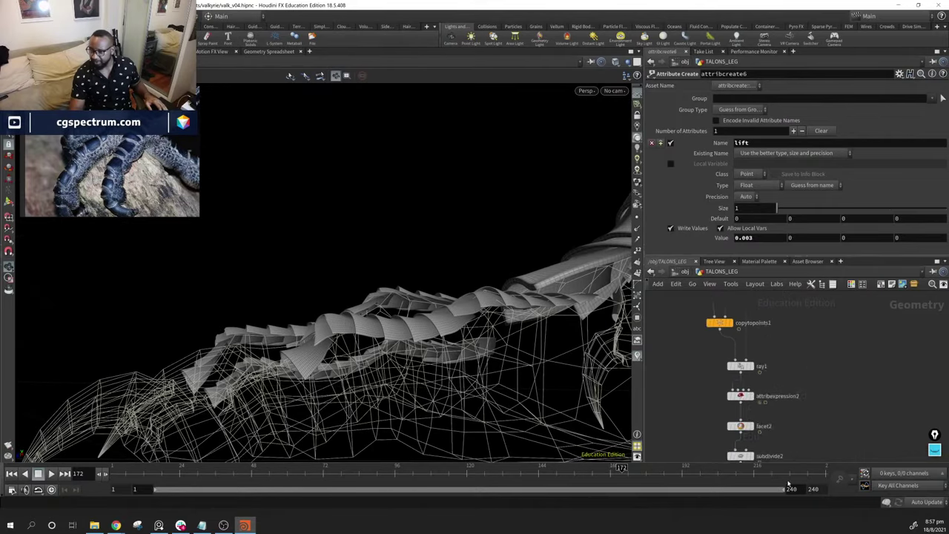
scroll(786, 438, "up", 5)
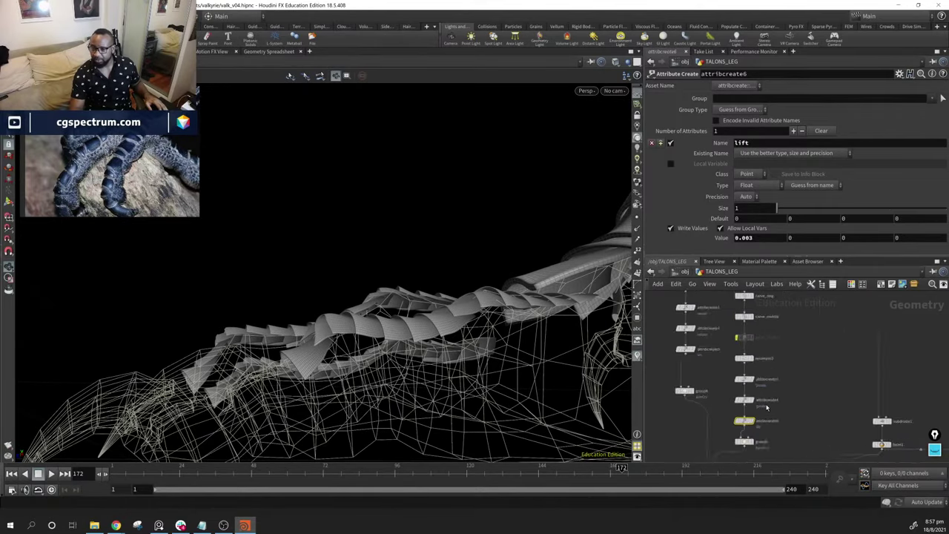
scroll(788, 409, "down", 1)
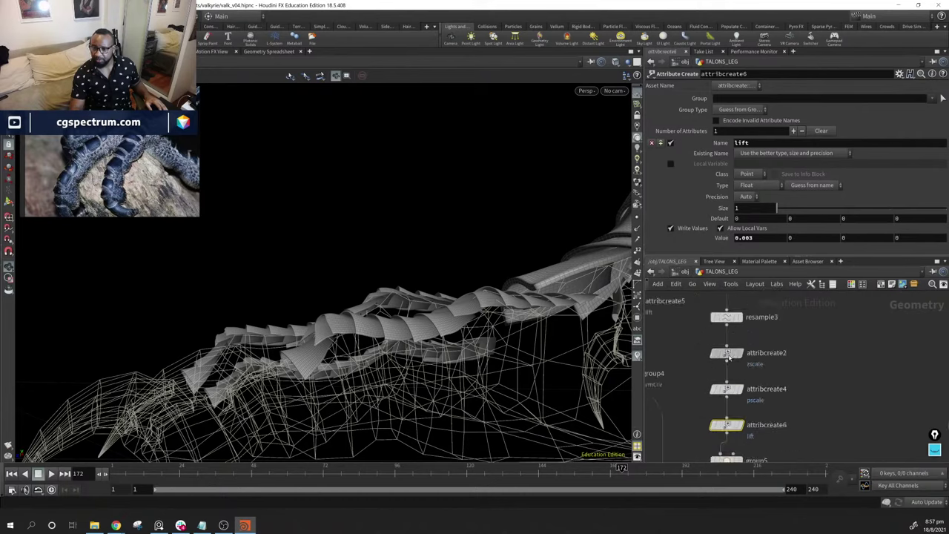
middle_click(766, 238)
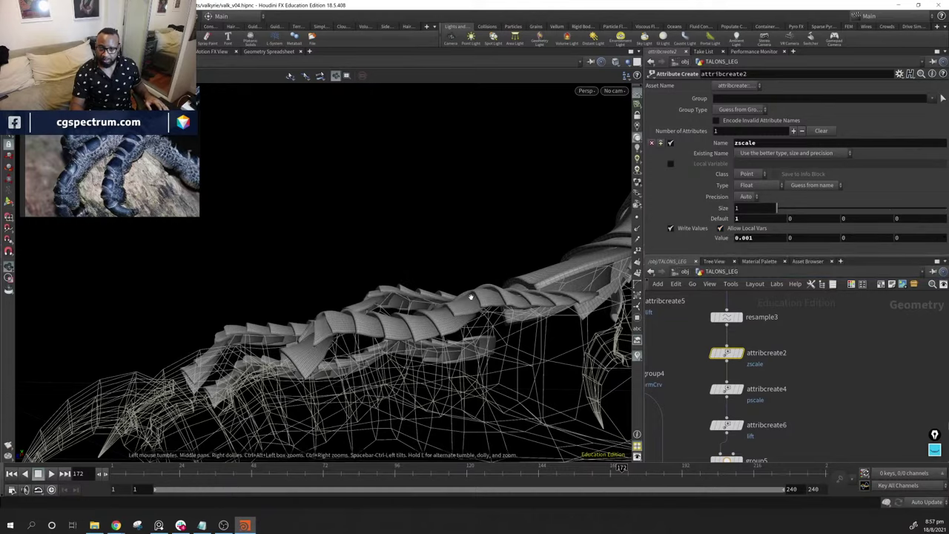
left_click_drag(533, 311, 600, 331)
middle_click_drag(841, 417, 751, 389)
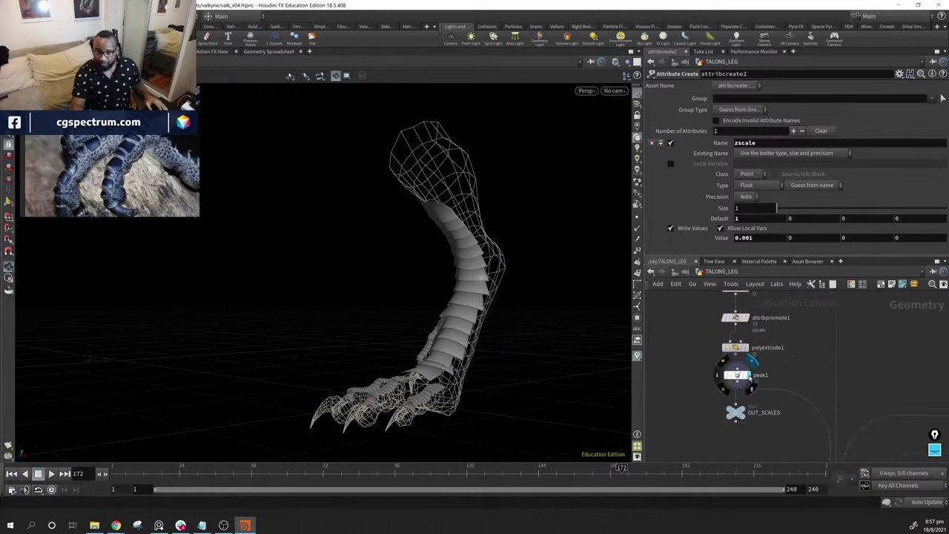
left_click_drag(634, 385, 571, 356)
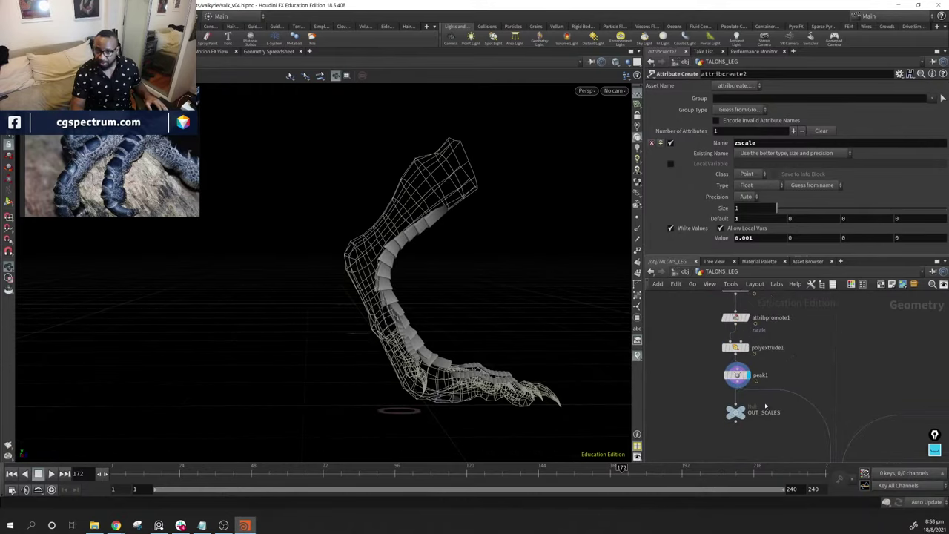
Set peak1's Distance to 0.0006 so the scales puff outward
left_click(738, 376)
middle_click_drag(733, 121, 745, 122)
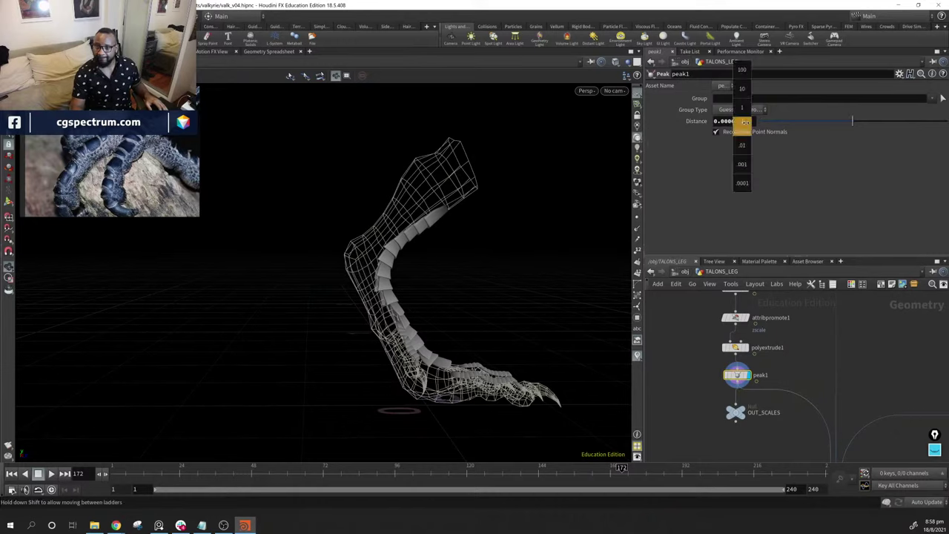
mouse_move(757, 158)
middle_mouse_down()
mouse_move(767, 158)
mouse_move(756, 161)
middle_mouse_up()
left_click_drag(460, 211, 311, 222)
Display the facet1 output to show the smooth leg mesh
middle_click_drag(783, 413, 801, 399)
scroll(784, 385, "down", 2)
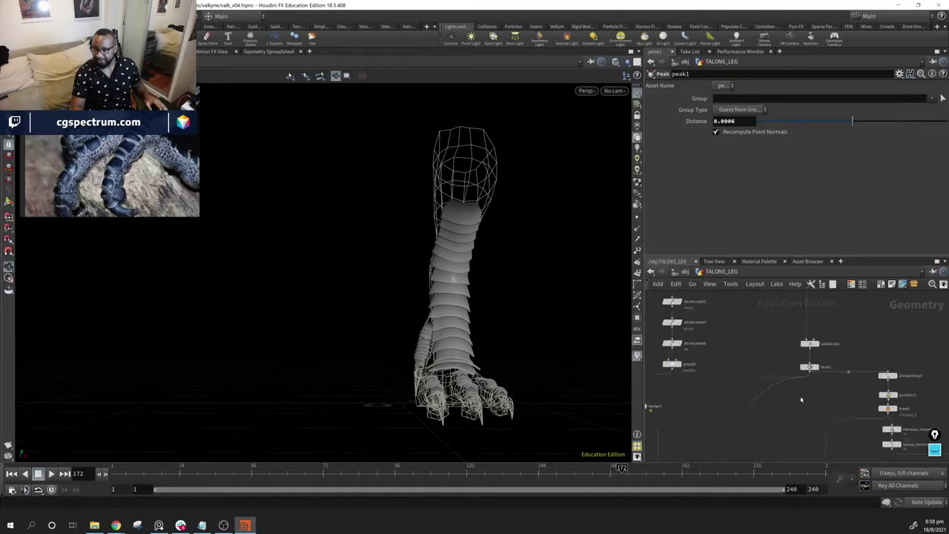
scroll(801, 400, "up", 2)
left_click(823, 366)
left_click_drag(466, 283, 371, 296)
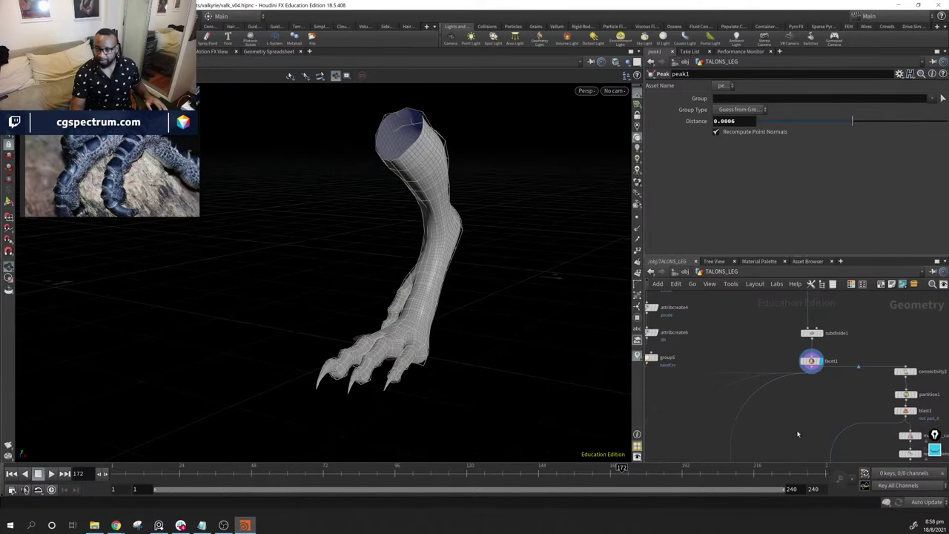
Display merge2, then color1, and orbit in close to inspect the coloured leg's scales
middle_click_drag(830, 371, 768, 338)
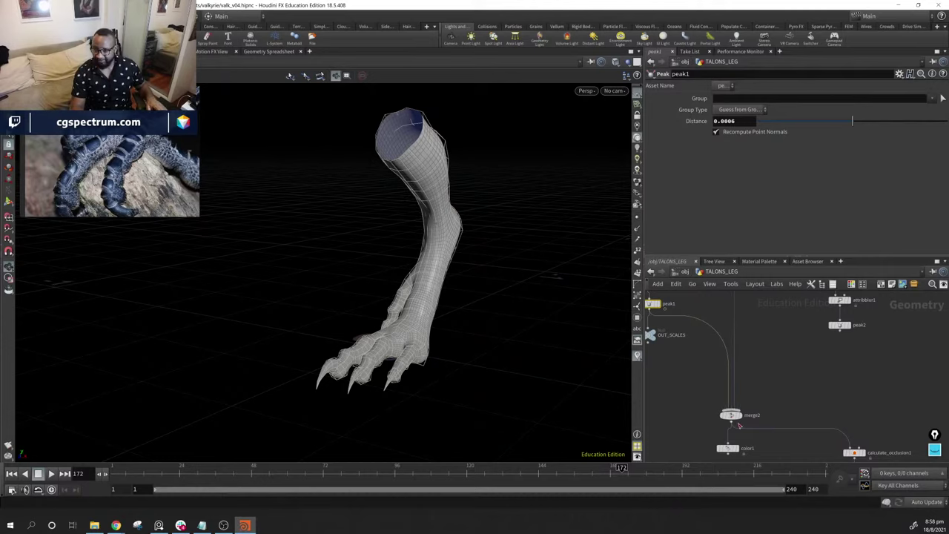
left_click(741, 418)
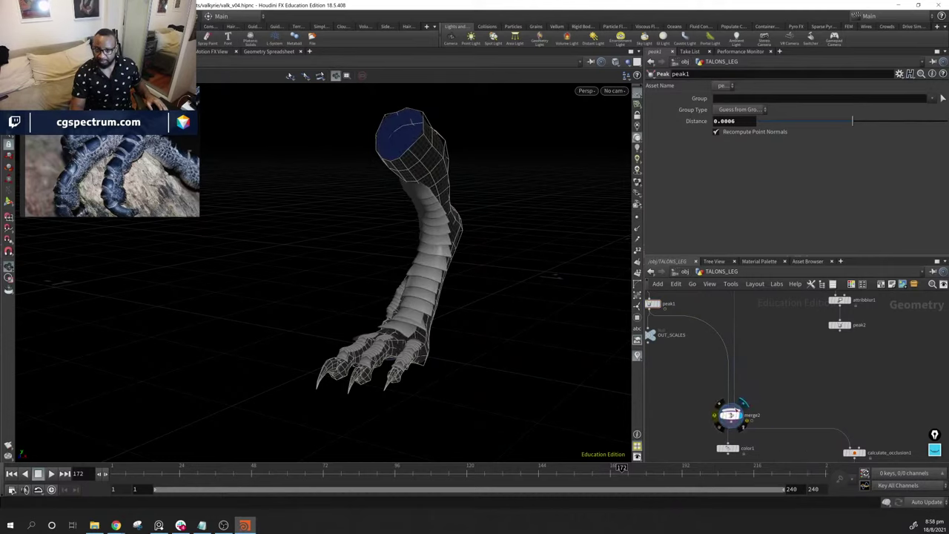
left_click(738, 450)
left_click_drag(475, 332, 659, 352)
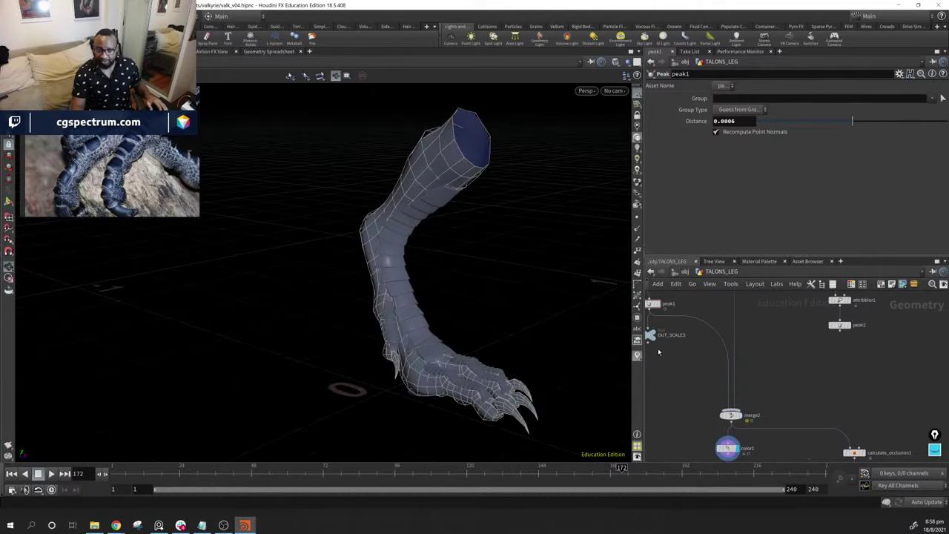
scroll(751, 353, "down", 6)
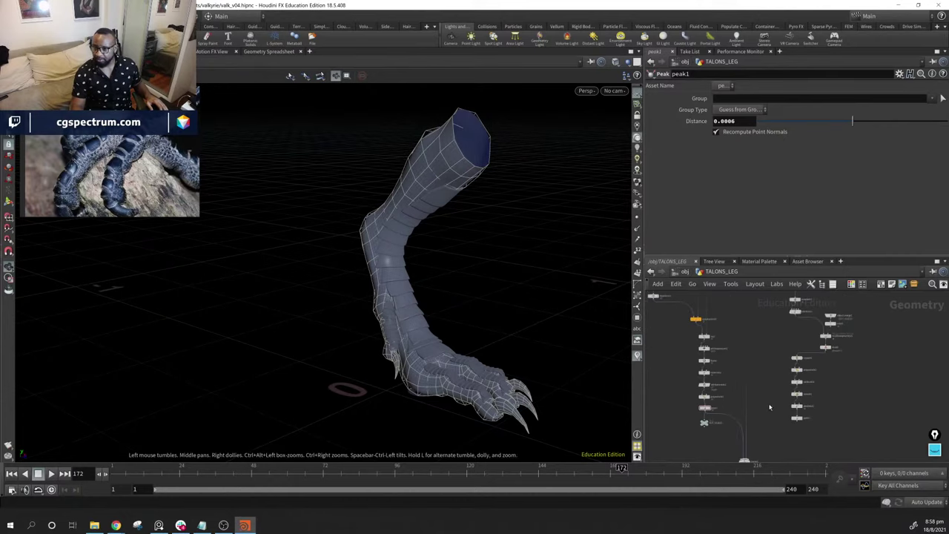
scroll(751, 354, "up", 6)
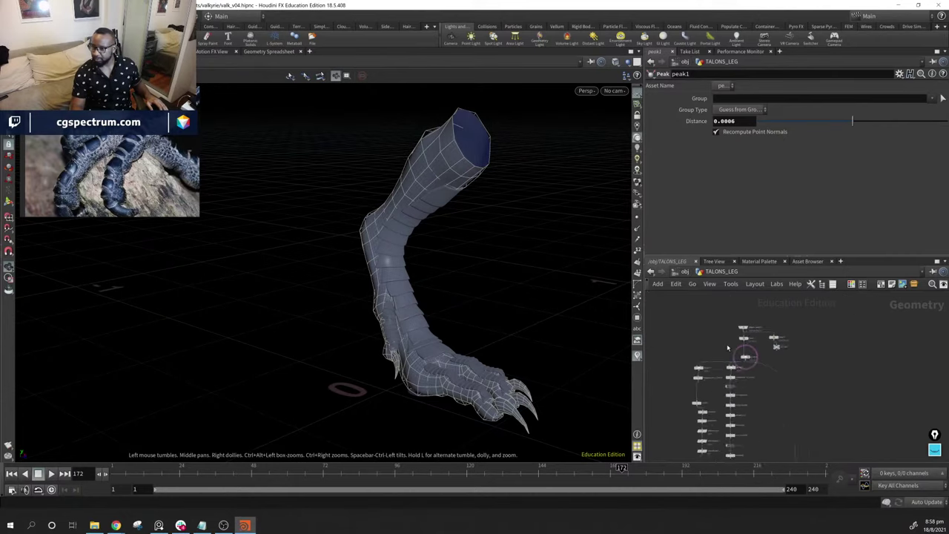
mouse_move(779, 380)
mouse_move(627, 368)
left_mouse_down()
mouse_move(516, 343)
mouse_move(423, 343)
mouse_move(313, 294)
mouse_move(233, 311)
mouse_move(360, 307)
left_mouse_up()
mouse_move(360, 307)
right_mouse_down()
mouse_move(513, 333)
mouse_move(351, 324)
right_mouse_up()
left_click_drag(351, 323, 370, 329)
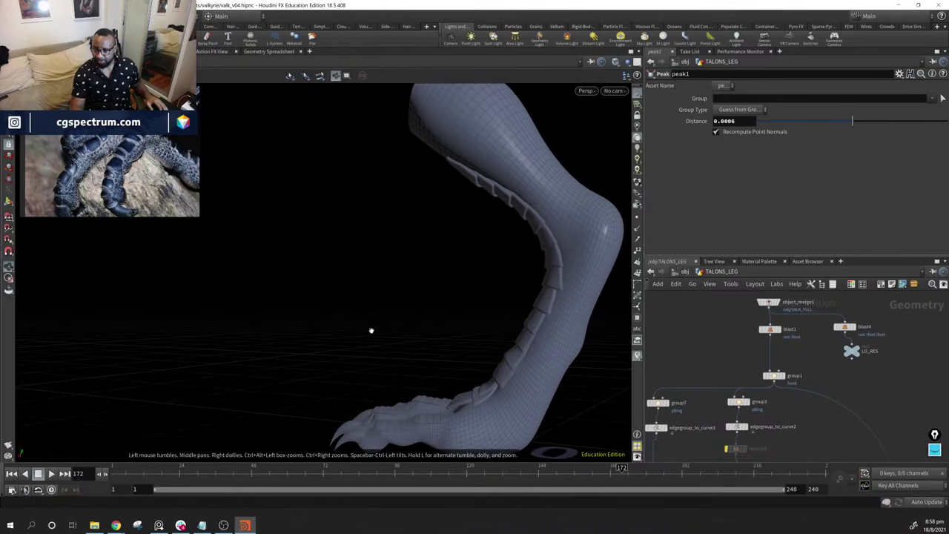
Orbit around the foot and claws, then save the scene as valk_v04.hipnc
middle_click_drag(812, 373, 800, 313)
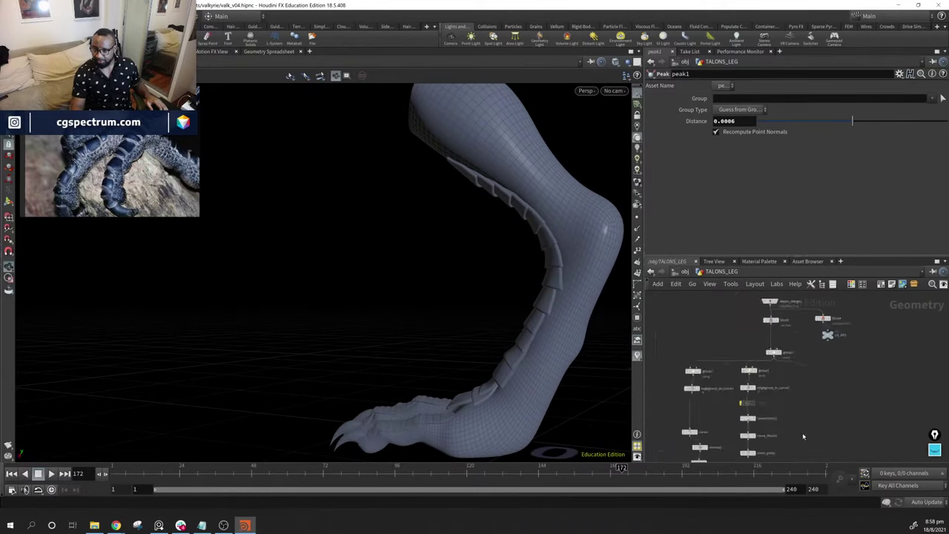
scroll(802, 433, "down", 3)
middle_click_drag(803, 432, 759, 267)
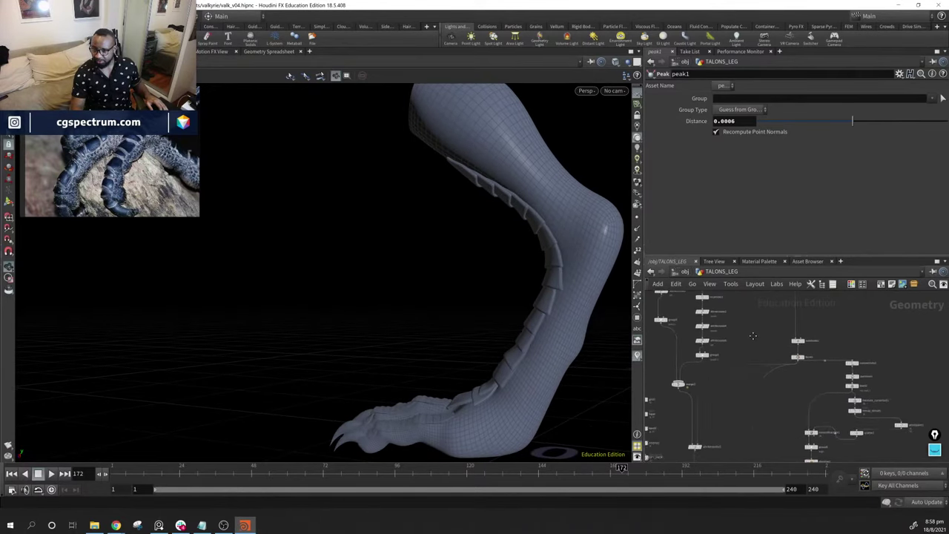
scroll(603, 335, "up", 3)
left_click_drag(603, 334, 513, 368)
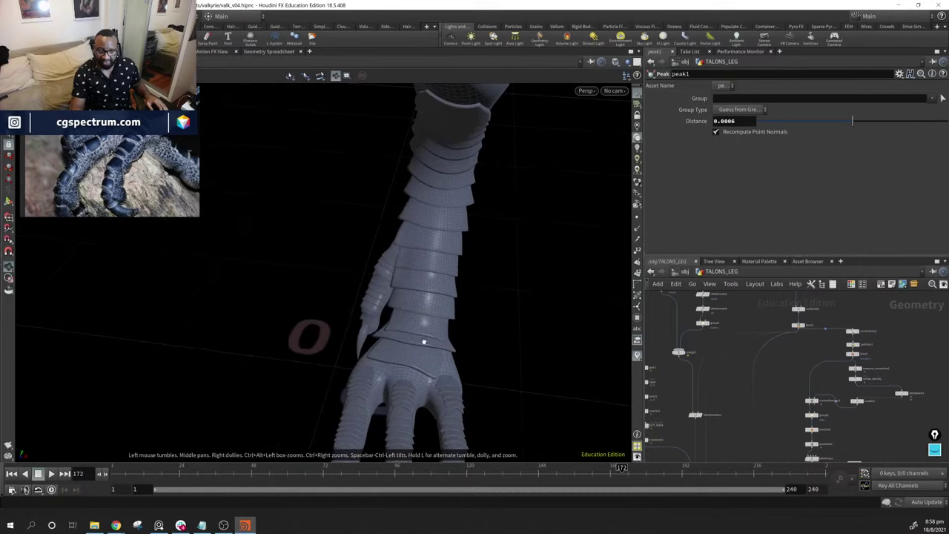
left_click_drag(429, 361, 535, 261)
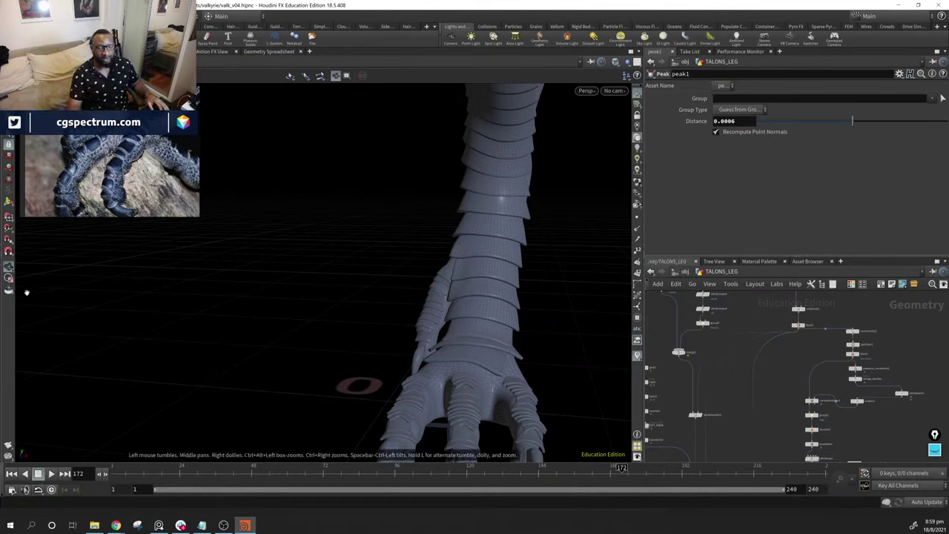
left_click_drag(449, 391, 448, 329)
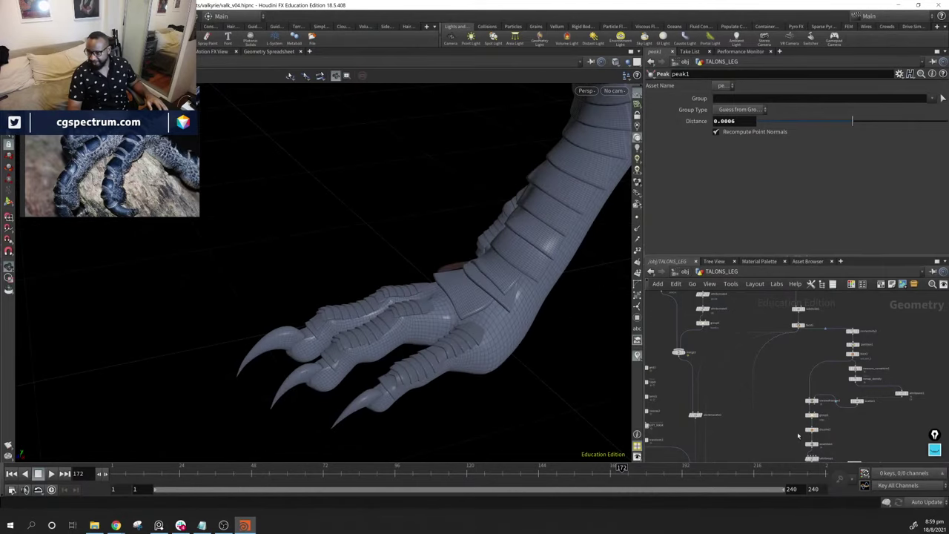
middle_click_drag(771, 348, 689, 378)
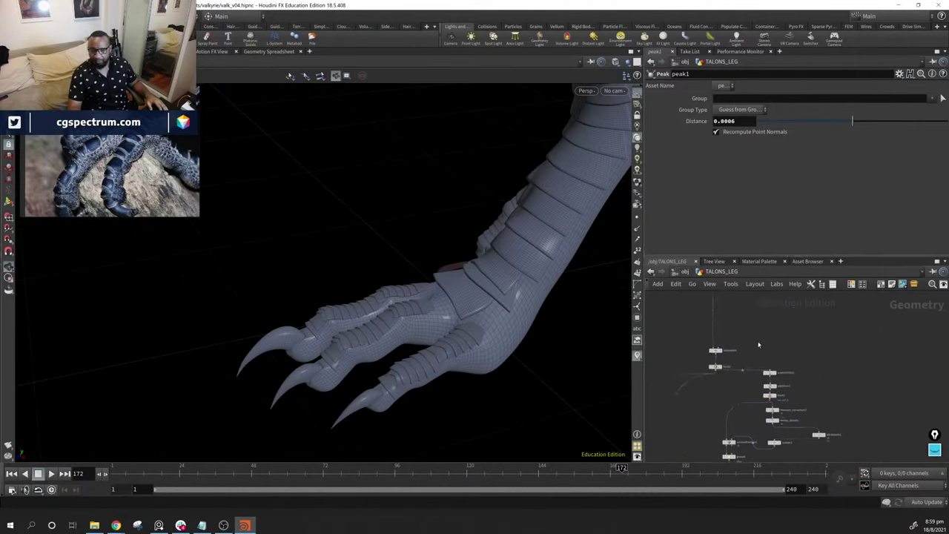
key("ctrl+s")
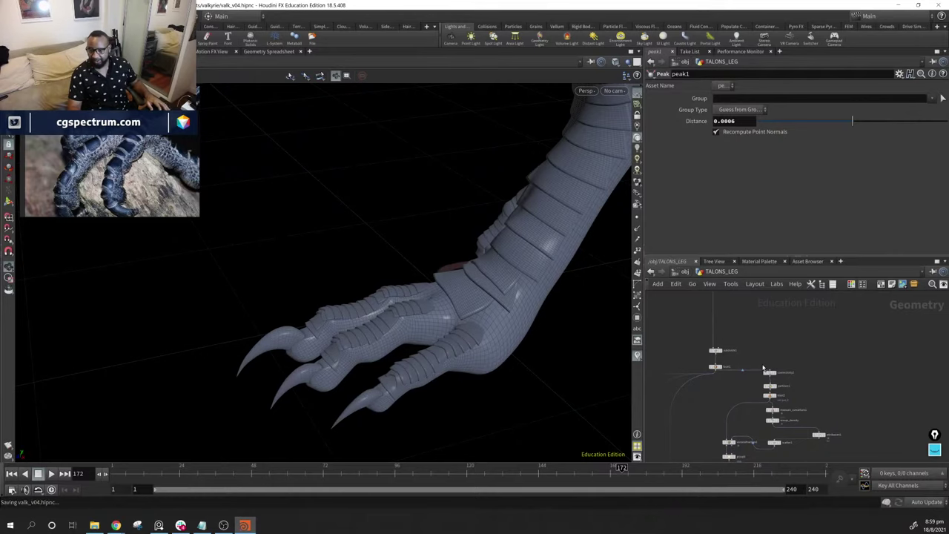
scroll(764, 368, "up", 5)
Display connectivity2's smooth leg without scales, then partition1's partitioned geometry
left_click(815, 355)
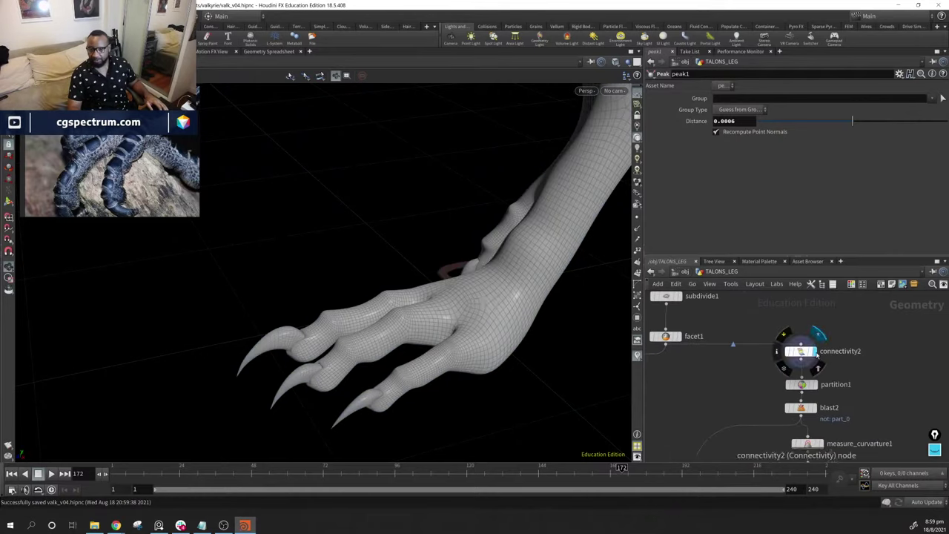
left_click_drag(512, 319, 549, 297, "alt")
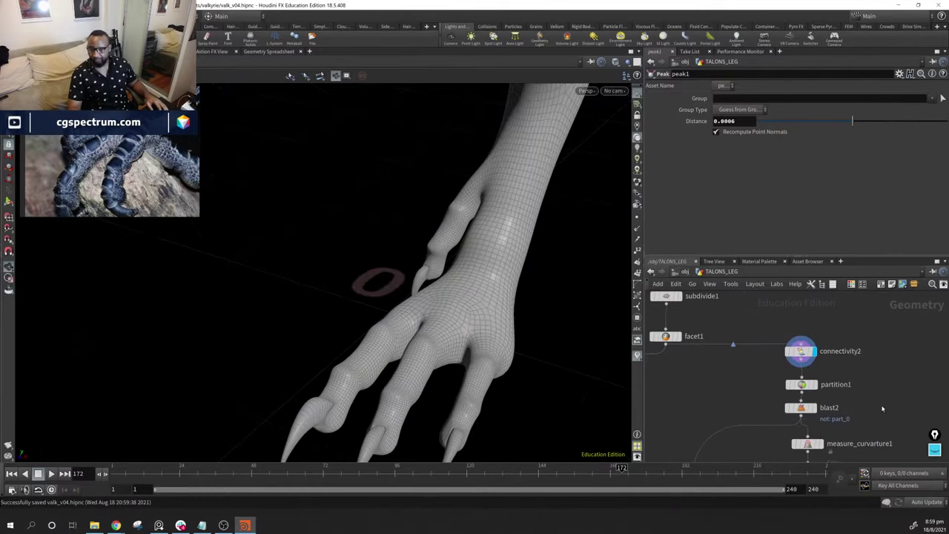
left_click(818, 385)
middle_click_drag(856, 420, 864, 365)
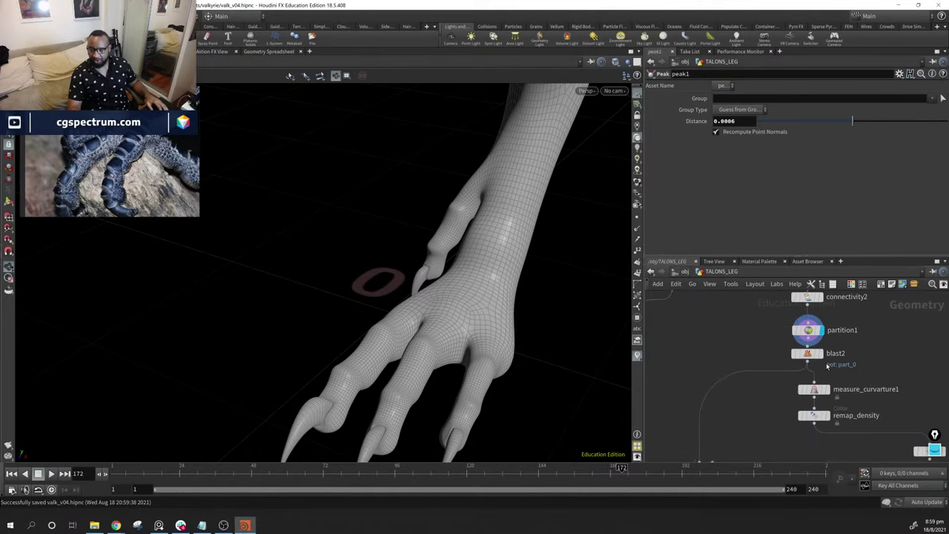
left_click_drag(435, 344, 467, 334, "alt")
Step through blast2, measure_curvature1 and remap_density, then bring up attribpaint1's settings
left_click(821, 355)
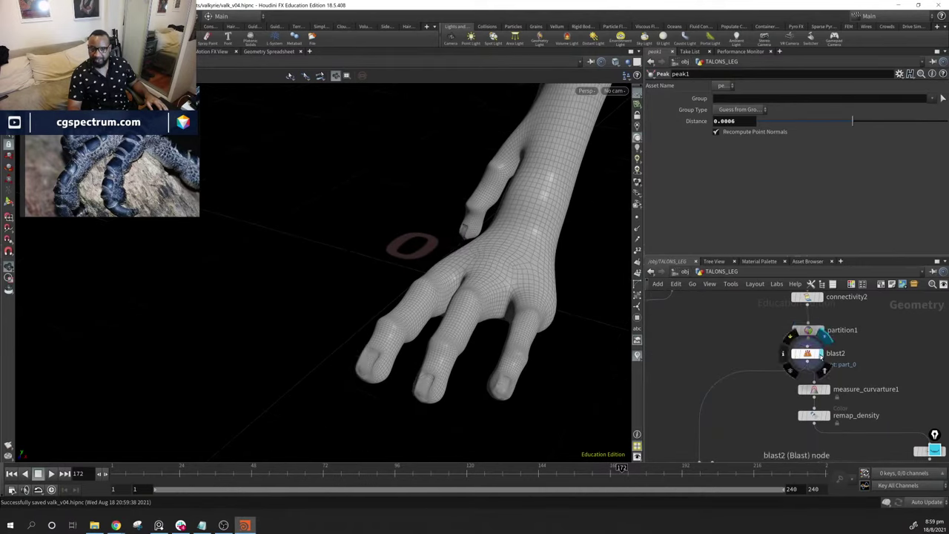
middle_click_drag(838, 379, 815, 361)
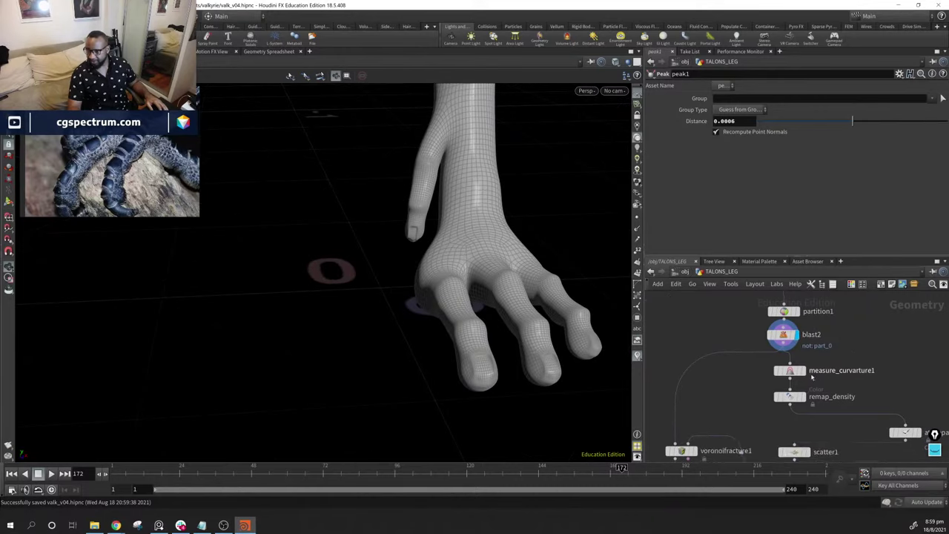
left_click(806, 376)
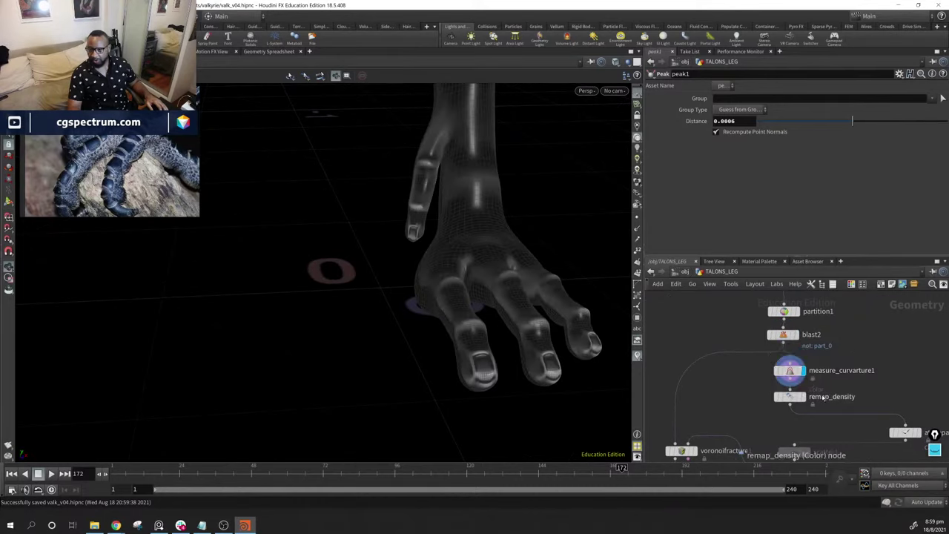
middle_click_drag(805, 393, 731, 358)
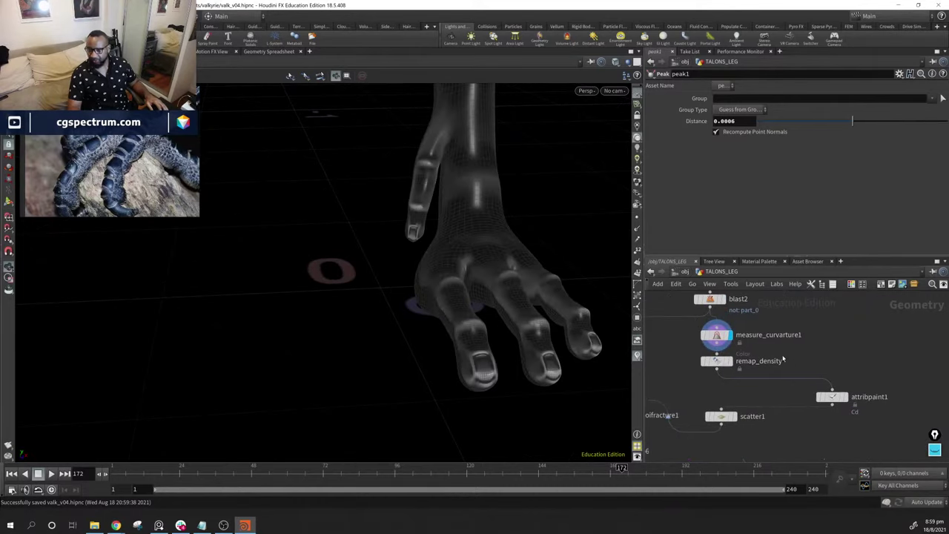
left_click(731, 361)
left_click(715, 364)
left_click_drag(445, 238, 534, 238, "alt")
left_click(833, 397)
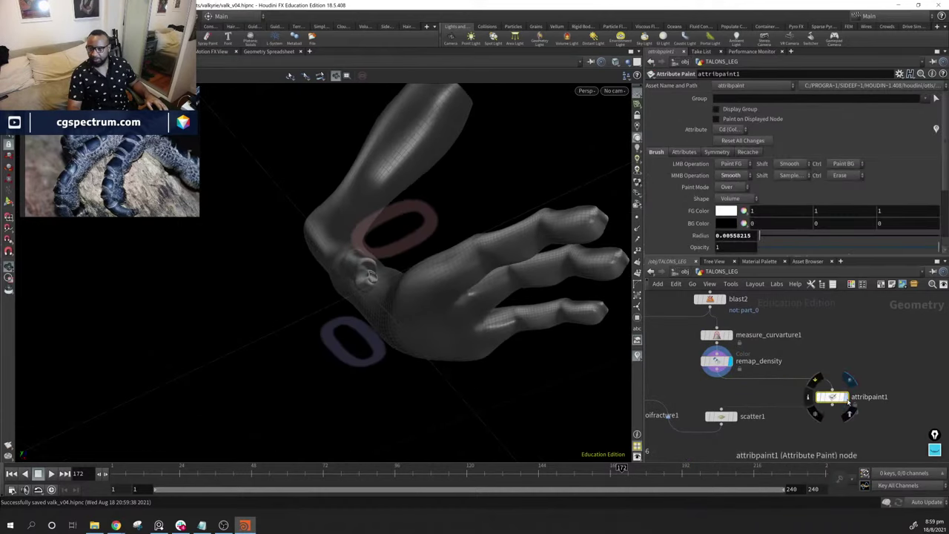
Display attribpaint1 and clear all existing paint from the hand
left_click(845, 396)
left_click_drag(393, 267, 424, 280, "alt")
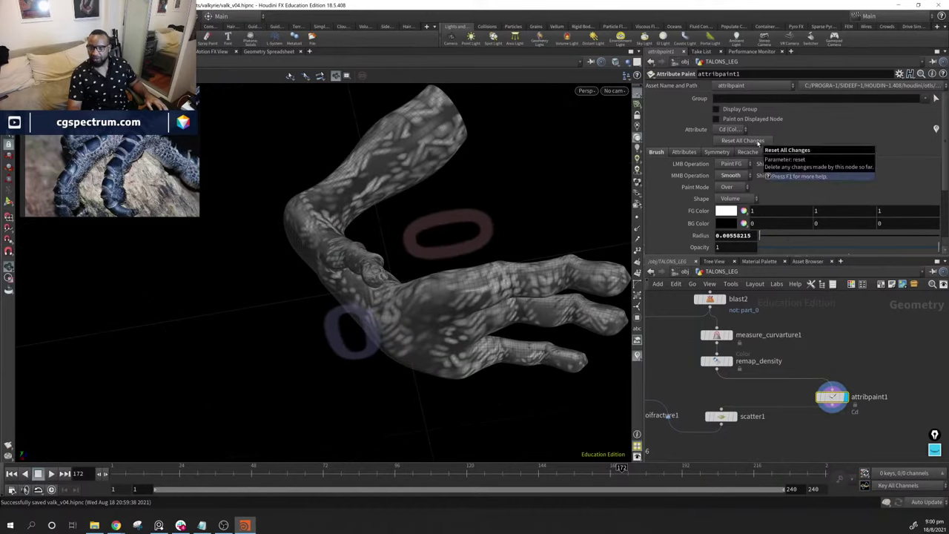
left_click(758, 141)
left_click_drag(385, 267, 423, 275, "alt")
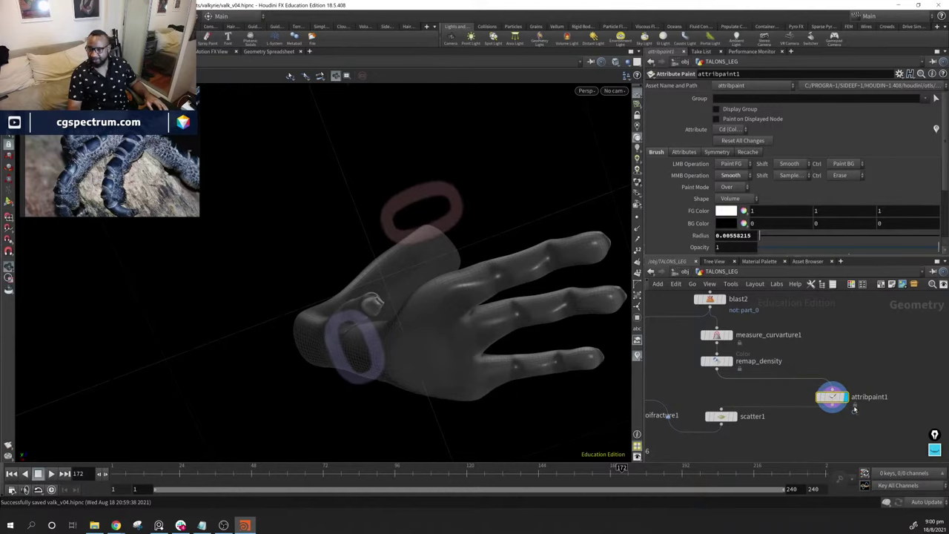
key("Return")
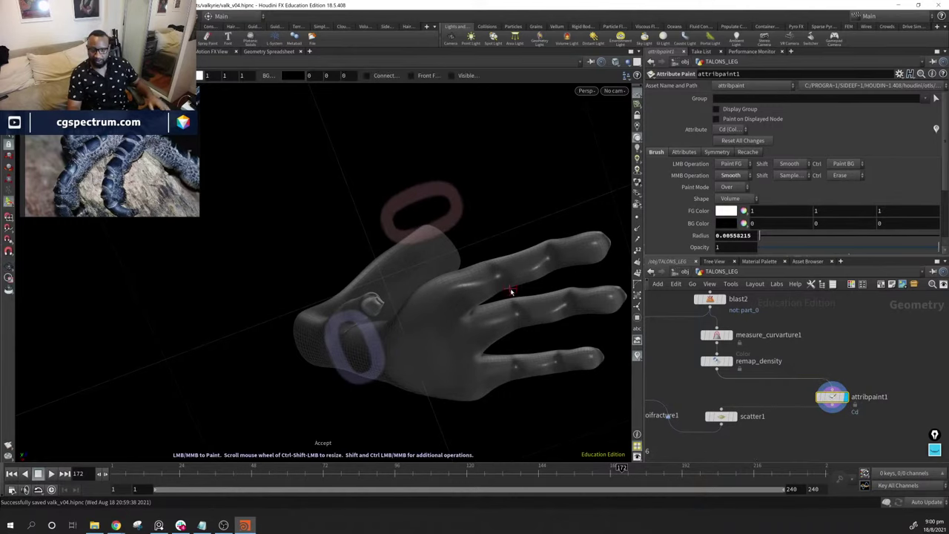
Paint white density over the knuckles and middle finger segment
mouse_move(459, 307)
left_mouse_down()
mouse_move(517, 290)
mouse_move(531, 273)
mouse_move(508, 281)
mouse_move(531, 267)
left_mouse_up()
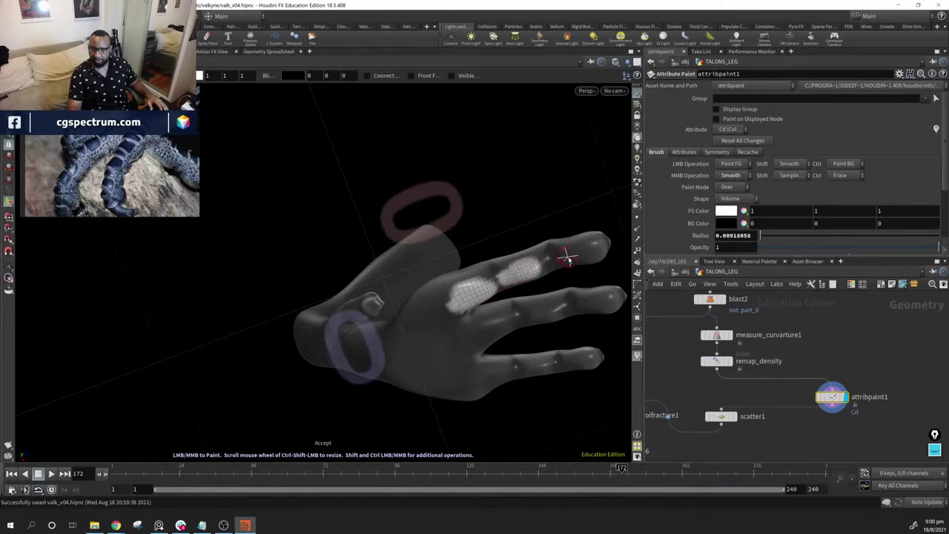
left_click_drag(605, 252, 409, 312, "alt")
left_click_drag(382, 278, 378, 280)
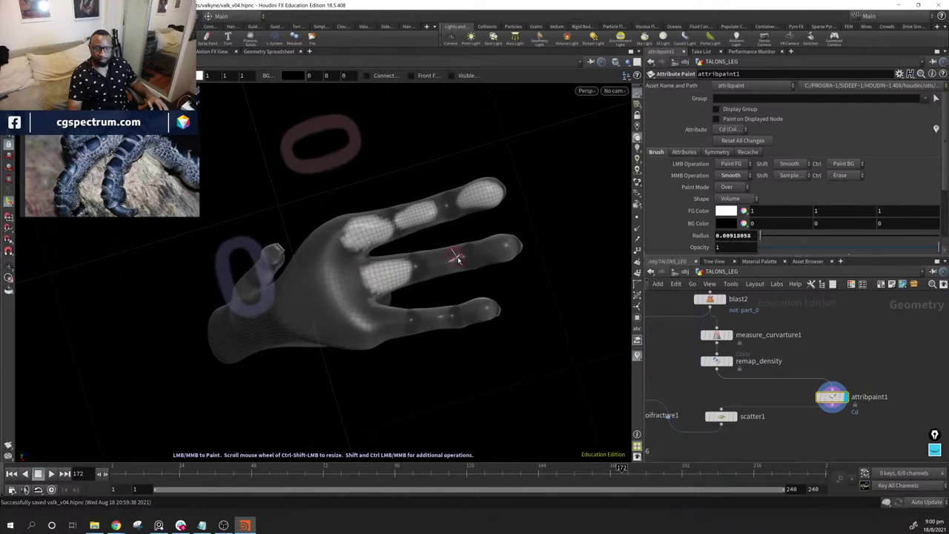
left_click_drag(458, 260, 434, 271)
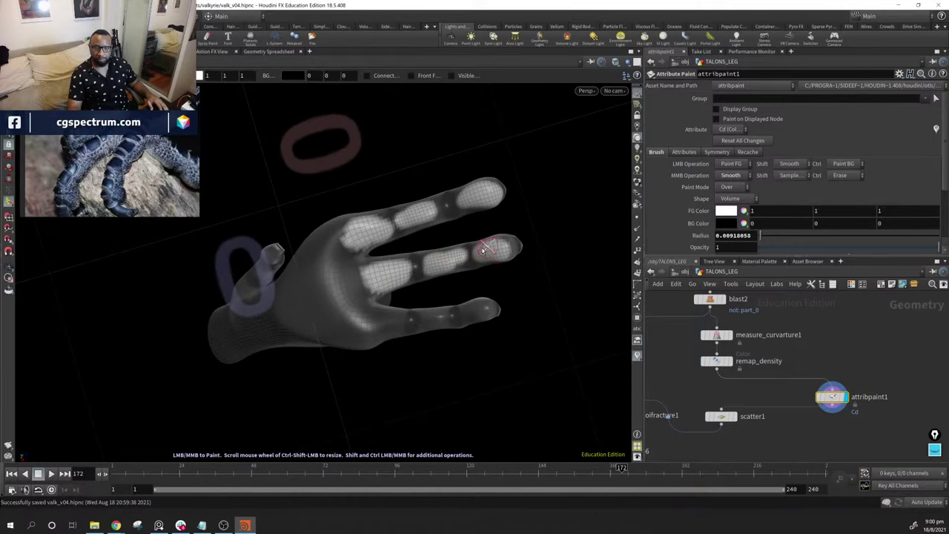
mouse_move(483, 250)
left_mouse_down("alt")
mouse_move(515, 258)
mouse_move(407, 319)
left_mouse_up("alt")
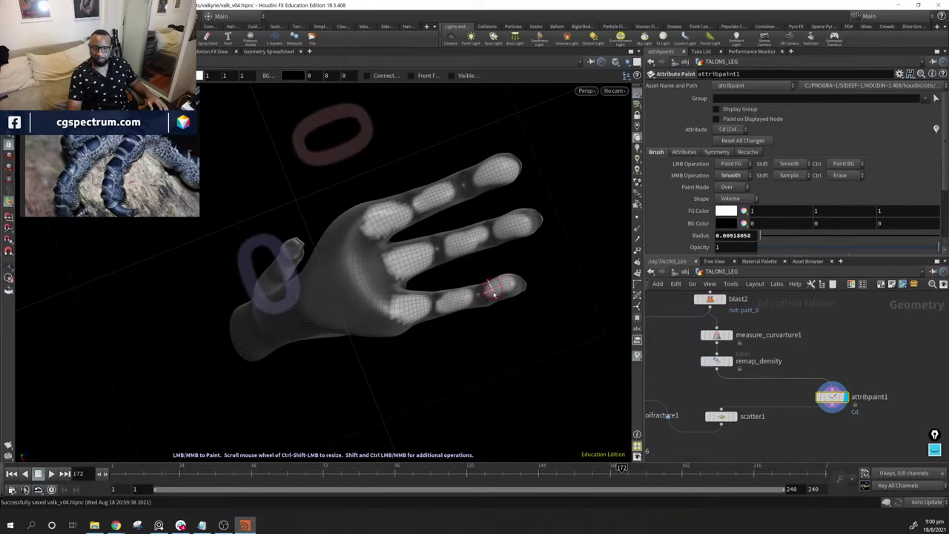
mouse_move(493, 285)
left_mouse_down("alt")
mouse_move(419, 282)
mouse_move(461, 284)
mouse_move(418, 227)
mouse_move(399, 281)
mouse_move(348, 274)
mouse_move(460, 304)
mouse_move(501, 247)
mouse_move(378, 309)
mouse_move(319, 286)
mouse_move(138, 300)
mouse_move(426, 336)
mouse_move(456, 229)
mouse_move(411, 276)
mouse_move(438, 202)
mouse_move(480, 191)
mouse_move(459, 262)
mouse_move(461, 236)
mouse_move(466, 296)
mouse_move(444, 232)
mouse_move(426, 294)
mouse_move(459, 297)
mouse_move(475, 277)
mouse_move(428, 263)
mouse_move(455, 267)
mouse_move(463, 350)
mouse_move(420, 232)
mouse_move(413, 307)
left_mouse_up("alt")
Paint white down the front of the leg, undoing a bad stroke
scroll(381, 302, "up", 1)
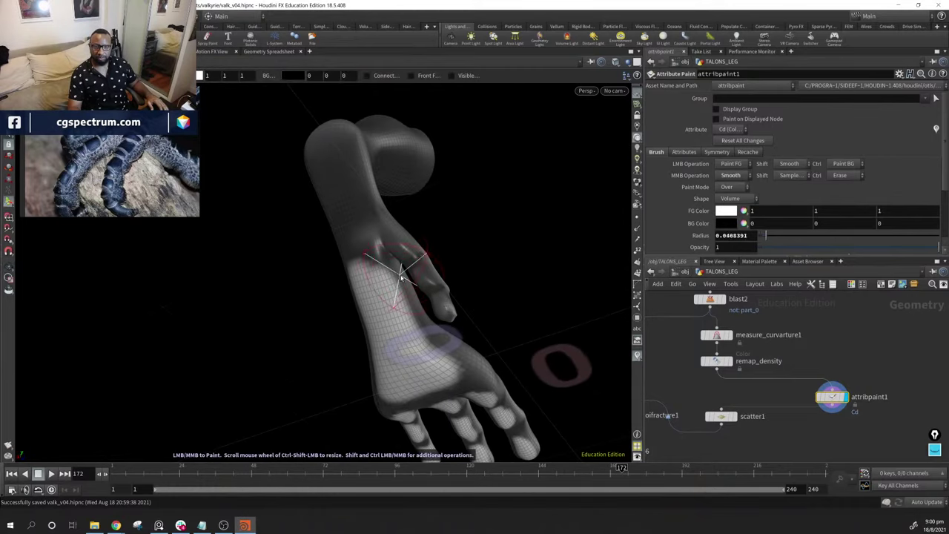
mouse_move(361, 223)
left_mouse_down()
mouse_move(349, 212)
mouse_move(392, 249)
mouse_move(399, 244)
left_mouse_up()
left_click_drag(437, 304, 519, 326, "alt")
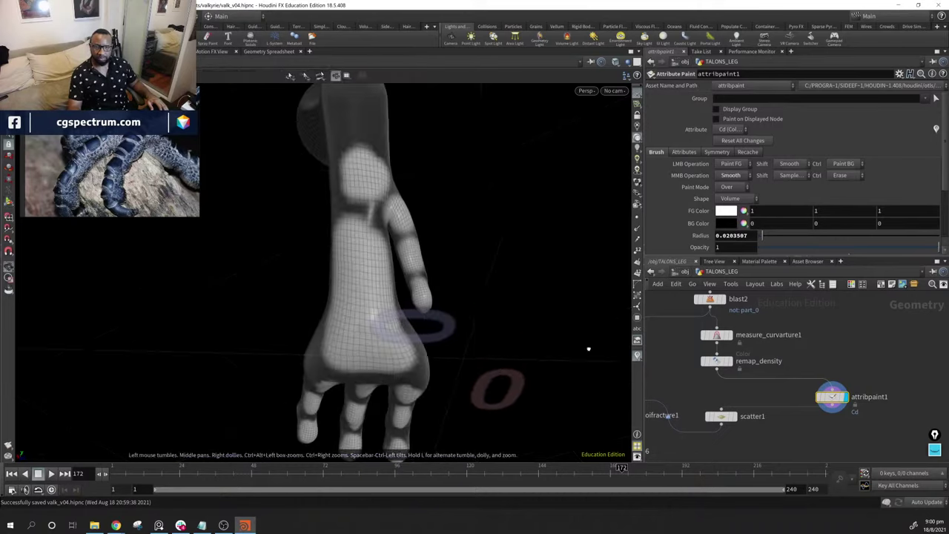
key("ctrl+z")
left_click_drag(435, 212, 464, 256, "alt")
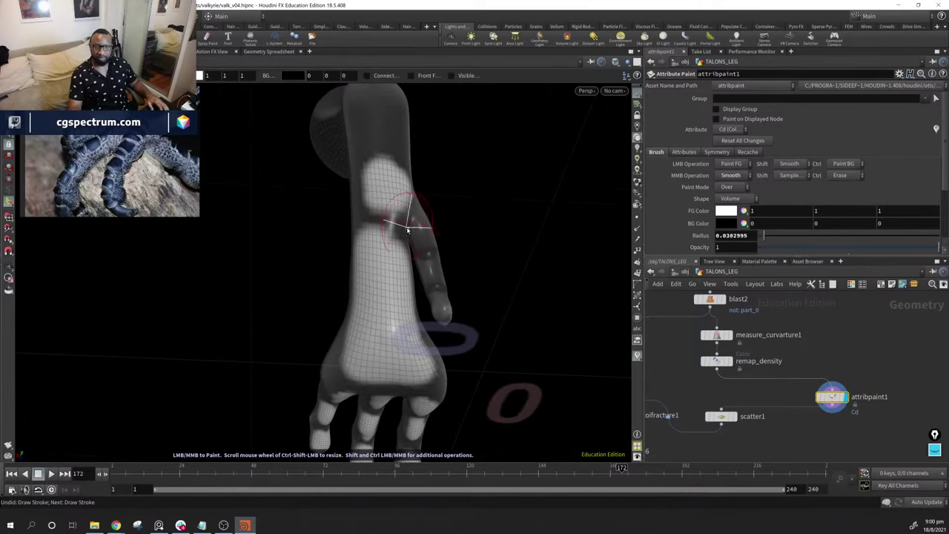
right_click_drag(460, 237, 441, 271, "alt")
key("Return")
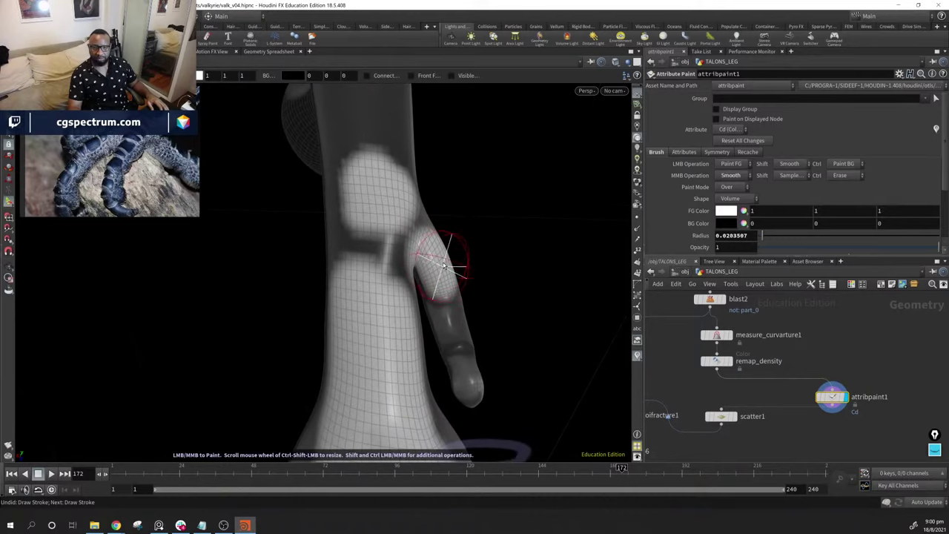
Paint a white stroke down one toe and rotate to check it
scroll(443, 274, "down", 3)
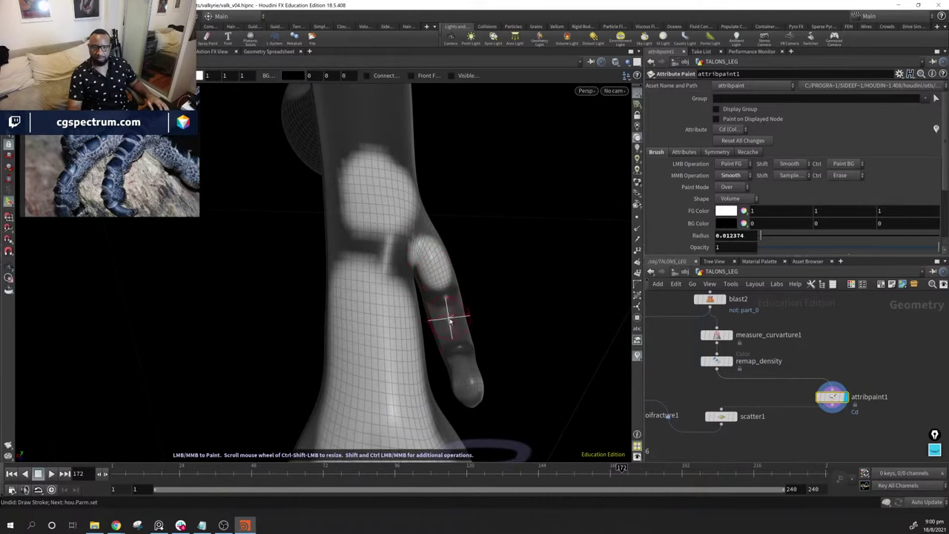
mouse_move(449, 319)
left_mouse_down()
mouse_move(465, 383)
mouse_move(475, 405)
left_mouse_up()
key("Escape")
mouse_move(475, 404)
left_mouse_down()
mouse_move(554, 355)
mouse_move(361, 322)
mouse_move(305, 324)
left_mouse_up()
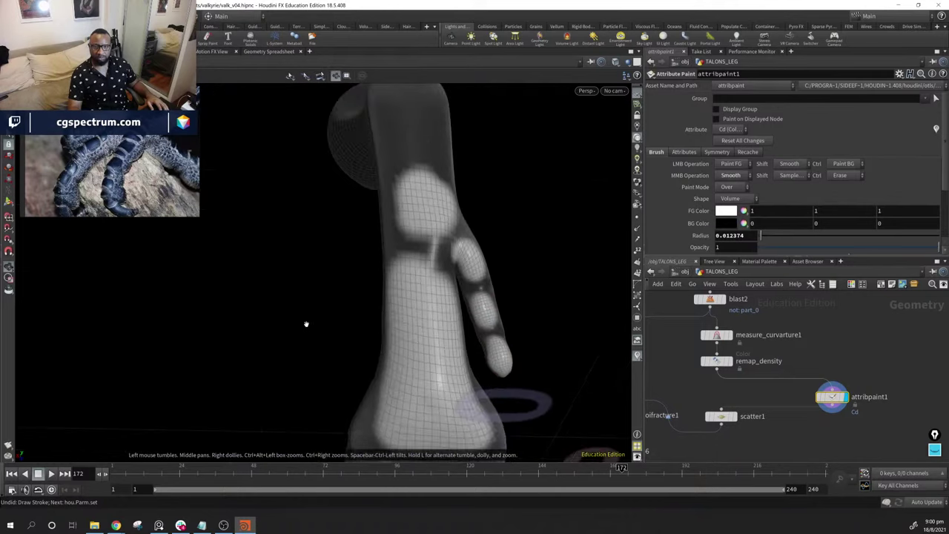
left_click_drag(468, 314, 403, 212)
key("Return")
right_click(390, 212)
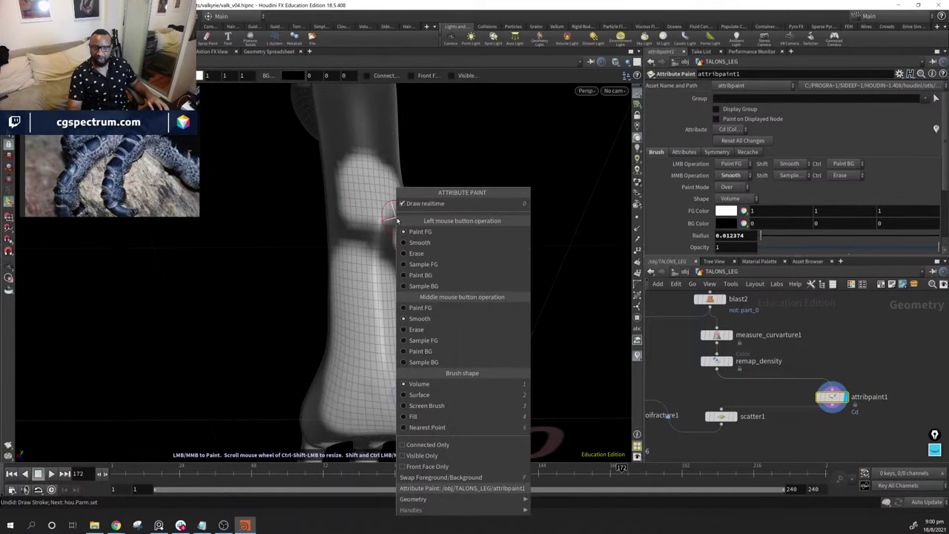
Switch the left-mouse brush operation to Smooth and review the mask around the hand
left_click(470, 243)
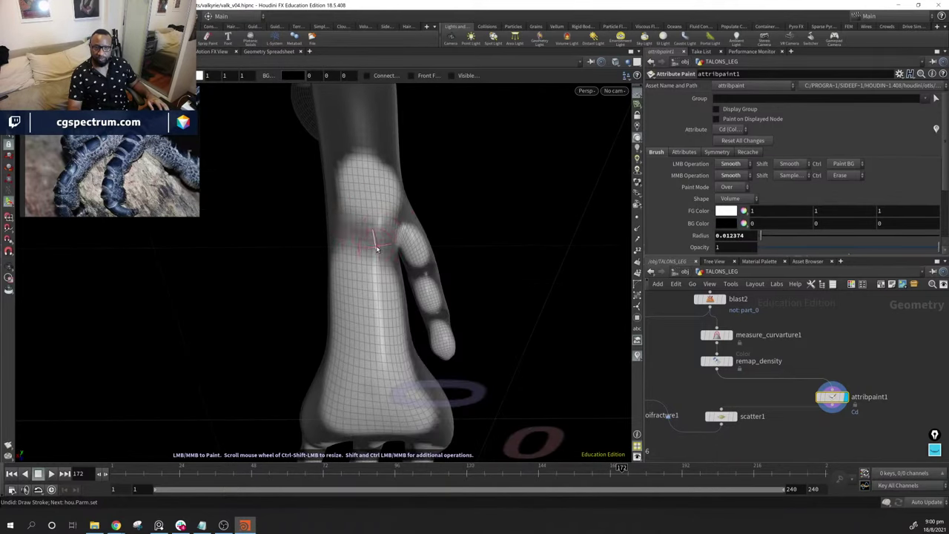
mouse_move(424, 278)
left_mouse_down("alt")
mouse_move(475, 318)
mouse_move(445, 265)
mouse_move(341, 237)
left_mouse_up("alt")
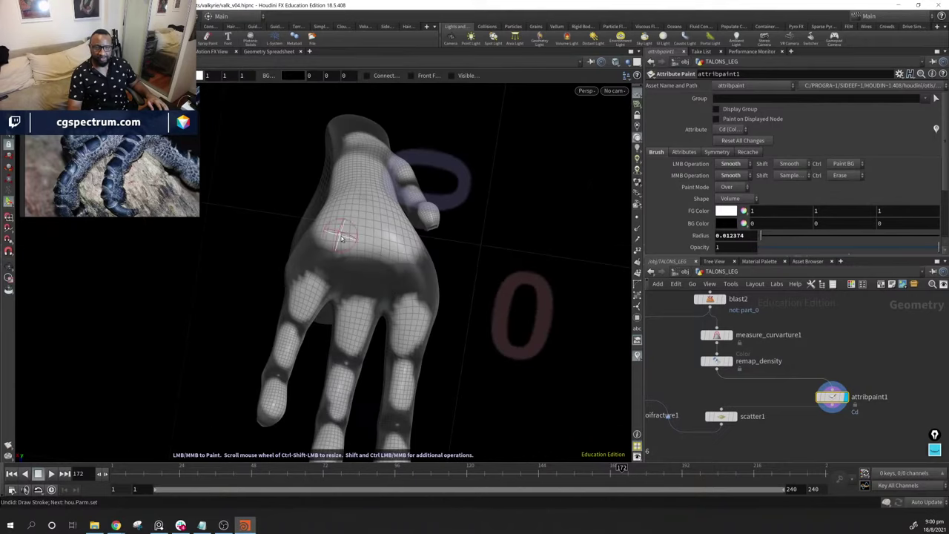
left_click_drag(269, 415, 356, 286, "alt")
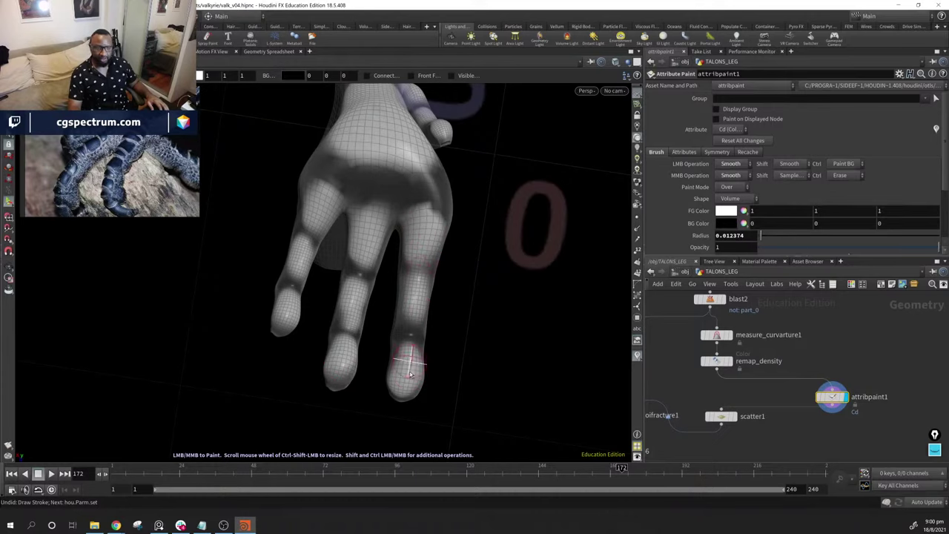
mouse_move(441, 202)
left_mouse_down("alt")
mouse_move(337, 300)
mouse_move(373, 373)
mouse_move(314, 282)
left_mouse_up("alt")
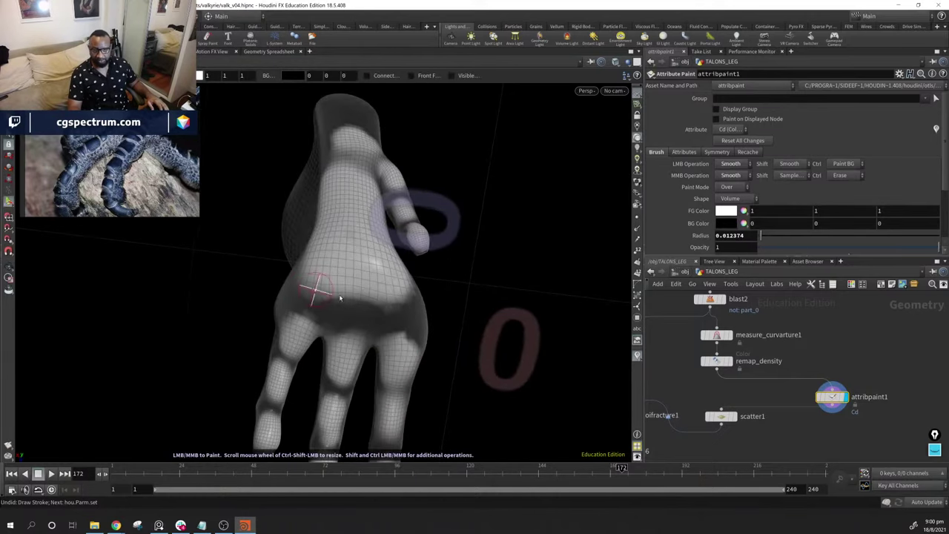
left_click_drag(406, 299, 324, 261, "alt")
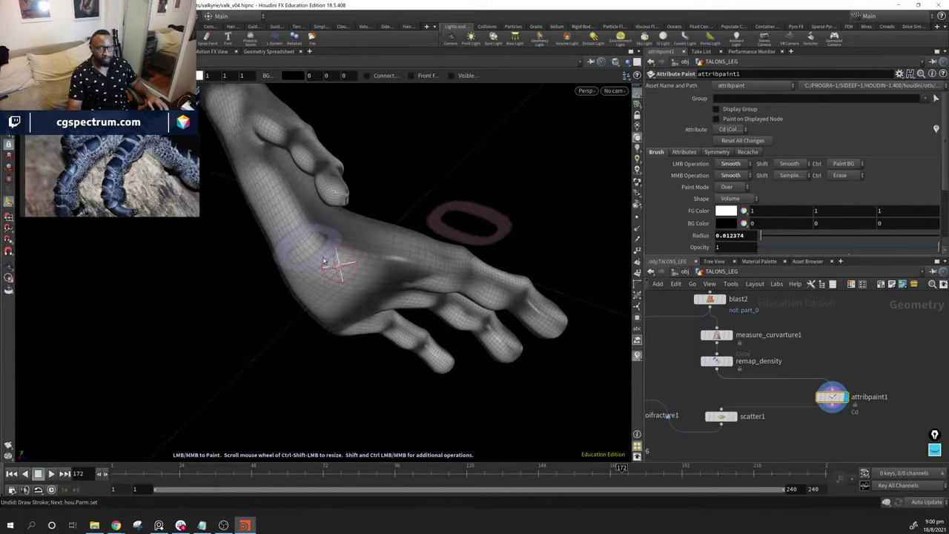
left_click_drag(305, 291, 289, 193, "alt")
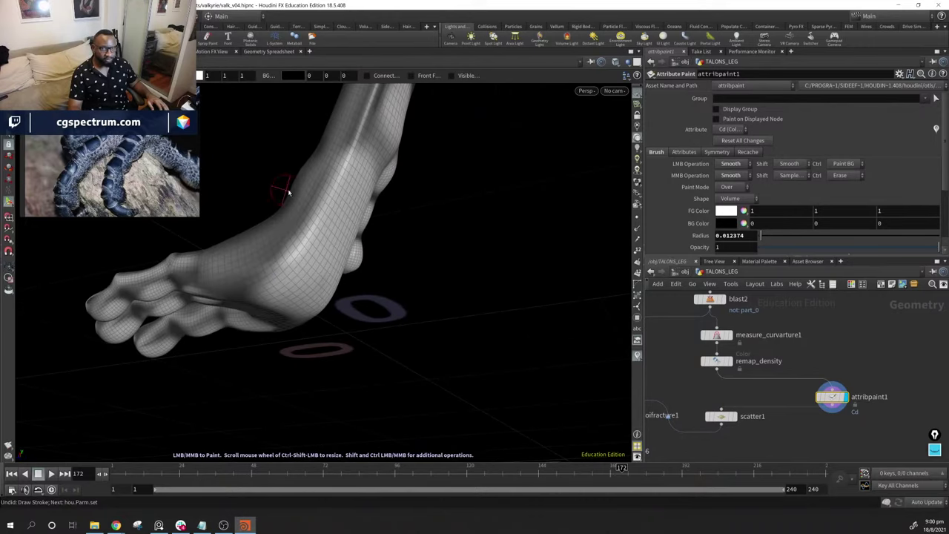
mouse_move(237, 291)
left_mouse_down("alt")
mouse_move(220, 295)
mouse_move(506, 331)
mouse_move(364, 394)
mouse_move(235, 393)
mouse_move(409, 304)
mouse_move(321, 355)
mouse_move(292, 387)
mouse_move(367, 318)
mouse_move(312, 392)
mouse_move(368, 350)
mouse_move(186, 335)
left_mouse_up("alt")
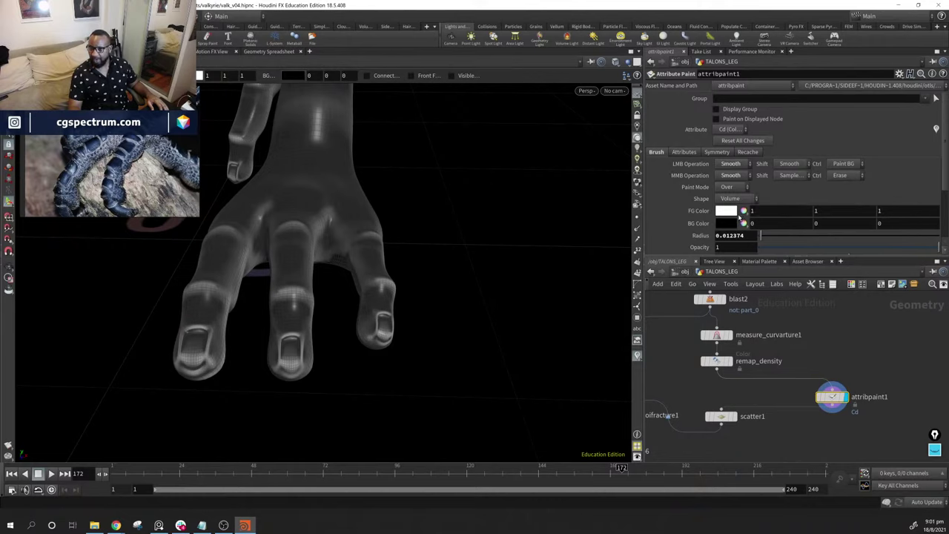
Set the foreground paint colour to black and switch the brush back to Paint FG
left_click(736, 212)
left_click(684, 183)
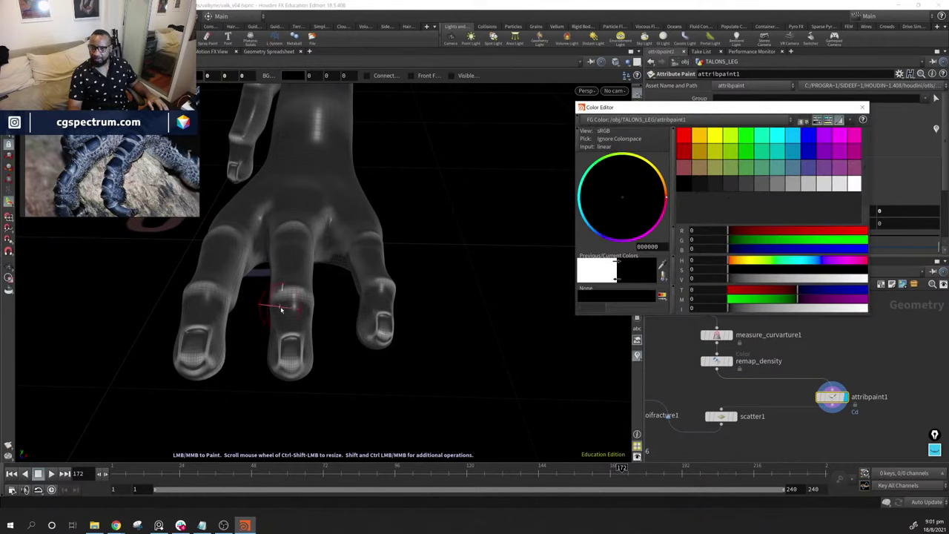
mouse_move(204, 347)
left_mouse_down()
mouse_move(195, 339)
mouse_move(196, 347)
left_mouse_up()
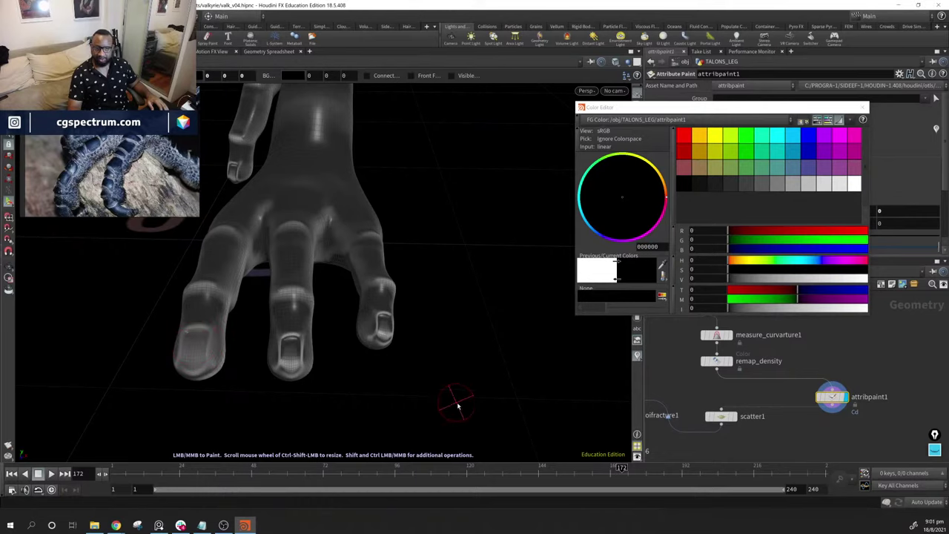
left_click(862, 107)
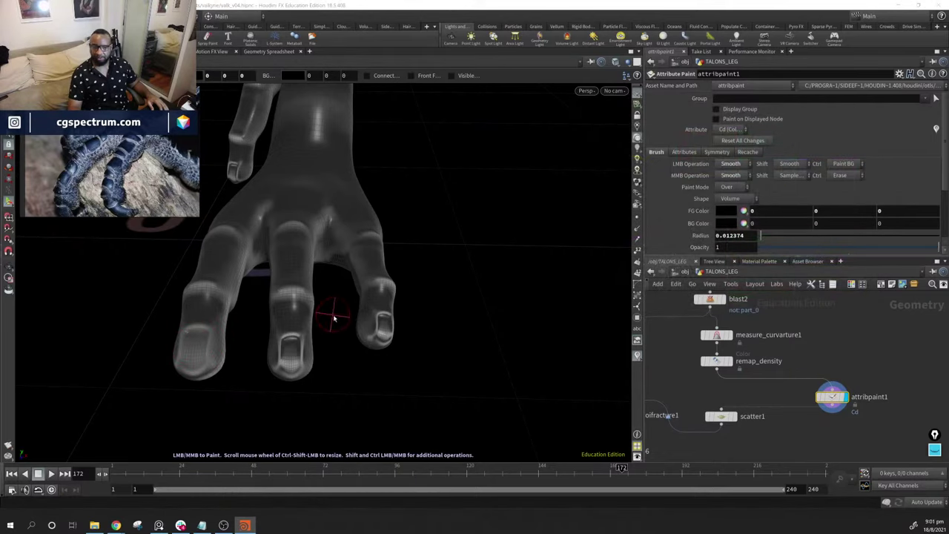
right_click(178, 341)
left_click(215, 232)
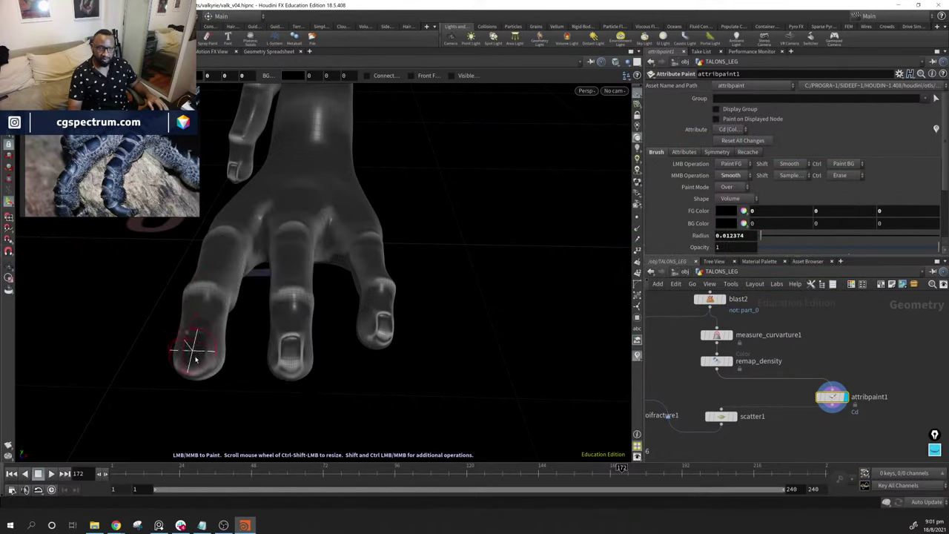
Paint the pinky, ring and index fingertips black
mouse_move(197, 361)
left_mouse_down()
mouse_move(299, 356)
mouse_move(291, 366)
left_mouse_up()
mouse_move(396, 323)
left_mouse_down()
mouse_move(383, 340)
mouse_move(318, 333)
mouse_move(318, 324)
mouse_move(364, 341)
mouse_move(332, 327)
left_mouse_up()
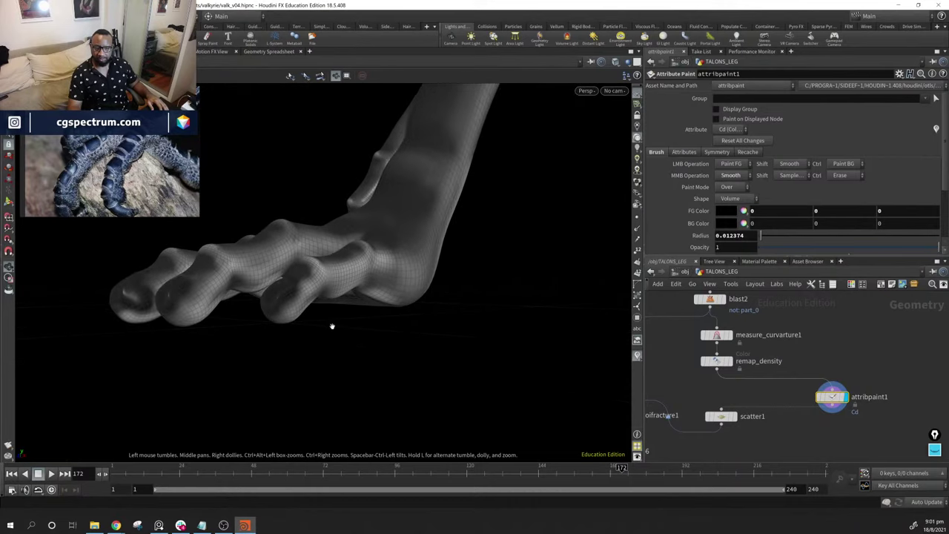
key("Return")
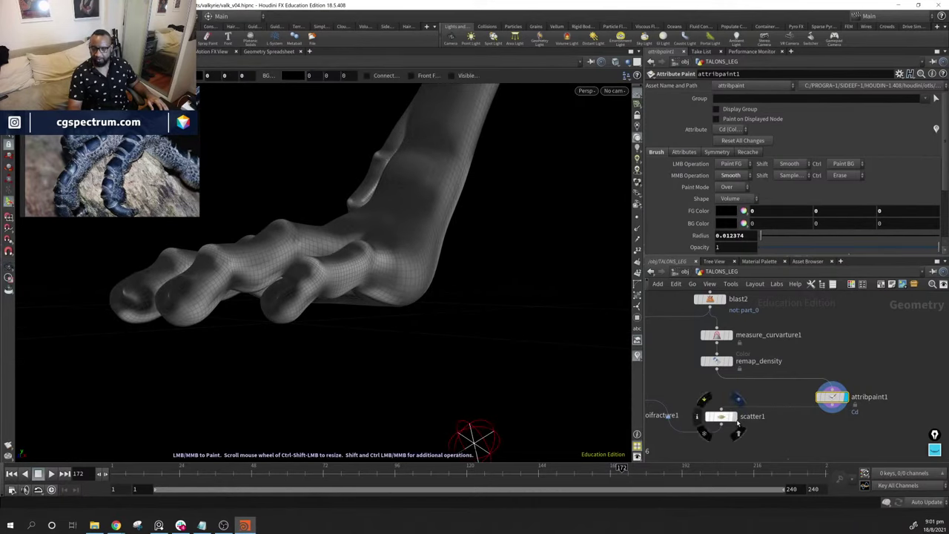
Display scatter1's points across the leg and orbit to view the point cloud from the front
left_click(734, 417)
key("Escape")
mouse_move(460, 319)
left_mouse_down()
mouse_move(483, 303)
mouse_move(541, 354)
mouse_move(503, 240)
mouse_move(607, 194)
mouse_move(477, 247)
mouse_move(409, 255)
mouse_move(452, 264)
mouse_move(445, 299)
mouse_move(511, 283)
left_mouse_up()
middle_click_drag(745, 452, 829, 393)
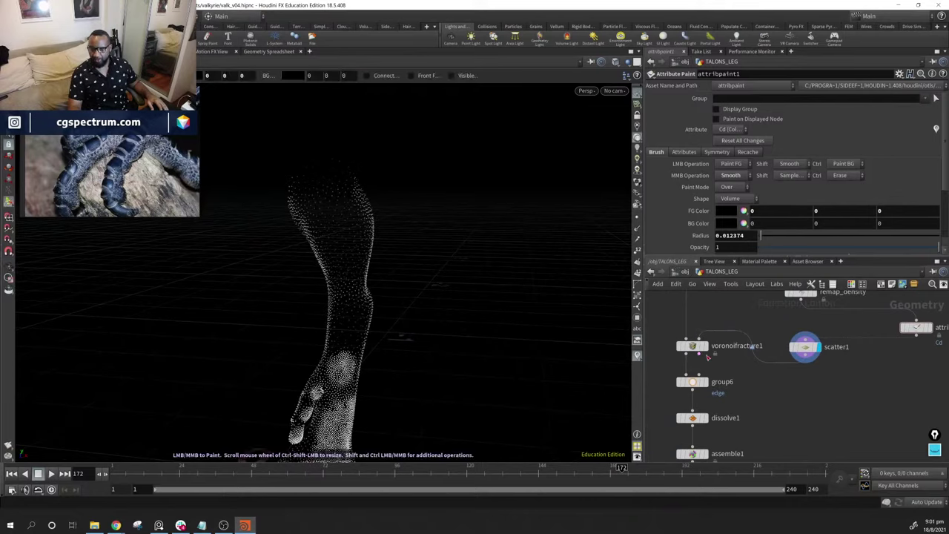
mouse_move(711, 354)
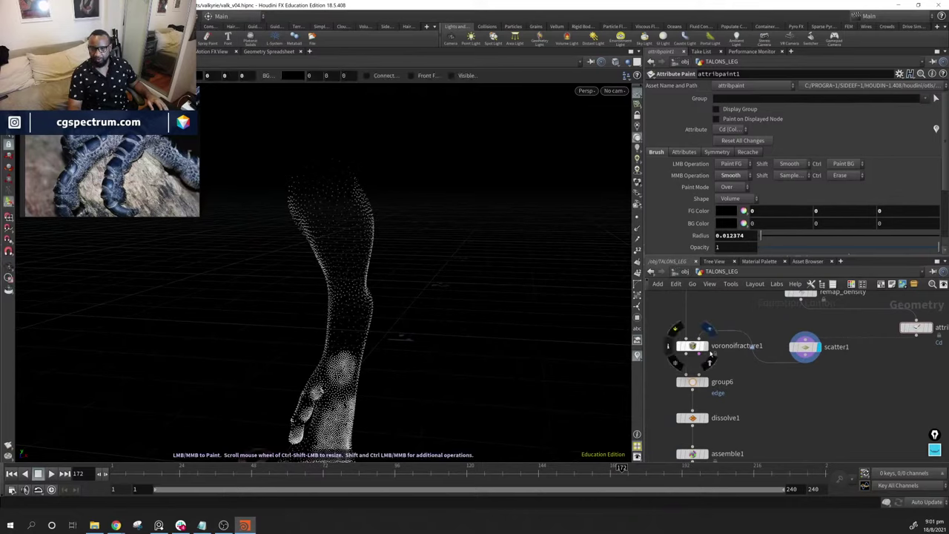